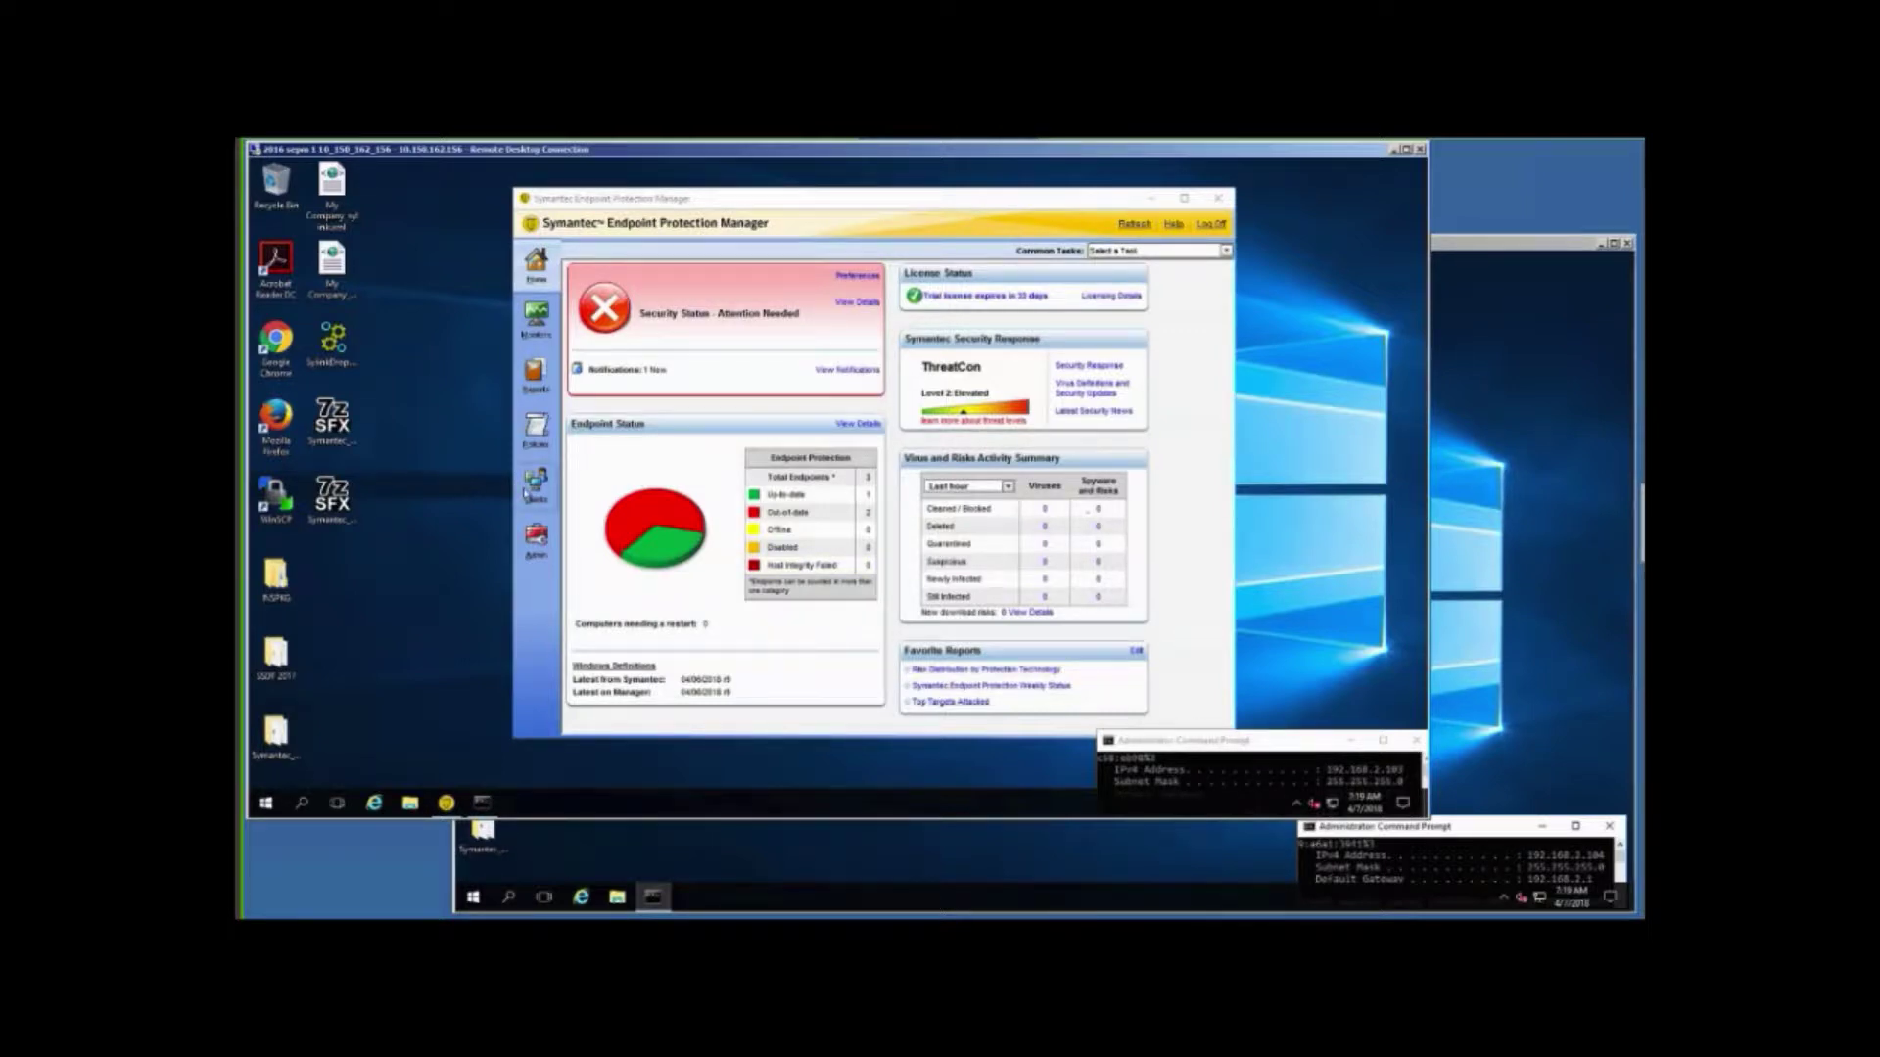
# Open My Company's General Settings from the Policies tab under Clients.
pyautogui.click(529, 489)
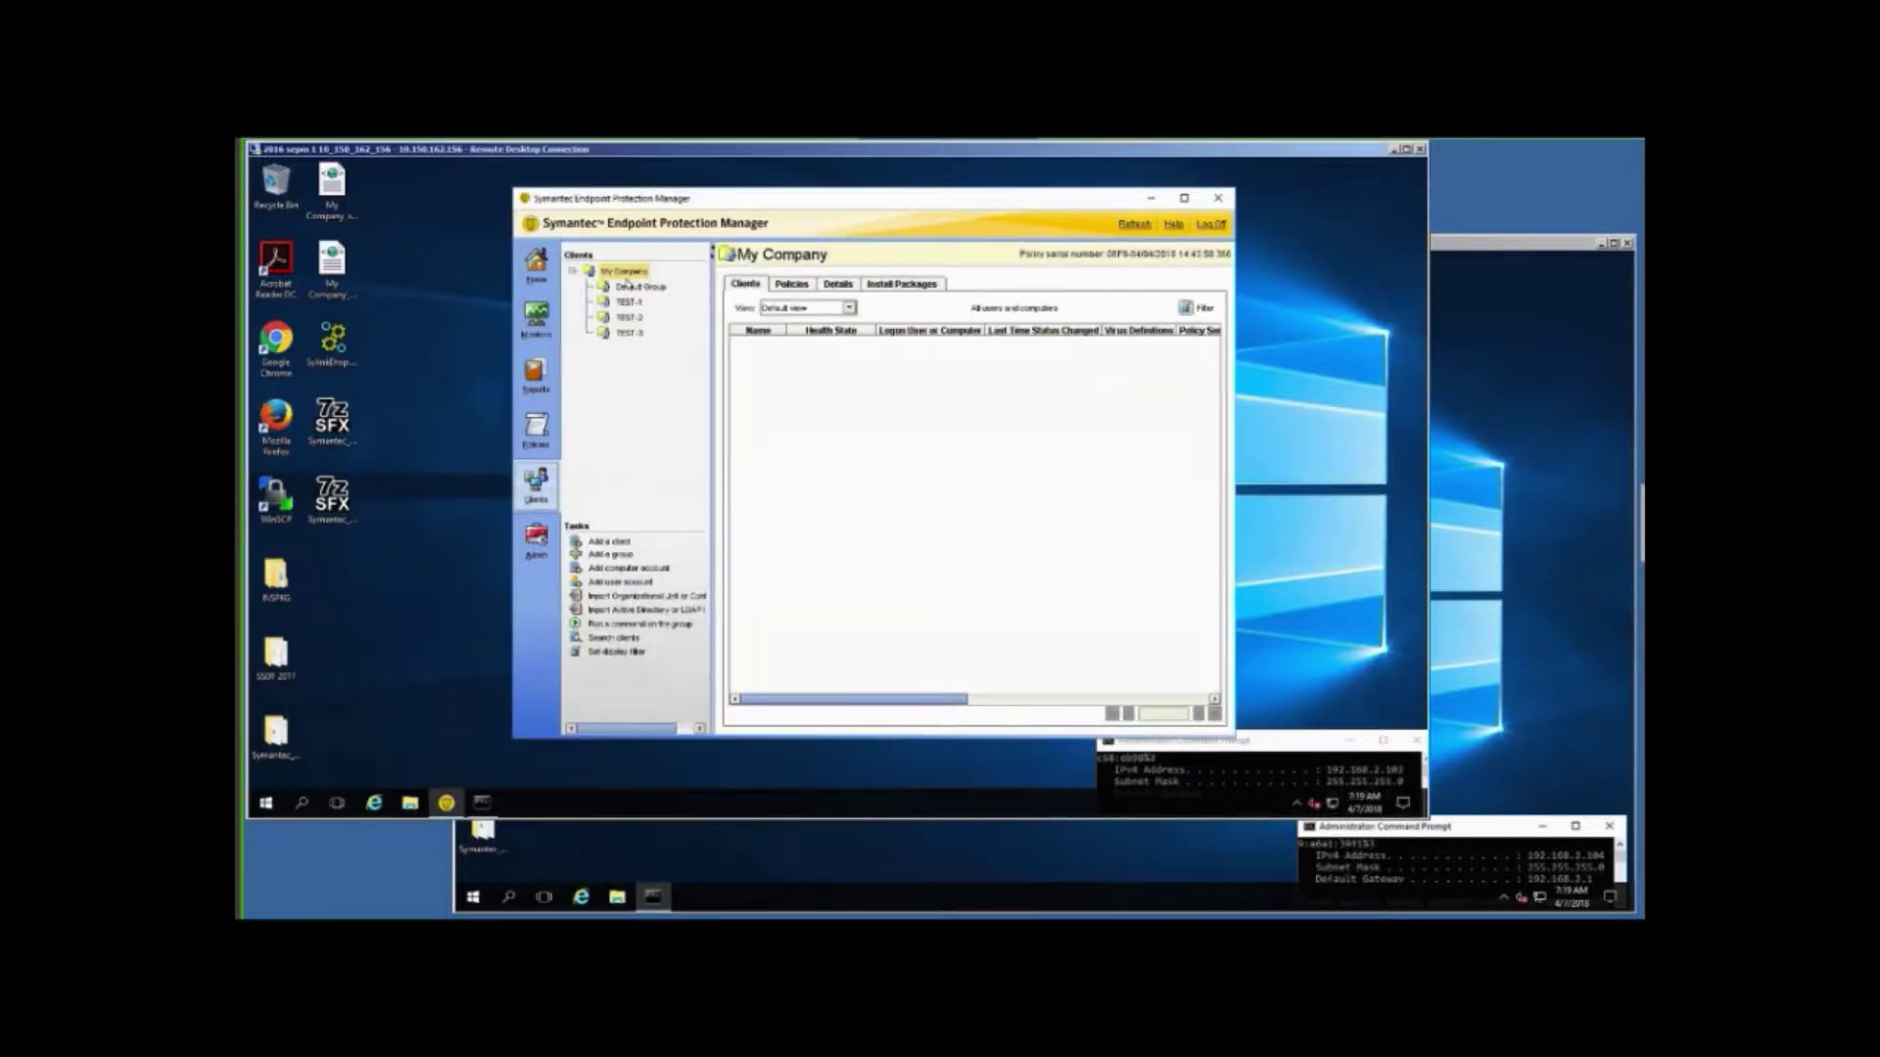
pyautogui.click(792, 286)
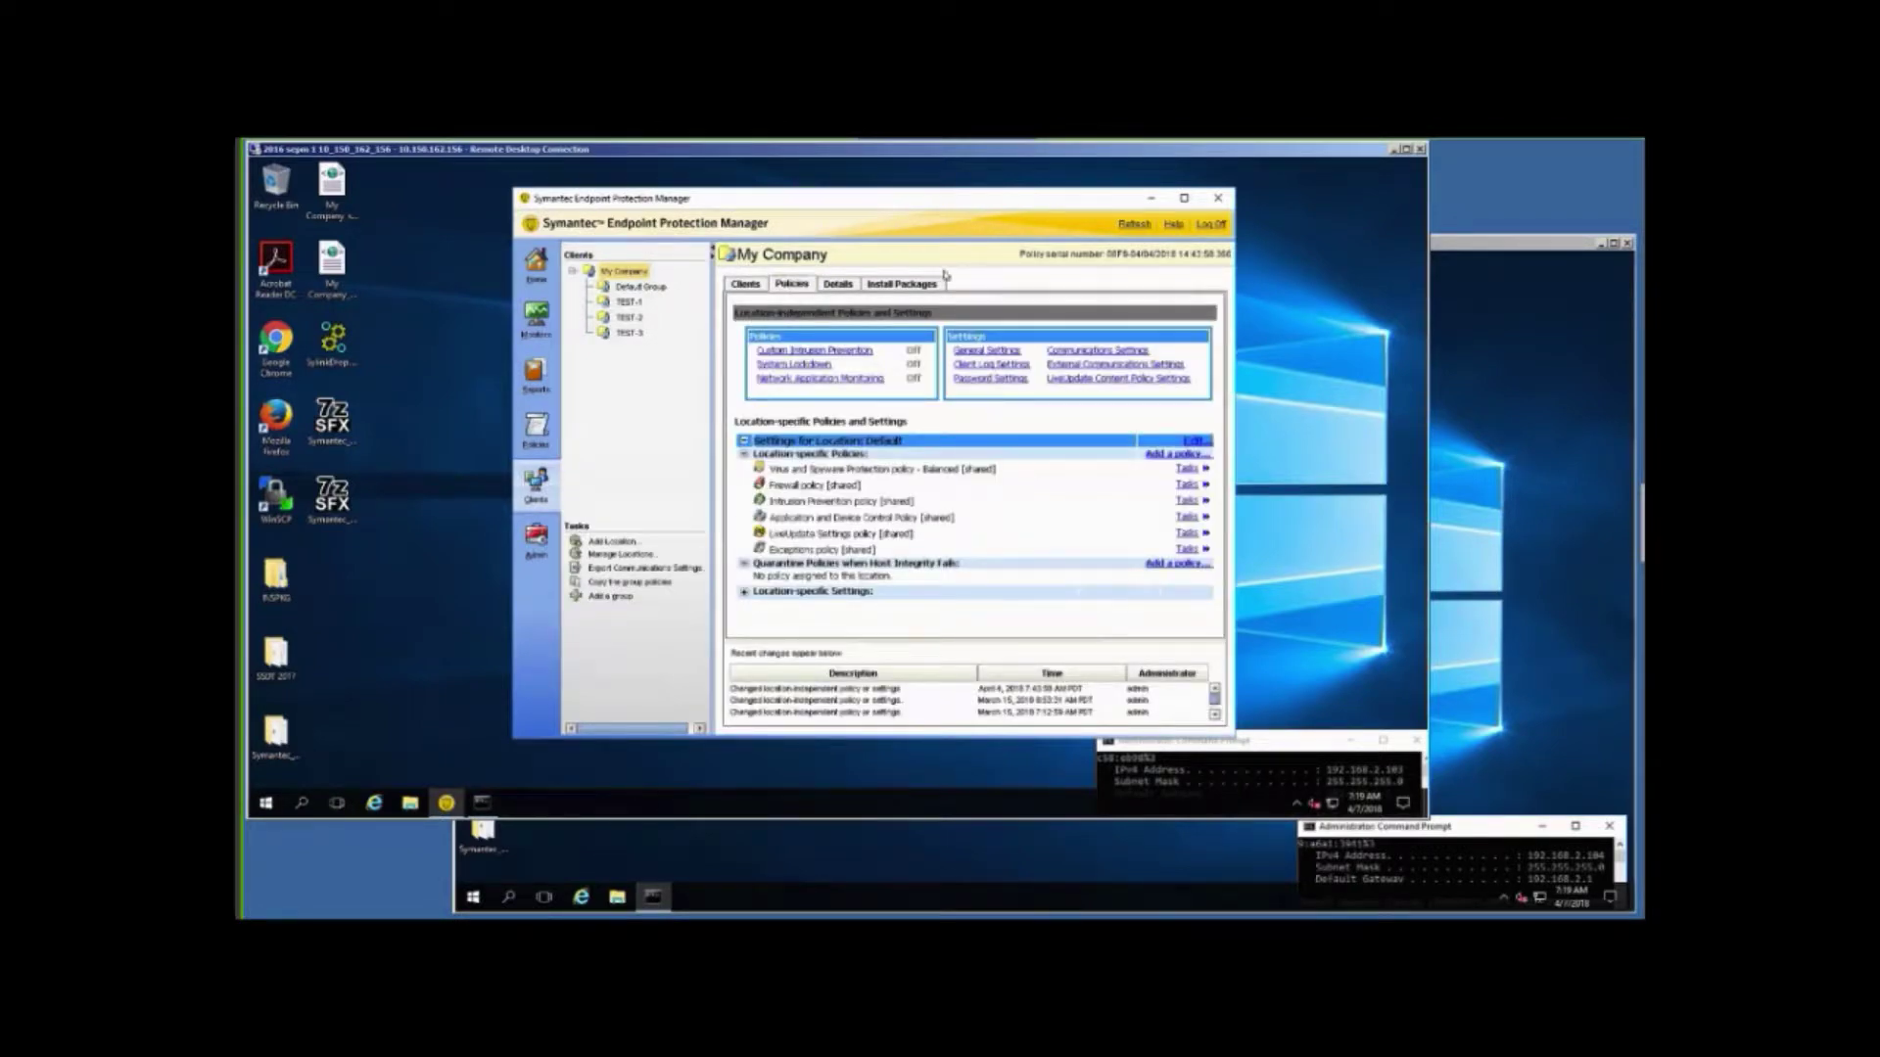
pyautogui.click(986, 352)
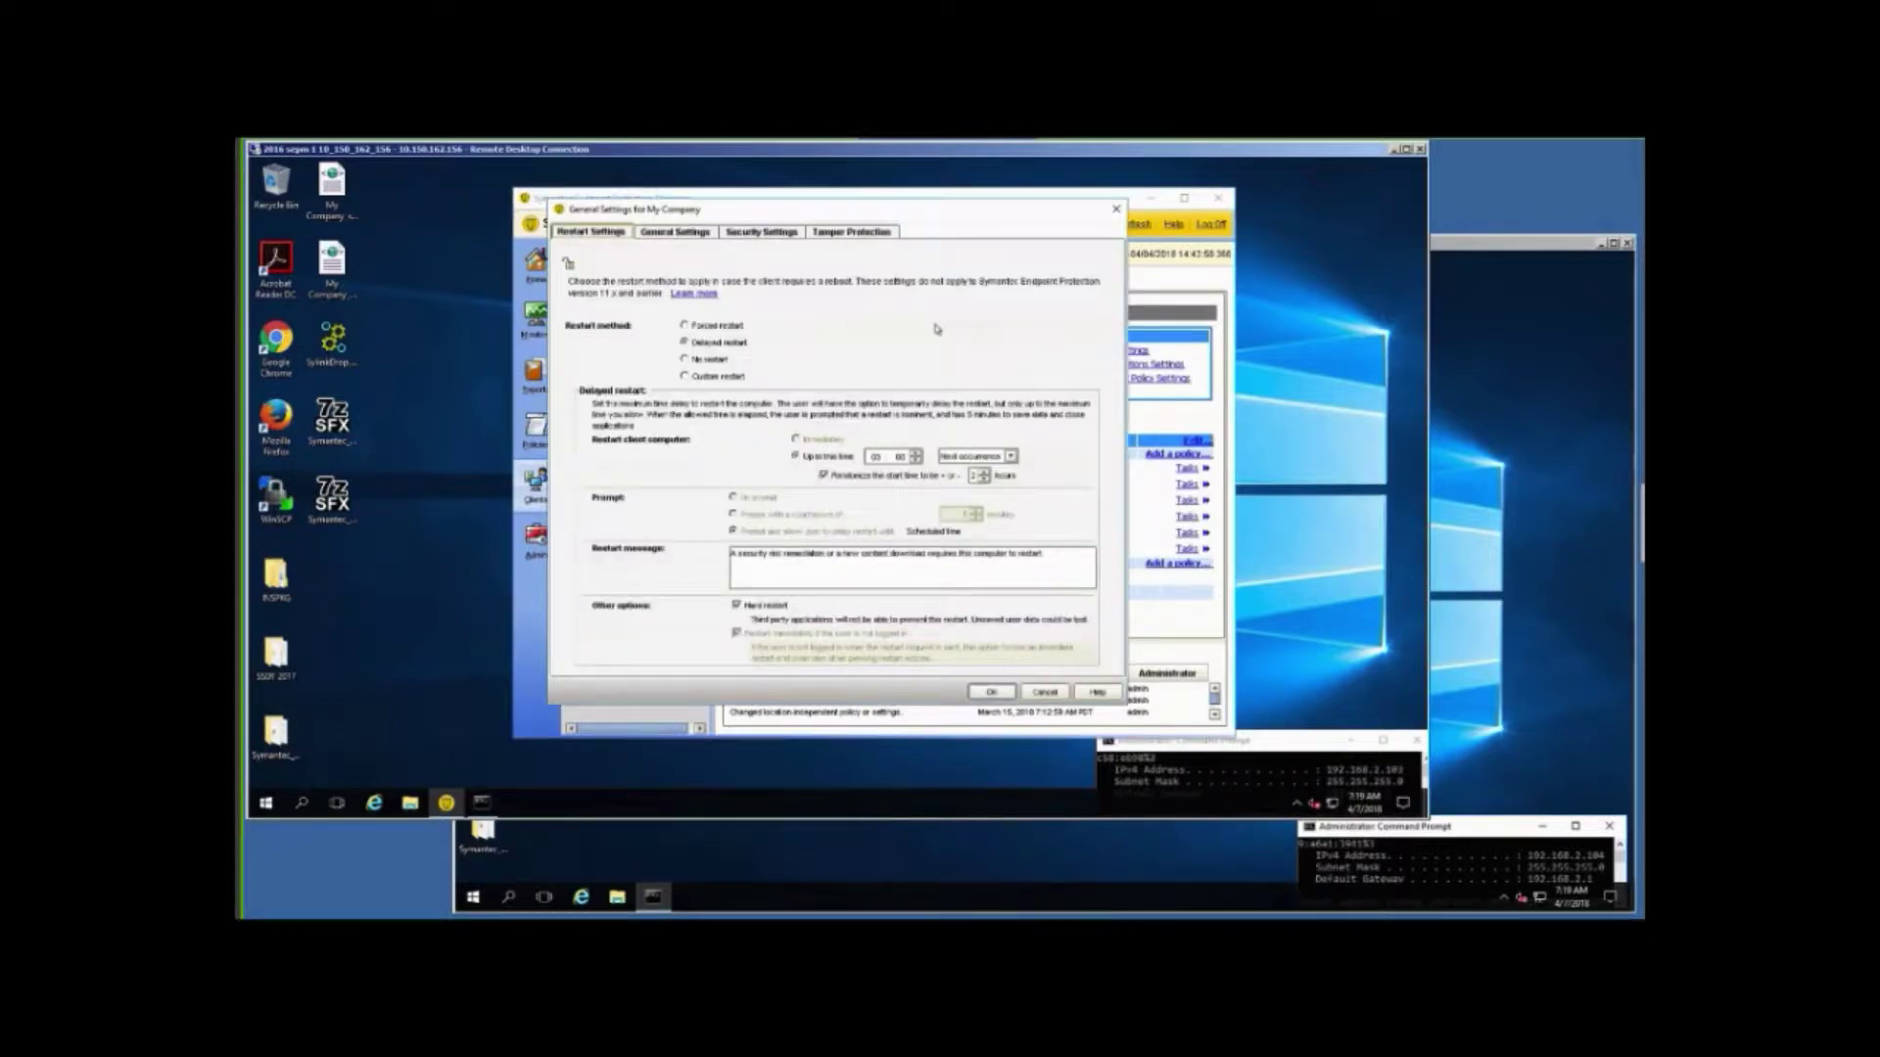
# Review My Company's Tamper Protection, Security Settings and General Settings tabs, then confirm with OK.
pyautogui.click(854, 233)
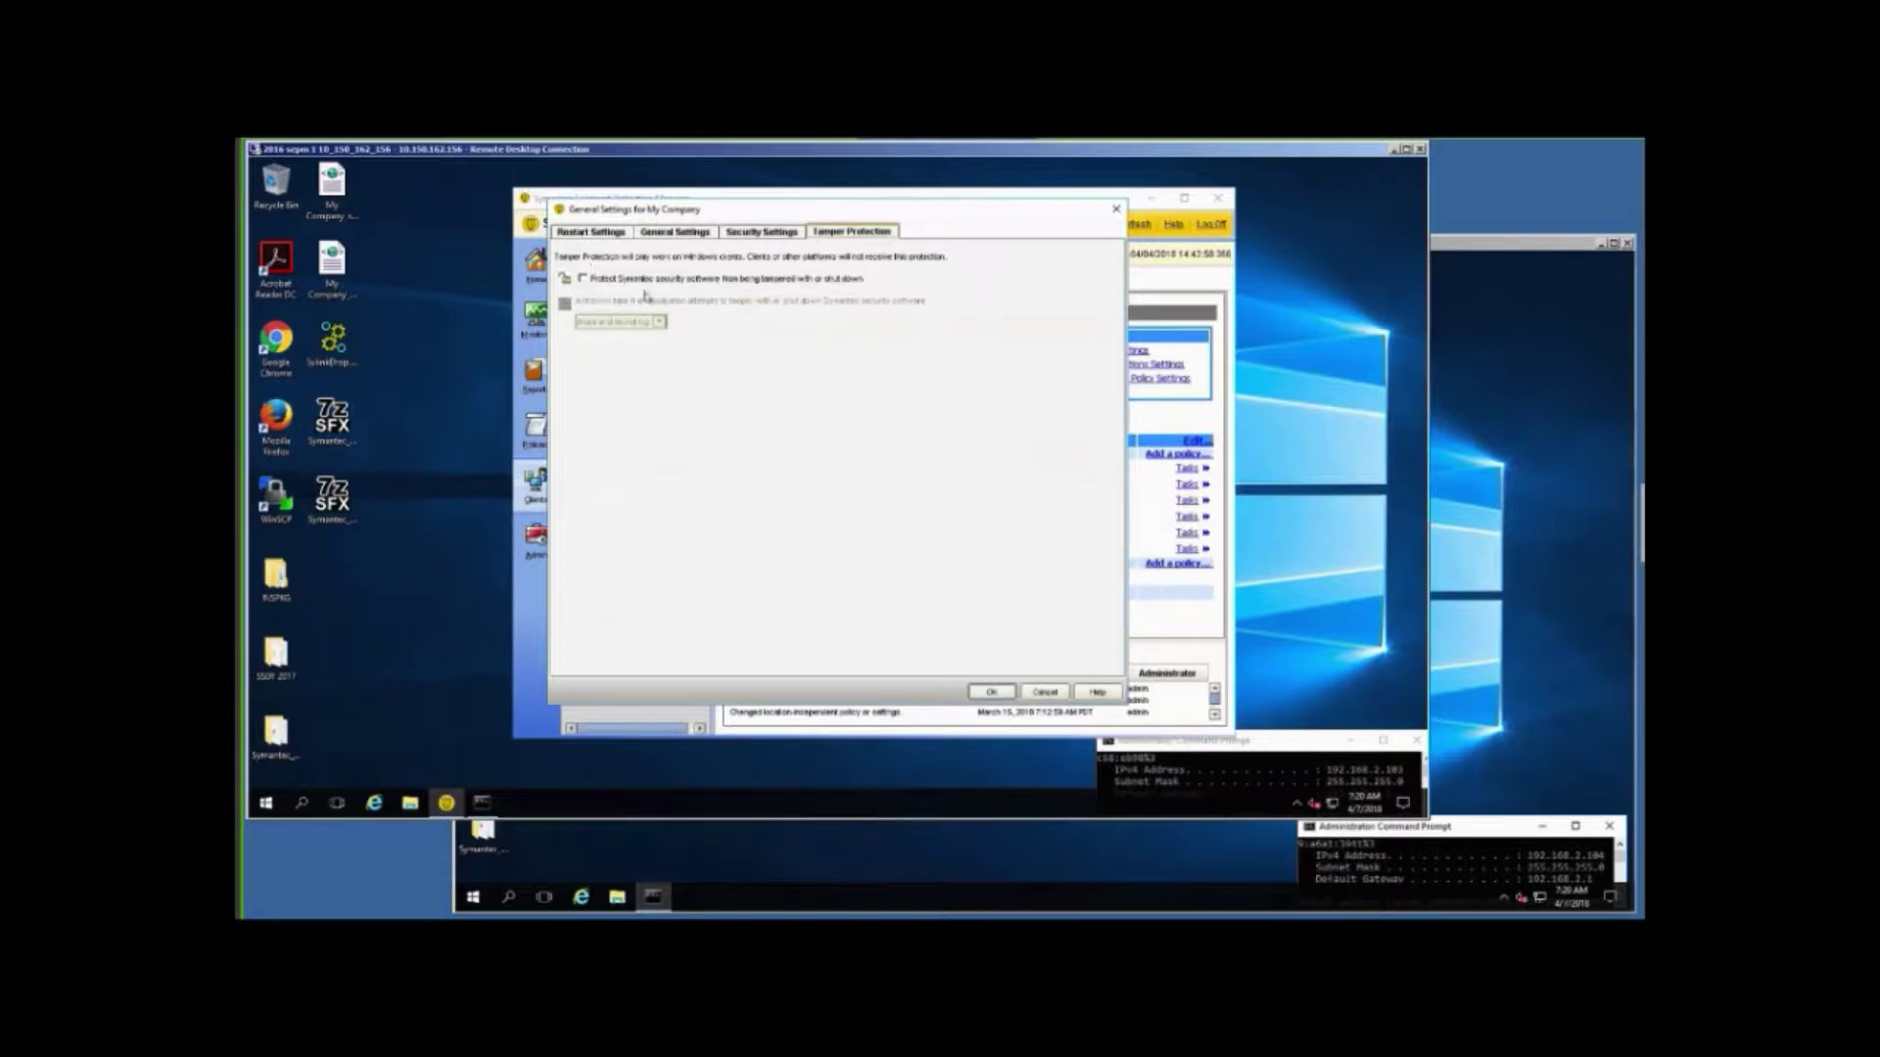
pyautogui.click(742, 235)
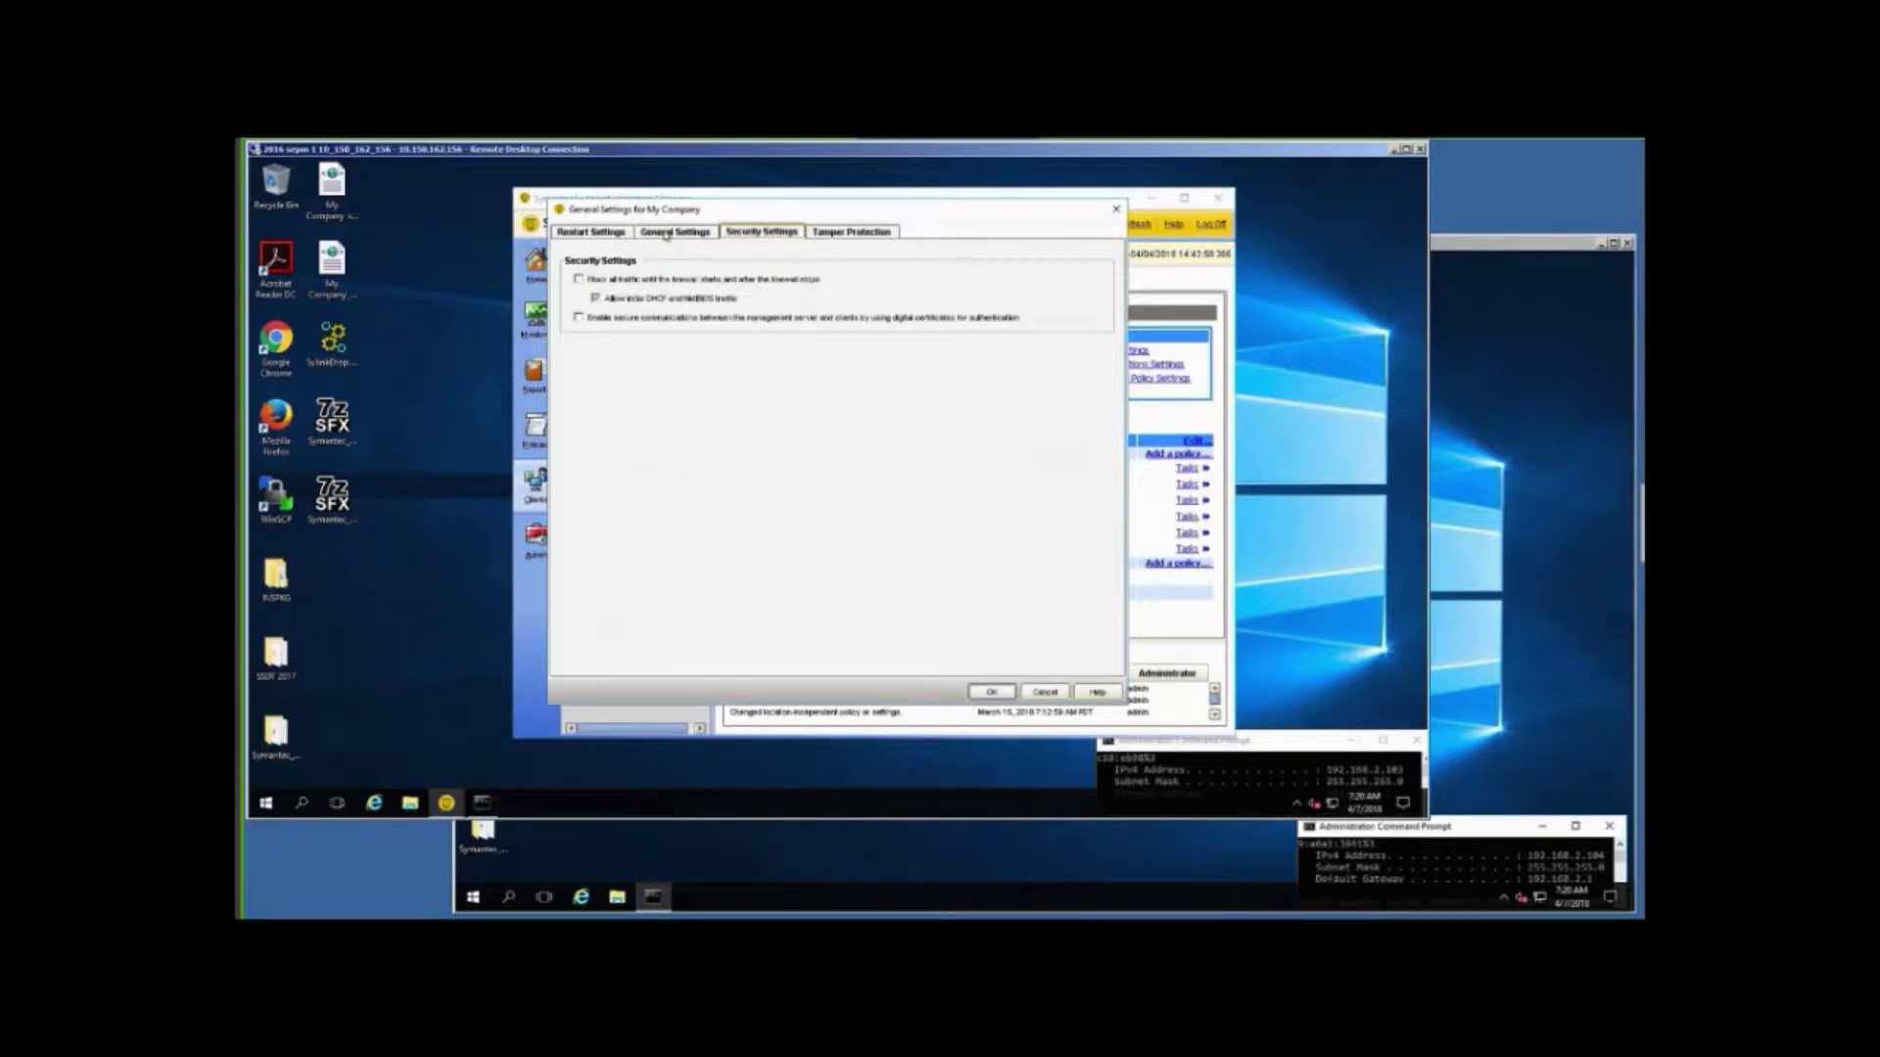
pyautogui.click(665, 234)
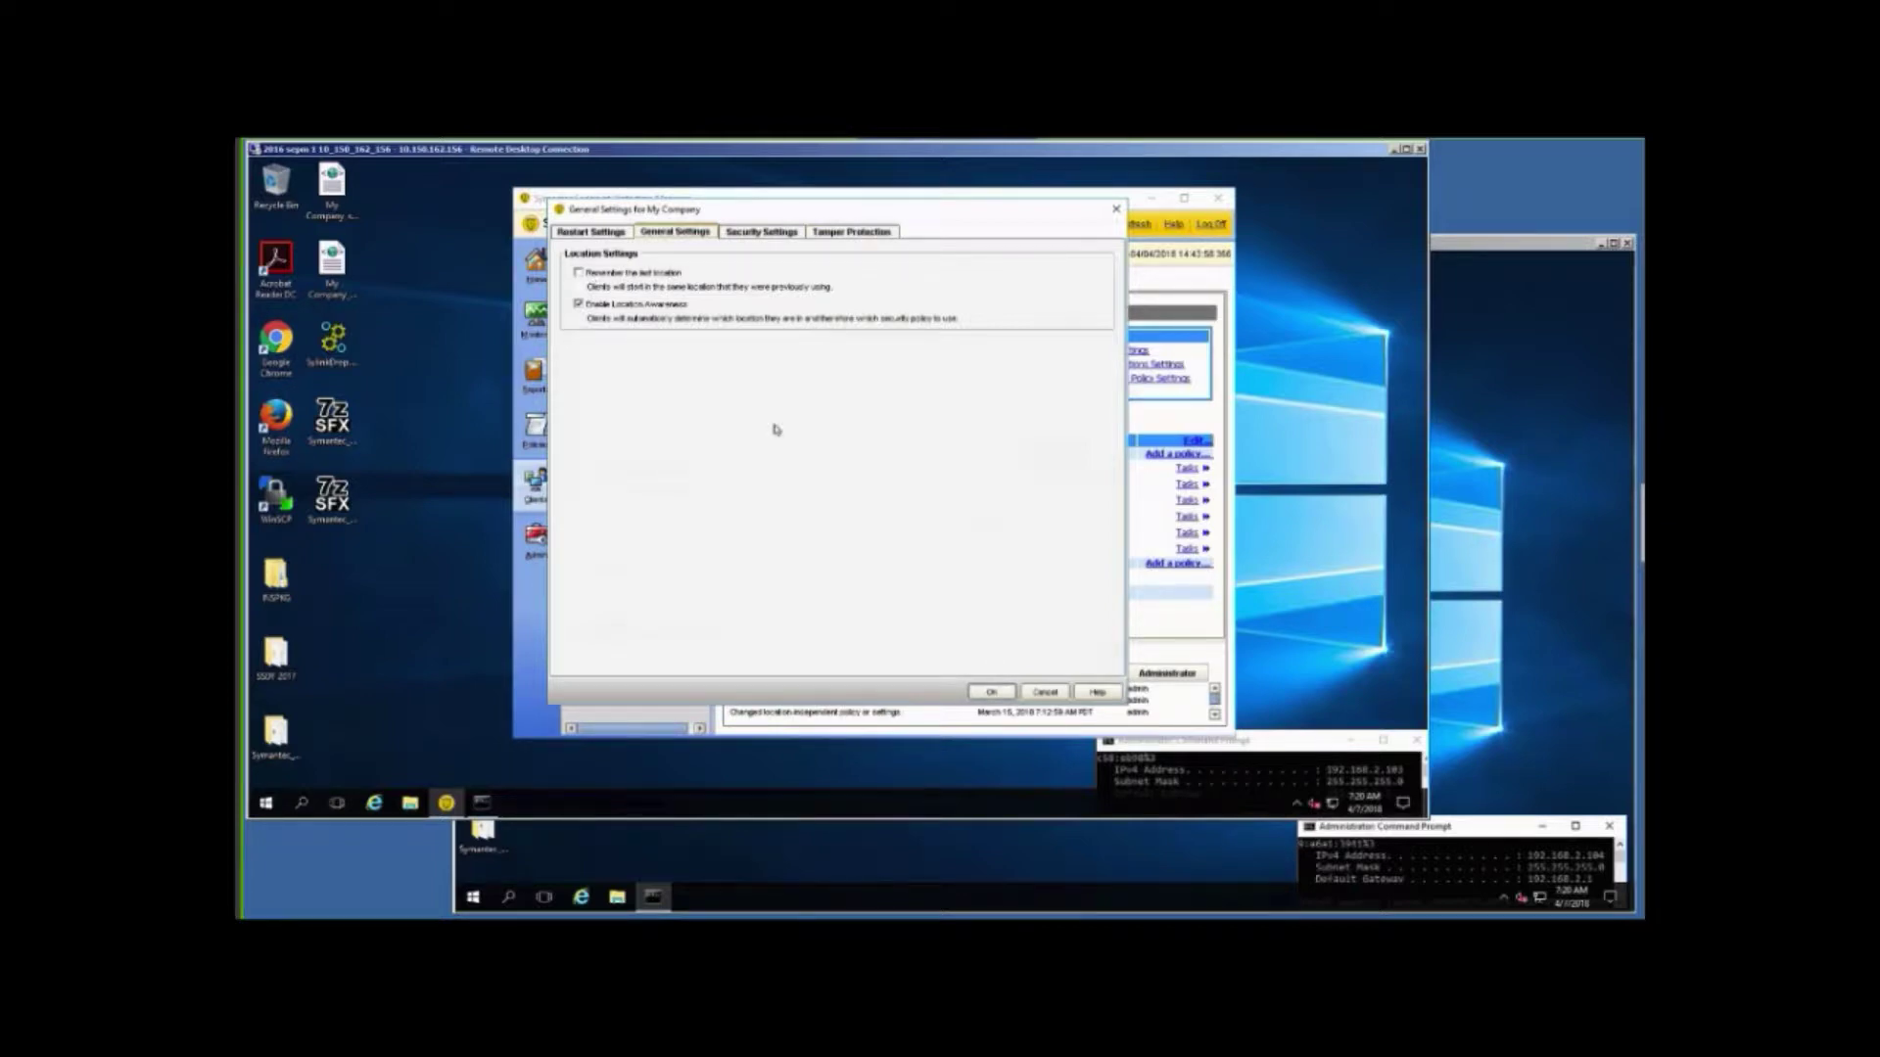
pyautogui.click(991, 693)
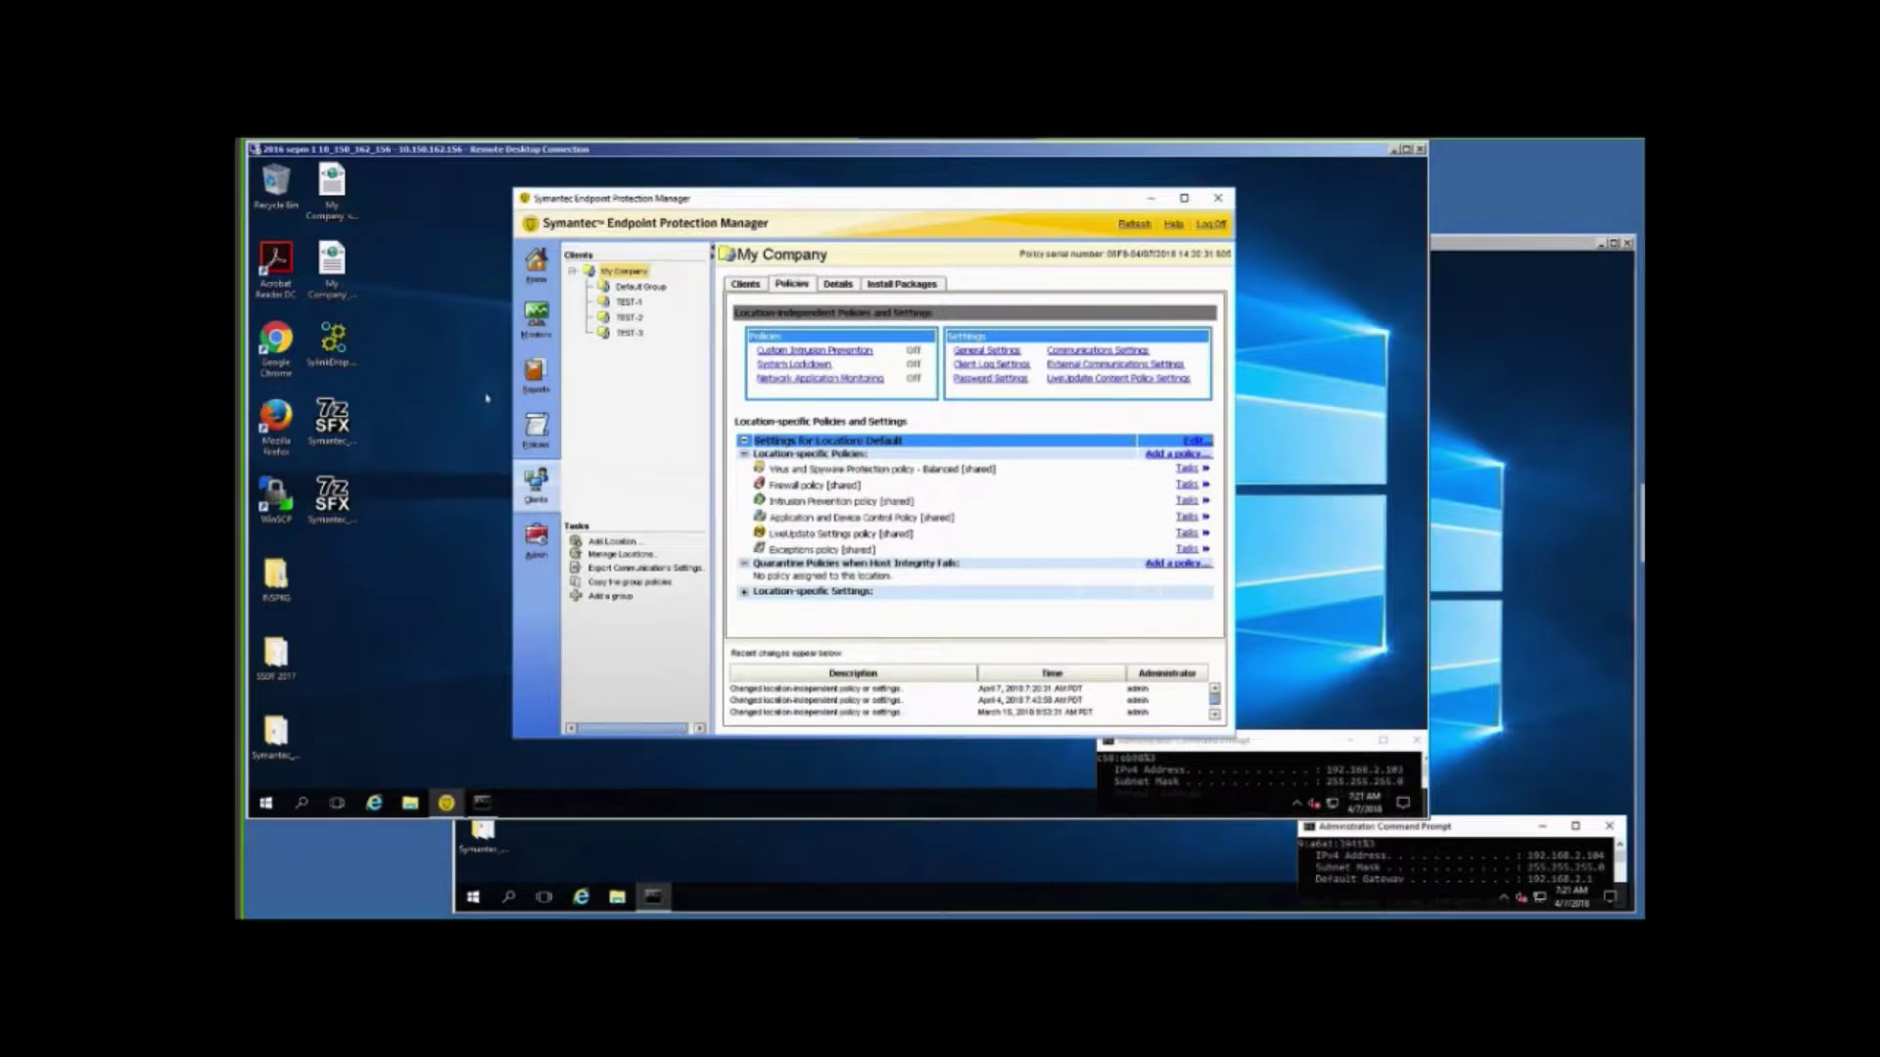
# In the SEPM 2 remote session, open the Symantec_Endpoint_Protection_12.1.6_MP8_SEPM_EN installer folder.
pyautogui.click(1478, 584)
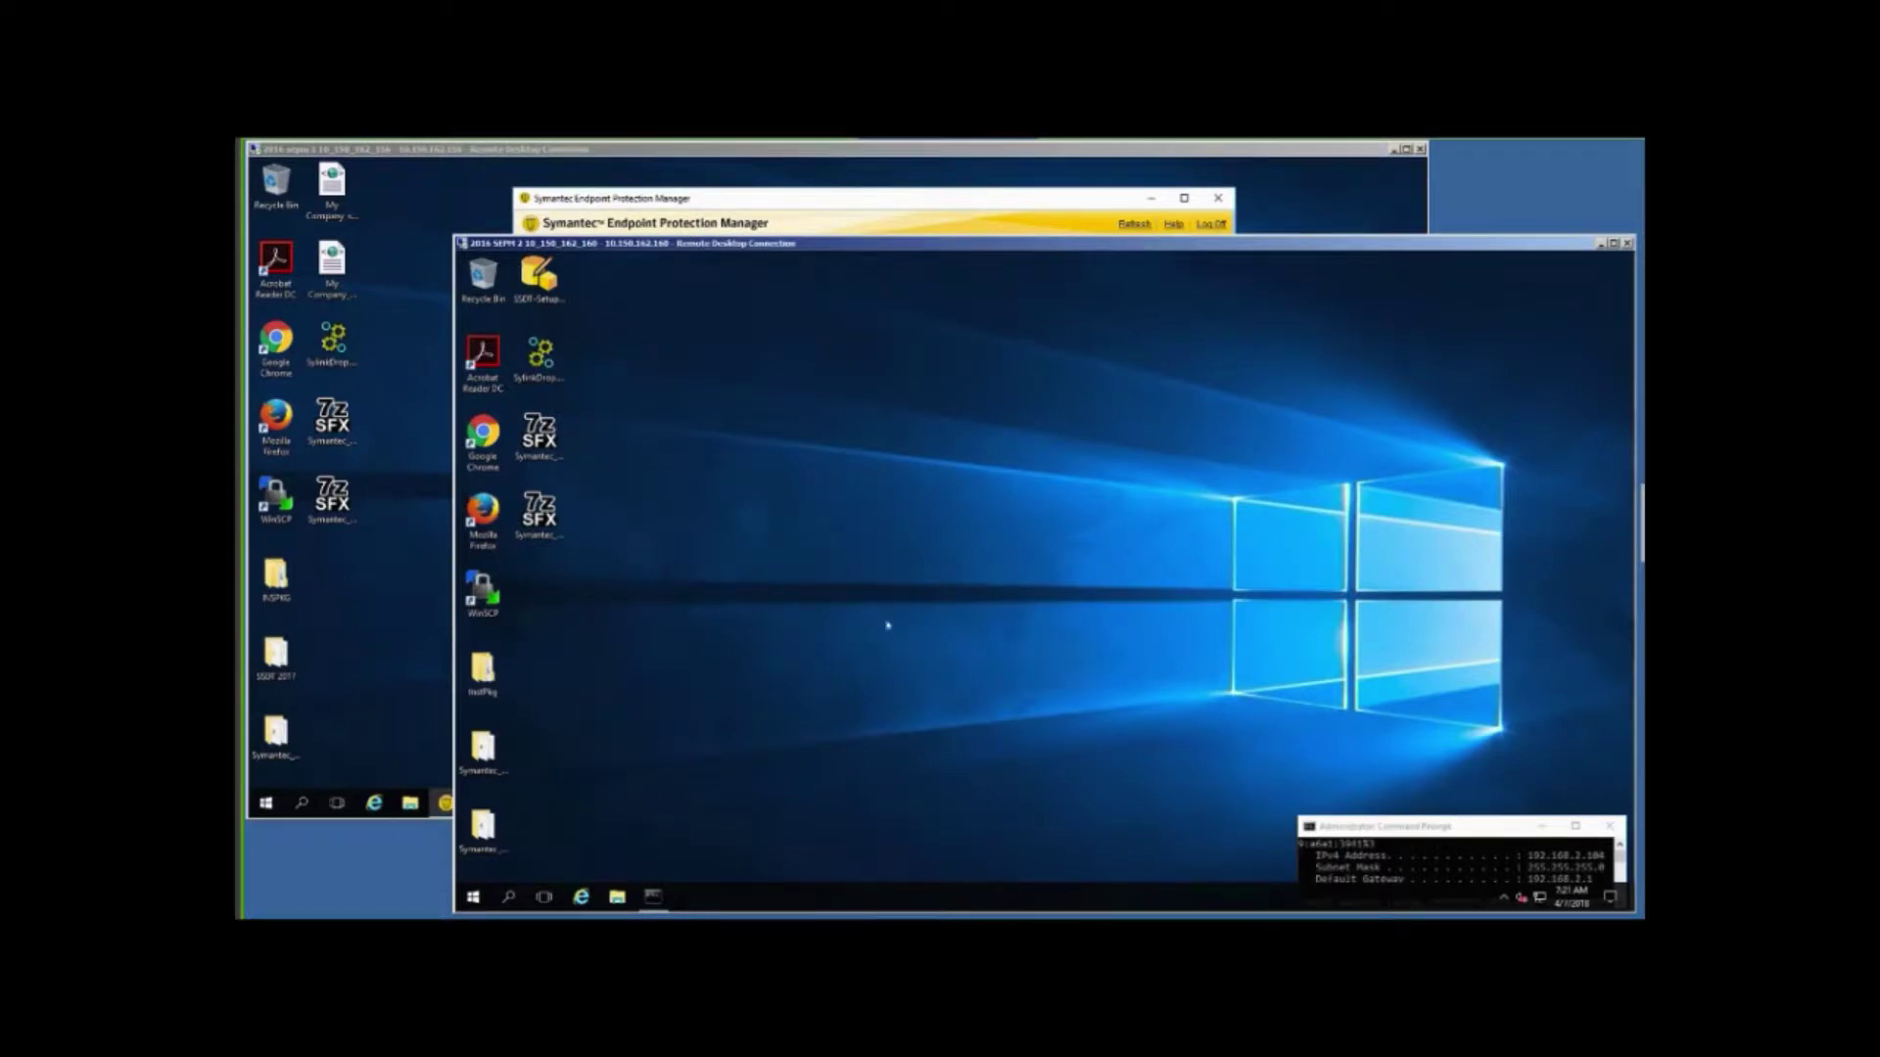
pyautogui.click(378, 581)
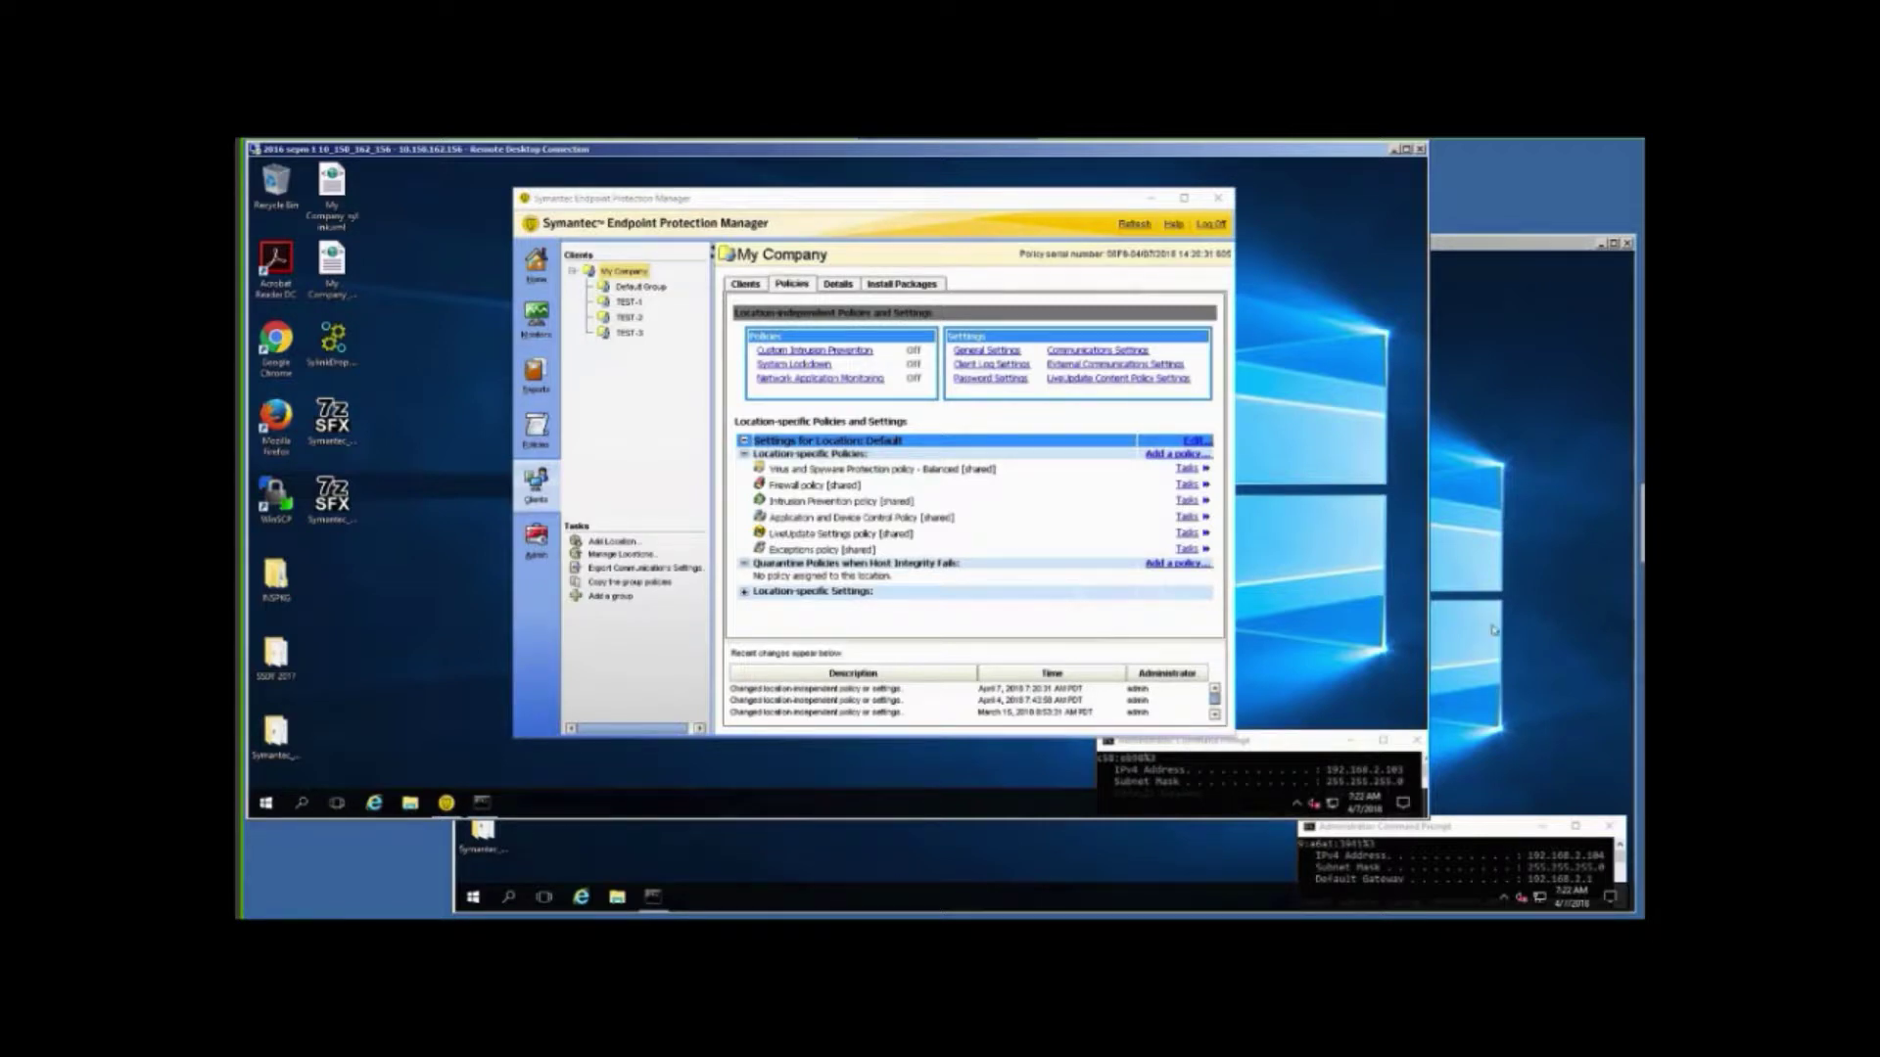
pyautogui.click(1493, 629)
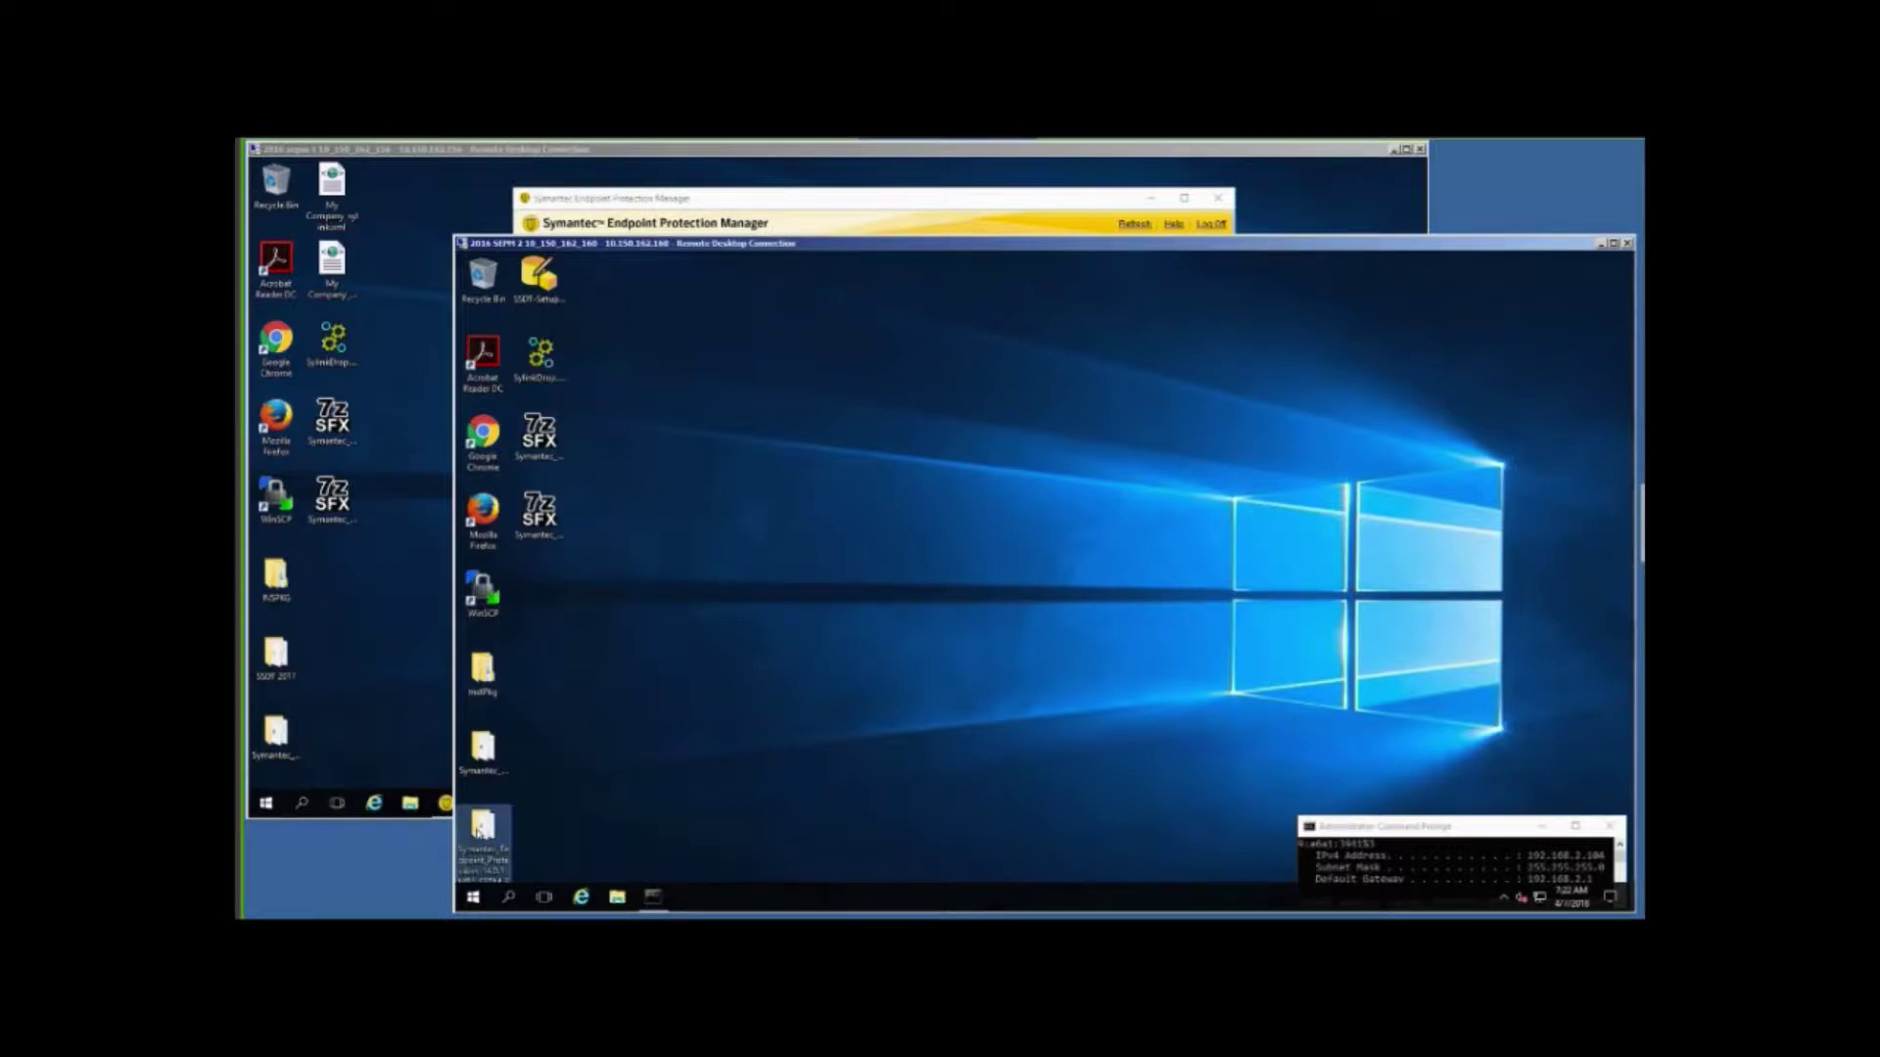
pyautogui.click(482, 749)
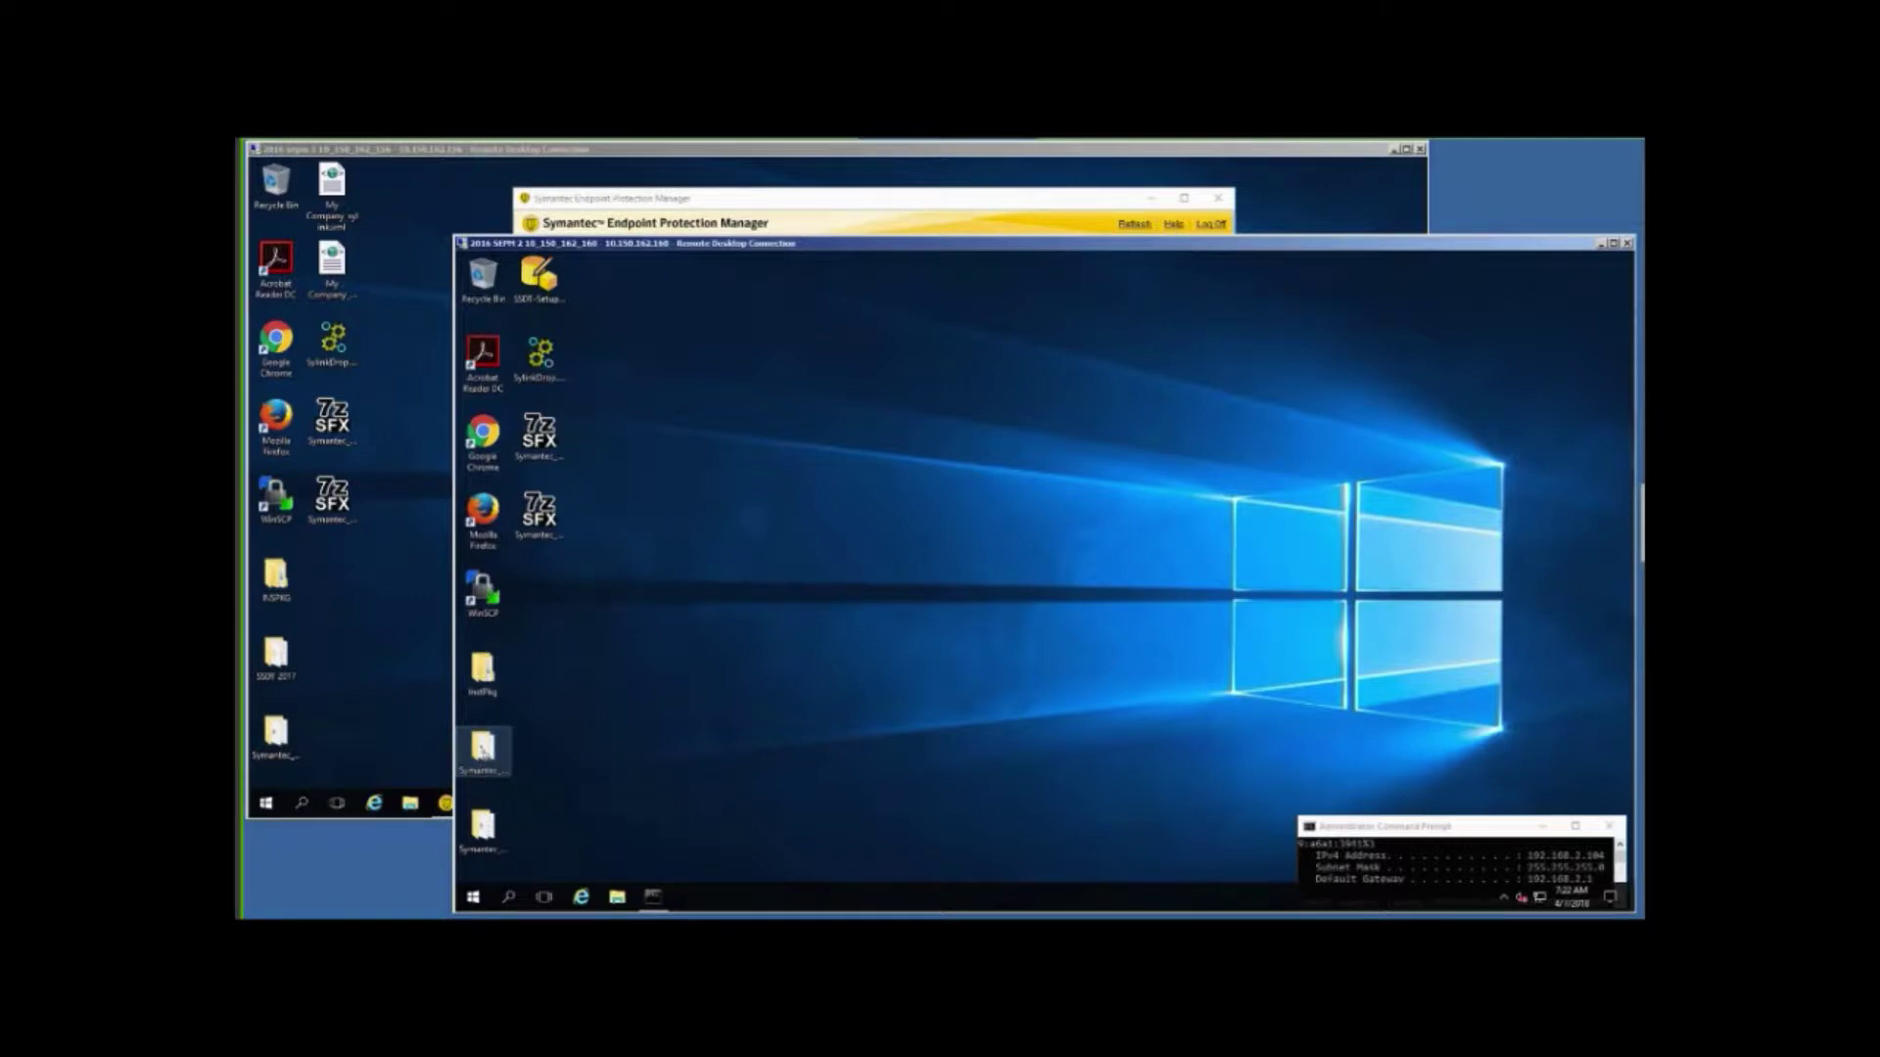
pyautogui.doubleClick(481, 751)
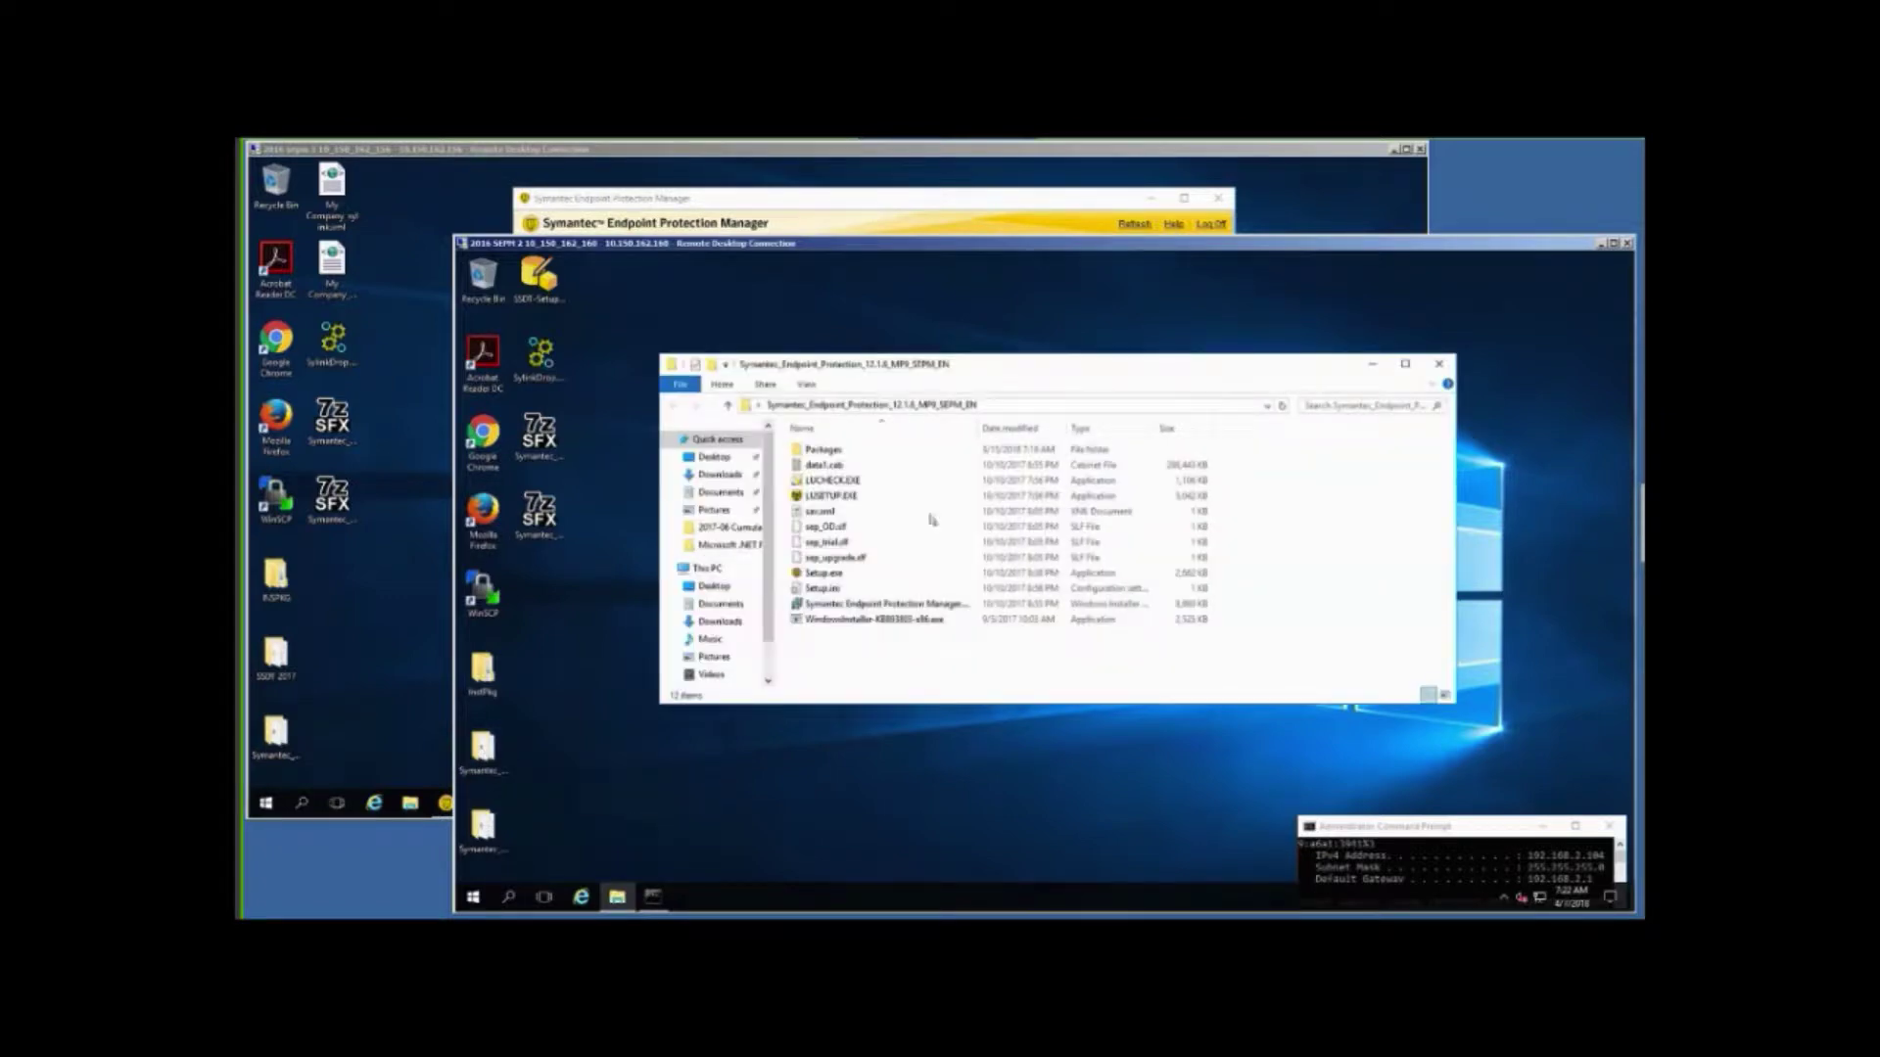
# Run Setup.exe from the installer folder as administrator.
pyautogui.rightClick(812, 576)
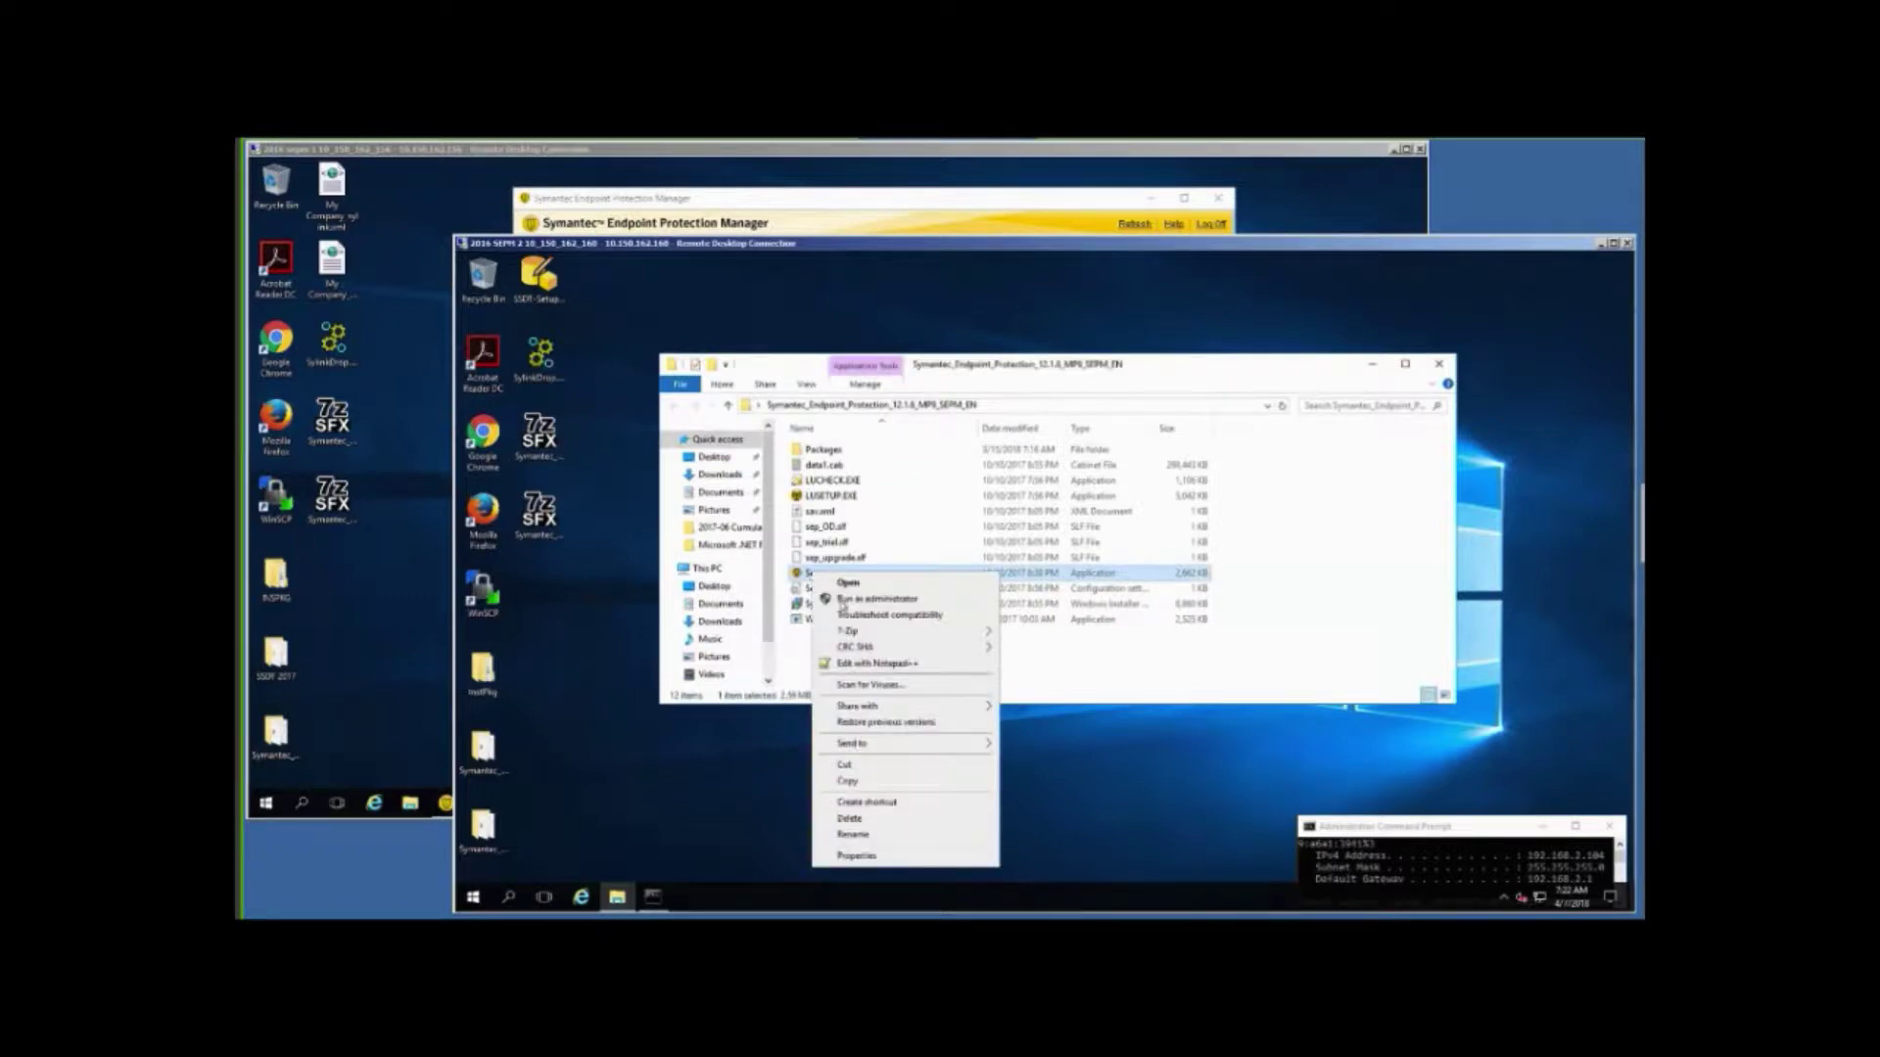
pyautogui.click(880, 600)
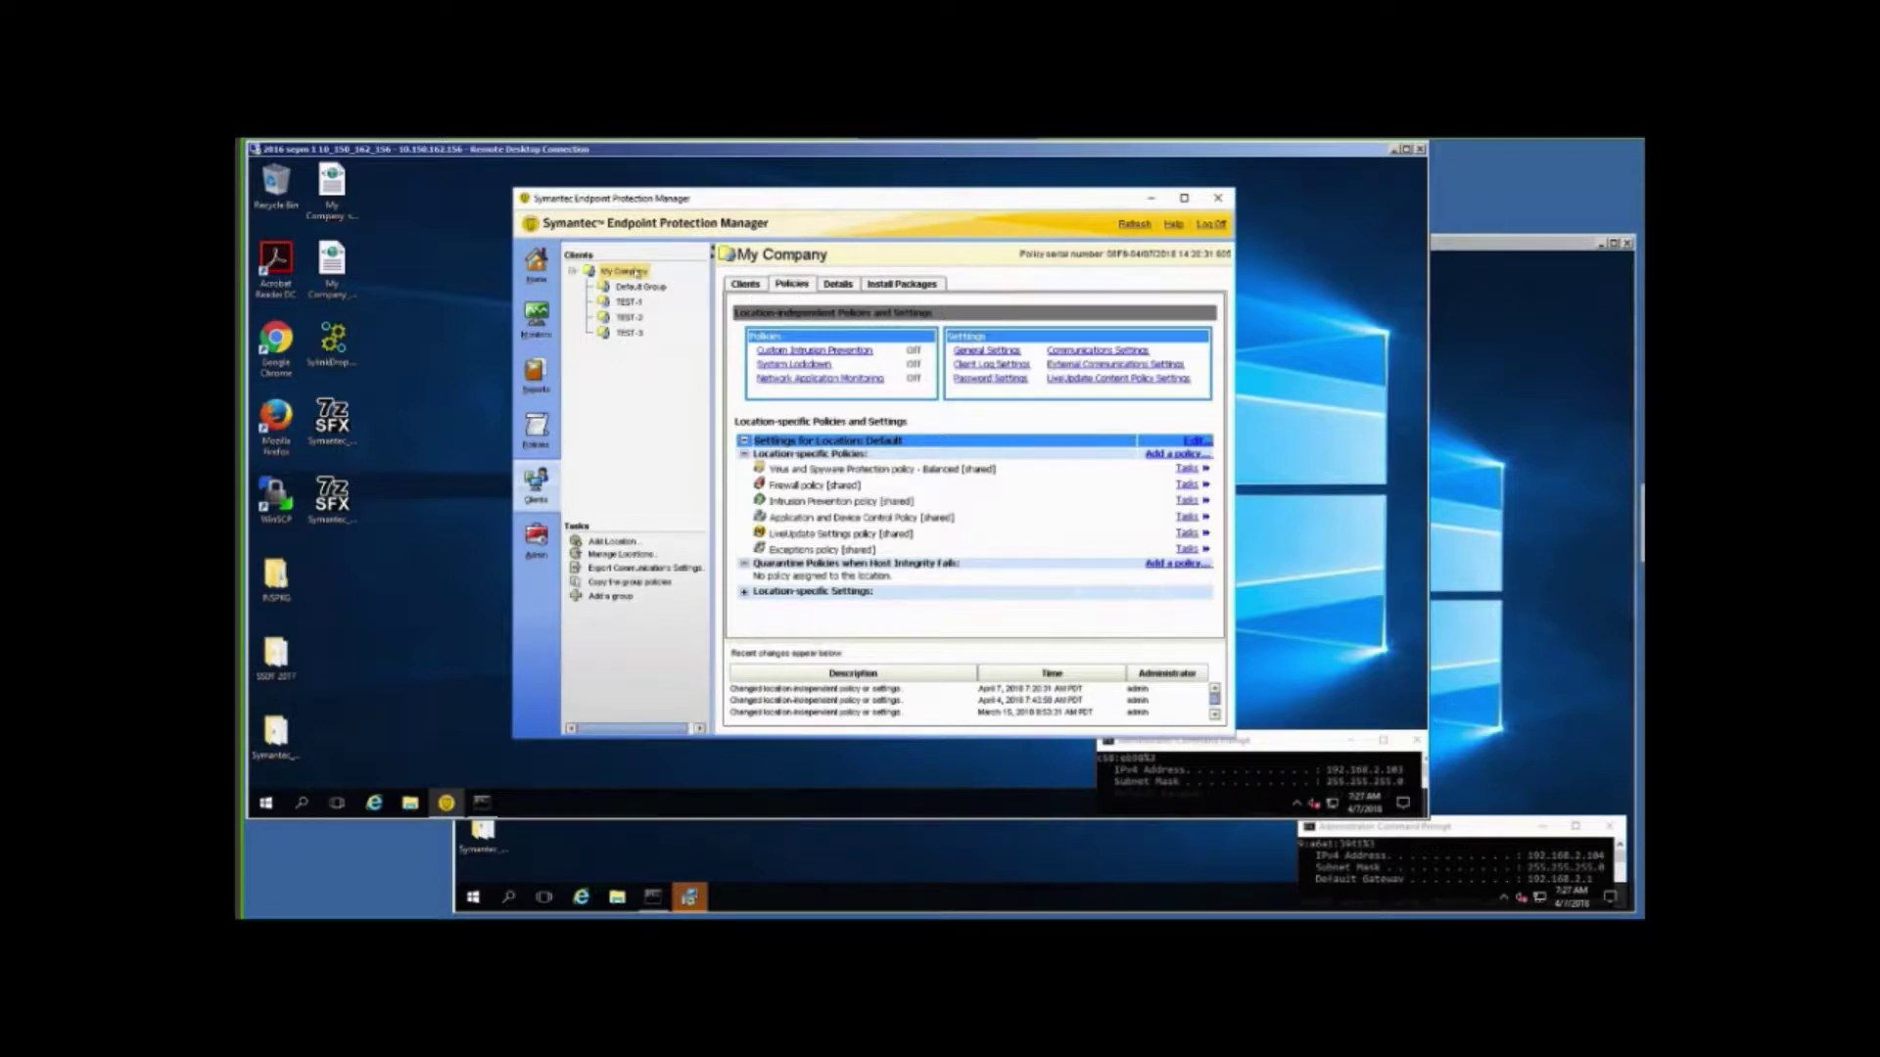
# Browse the TEST-1, TEST-2 and TEST-3 groups and open TEST-3's General Settings.
pyautogui.click(629, 303)
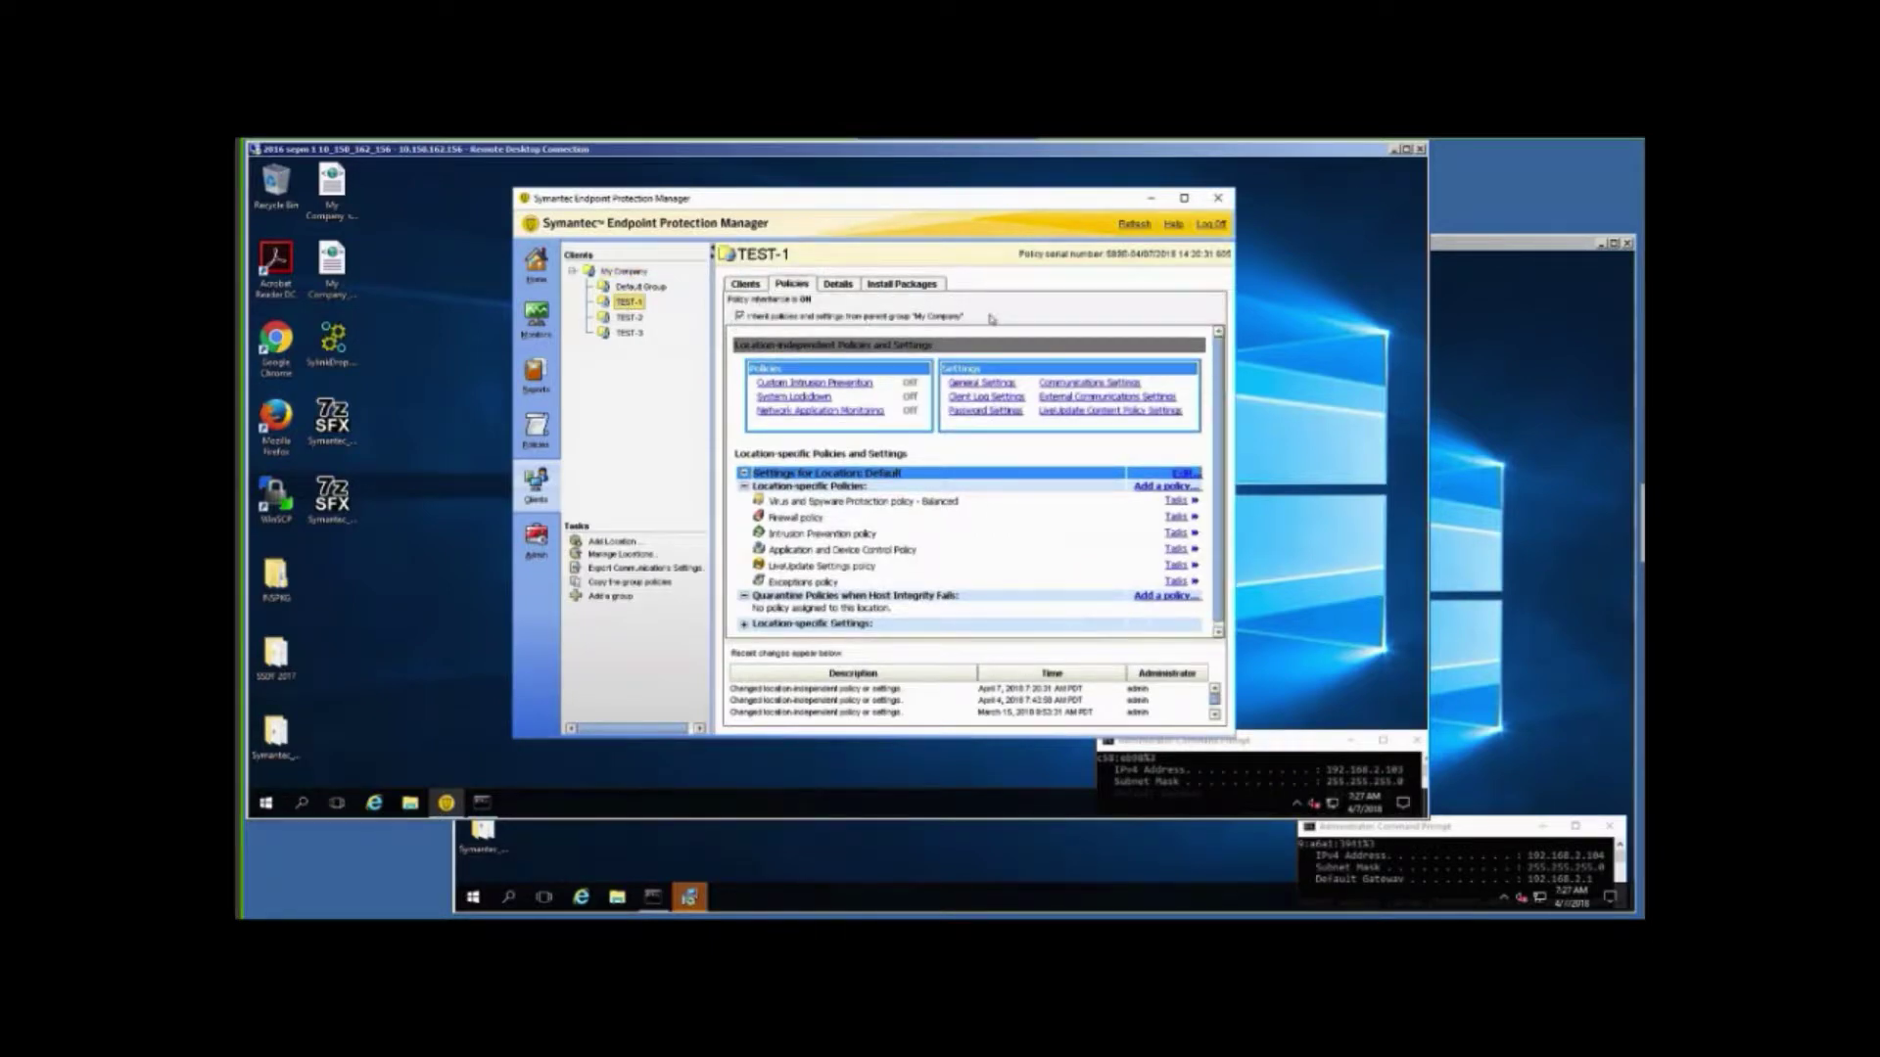
pyautogui.click(628, 318)
pyautogui.click(627, 333)
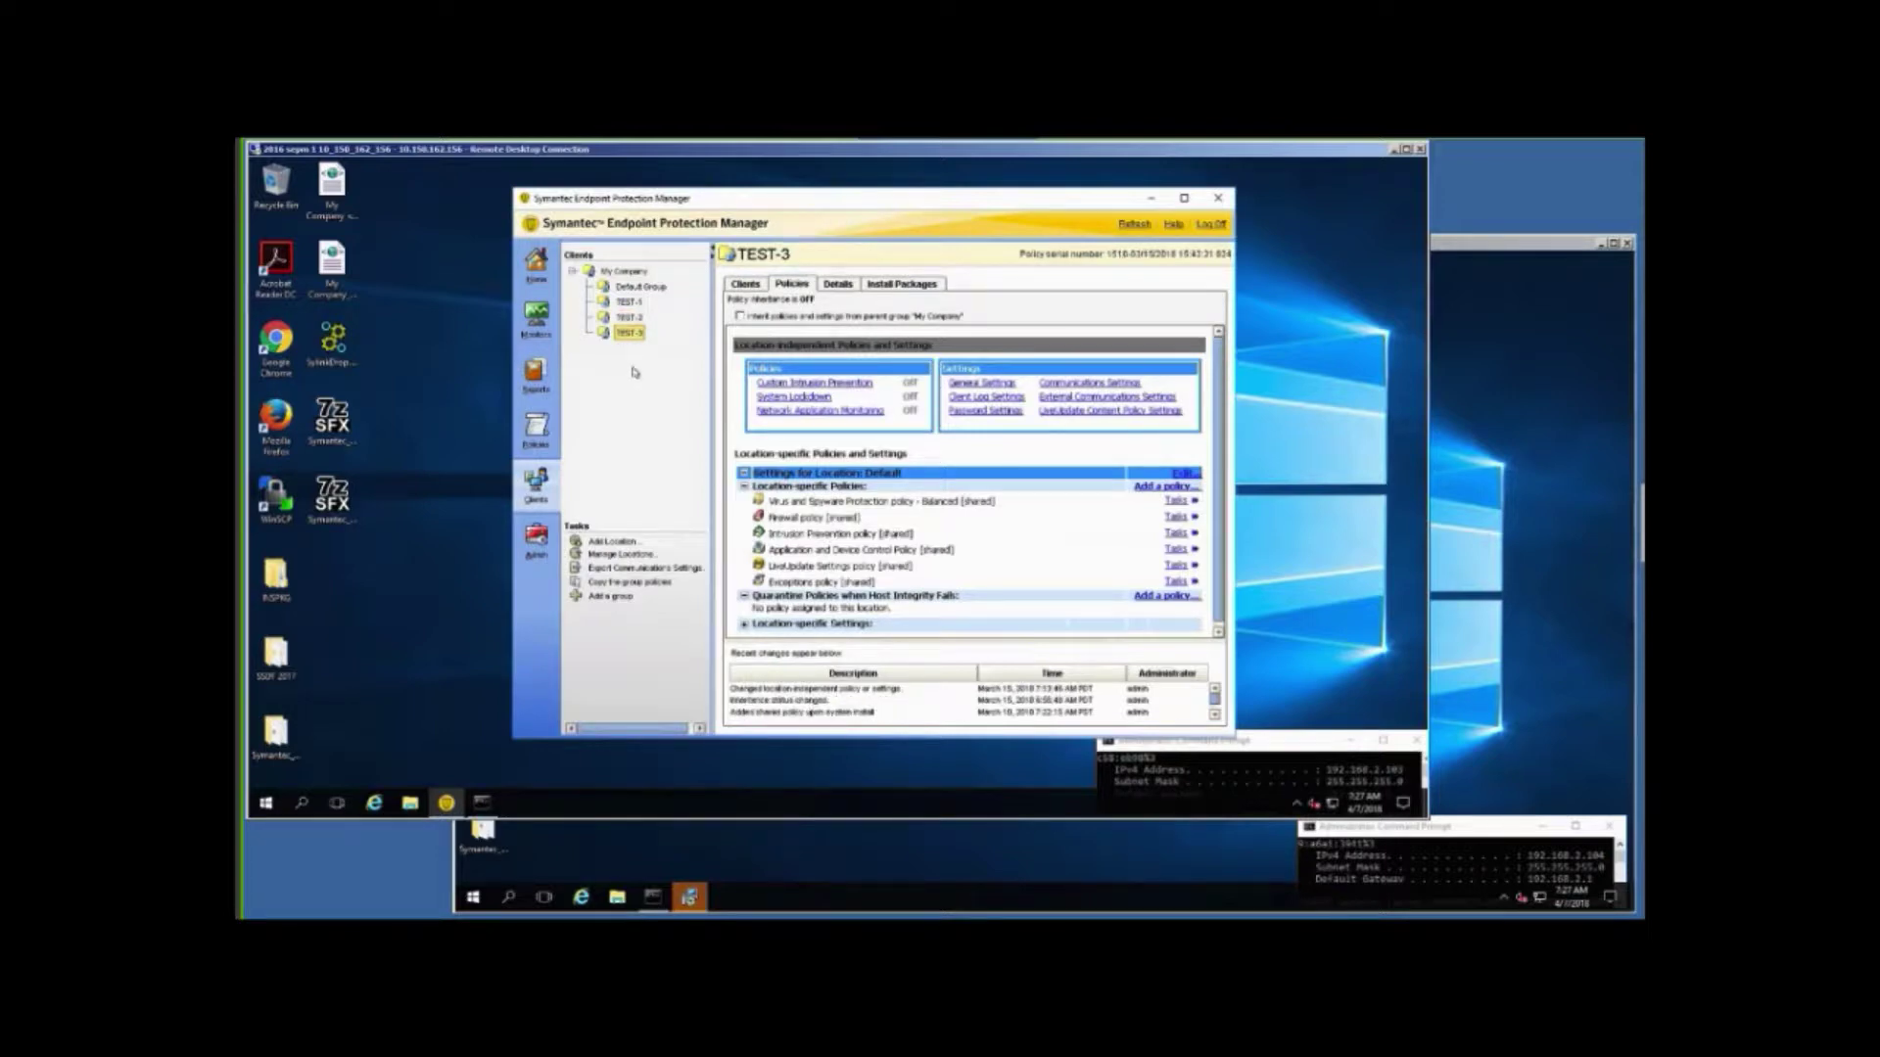
pyautogui.click(967, 385)
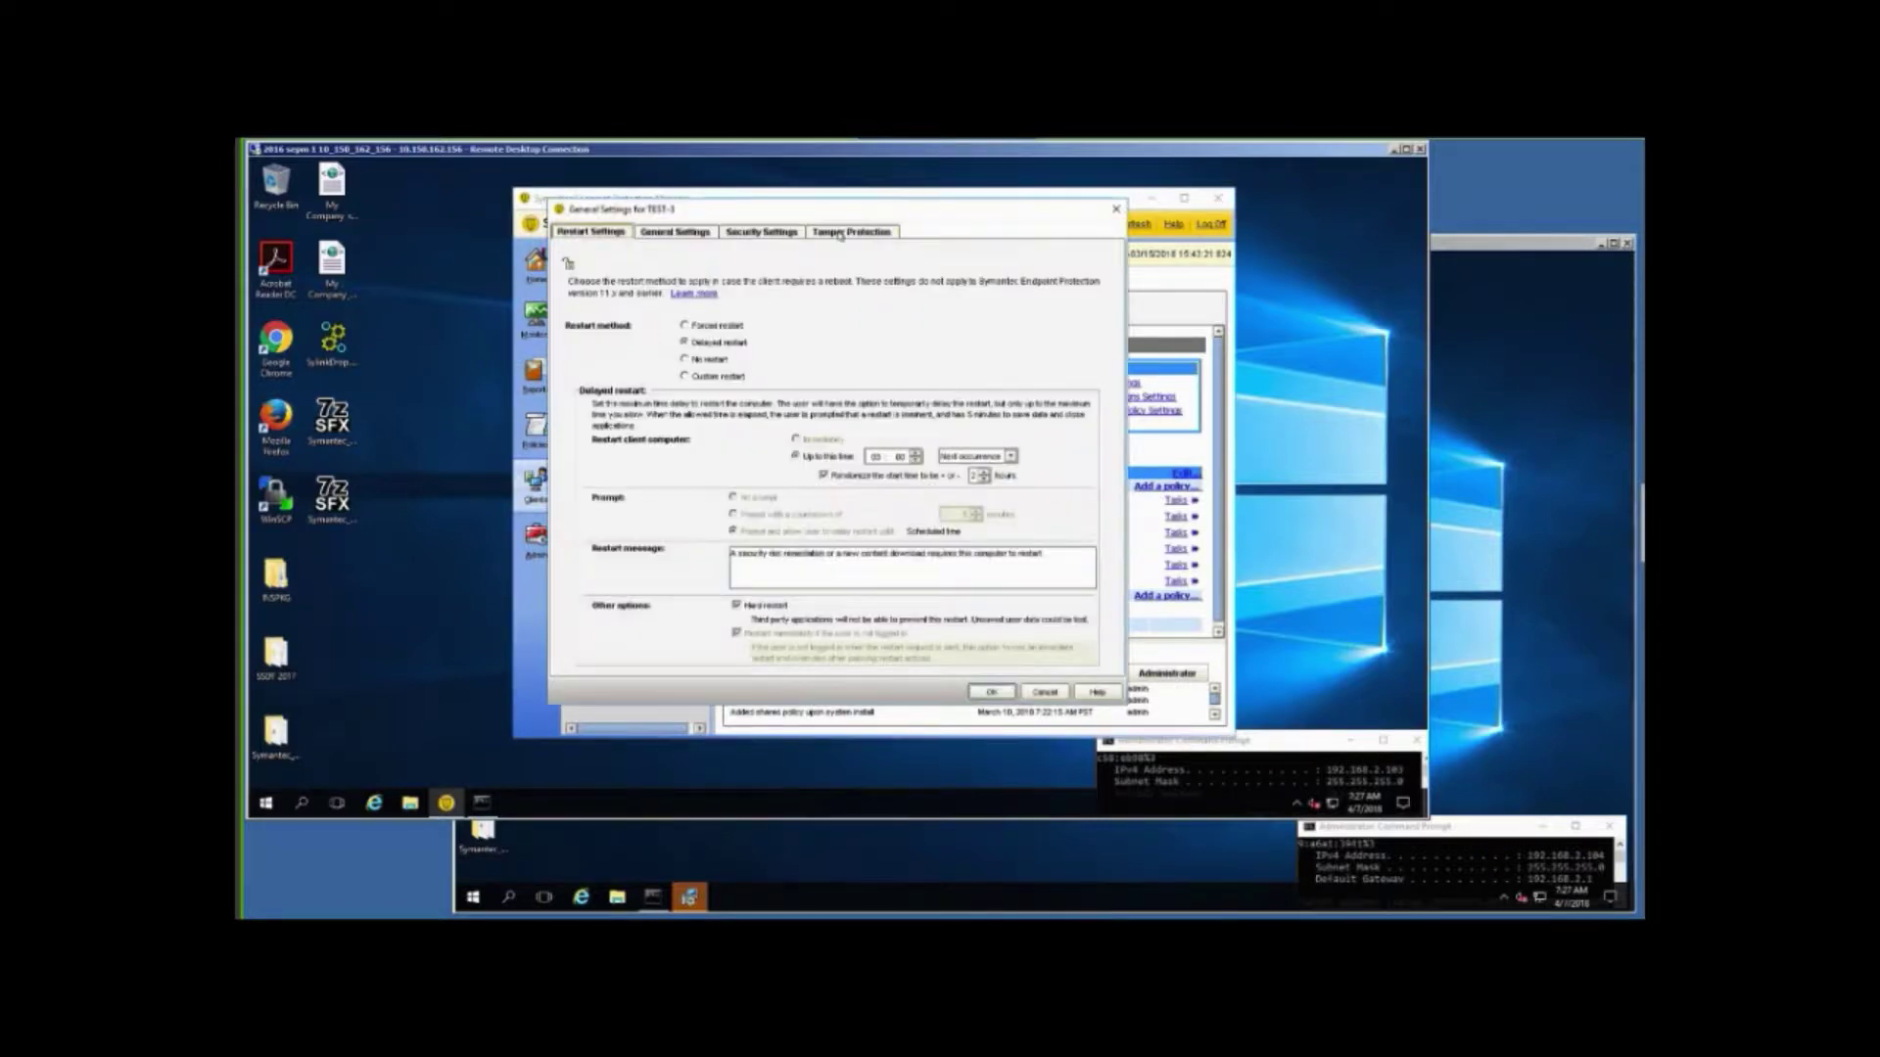
# Review and close TEST-3's Tamper Protection, Security and General Settings, returning to the SEPM 2 installer.
pyautogui.click(837, 233)
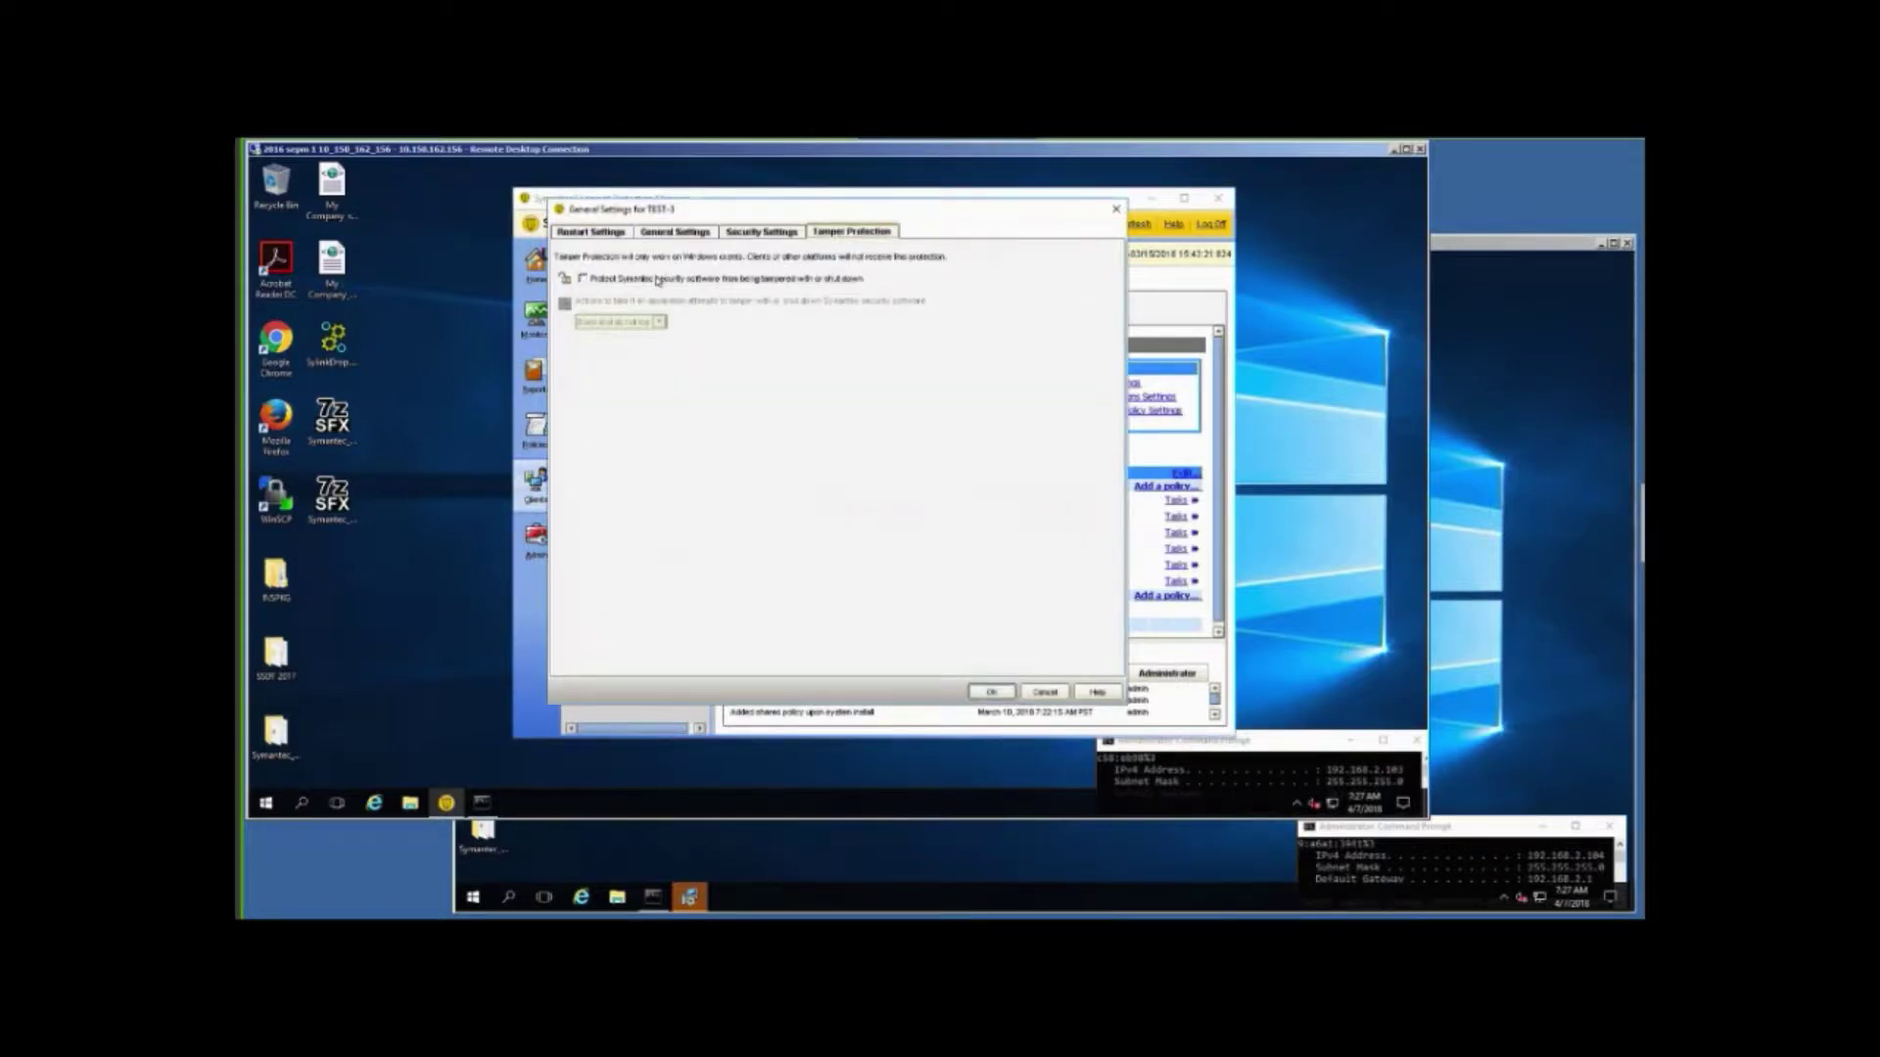
pyautogui.click(762, 235)
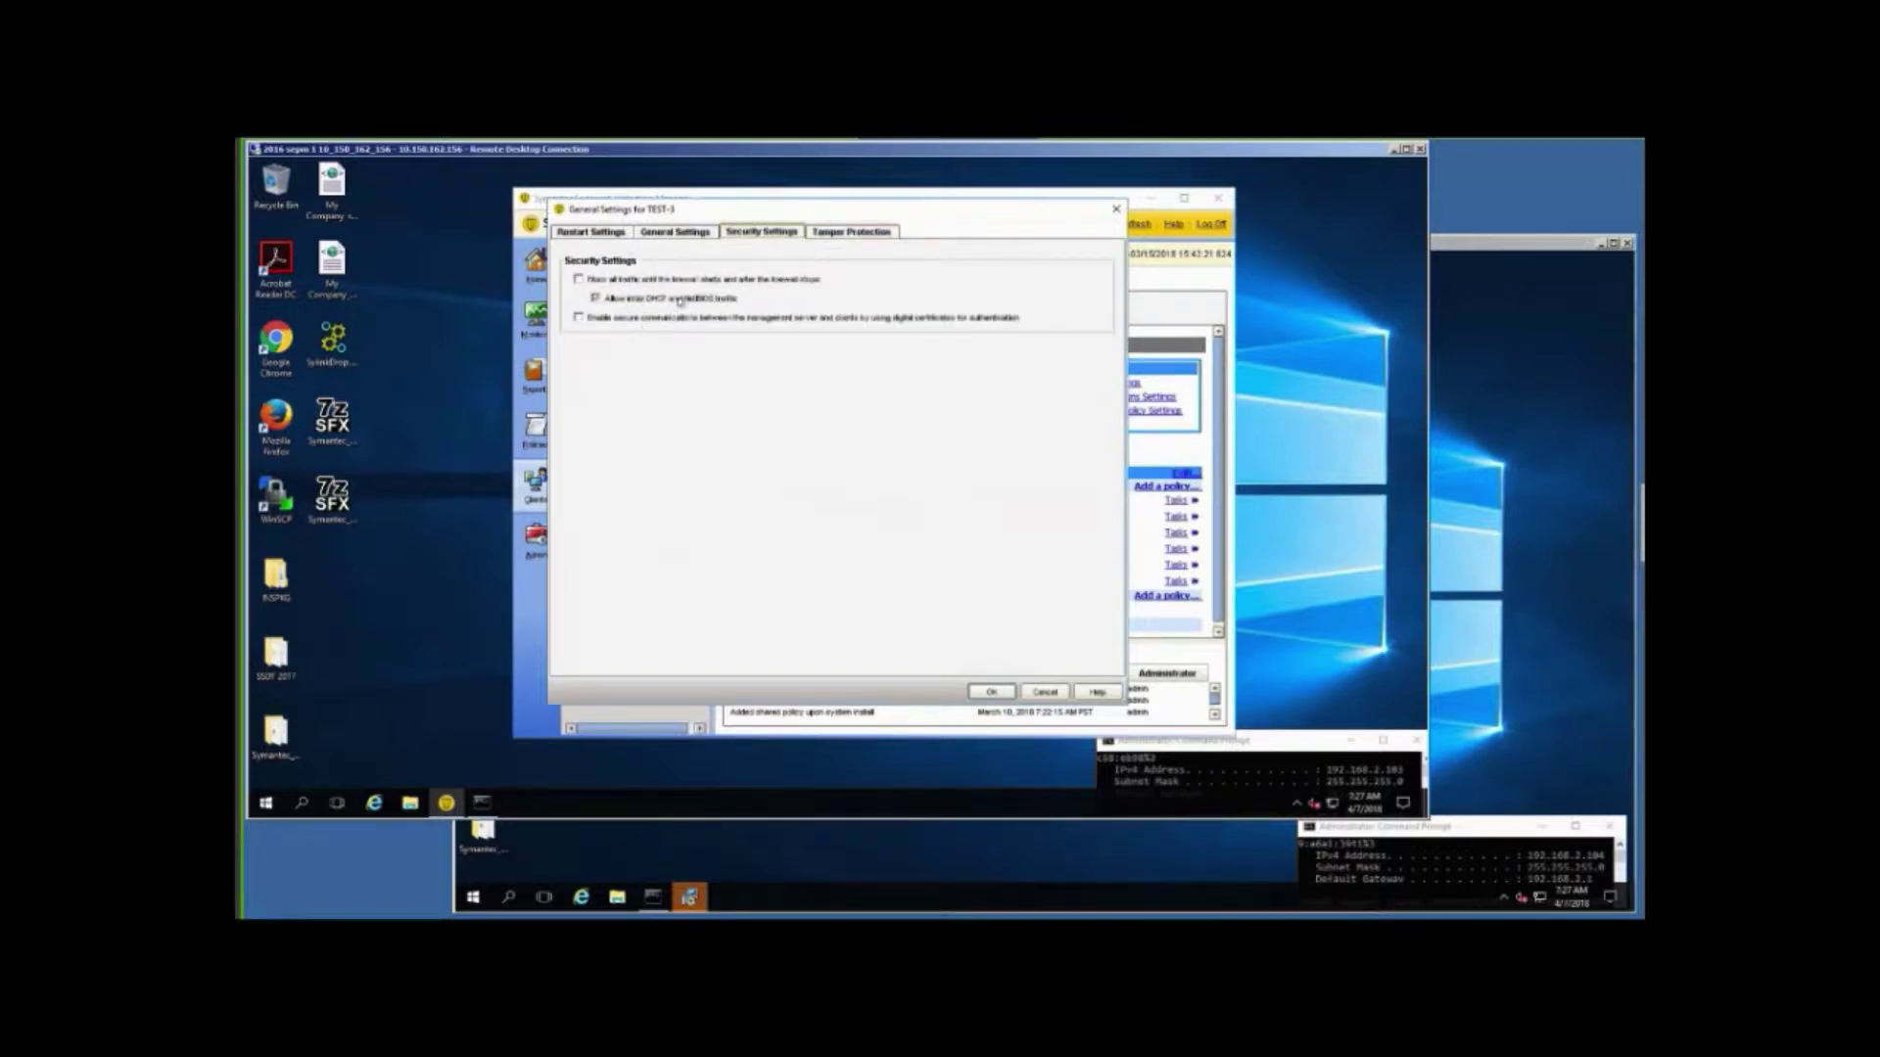
pyautogui.click(671, 233)
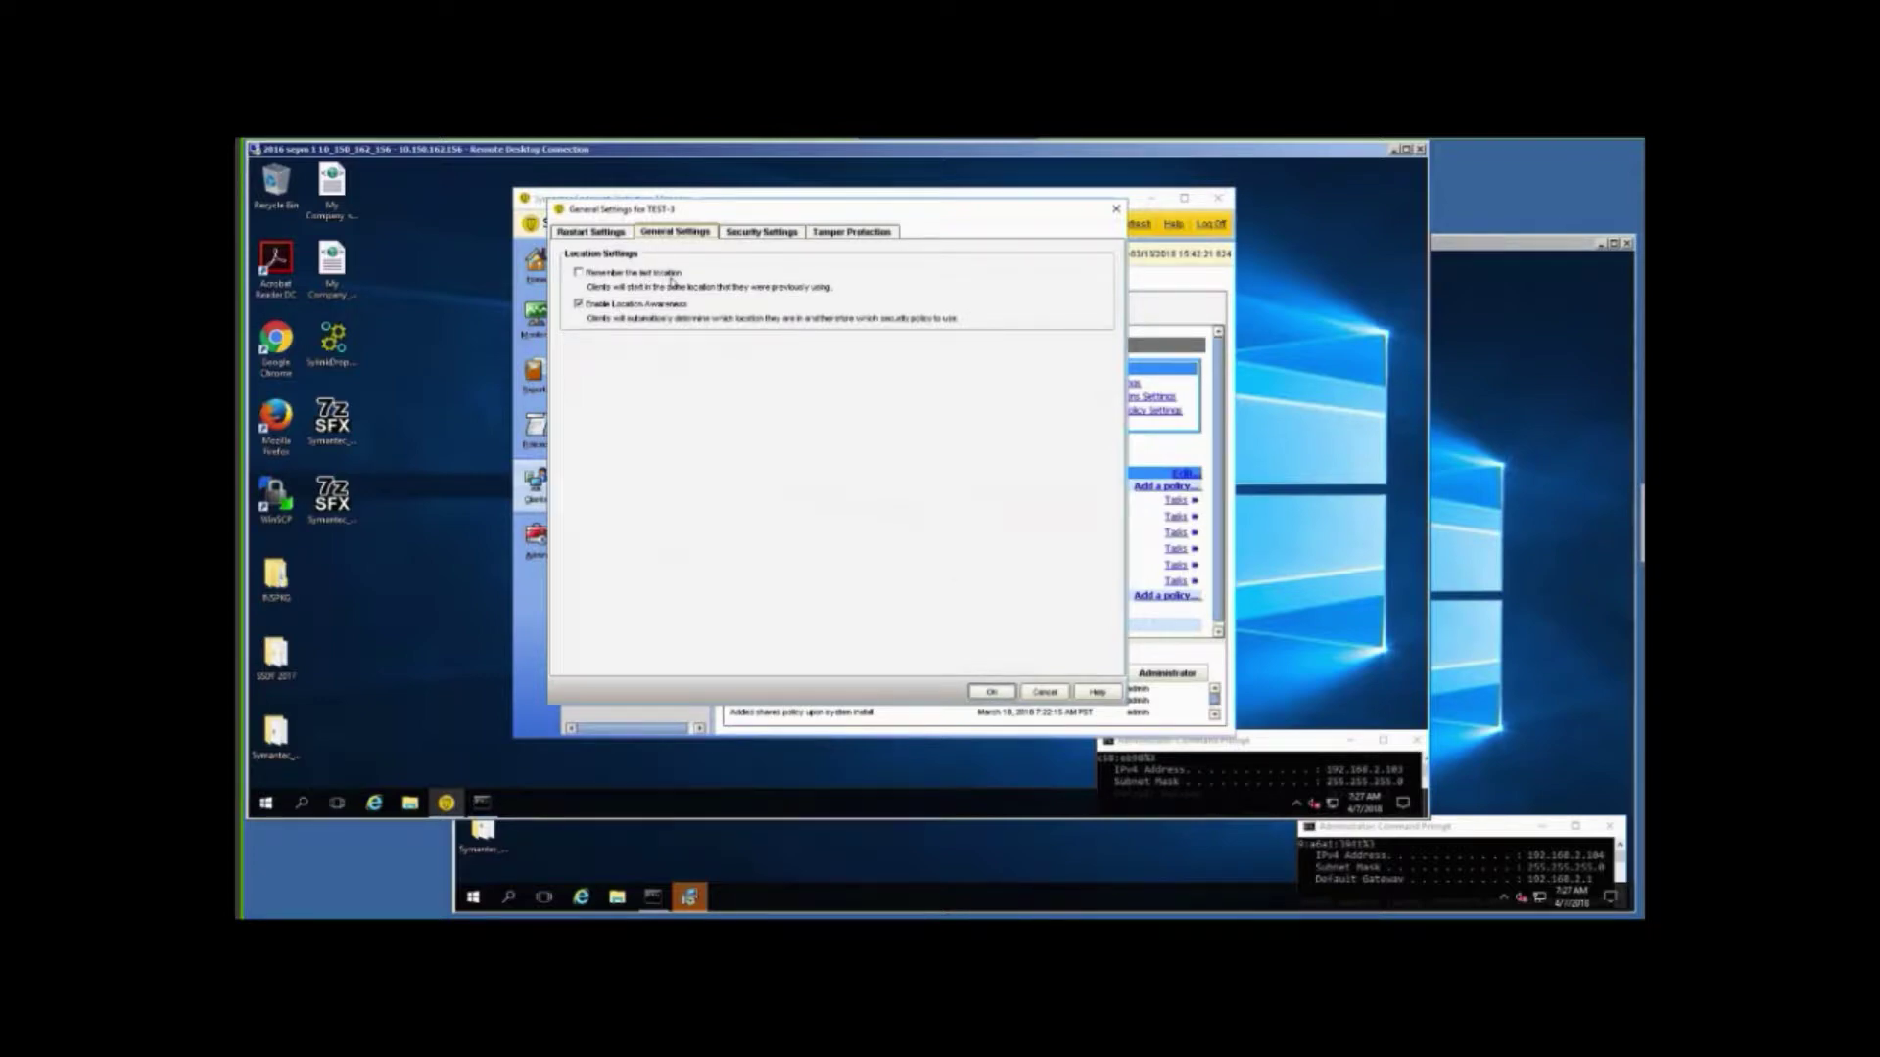
pyautogui.click(990, 691)
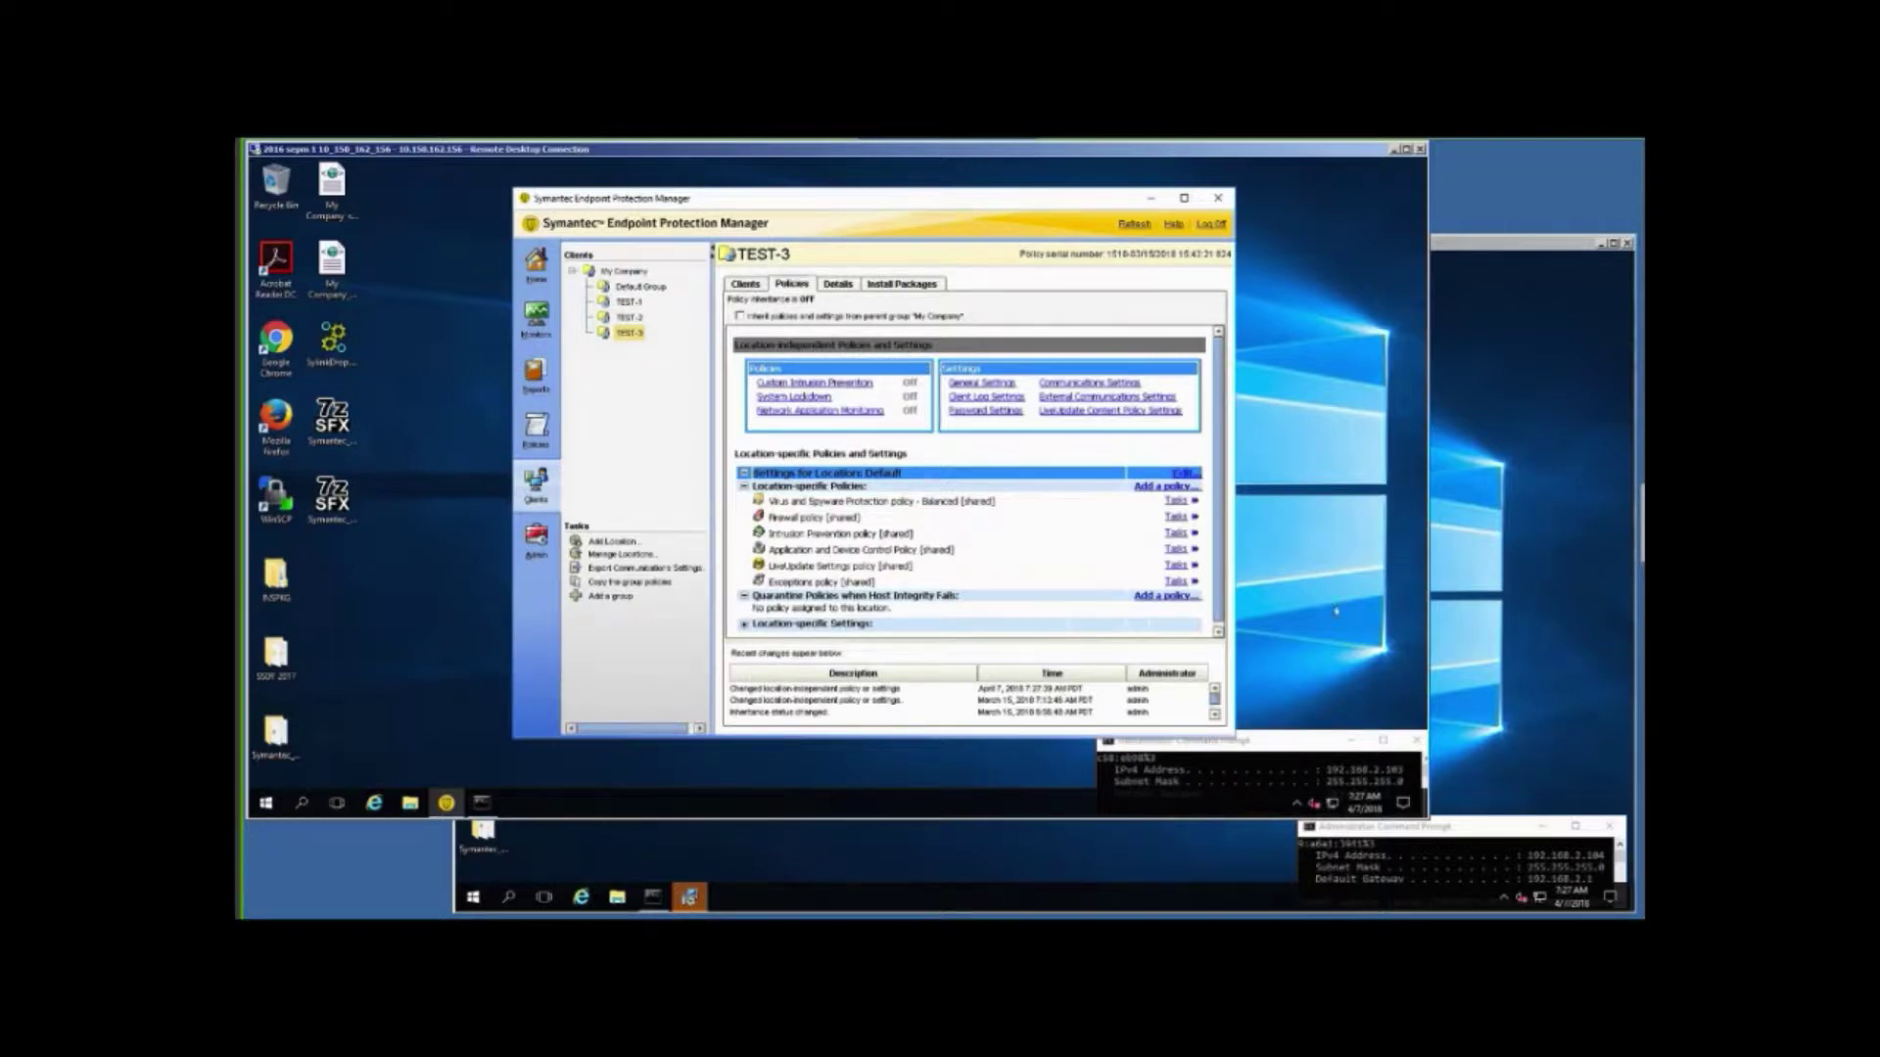
pyautogui.click(1454, 609)
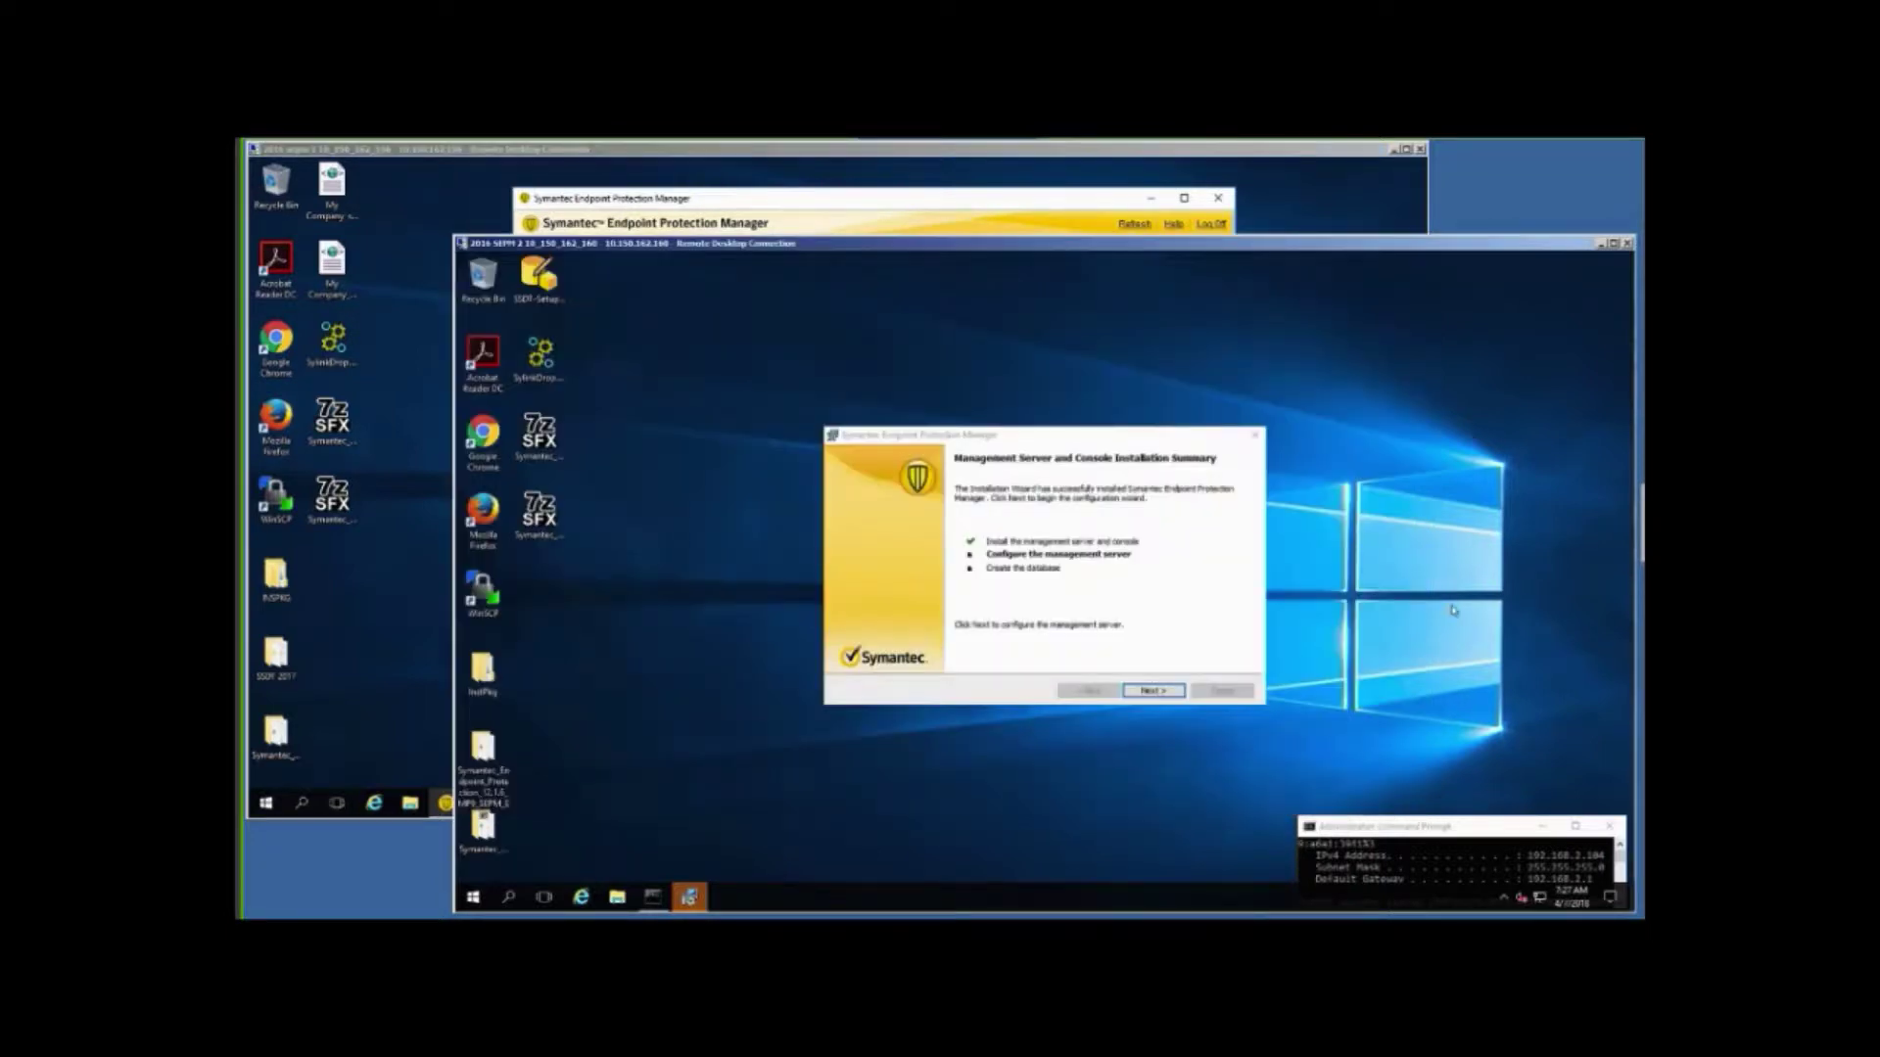
# Continue past the installation summary and choose Custom configuration for the management server.
pyautogui.click(1152, 691)
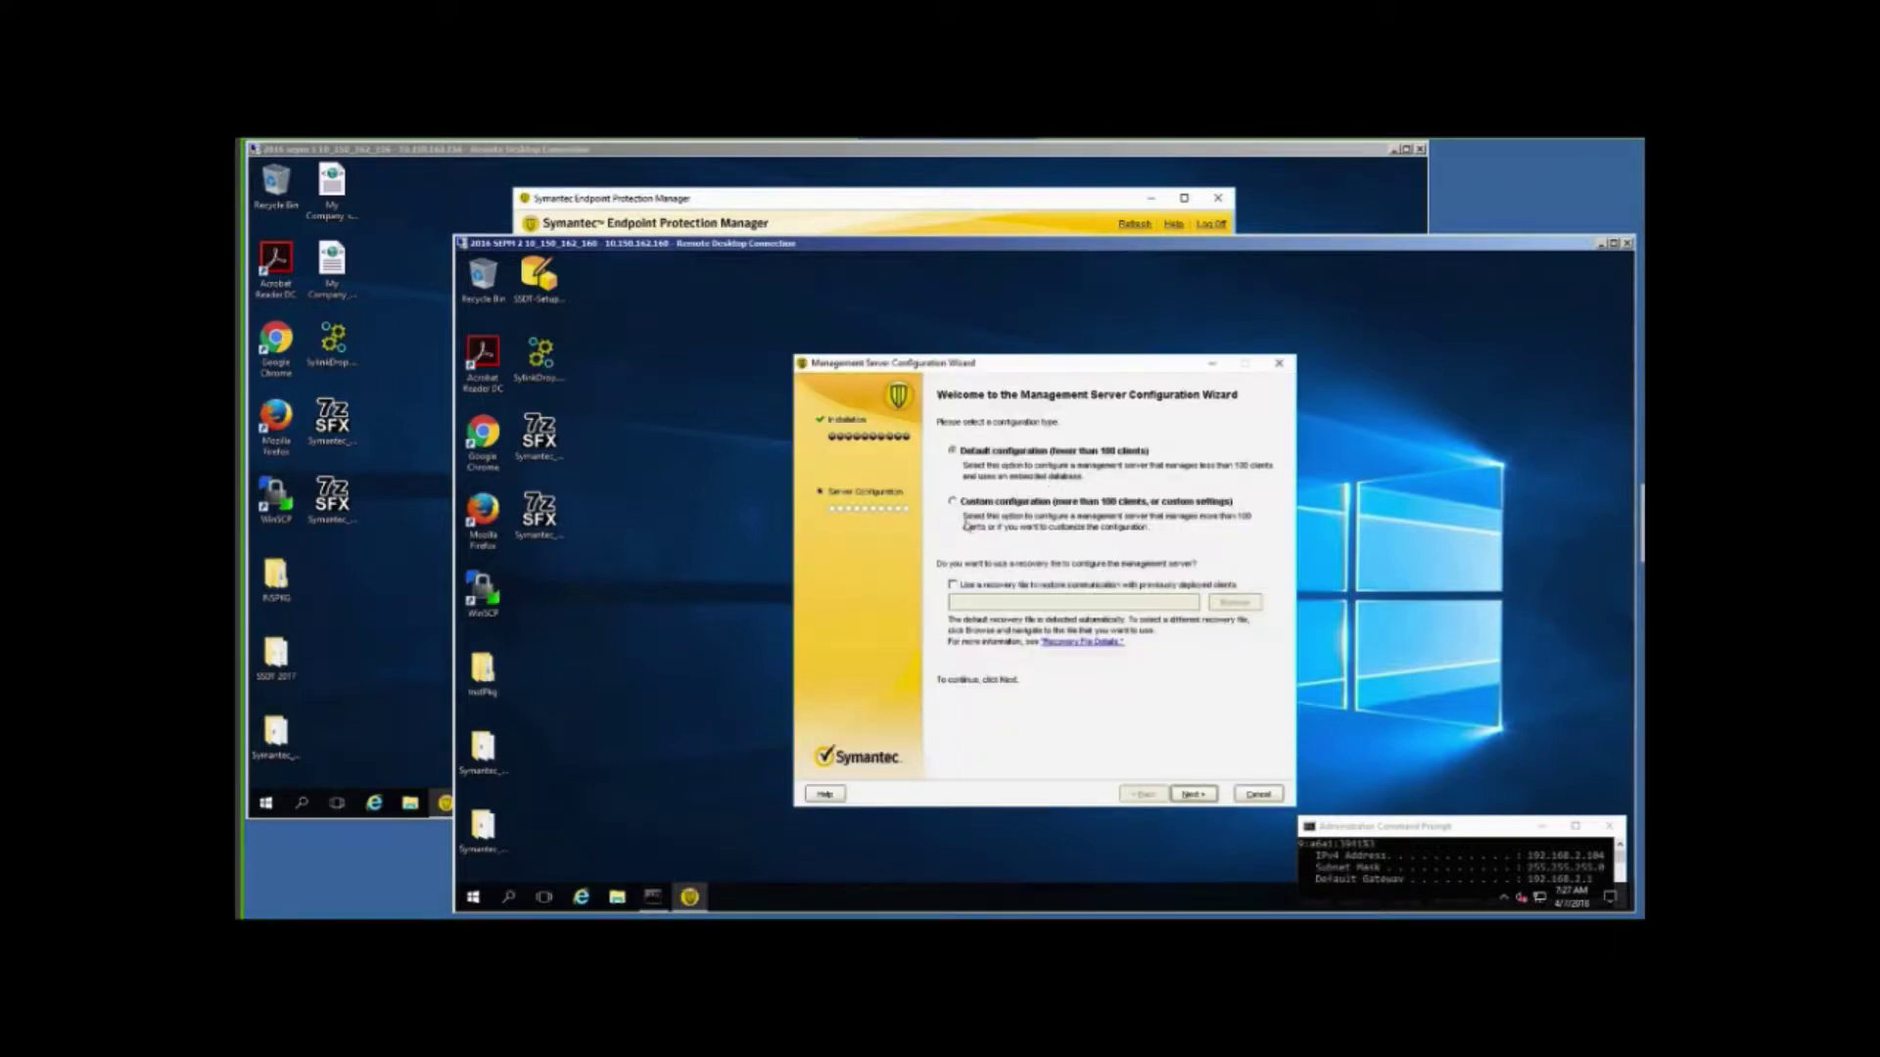
pyautogui.click(953, 502)
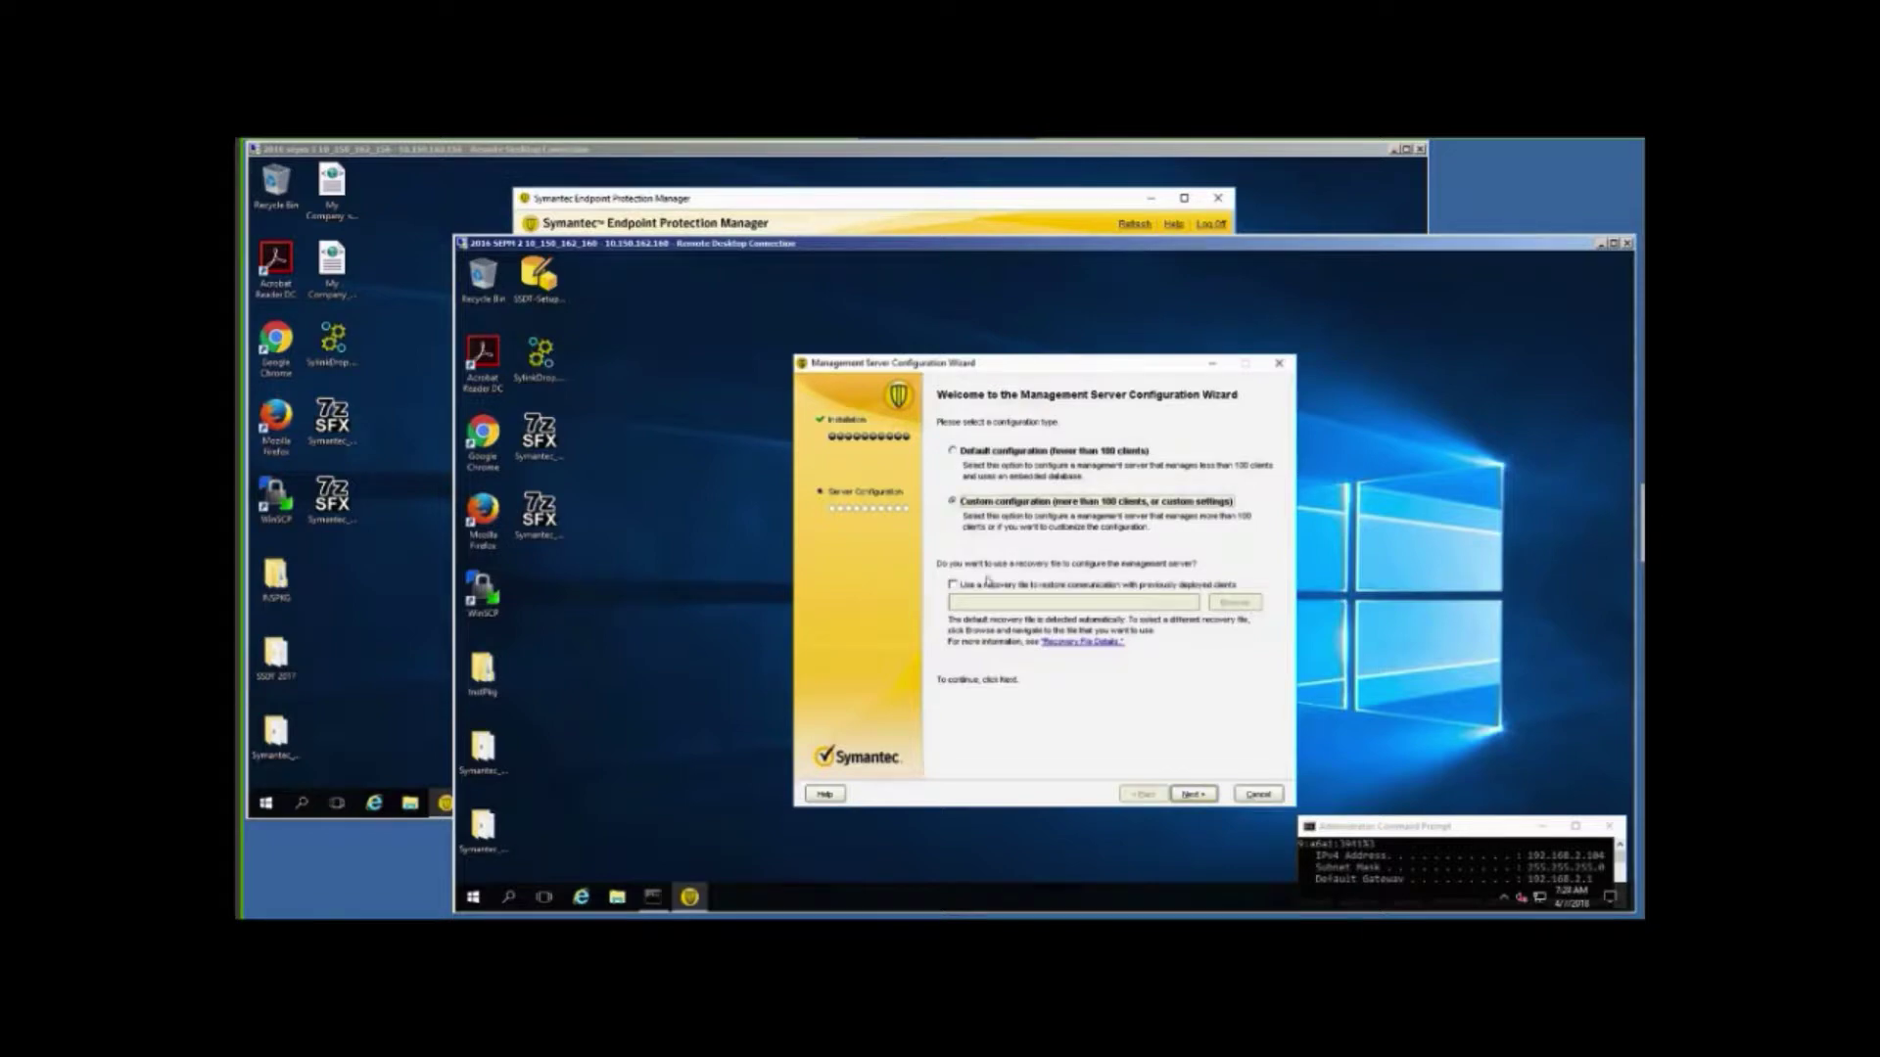
pyautogui.click(1188, 796)
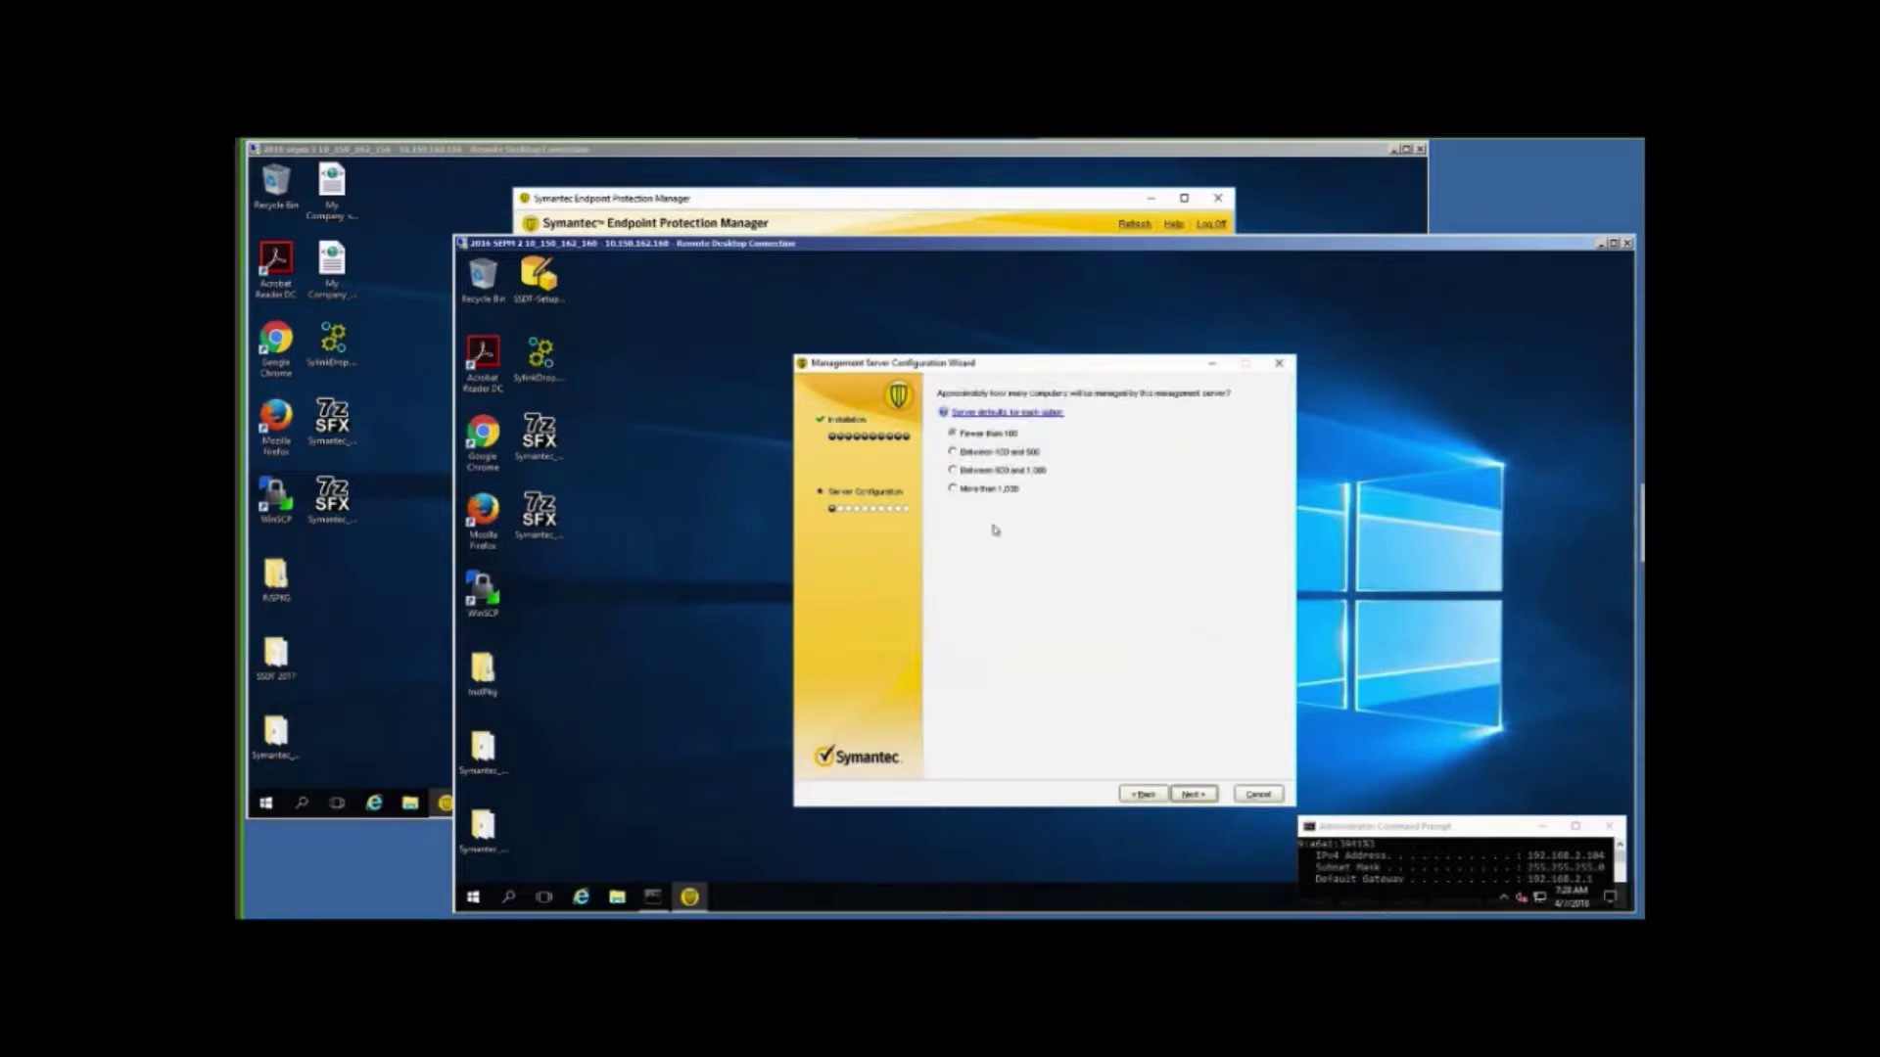
# Set the managed computer count to Between 100 and 500 and choose Install an additional site.
pyautogui.click(951, 453)
pyautogui.click(1191, 796)
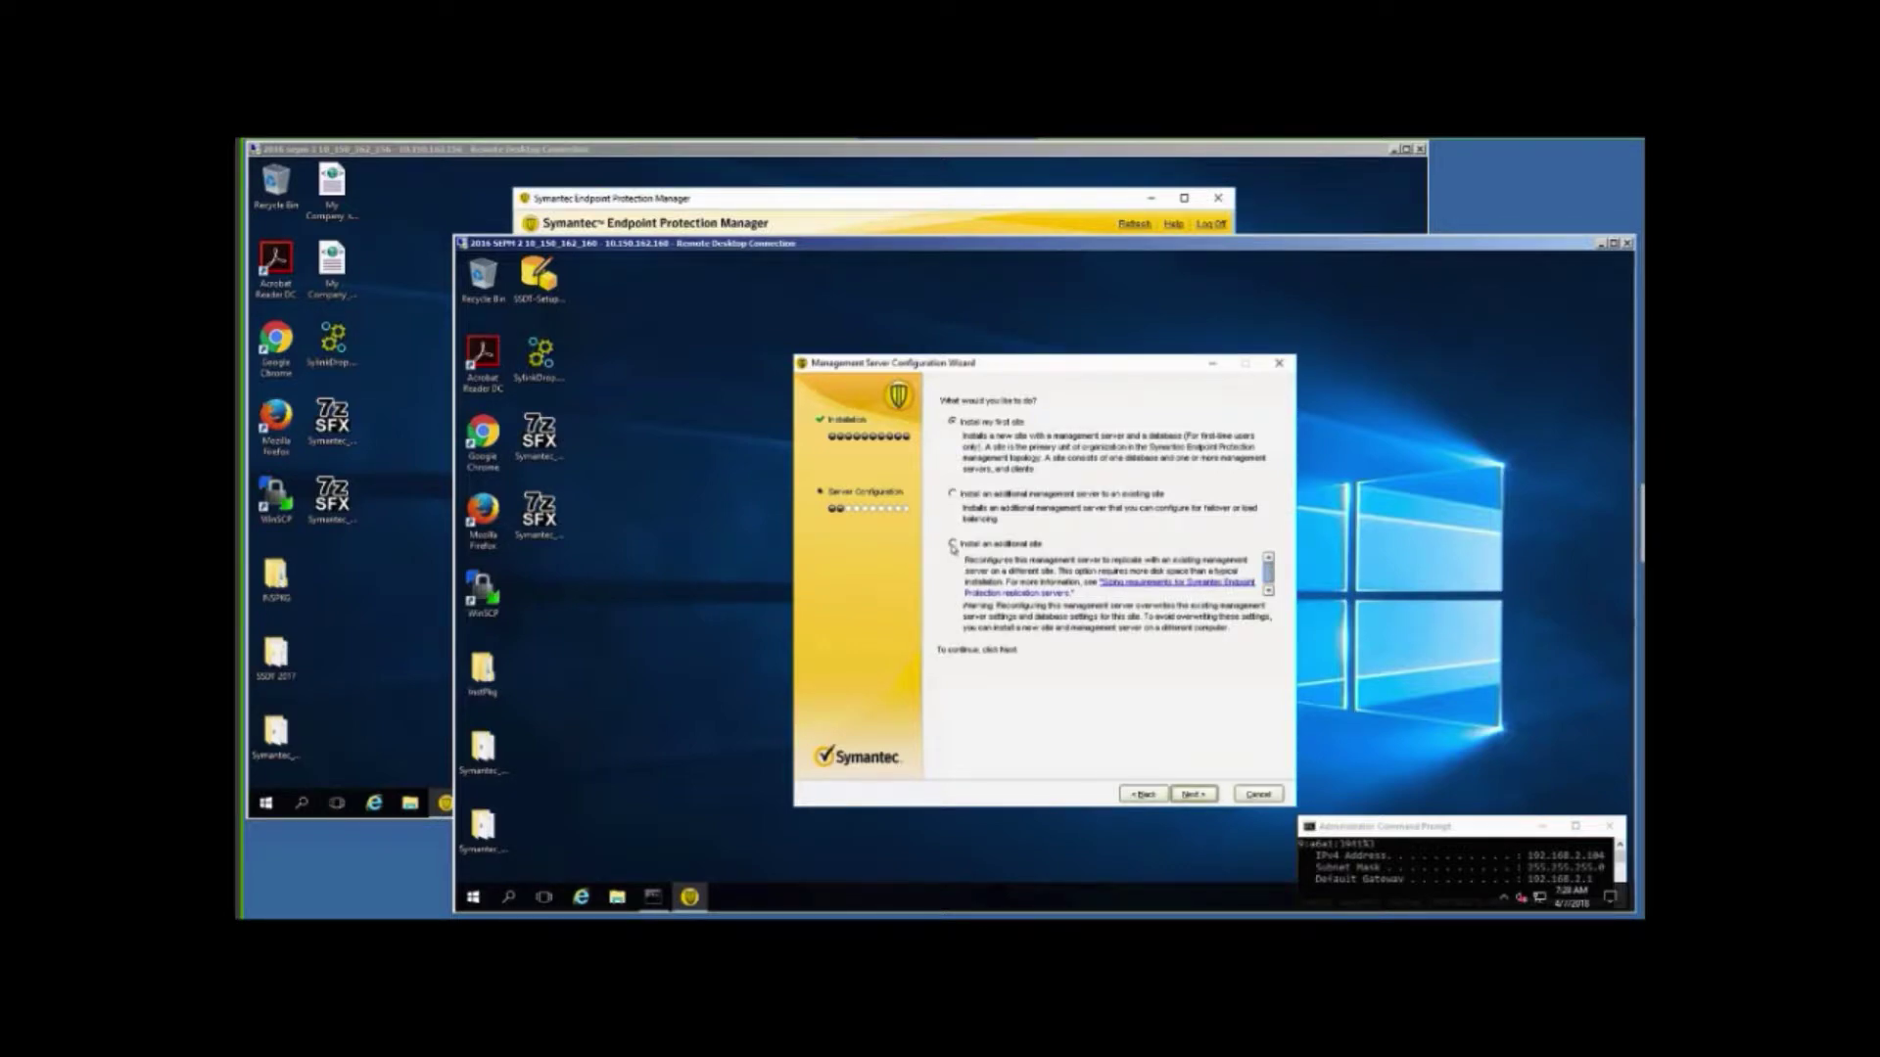
pyautogui.click(952, 546)
pyautogui.click(1189, 796)
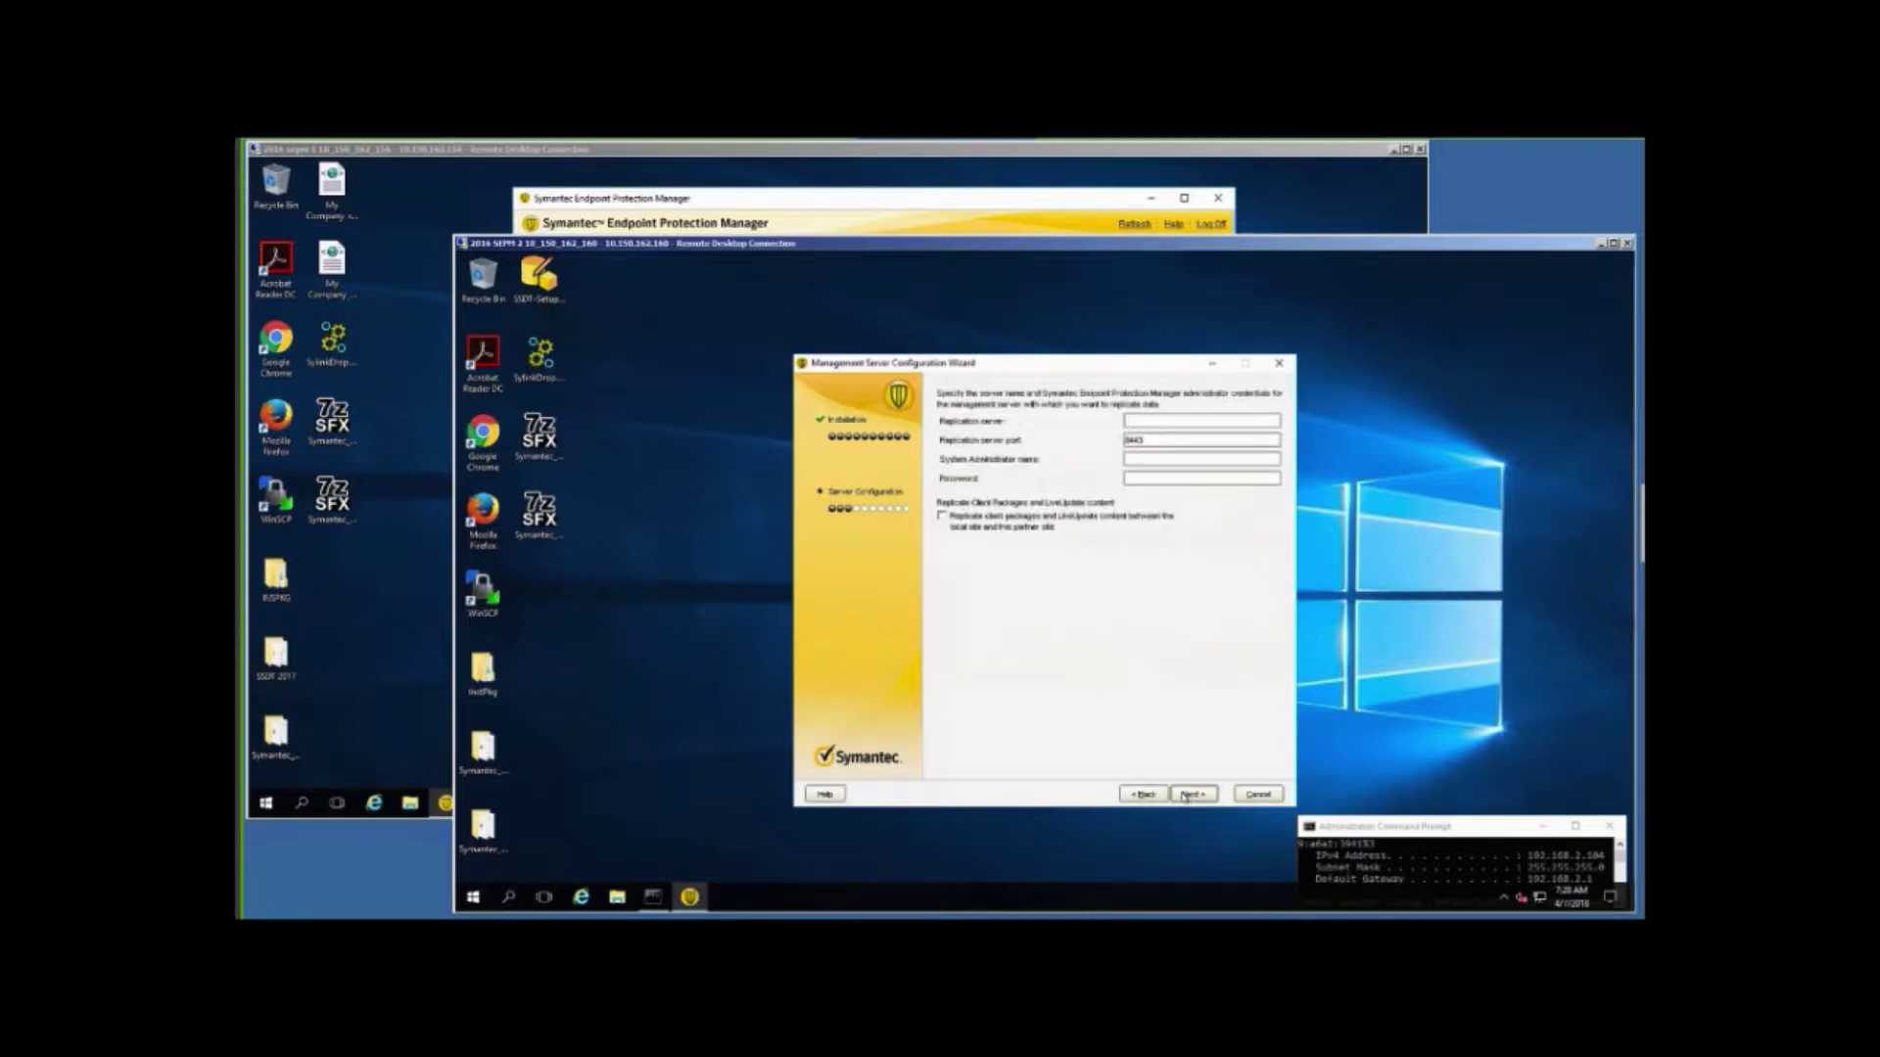
# Enter 192.168.2.160 as the replication server address.
pyautogui.click(422, 364)
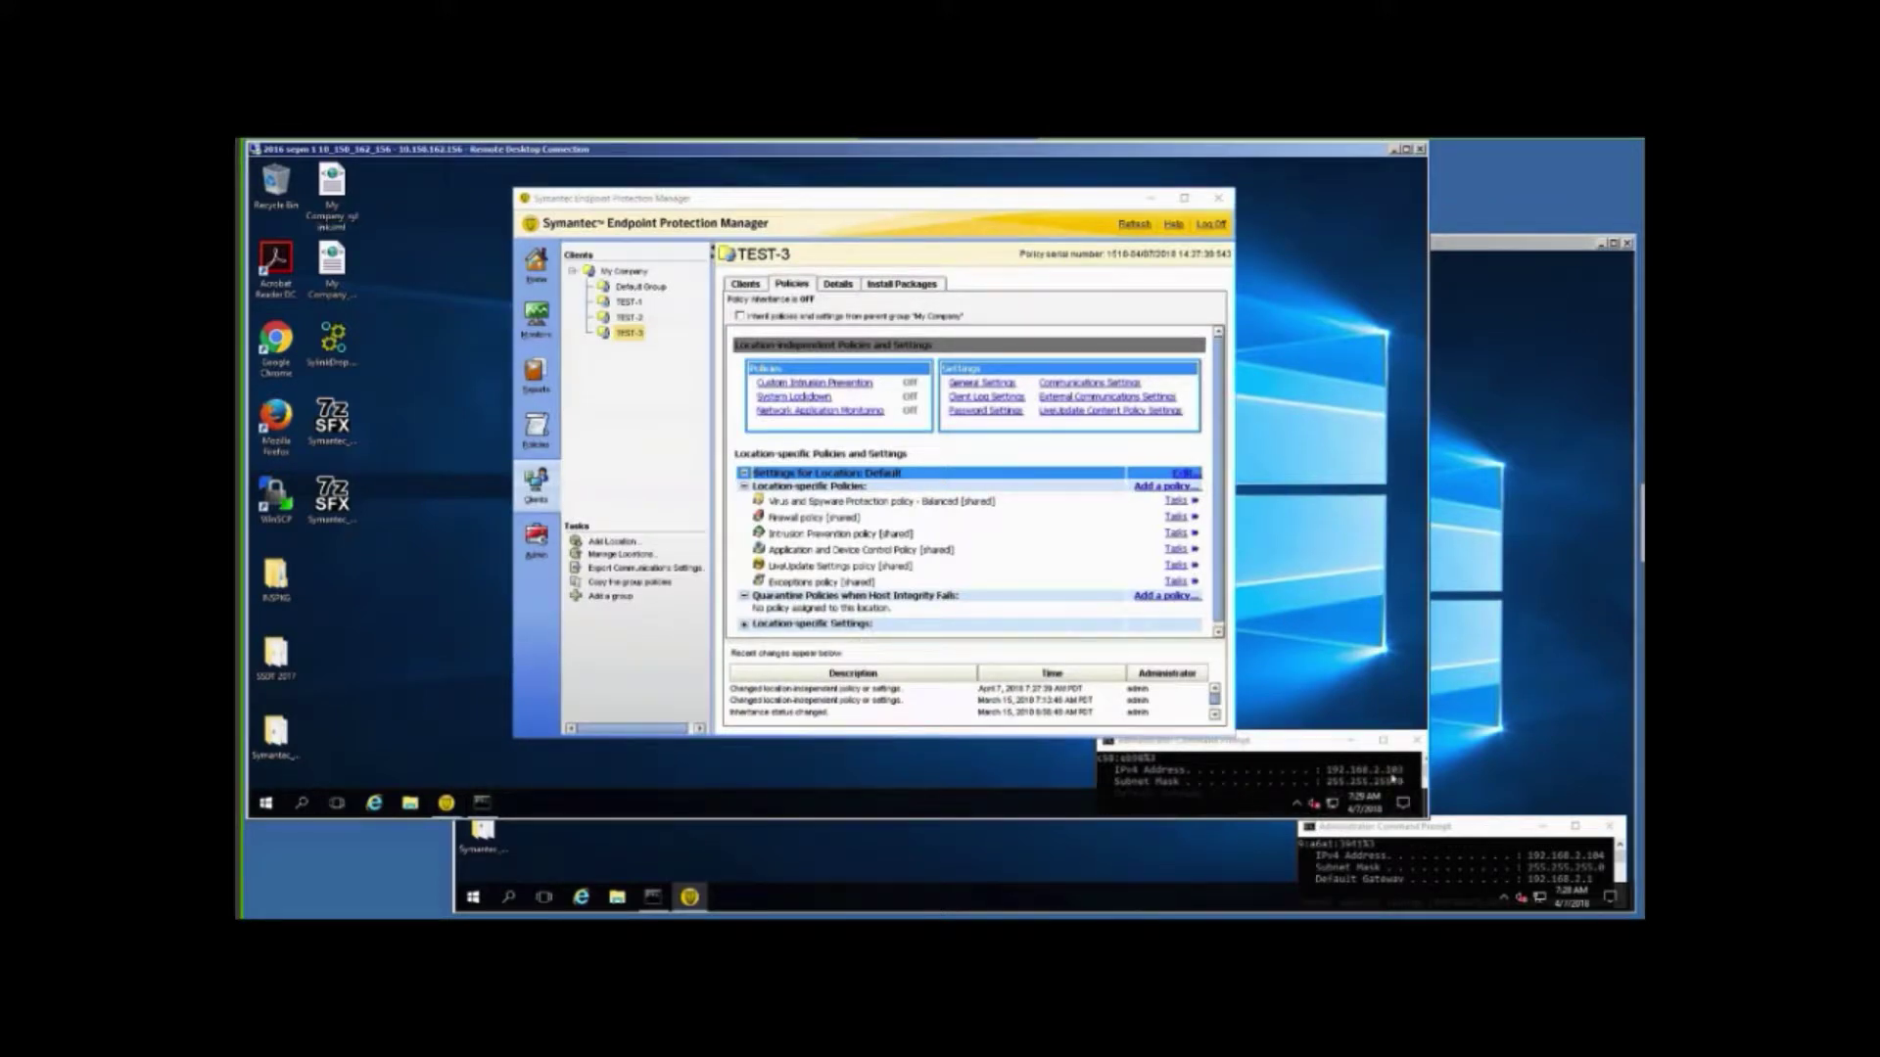
pyautogui.click(1503, 601)
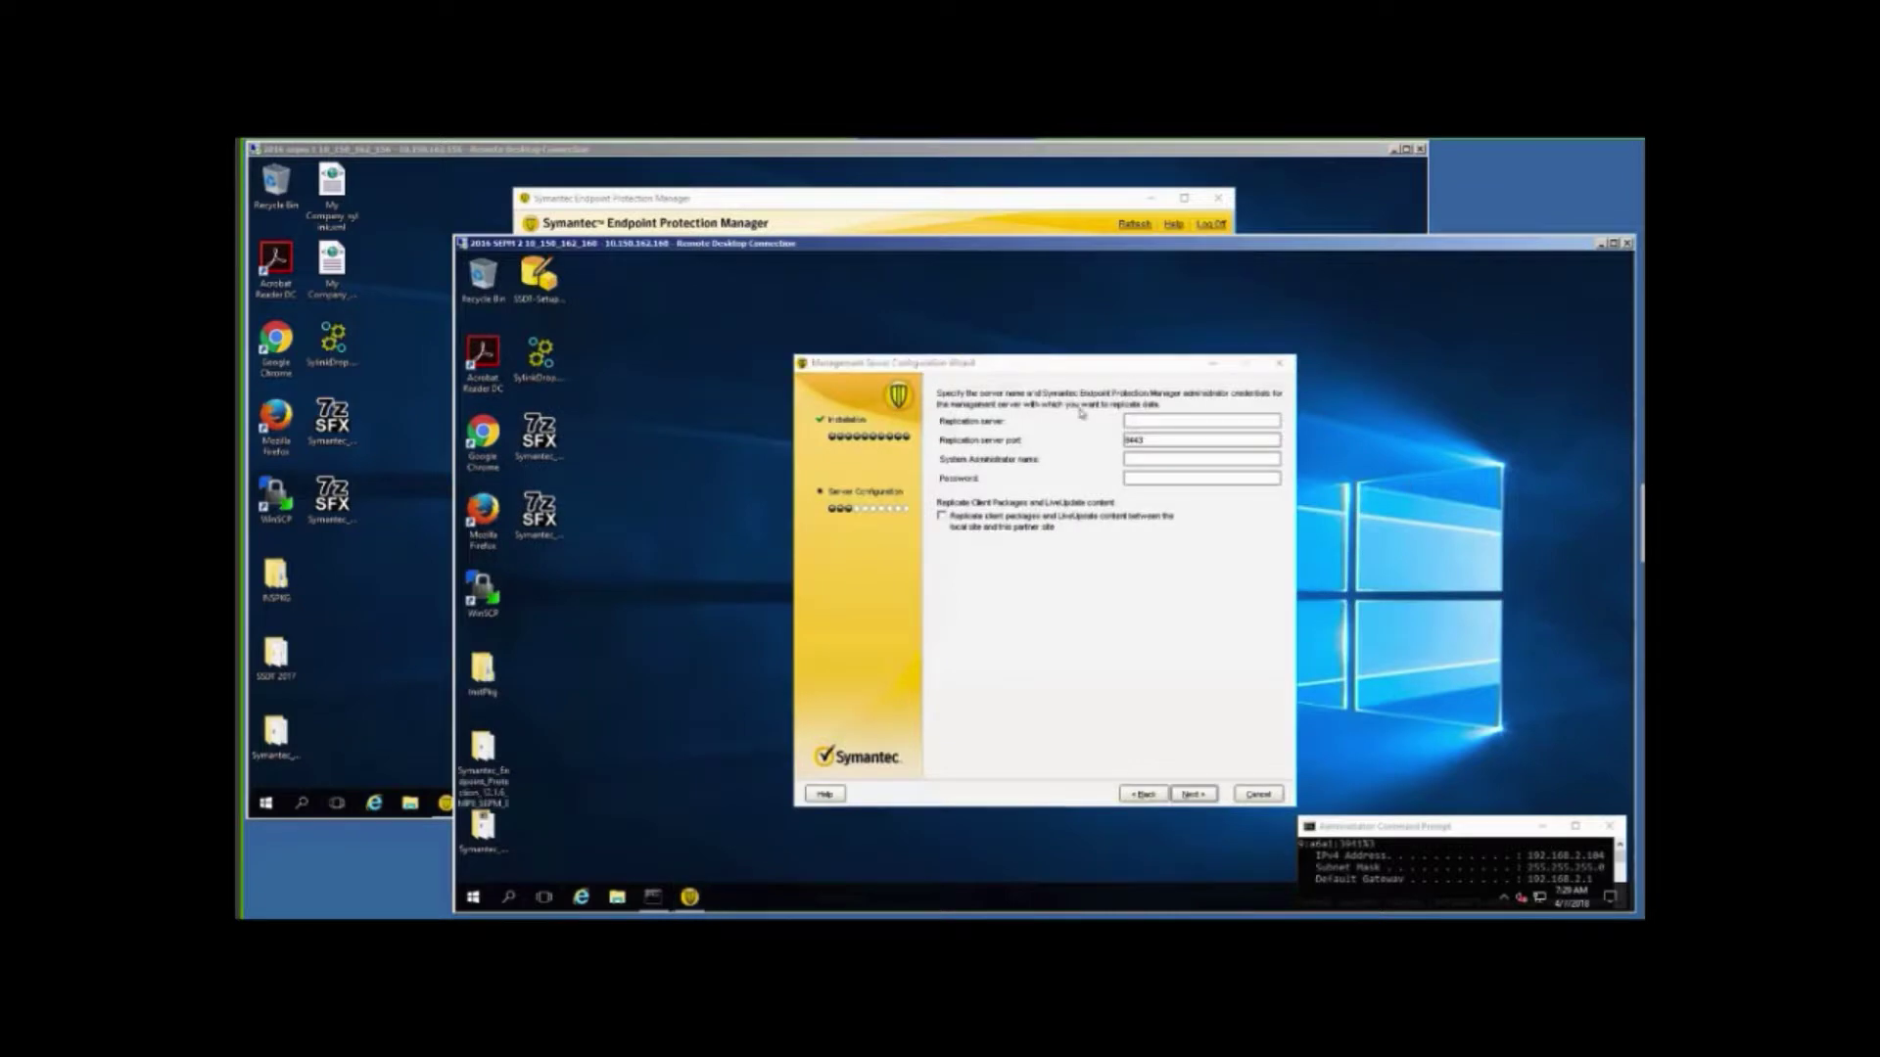
pyautogui.click(1148, 427)
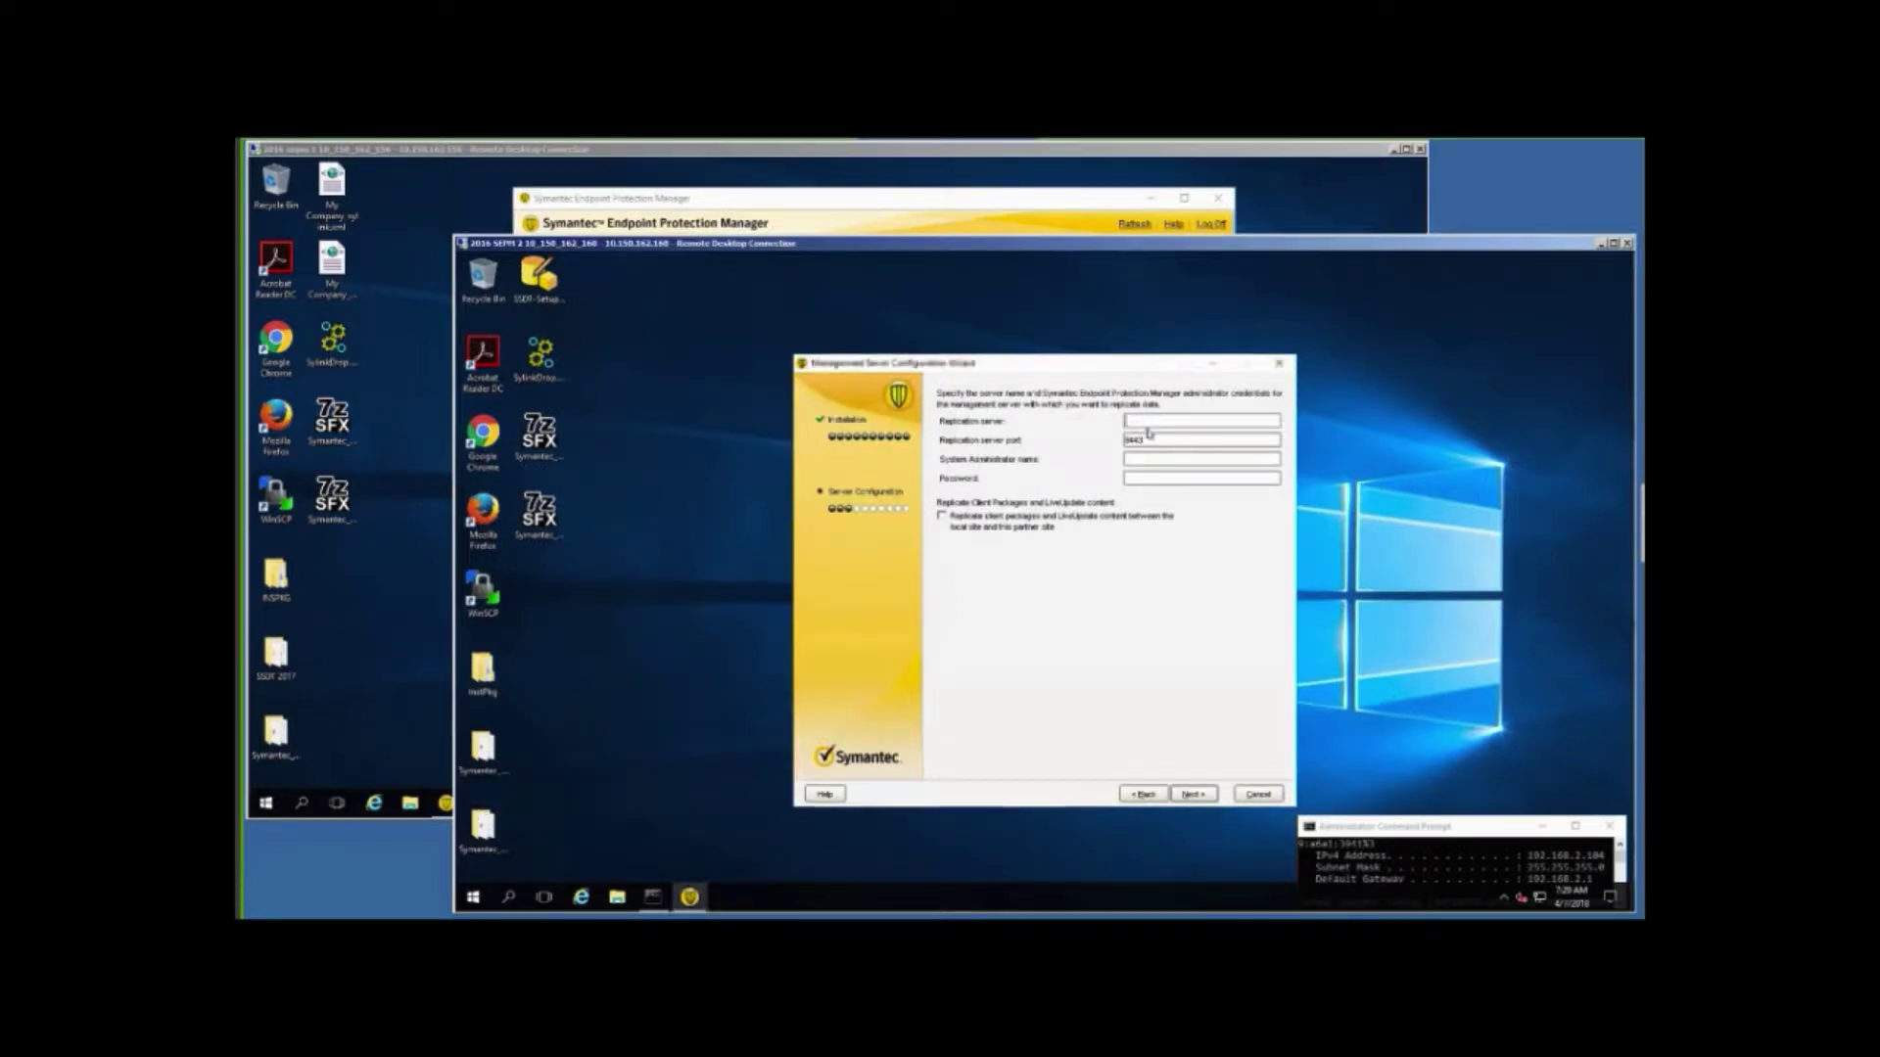
pyautogui.write('192.168.2.')
pyautogui.moveTo(1304, 152); pyautogui.dragTo(1303, 161)
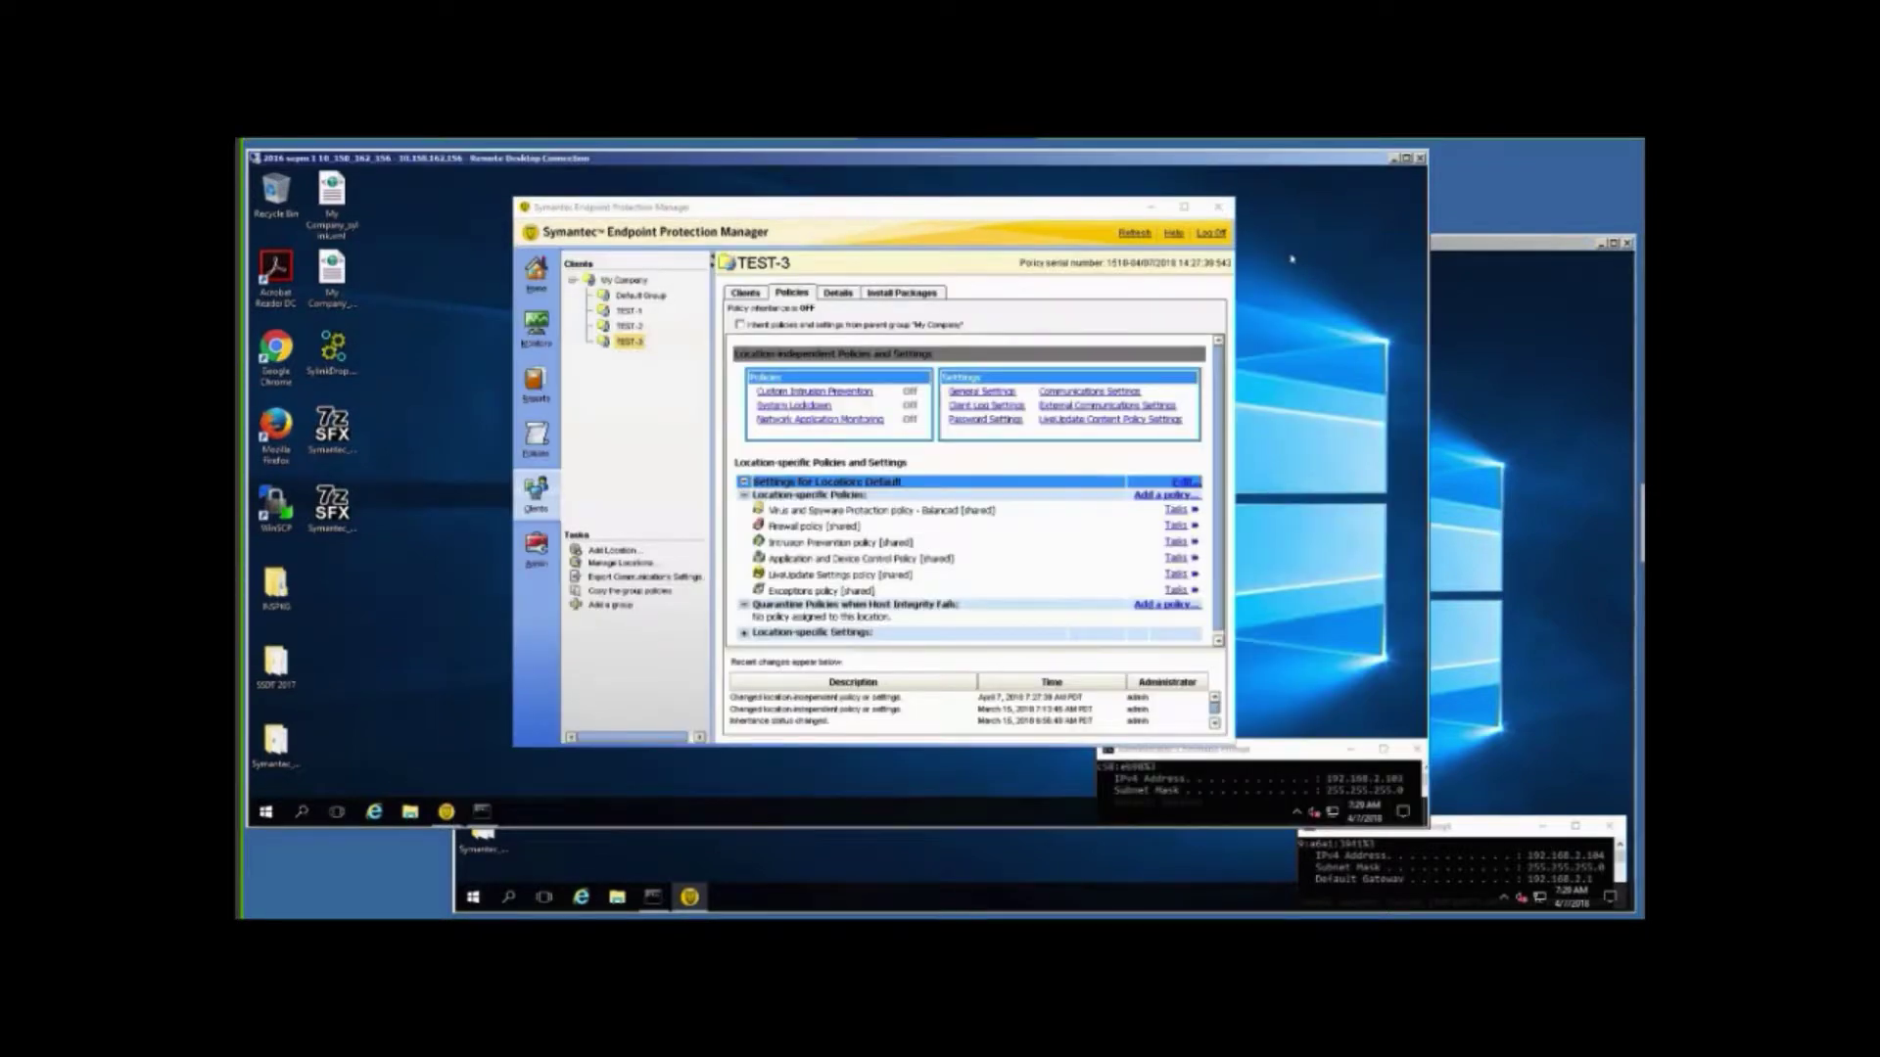
pyautogui.click(1549, 522)
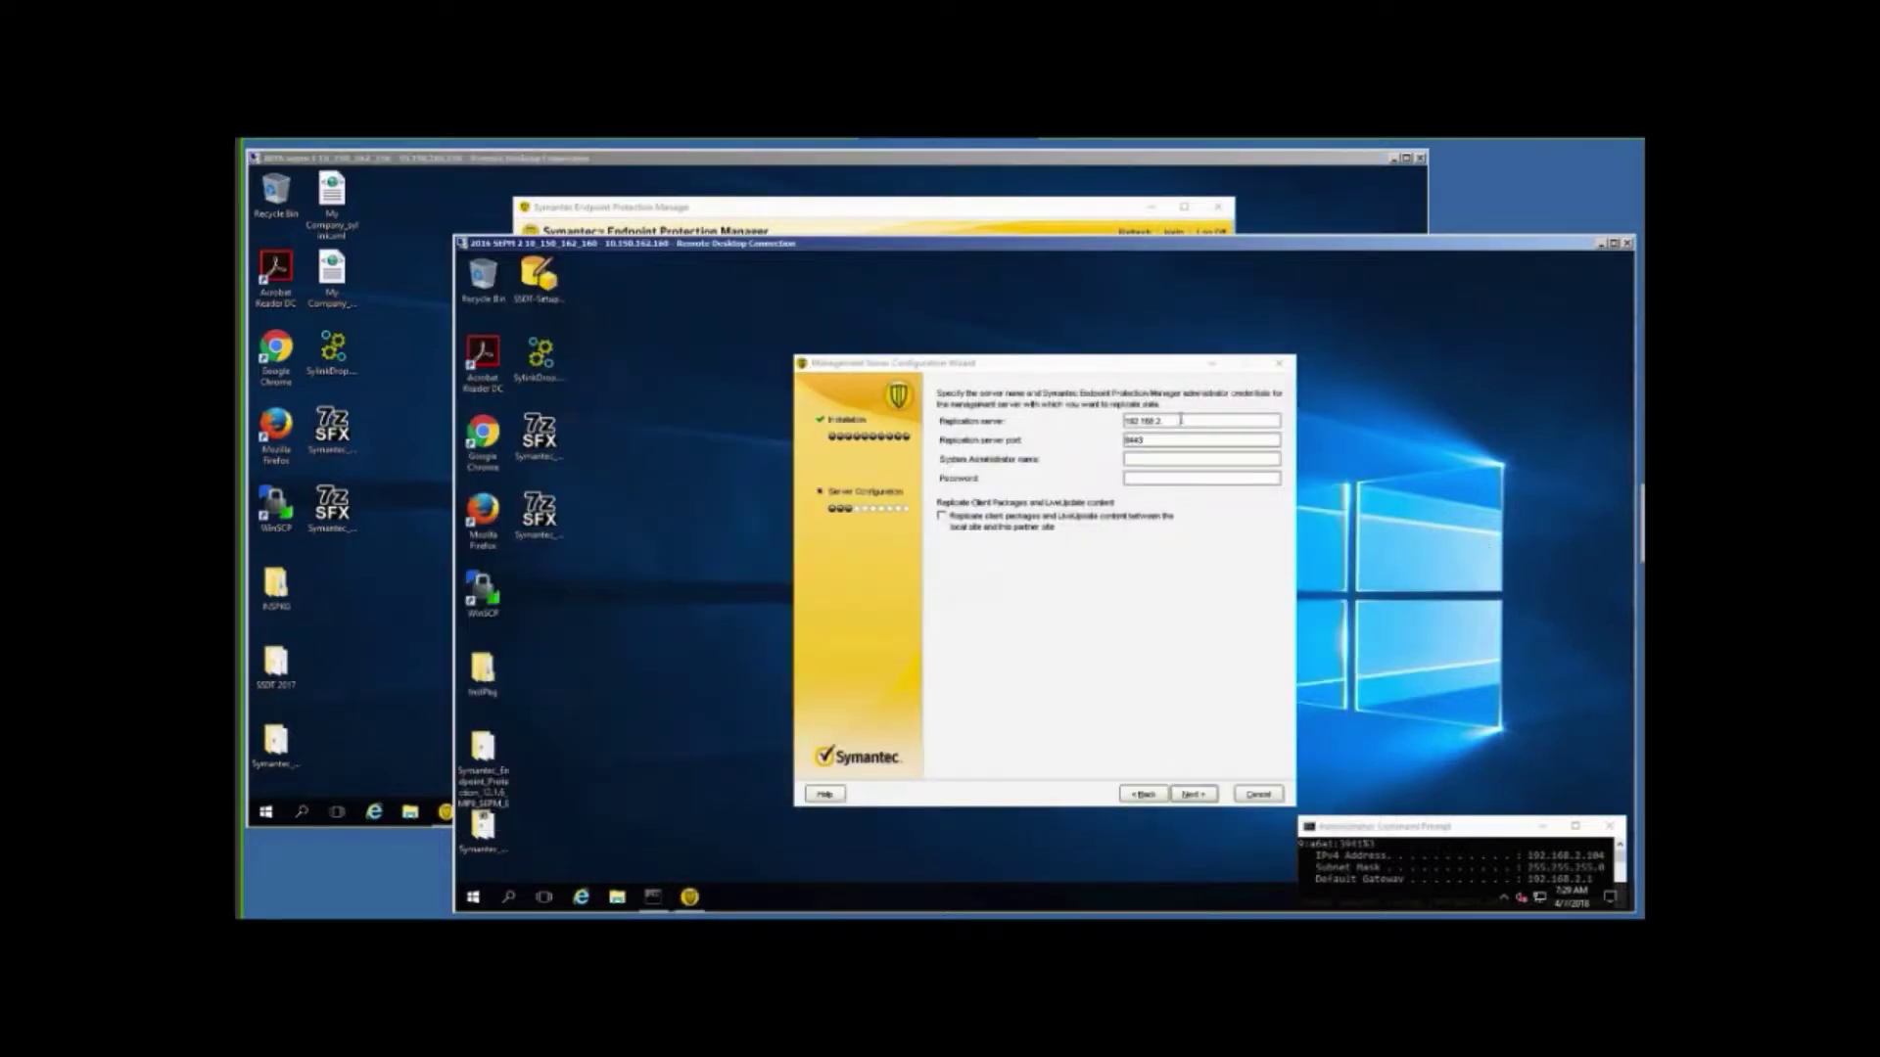
pyautogui.click(1182, 421)
pyautogui.write('.')
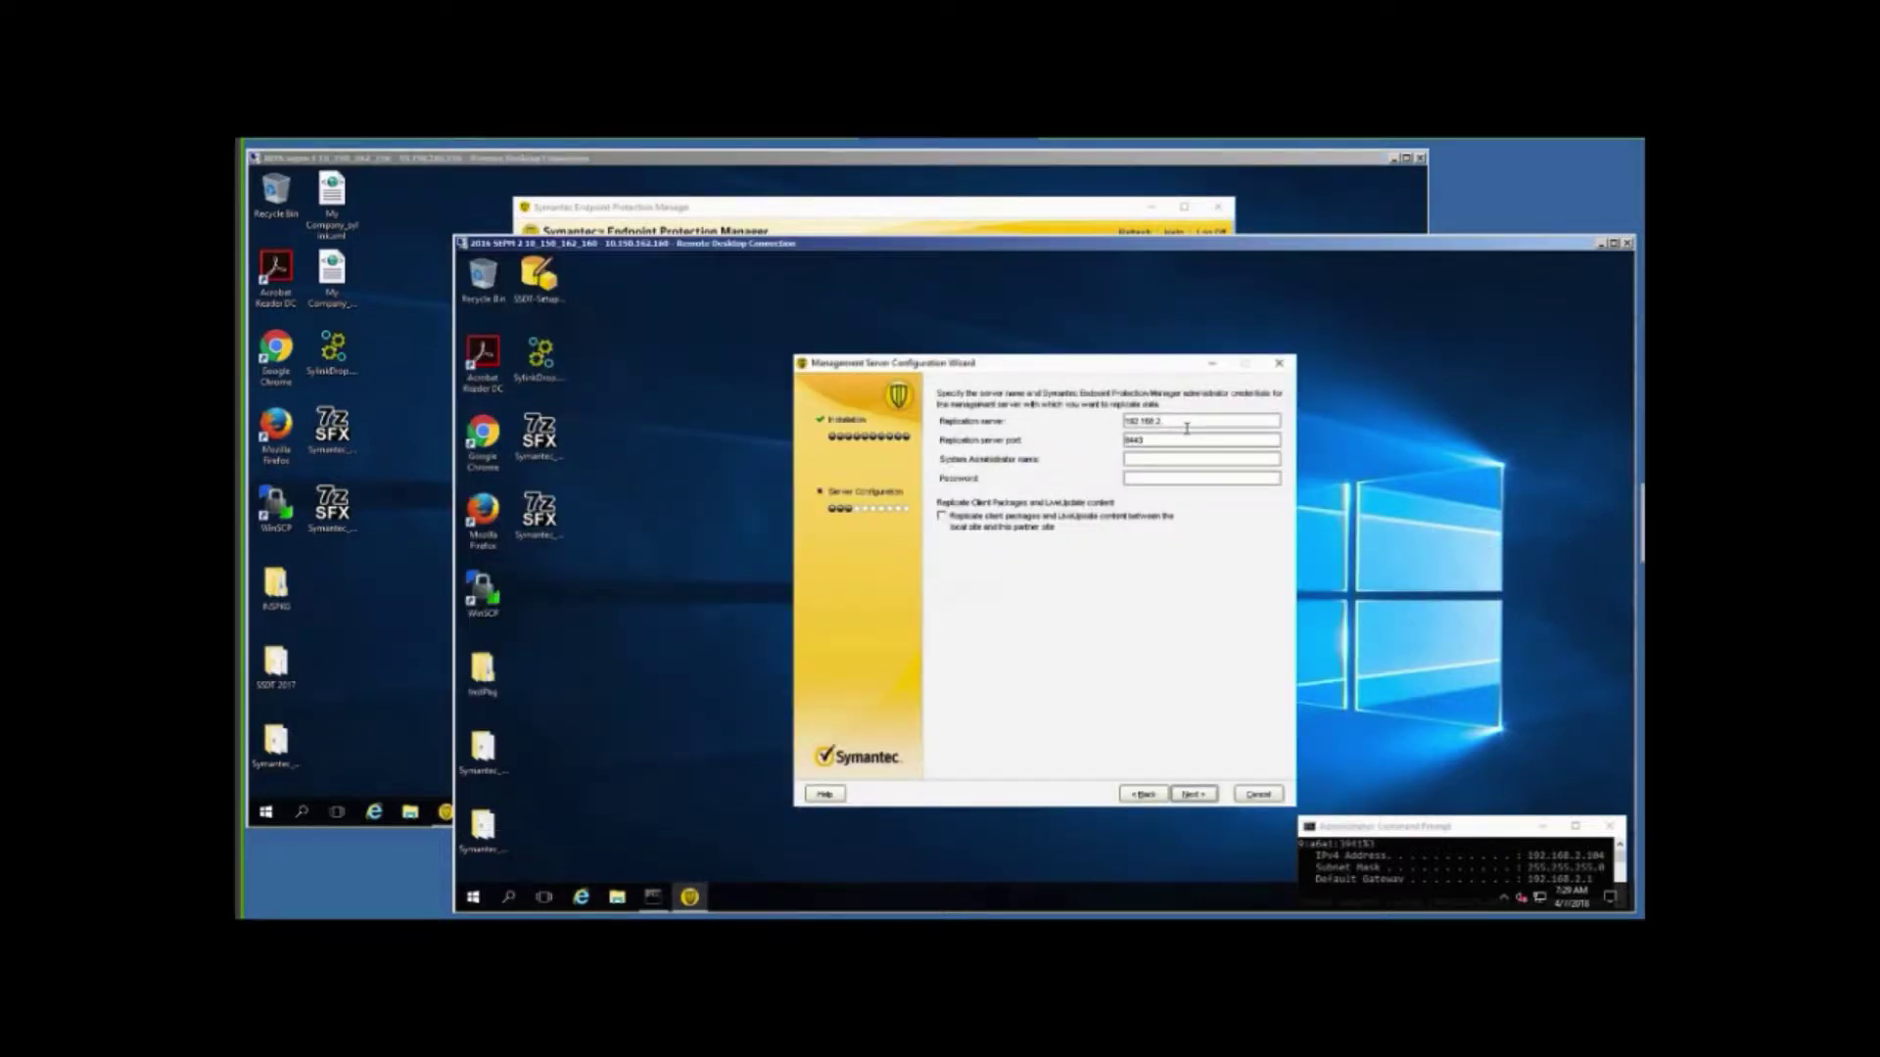
pyautogui.write('160')
# Enter the administrator name and password and enable replicating client packages and LiveUpdate content.
pyautogui.click(1137, 456)
pyautogui.write('admin')
pyautogui.press('Tab')
pyautogui.write('*******')
pyautogui.click(942, 519)
pyautogui.click(1191, 796)
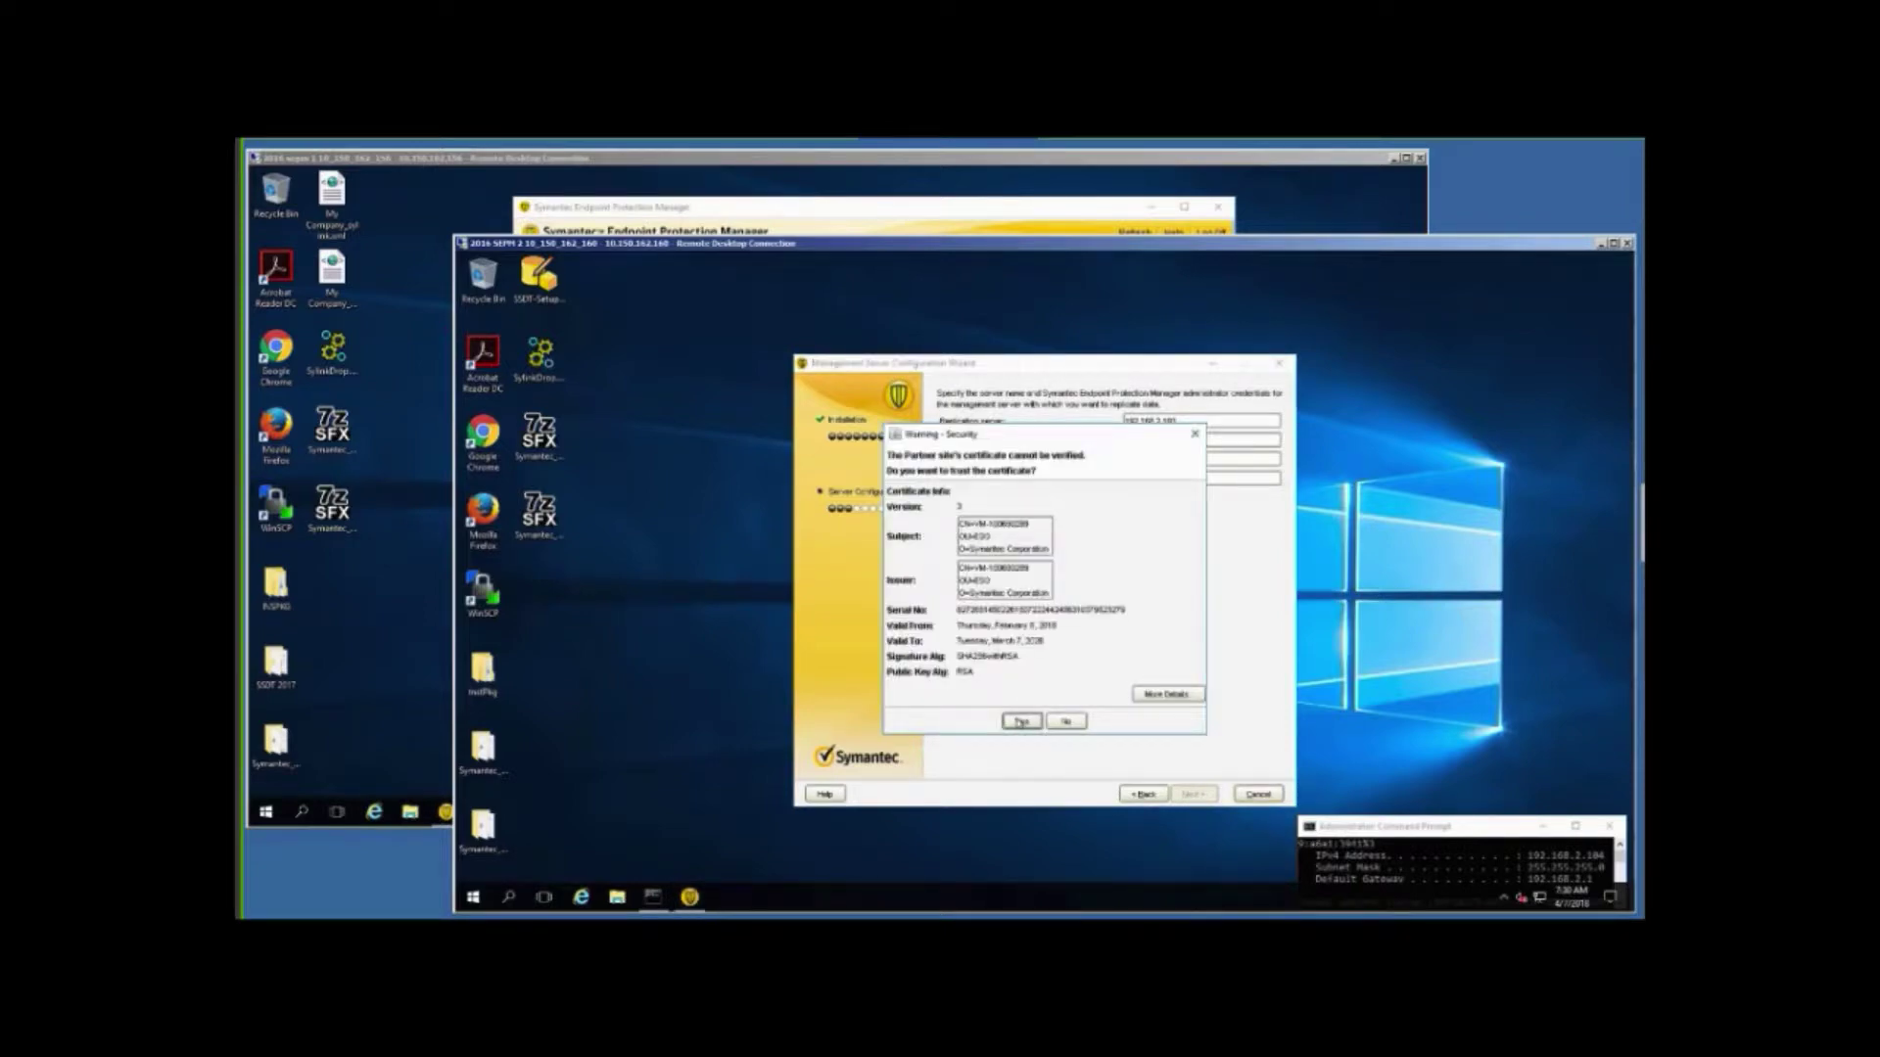
# Trust the partner site's certificate and change the site name to include SEP14.
pyautogui.click(1020, 721)
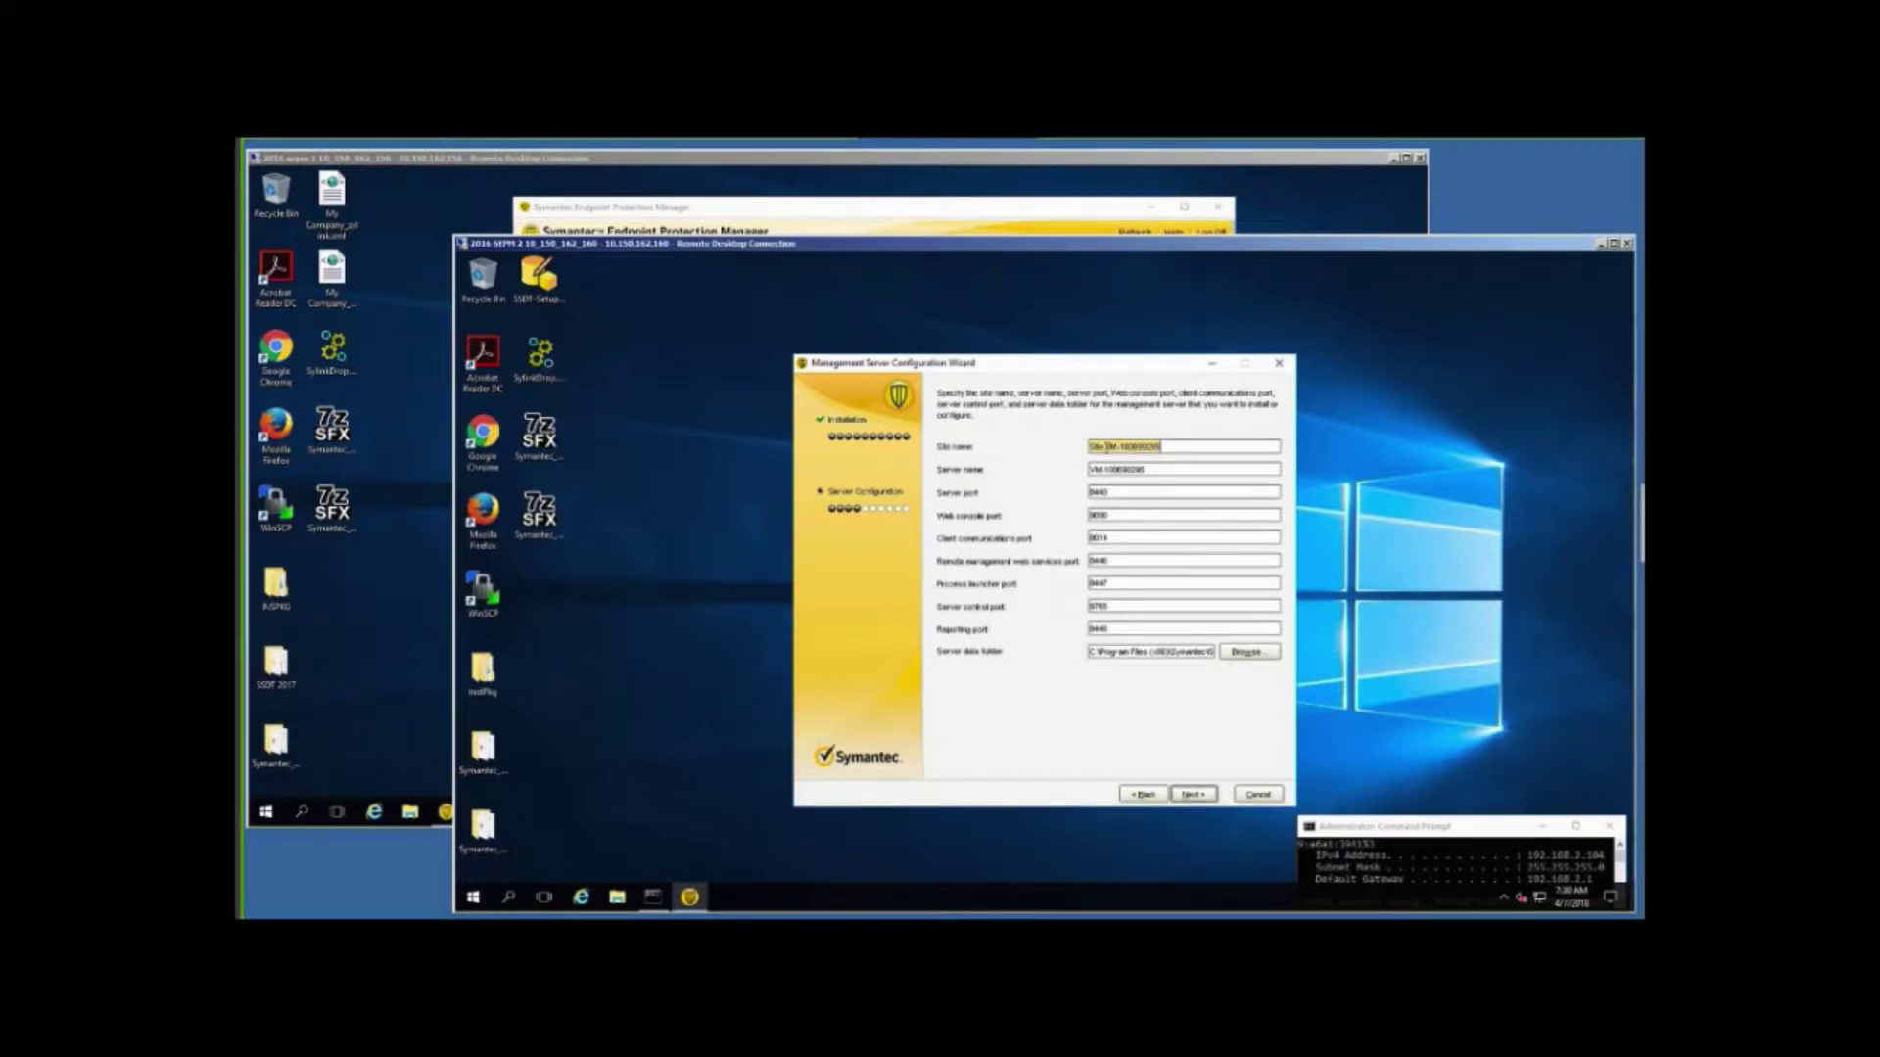
pyautogui.doubleClick(1146, 448)
pyautogui.press('BackSpace')
pyautogui.write('SEP14')
pyautogui.write('1 MP1')
pyautogui.click(1192, 796)
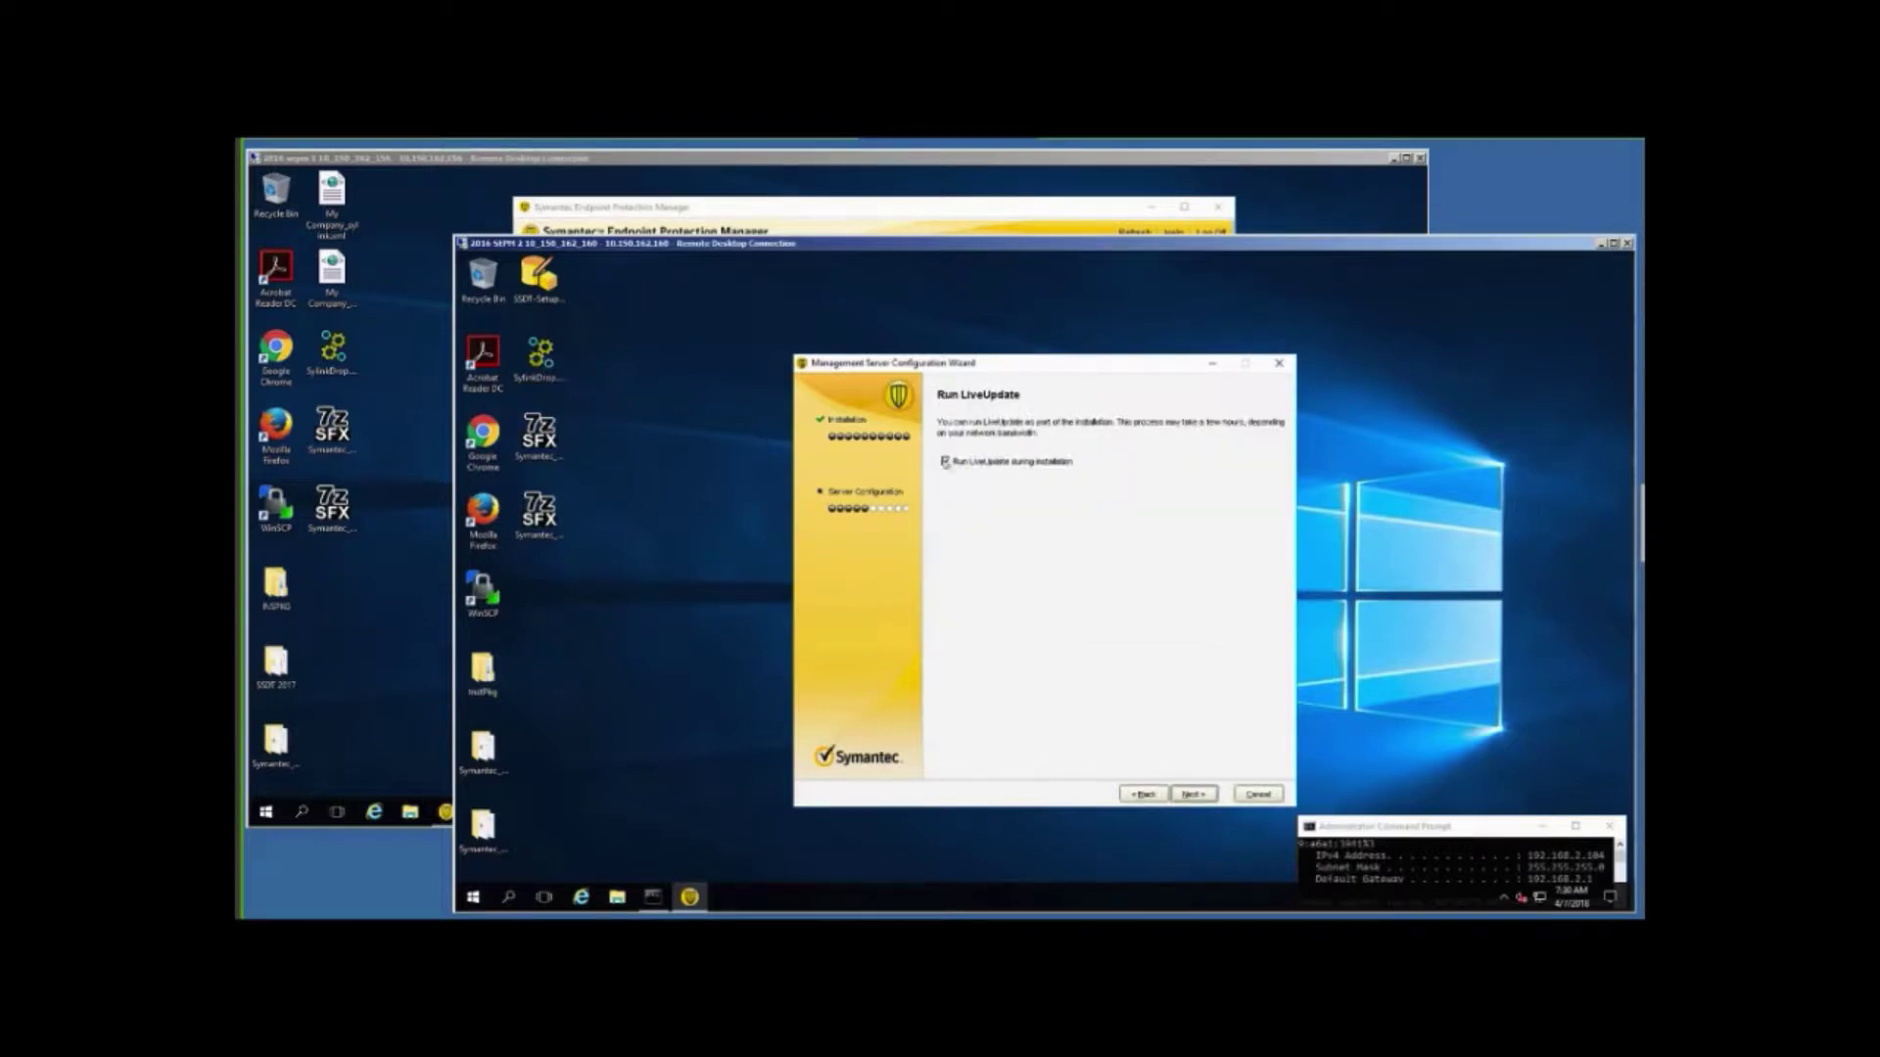
# Turn off Run LiveUpdate during installation and continue to the database choice.
pyautogui.click(945, 462)
pyautogui.click(945, 463)
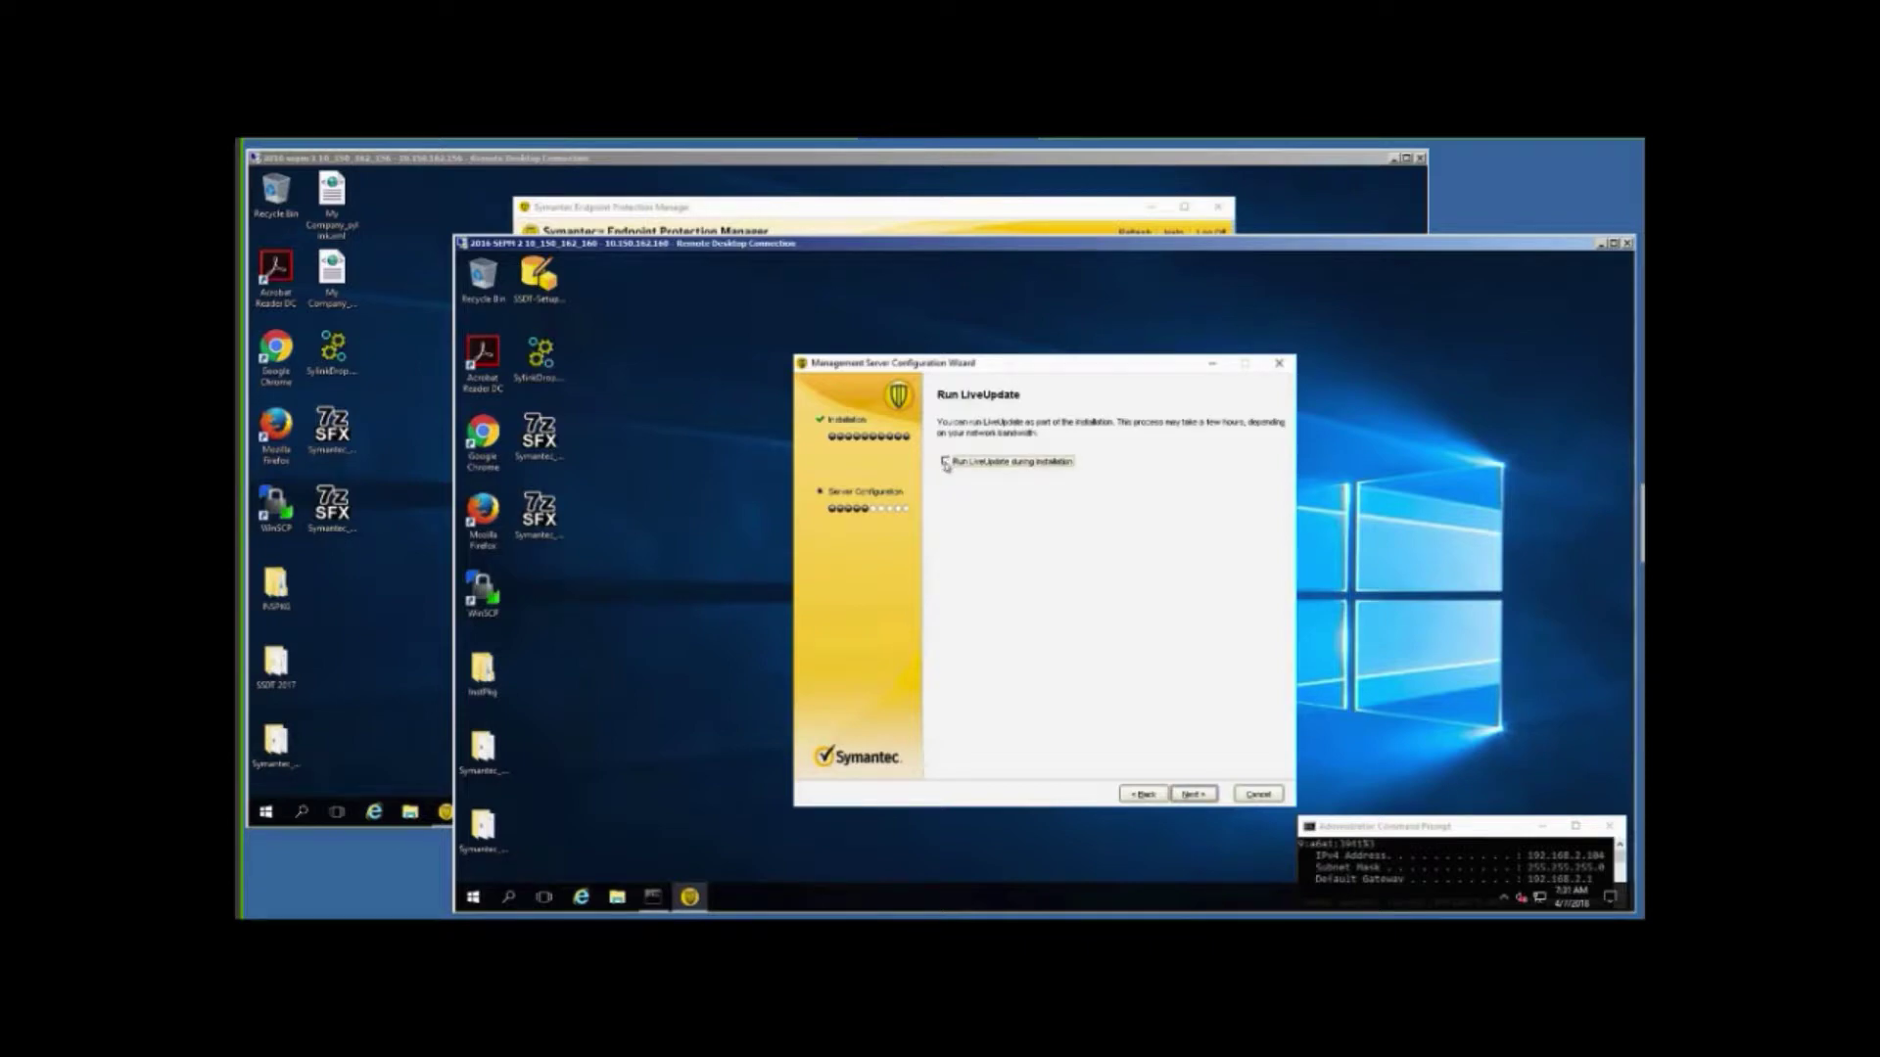
pyautogui.click(1196, 796)
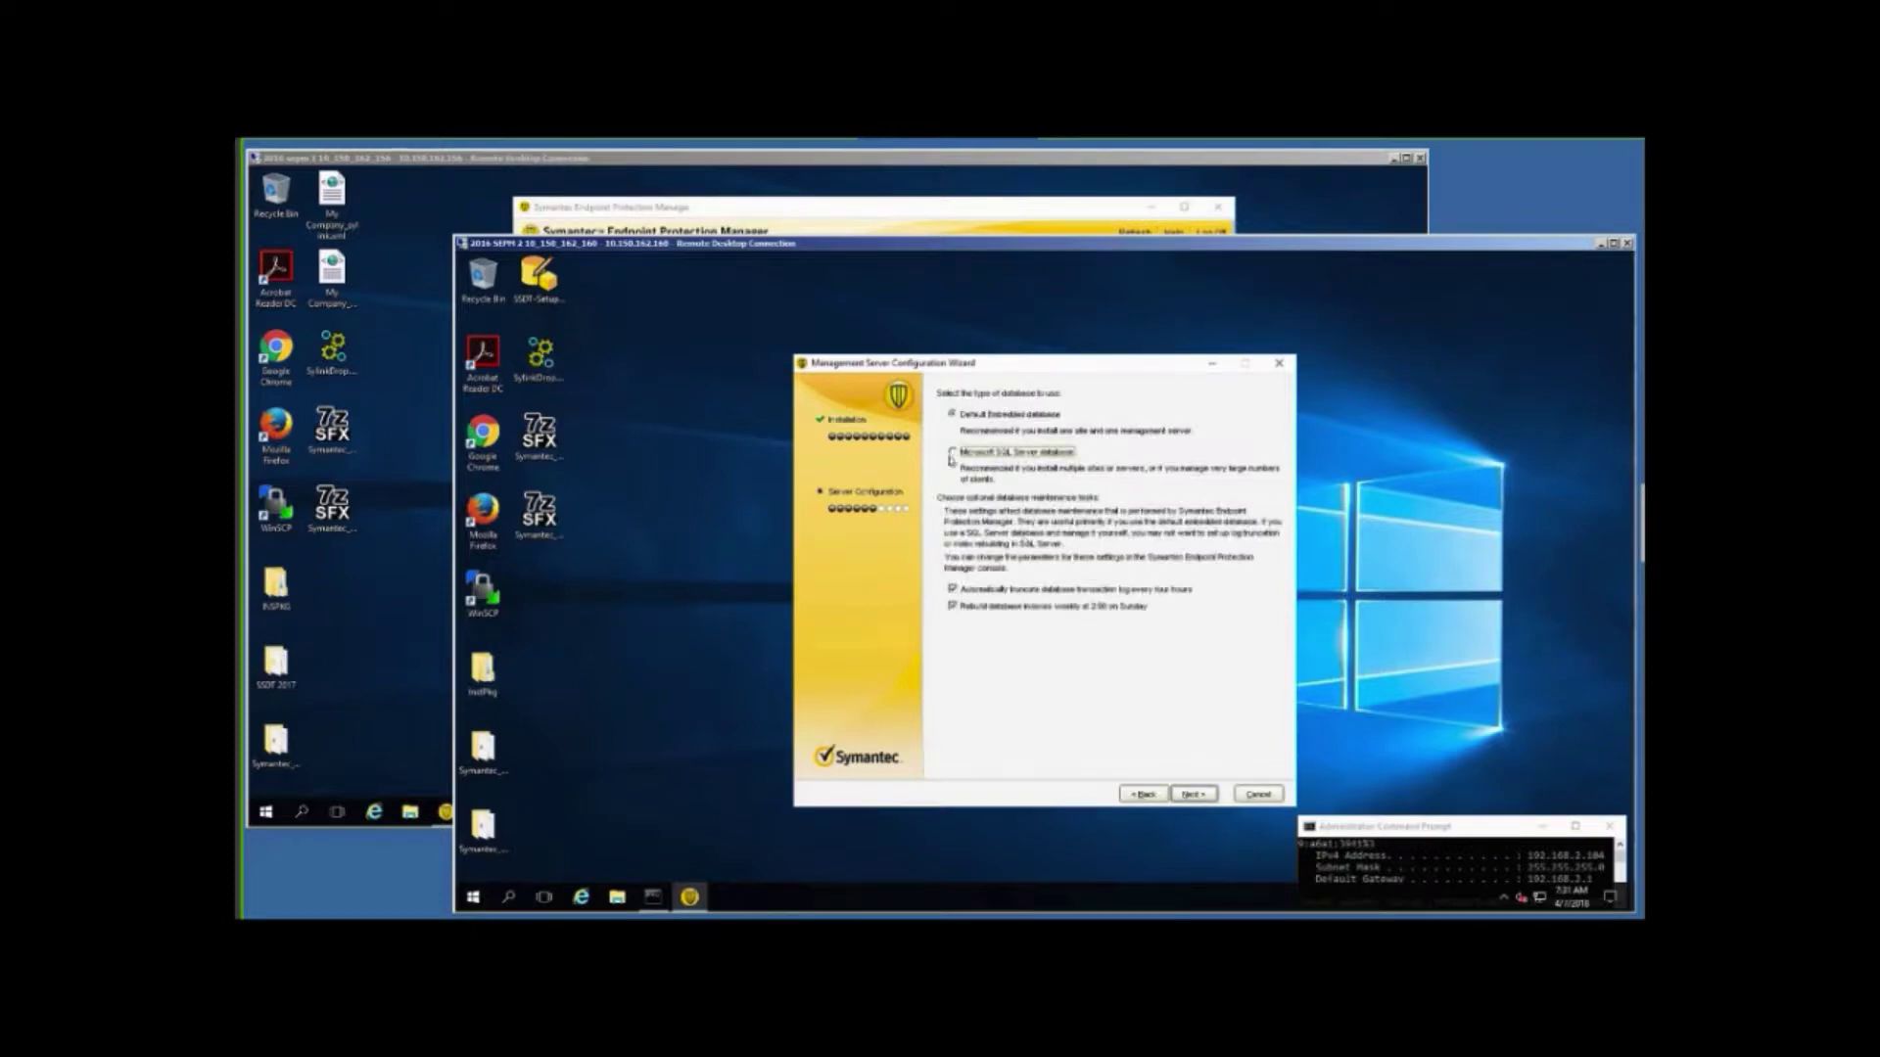
# Choose to create a new Microsoft SQL Server database and advance to server authentication.
pyautogui.click(953, 453)
pyautogui.click(1192, 795)
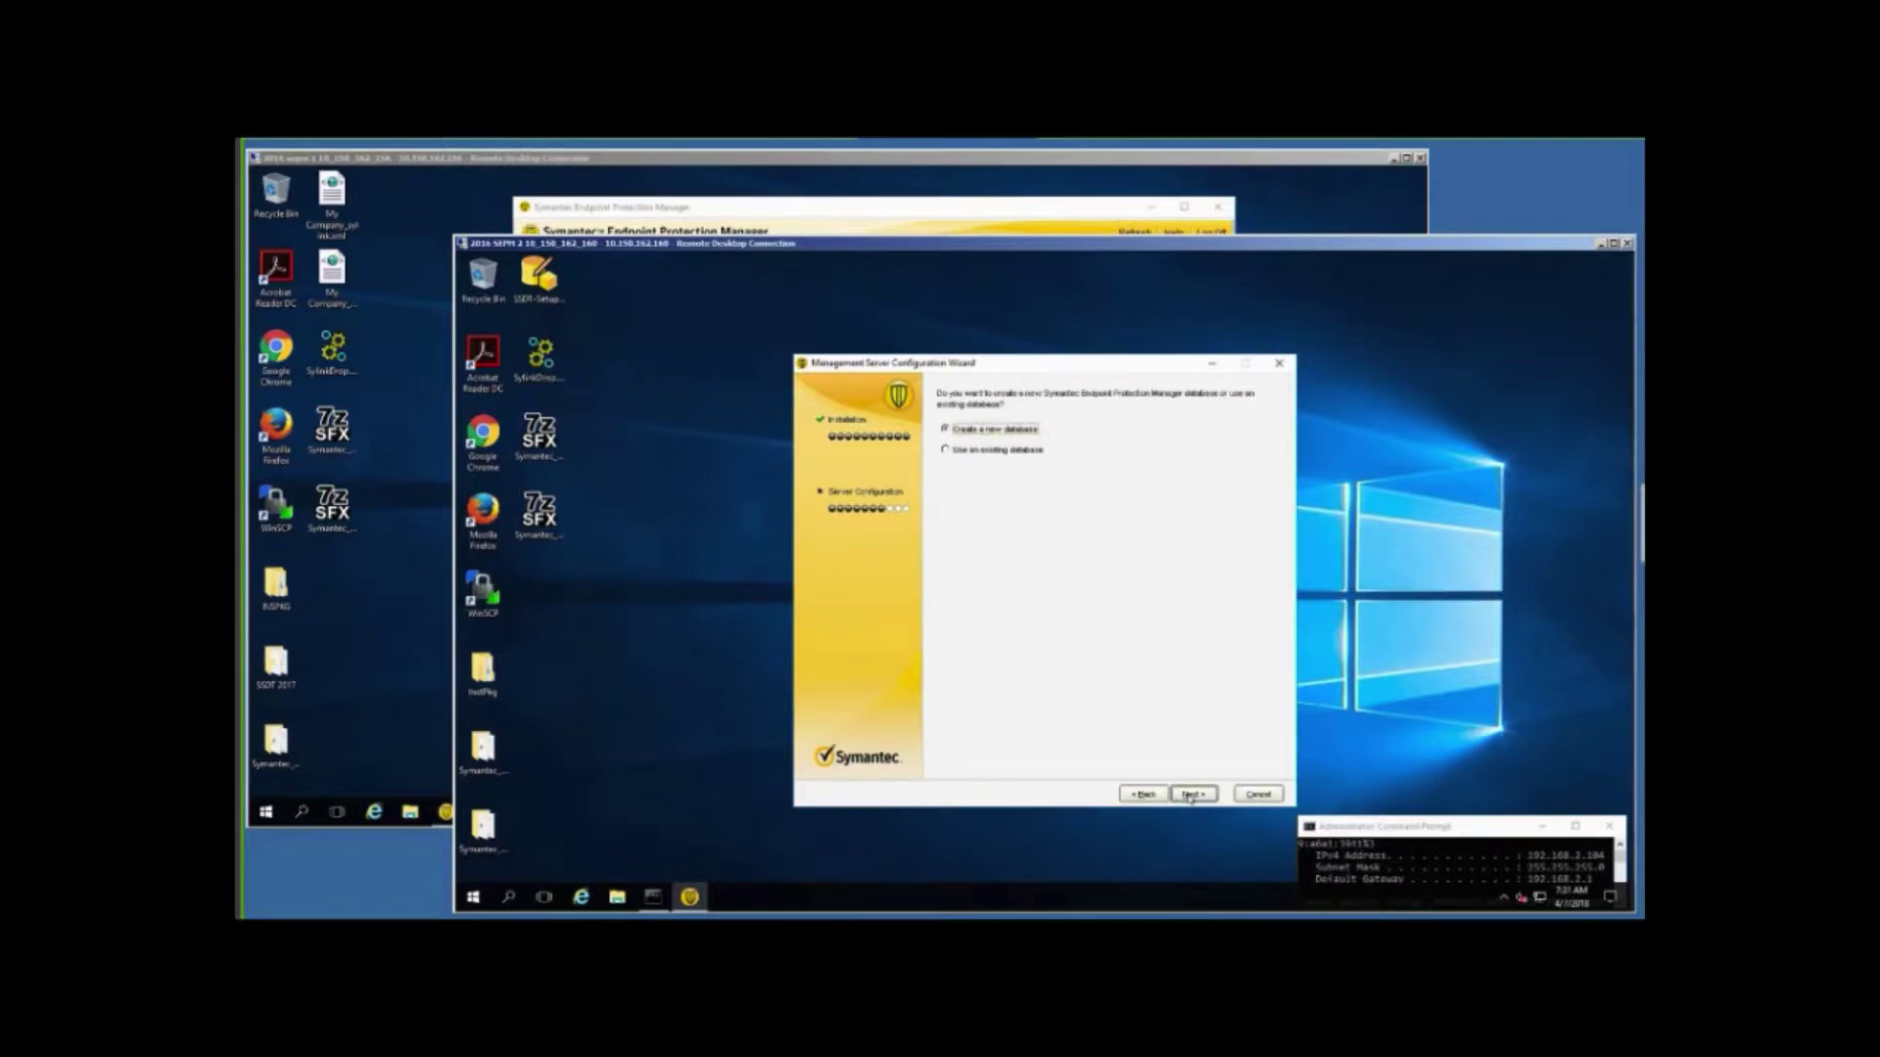
pyautogui.click(1190, 796)
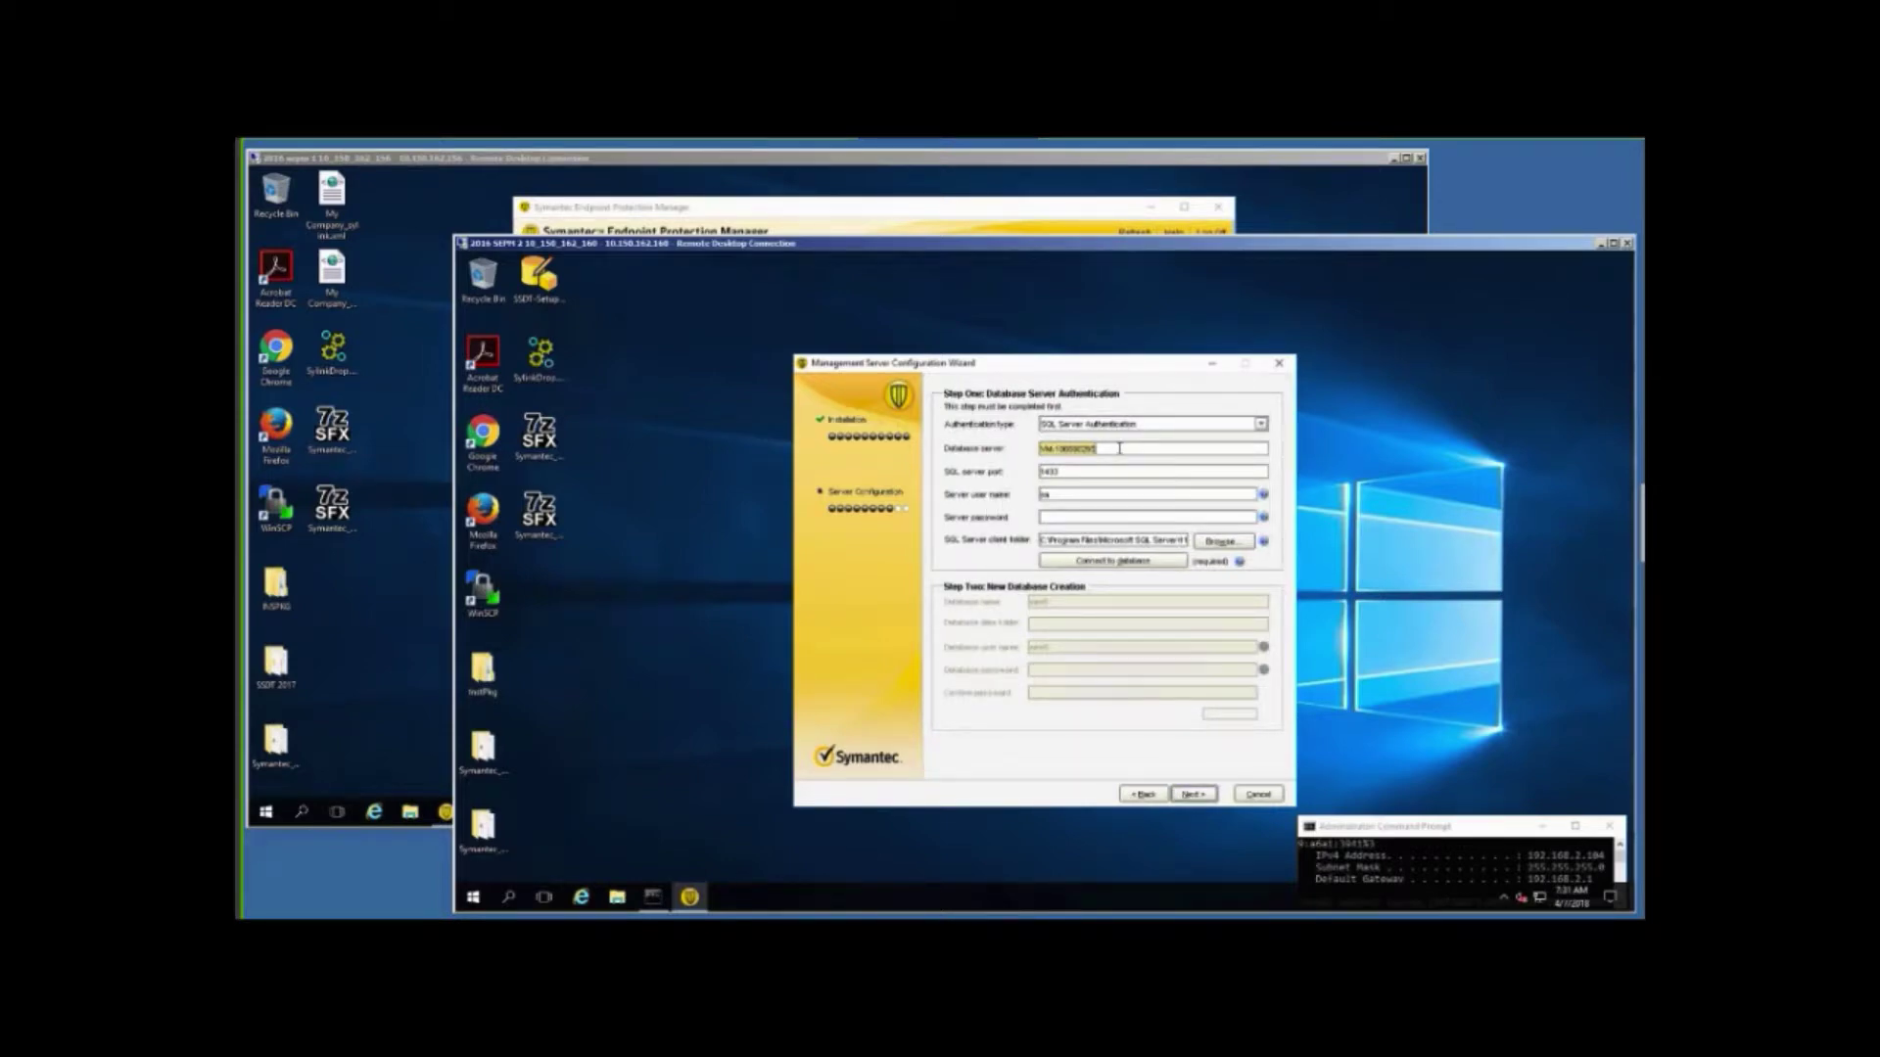
# Set the database server to 192.108.2.102 and keep SQL Server Authentication.
pyautogui.press('BackSpace')
pyautogui.write('192')
pyautogui.write('.10')
pyautogui.write('8.2')
pyautogui.write('.102')
pyautogui.click(1260, 425)
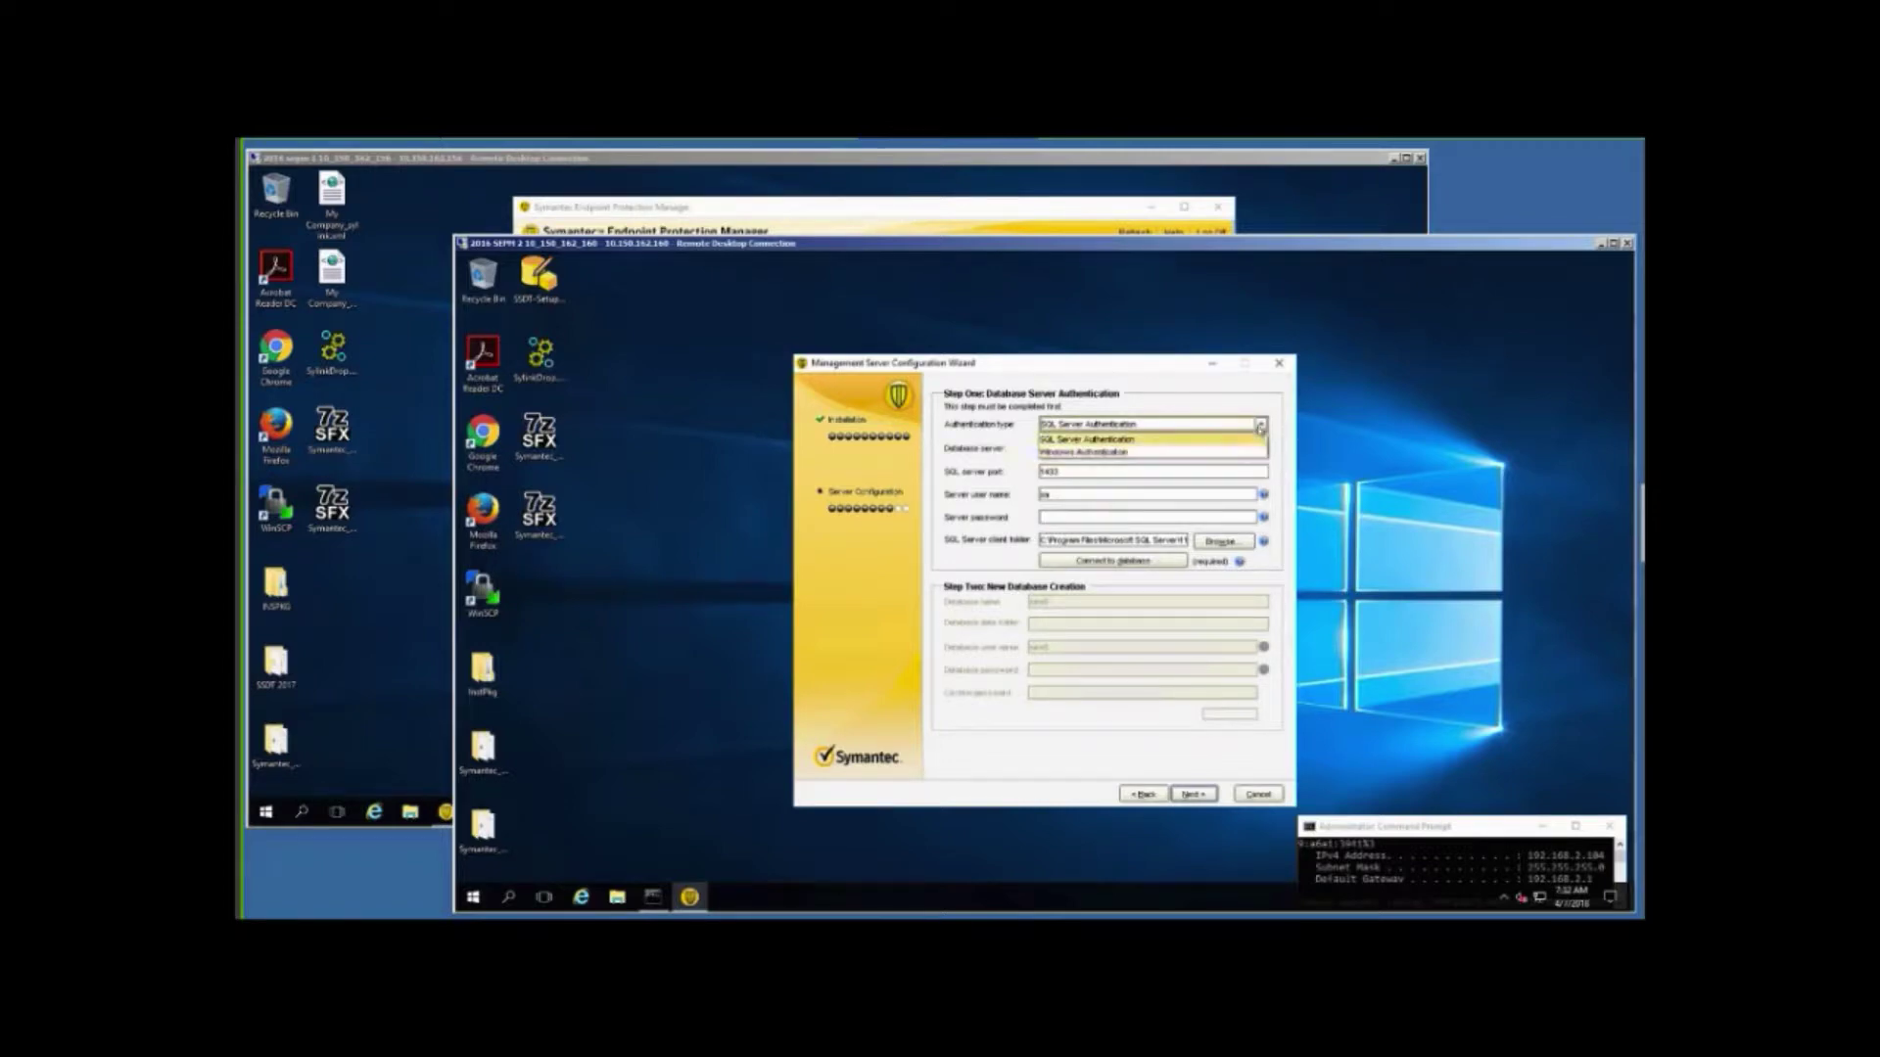
pyautogui.click(1260, 425)
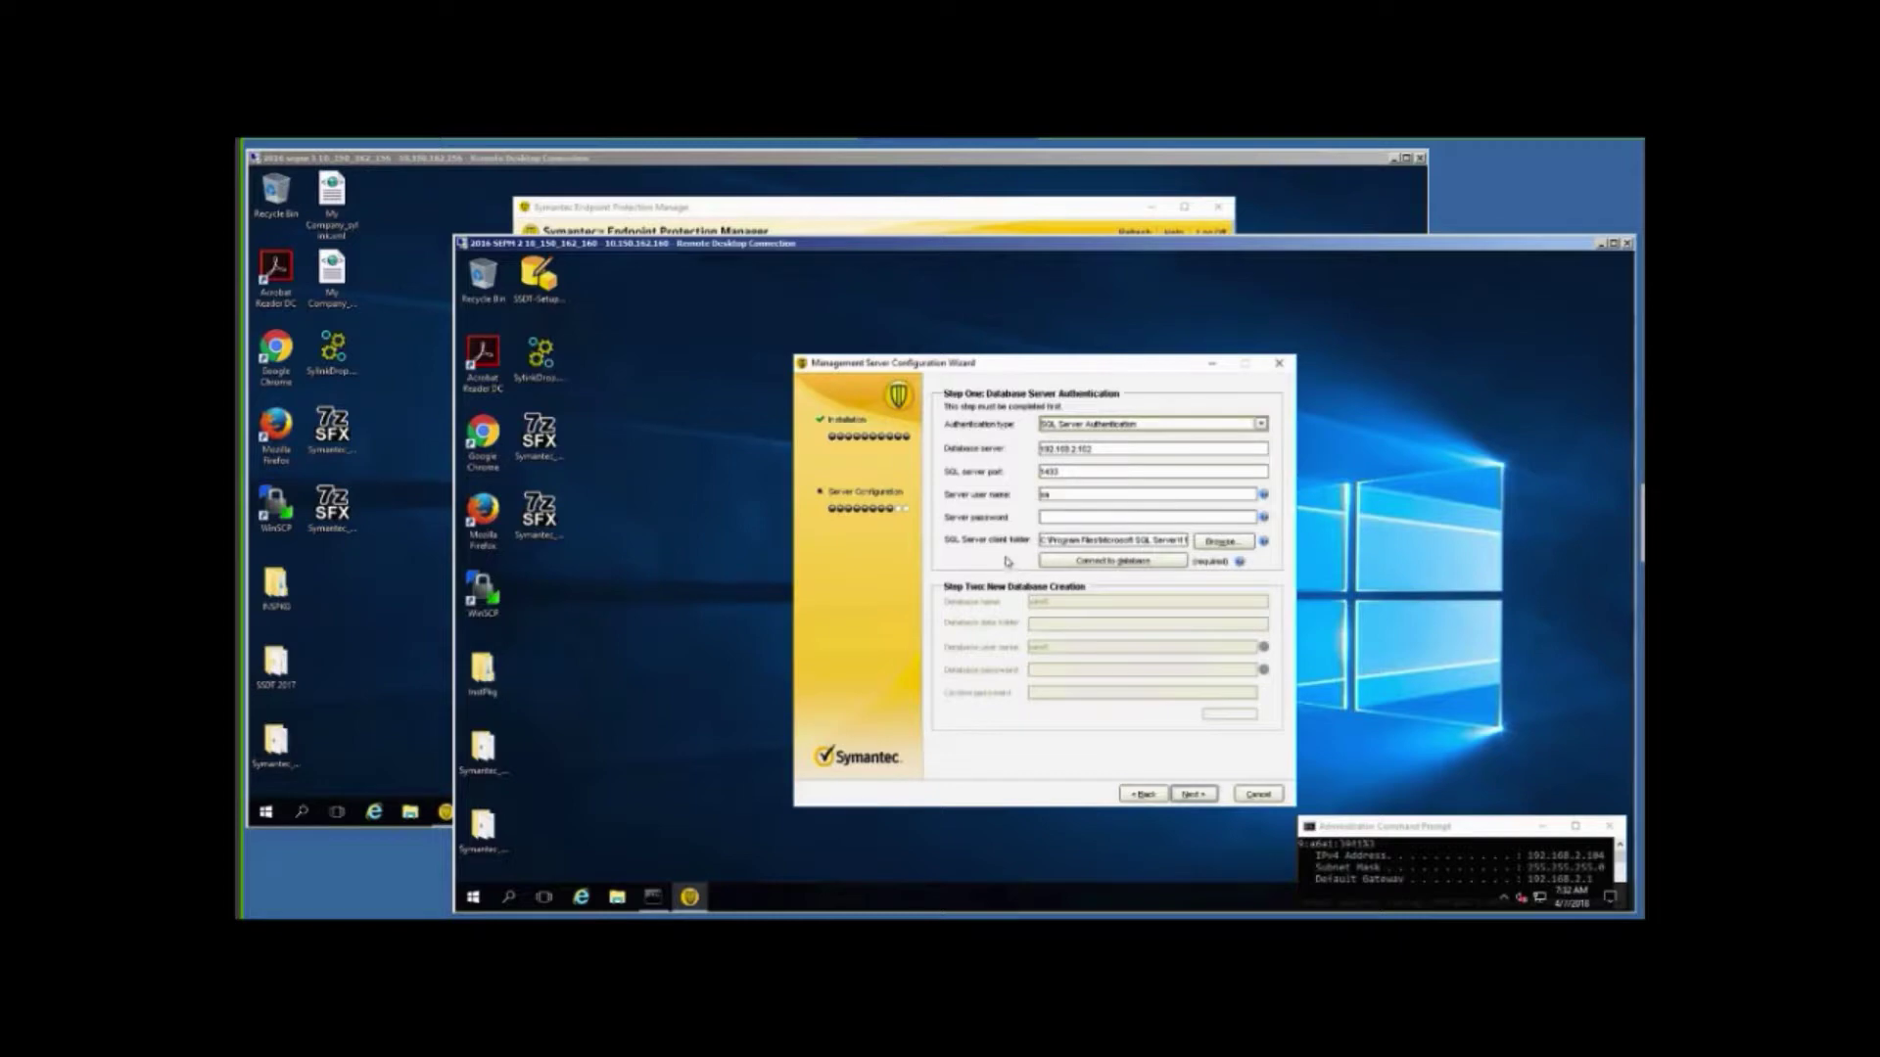
# Enter the SQL server password and check the SQL Server client folder path.
pyautogui.click(1055, 517)
pyautogui.write('*******')
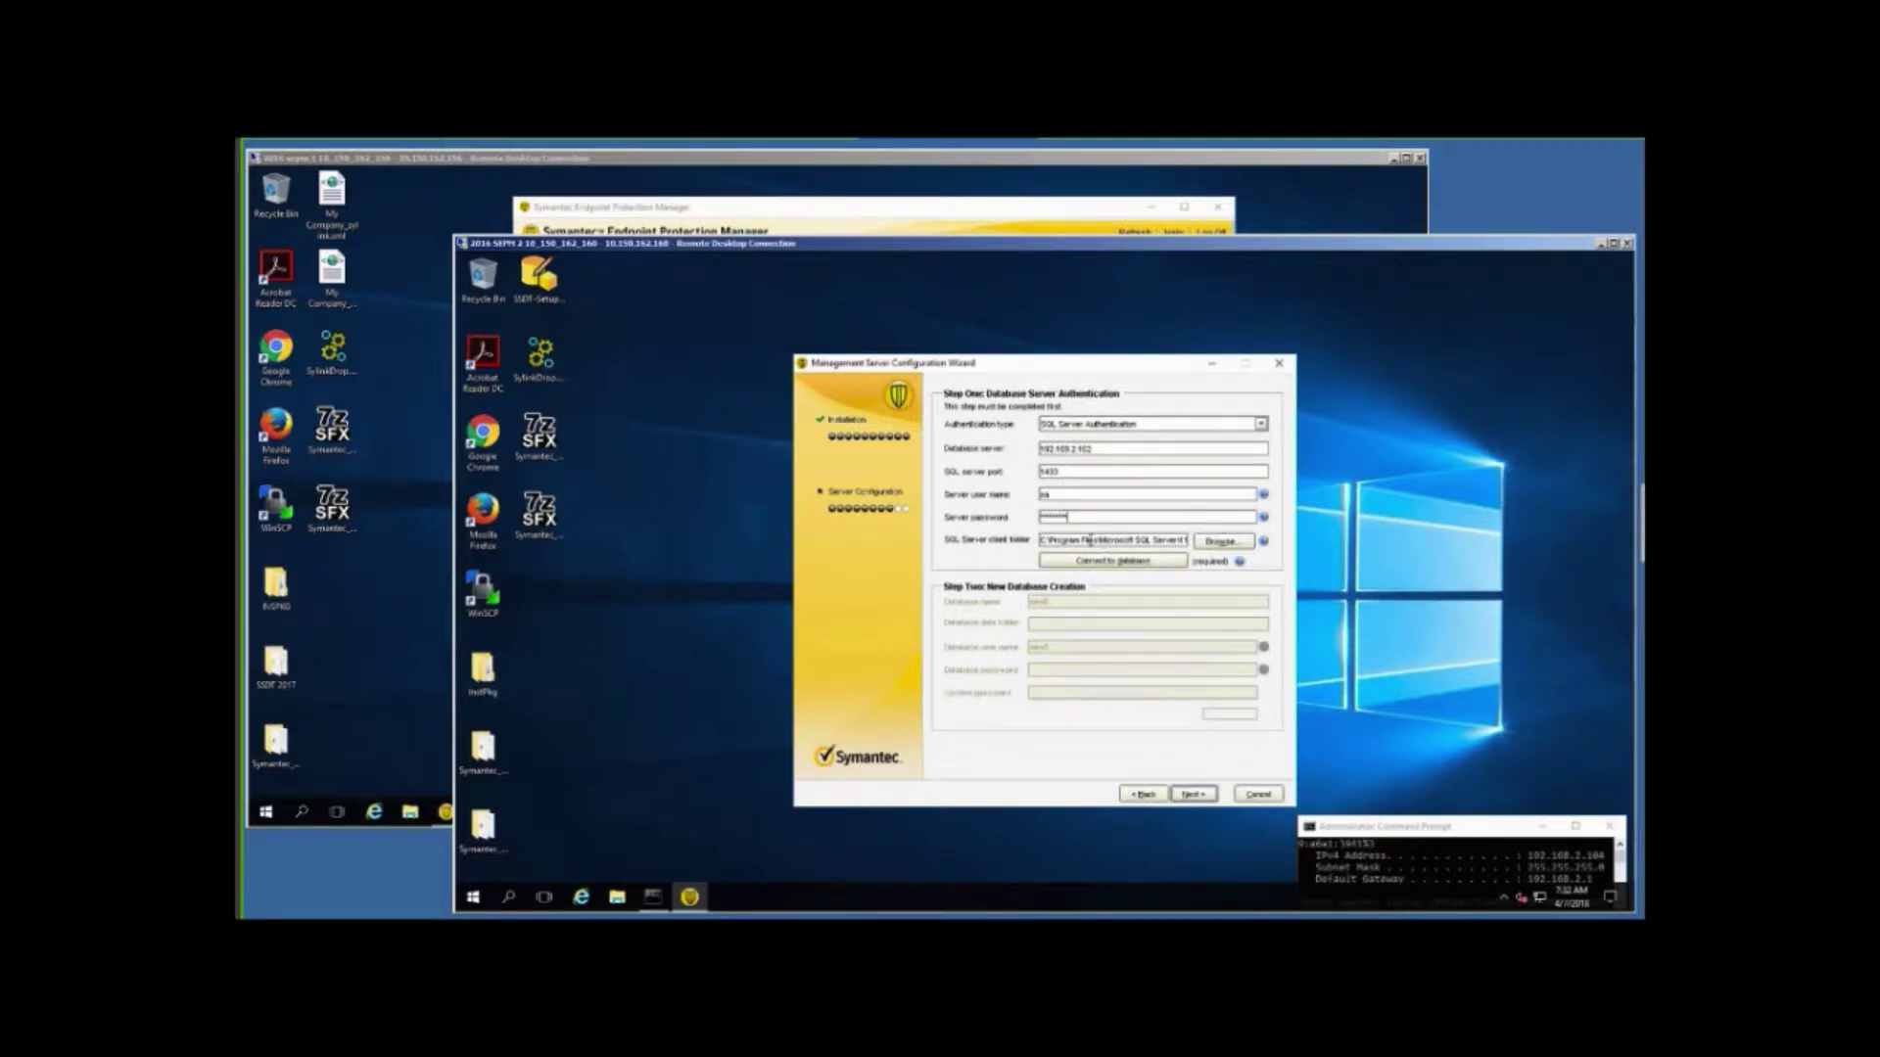
pyautogui.moveTo(1091, 540); pyautogui.dragTo(1210, 541)
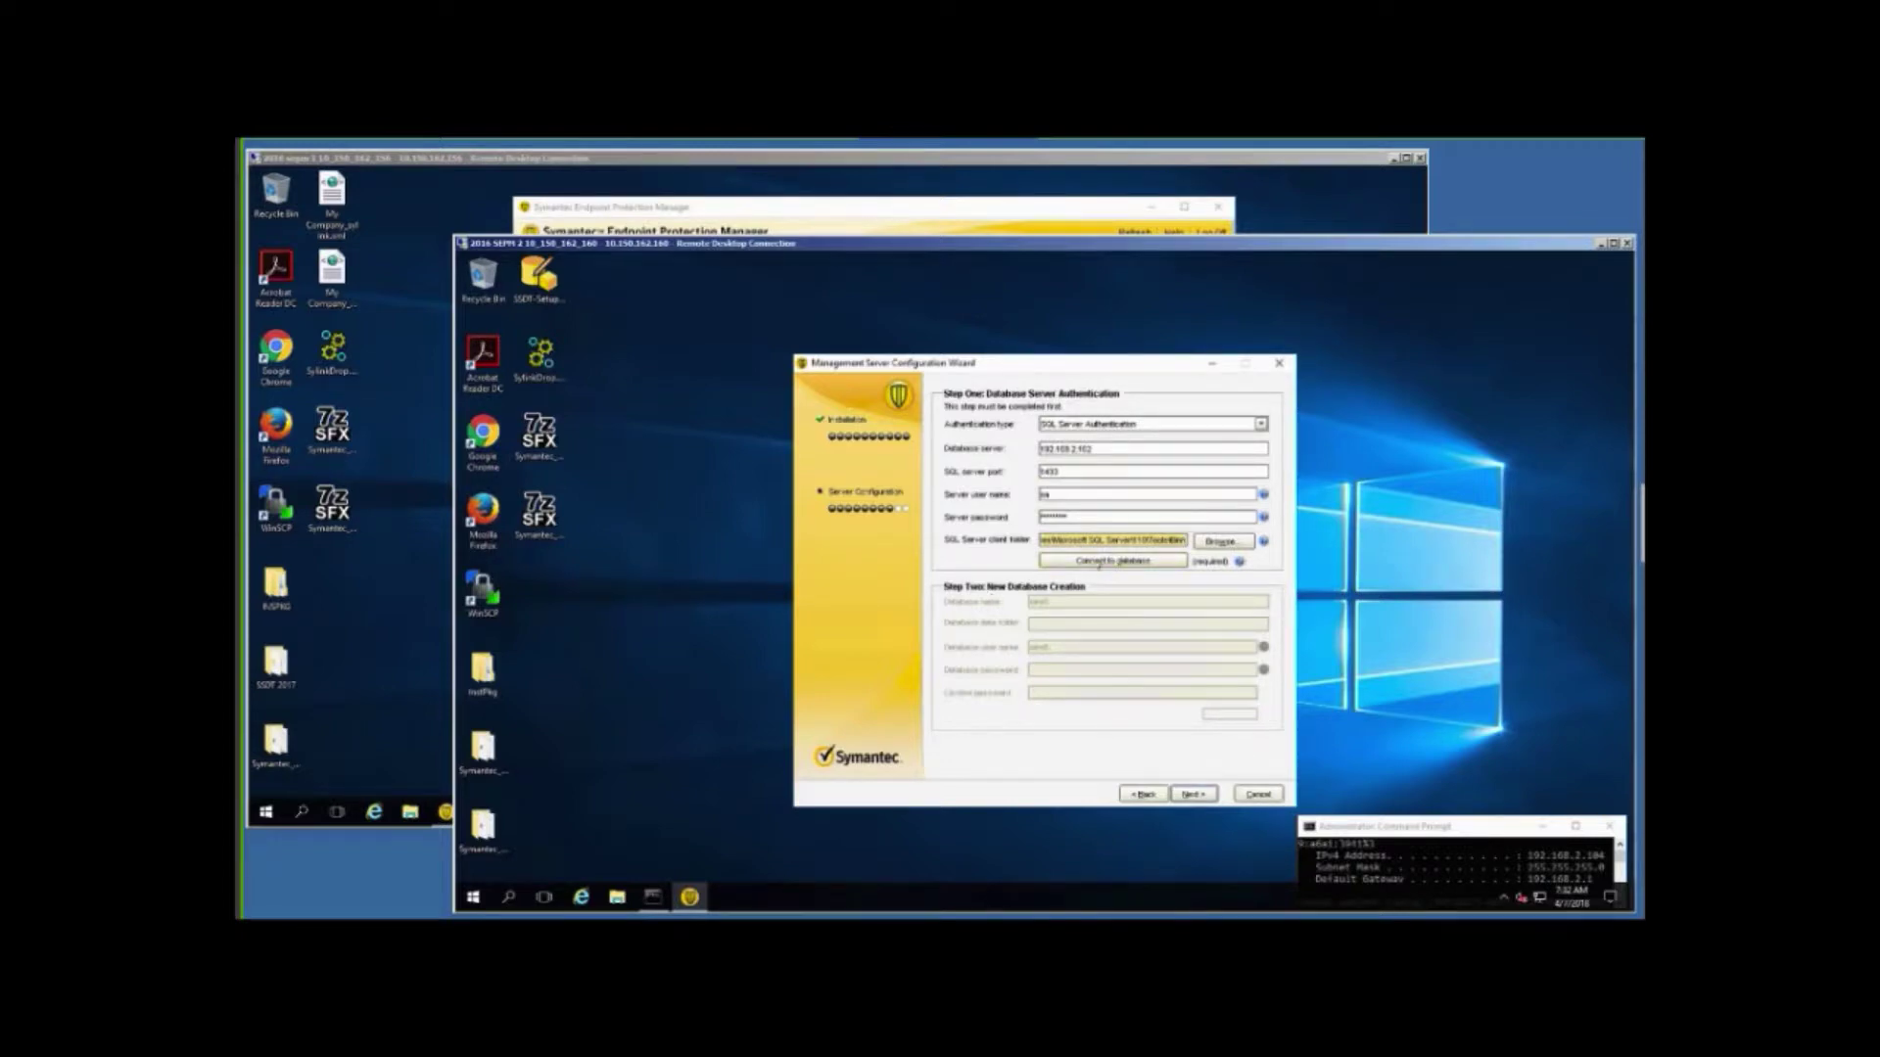
# Connect to SQL Server, enter the new database's user name and password, and run the configuration.
pyautogui.click(1098, 564)
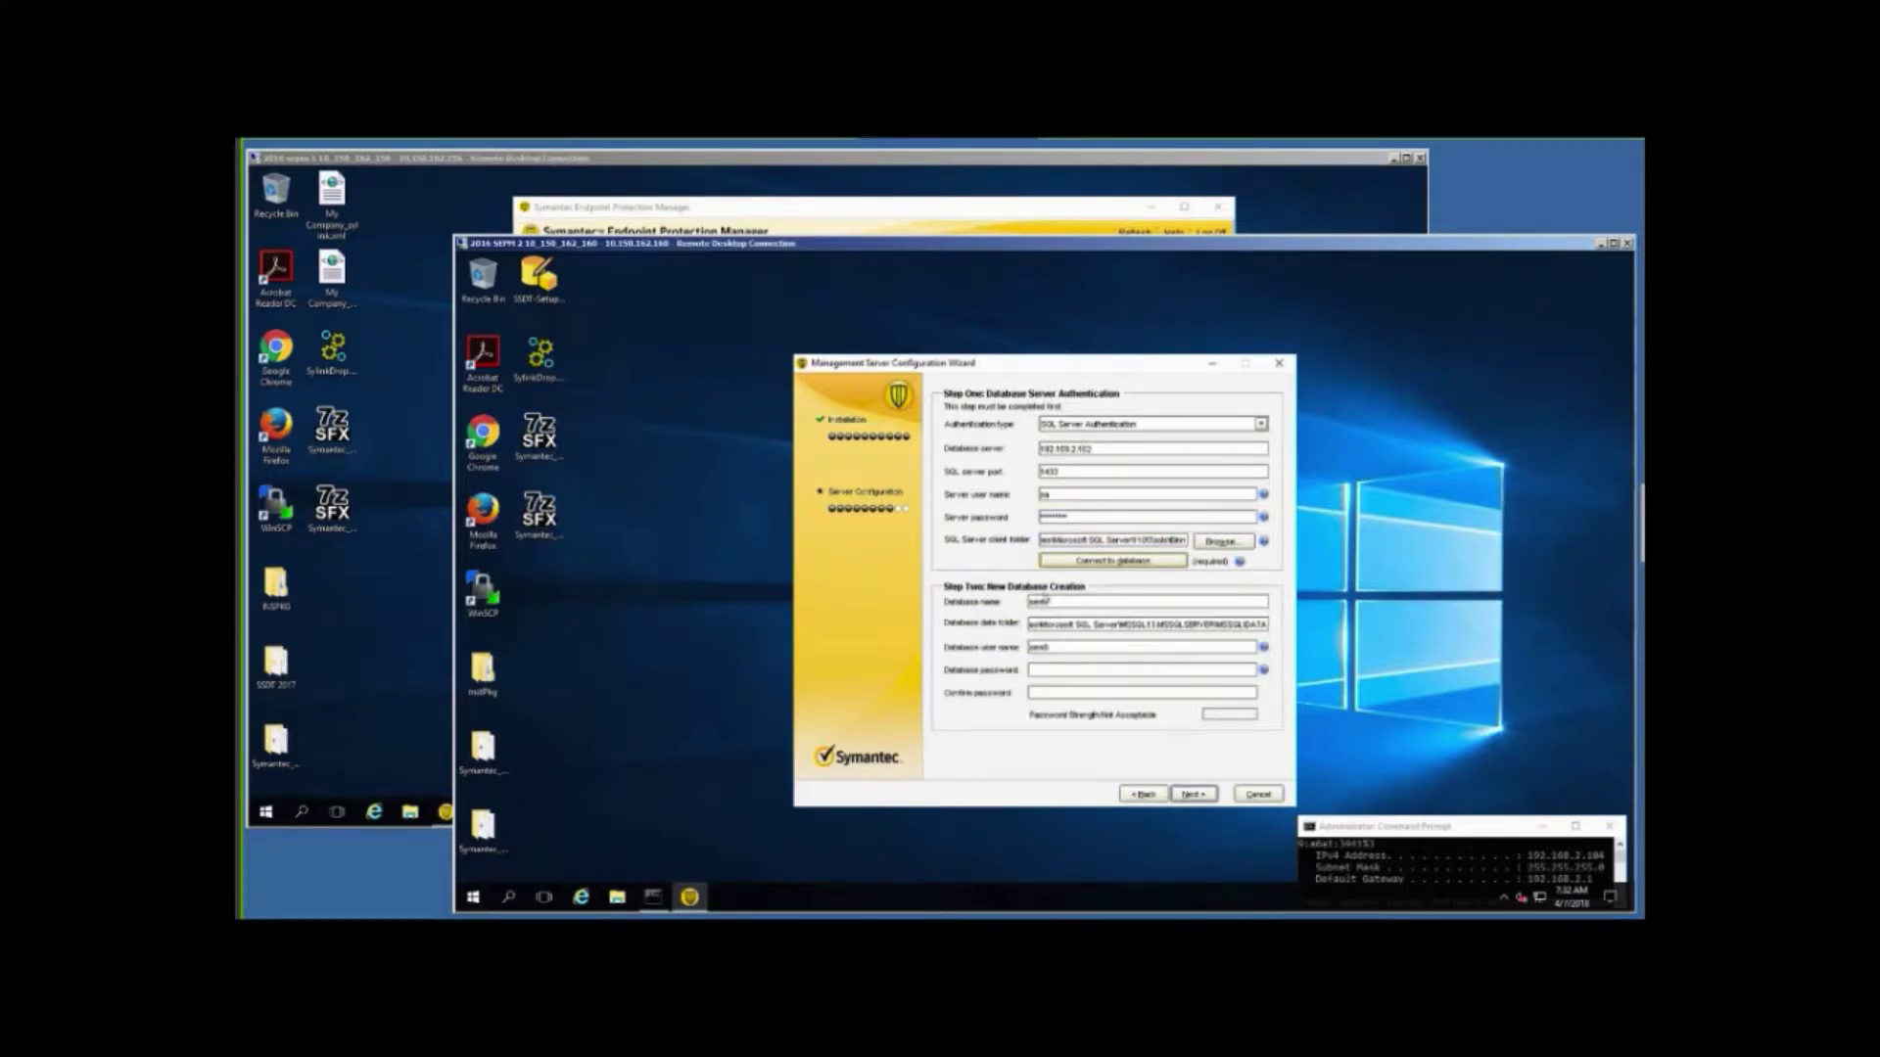
pyautogui.click(1052, 601)
pyautogui.write('4')
pyautogui.write('*******')
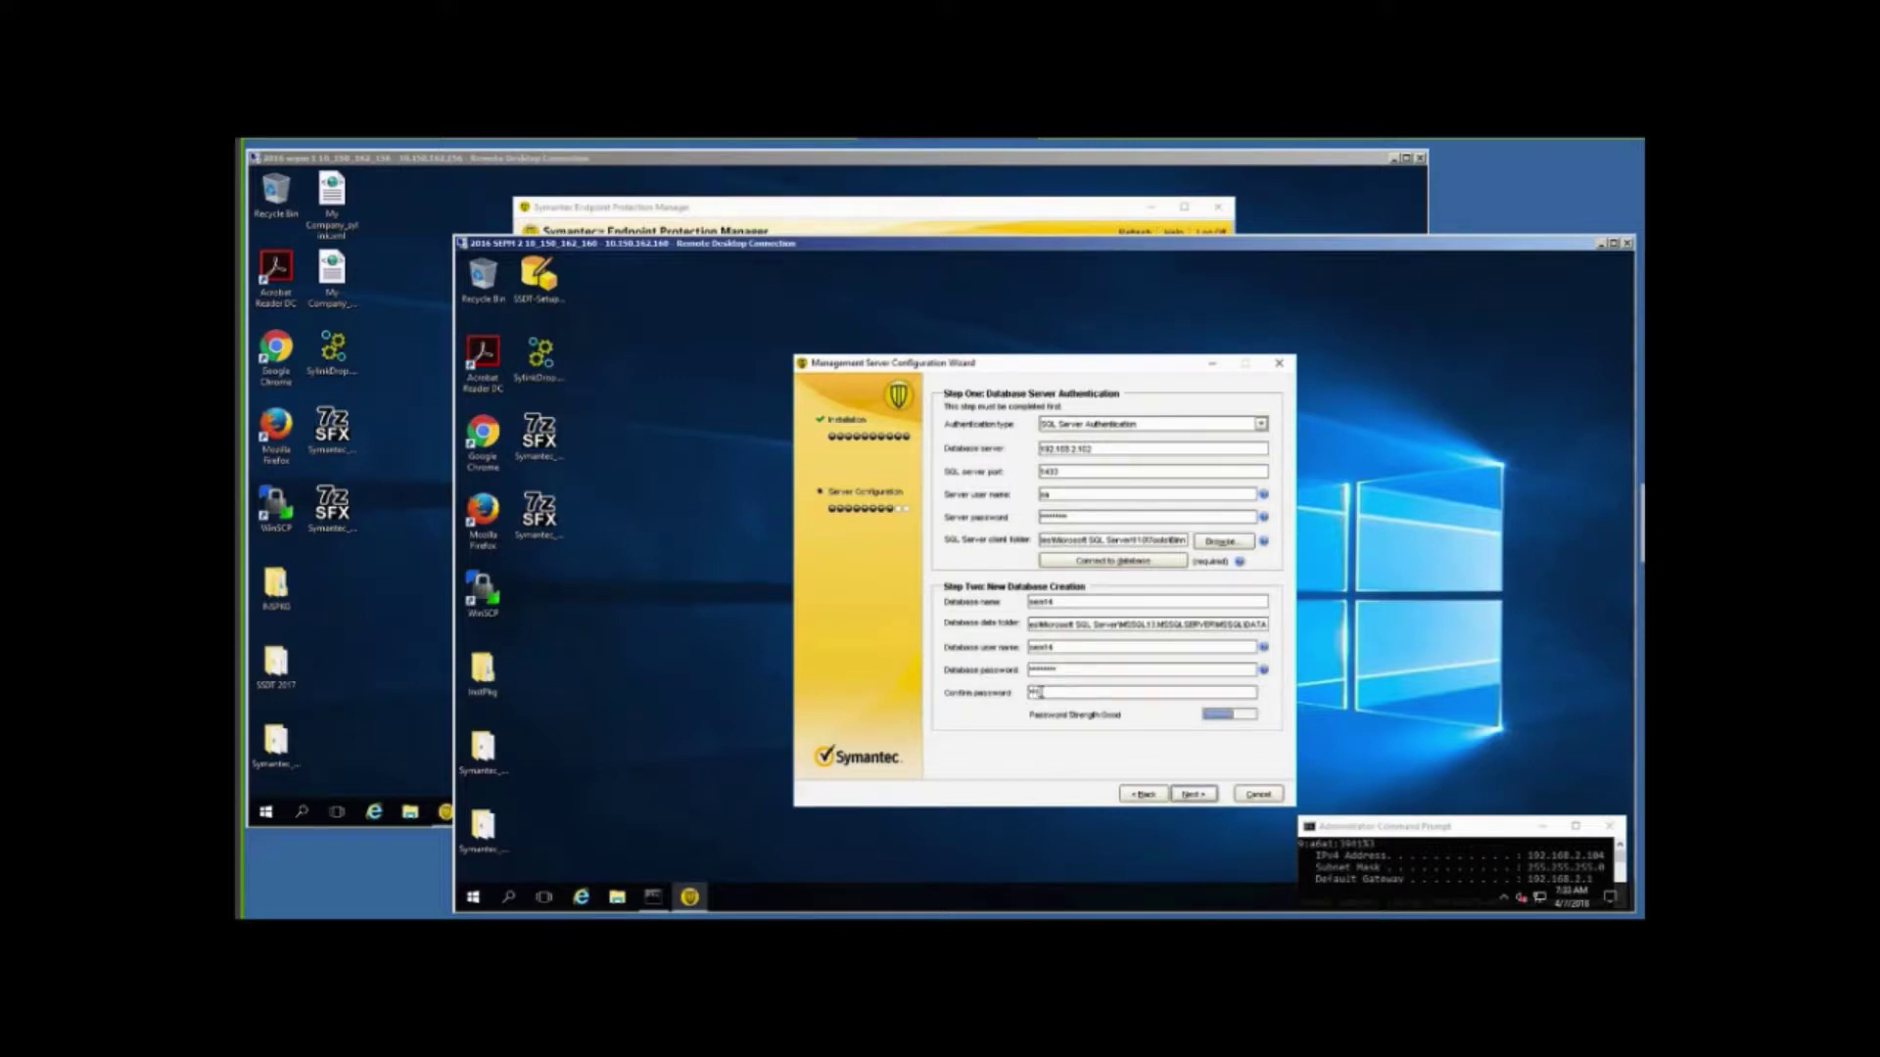
pyautogui.write('*******')
pyautogui.click(1192, 795)
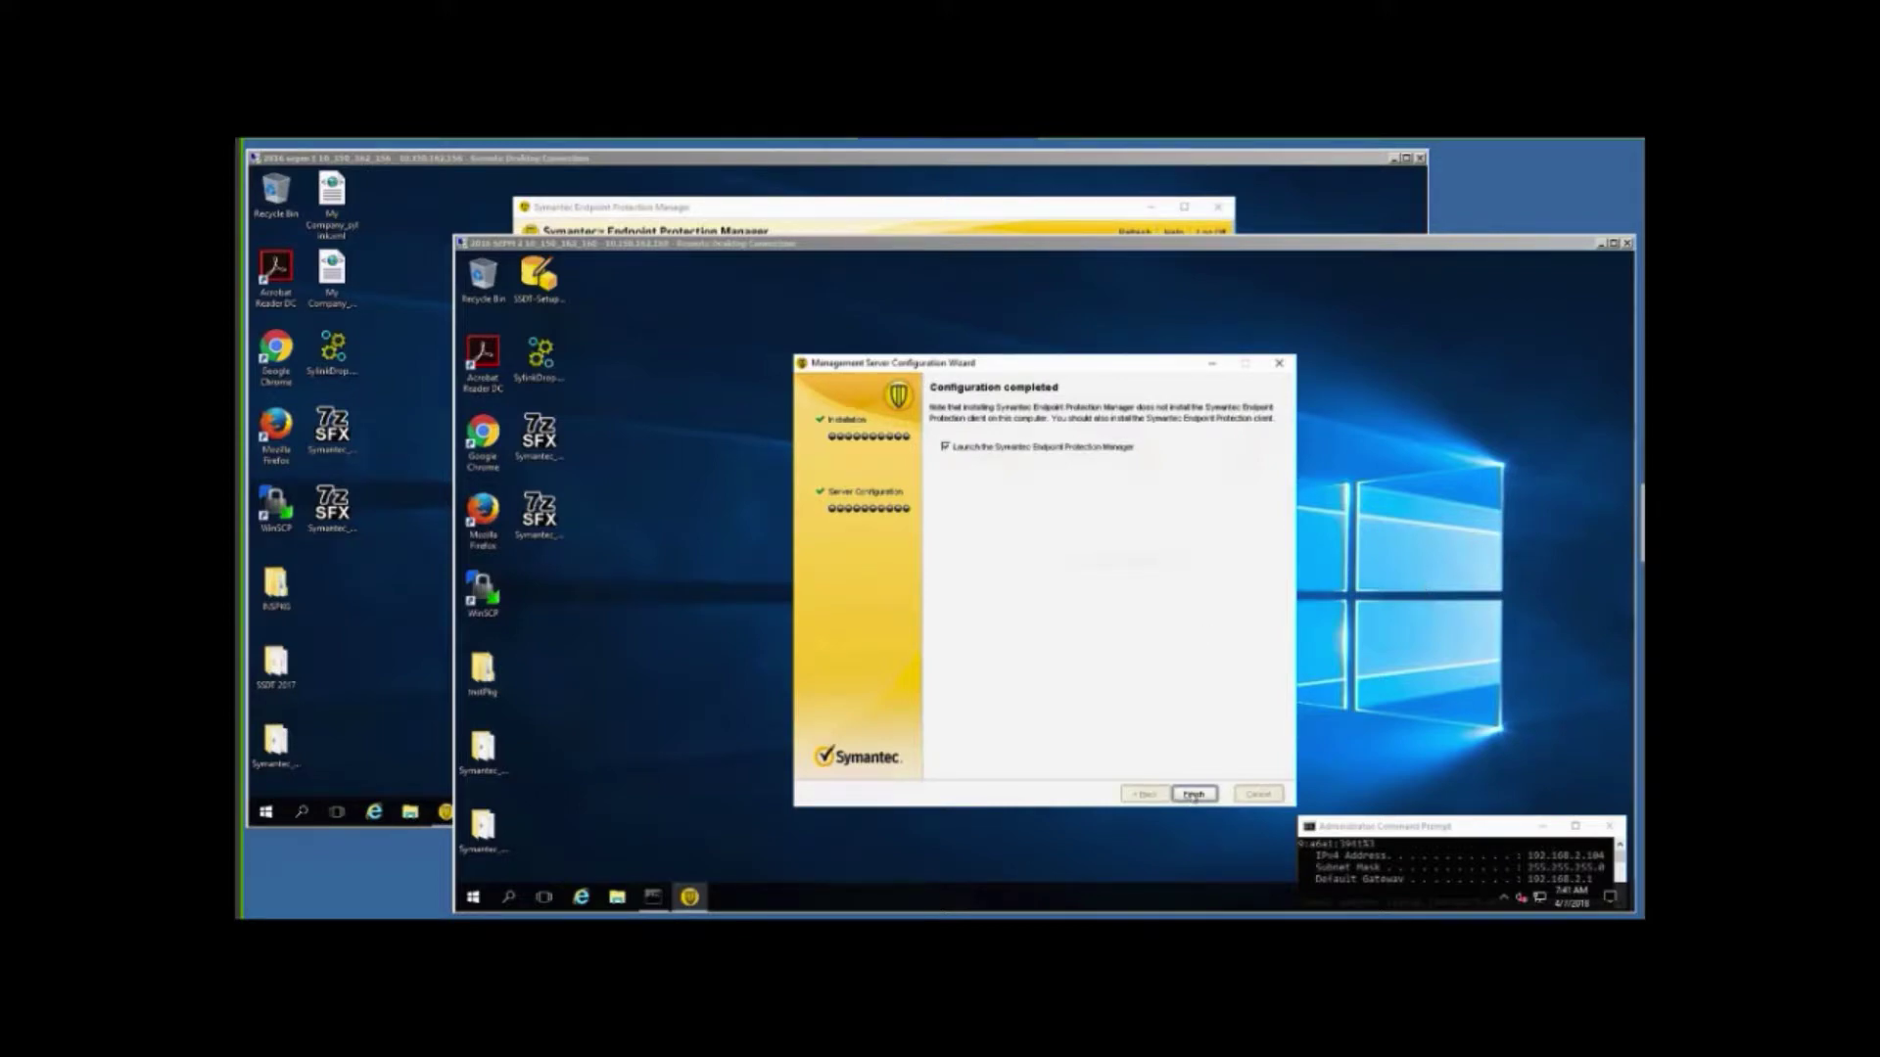
# Finish the configuration wizard and open the Policies area in the first server's console.
pyautogui.click(1193, 796)
pyautogui.click(1190, 795)
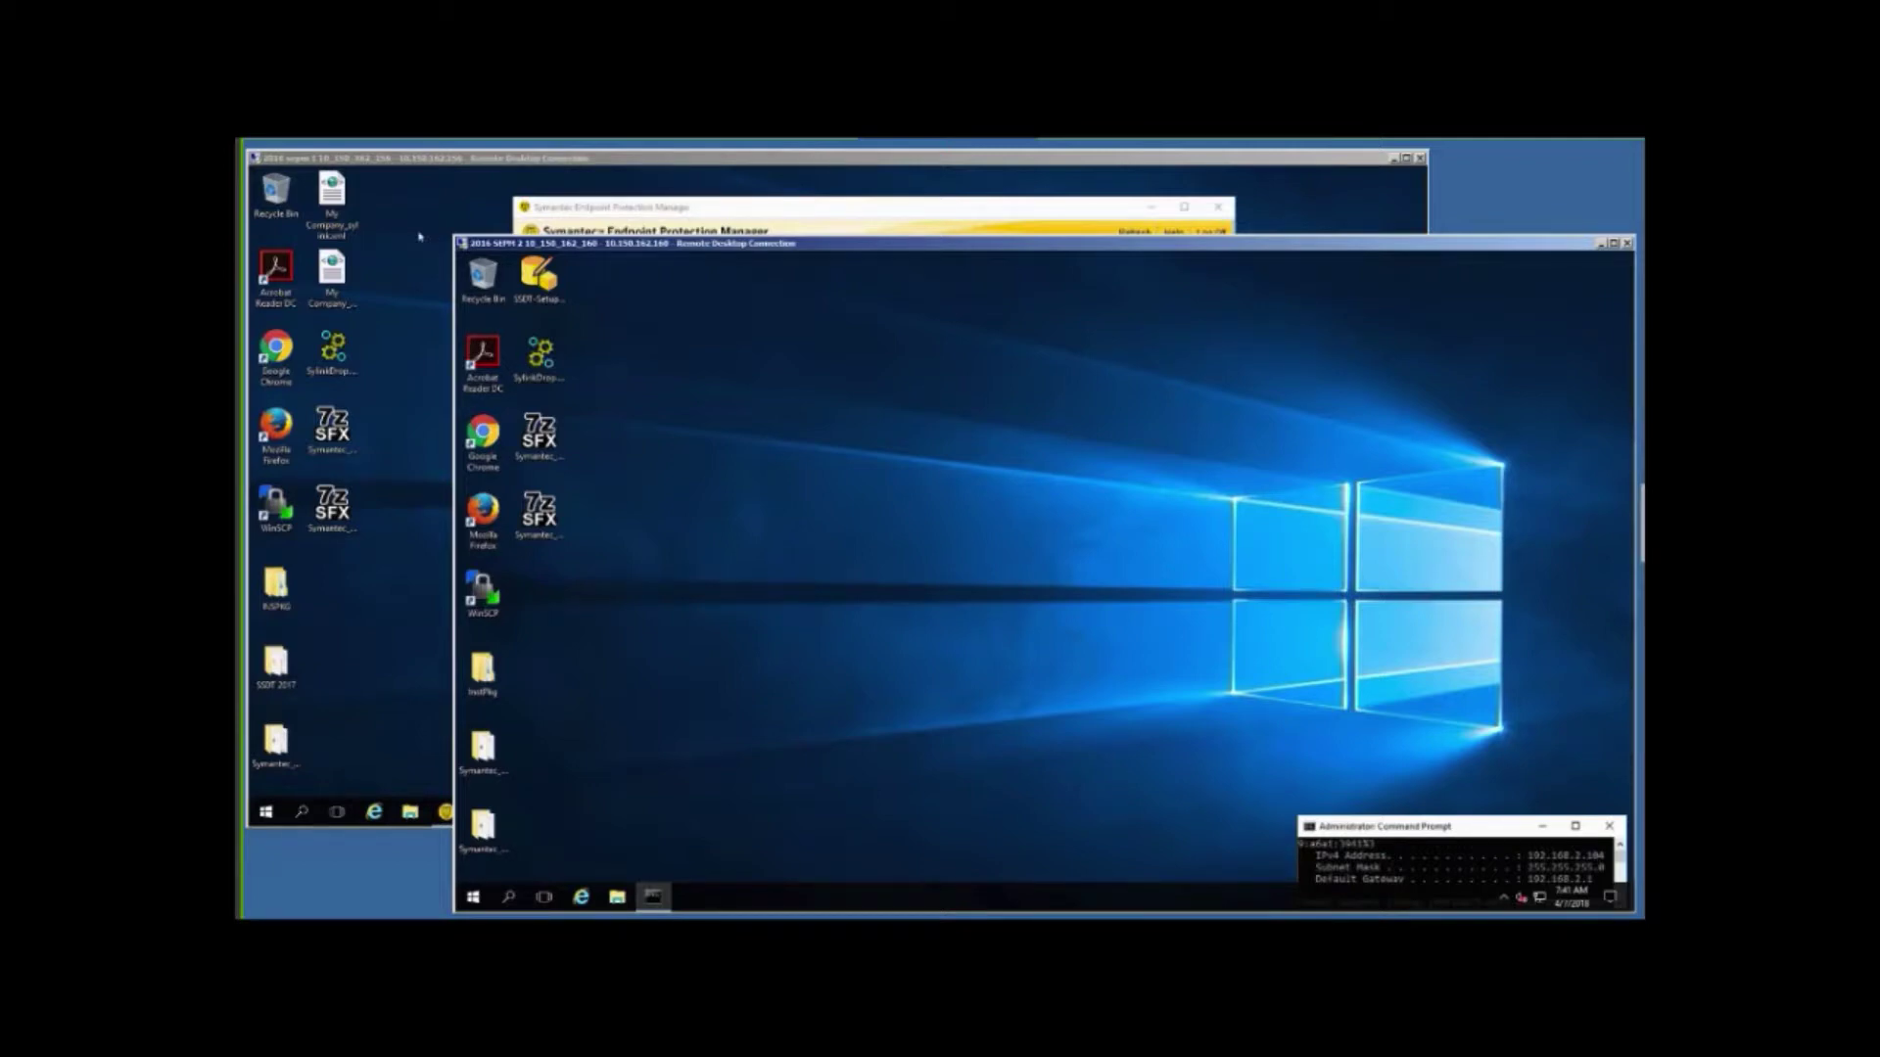
pyautogui.click(632, 221)
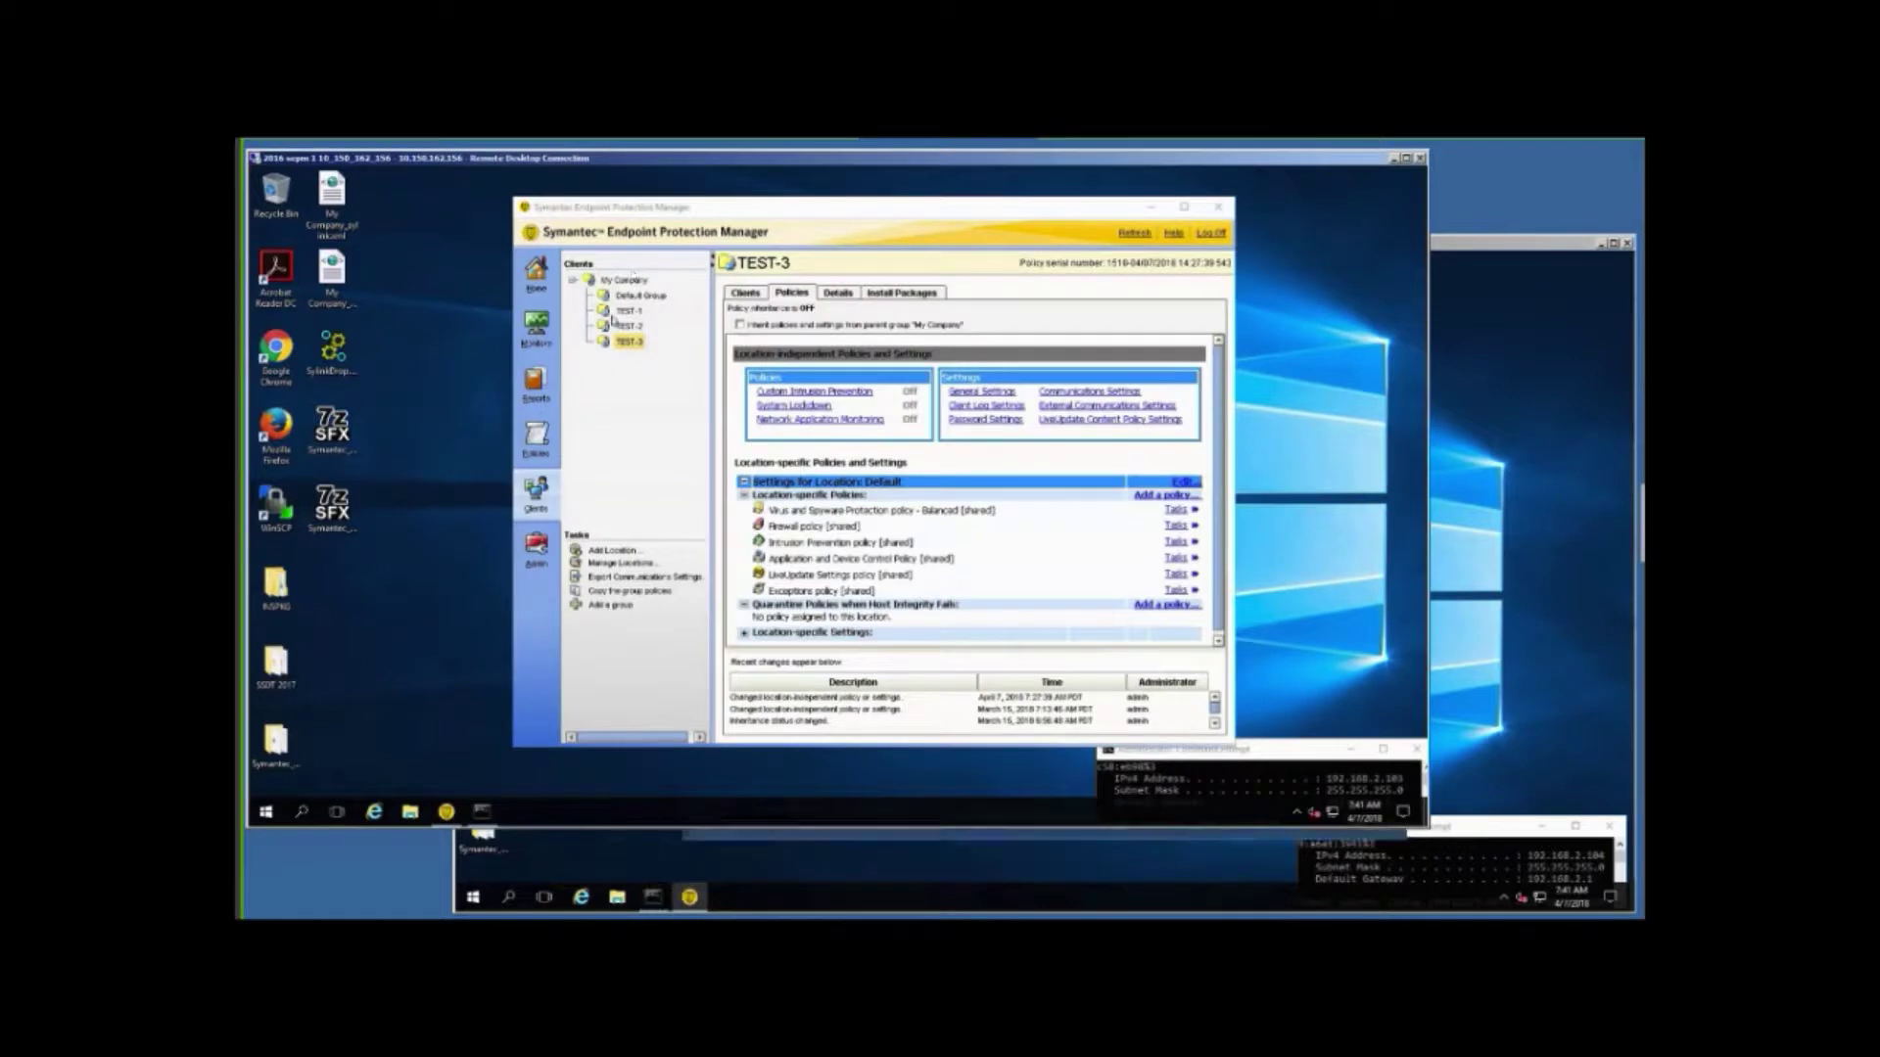
pyautogui.click(535, 441)
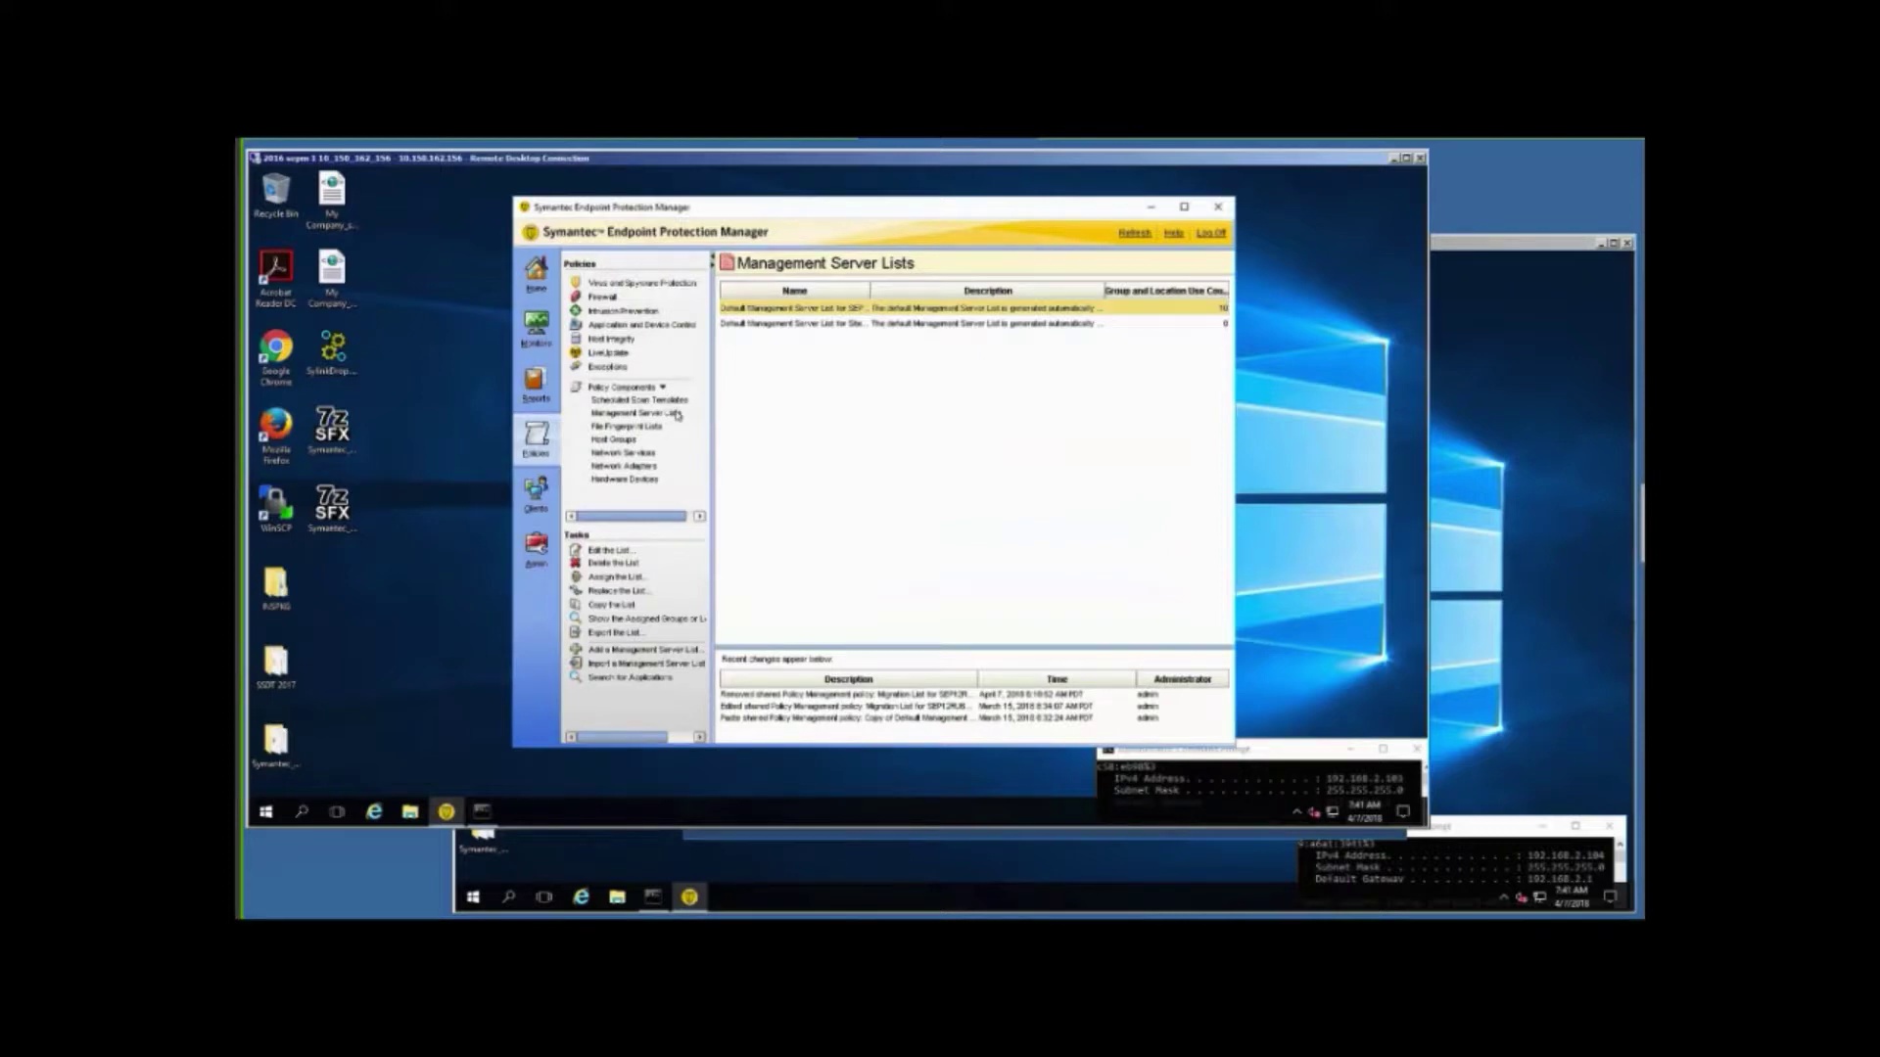
# Open both default Management Server Lists for review, cancel each unchanged, then switch to the second server.
pyautogui.click(675, 416)
pyautogui.click(772, 324)
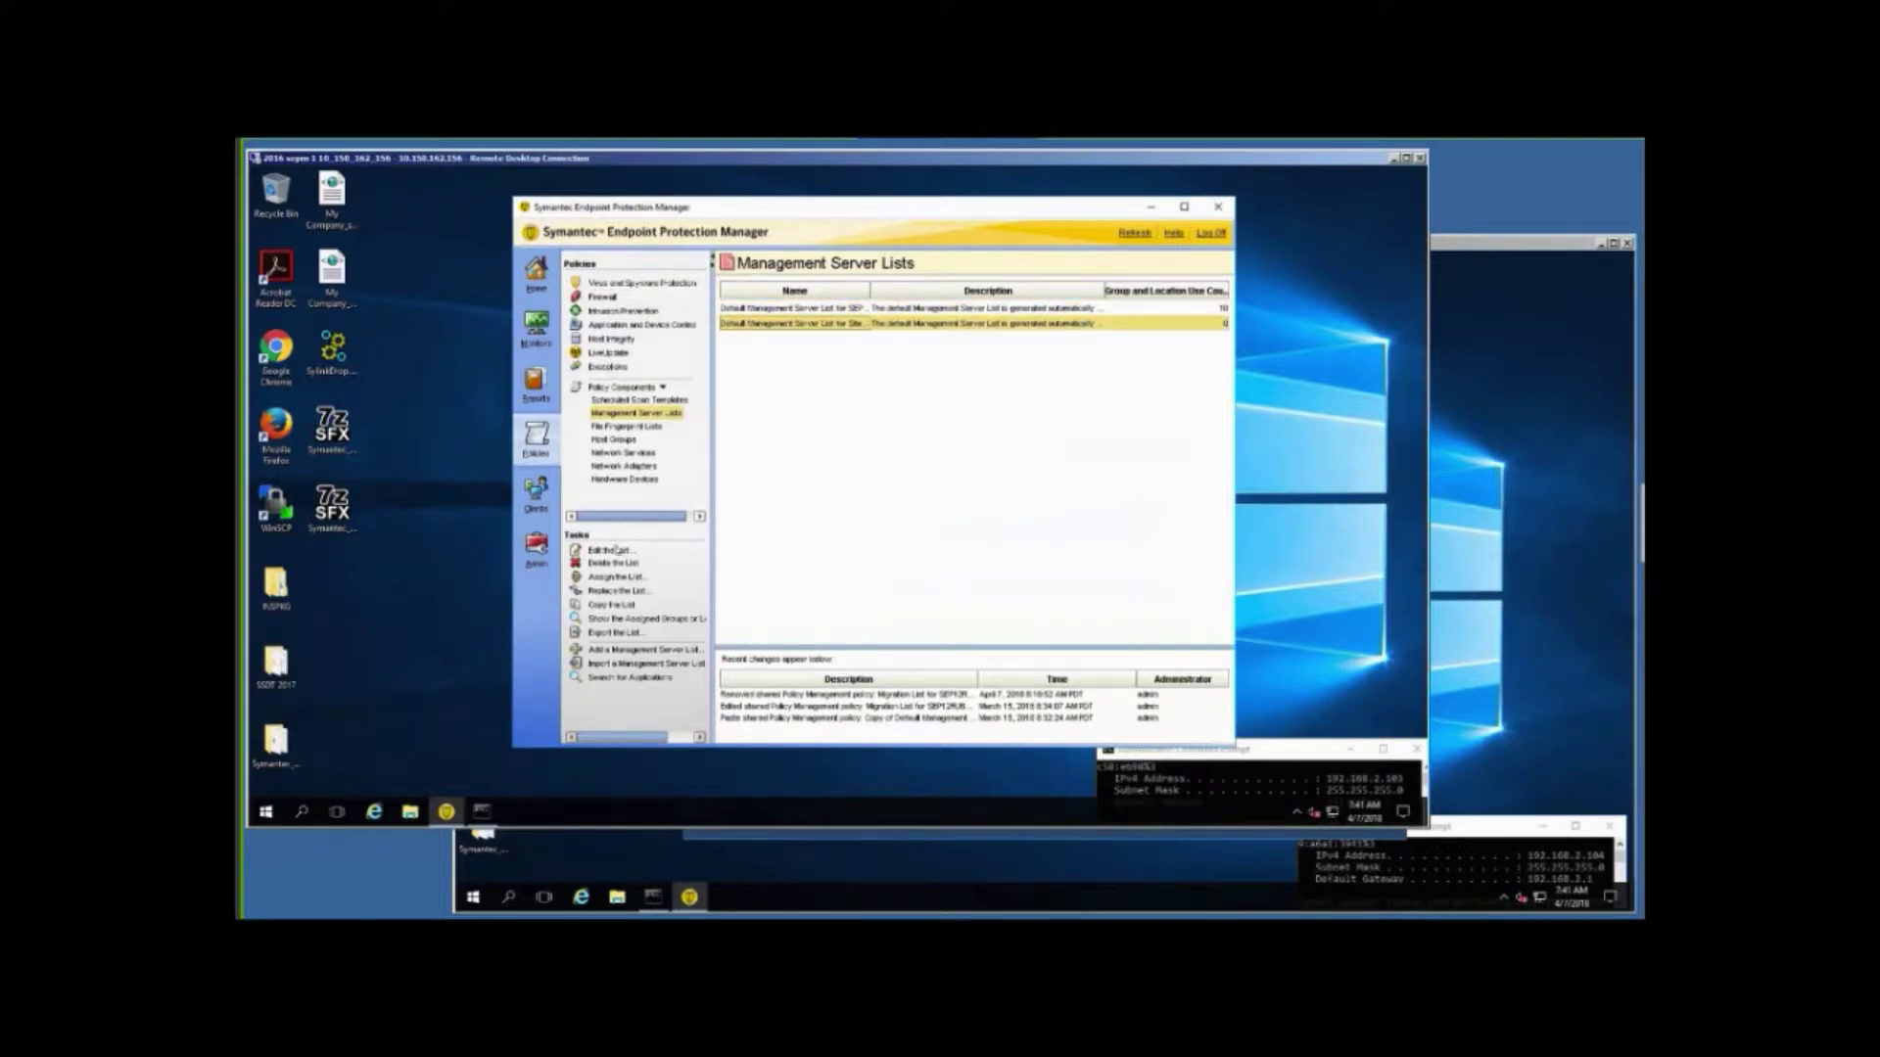
pyautogui.click(613, 551)
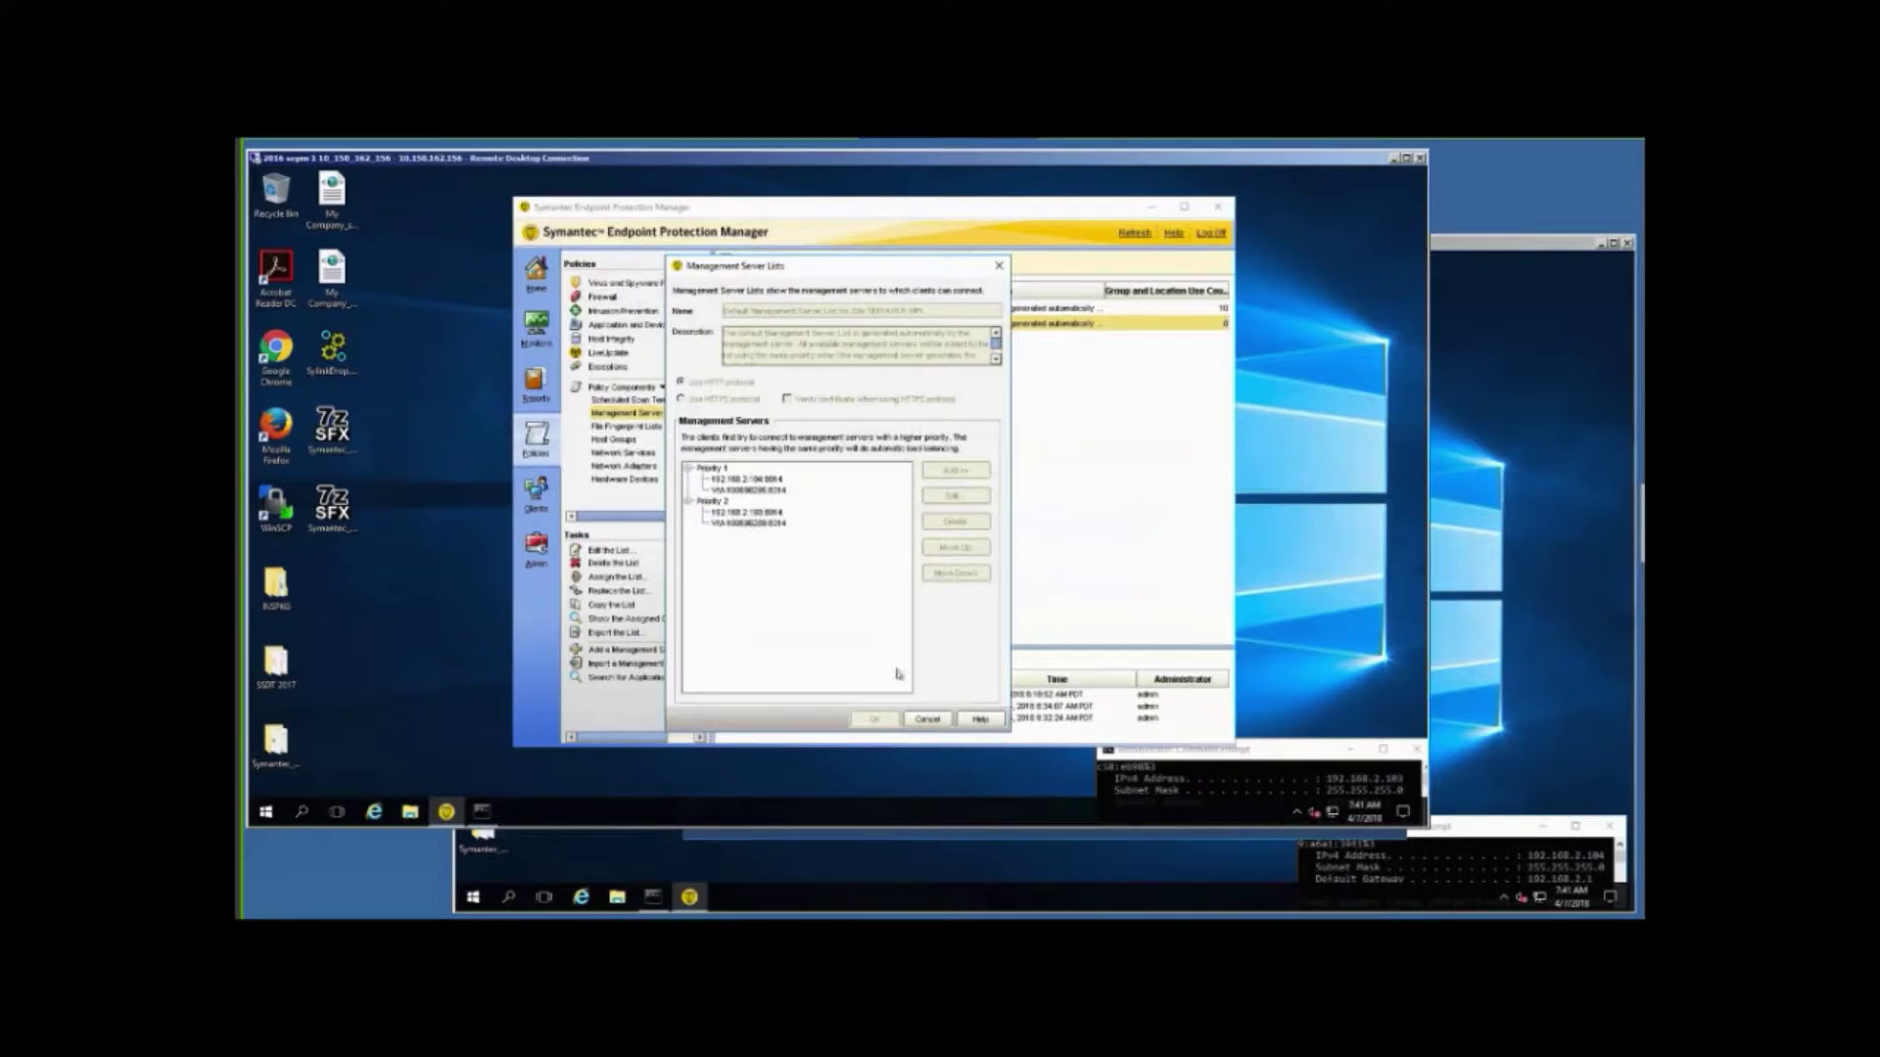
pyautogui.click(928, 720)
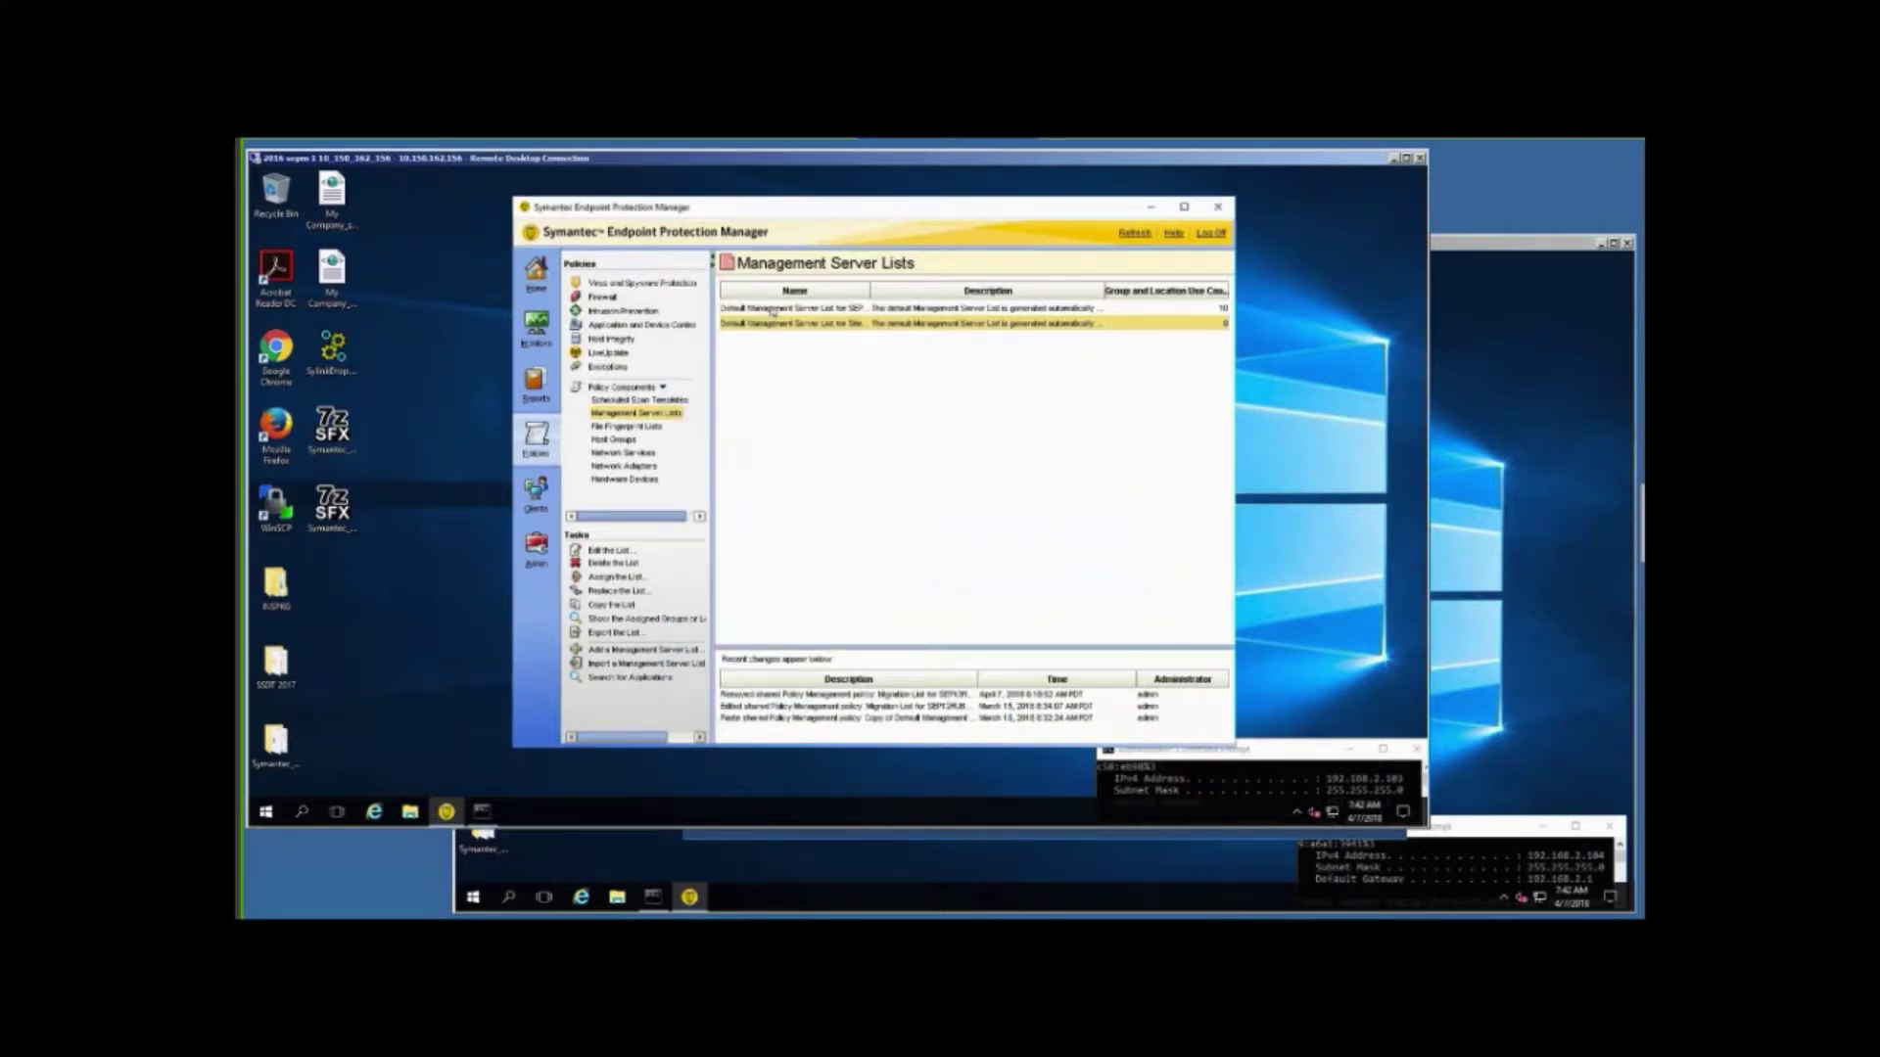
pyautogui.click(772, 309)
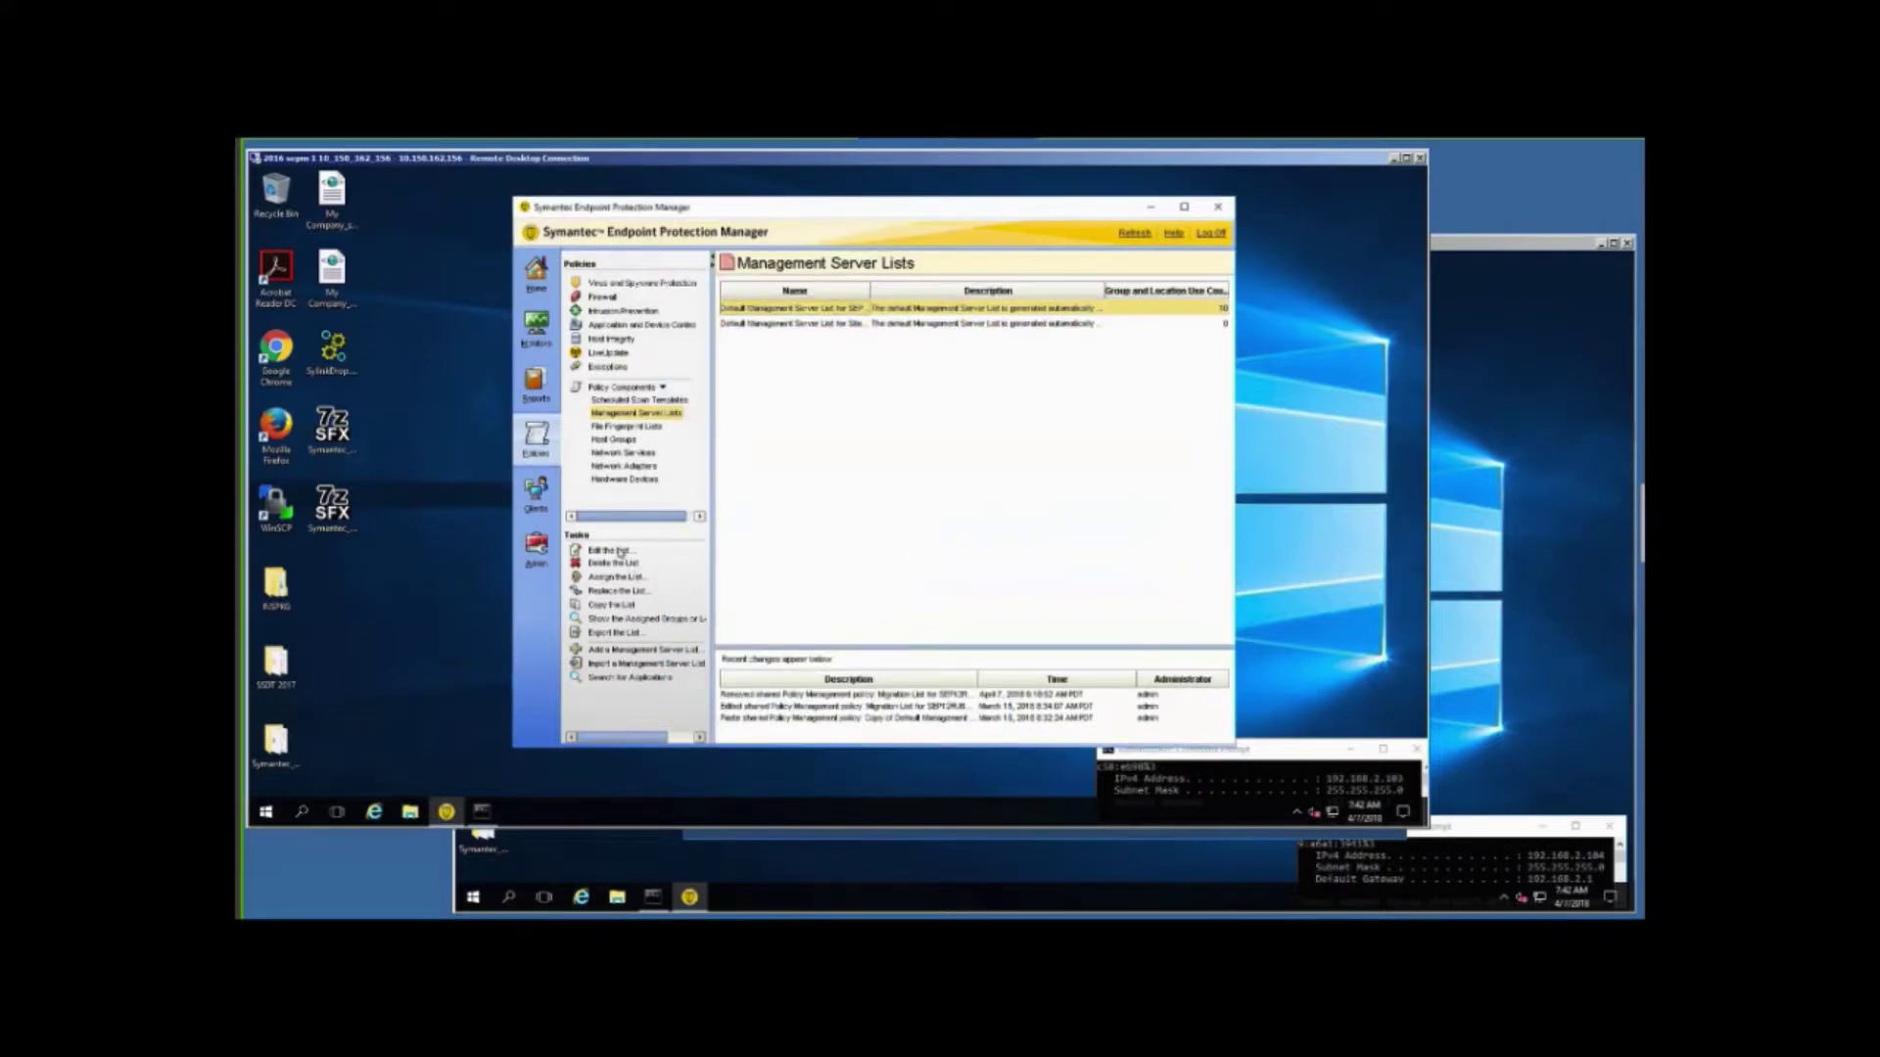
pyautogui.click(613, 550)
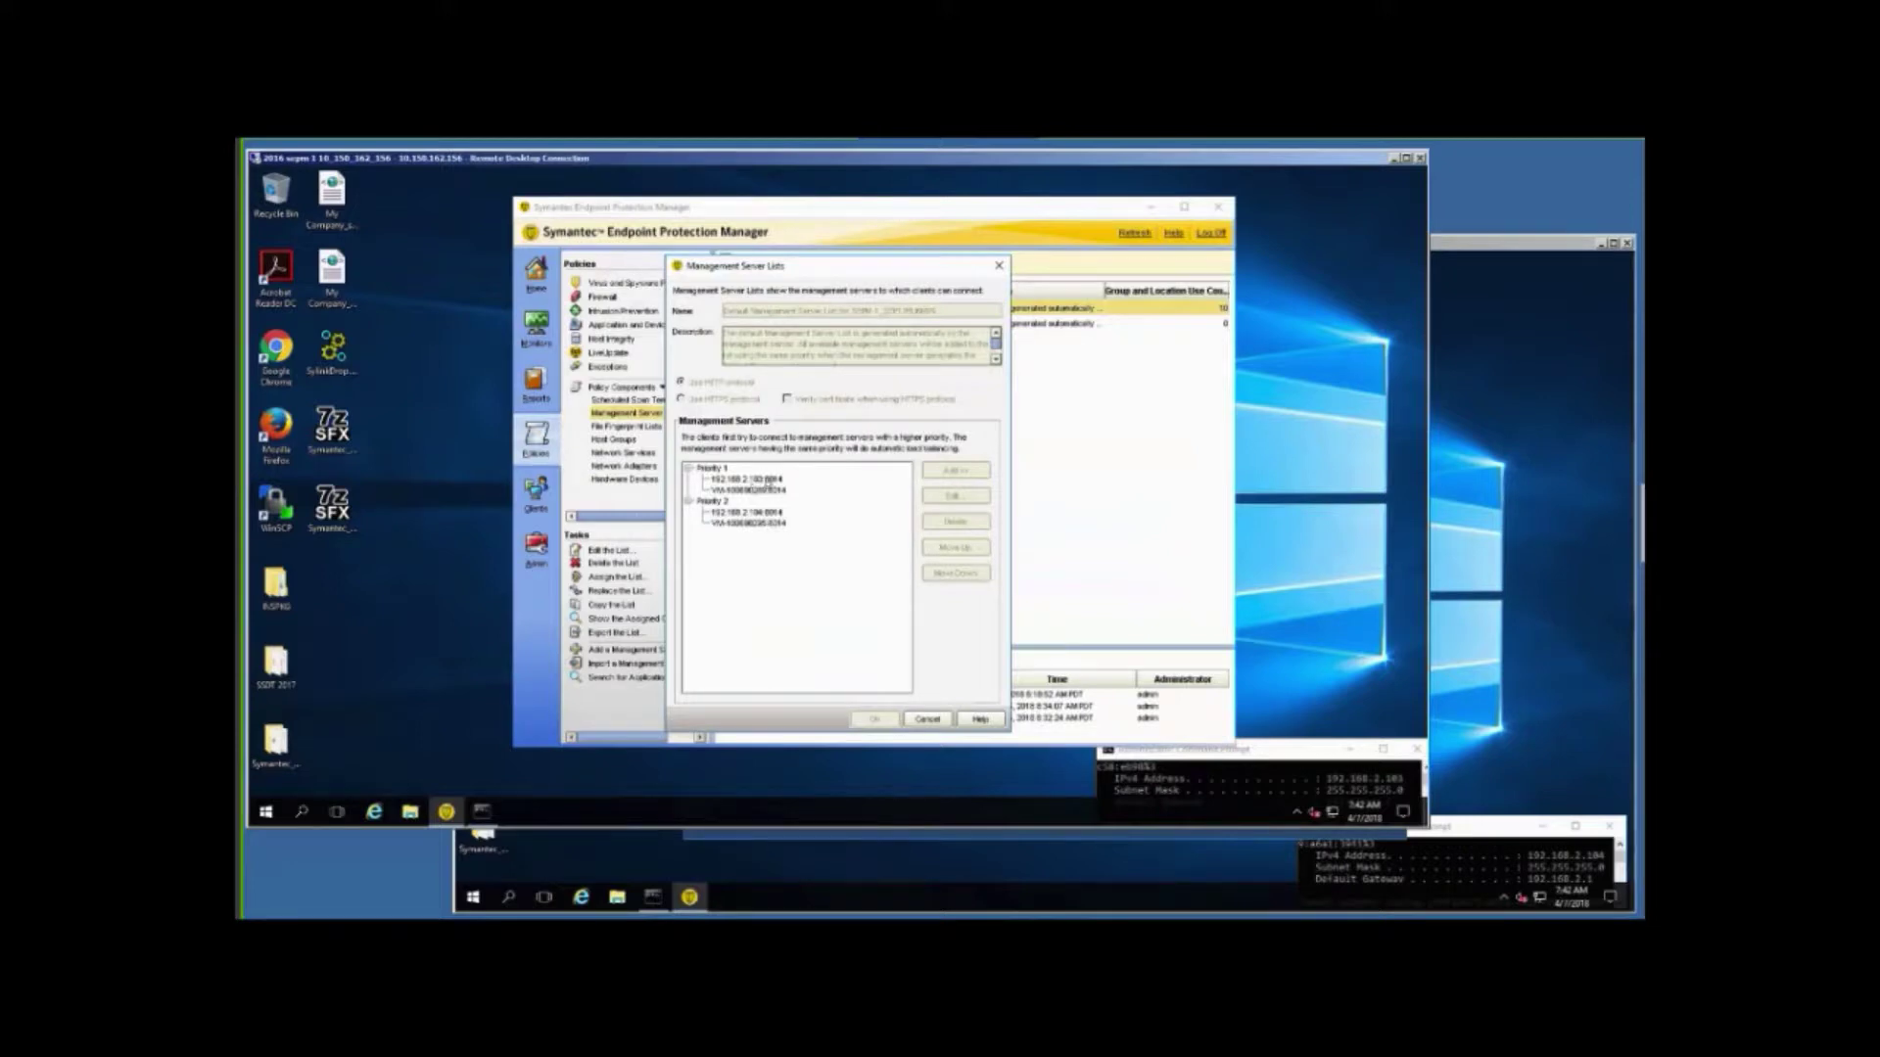
pyautogui.click(926, 720)
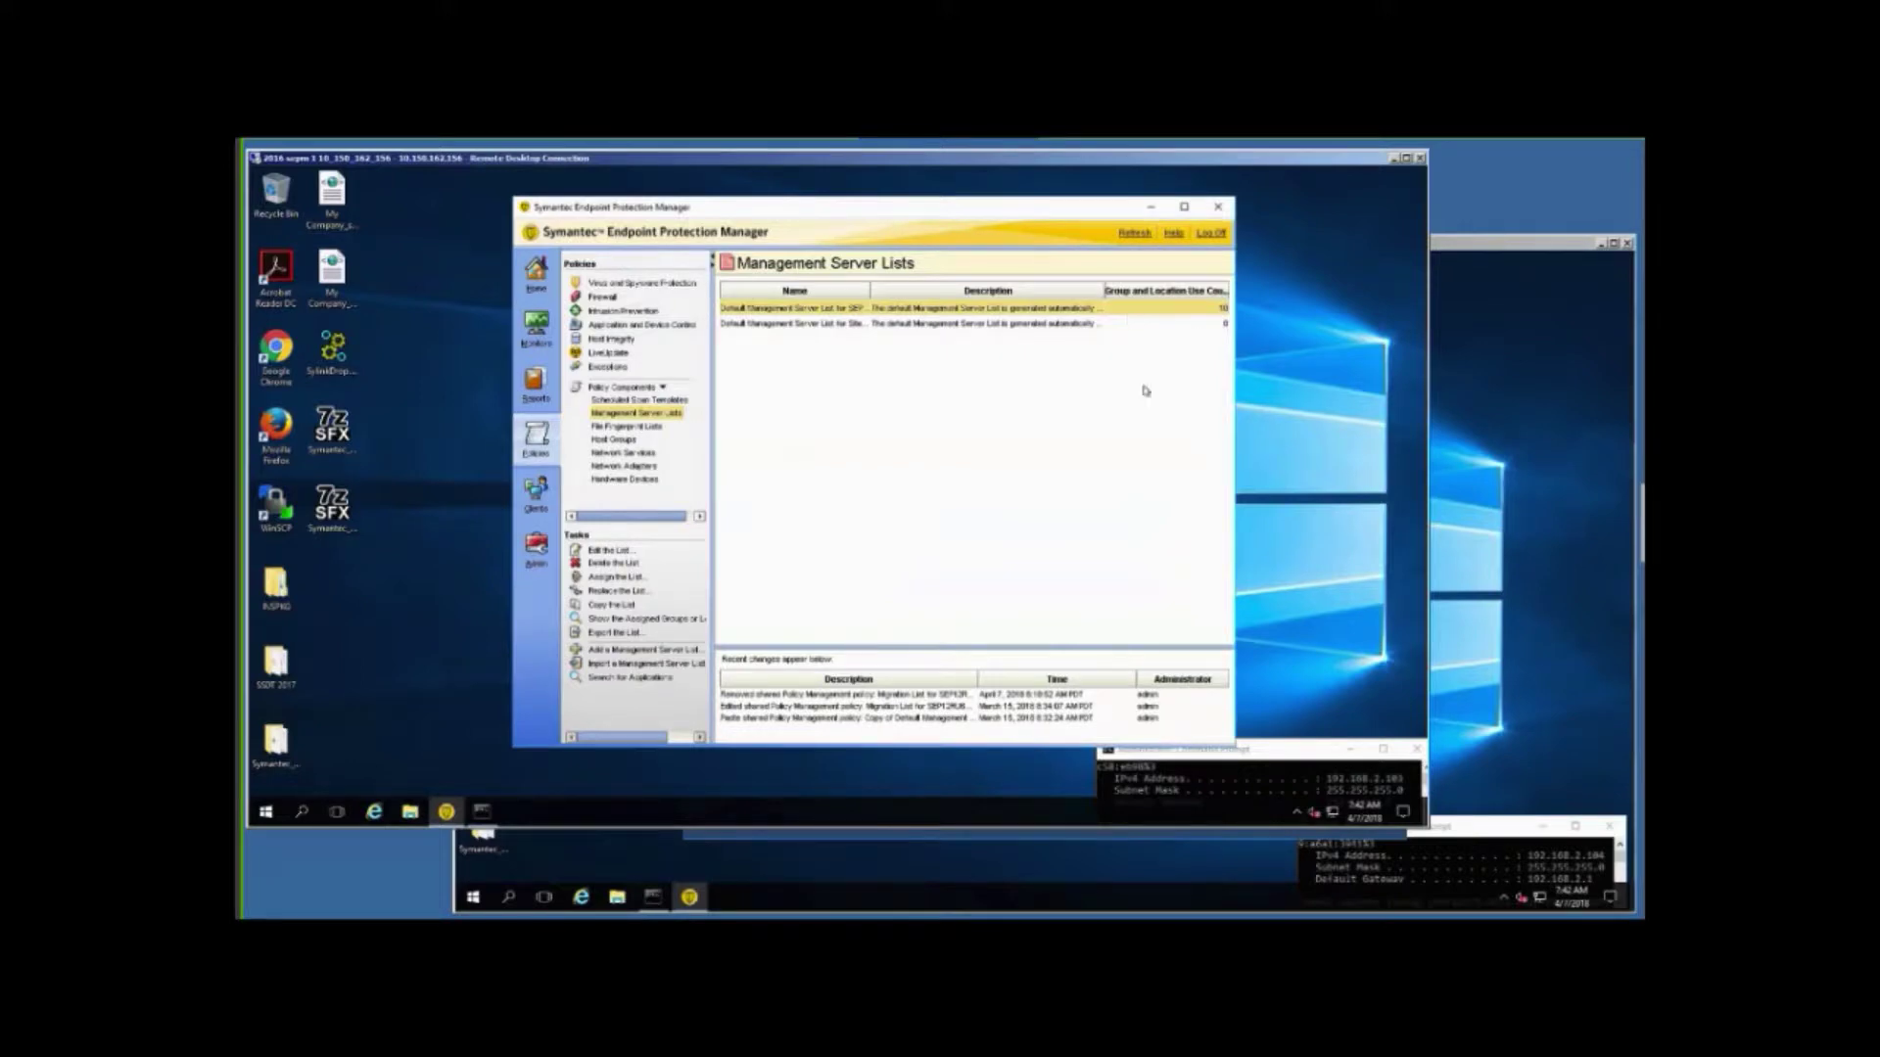
pyautogui.click(1534, 613)
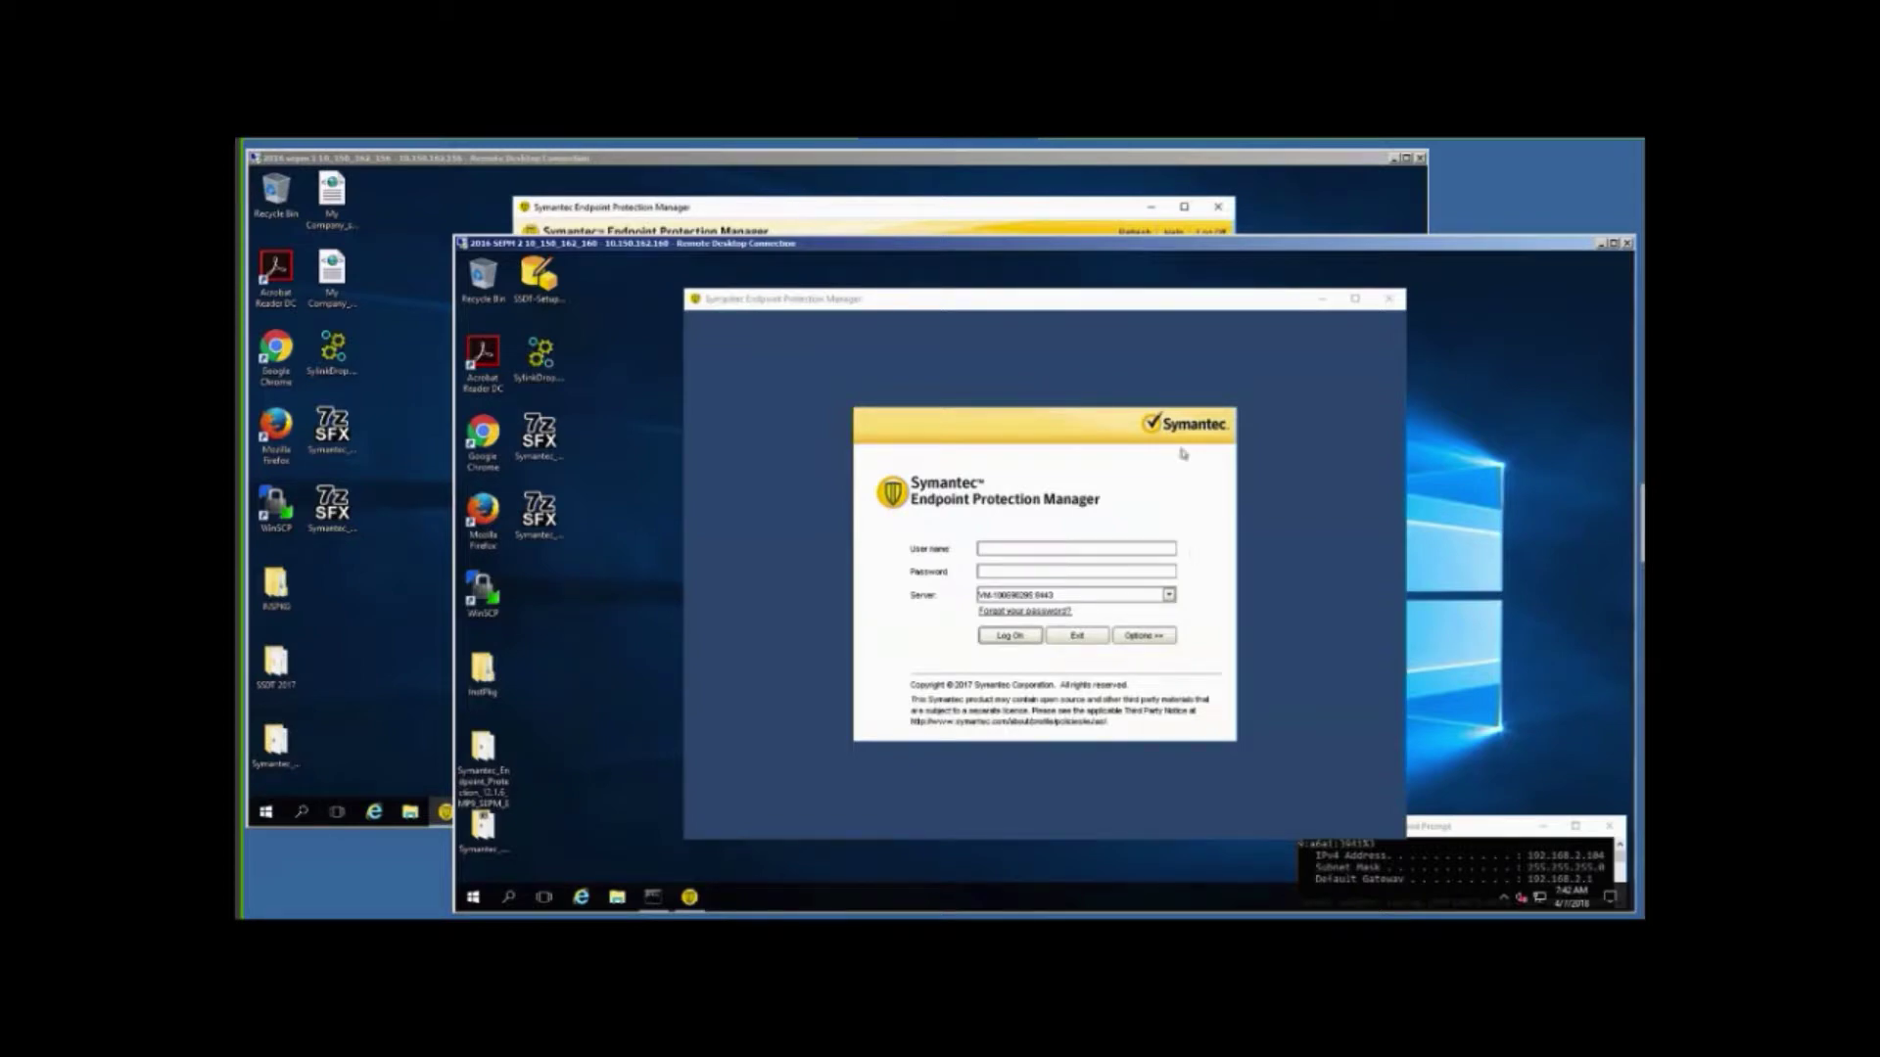
# Log on to the second console as admin with its password and close the Welcome screen.
pyautogui.click(1053, 549)
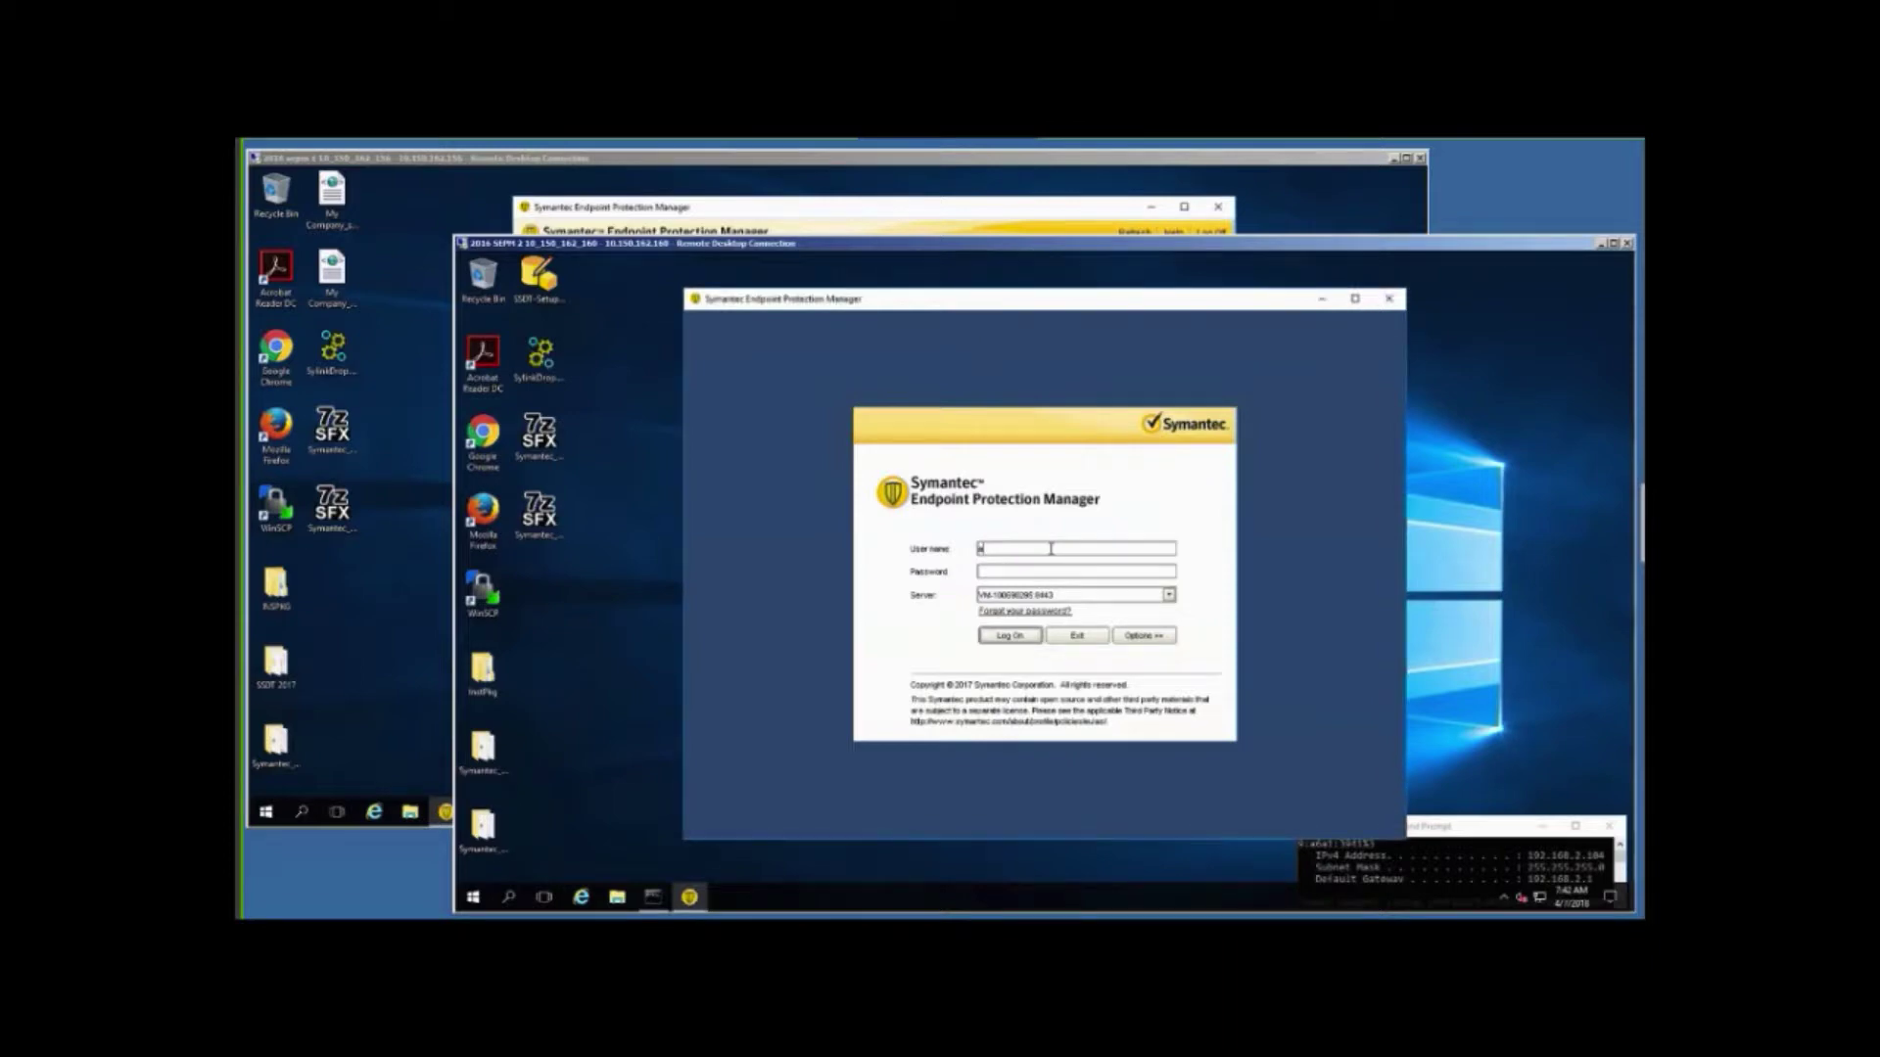
pyautogui.write('admin')
pyautogui.press('Tab')
pyautogui.write('****')
pyautogui.press('Return')
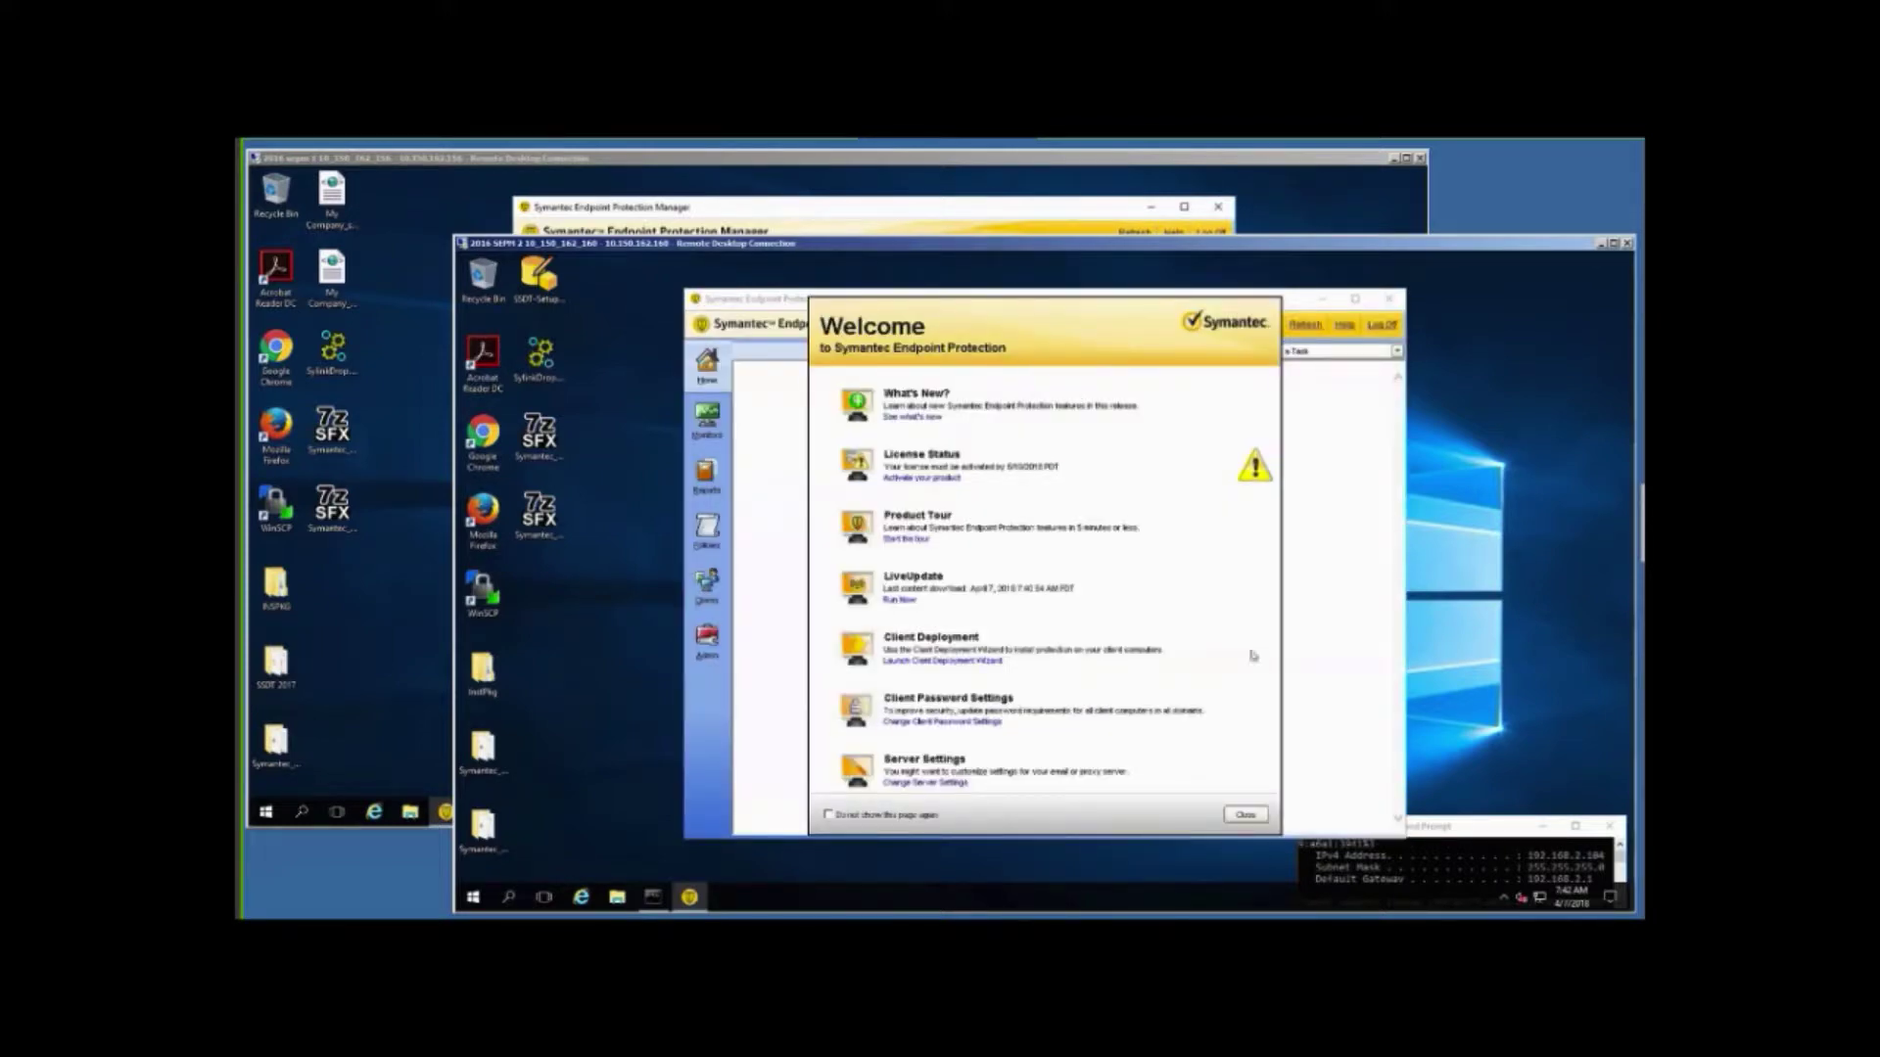
pyautogui.click(1235, 818)
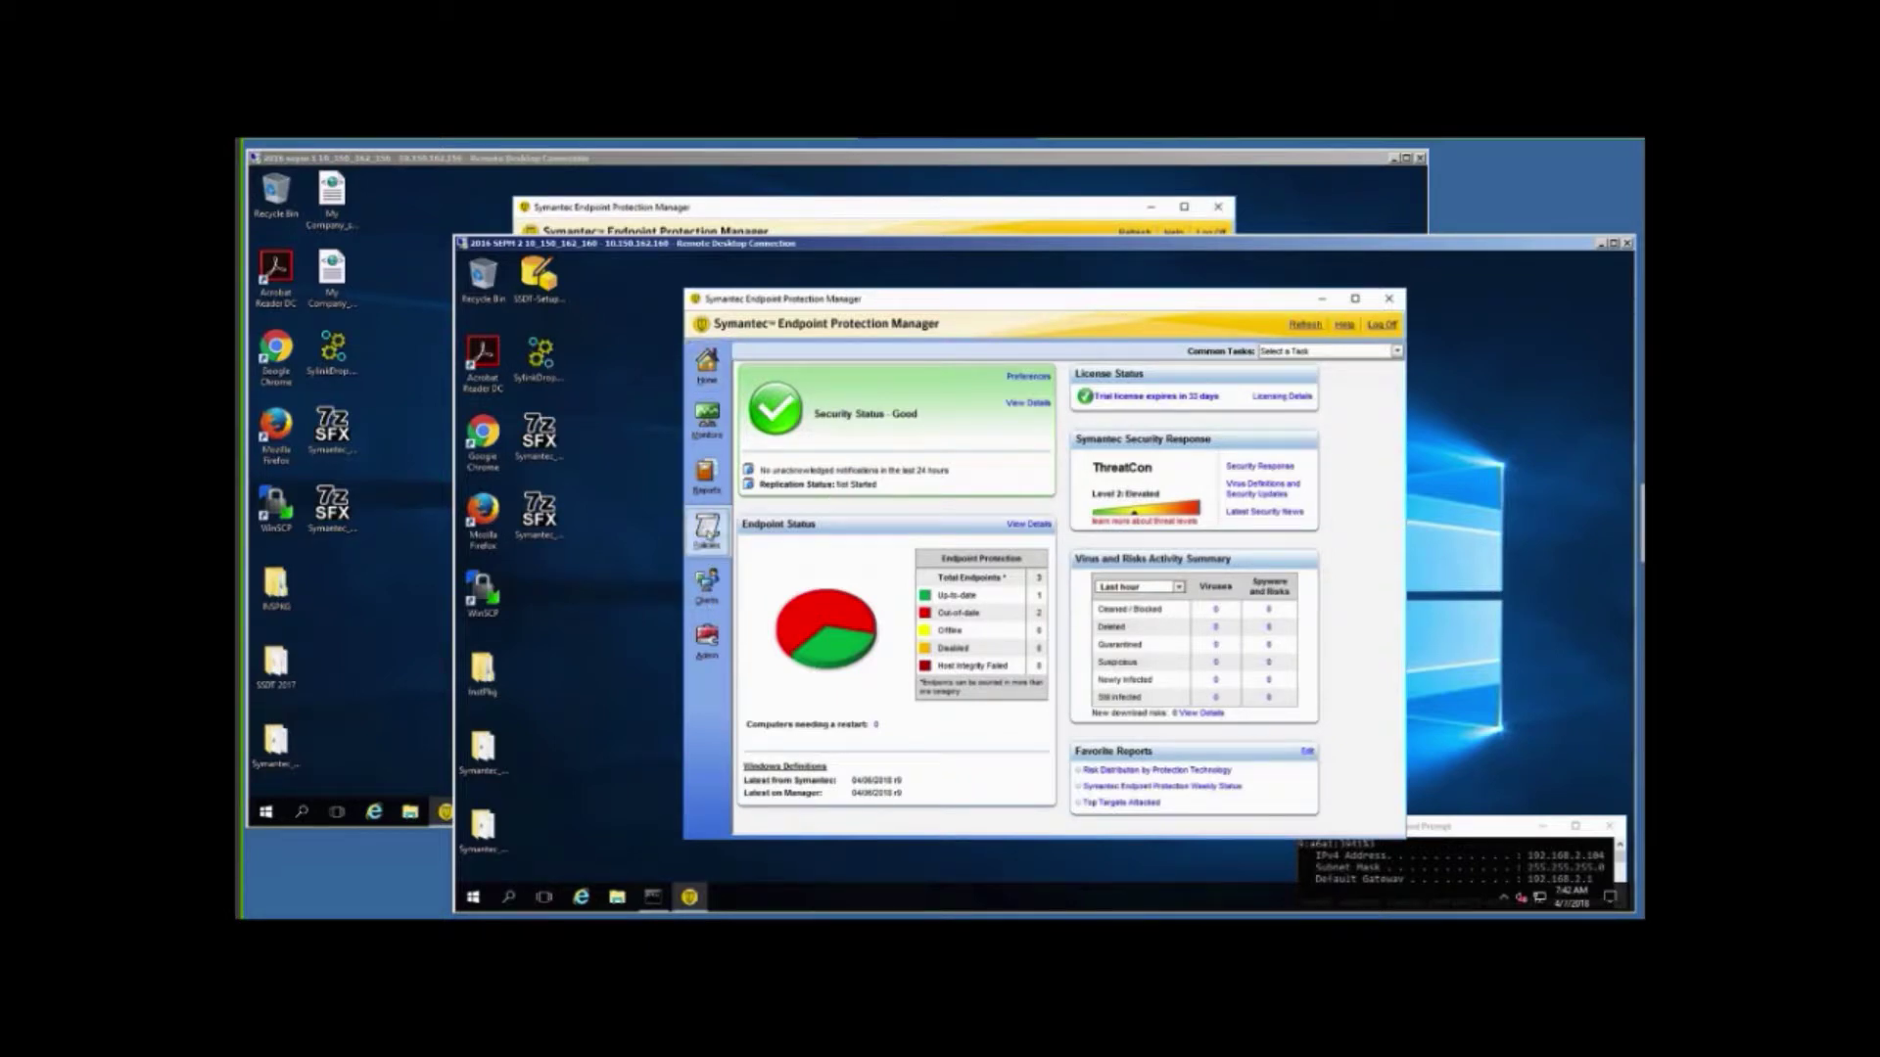
# Open Policies > Policy Components > Management Server Lists and review the first default list unchanged.
pyautogui.click(709, 529)
pyautogui.click(835, 479)
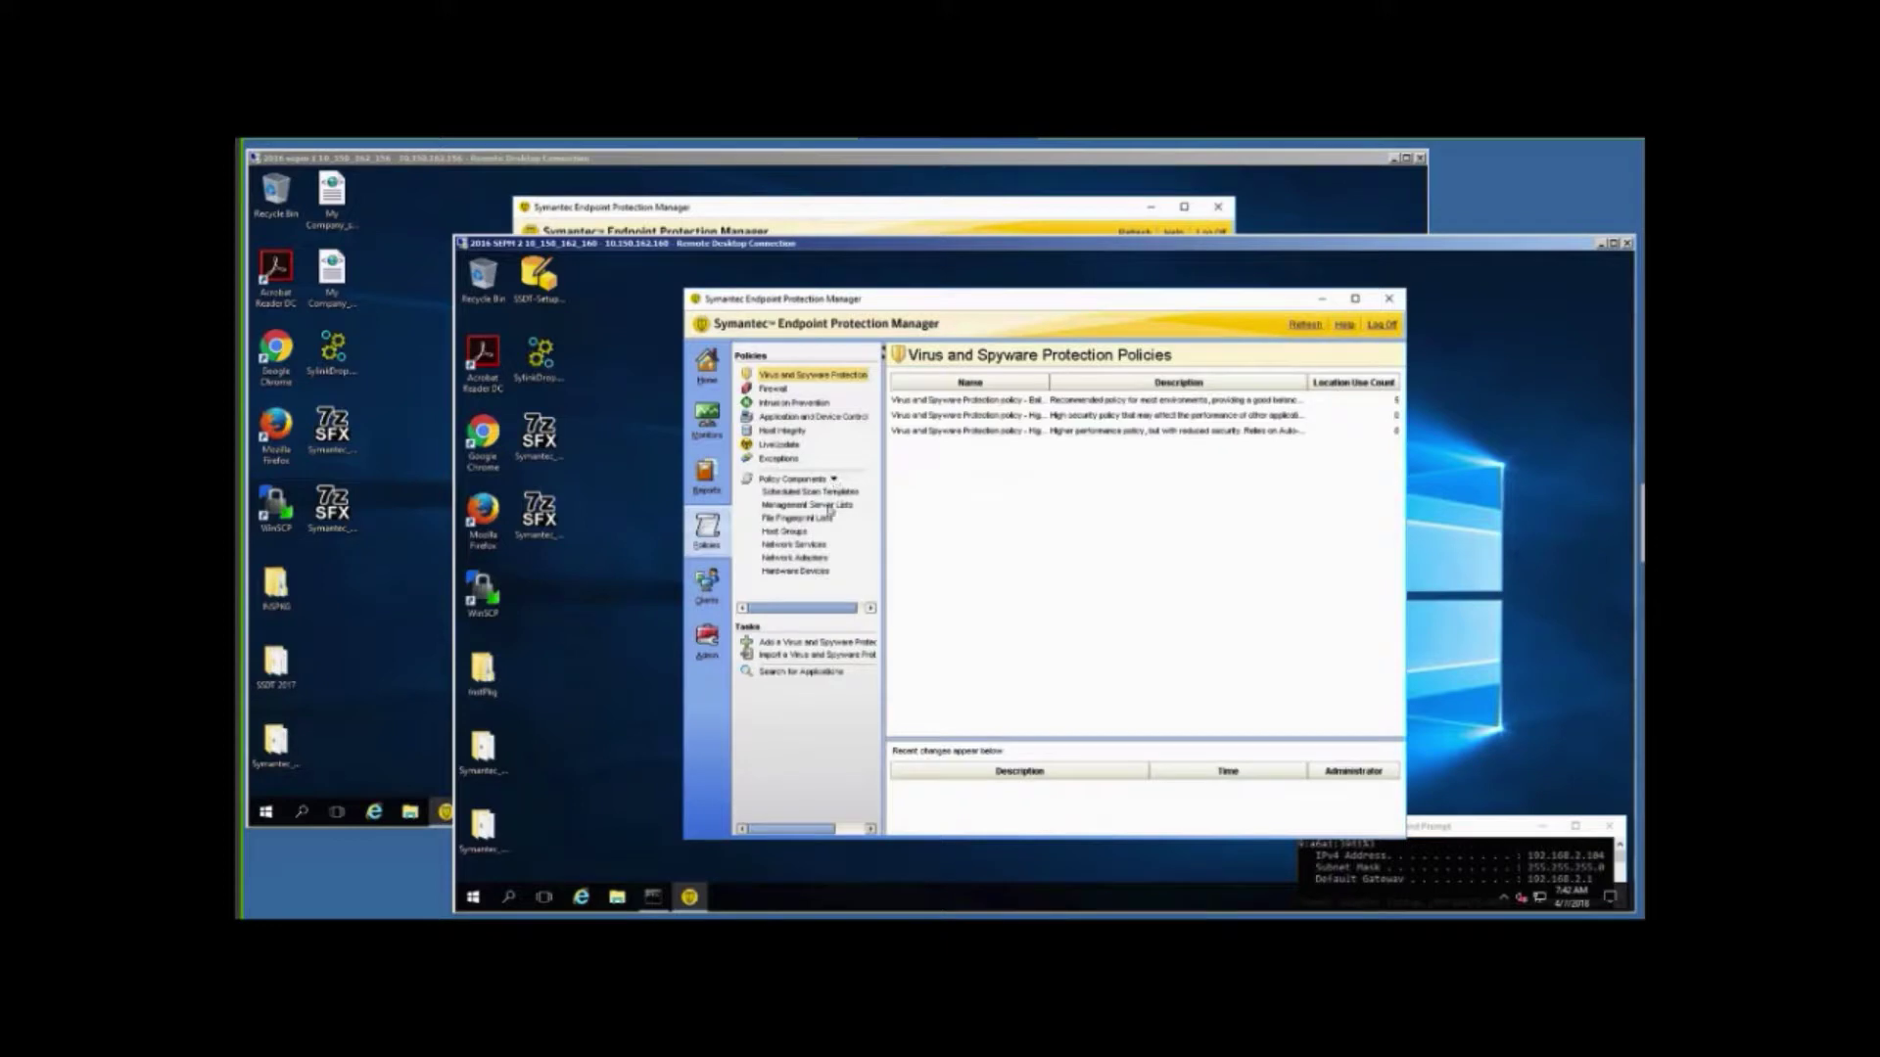
pyautogui.click(833, 506)
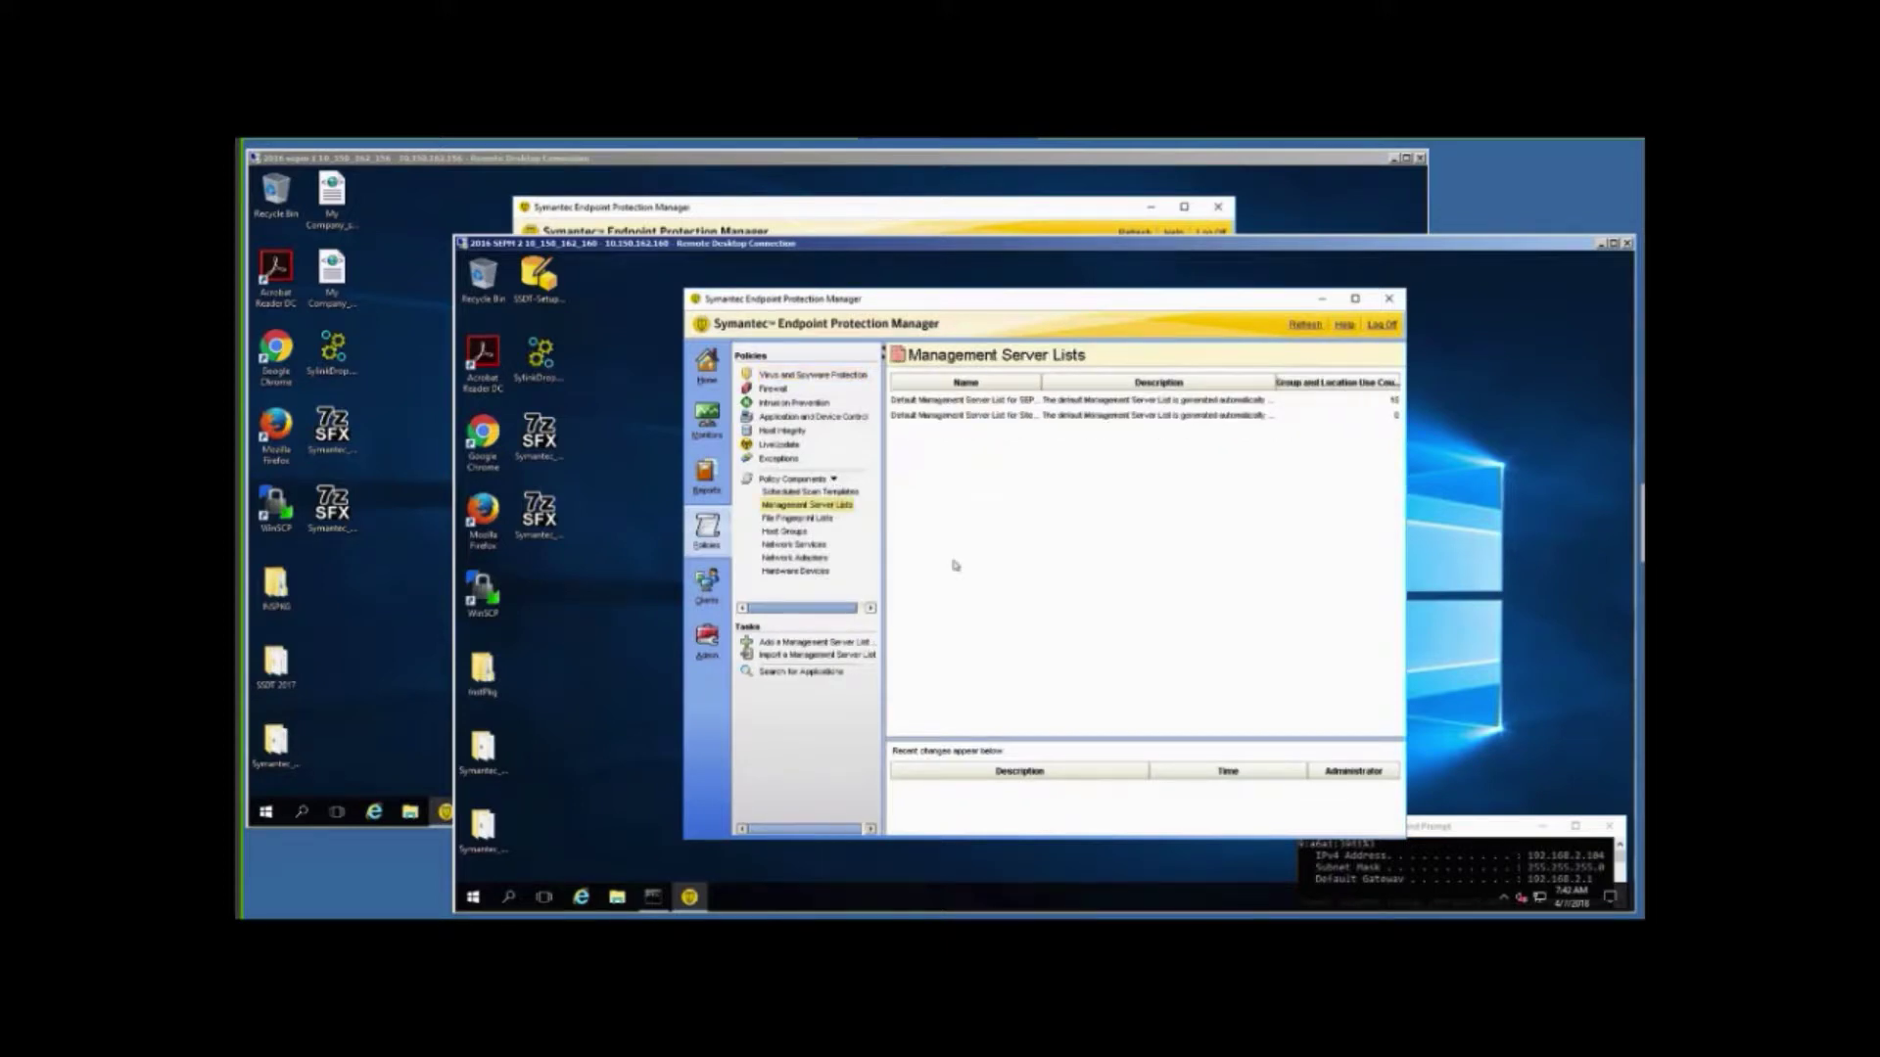
pyautogui.click(918, 402)
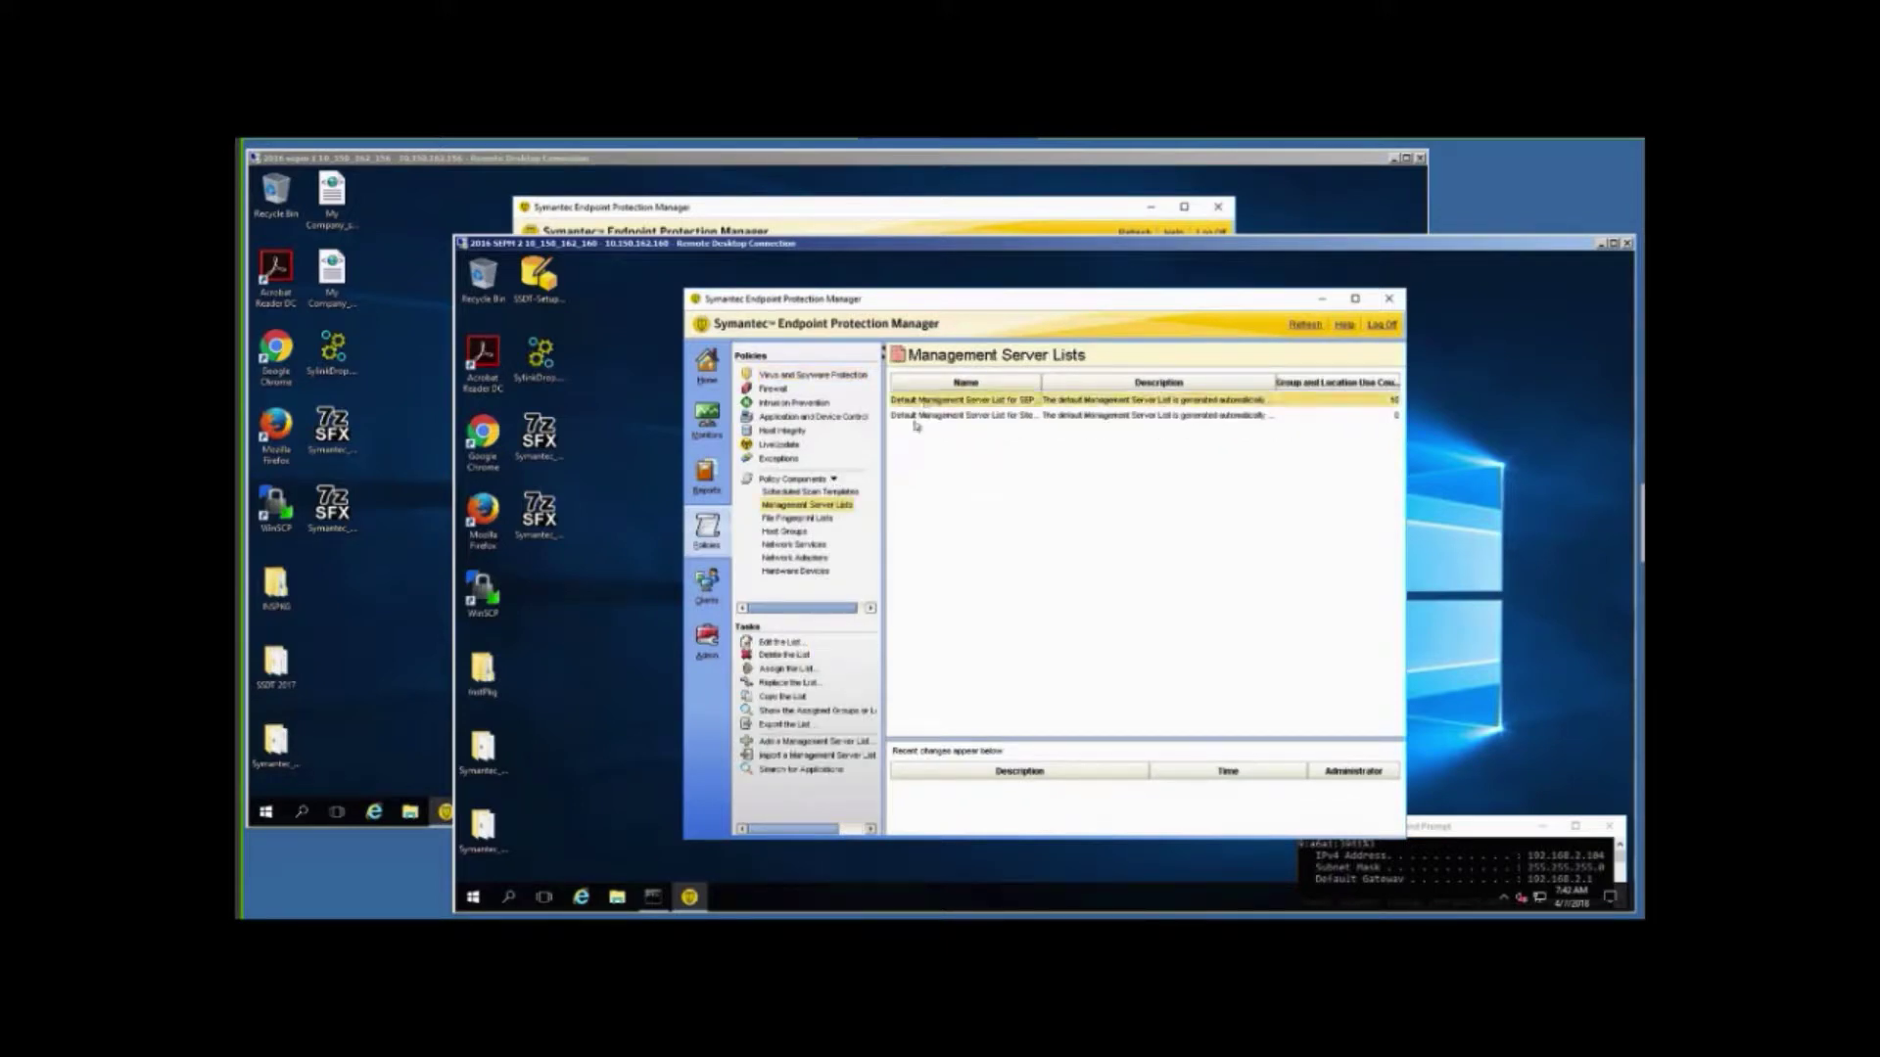
pyautogui.click(779, 643)
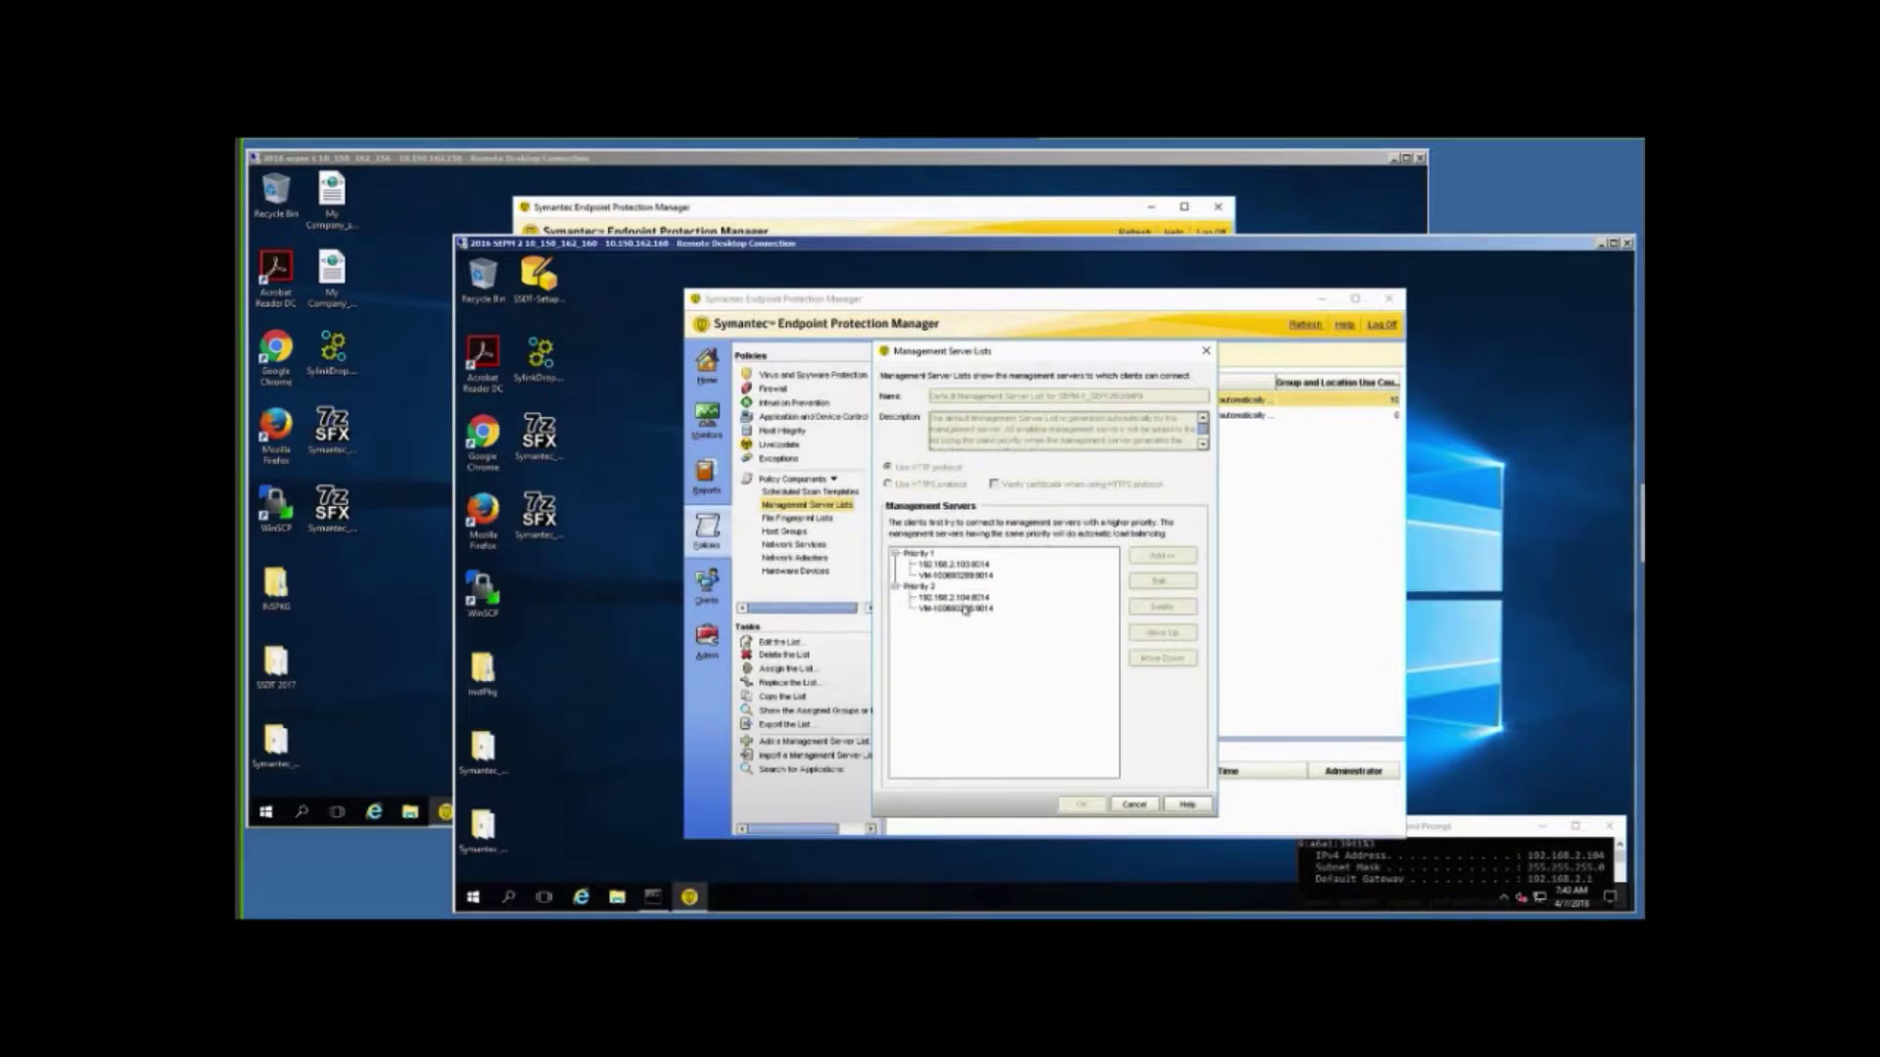
pyautogui.click(1134, 804)
# Review the second default server list without changes, then go to the Clients page.
pyautogui.click(932, 416)
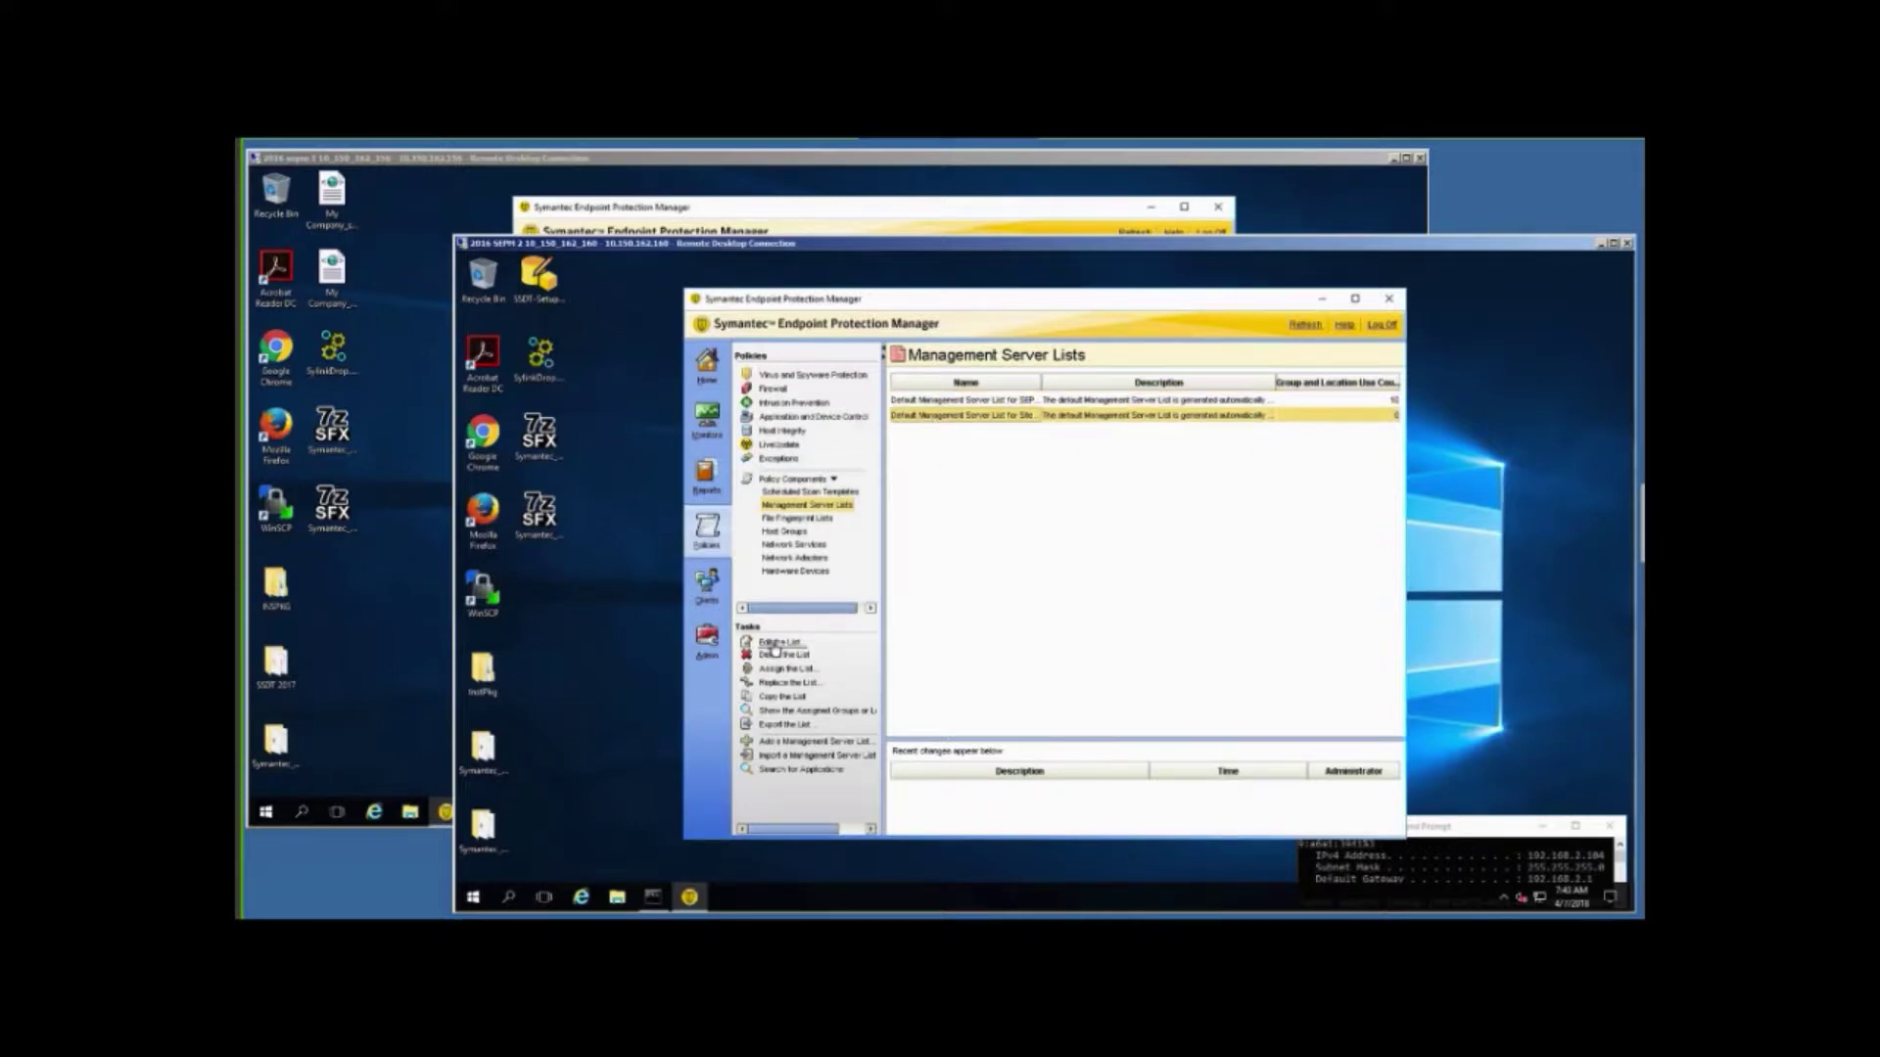
pyautogui.click(776, 644)
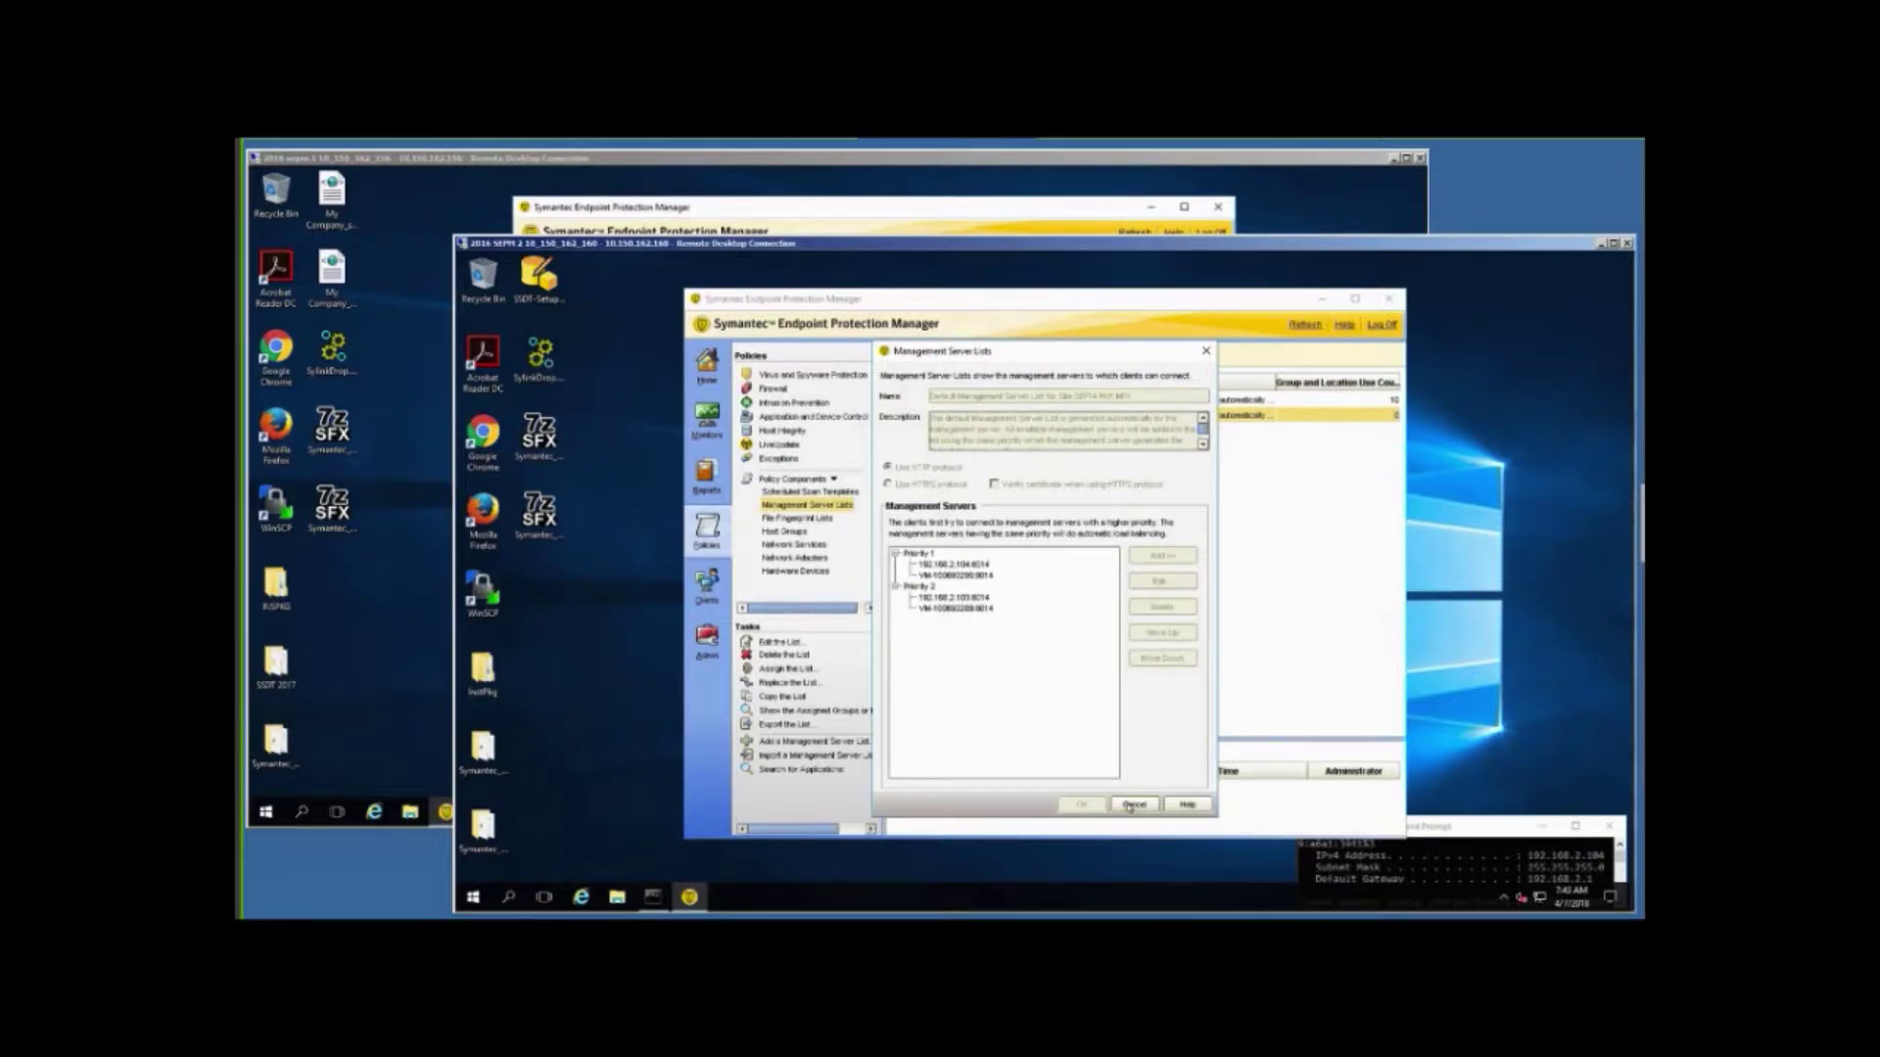
pyautogui.click(1131, 806)
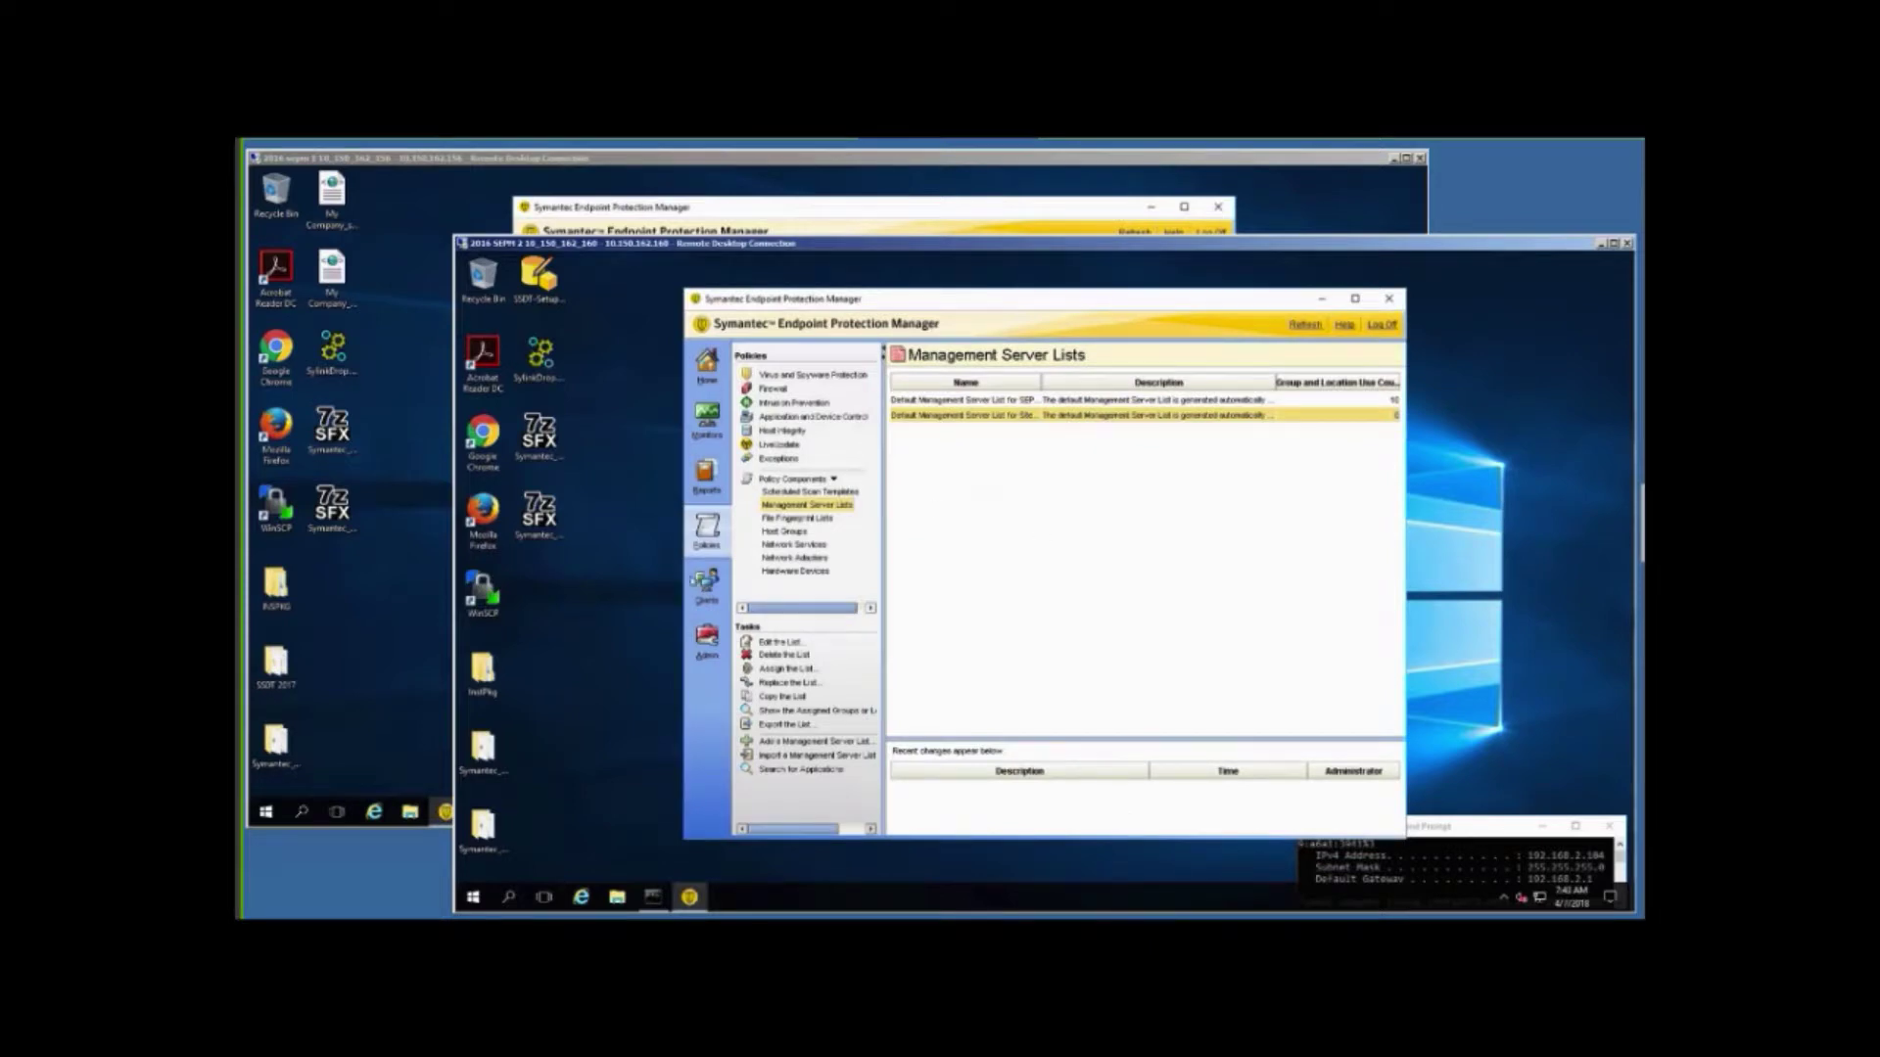
pyautogui.click(701, 585)
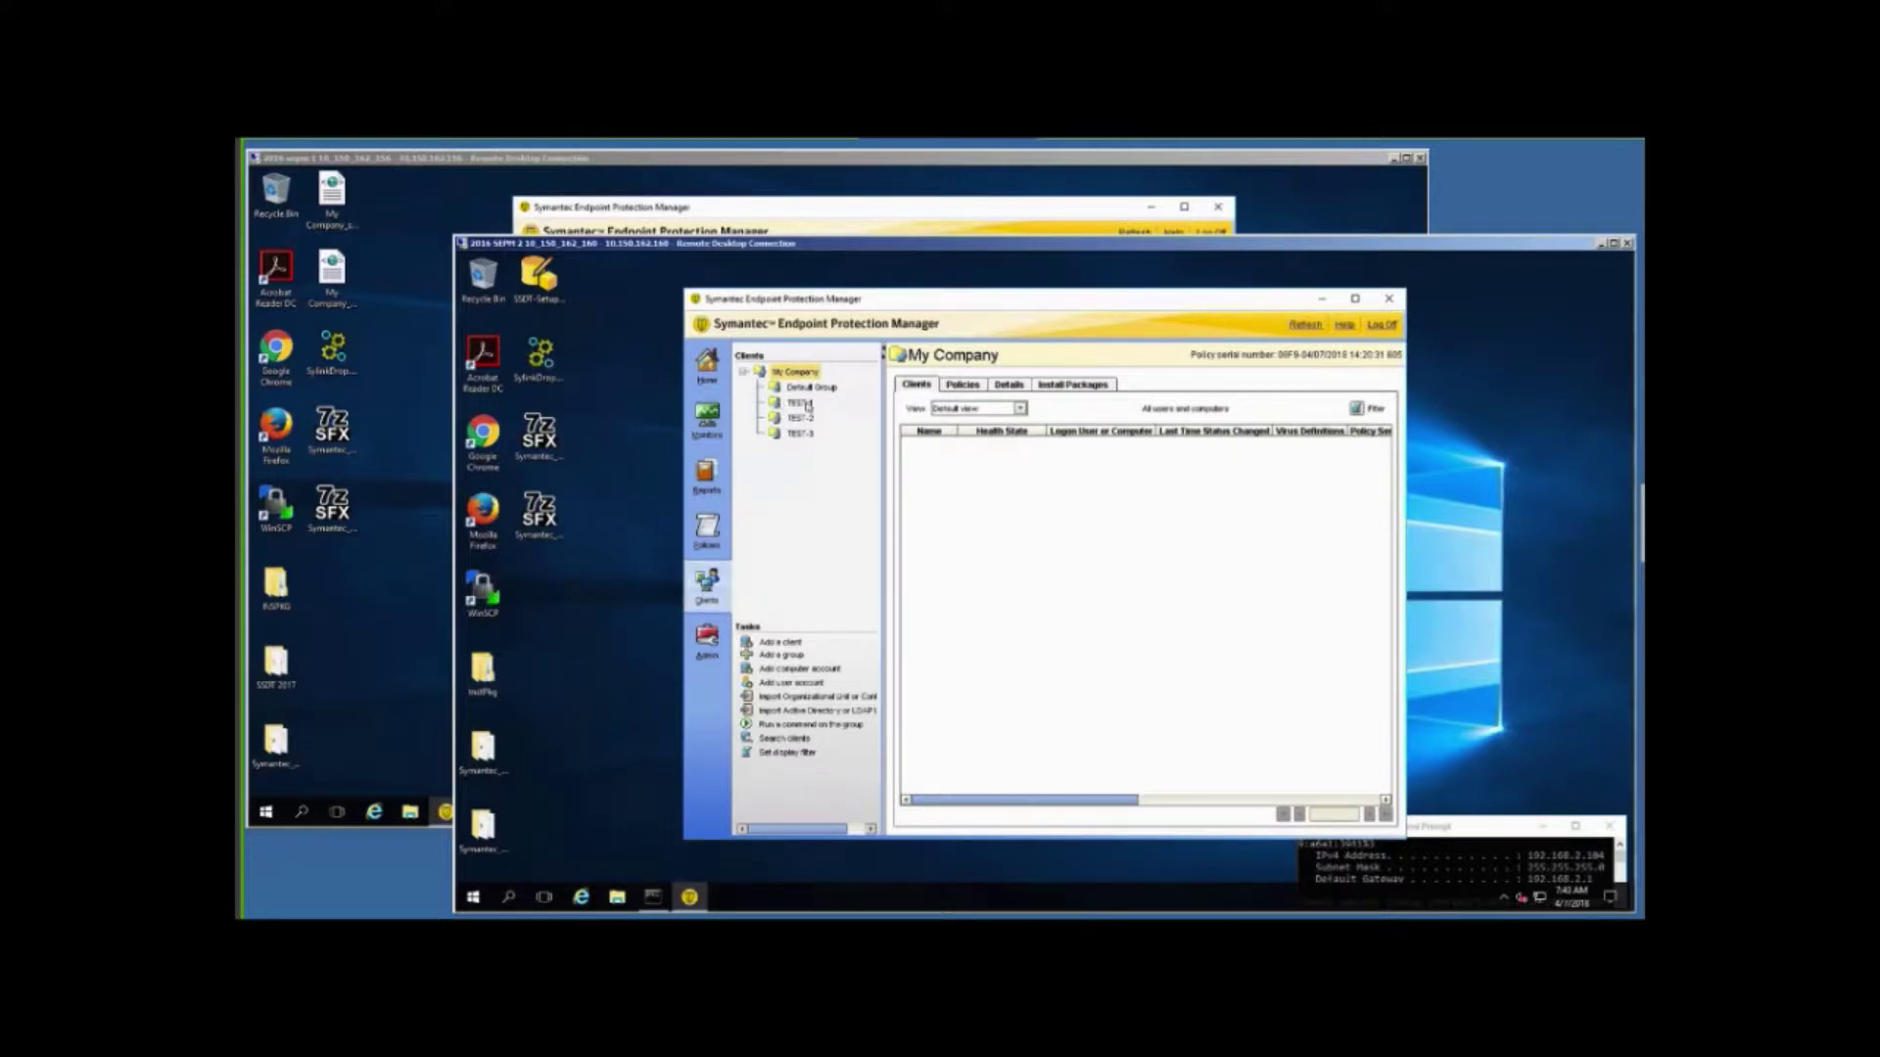
# View the client lists of groups TEST-1, TEST-2 and TEST-3 across both server consoles.
pyautogui.click(800, 403)
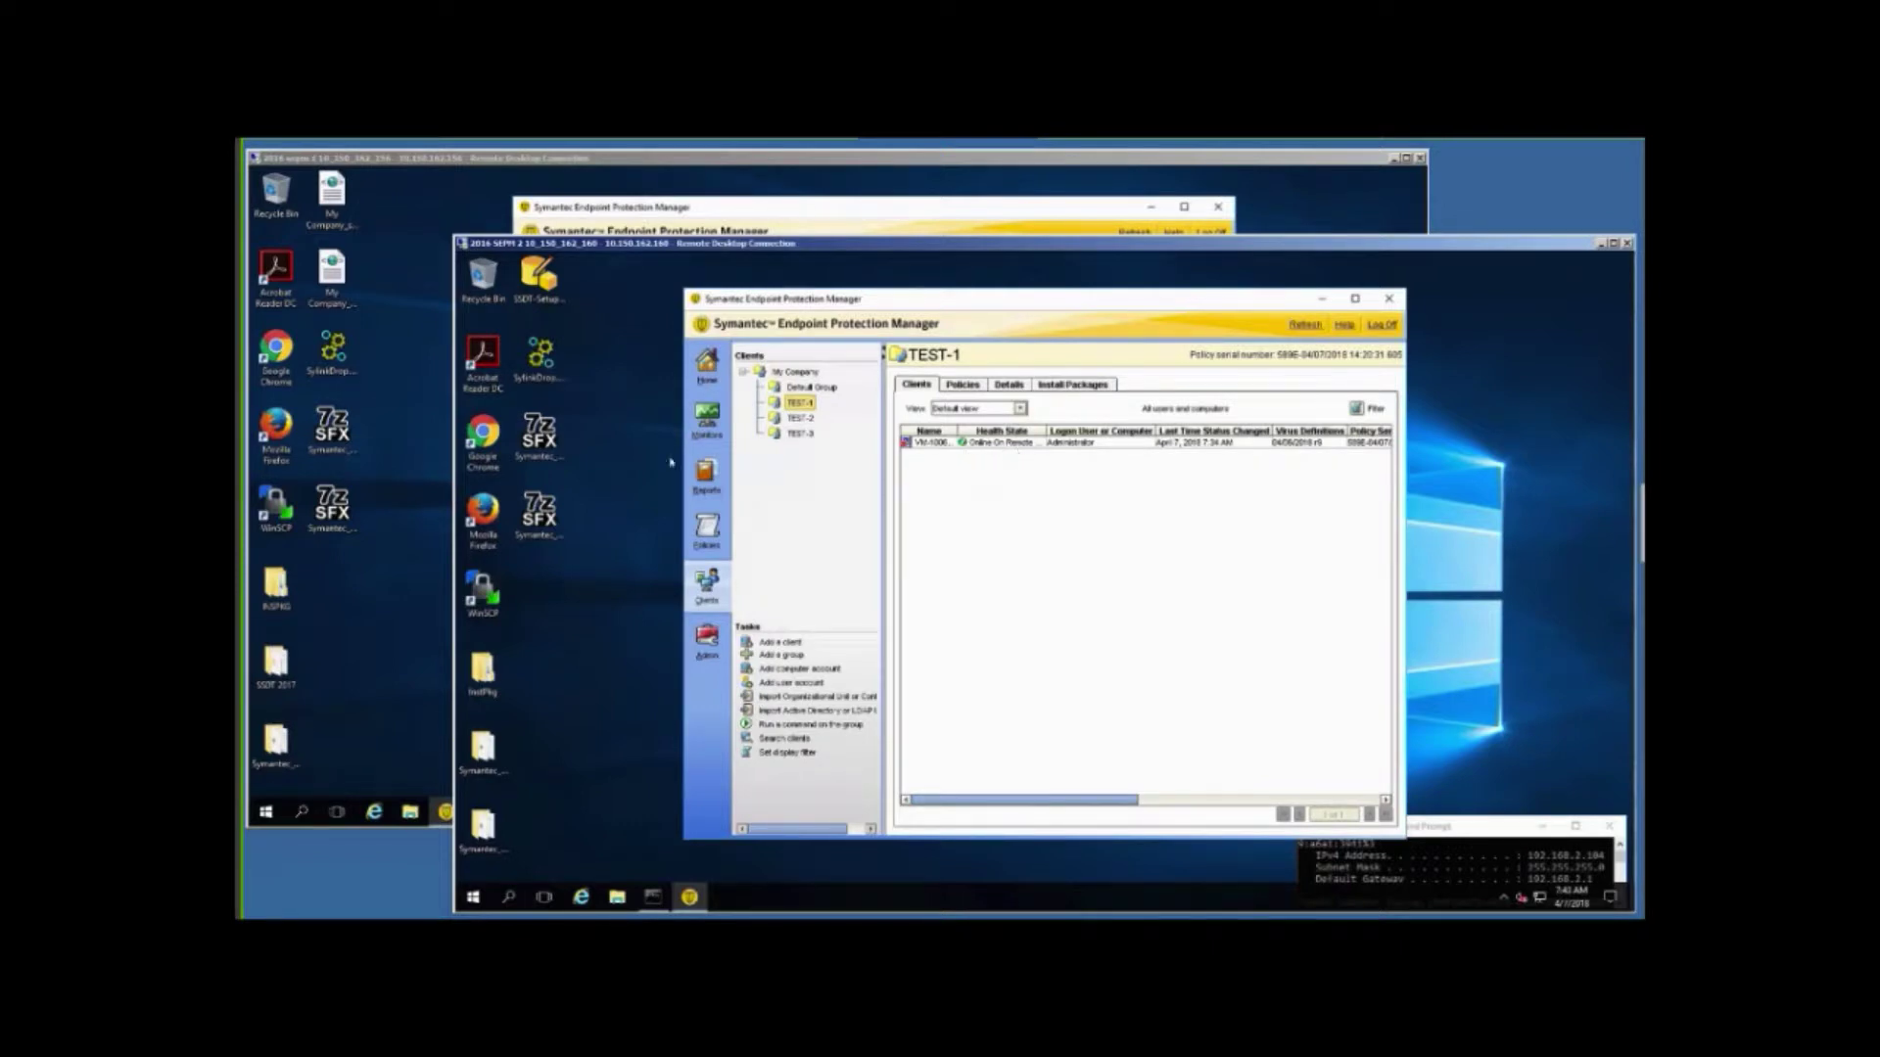
pyautogui.click(416, 220)
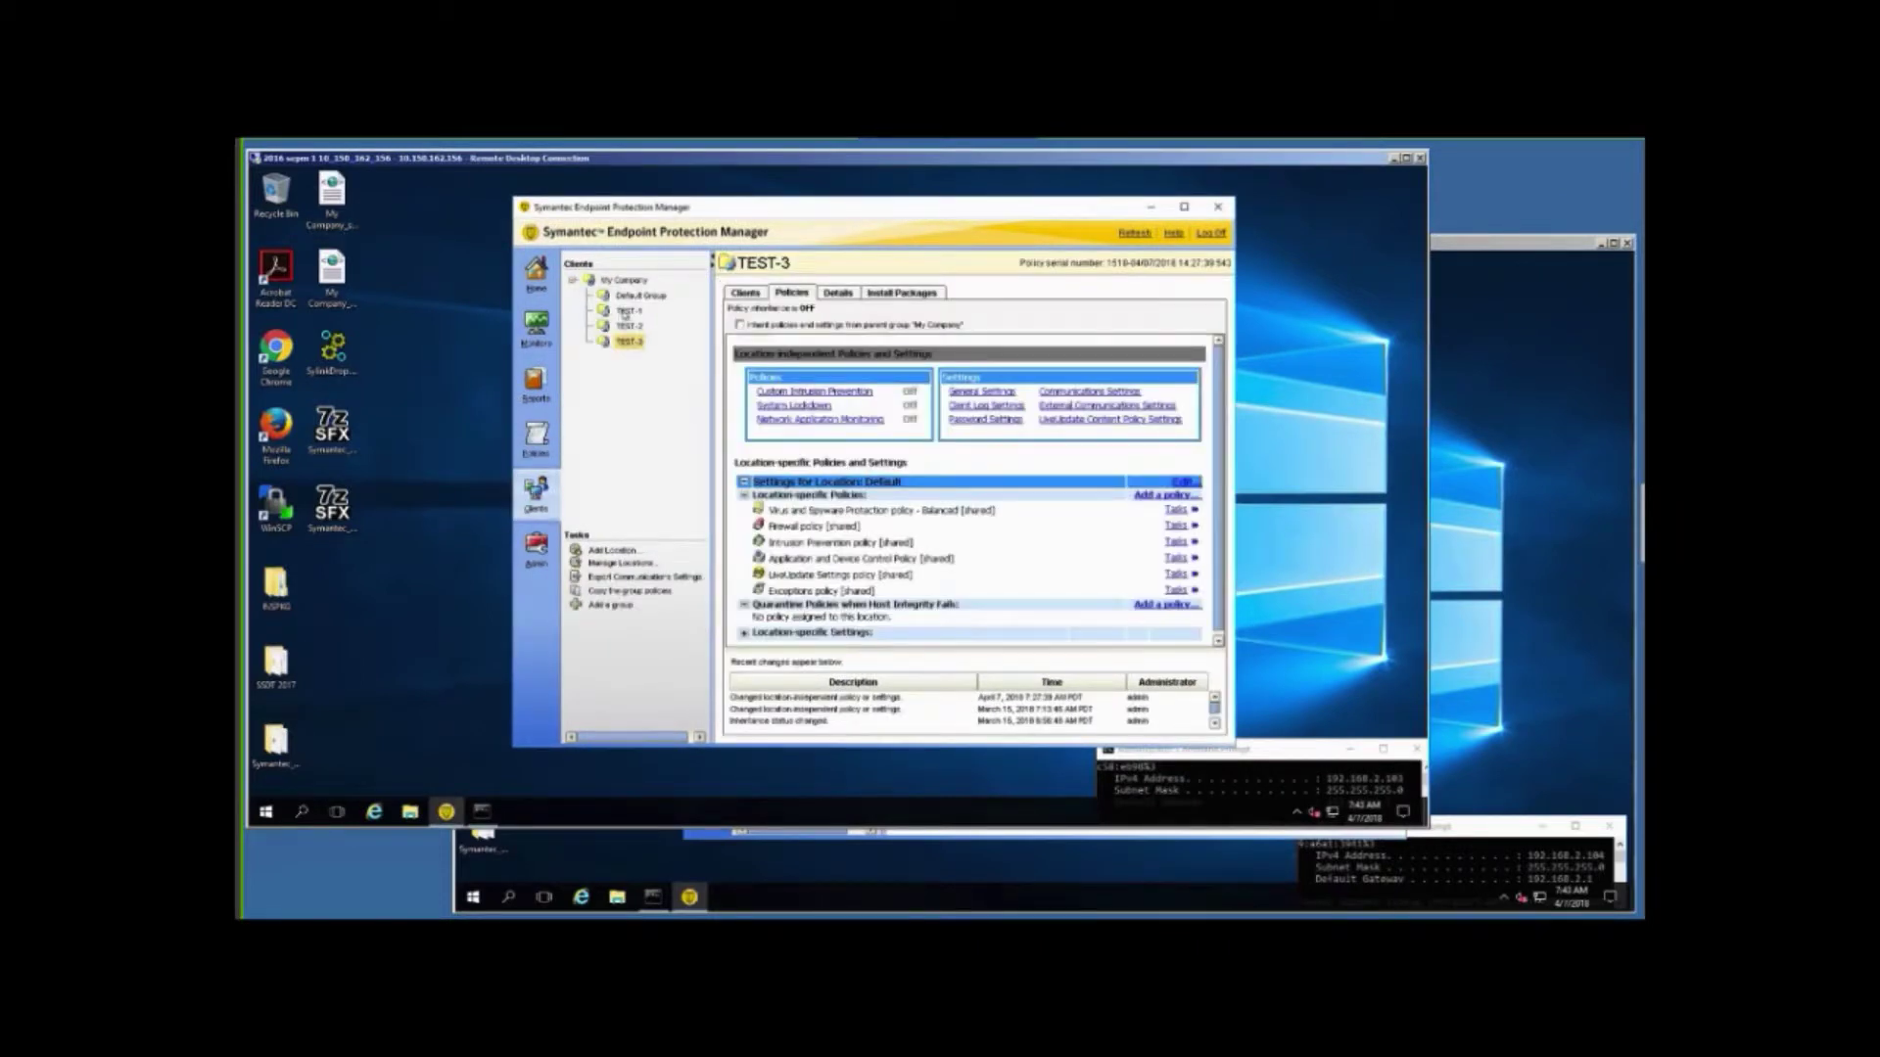
pyautogui.click(627, 312)
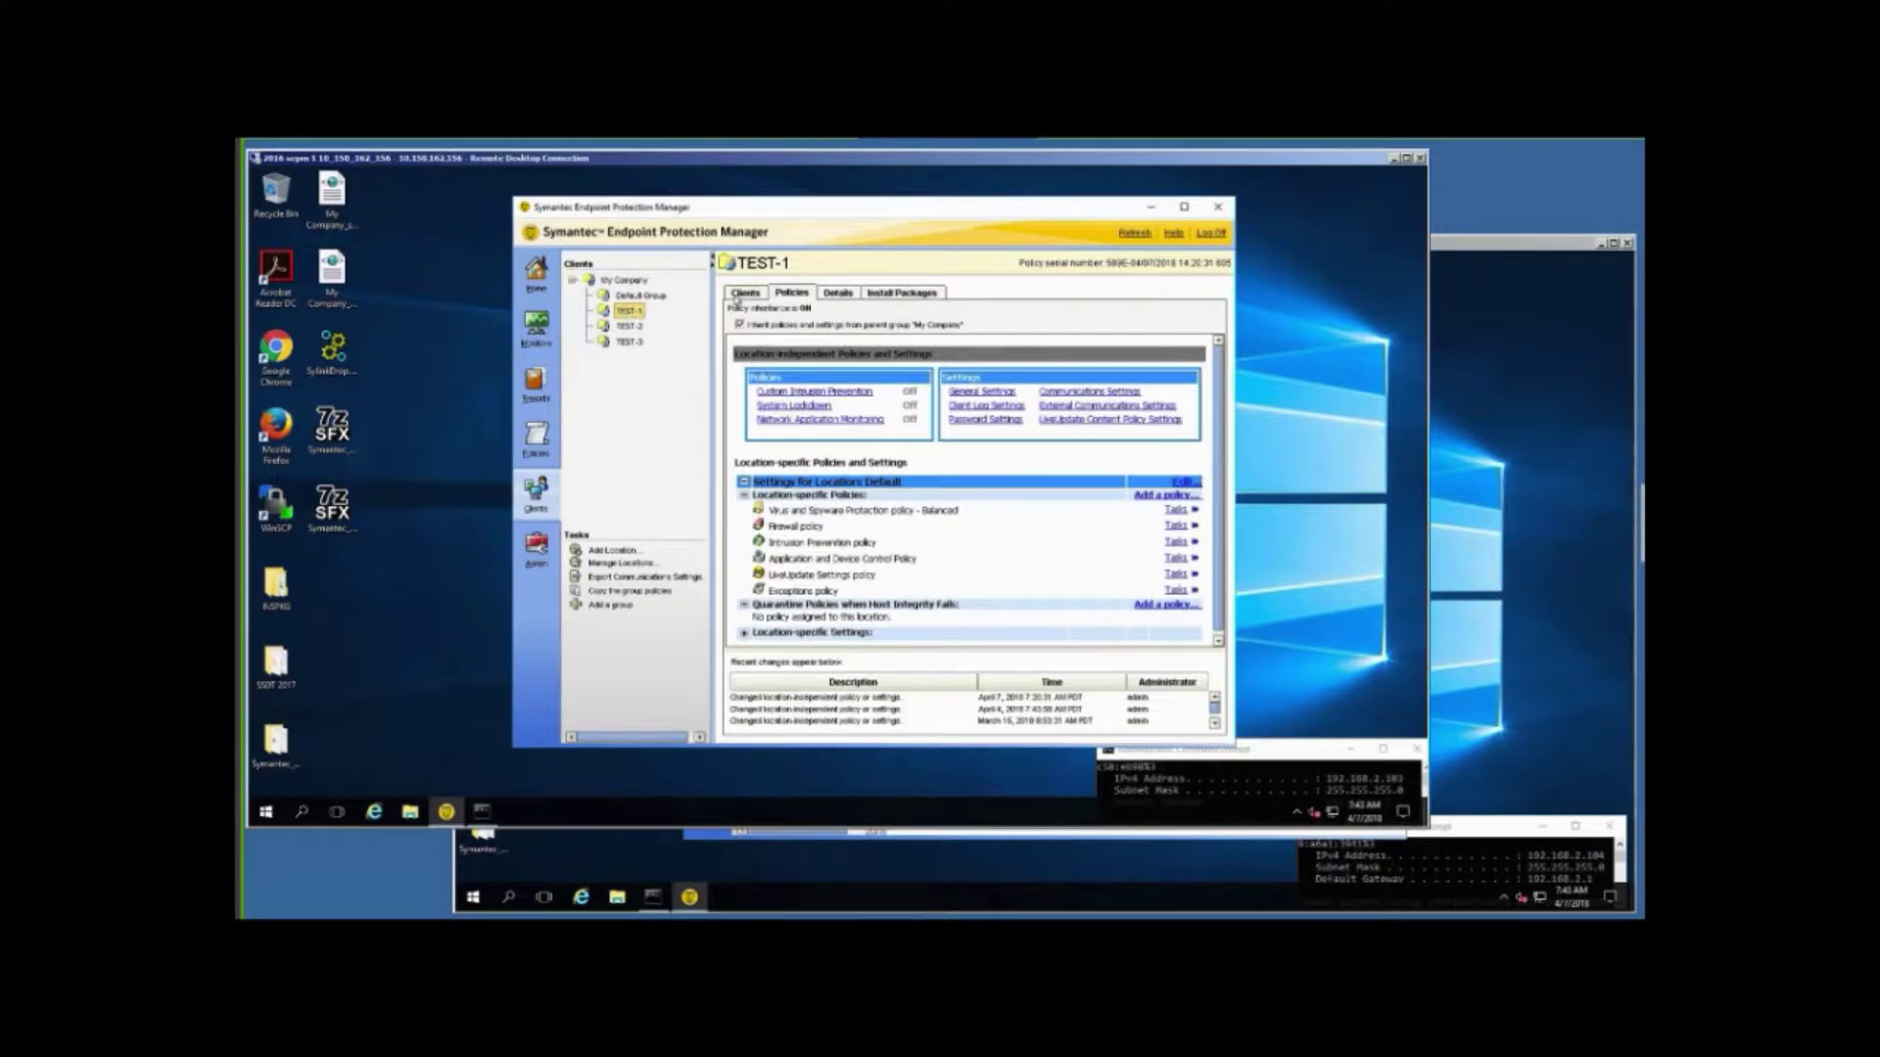
pyautogui.click(739, 294)
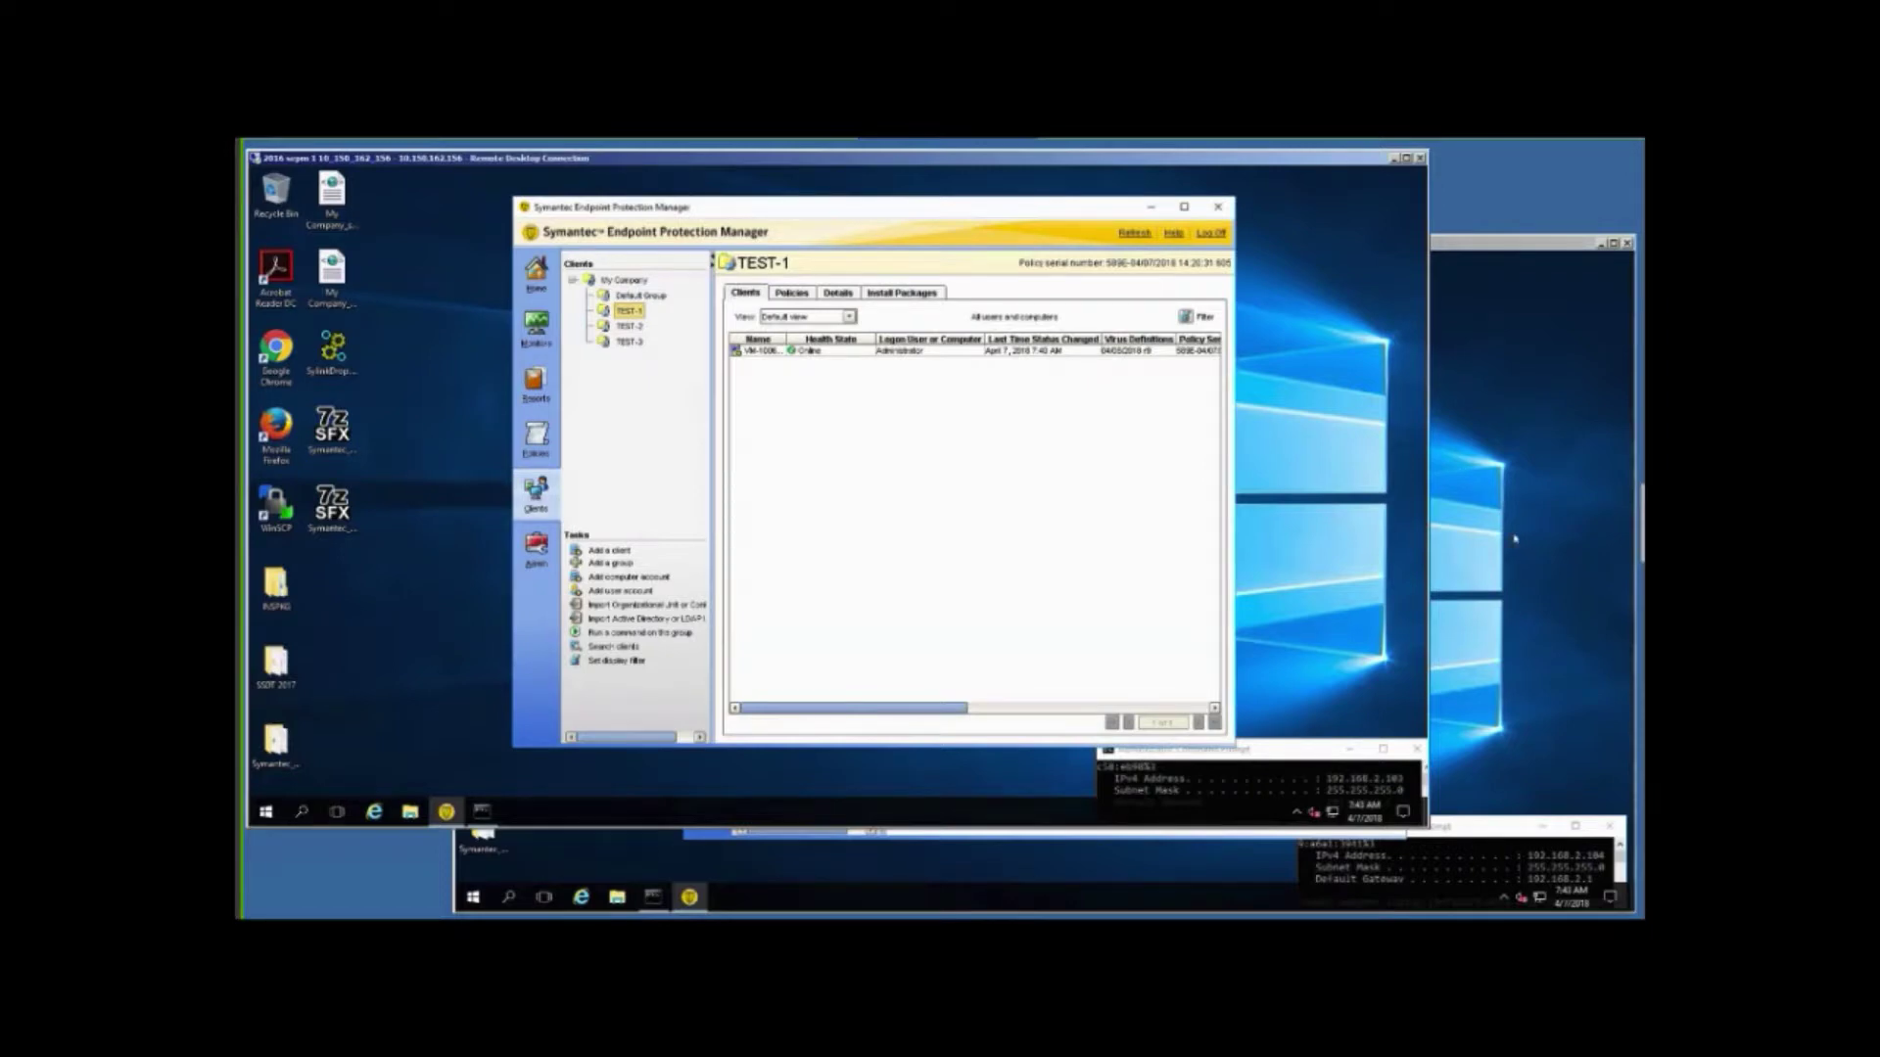
pyautogui.hotkey('alt', 'Tab')
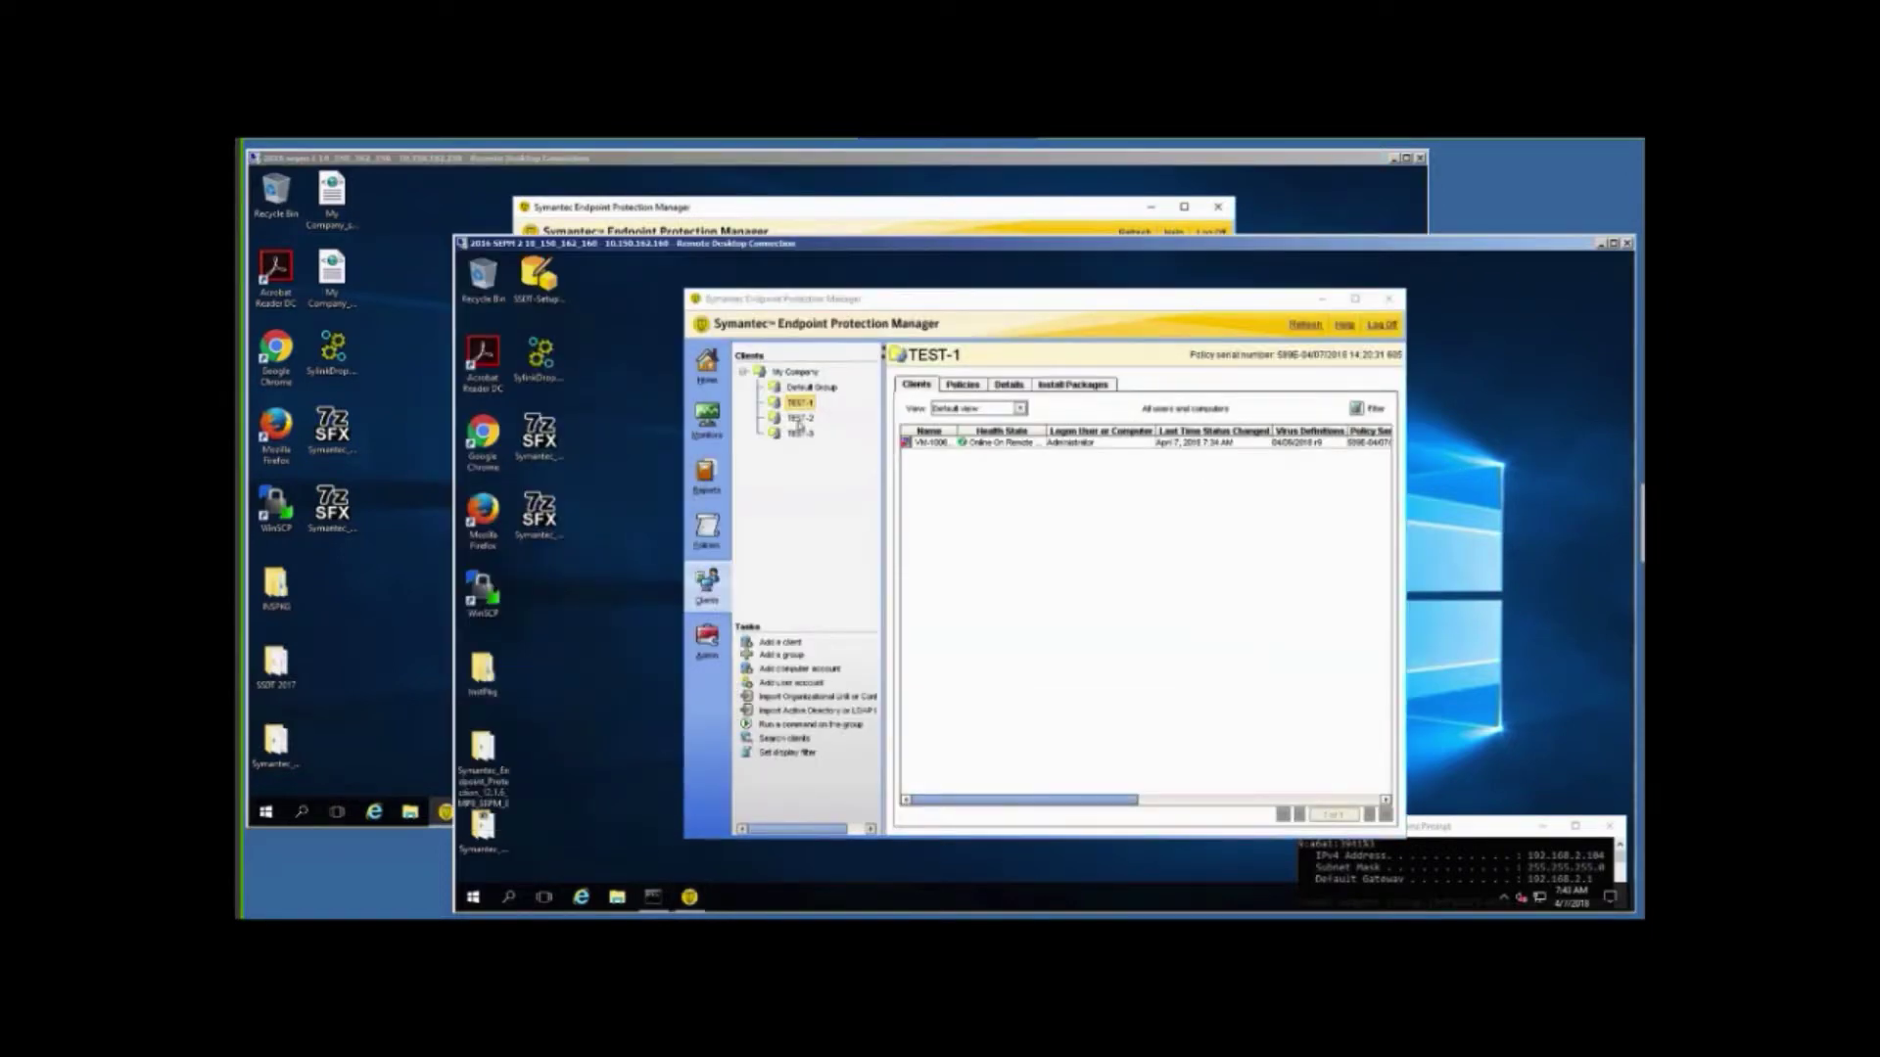
pyautogui.click(799, 418)
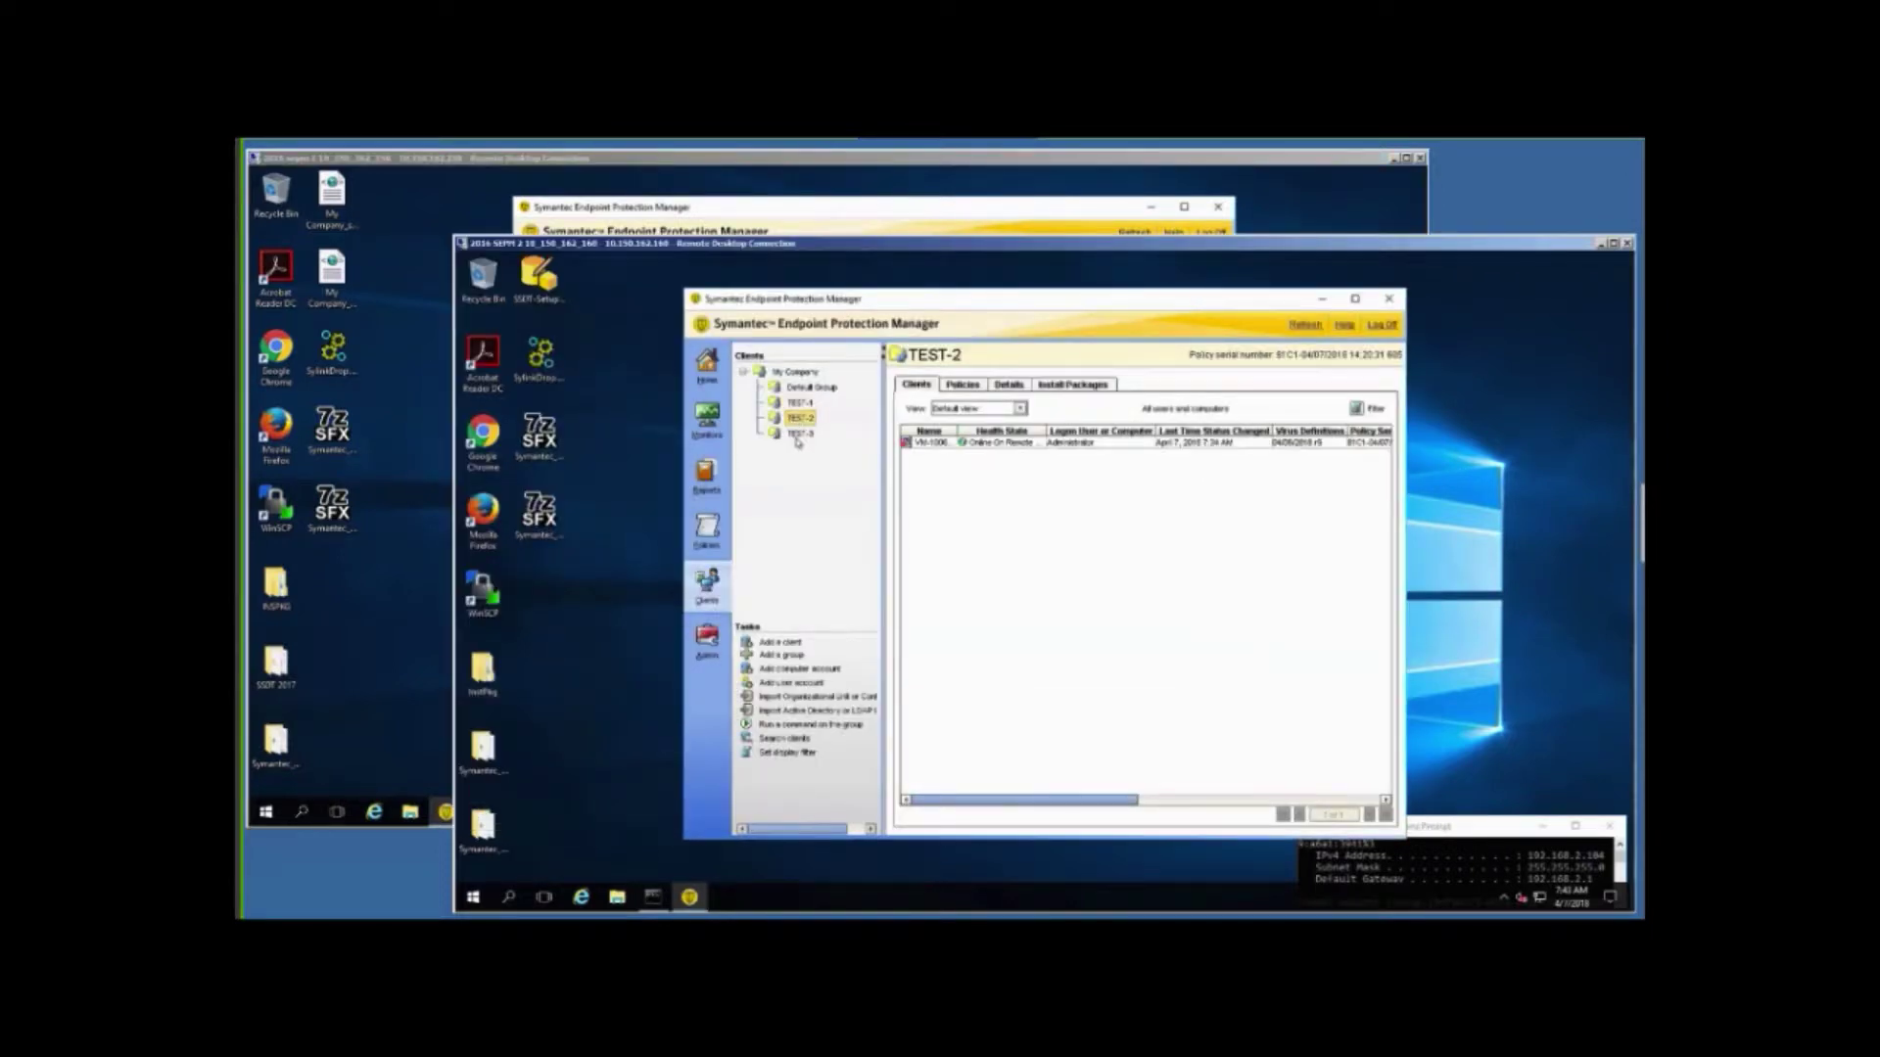
pyautogui.click(798, 435)
# Delete the second server's replication partner under Admin > Servers, then bring the first console forward.
pyautogui.click(700, 642)
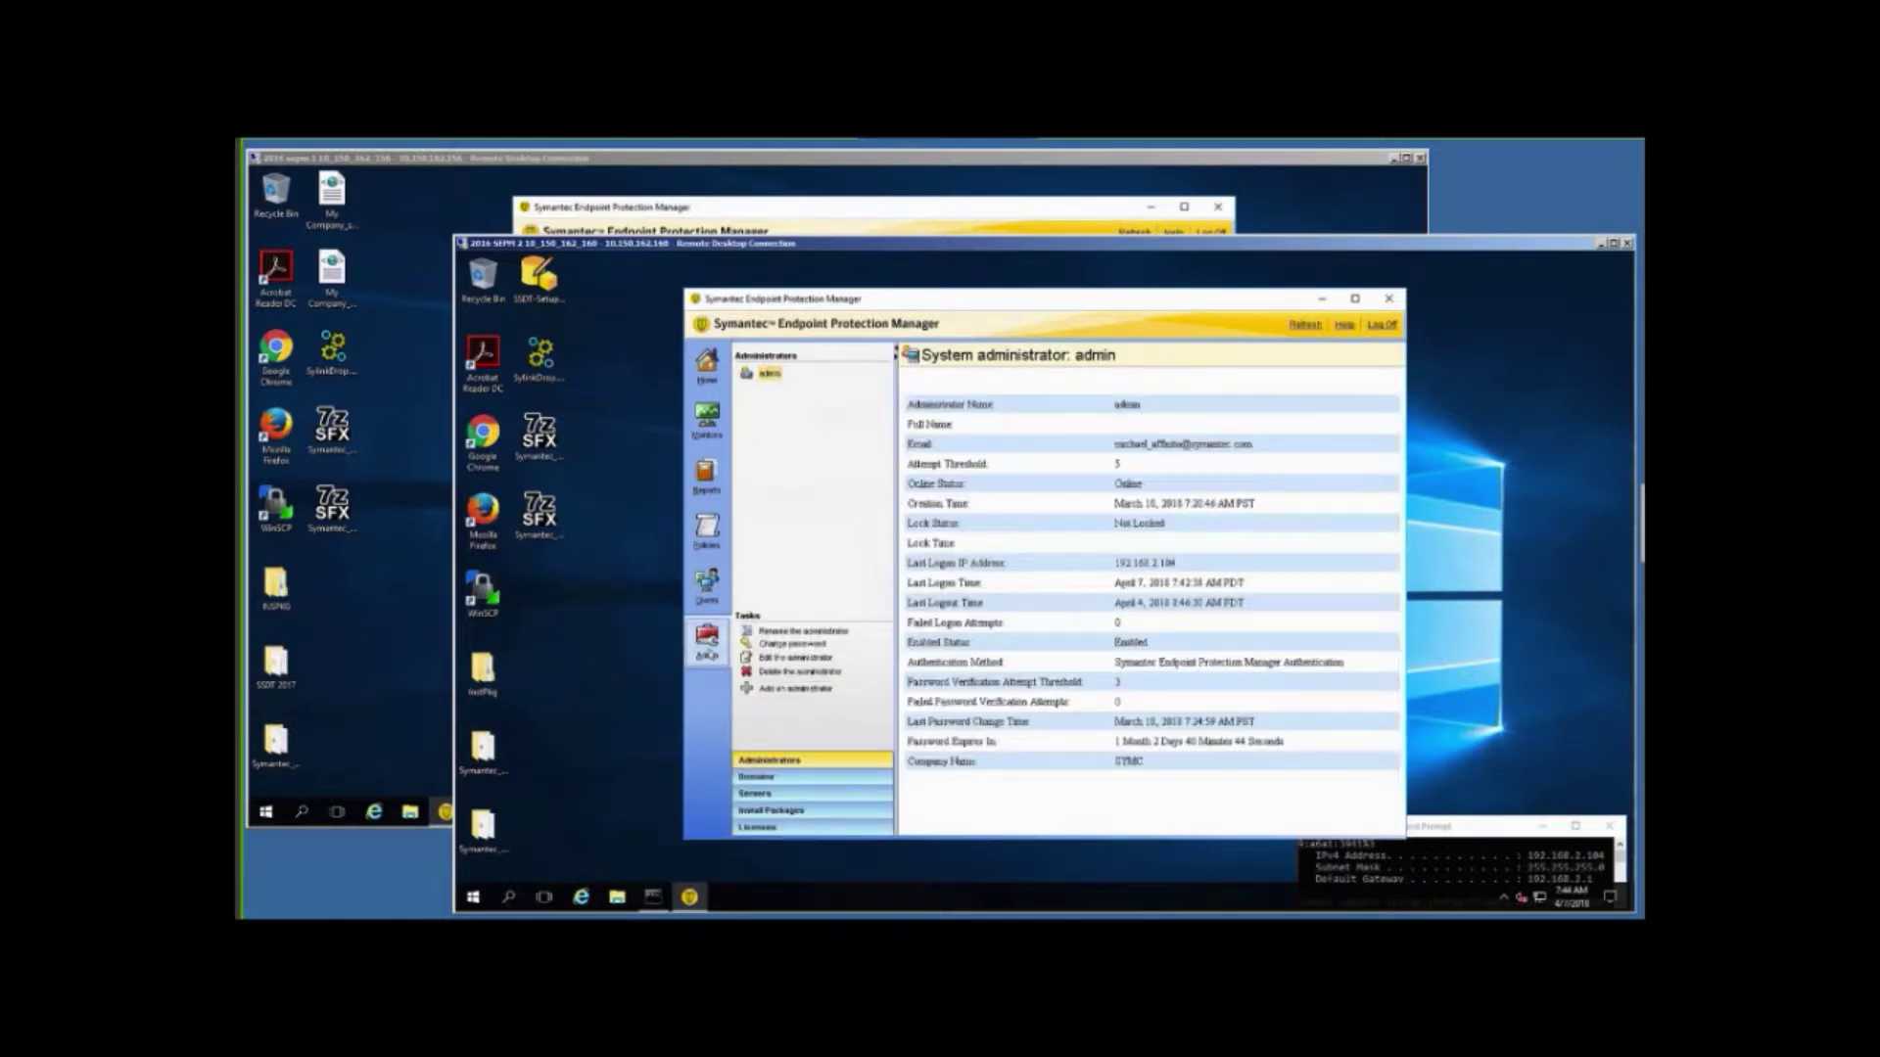
pyautogui.click(751, 796)
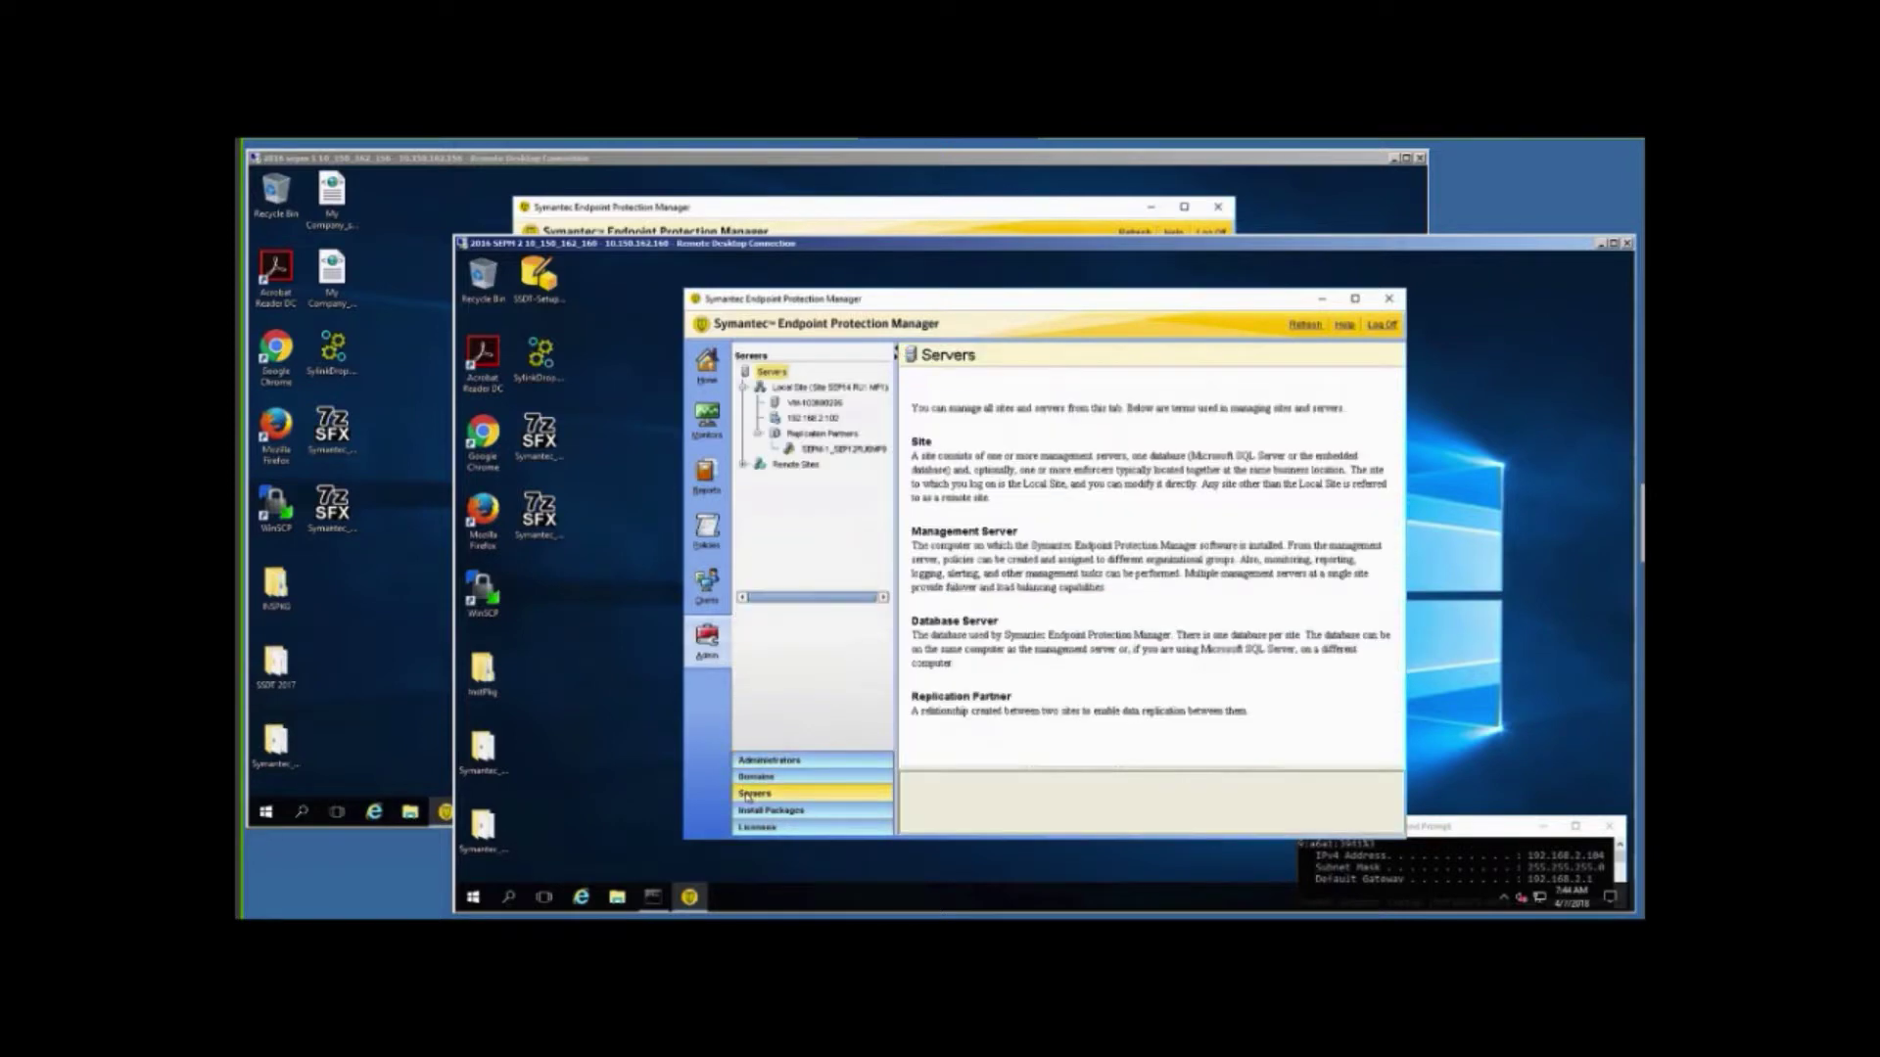
pyautogui.click(742, 468)
pyautogui.click(757, 479)
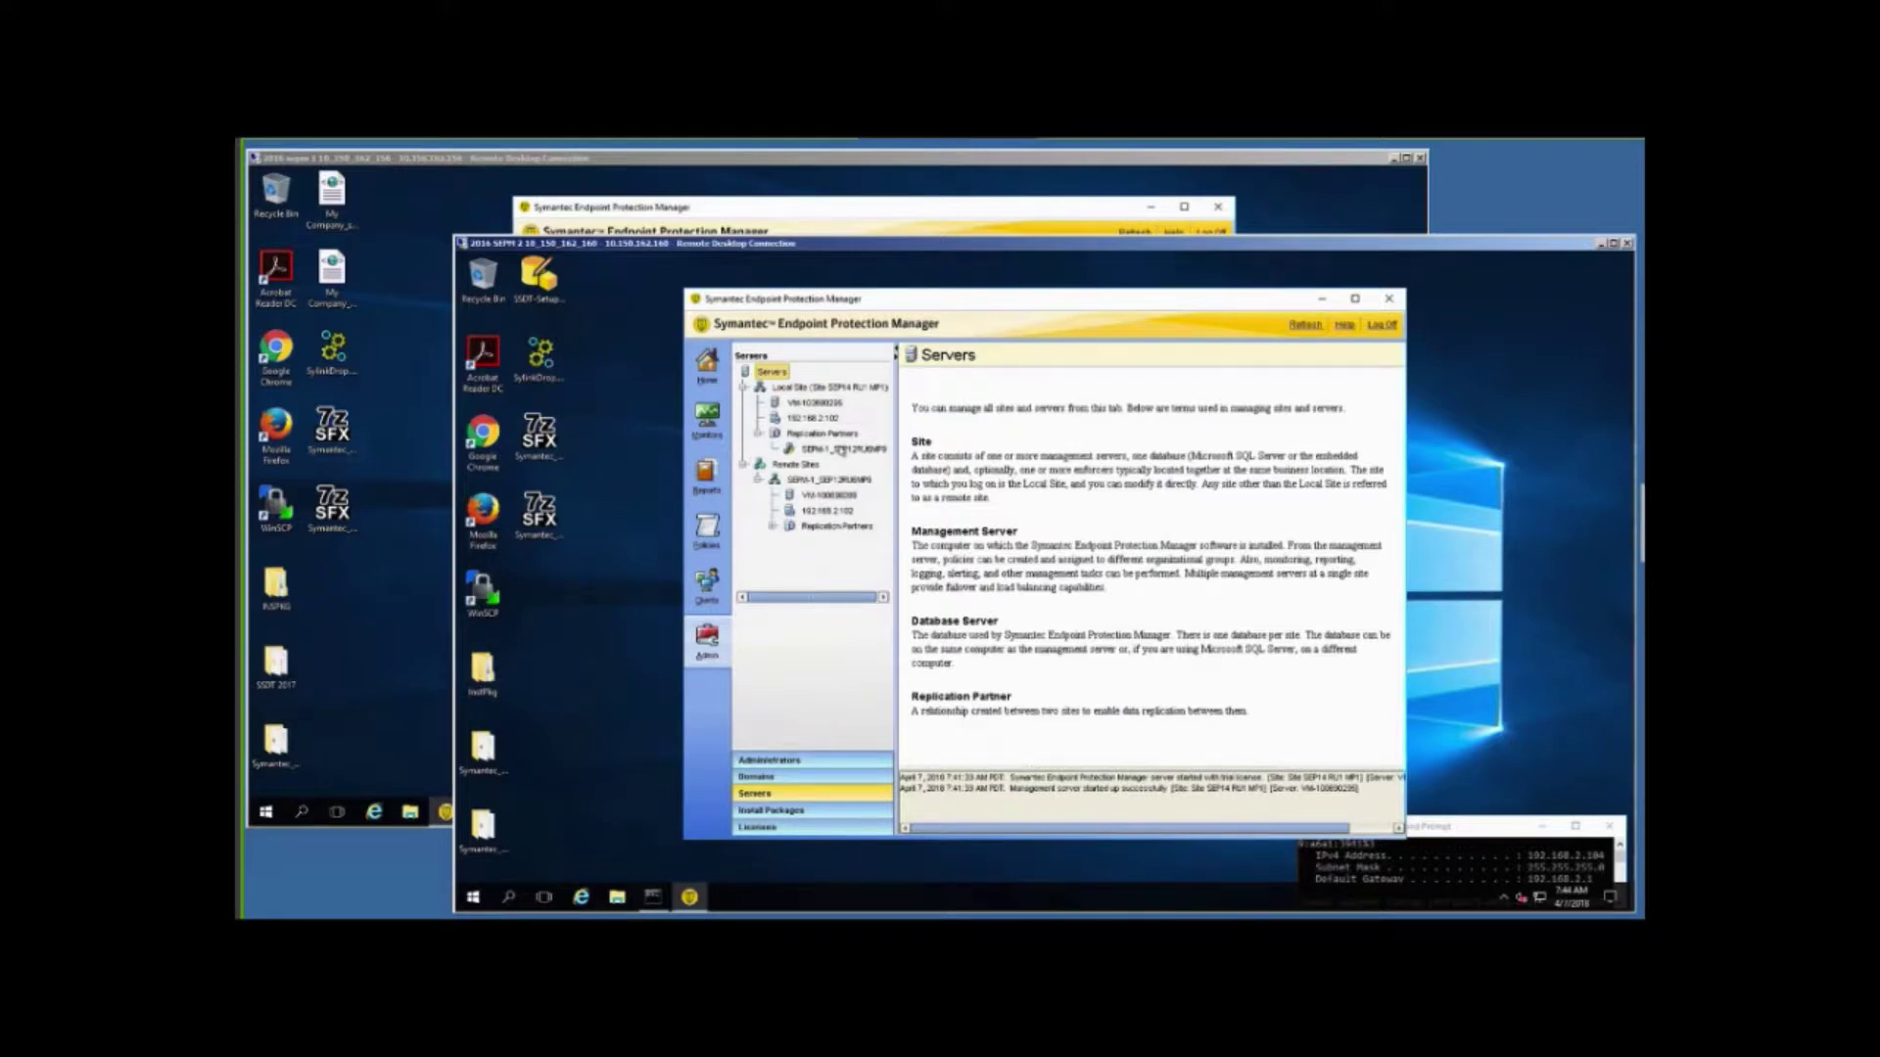
pyautogui.click(842, 449)
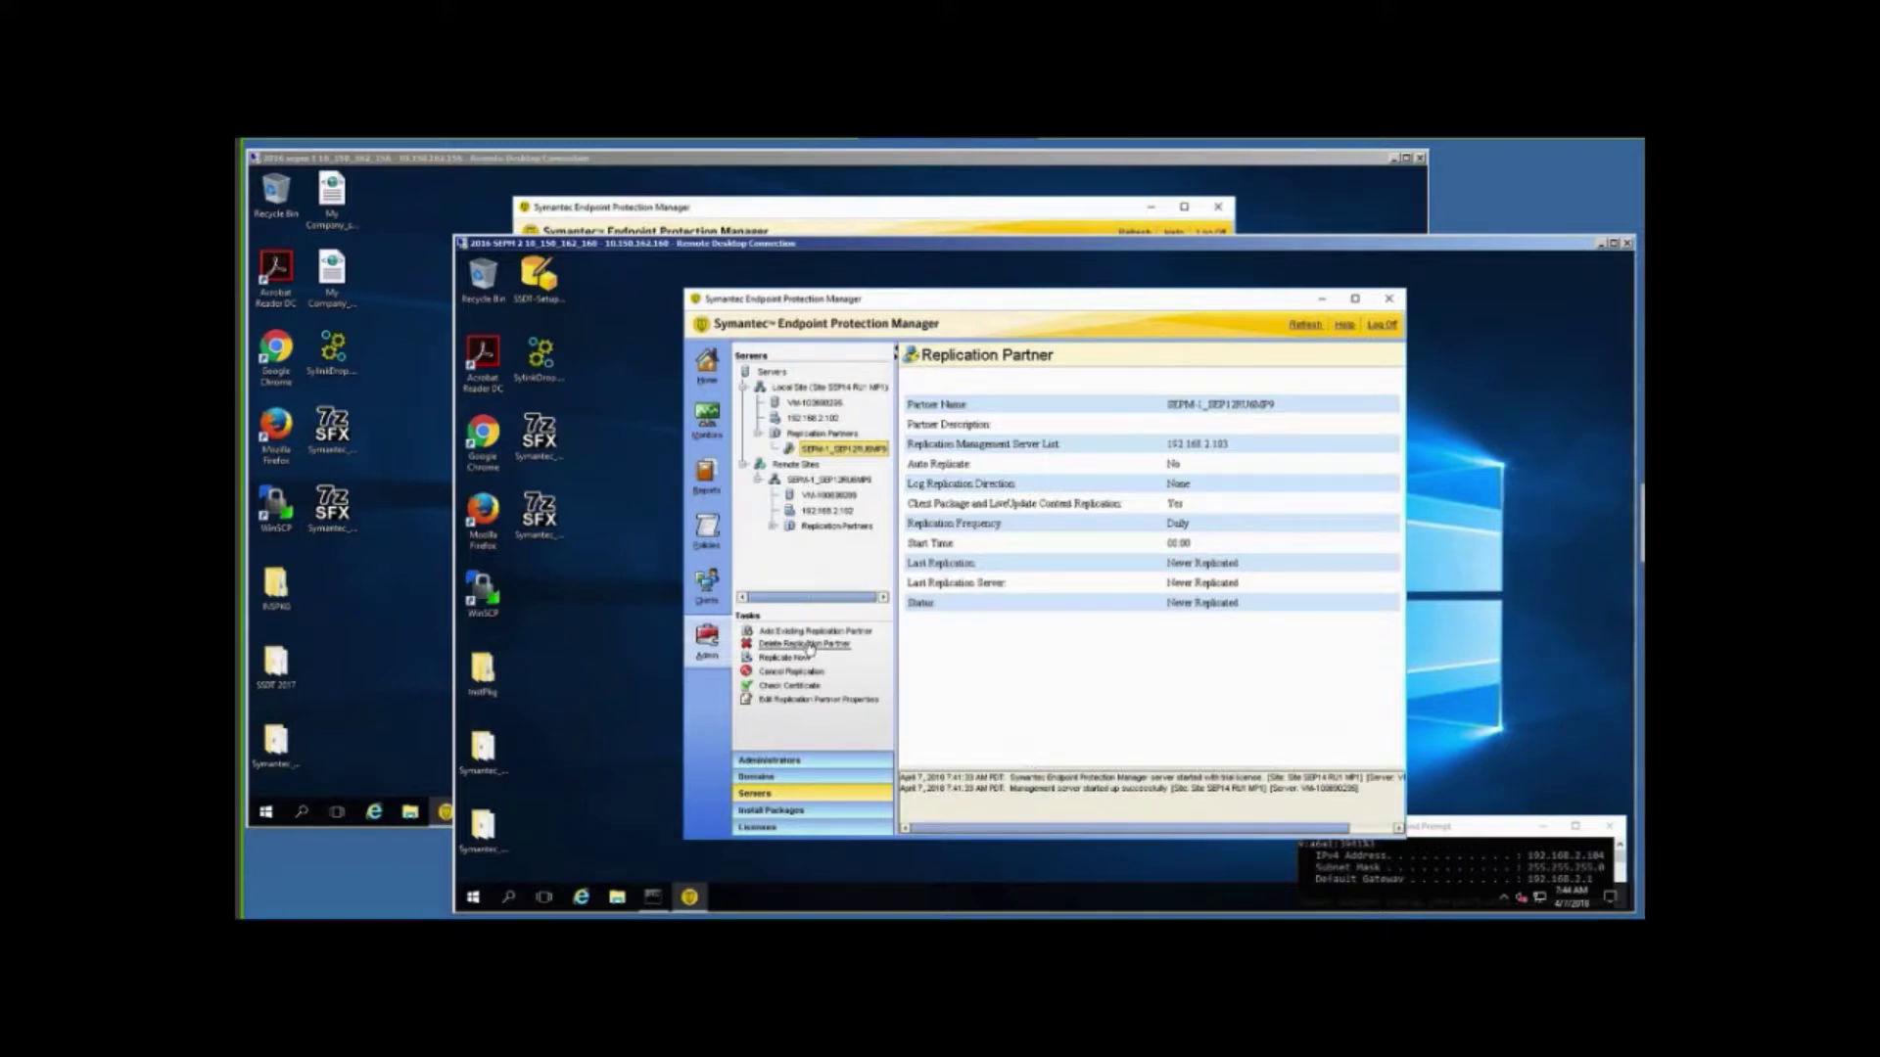
pyautogui.click(810, 647)
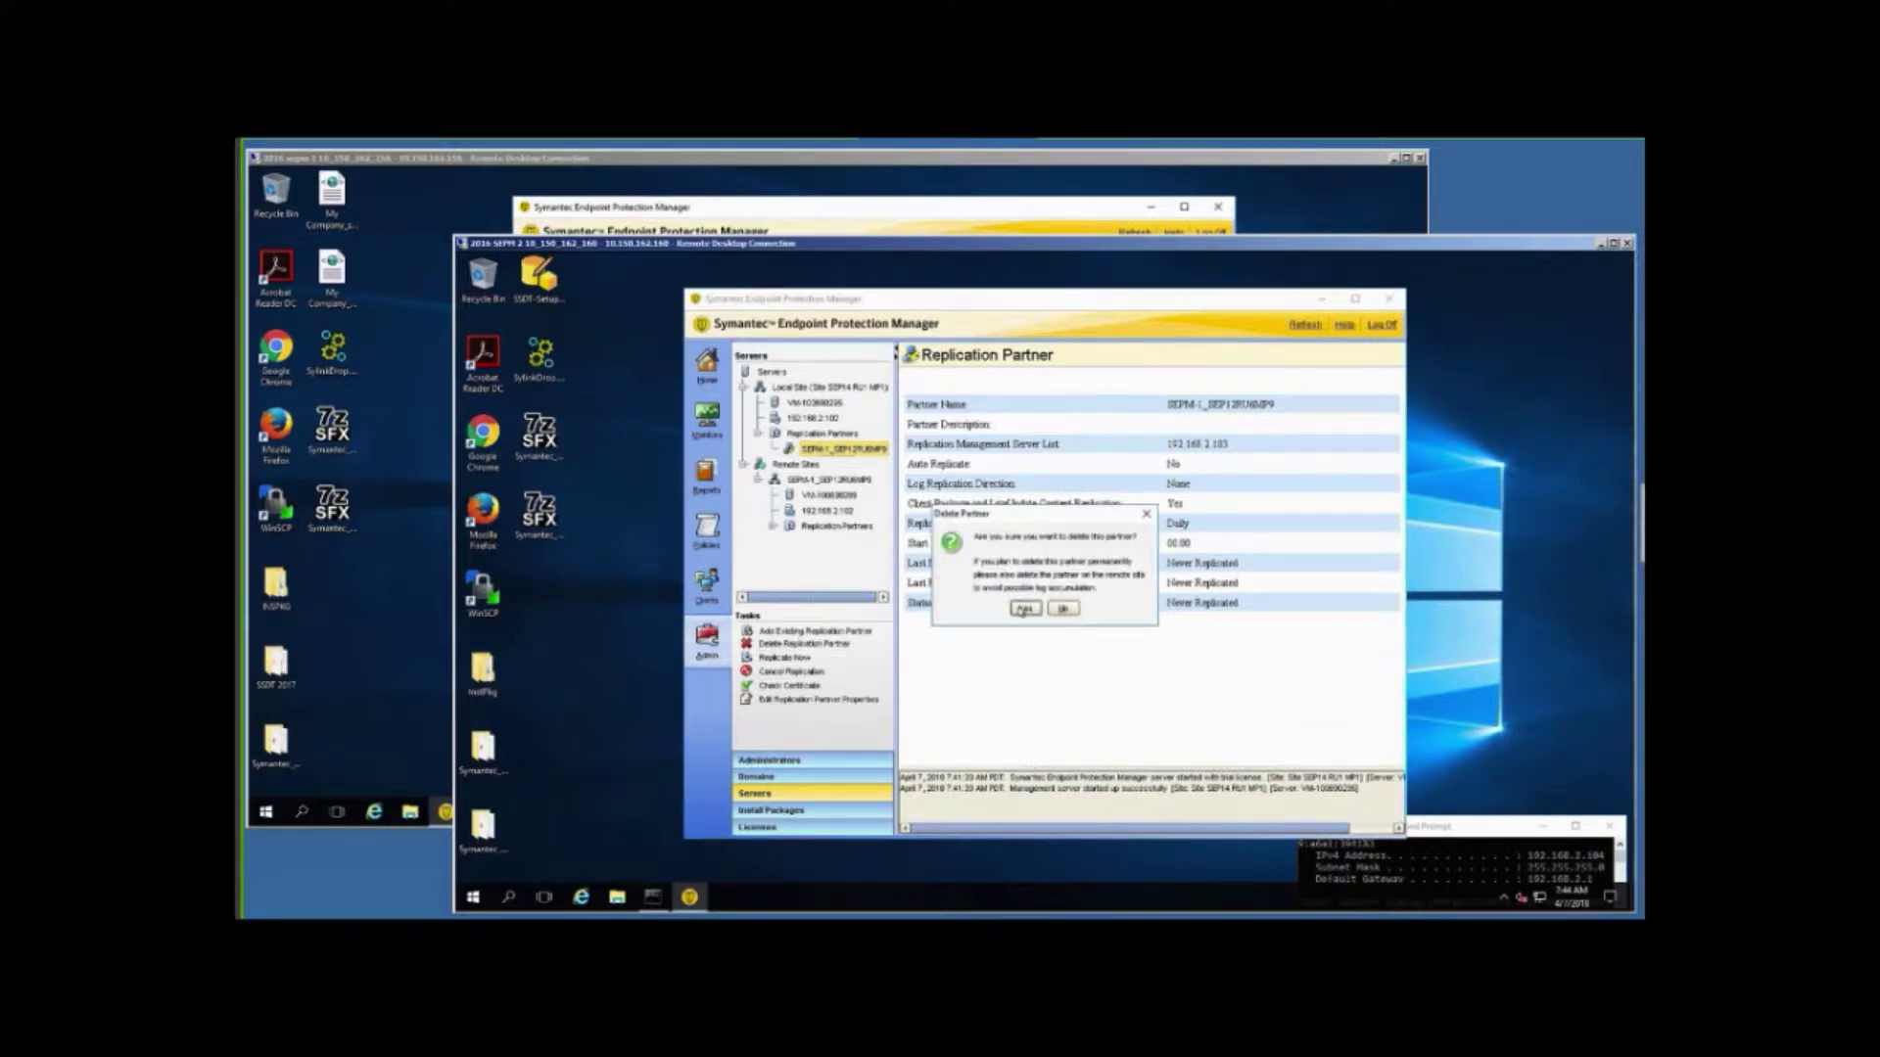
pyautogui.click(1023, 609)
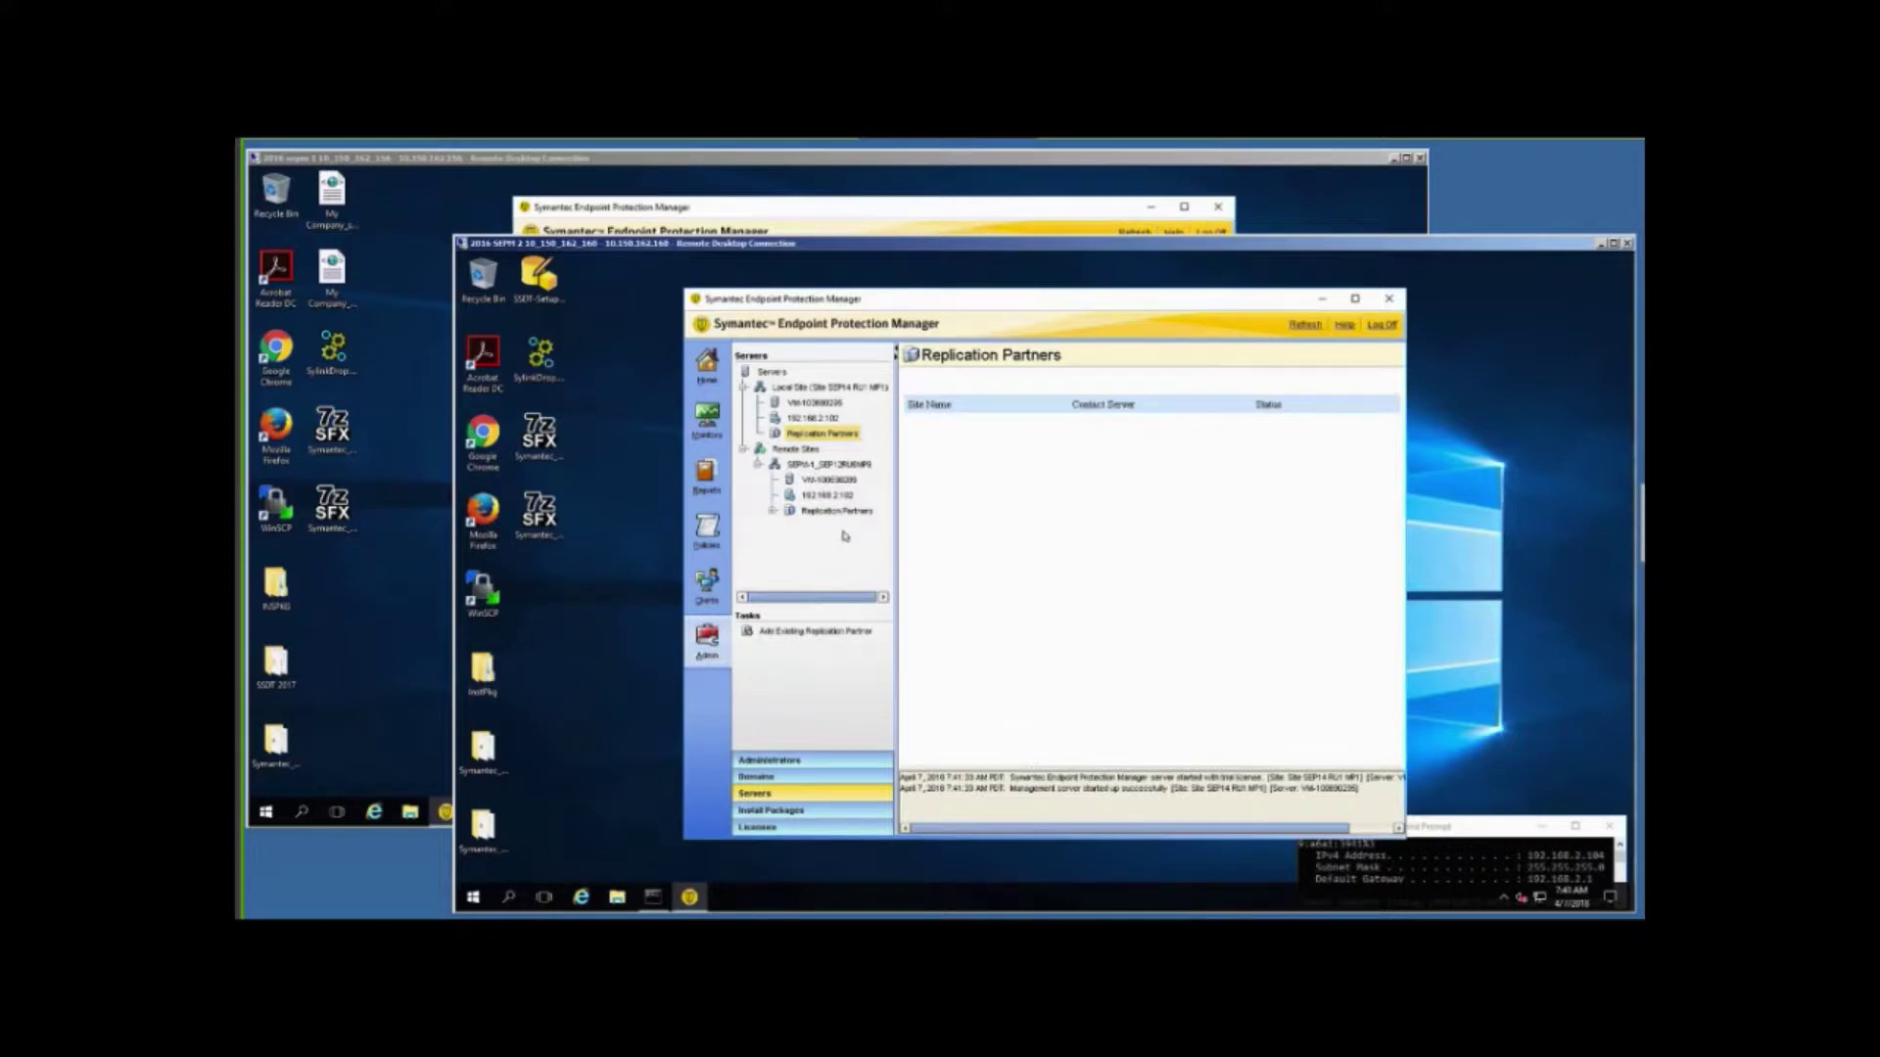
pyautogui.click(453, 201)
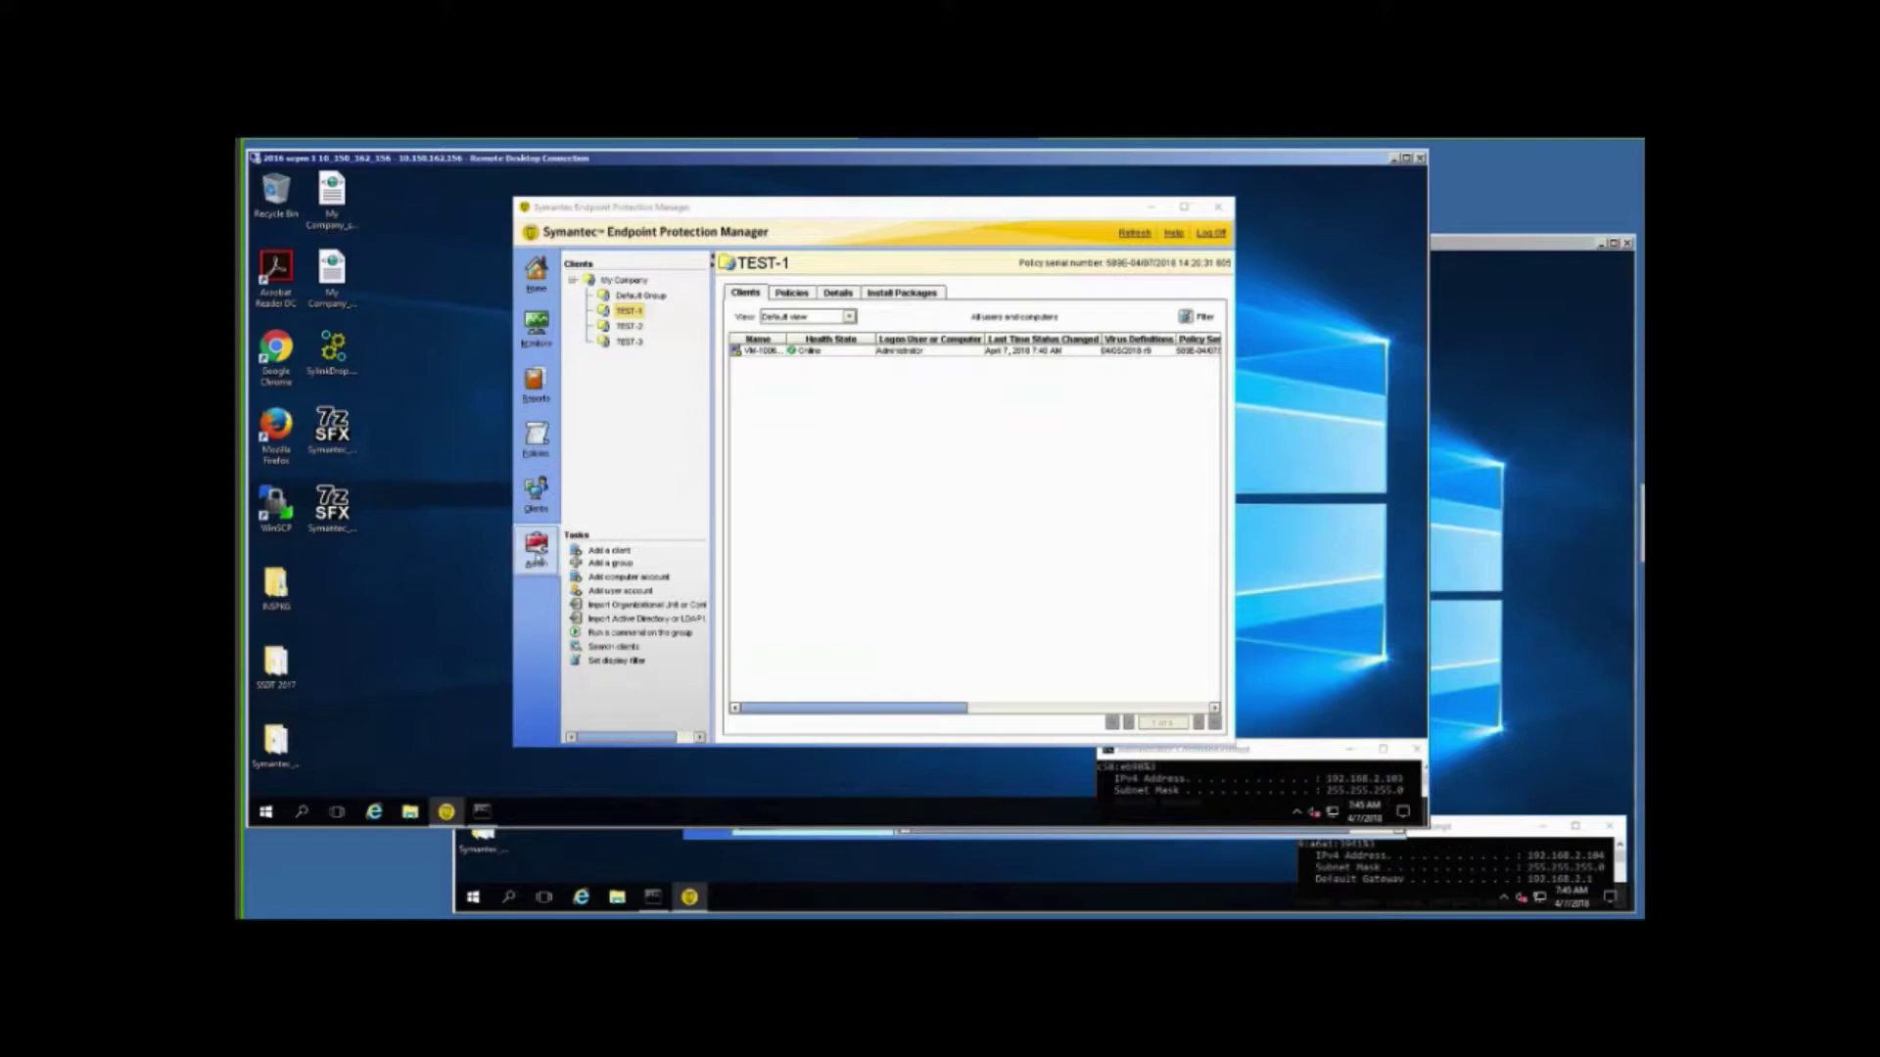
# Expand the first console's sites and replication partners and select partner Site SEP14 RU1 MP1.
pyautogui.click(537, 553)
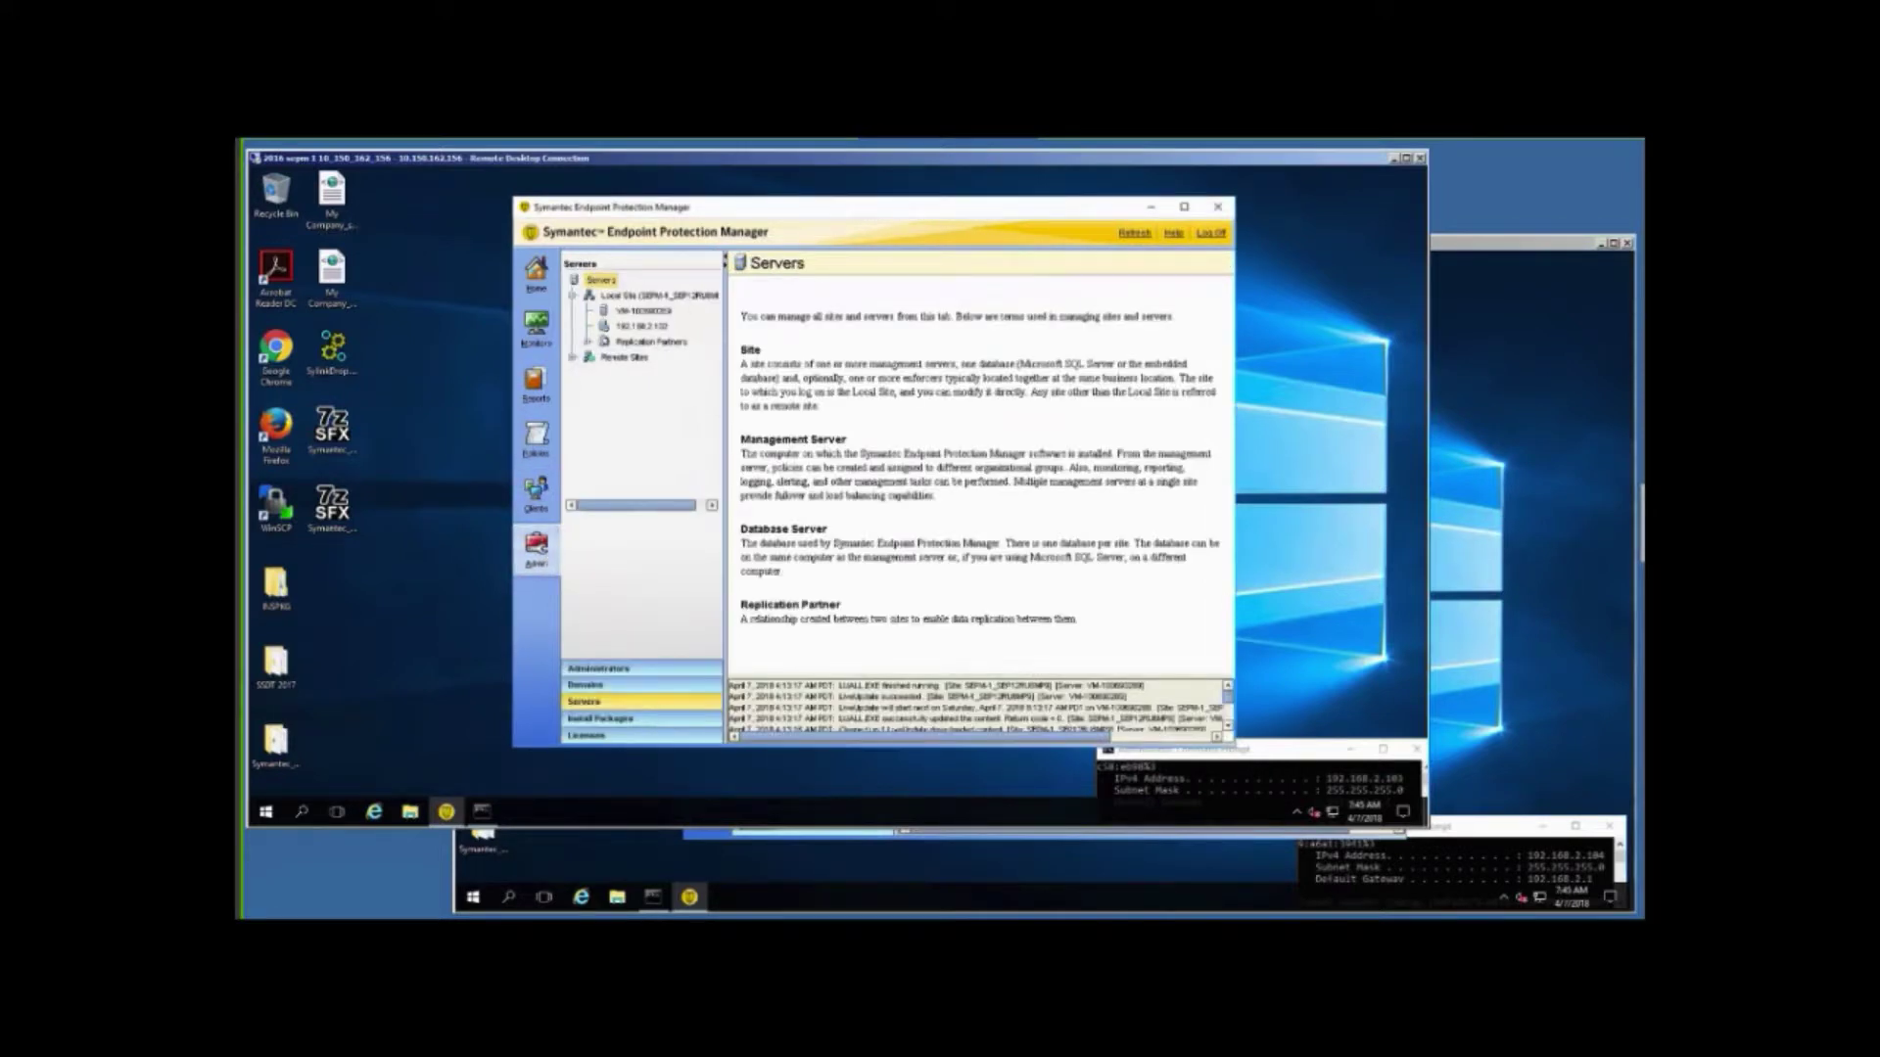
pyautogui.click(572, 360)
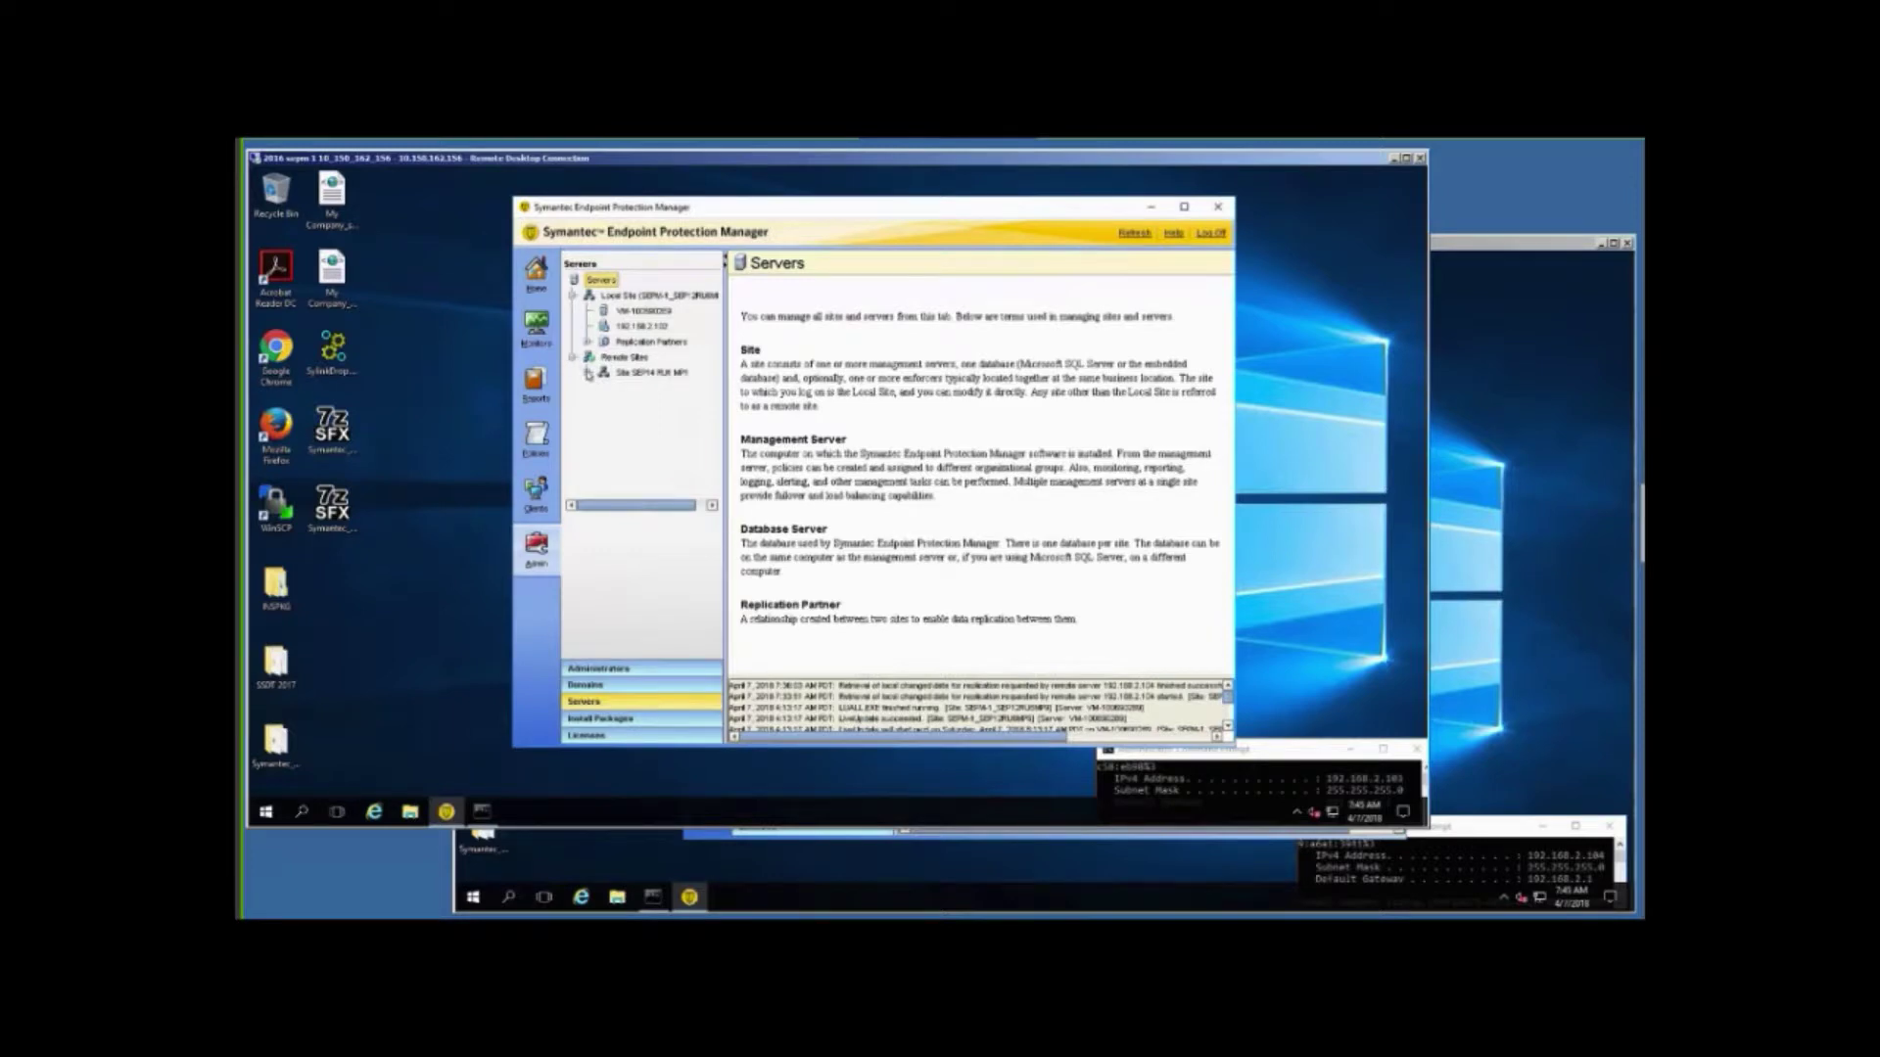
pyautogui.click(588, 373)
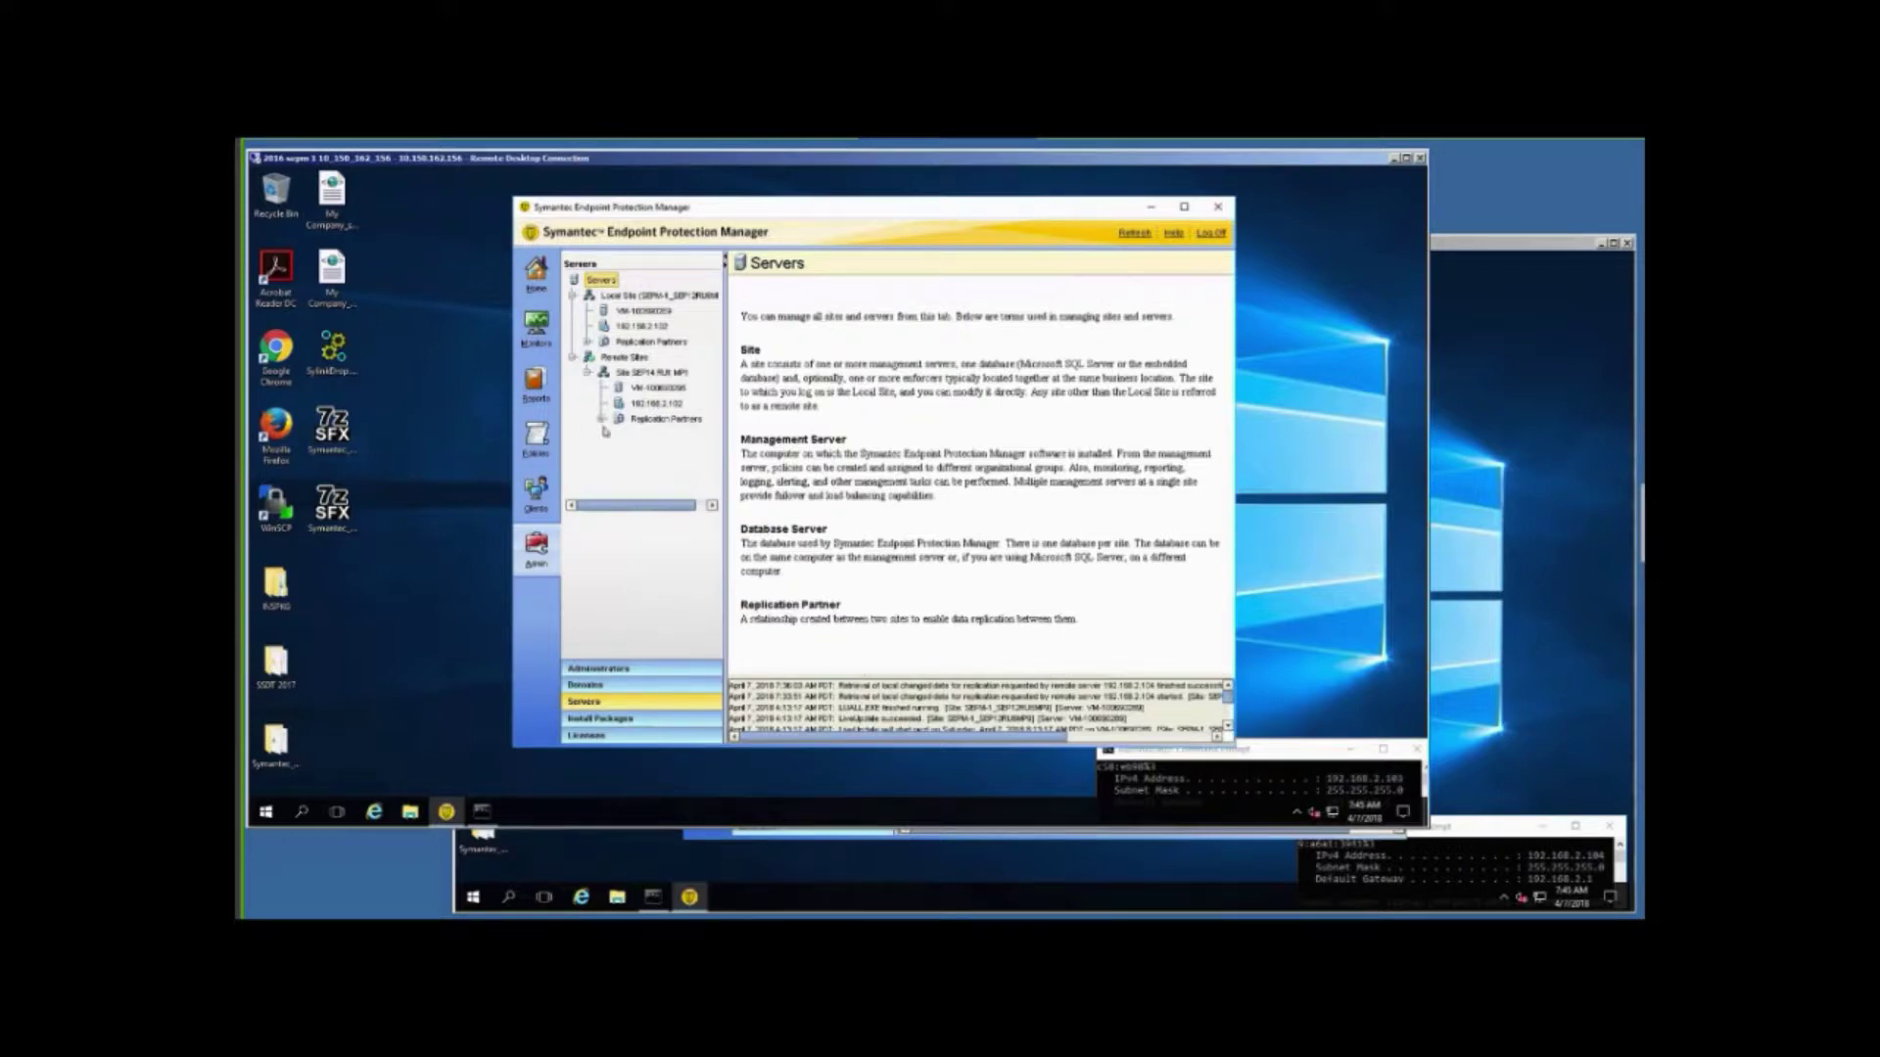
pyautogui.click(602, 420)
pyautogui.click(587, 341)
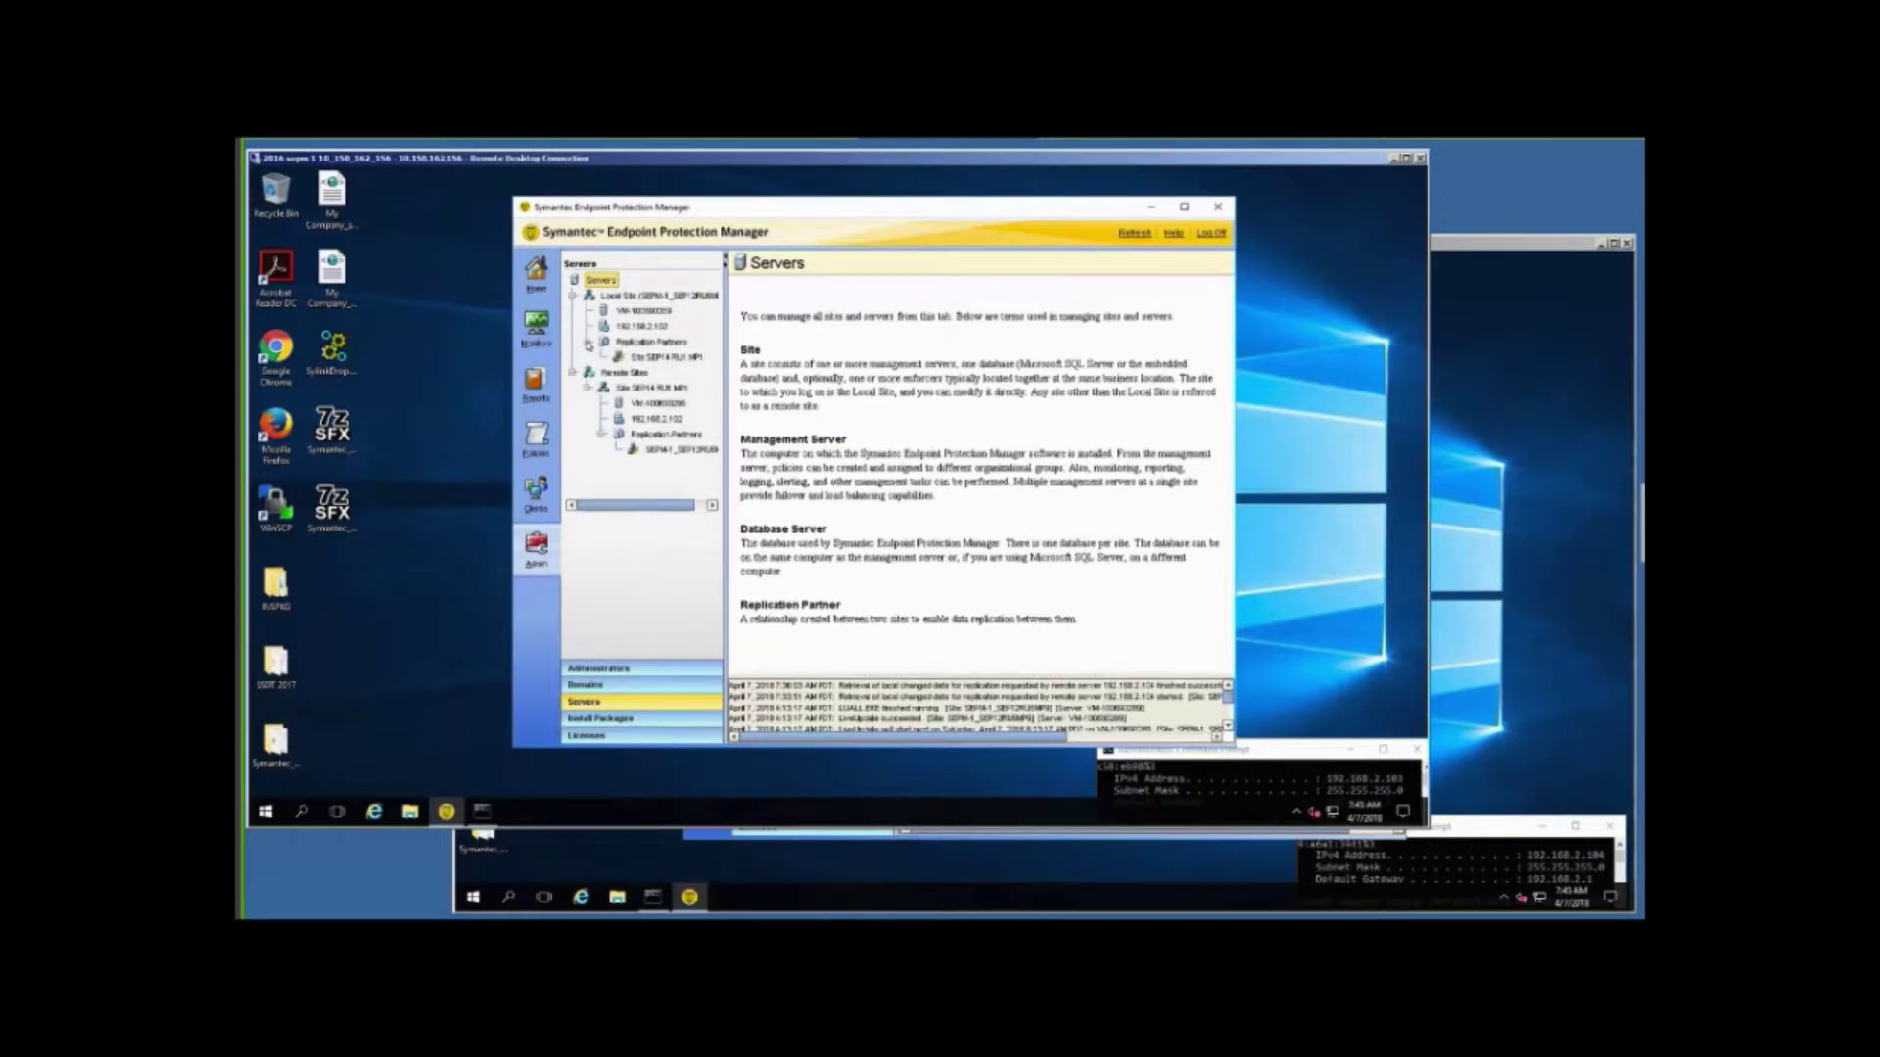
pyautogui.click(665, 357)
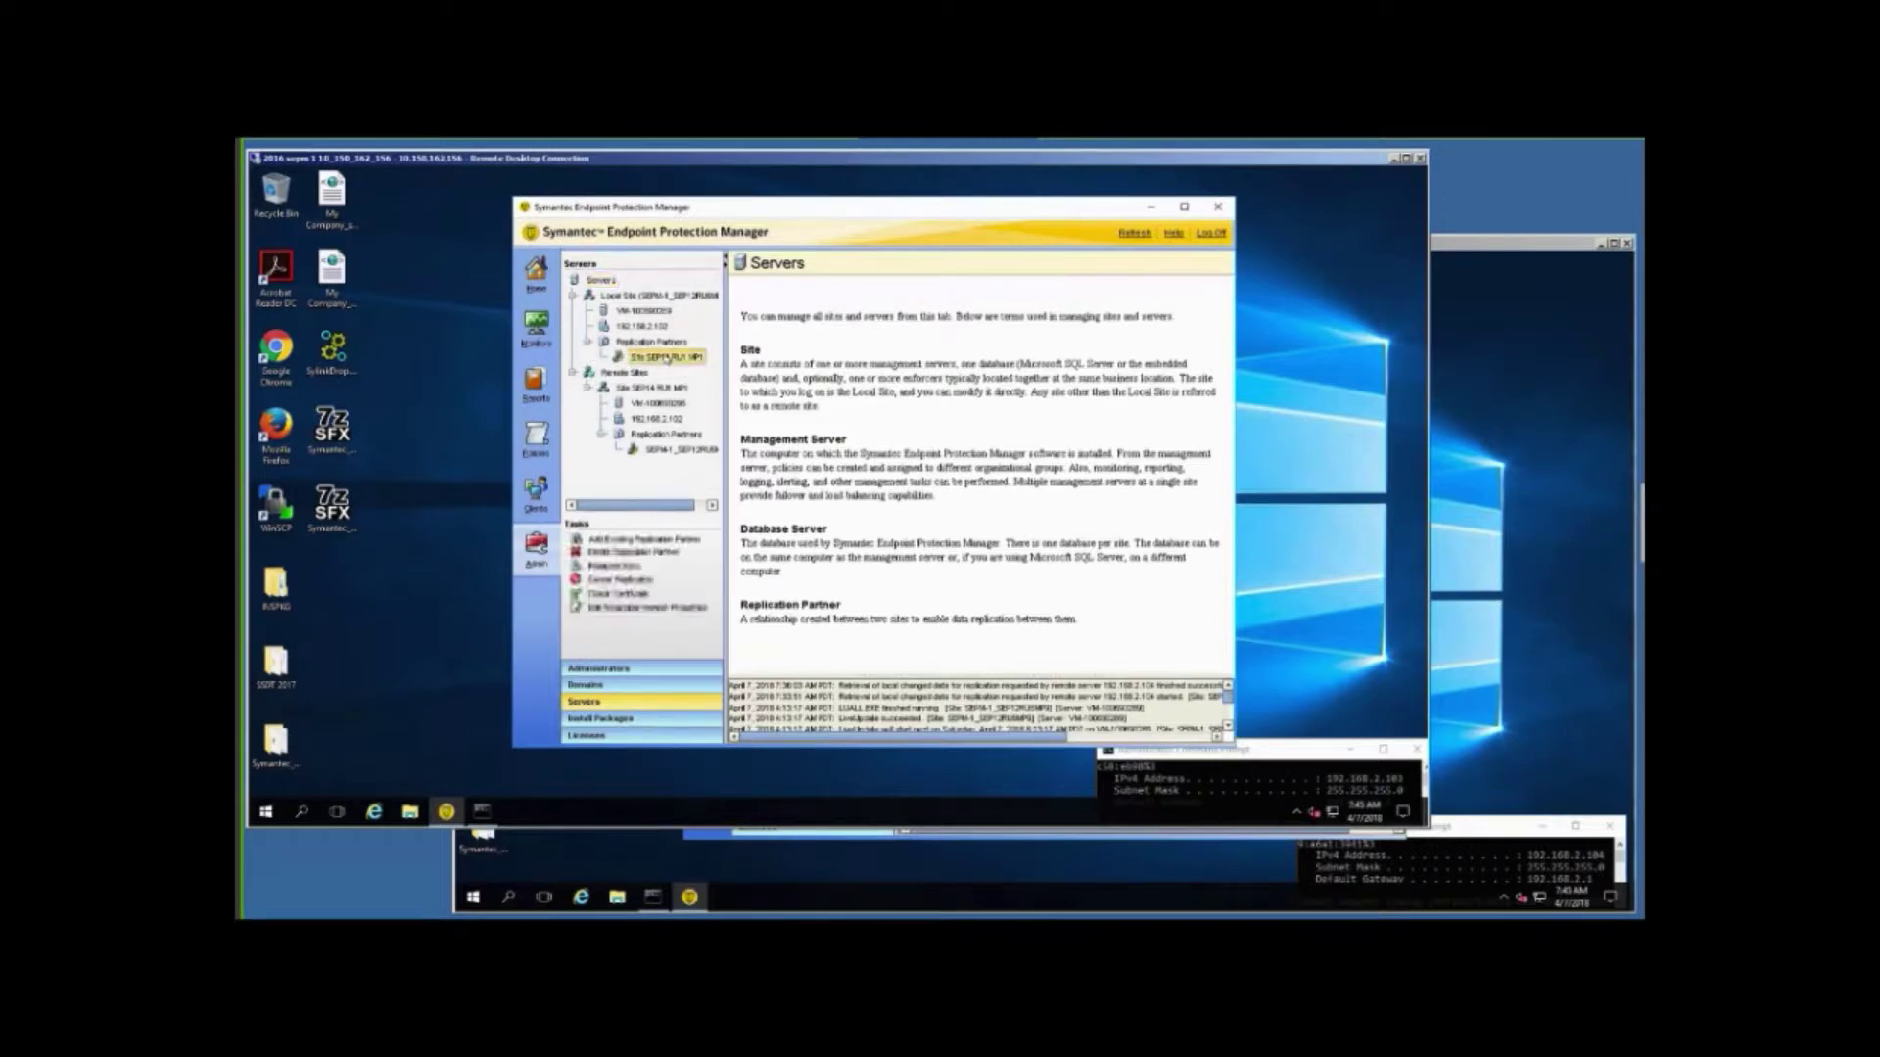
# Delete the Site SEP14 RU1 MP1 replication partner, confirm, and return to Clients.
pyautogui.click(652, 554)
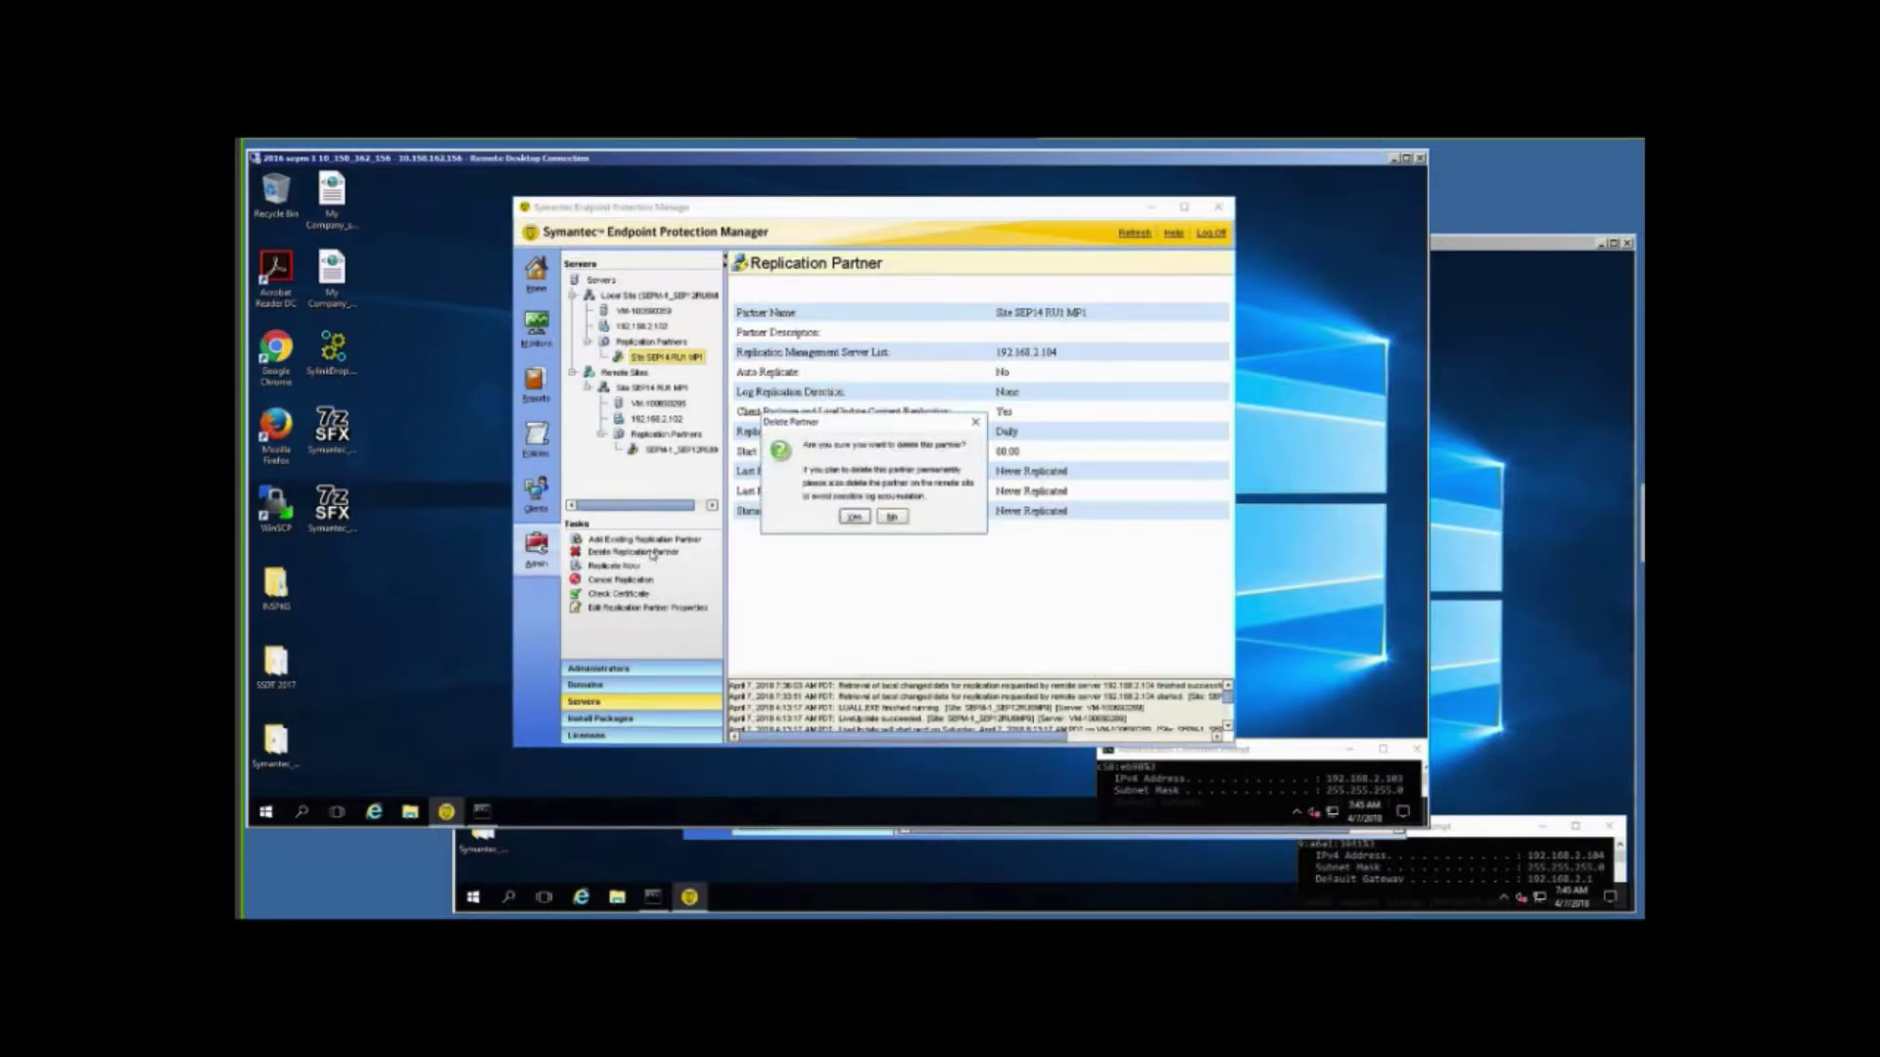
pyautogui.click(854, 517)
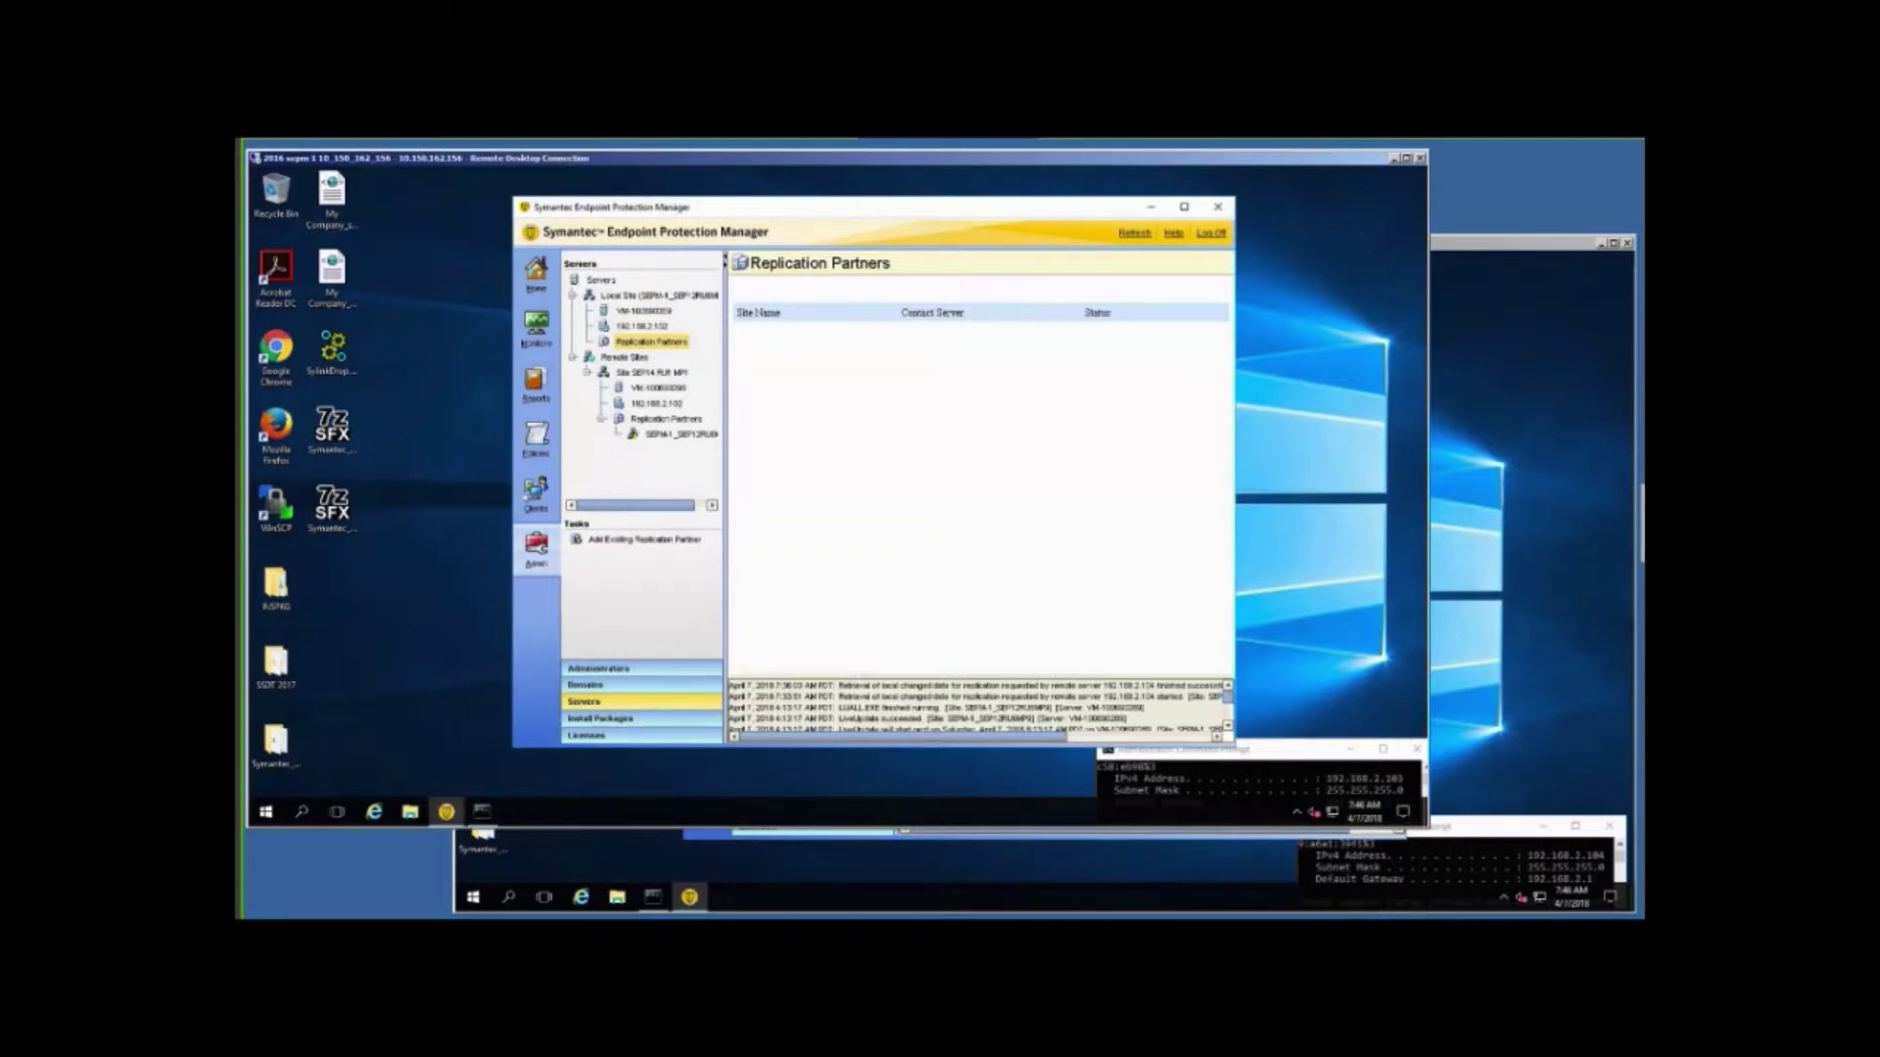
pyautogui.click(535, 493)
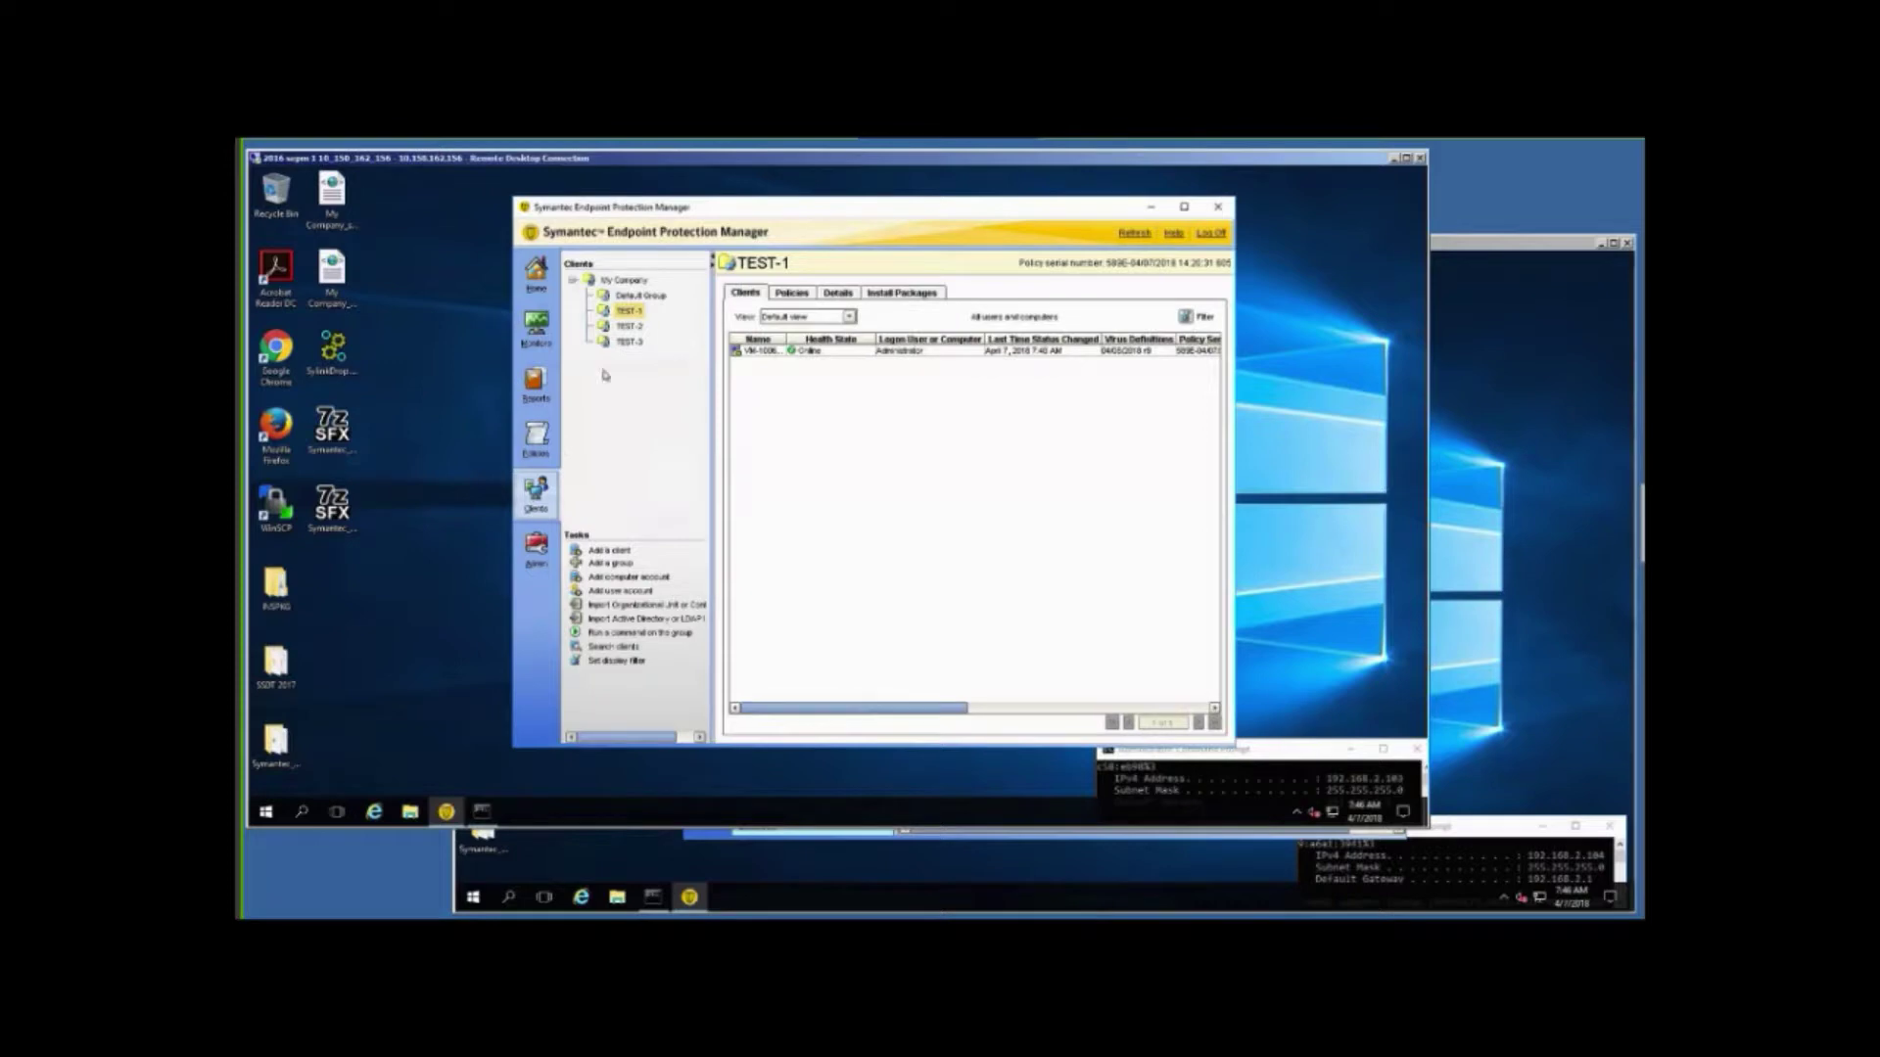
# Bring the second server's SEPM console, with its empty Replication Partners page, to the front.
pyautogui.click(1501, 544)
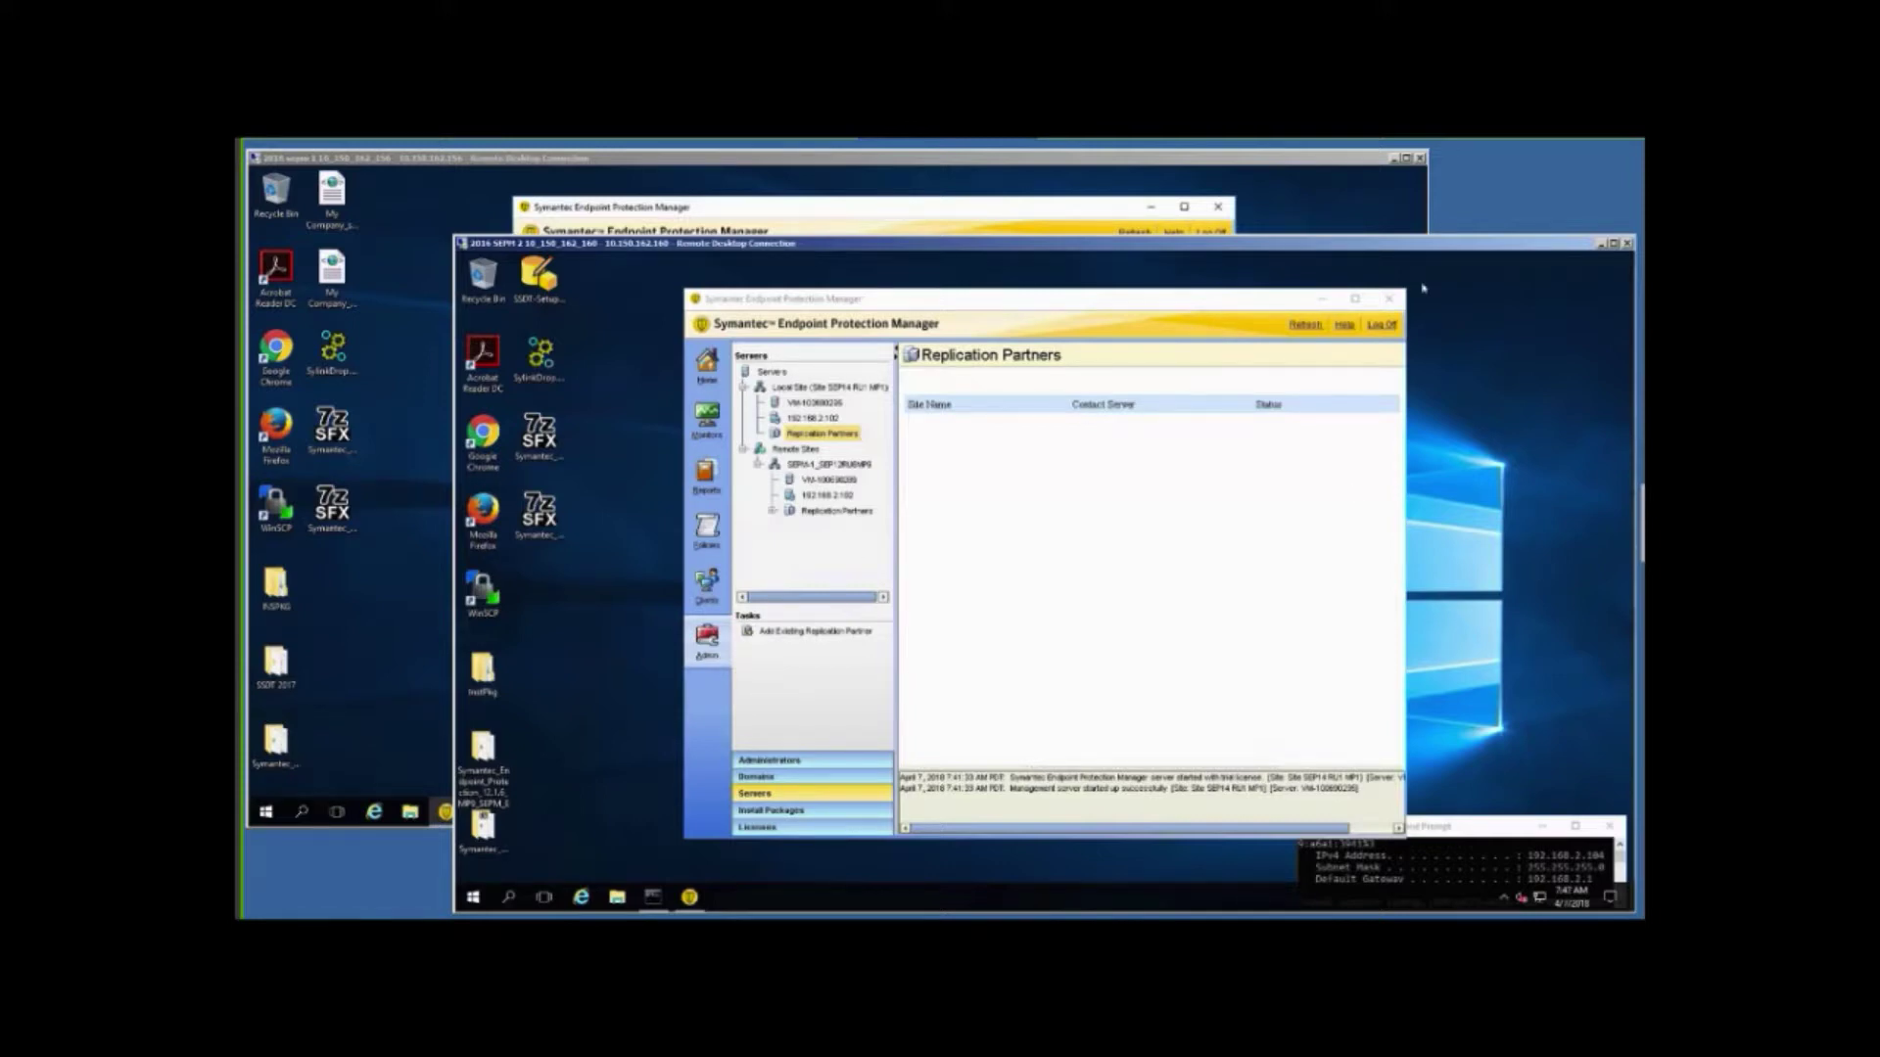
# Log off and close the second console, then open the Symantec_Endpoint_Protection_14.0.1_MP1_SEPM_EN desktop folder.
pyautogui.click(1383, 326)
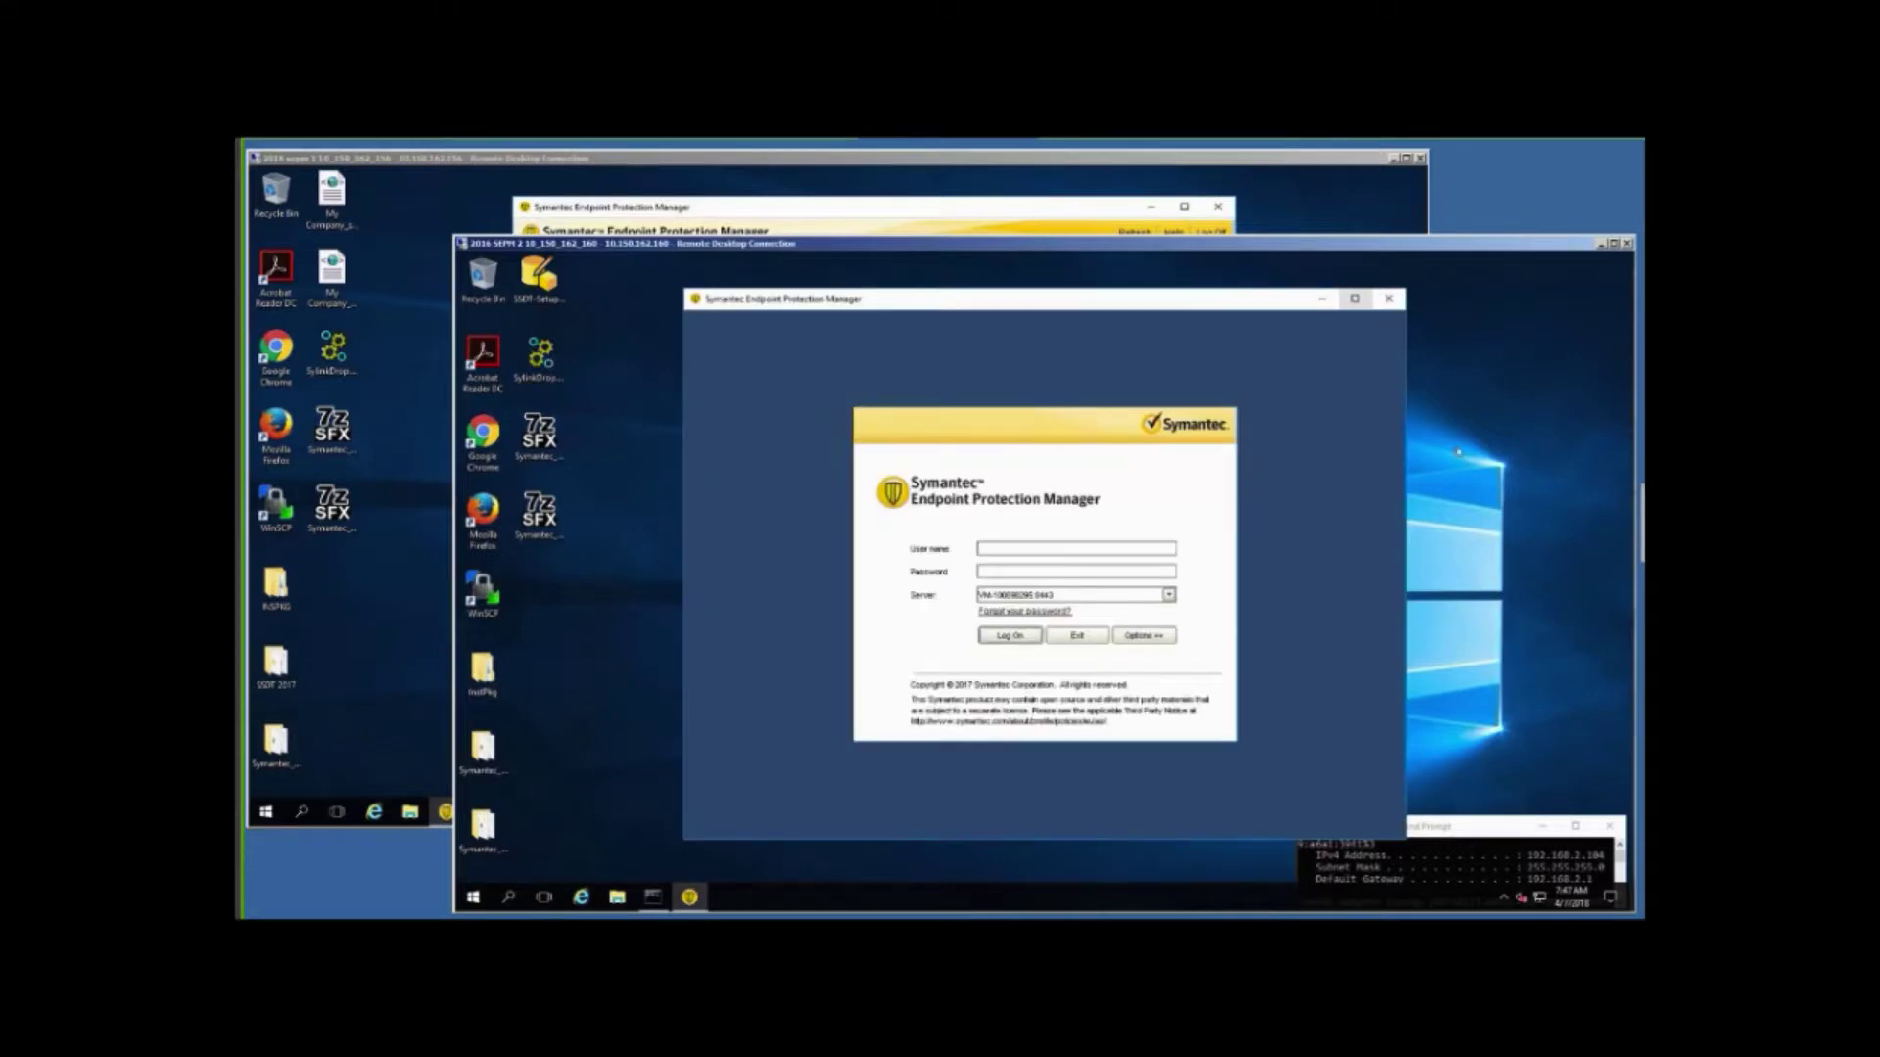
pyautogui.click(1388, 299)
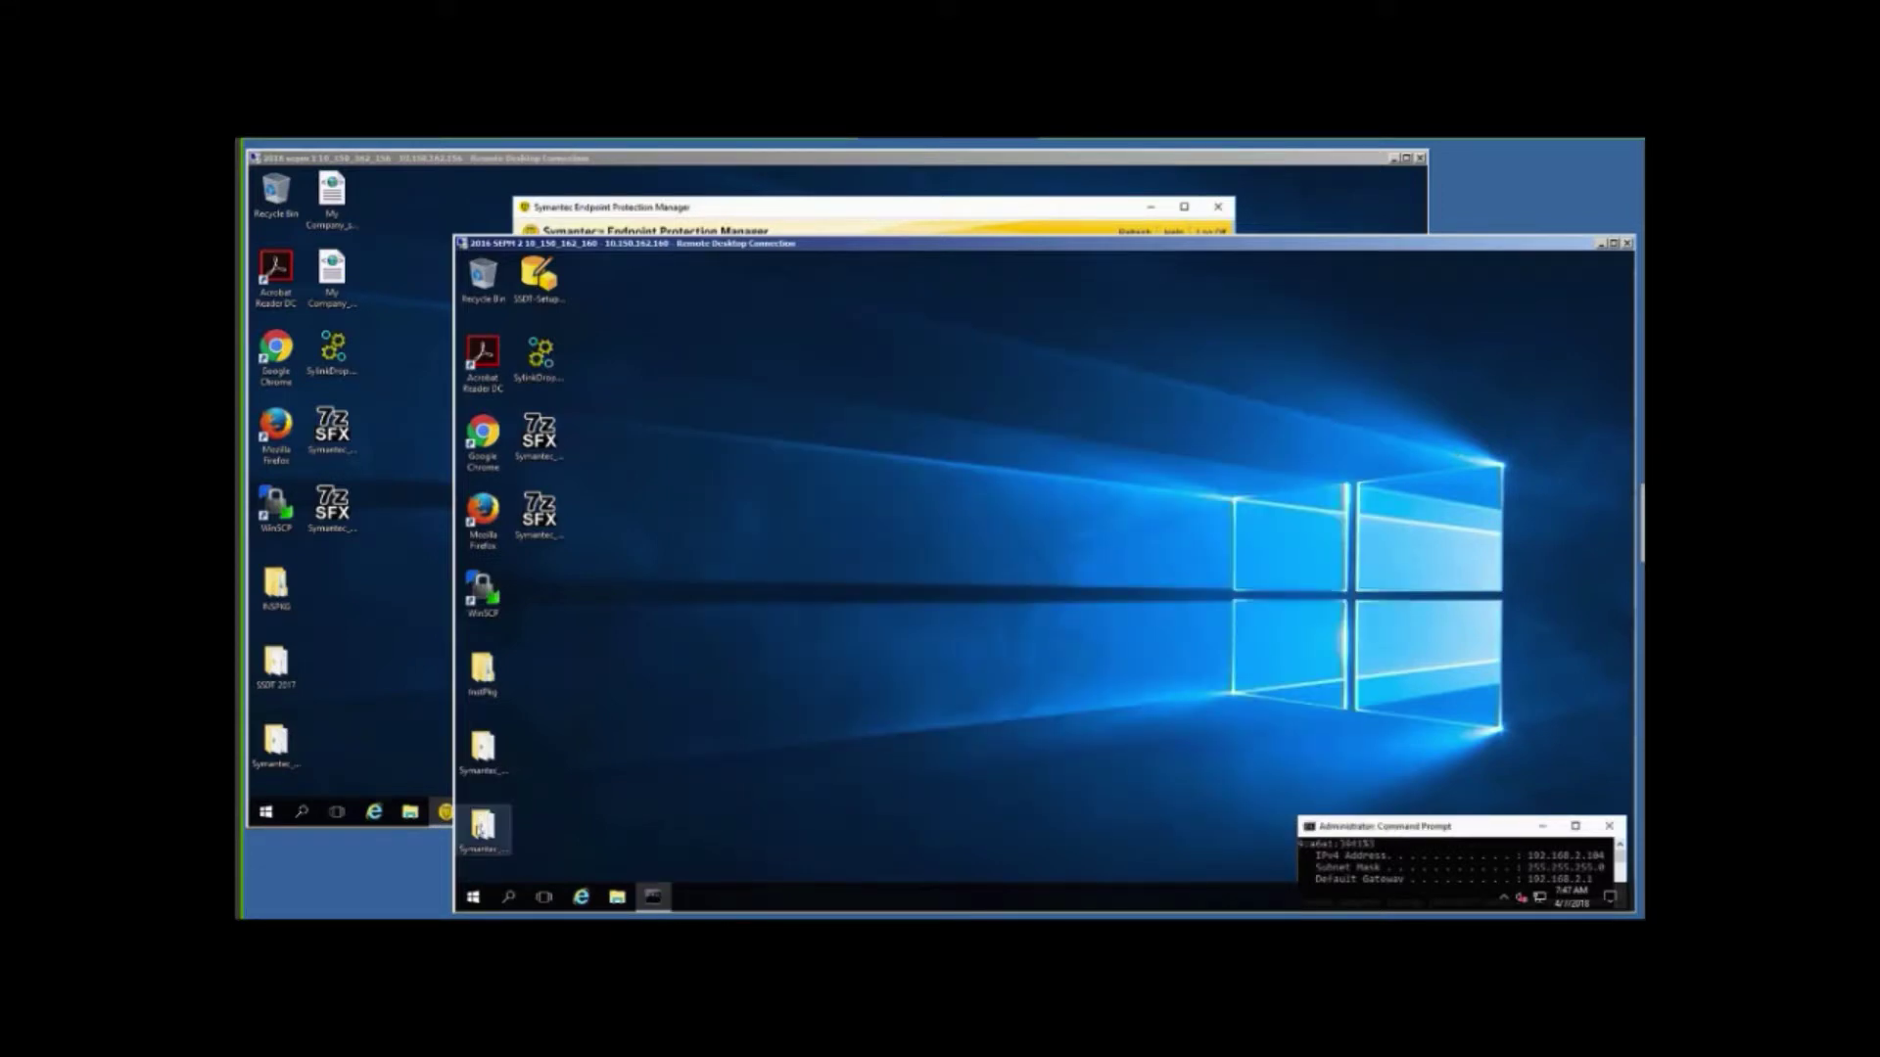
pyautogui.click(479, 831)
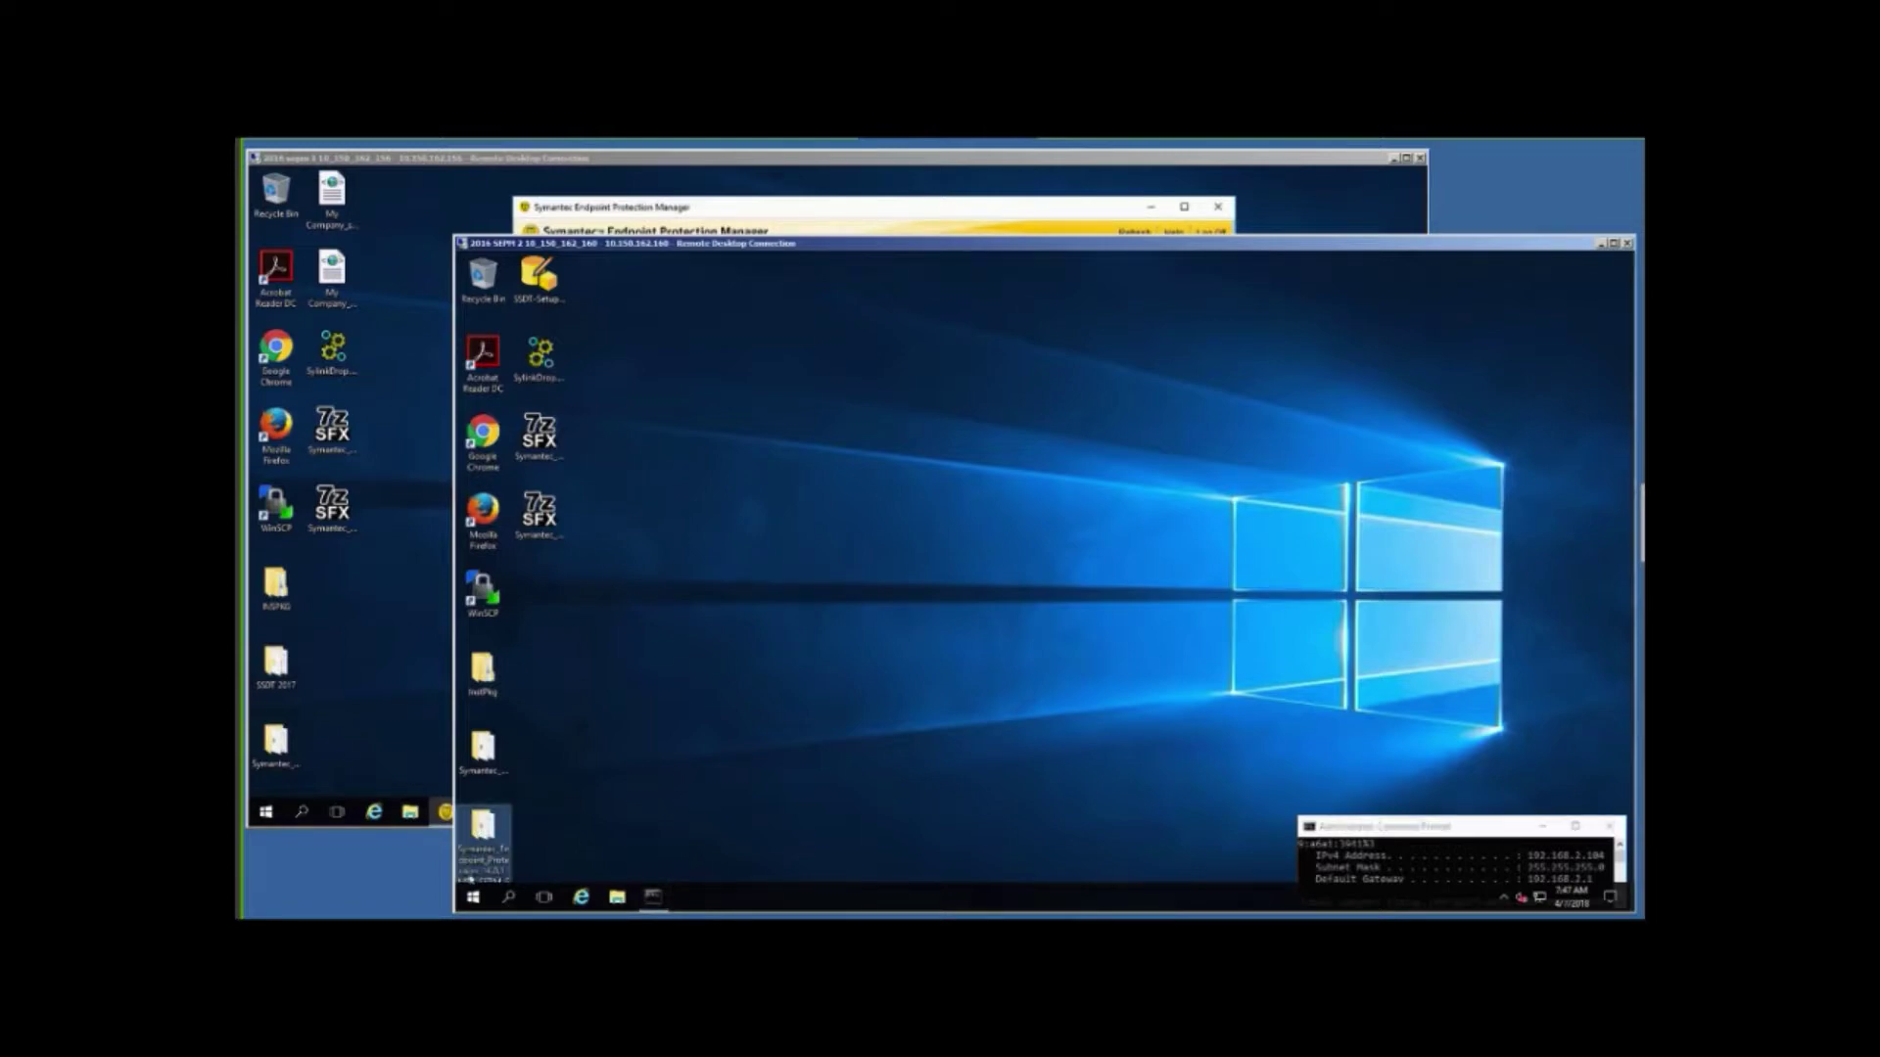
pyautogui.doubleClick(484, 825)
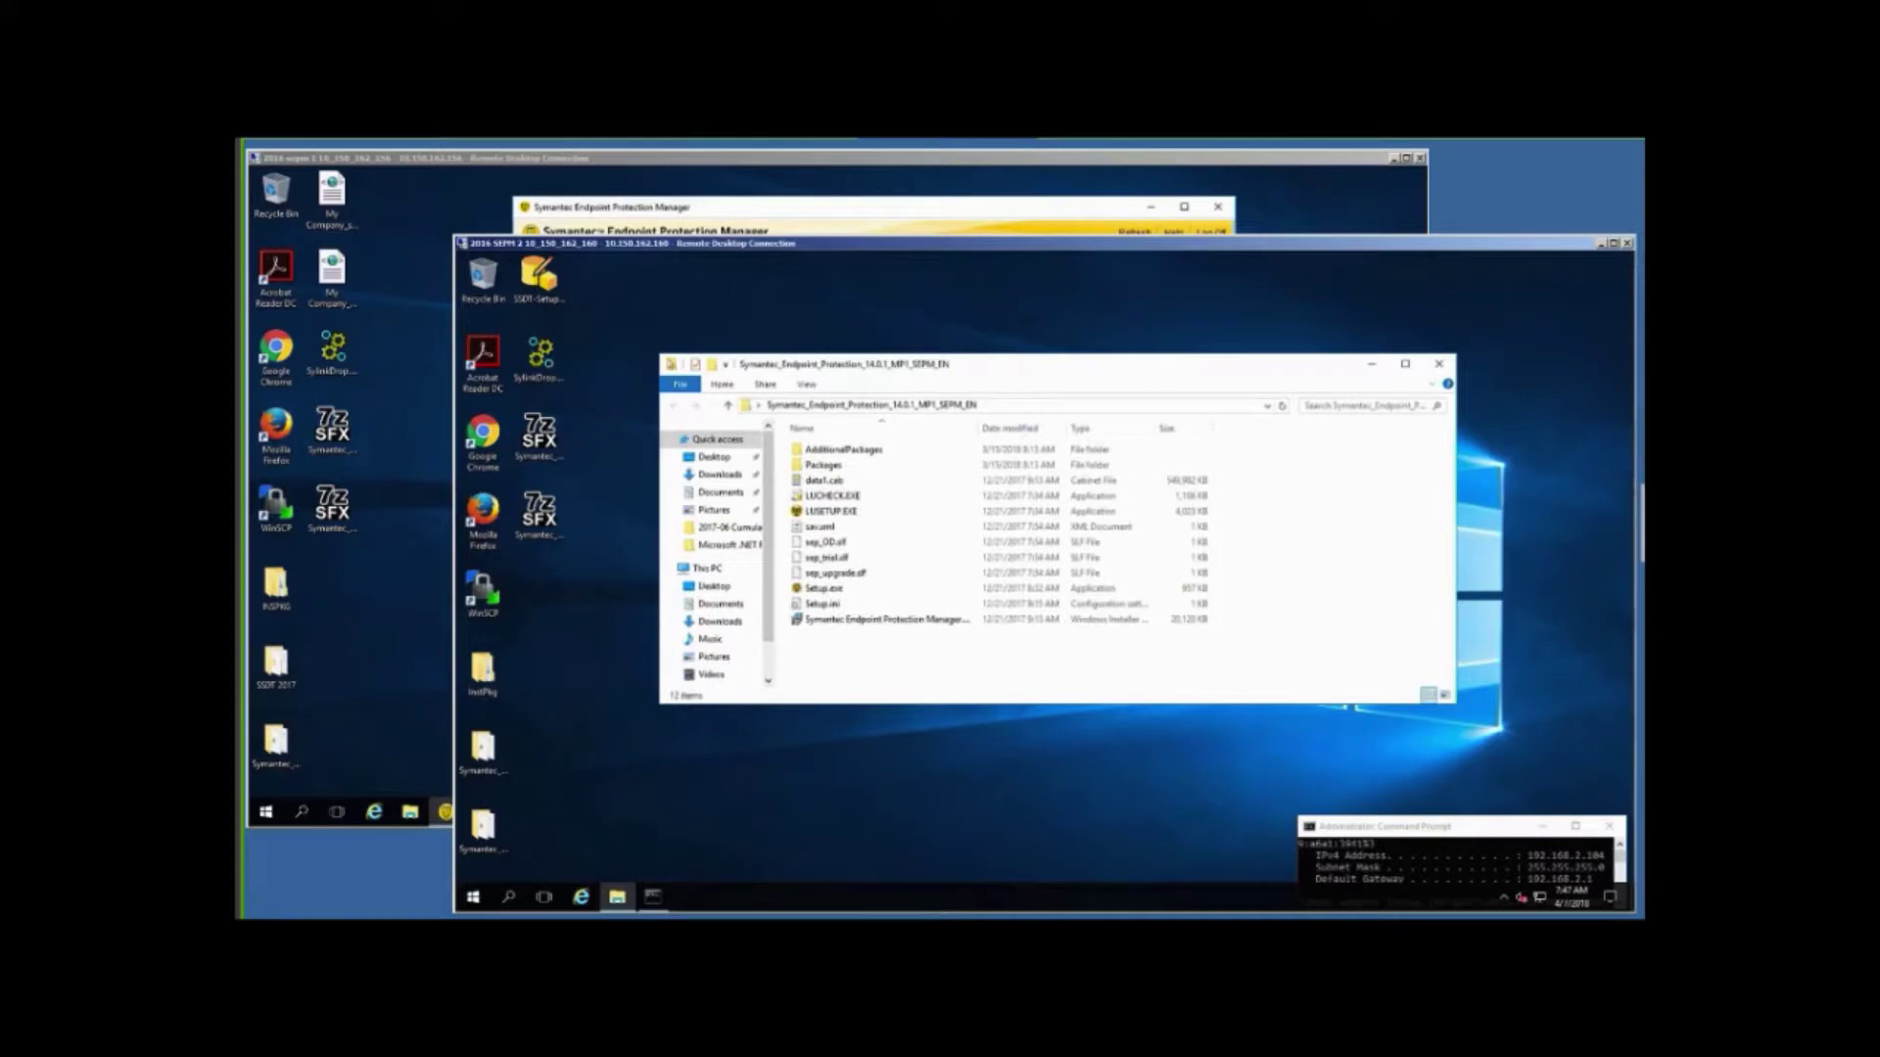
# Run Setup.exe as administrator, close the installer folder window, and continue past the welcome page.
pyautogui.rightClick(825, 590)
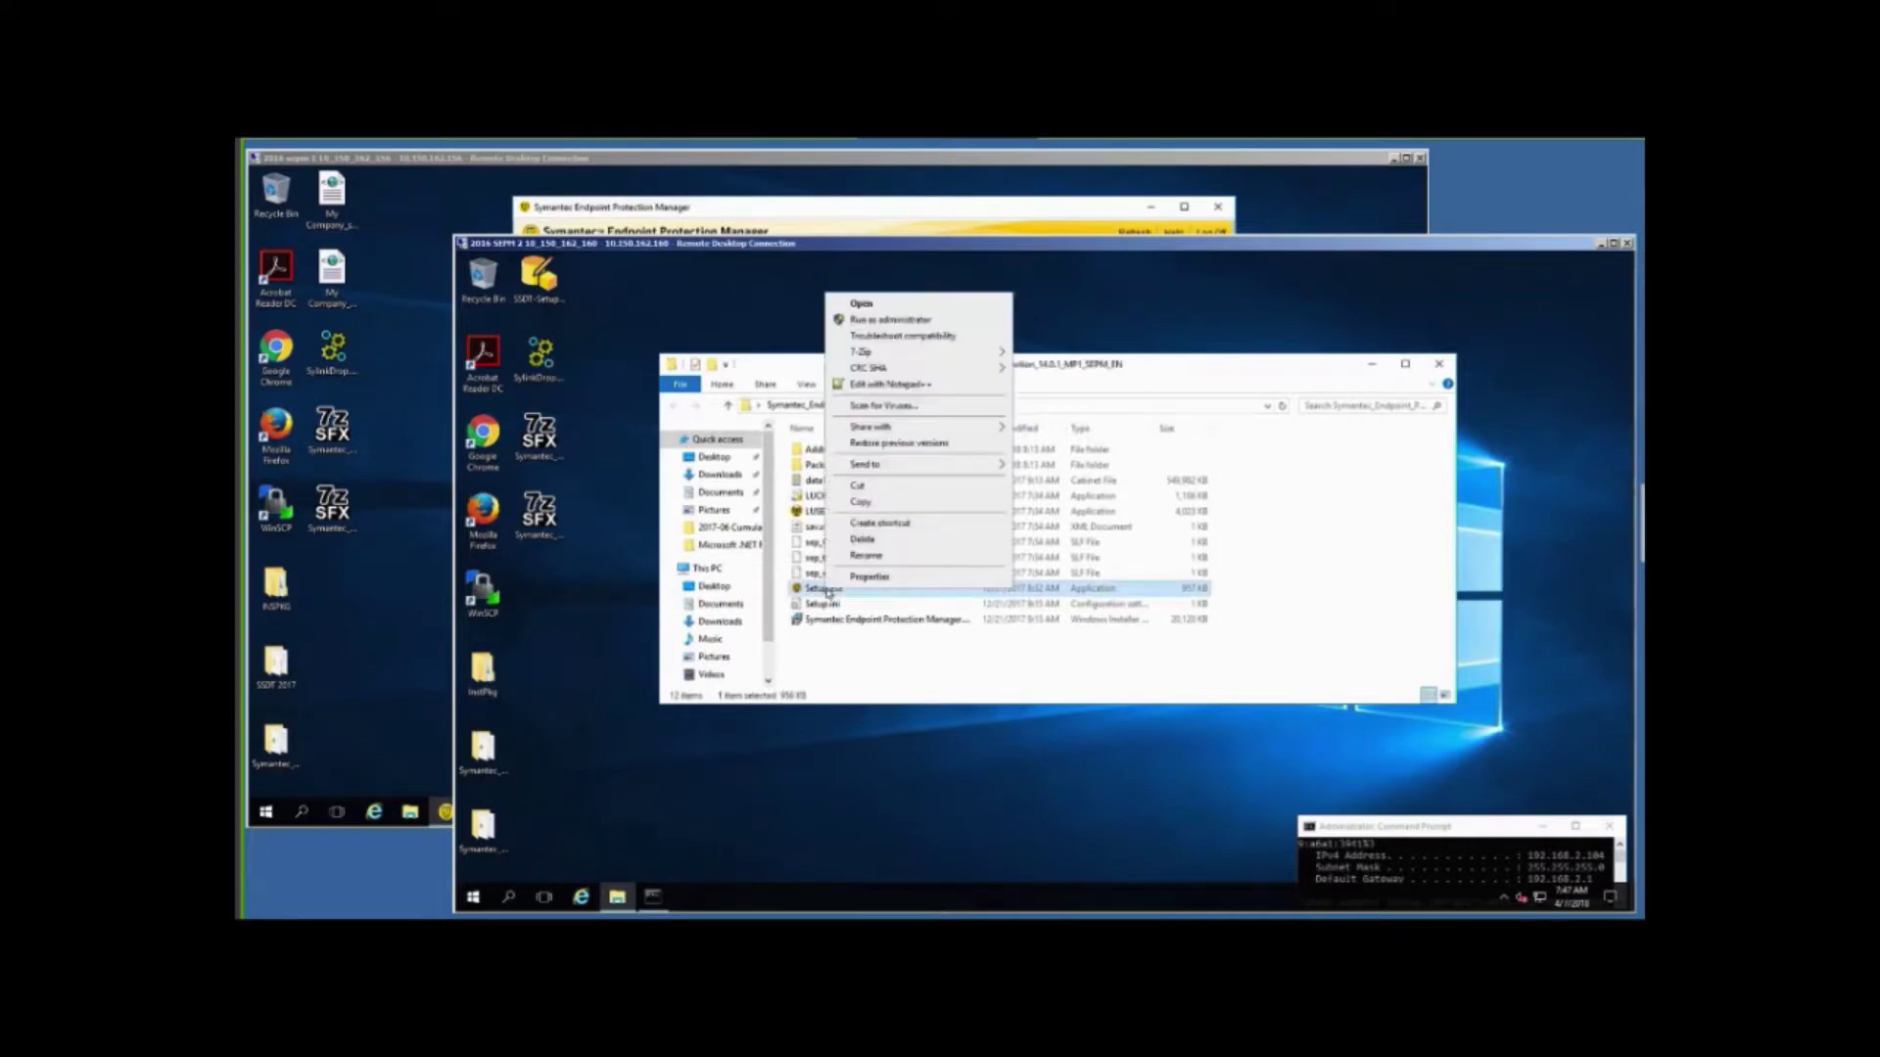
pyautogui.click(898, 320)
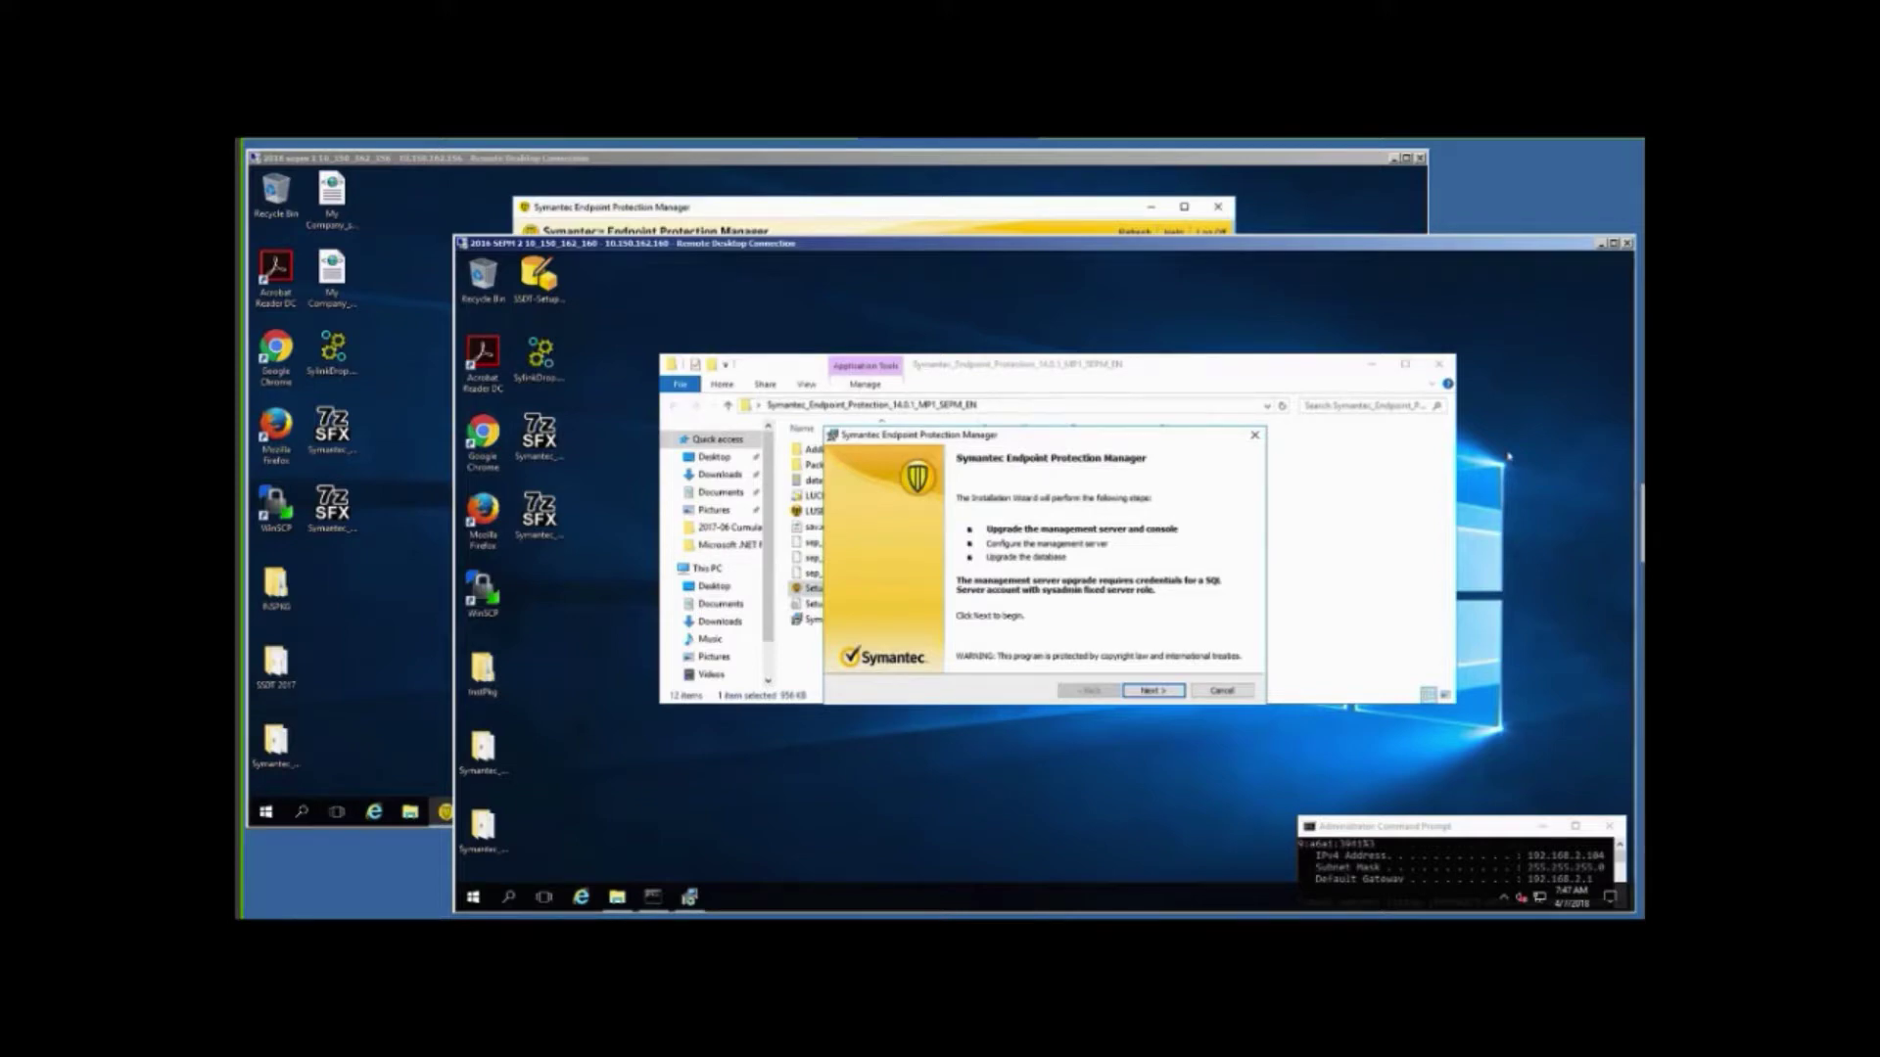
pyautogui.click(1440, 366)
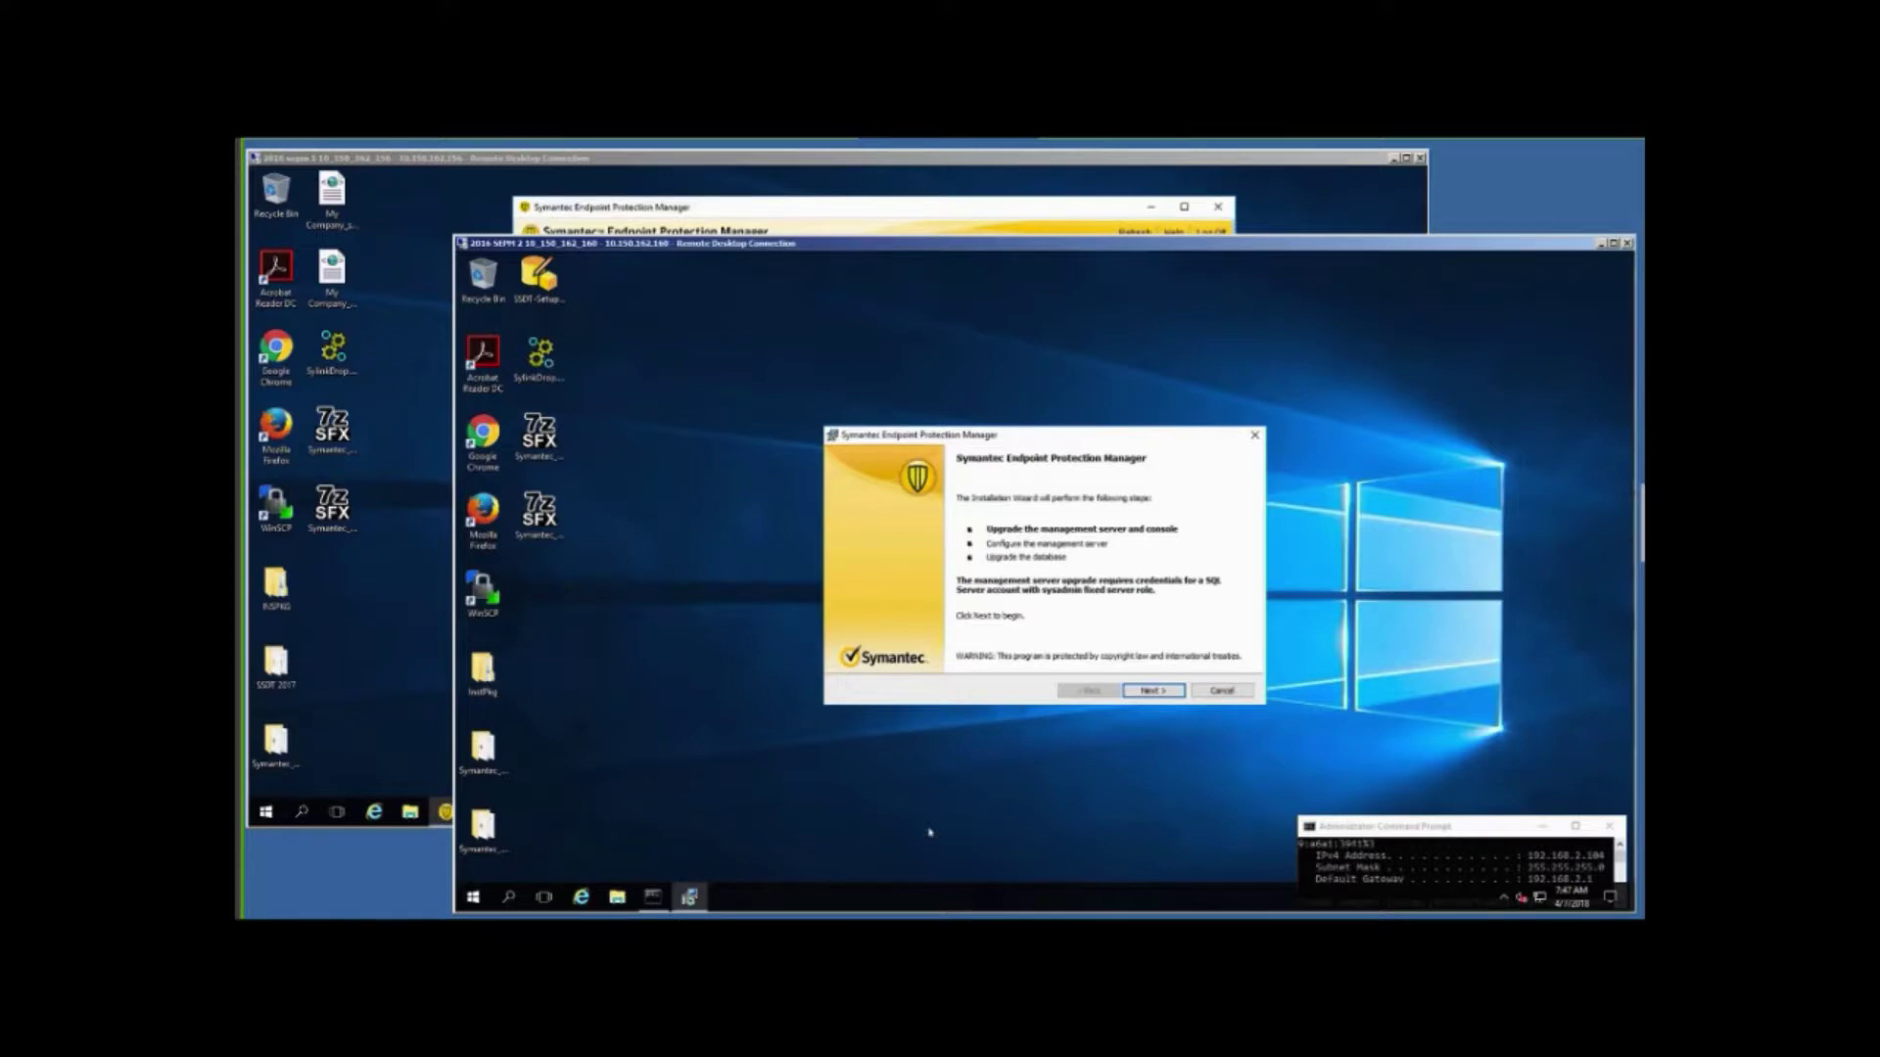
pyautogui.click(1152, 691)
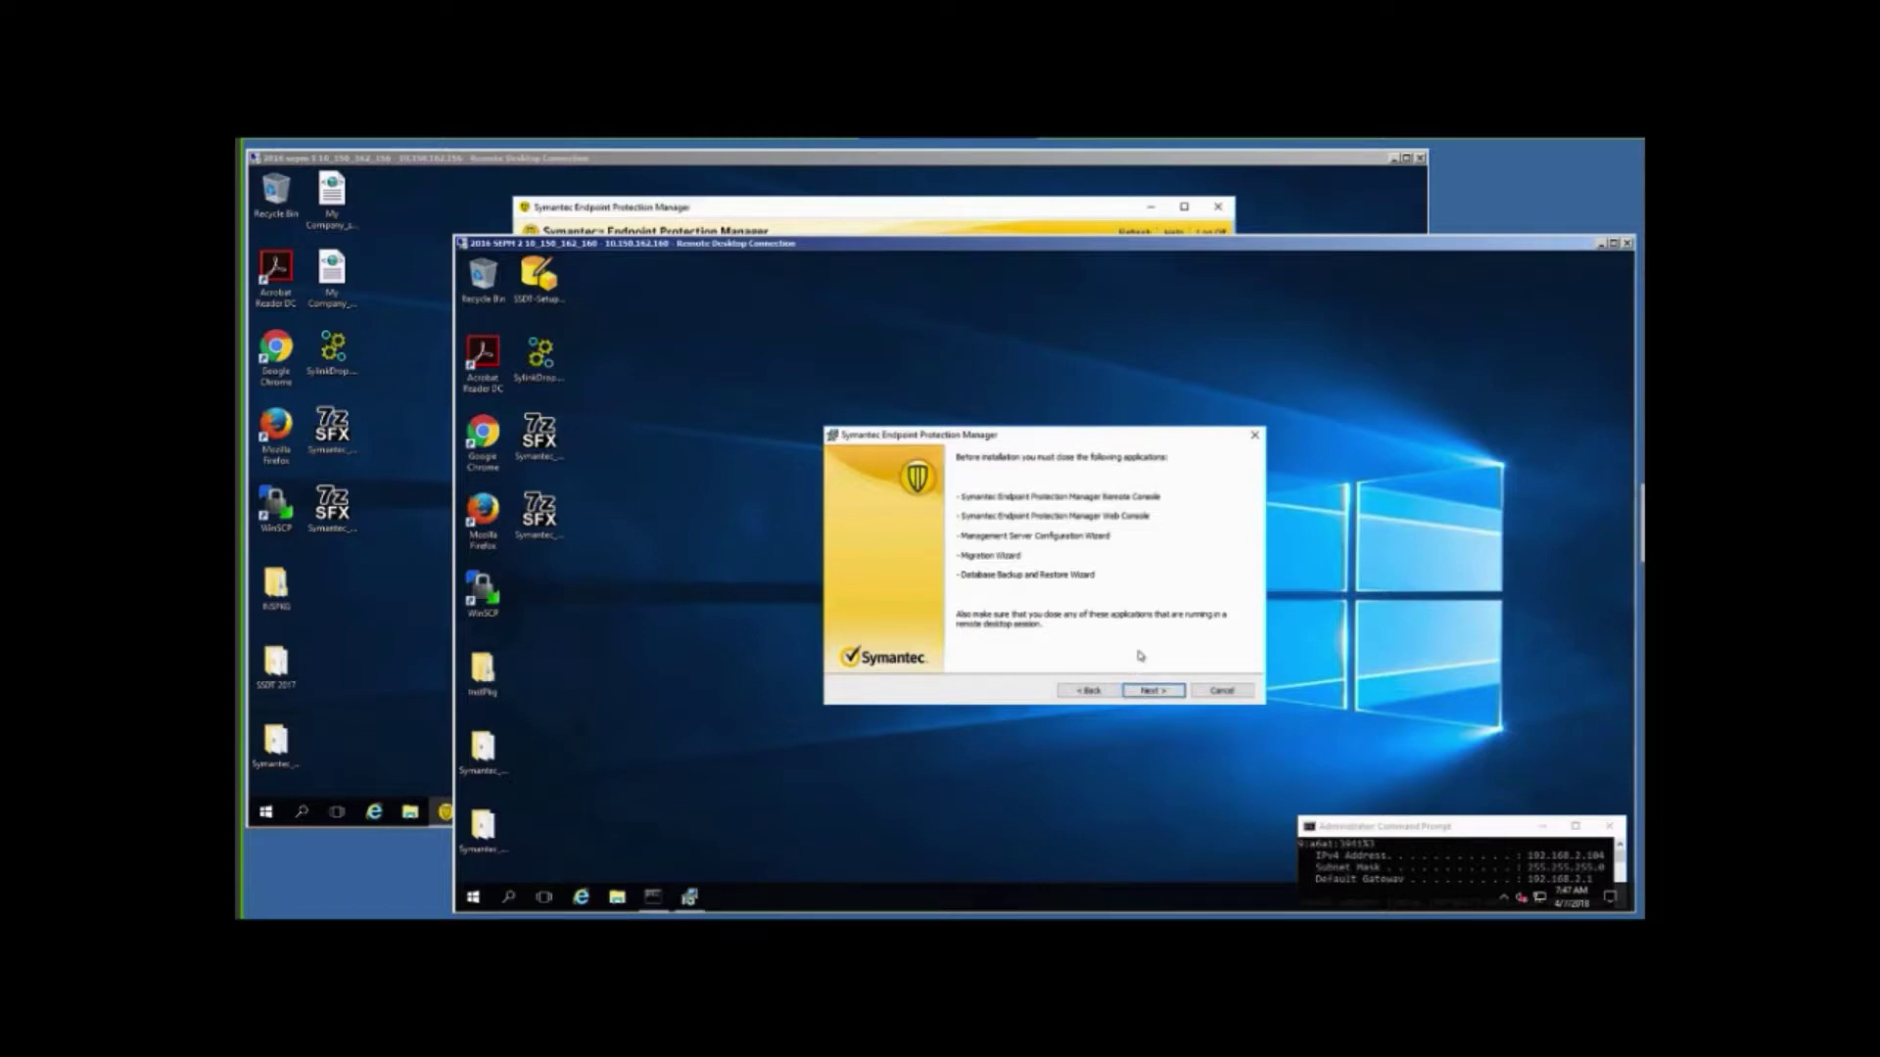
# Check the first server's console twice, then advance the second server's installer to the license agreement.
pyautogui.click(414, 469)
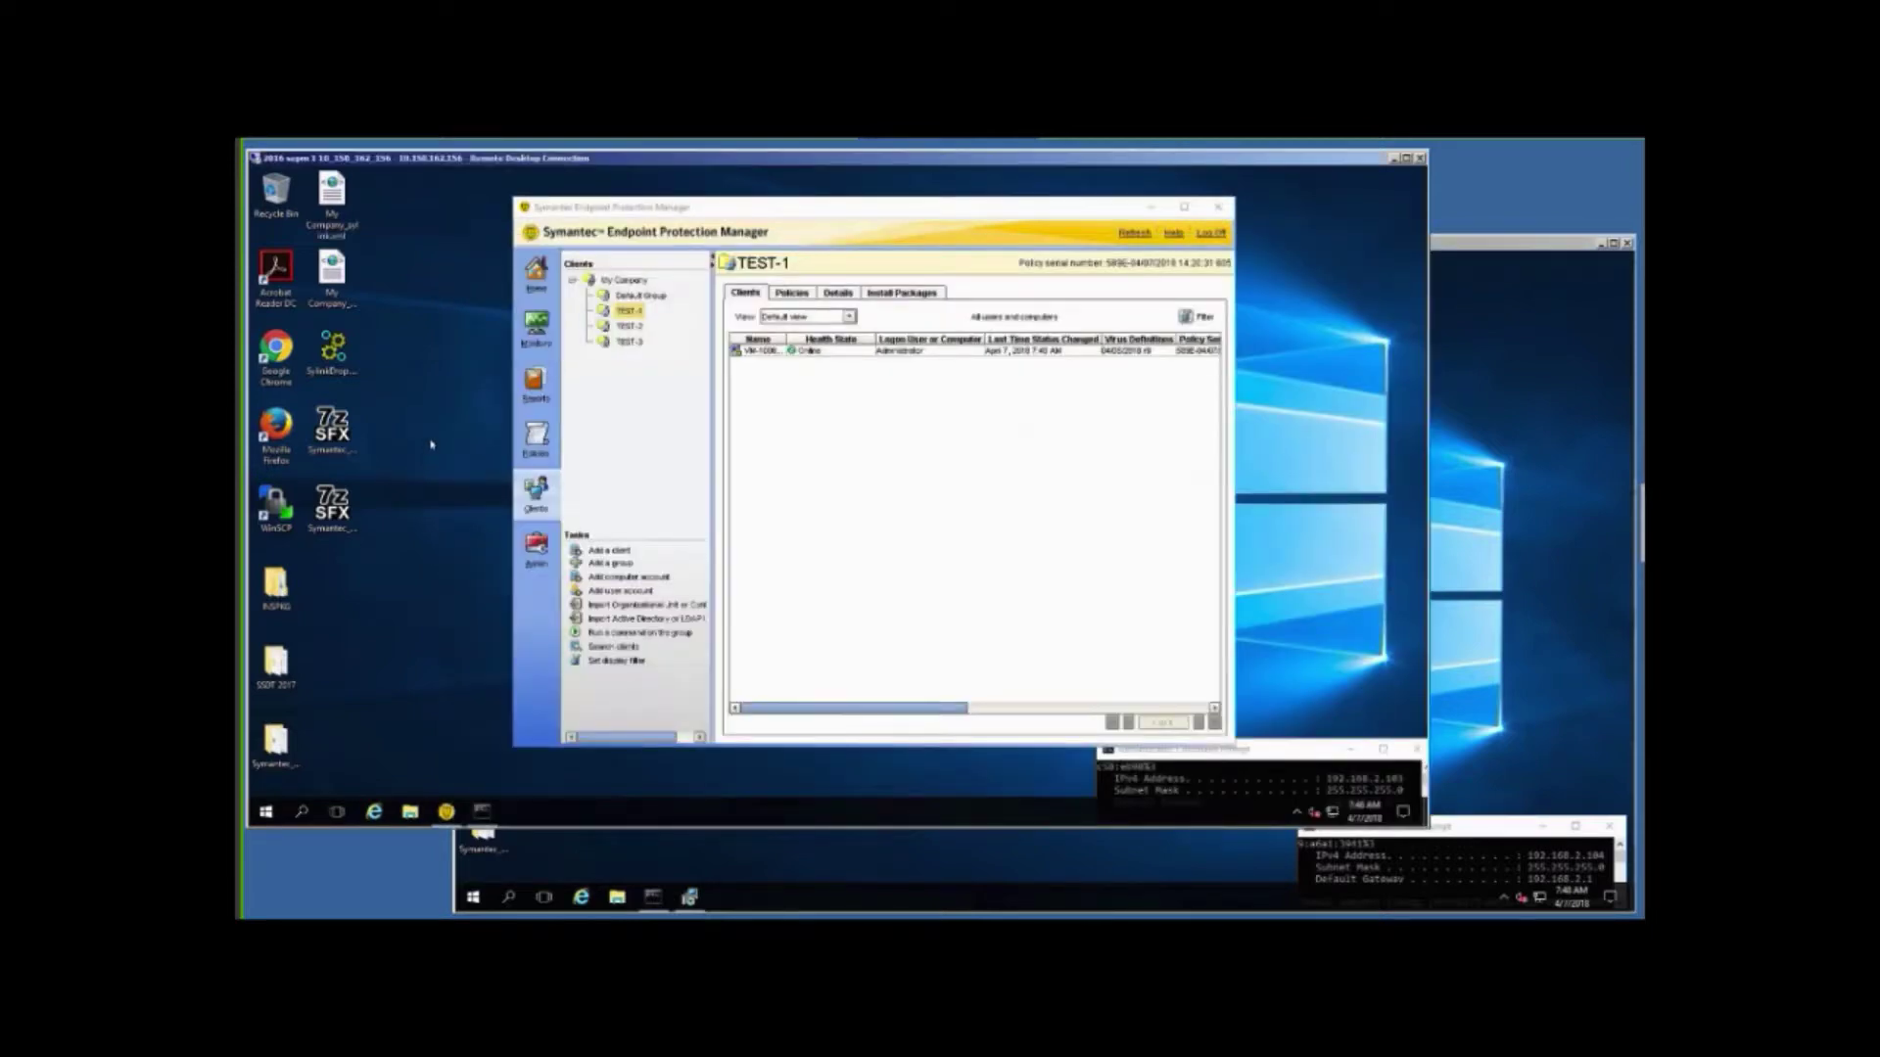
pyautogui.click(1503, 664)
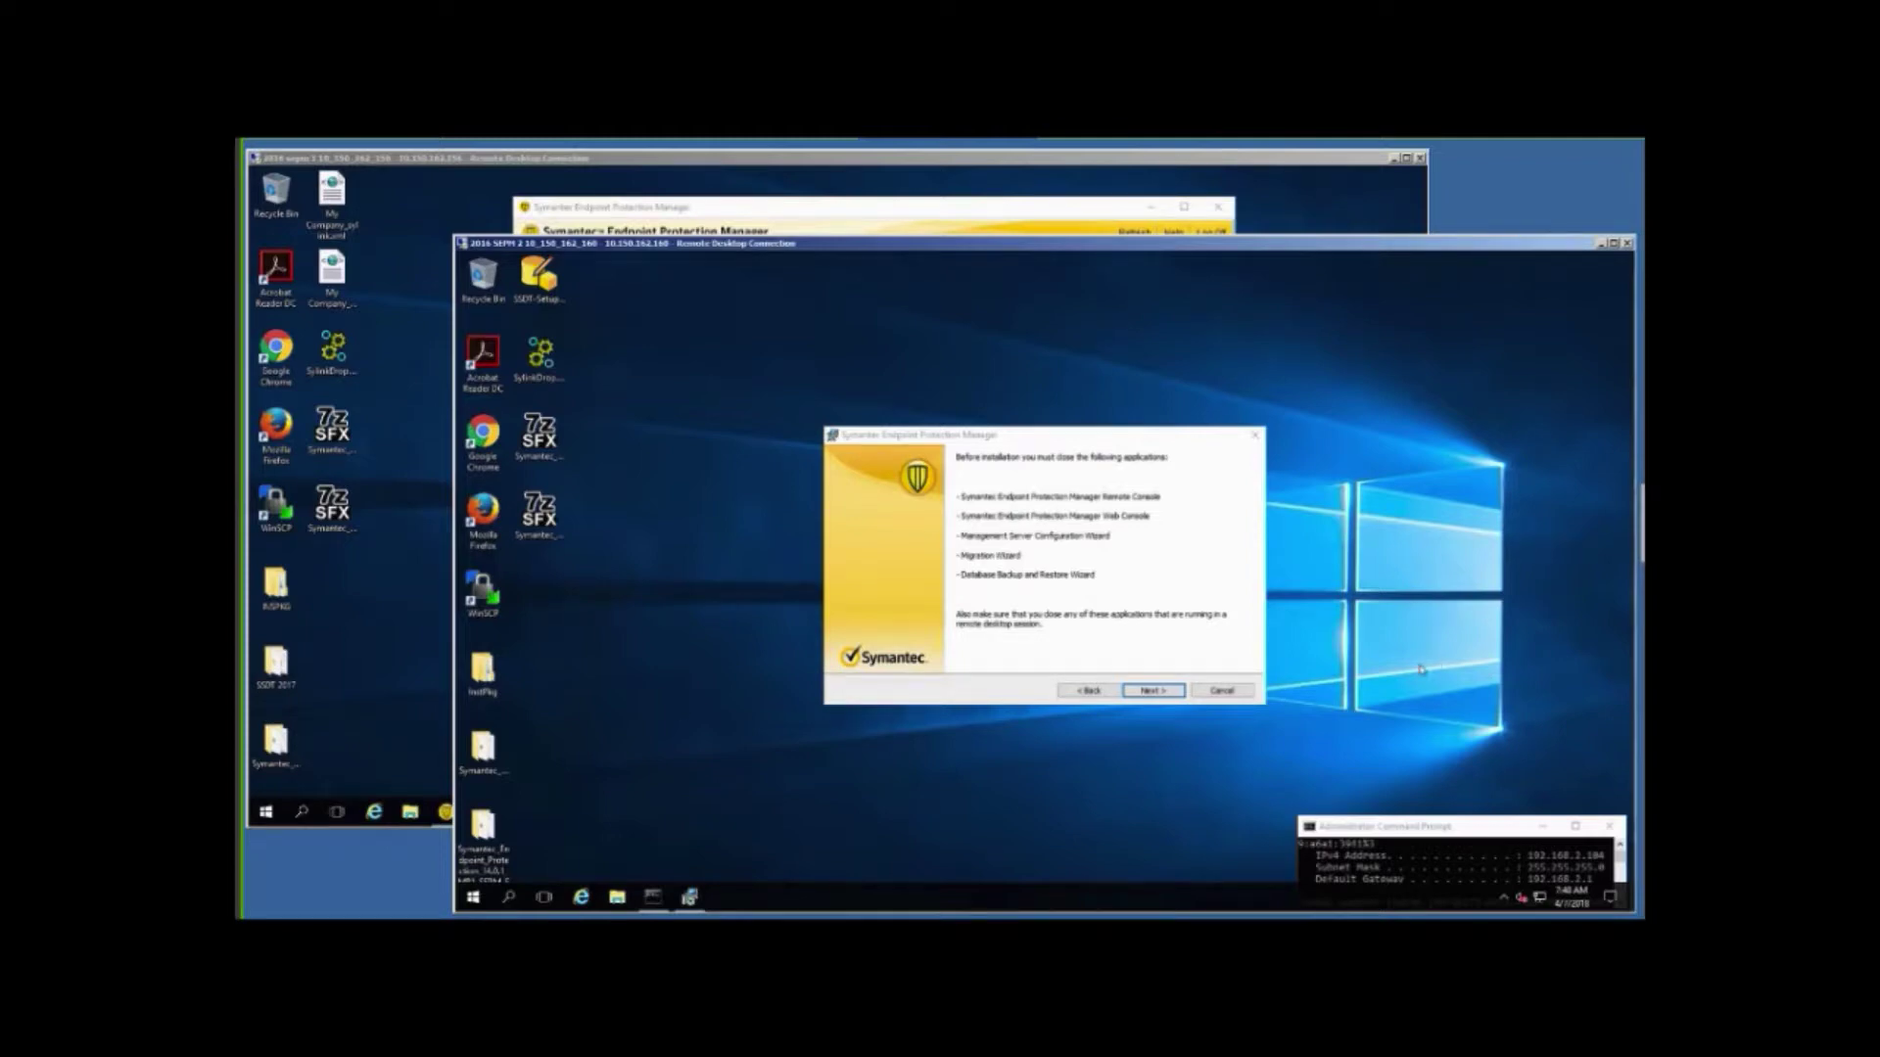
pyautogui.click(364, 604)
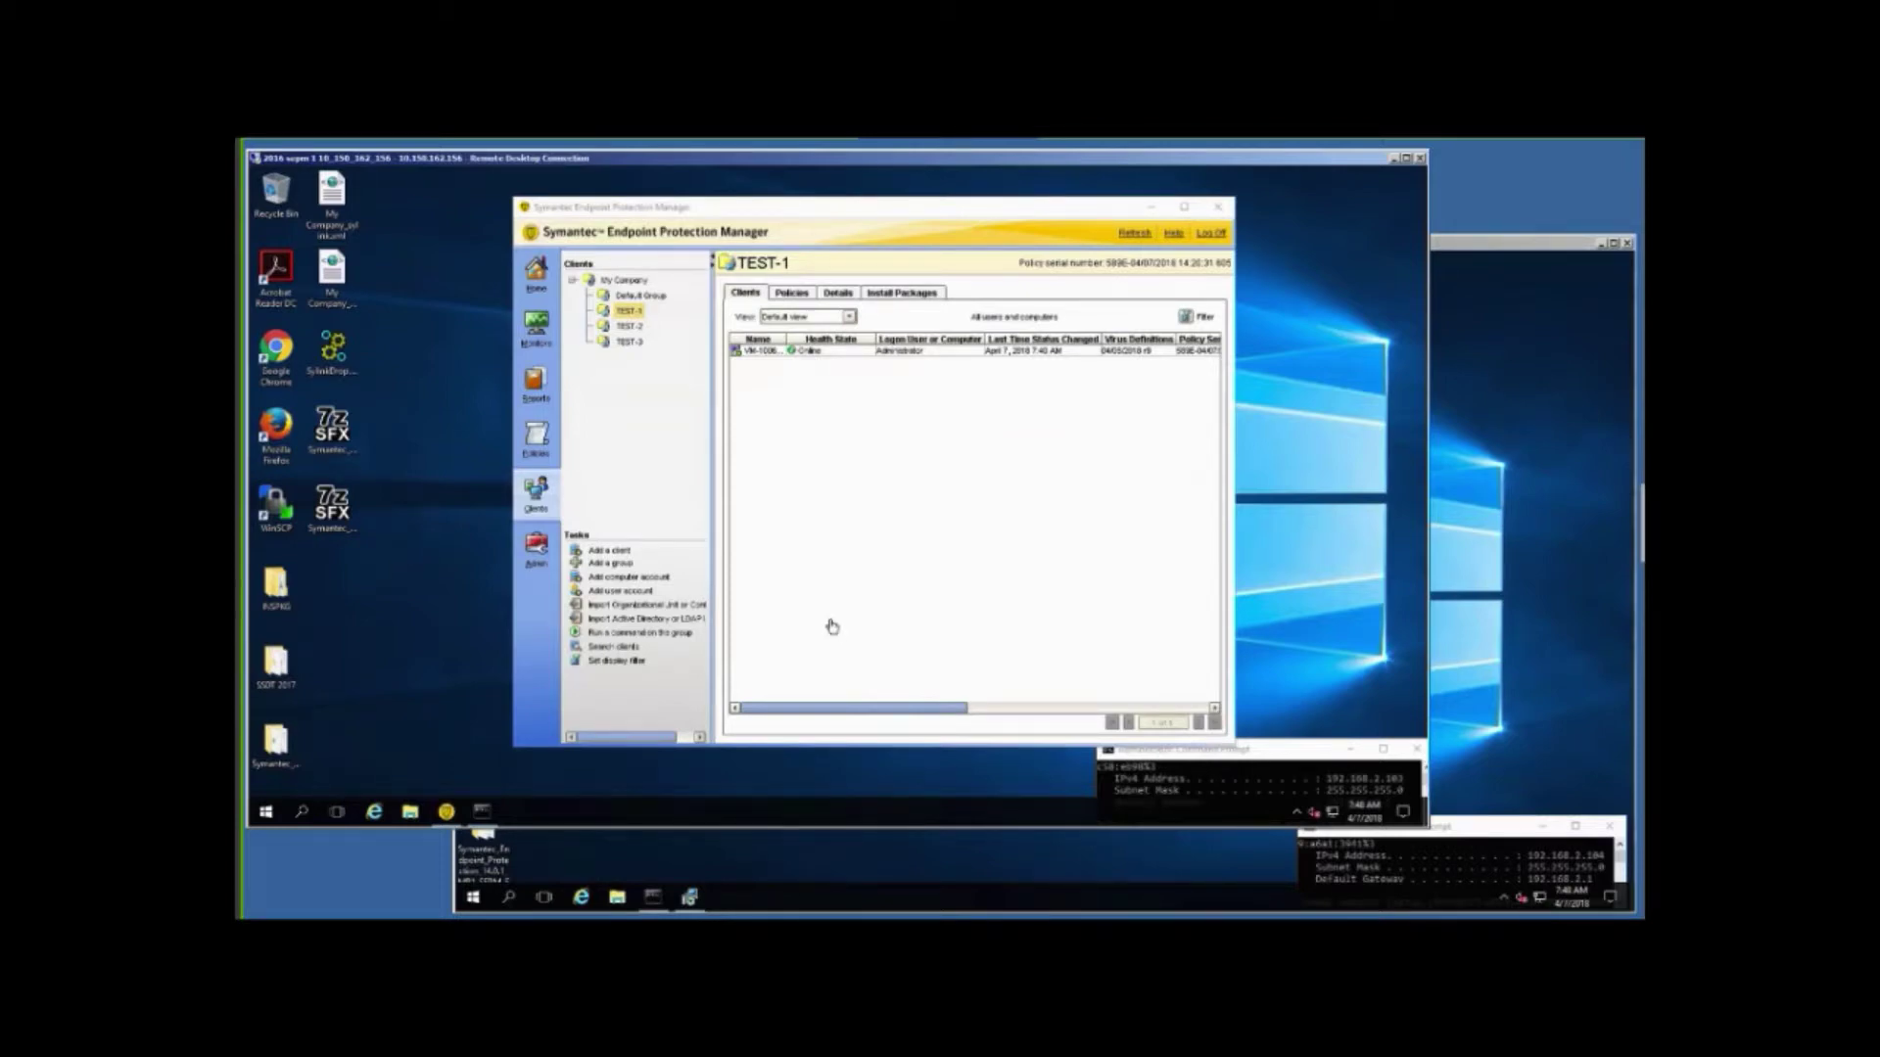
pyautogui.click(1503, 701)
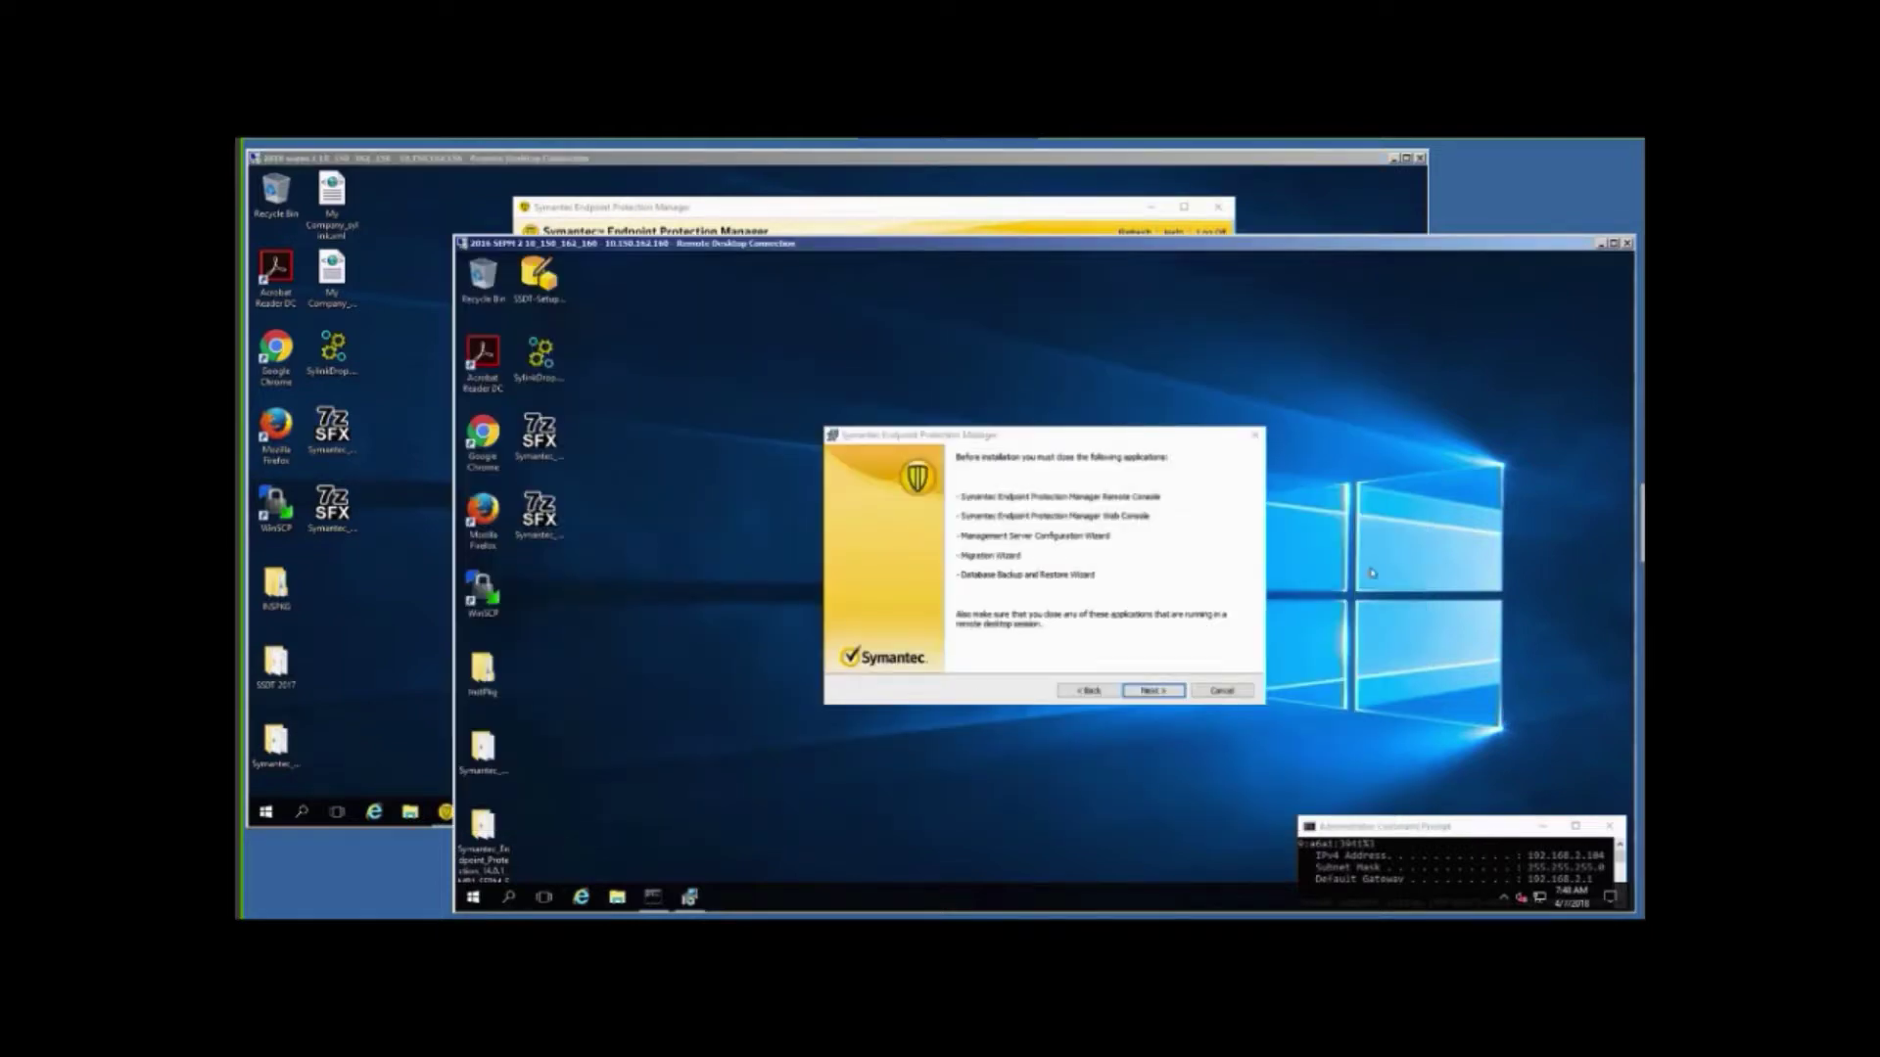
pyautogui.click(1148, 691)
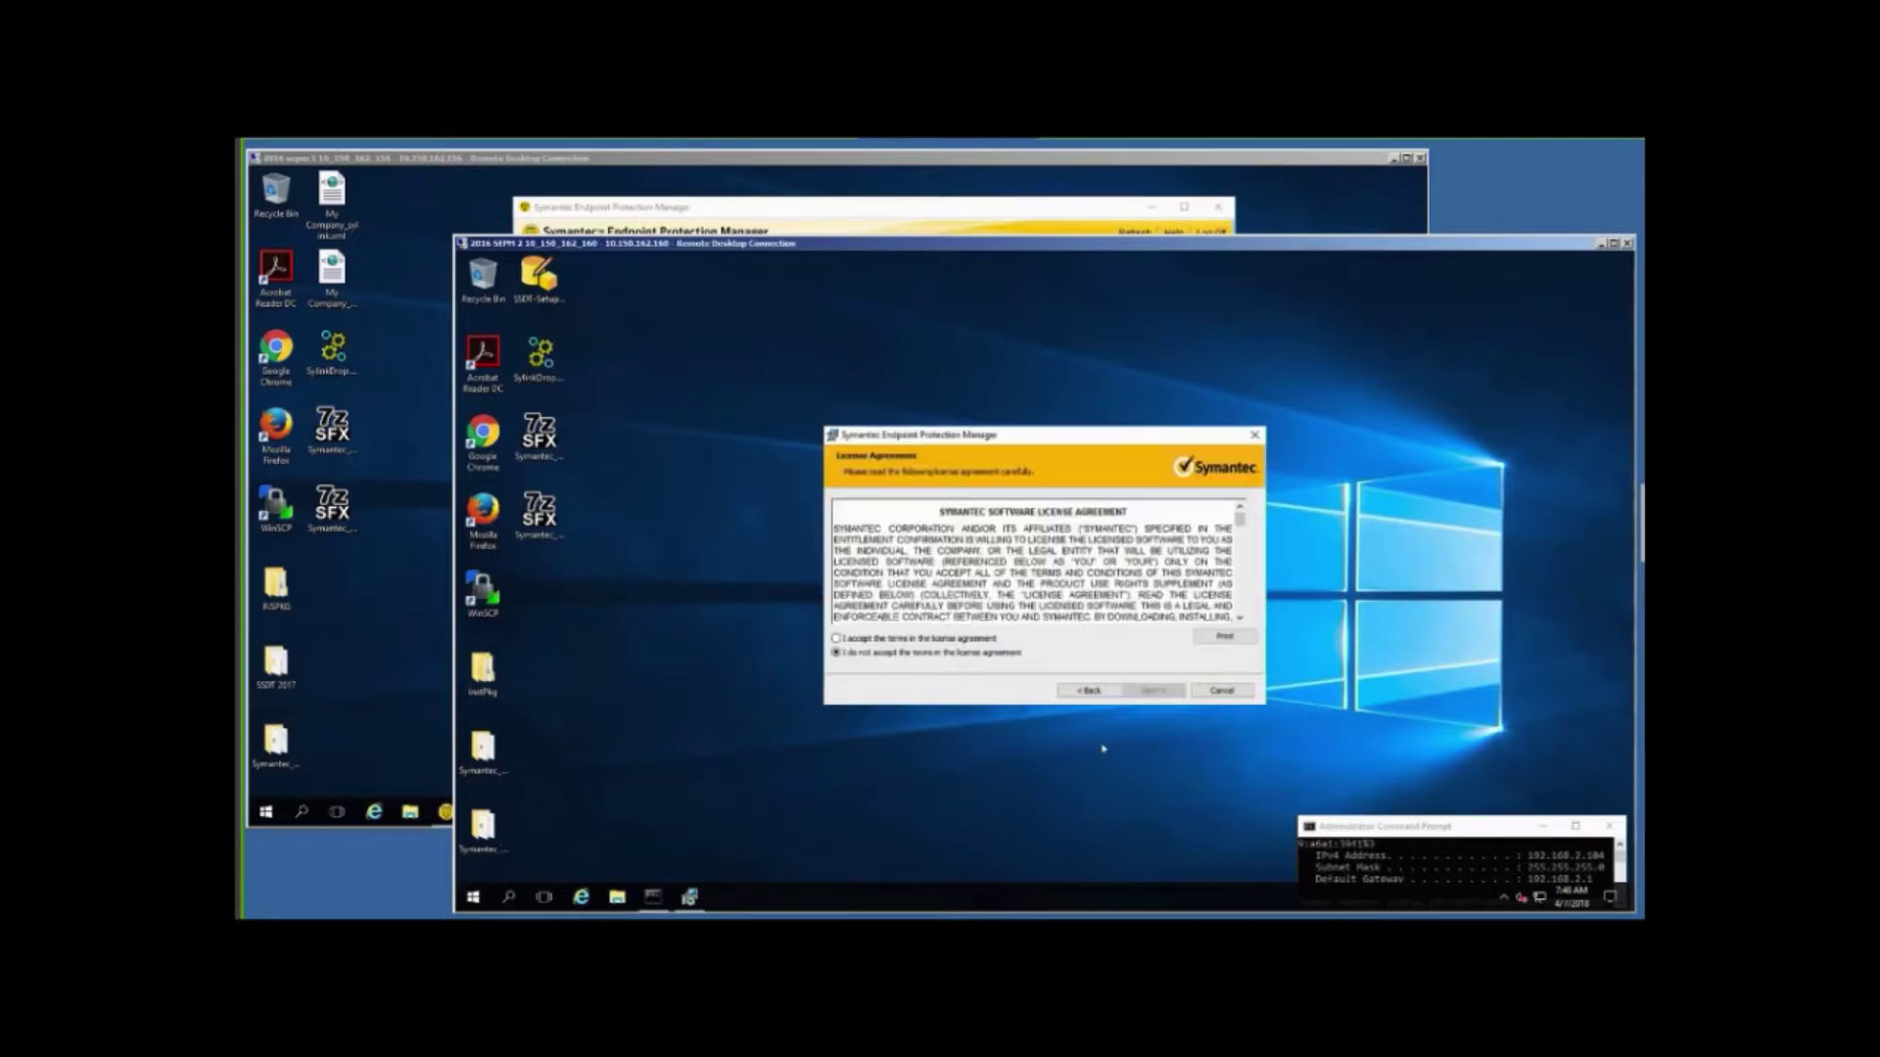
# Accept the license, skip the database backup, install the server and console, and finish the summary.
pyautogui.click(868, 639)
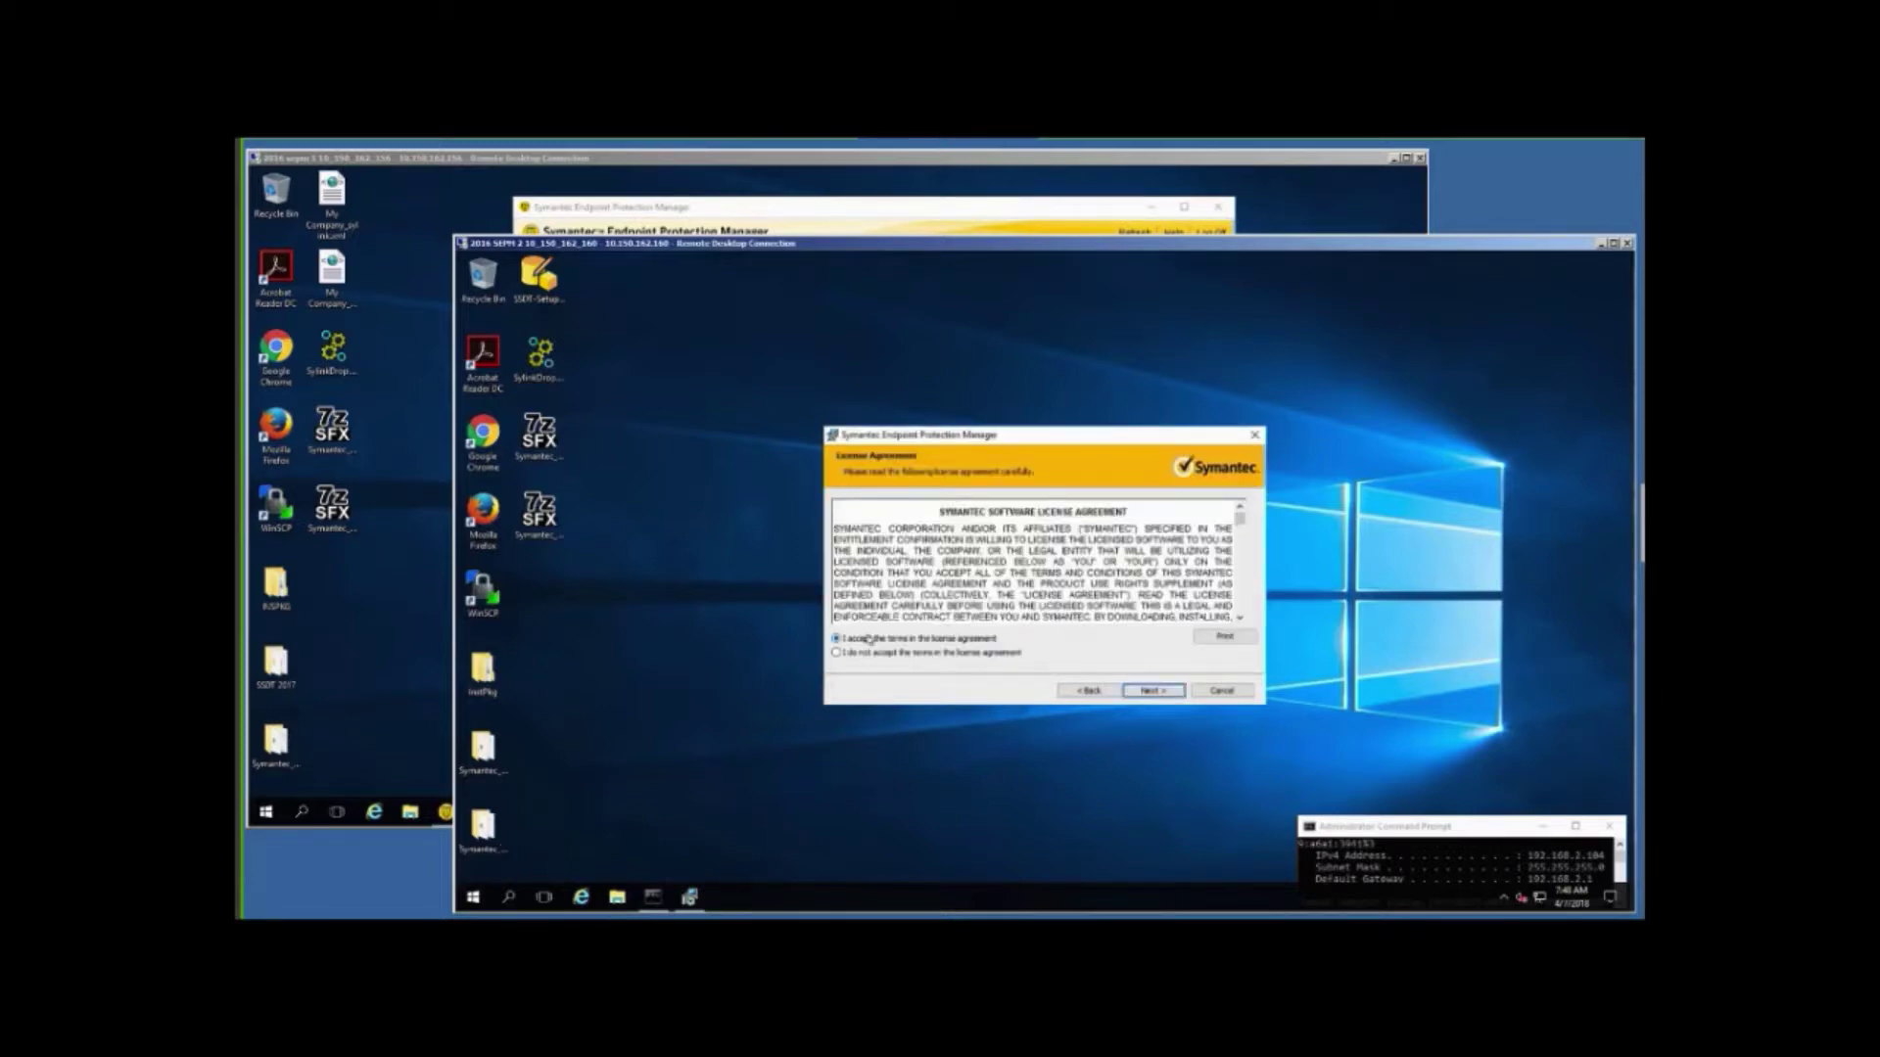
pyautogui.click(1152, 690)
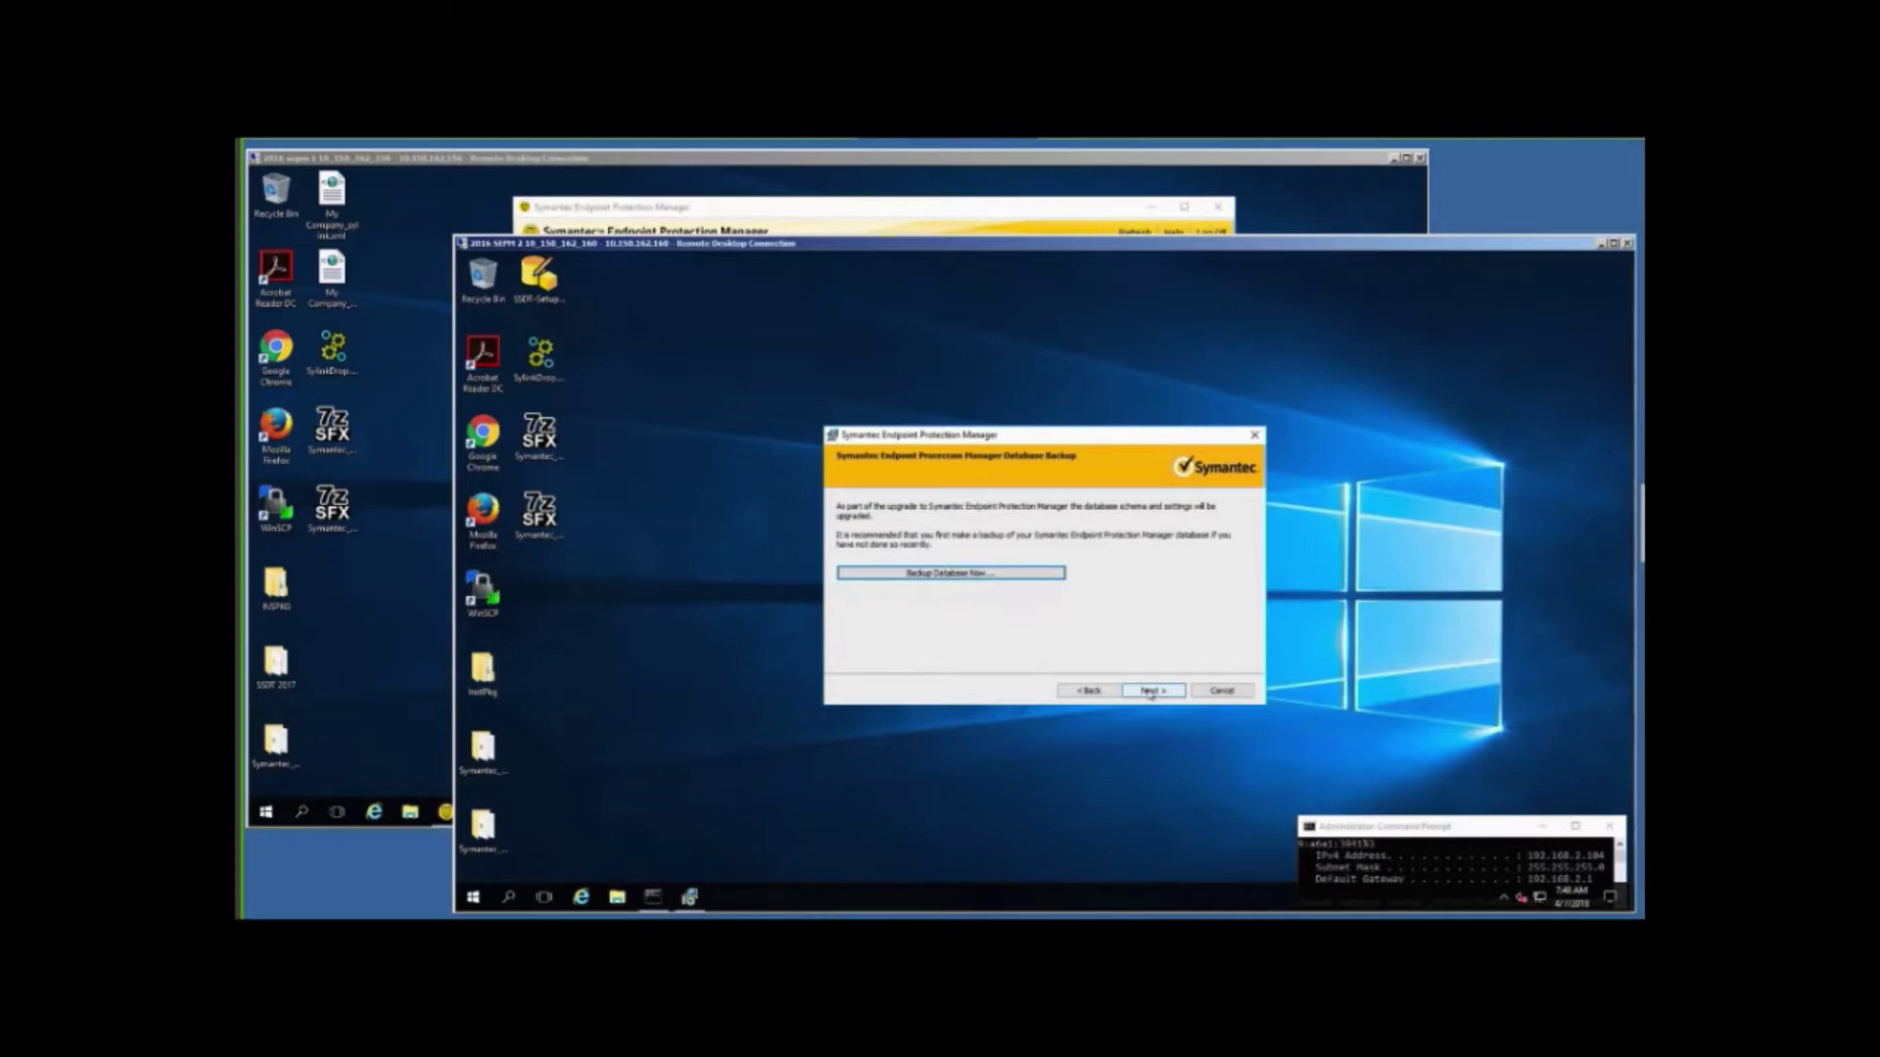
pyautogui.click(1151, 691)
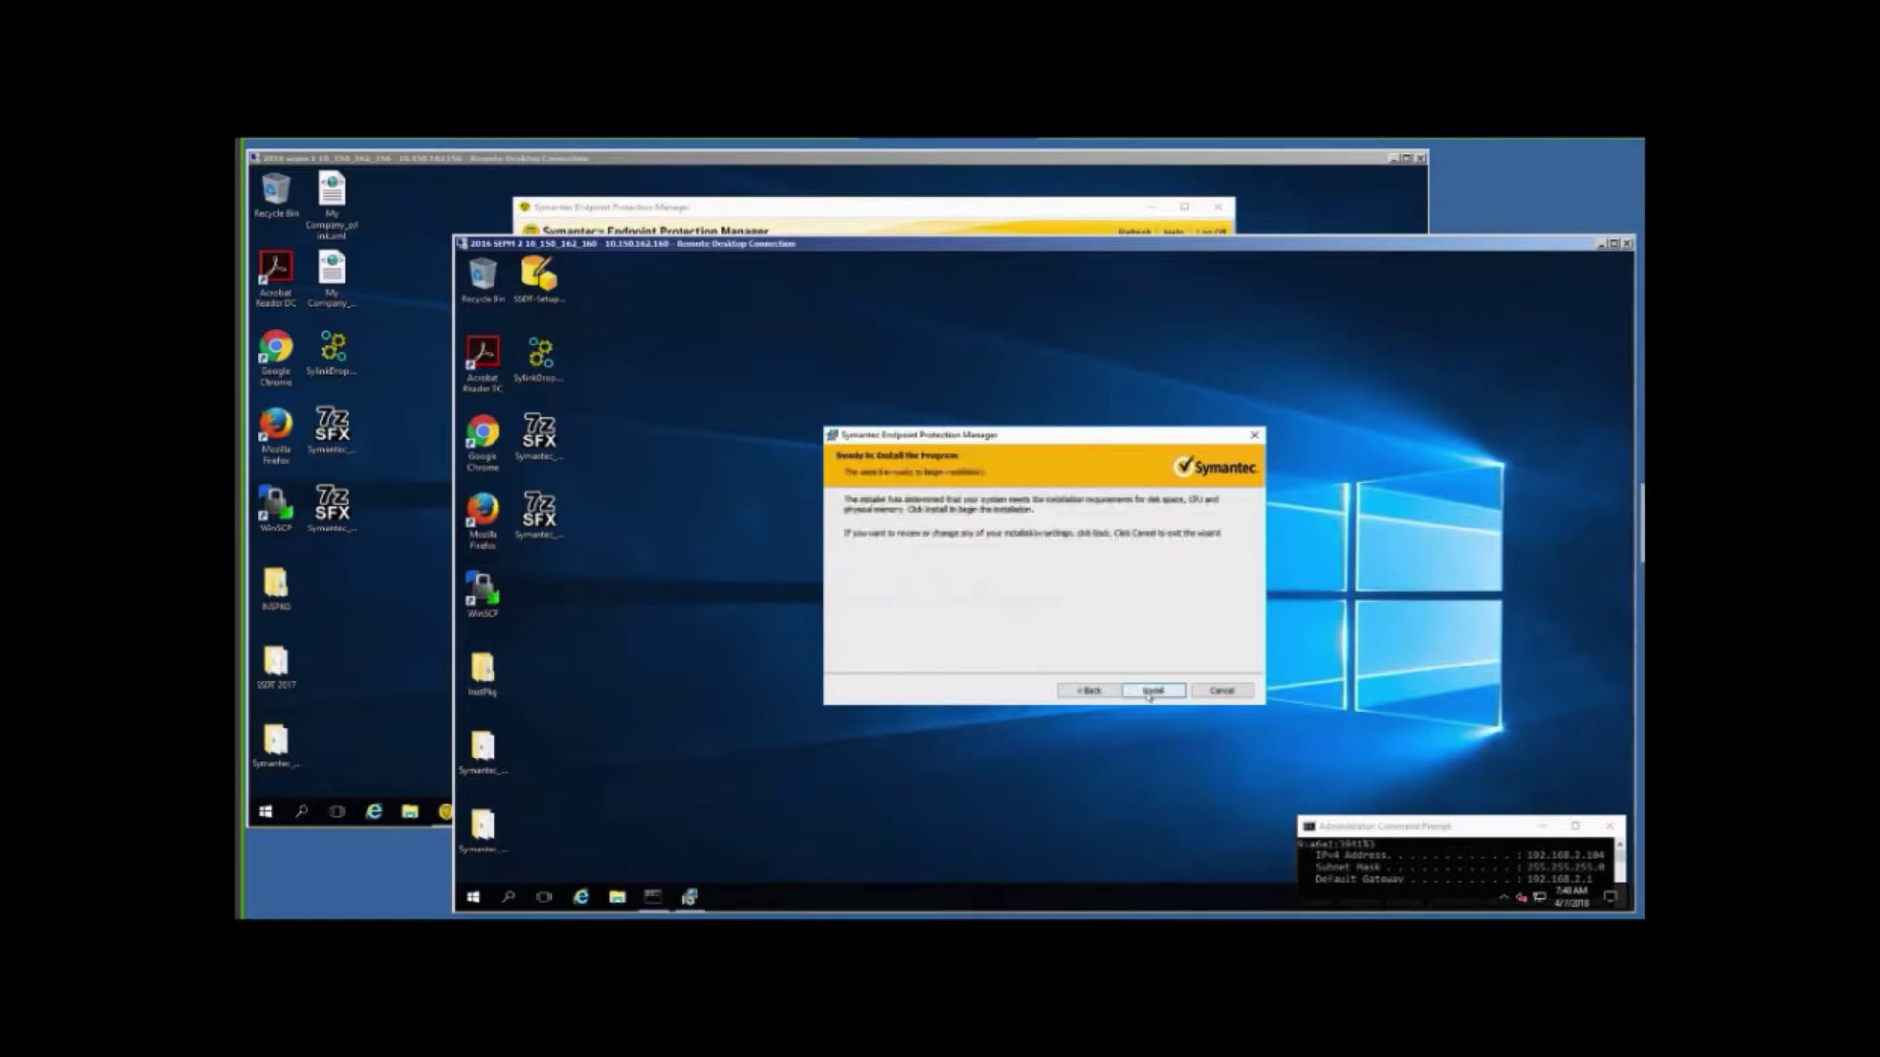
pyautogui.click(1153, 691)
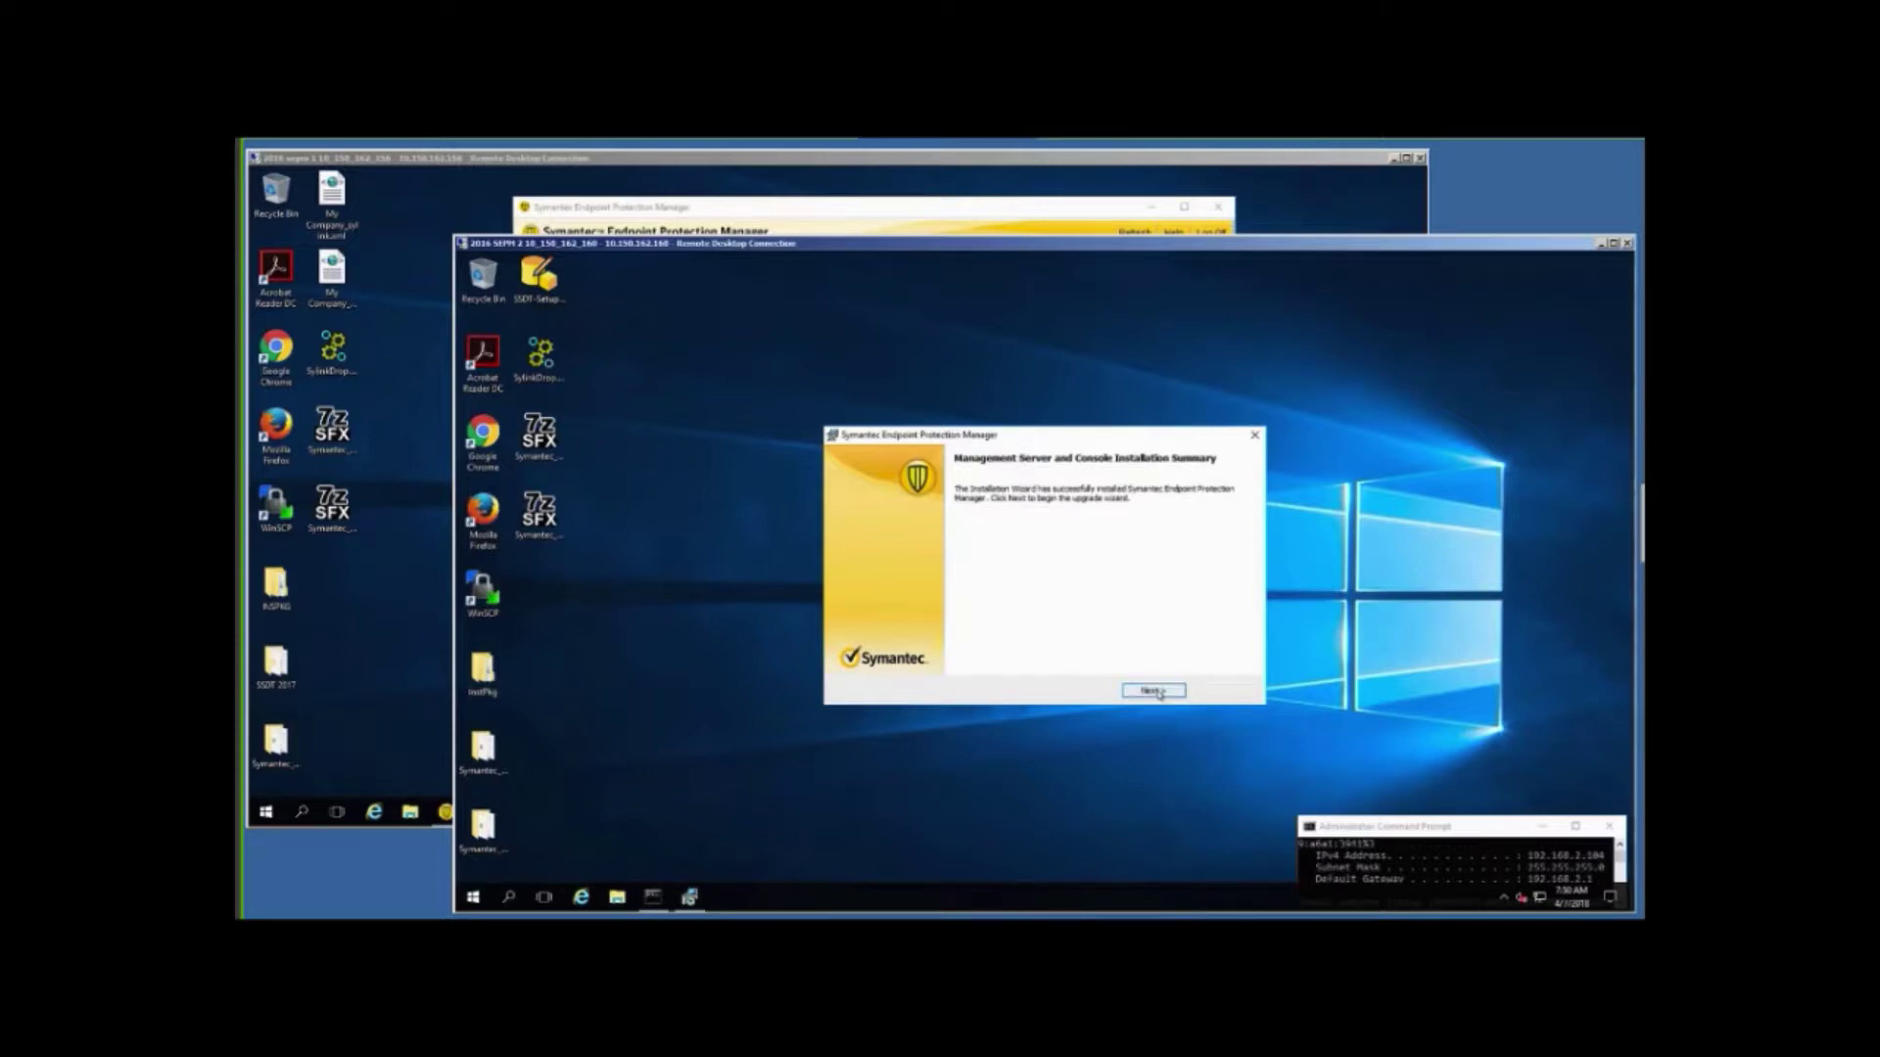
pyautogui.click(1152, 693)
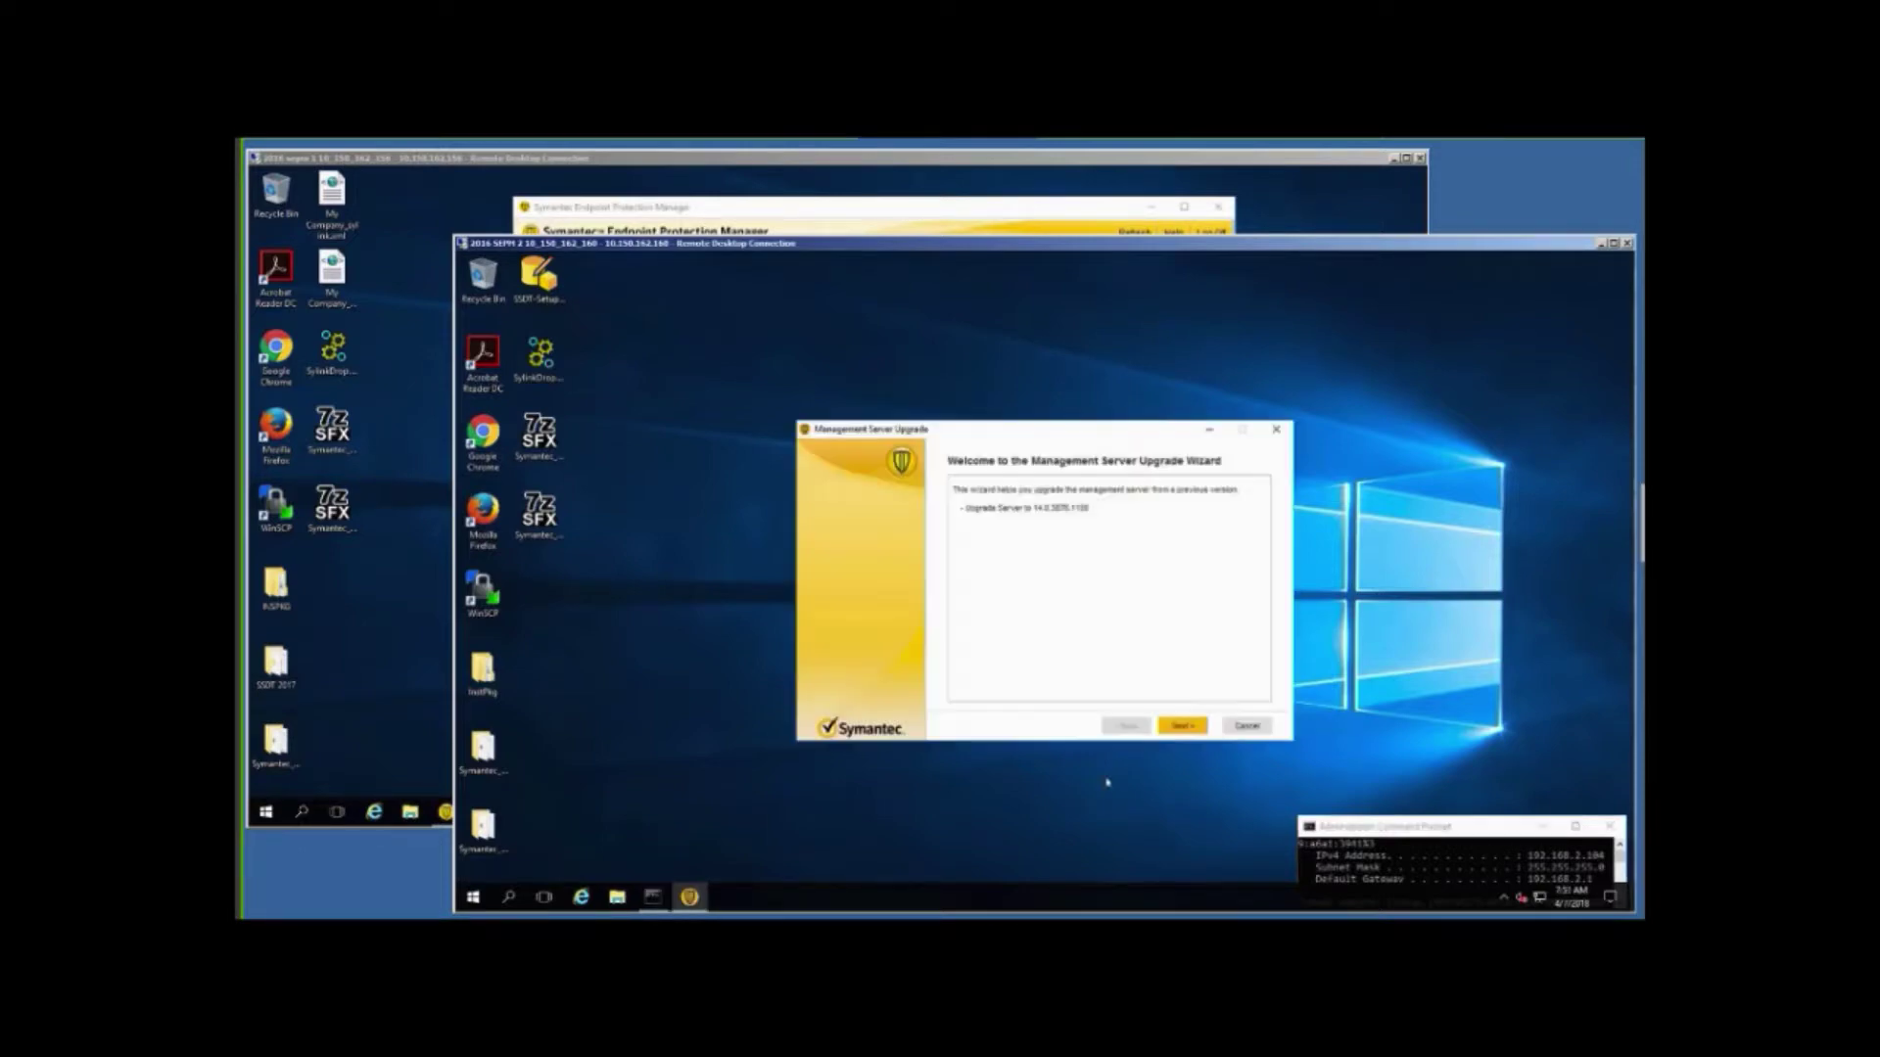
# Supply the SQL 'sa' user name and password, disable LiveUpdate during upgrade, and run the upgrade.
pyautogui.click(1180, 728)
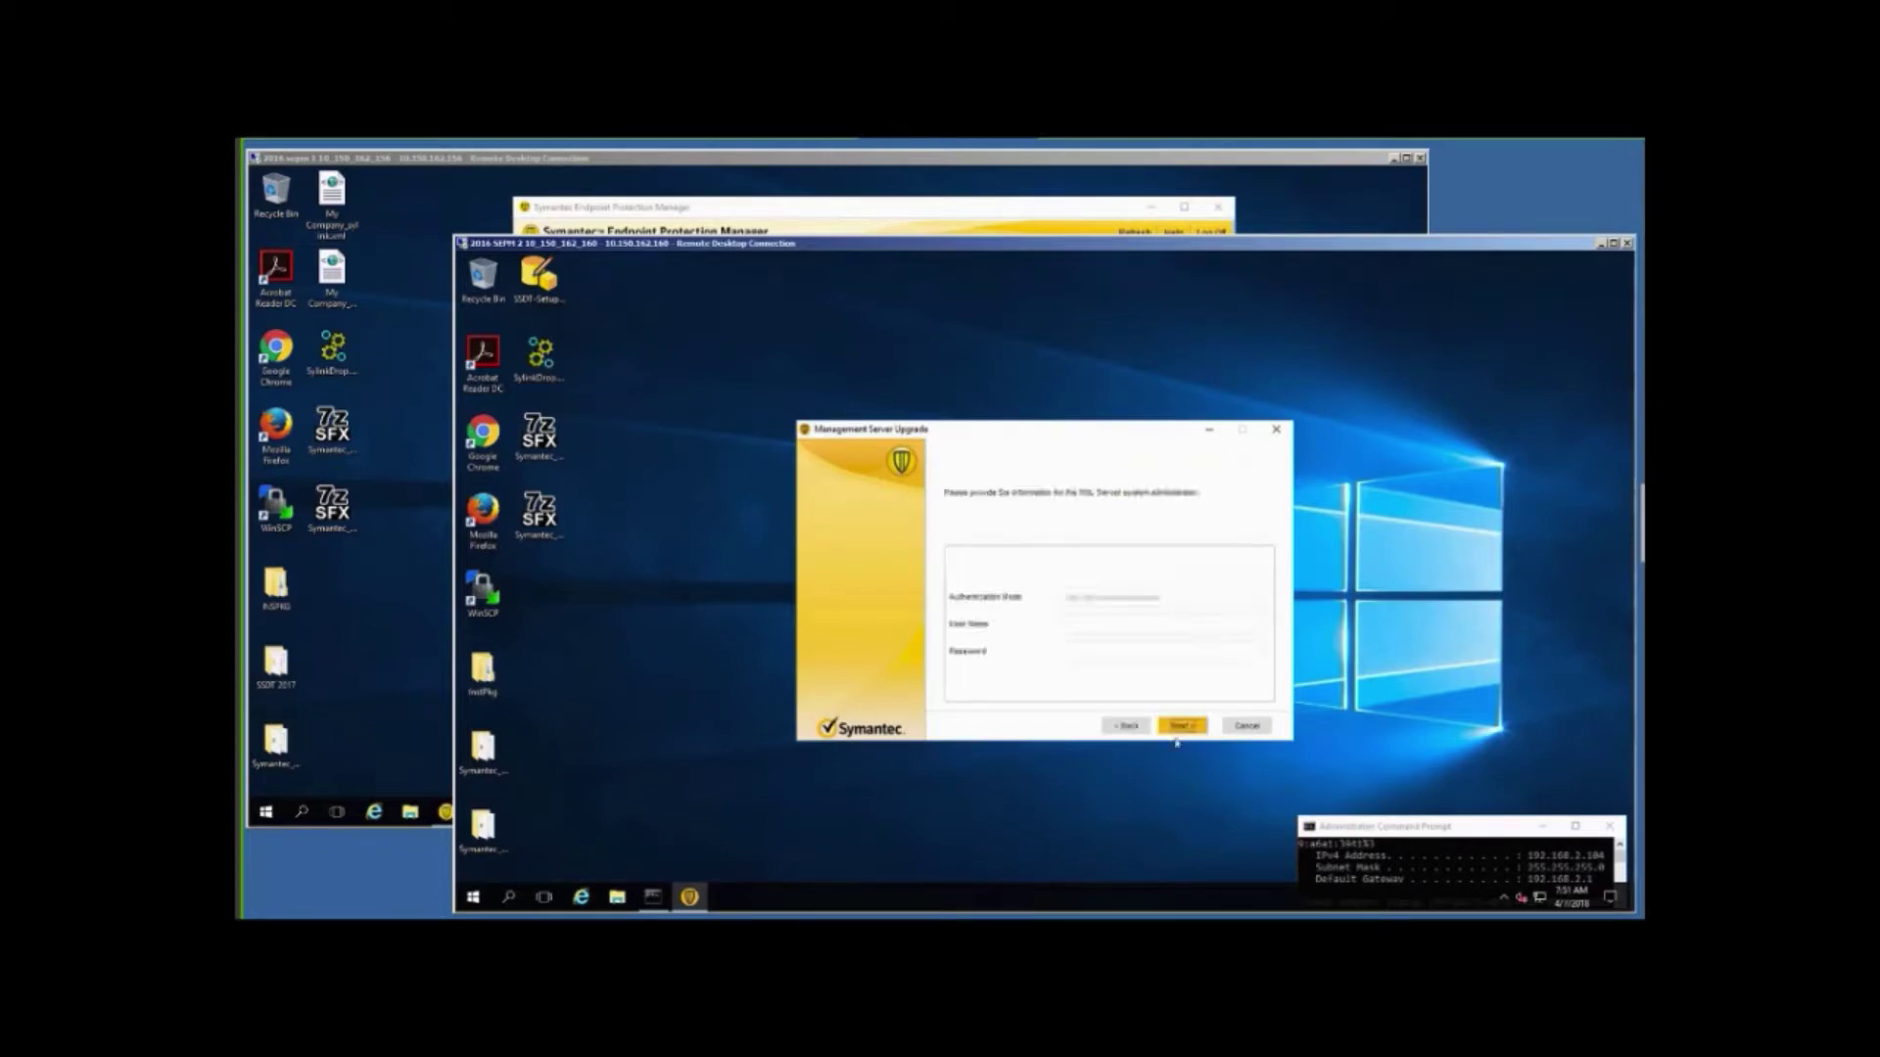
pyautogui.click(1100, 625)
pyautogui.write('sa*******')
pyautogui.click(1182, 727)
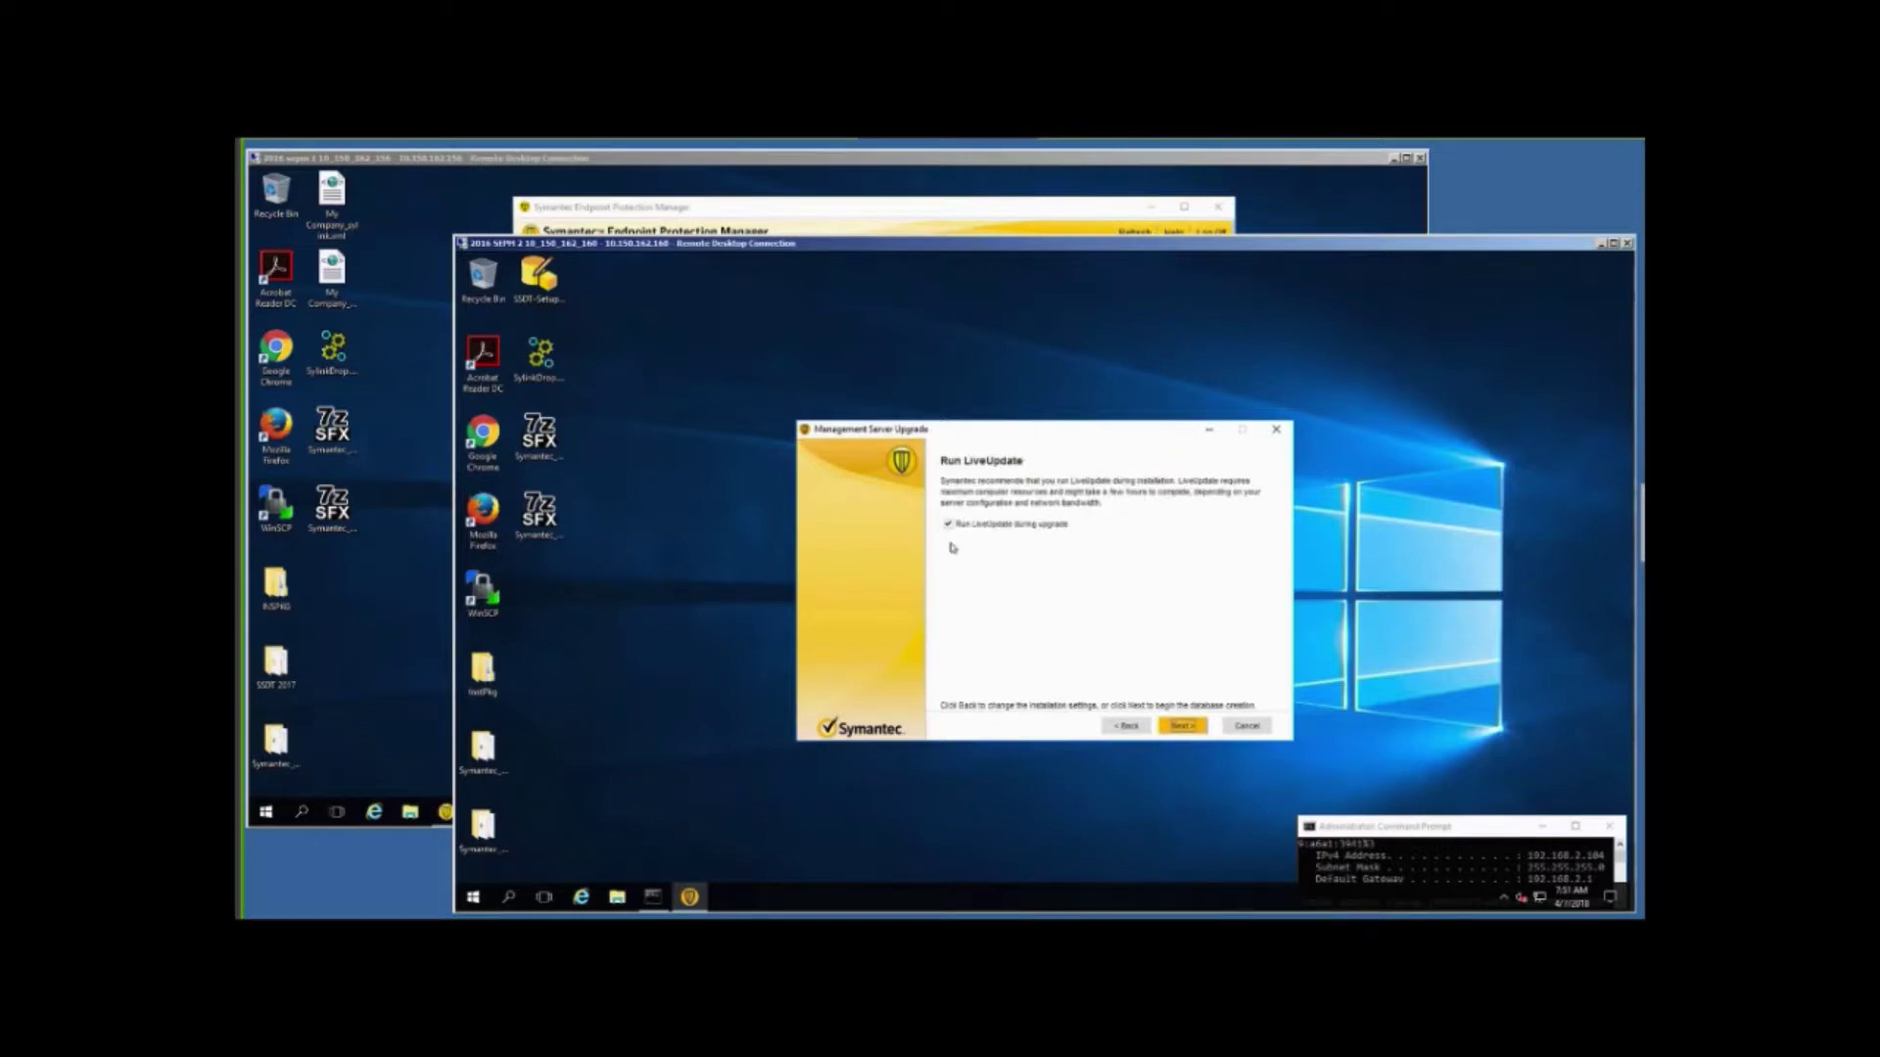
pyautogui.click(949, 523)
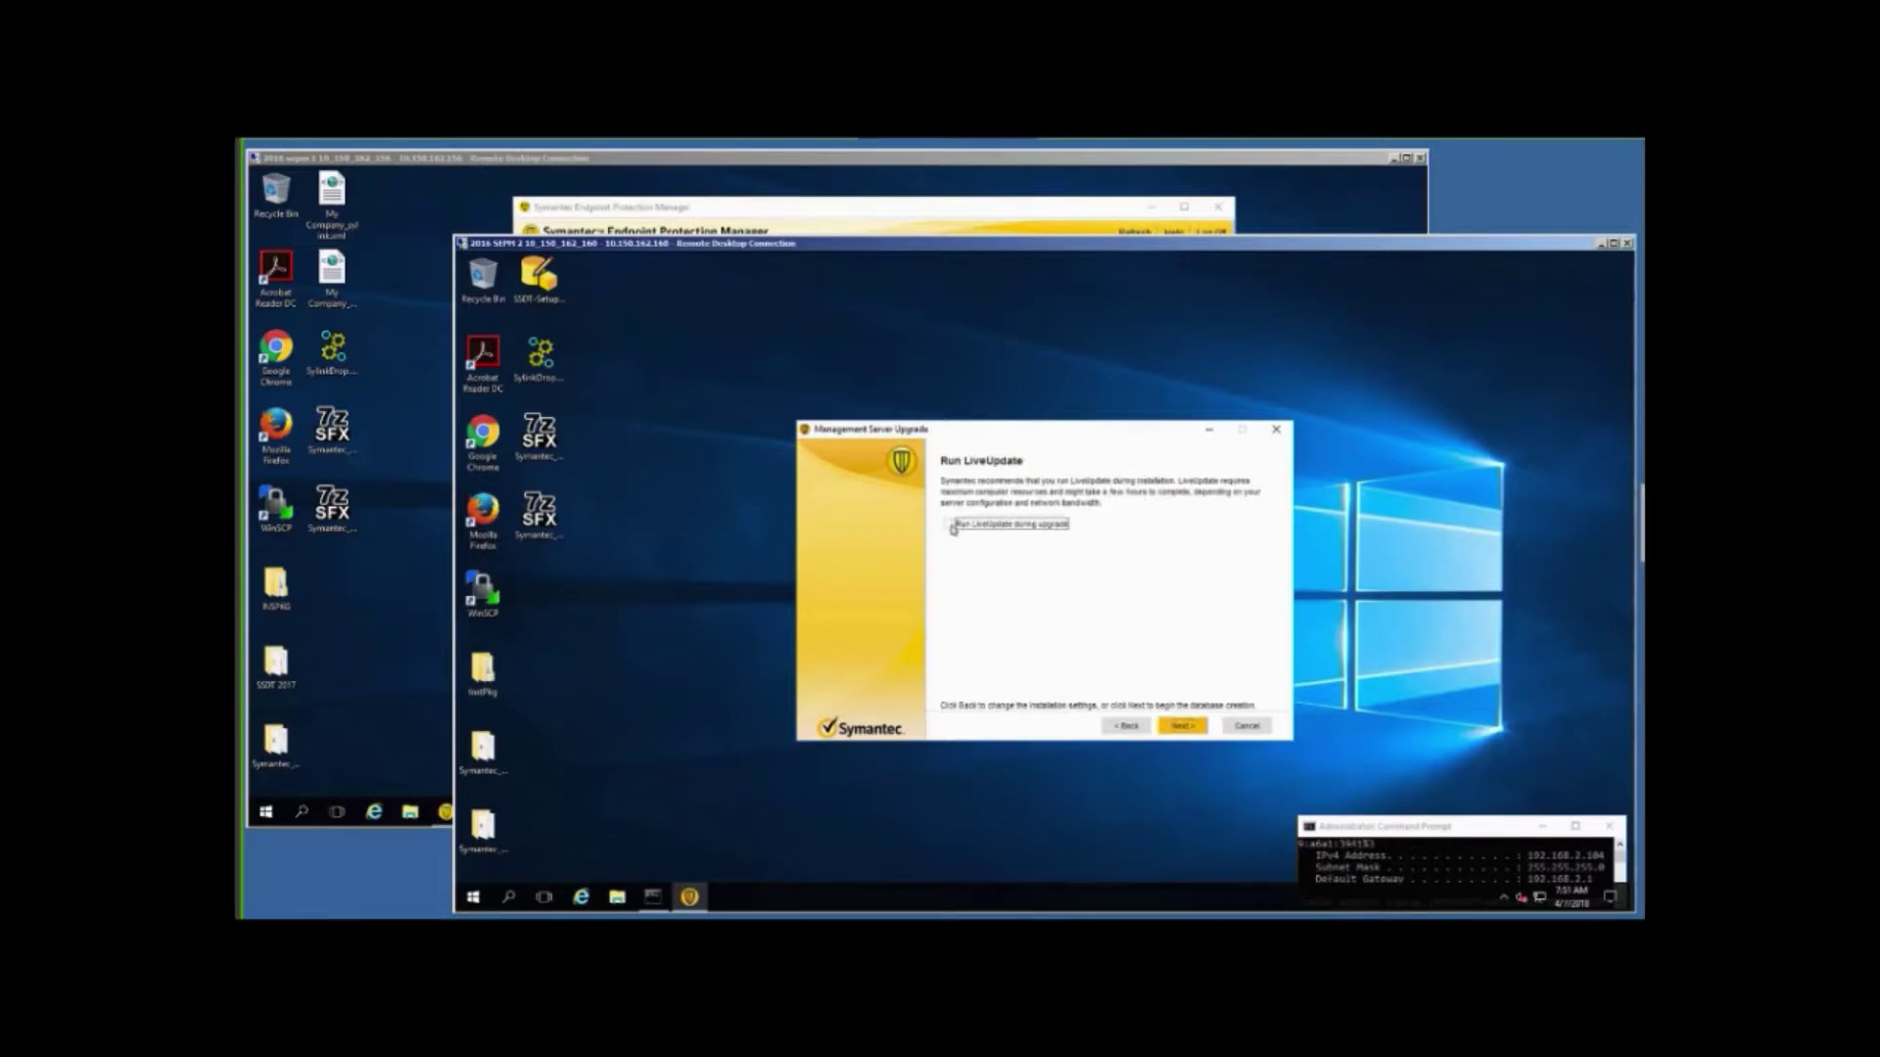
pyautogui.click(1181, 729)
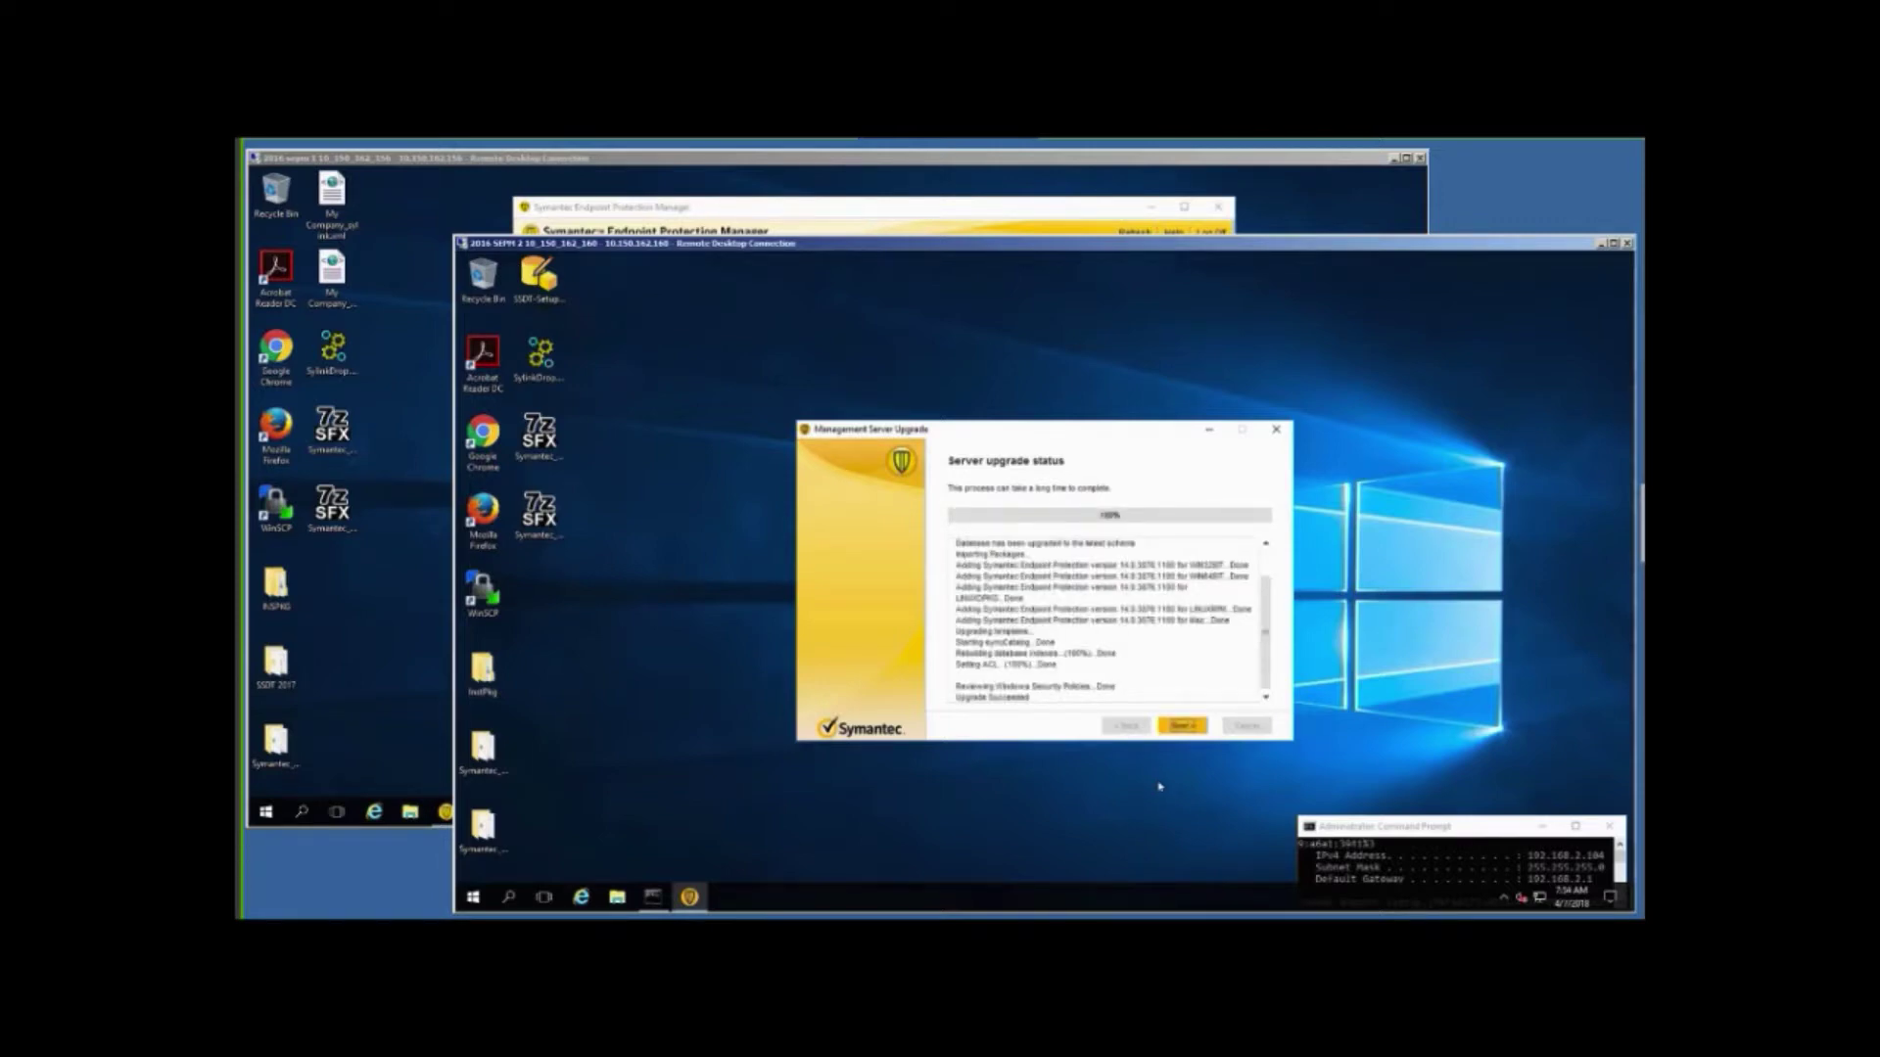
# Opt out of sending anonymous data and finish the wizard, launching the upgraded 14.1 console.
pyautogui.click(1181, 726)
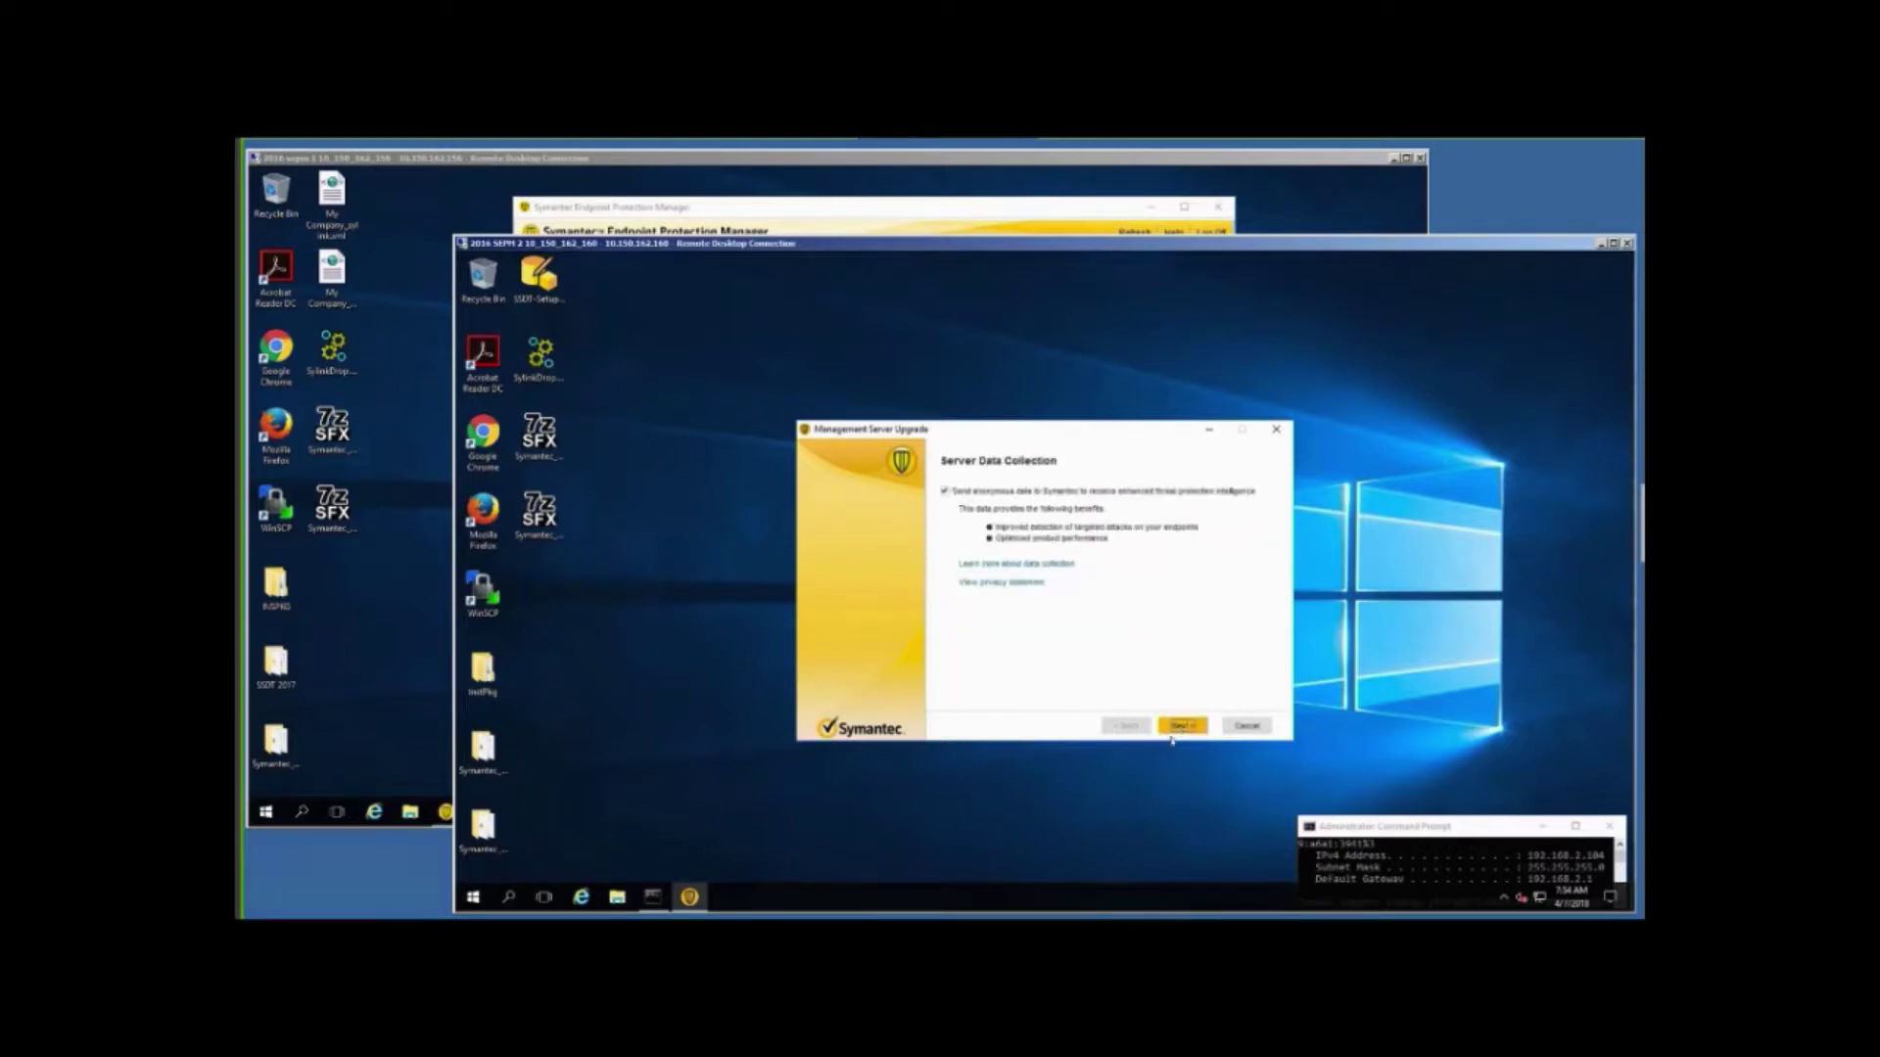
pyautogui.click(945, 492)
pyautogui.click(945, 491)
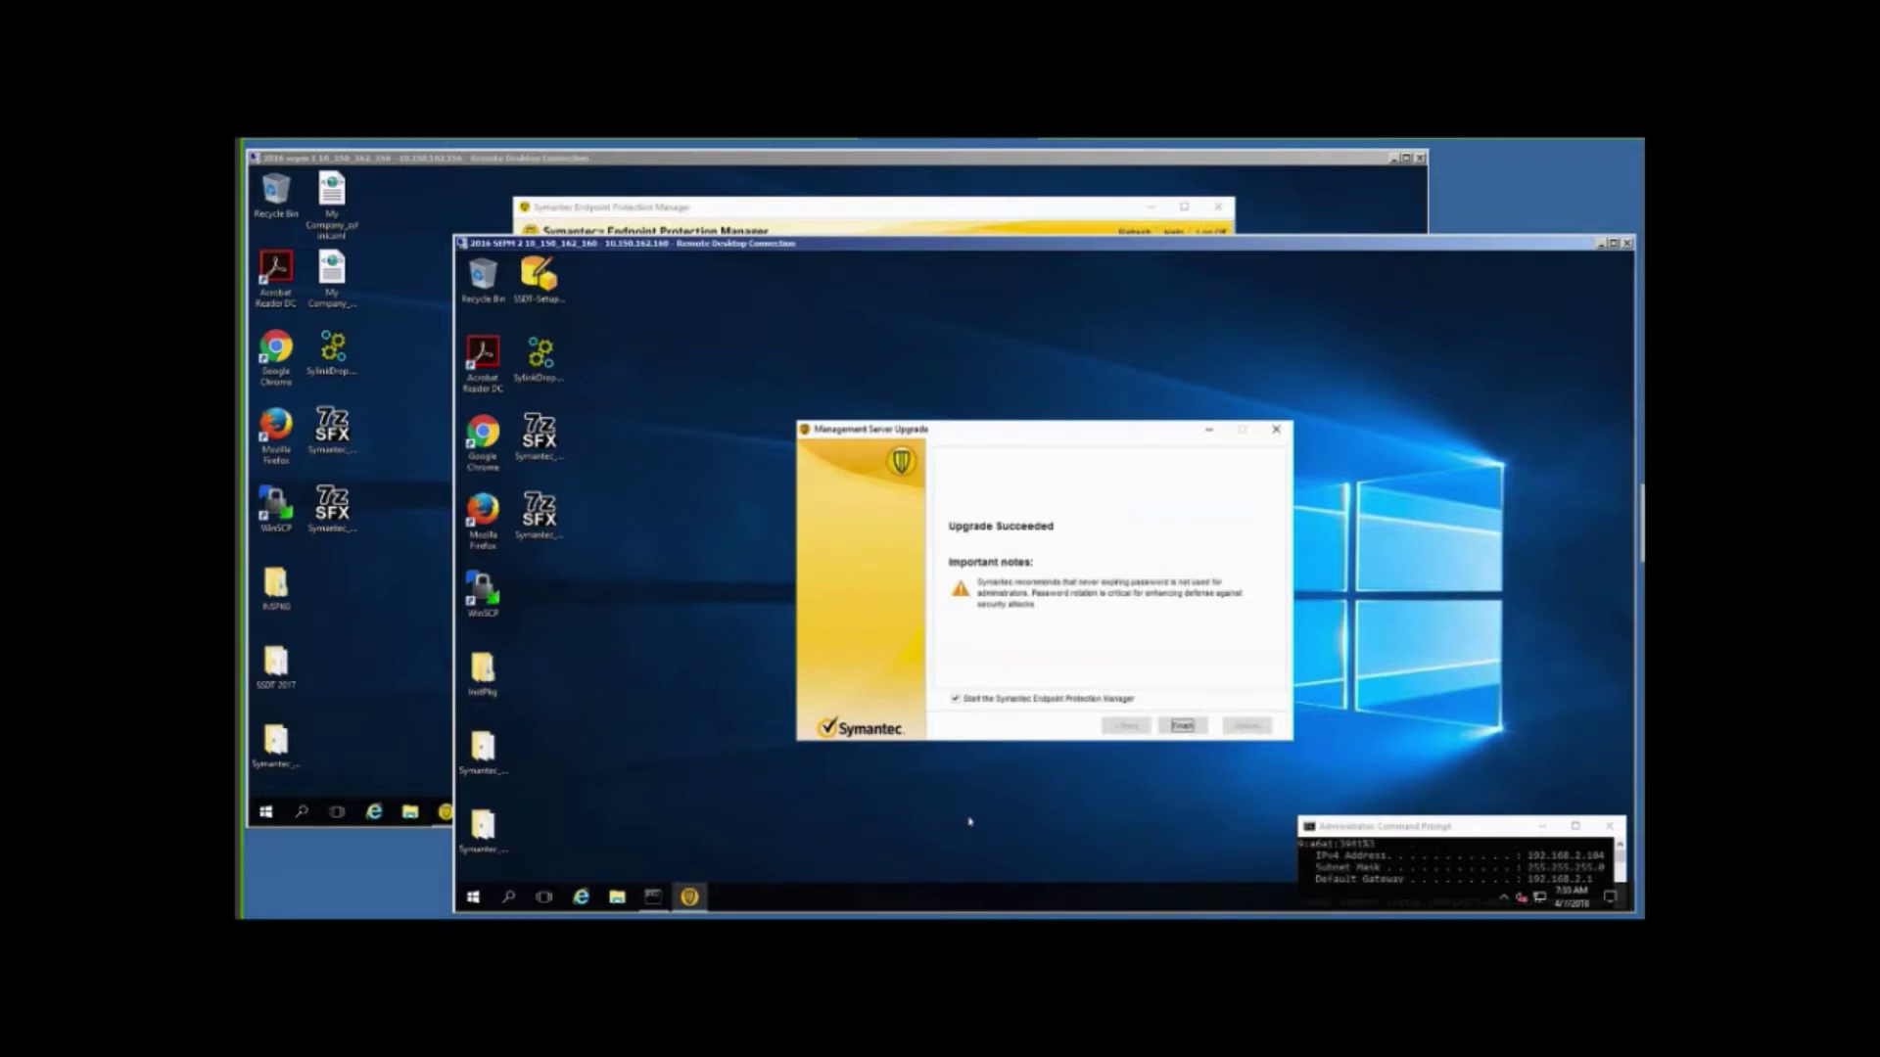
pyautogui.click(1182, 726)
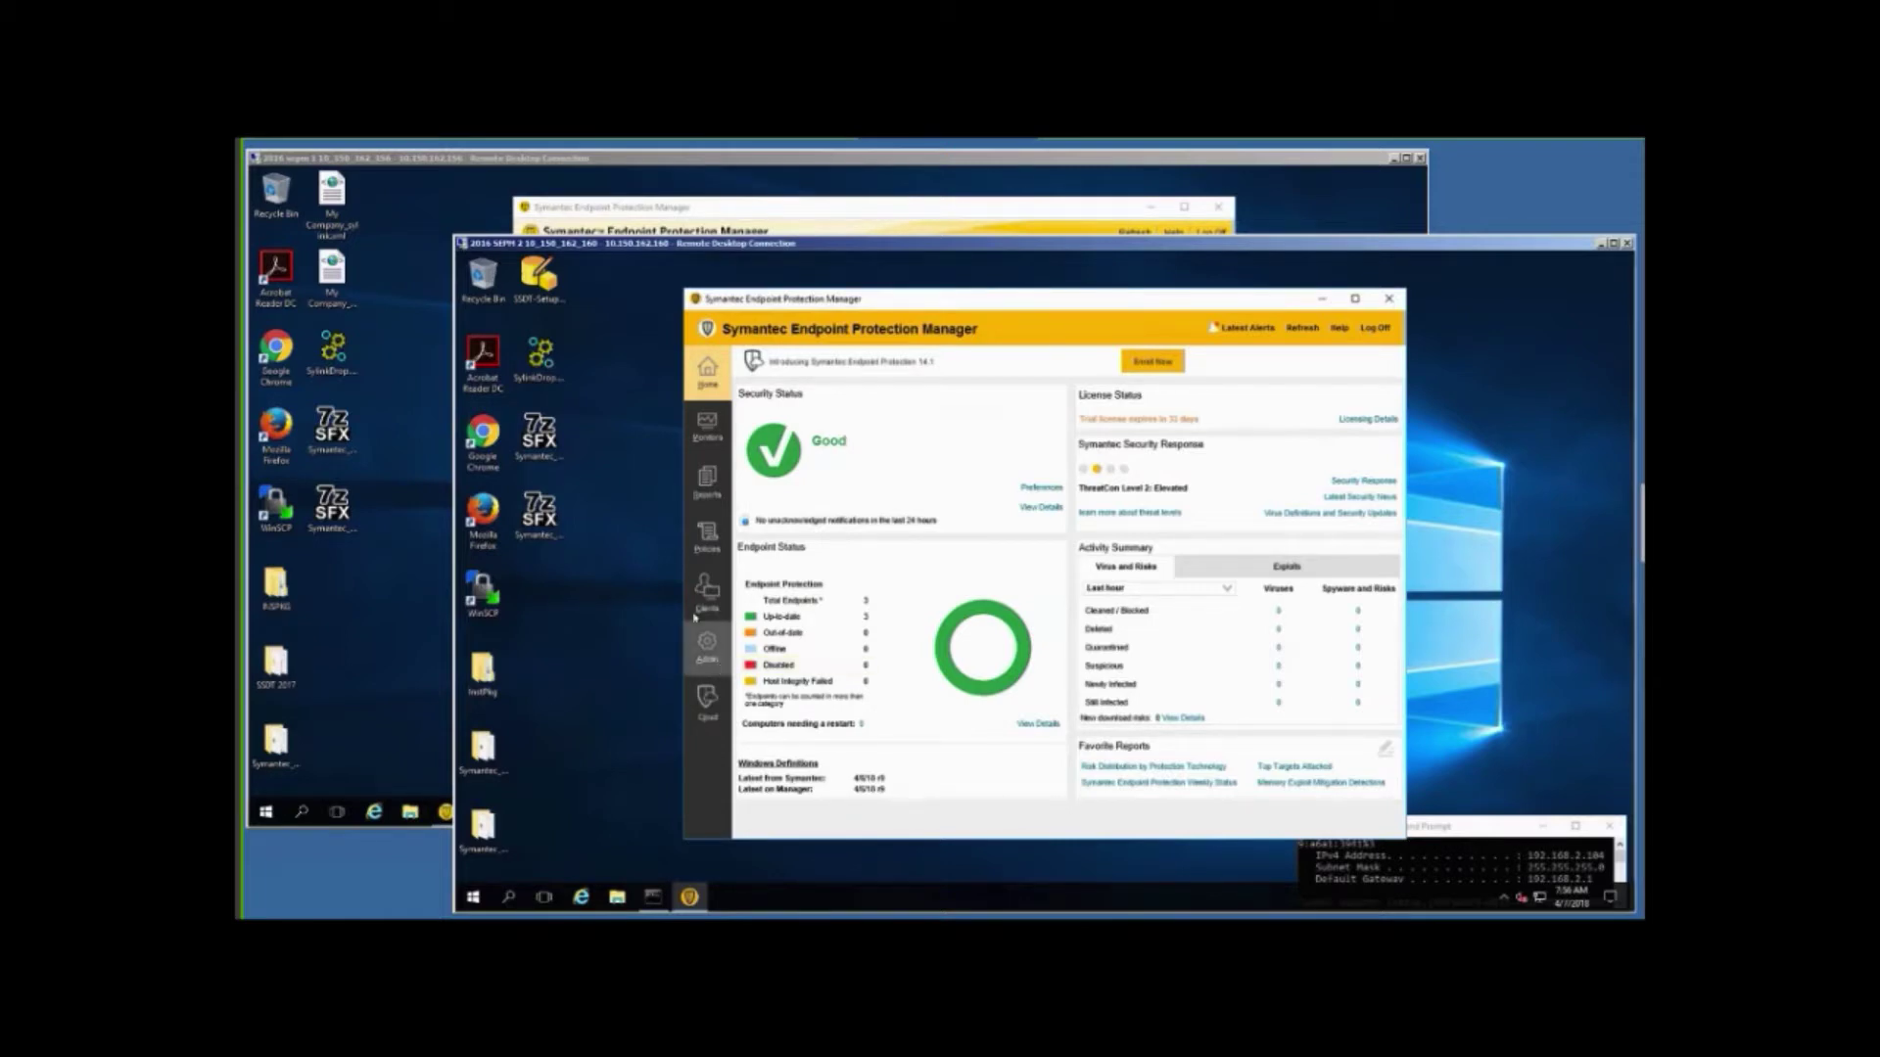
pyautogui.click(704, 596)
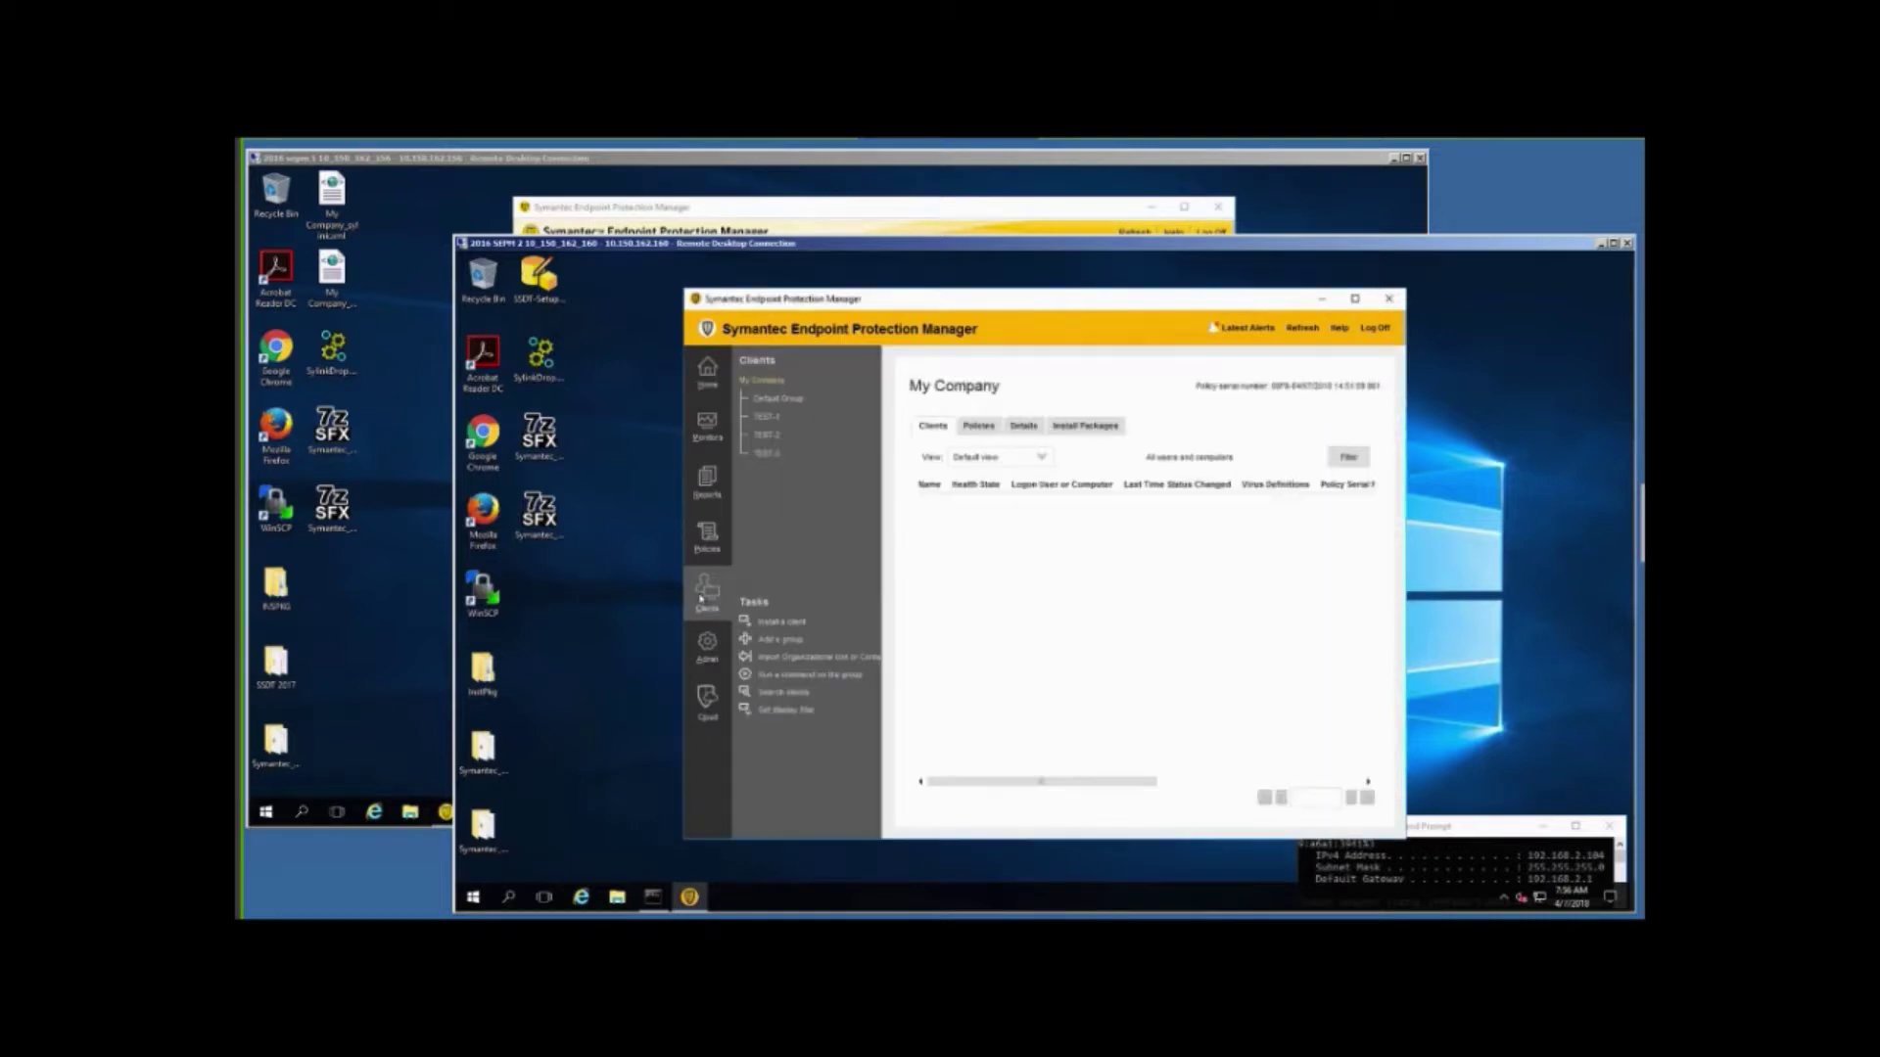
pyautogui.click(764, 417)
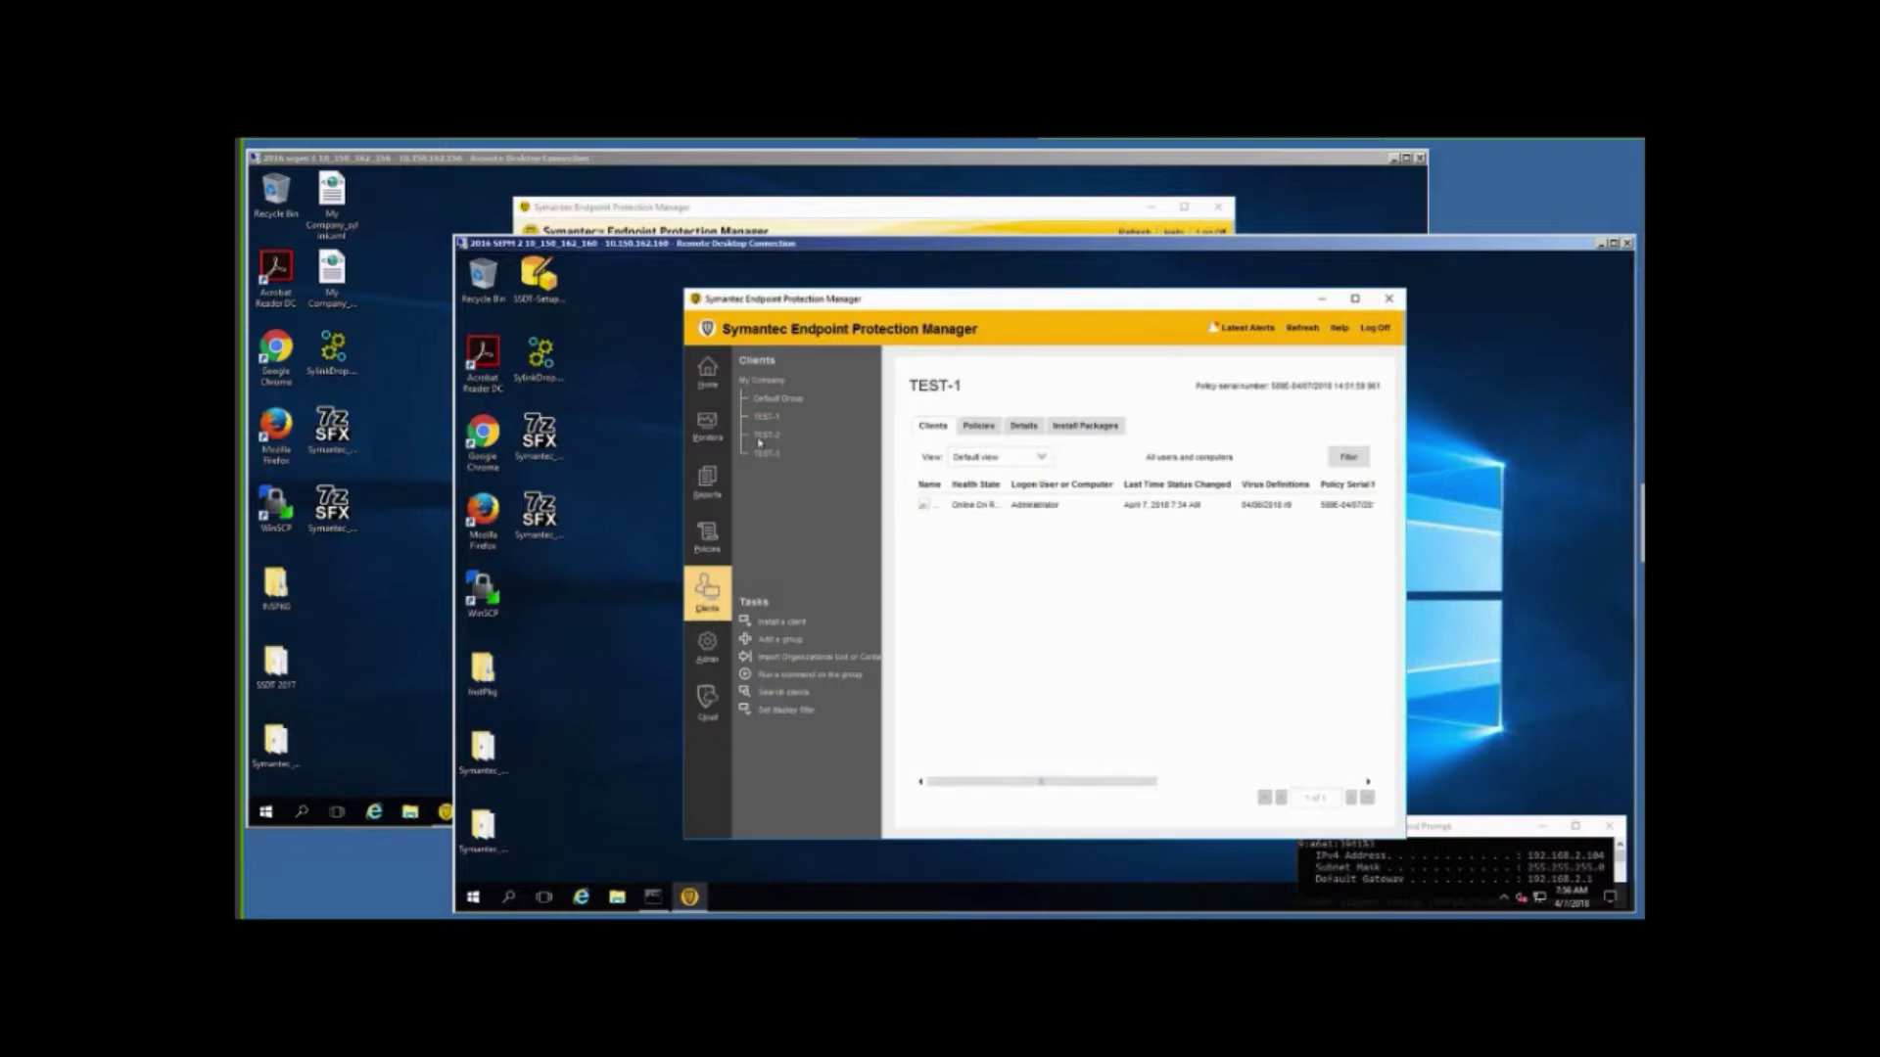
pyautogui.click(763, 436)
pyautogui.moveTo(1003, 480); pyautogui.dragTo(1044, 485)
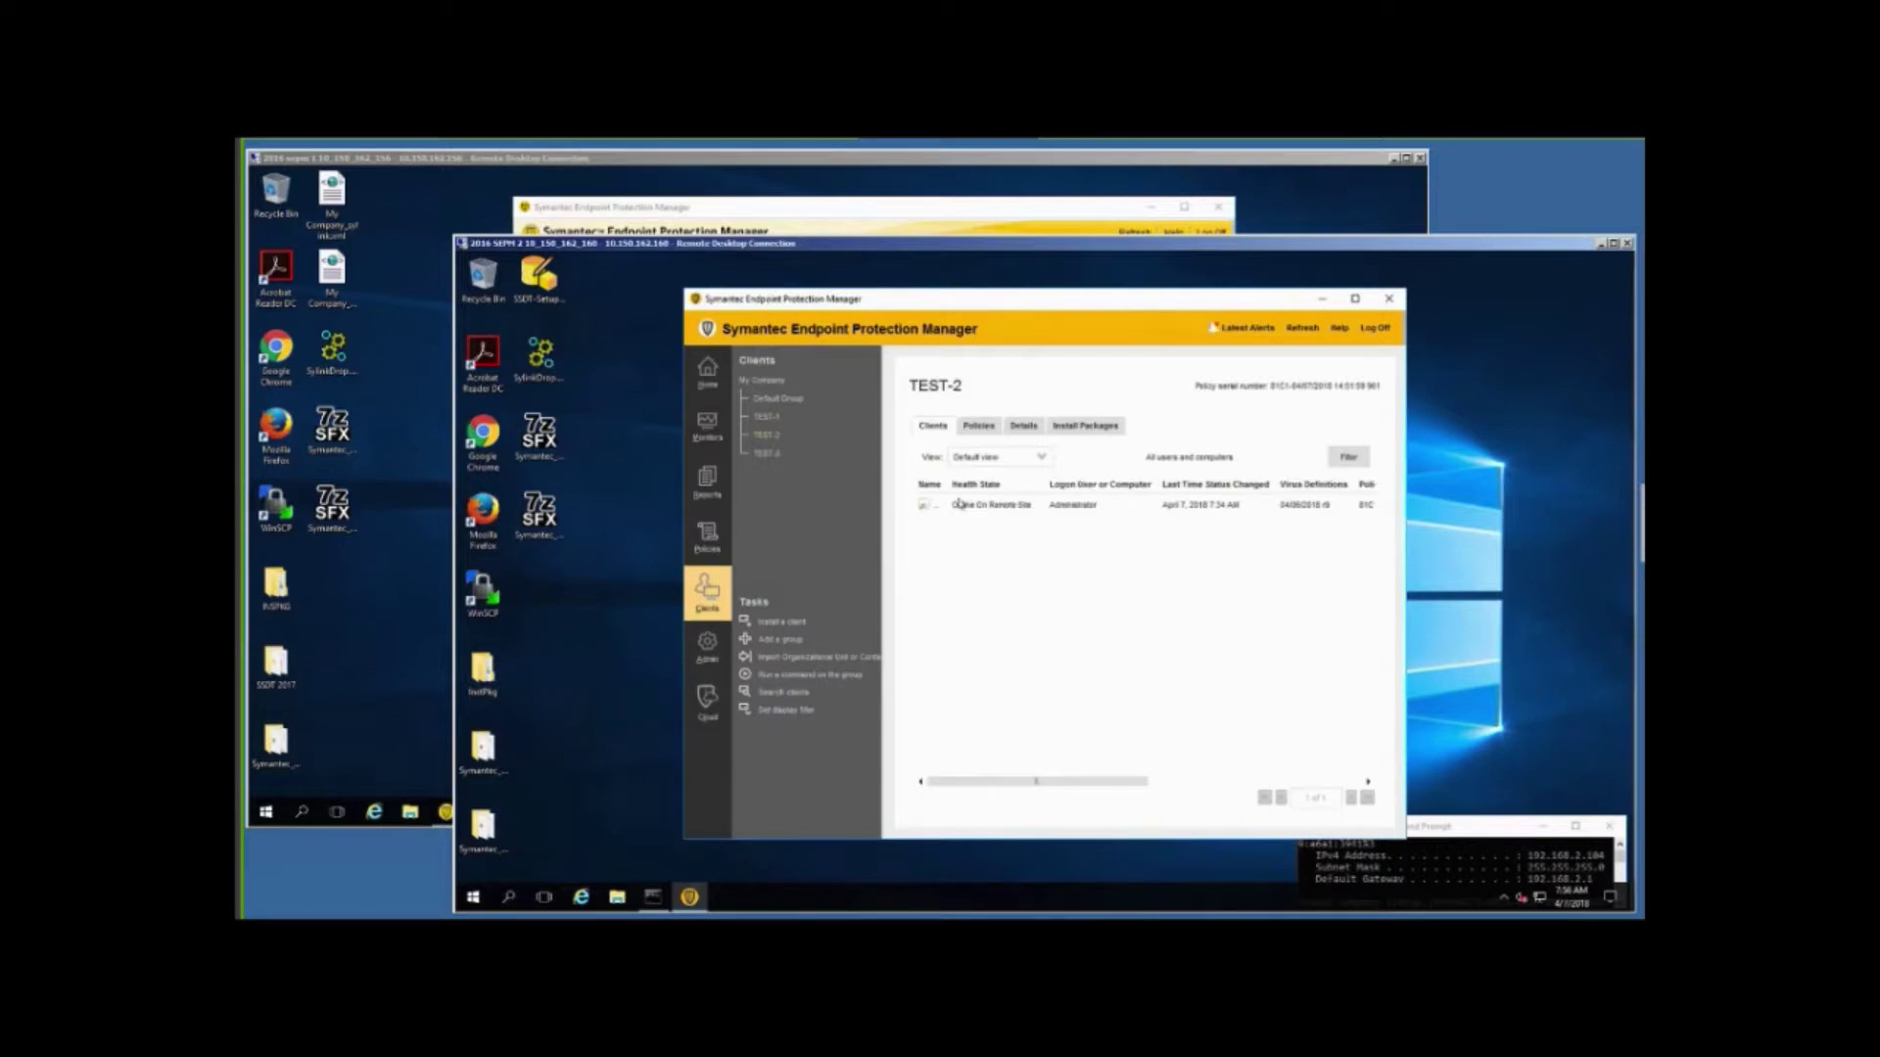
pyautogui.click(768, 453)
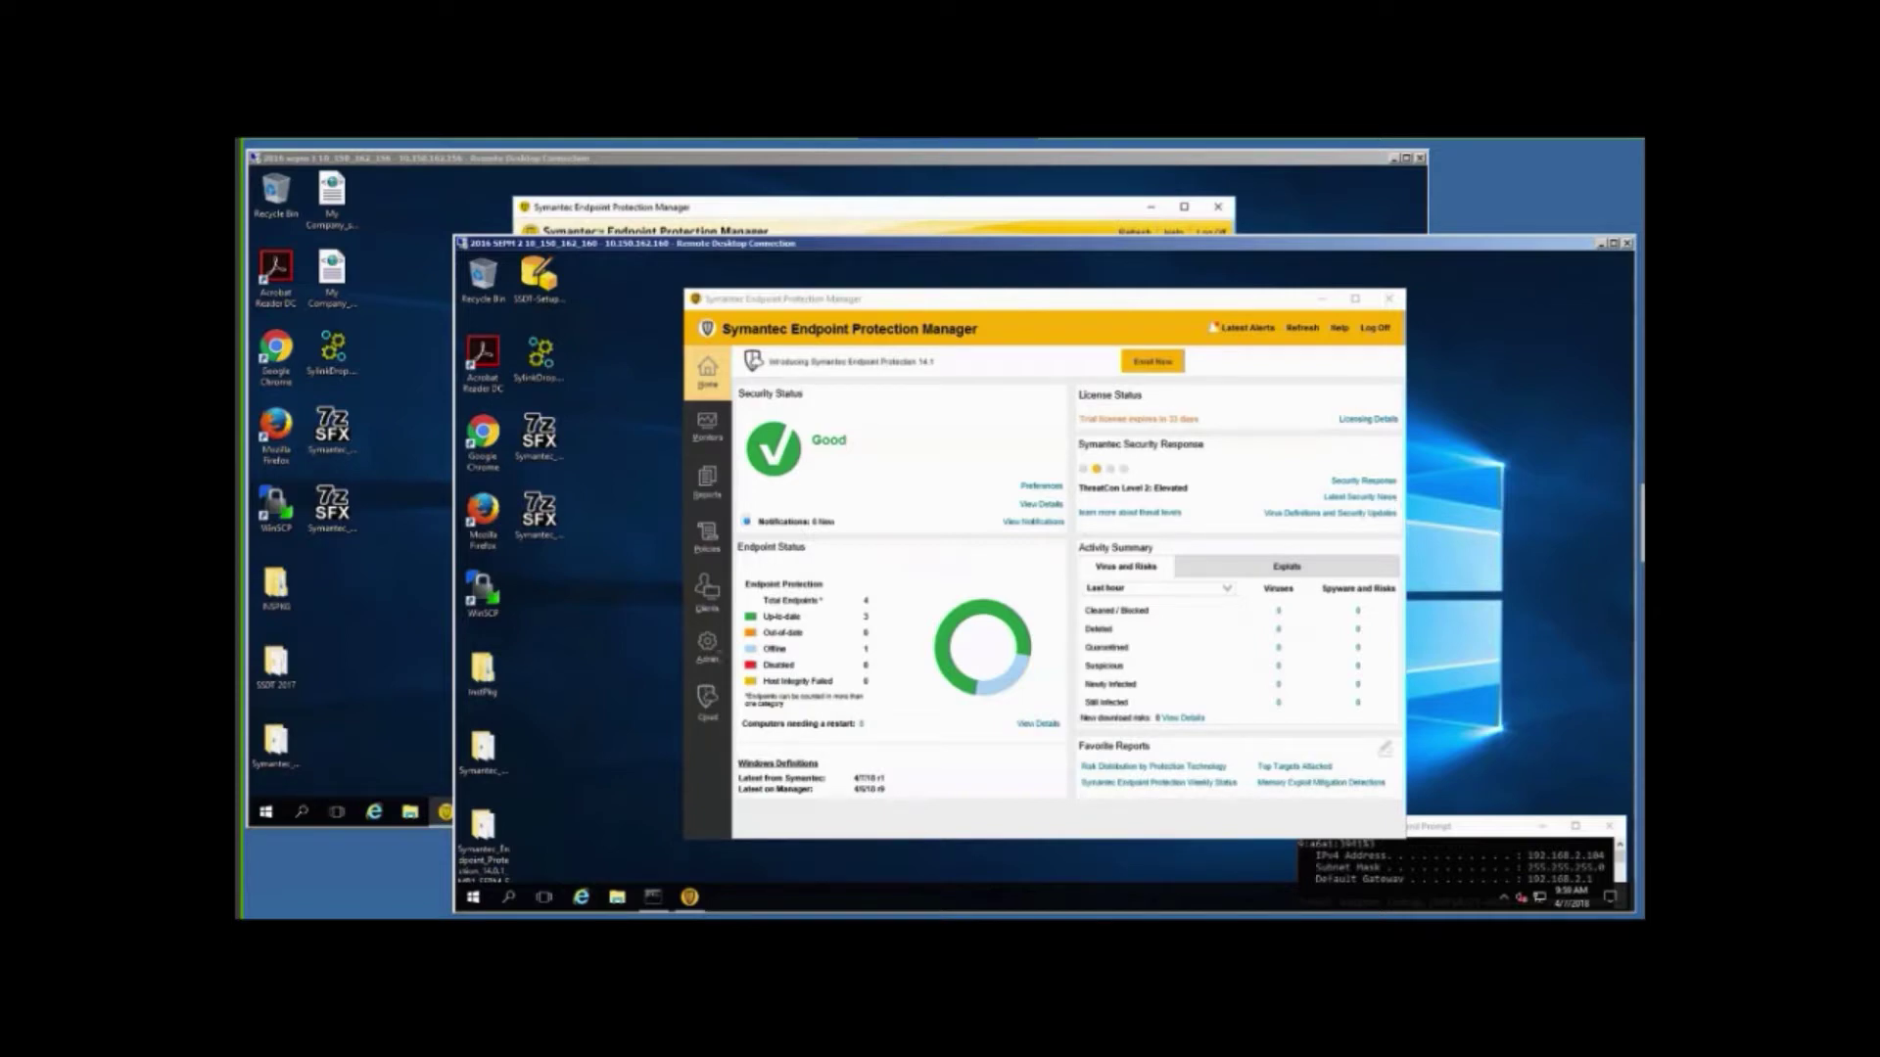
# On the second console, expand the remote site's servers and Replication Partners under Administration > Servers.
pyautogui.click(706, 648)
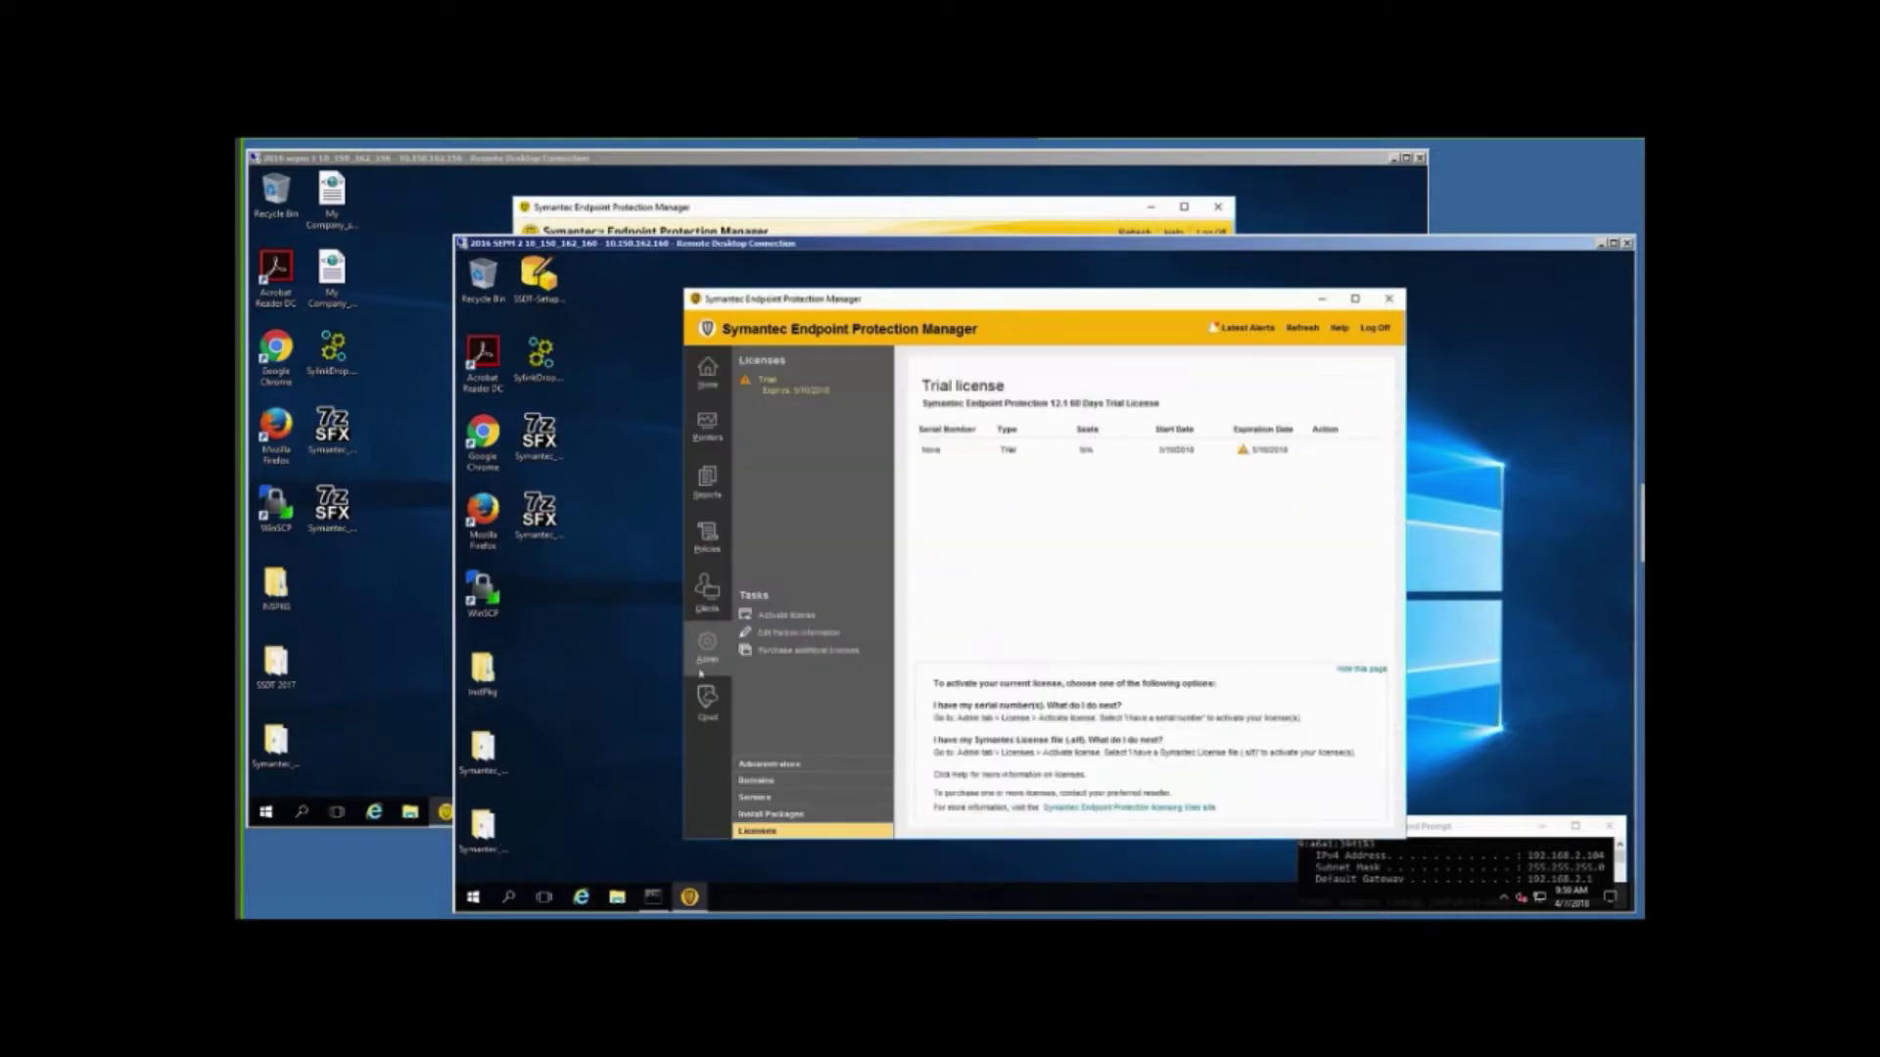
pyautogui.click(753, 798)
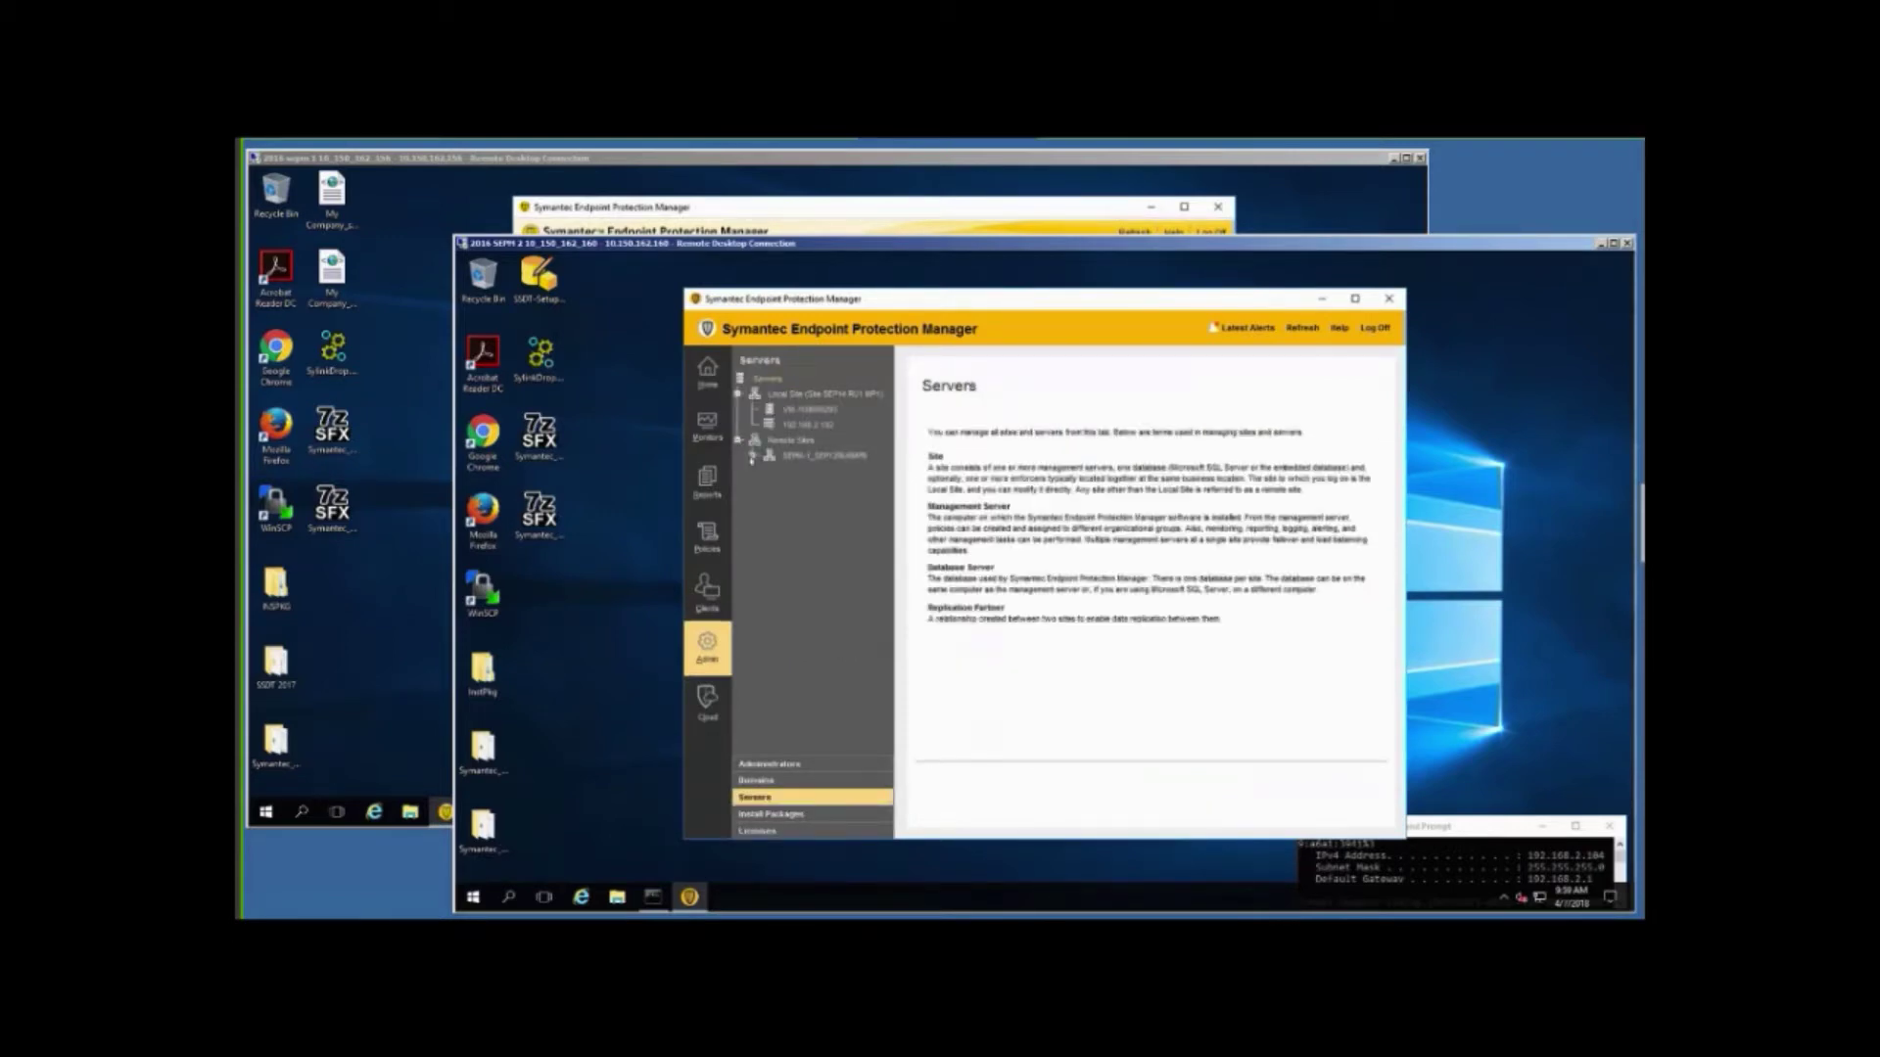
pyautogui.click(751, 456)
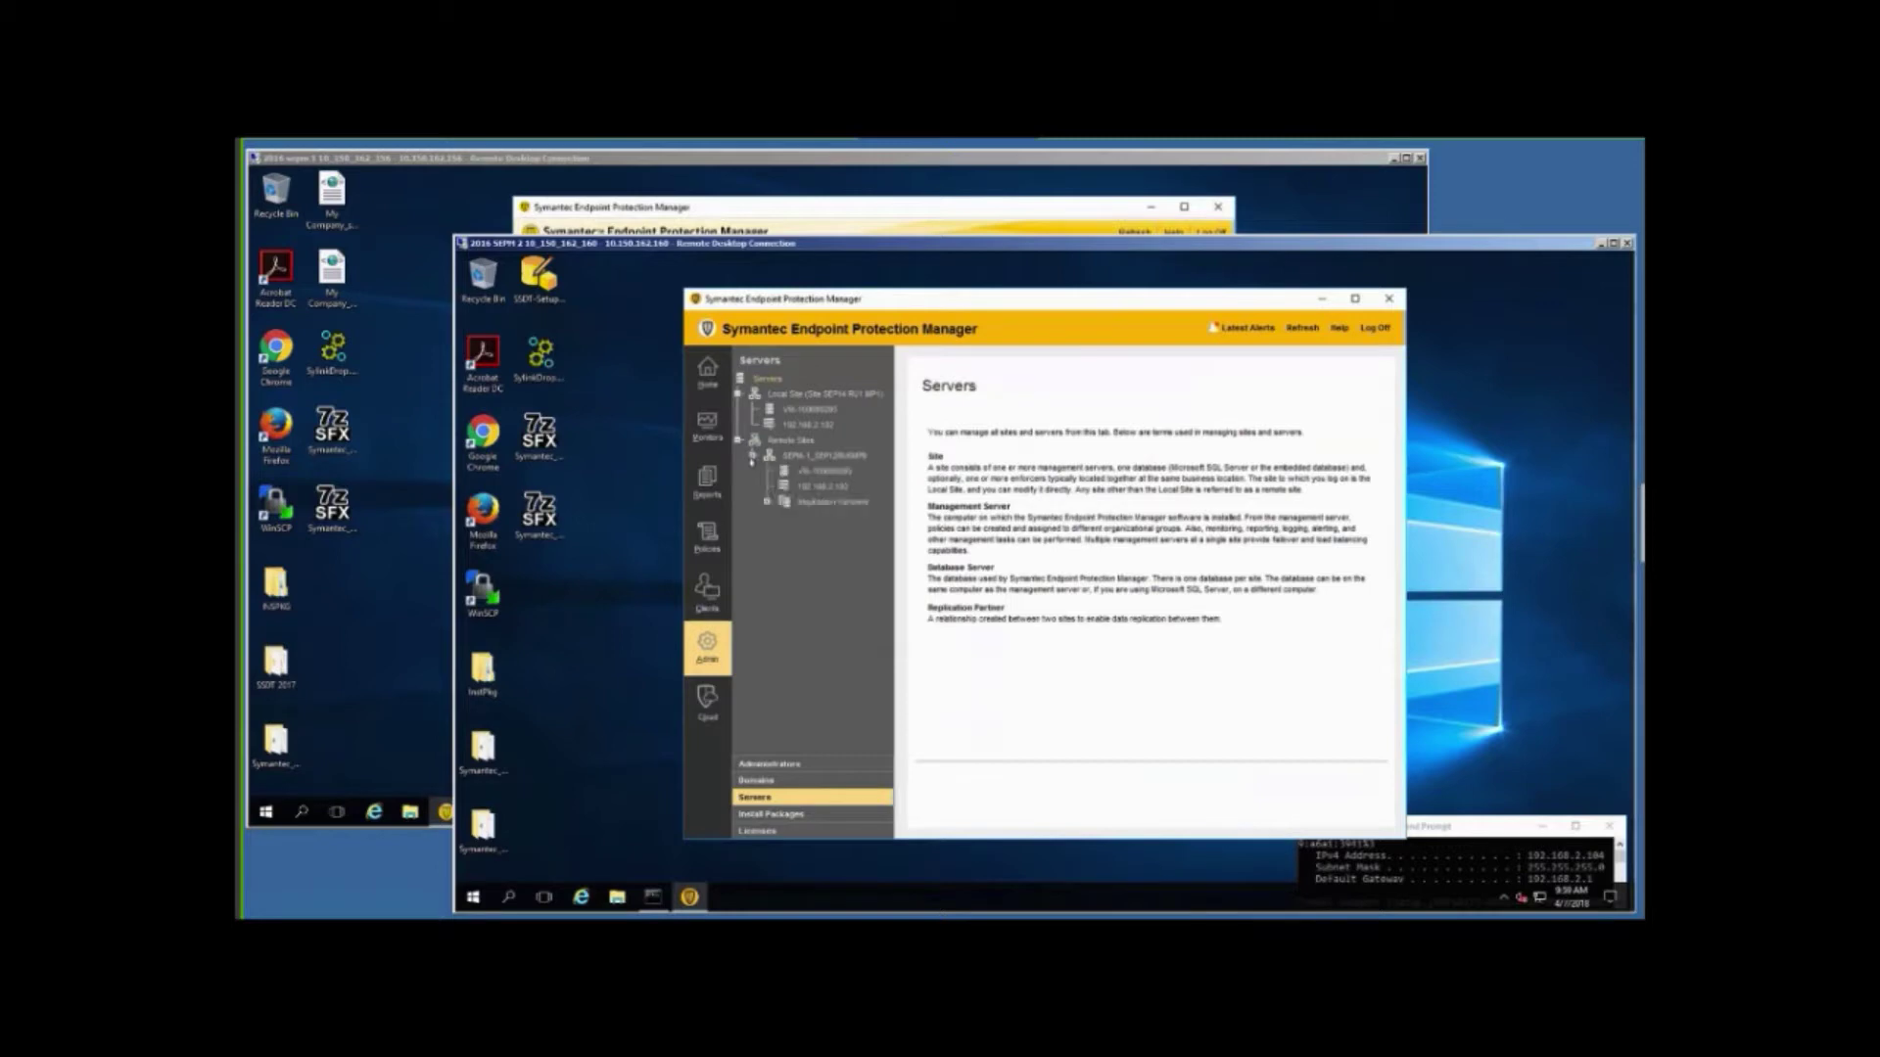
pyautogui.click(767, 502)
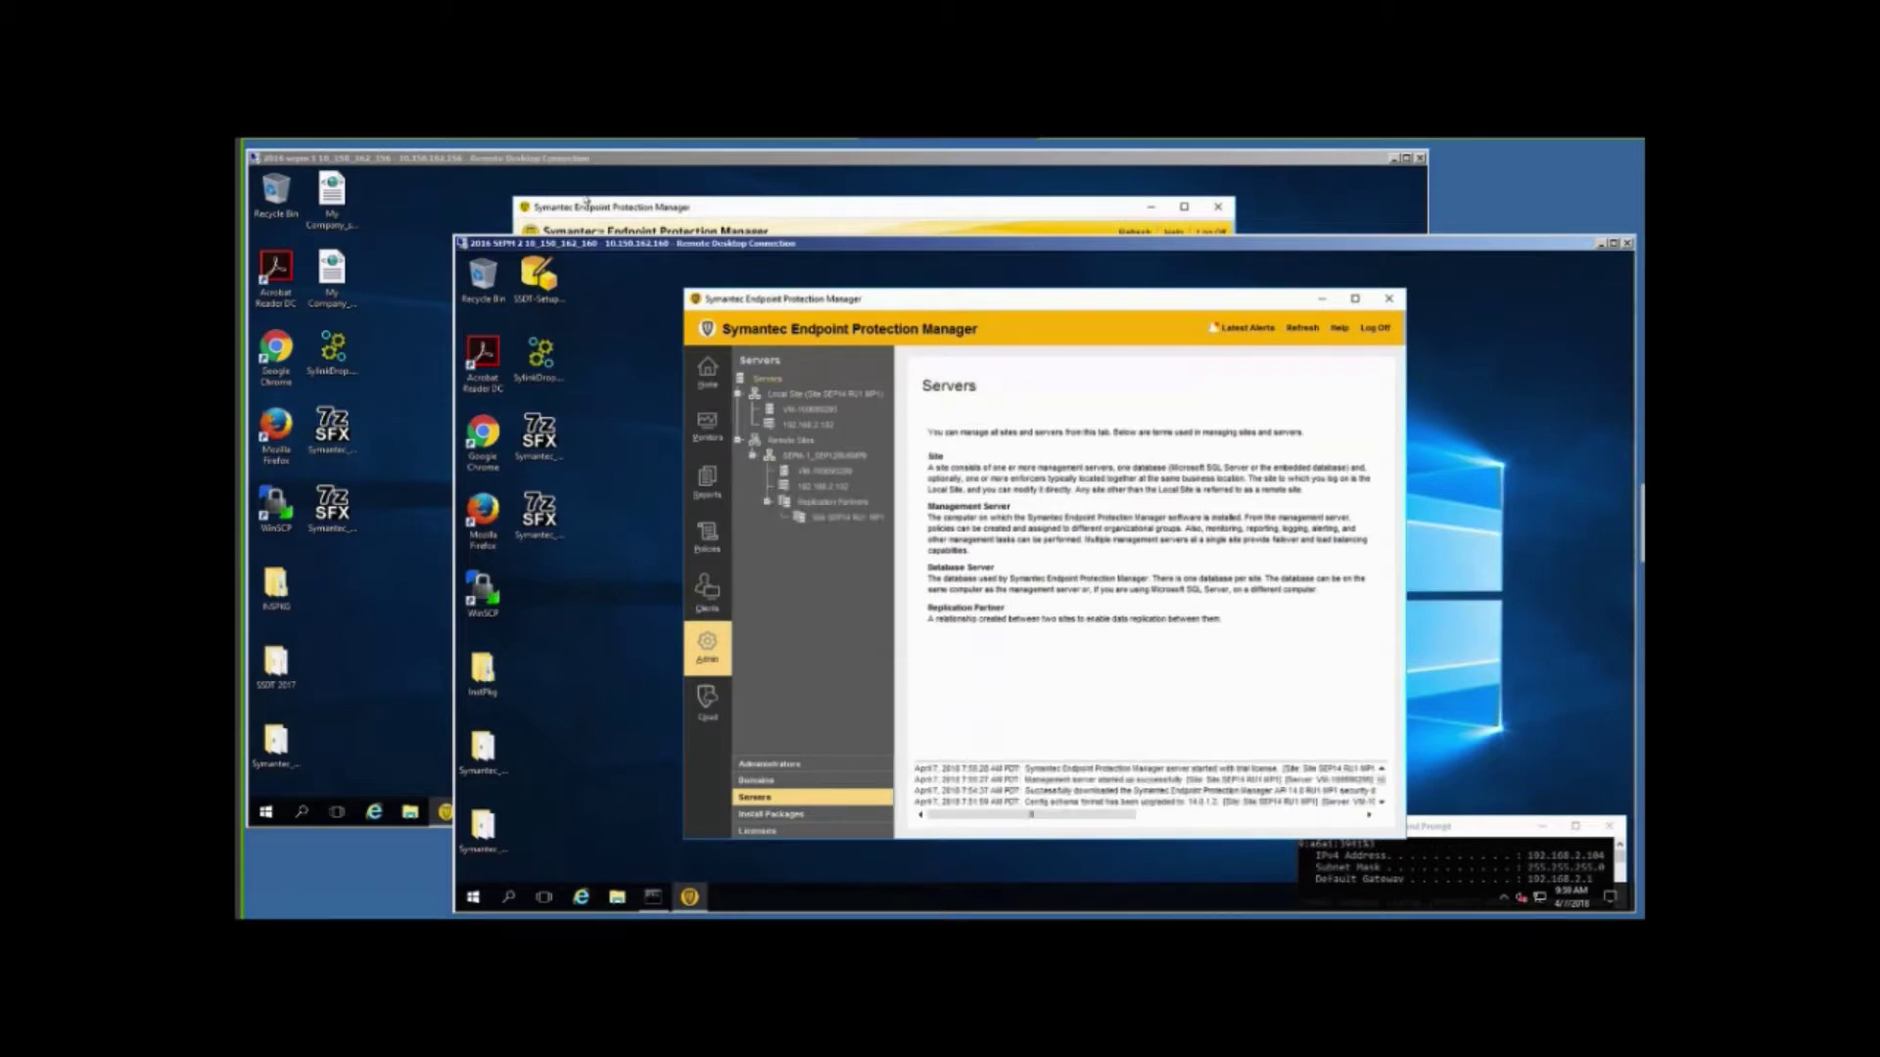
# On the first console, expand the remote sites and their servers under Administration > Servers.
pyautogui.click(406, 202)
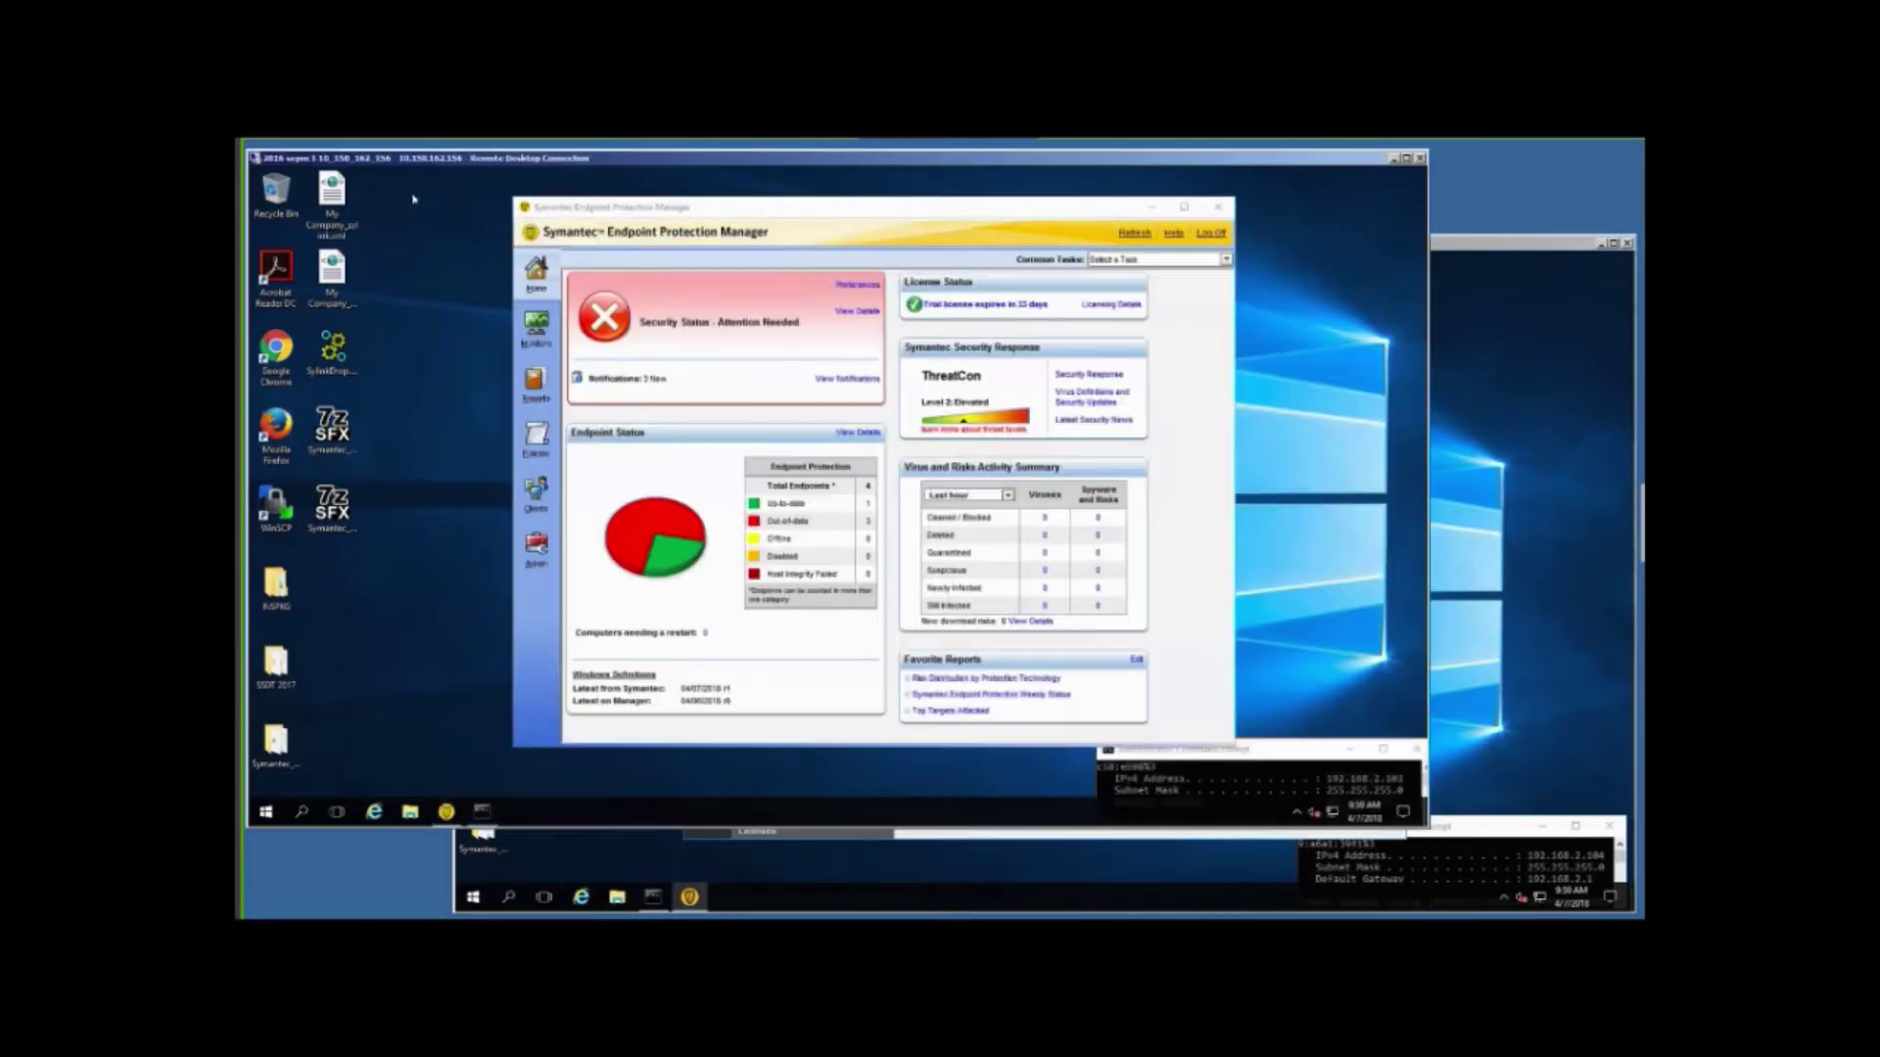
pyautogui.click(536, 548)
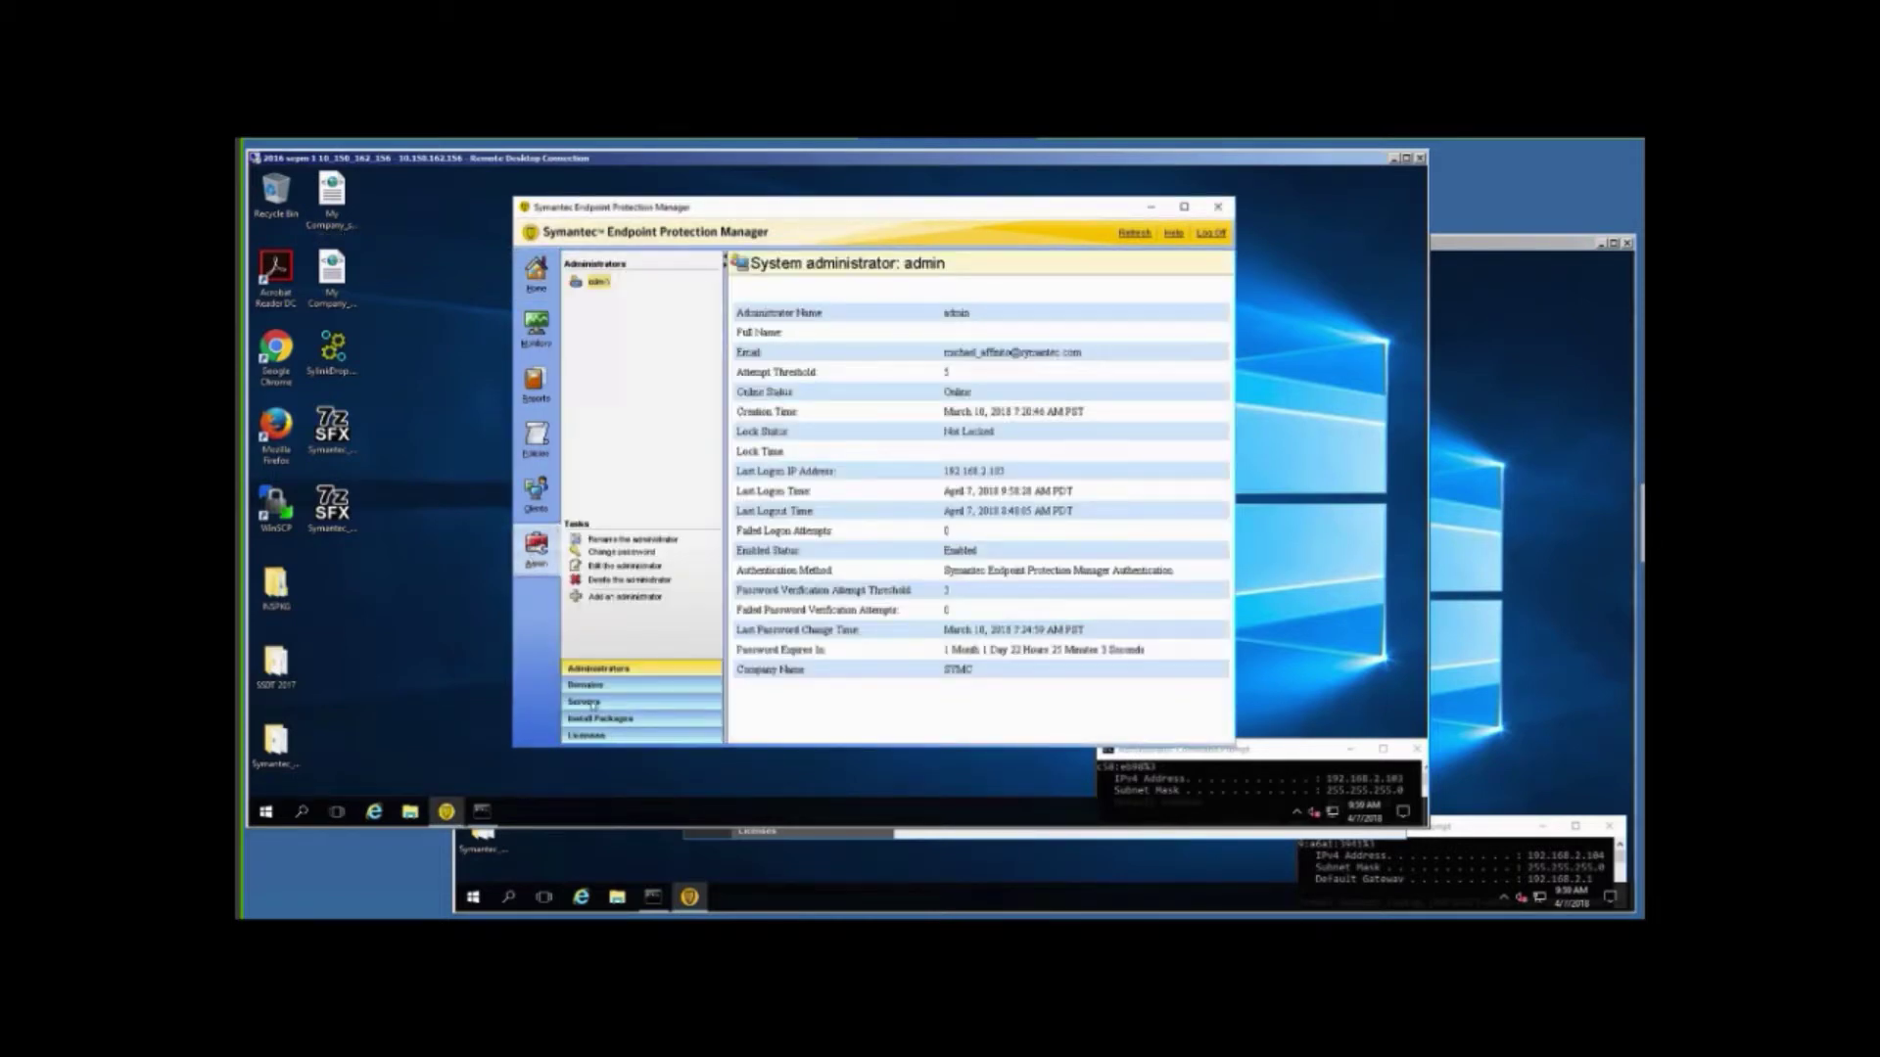
pyautogui.click(593, 703)
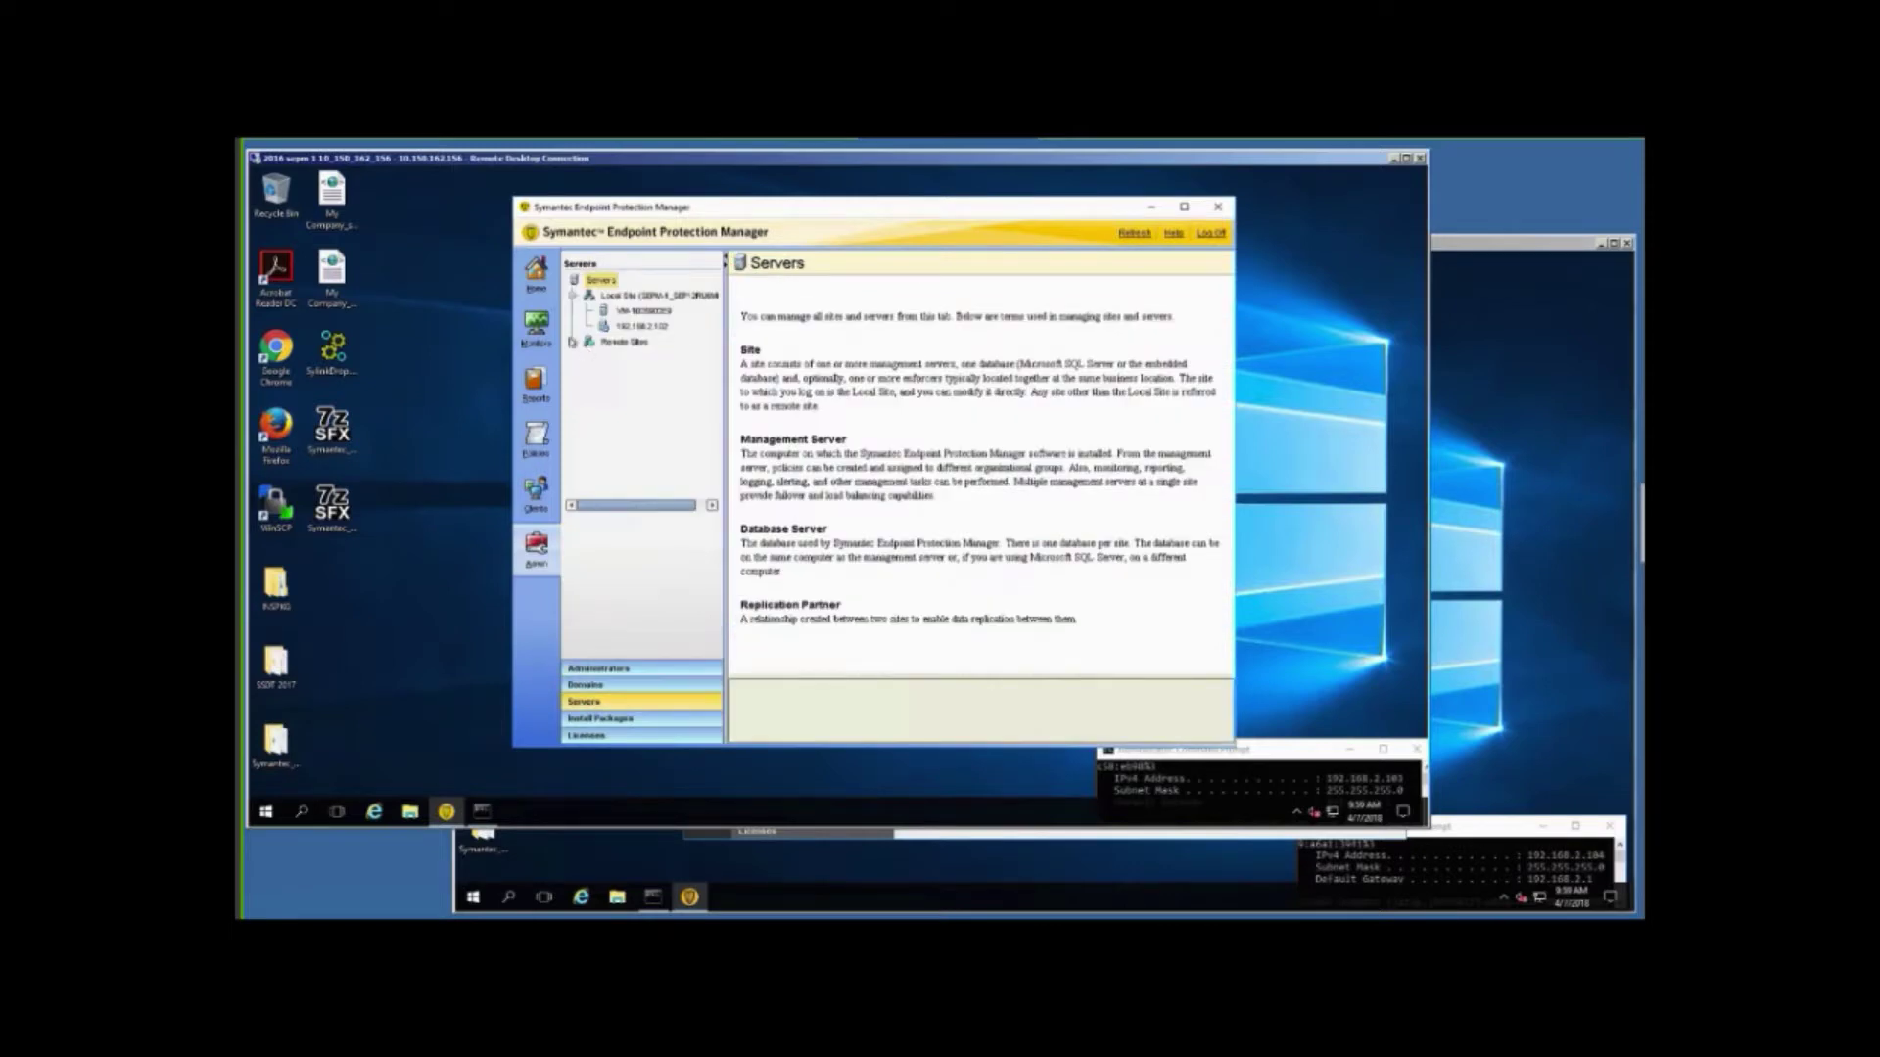
pyautogui.click(573, 343)
pyautogui.click(588, 359)
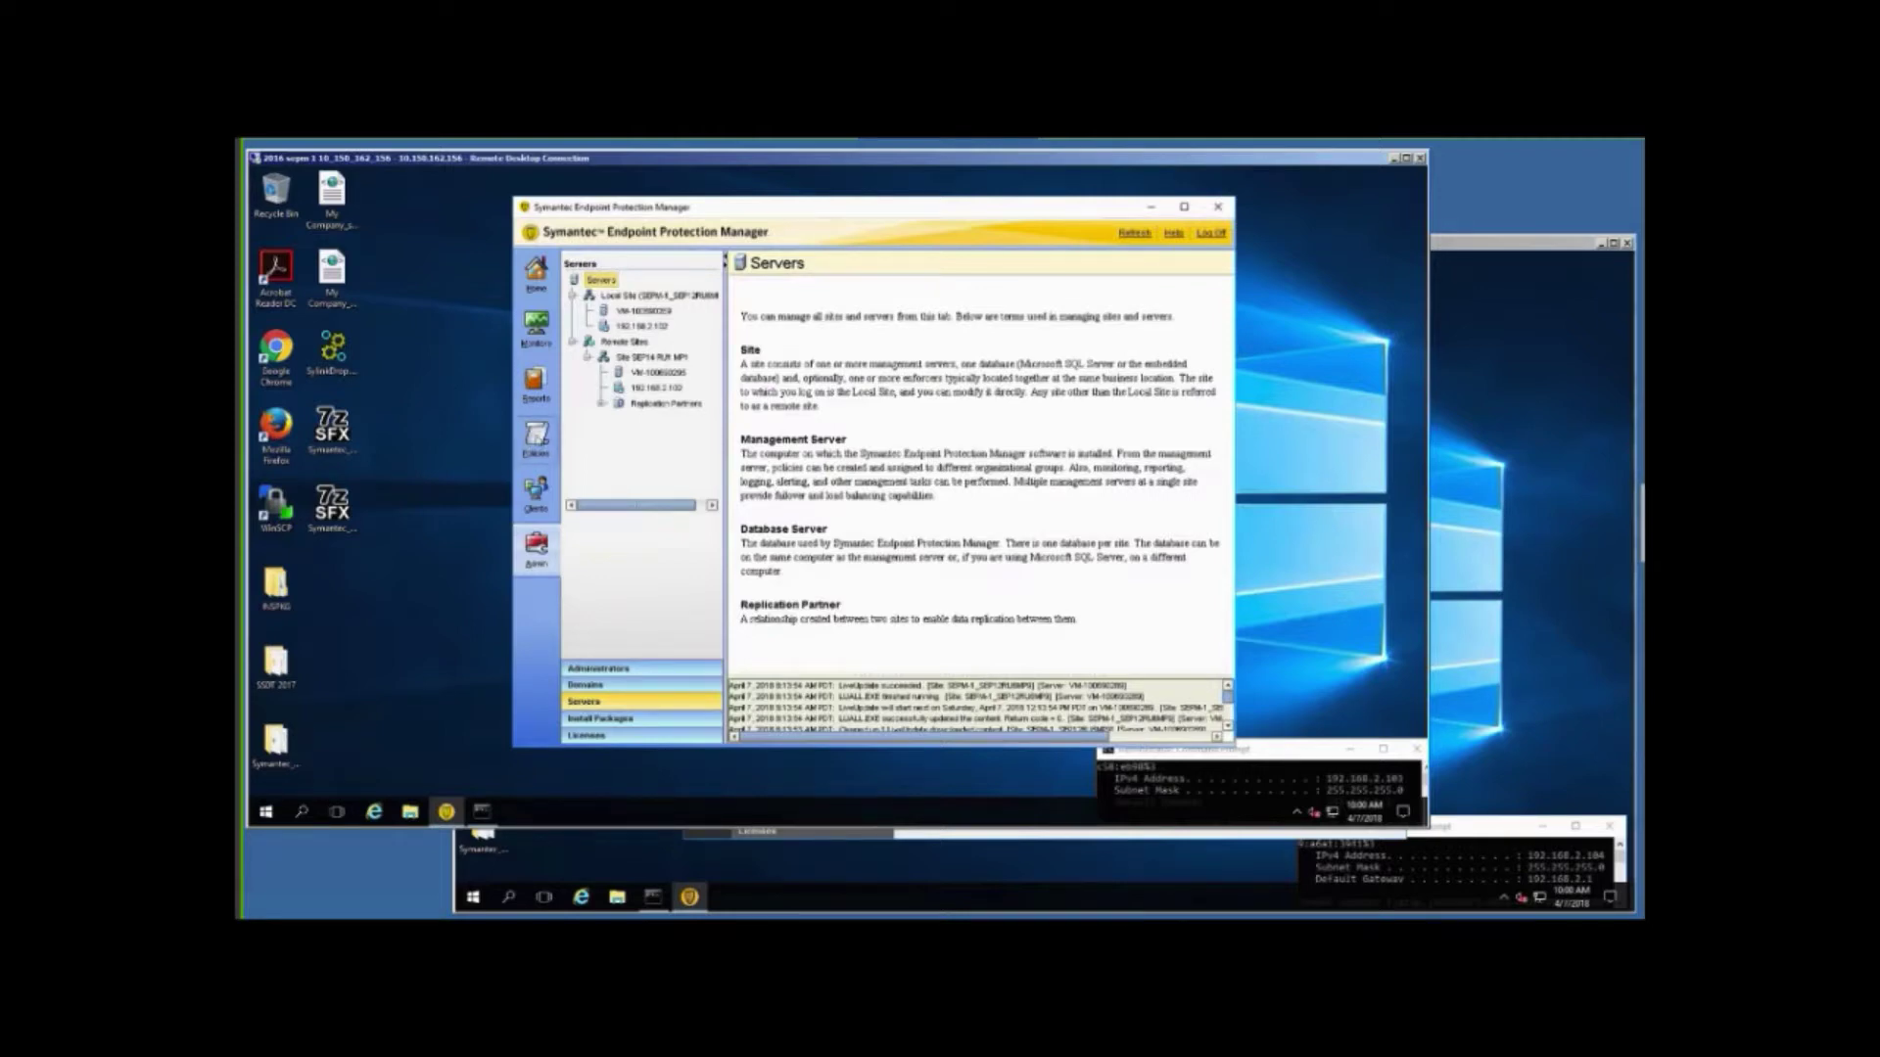
# Show the first console's Management Server Lists page, then bring the second console forward.
pyautogui.click(537, 438)
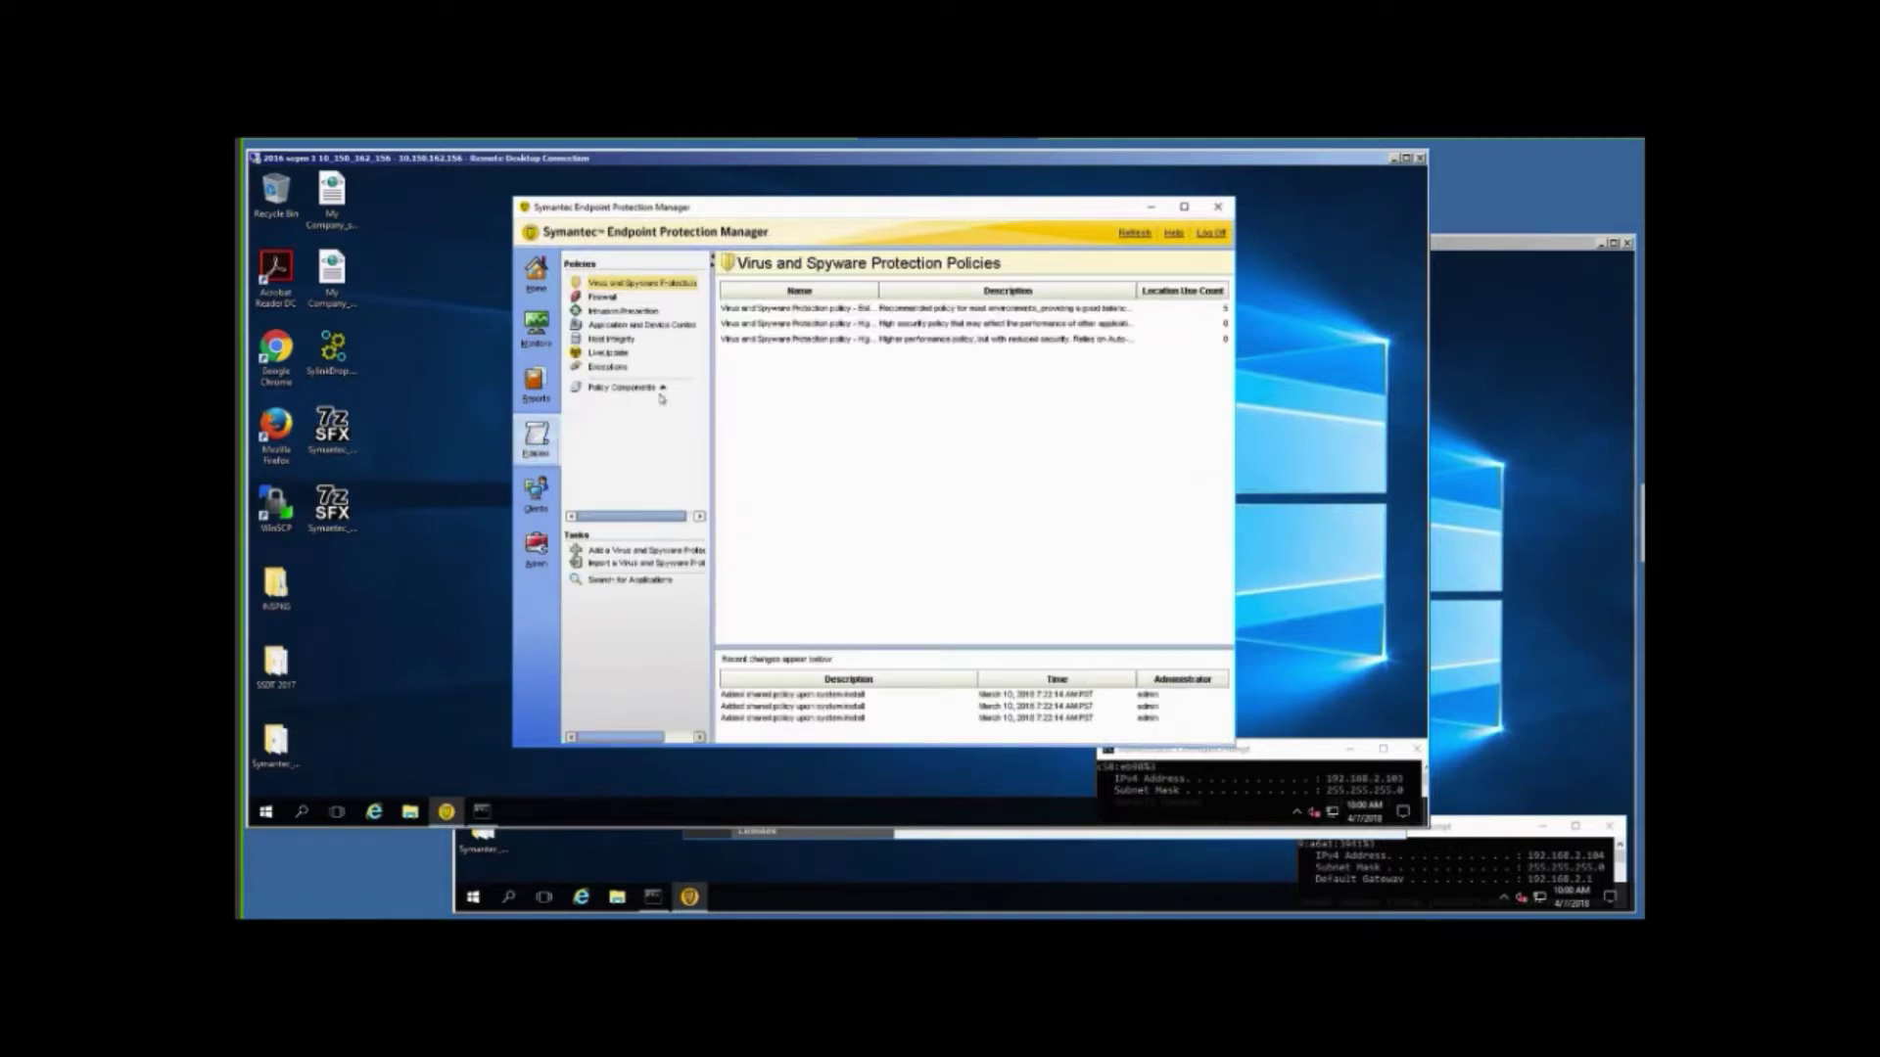
pyautogui.click(662, 388)
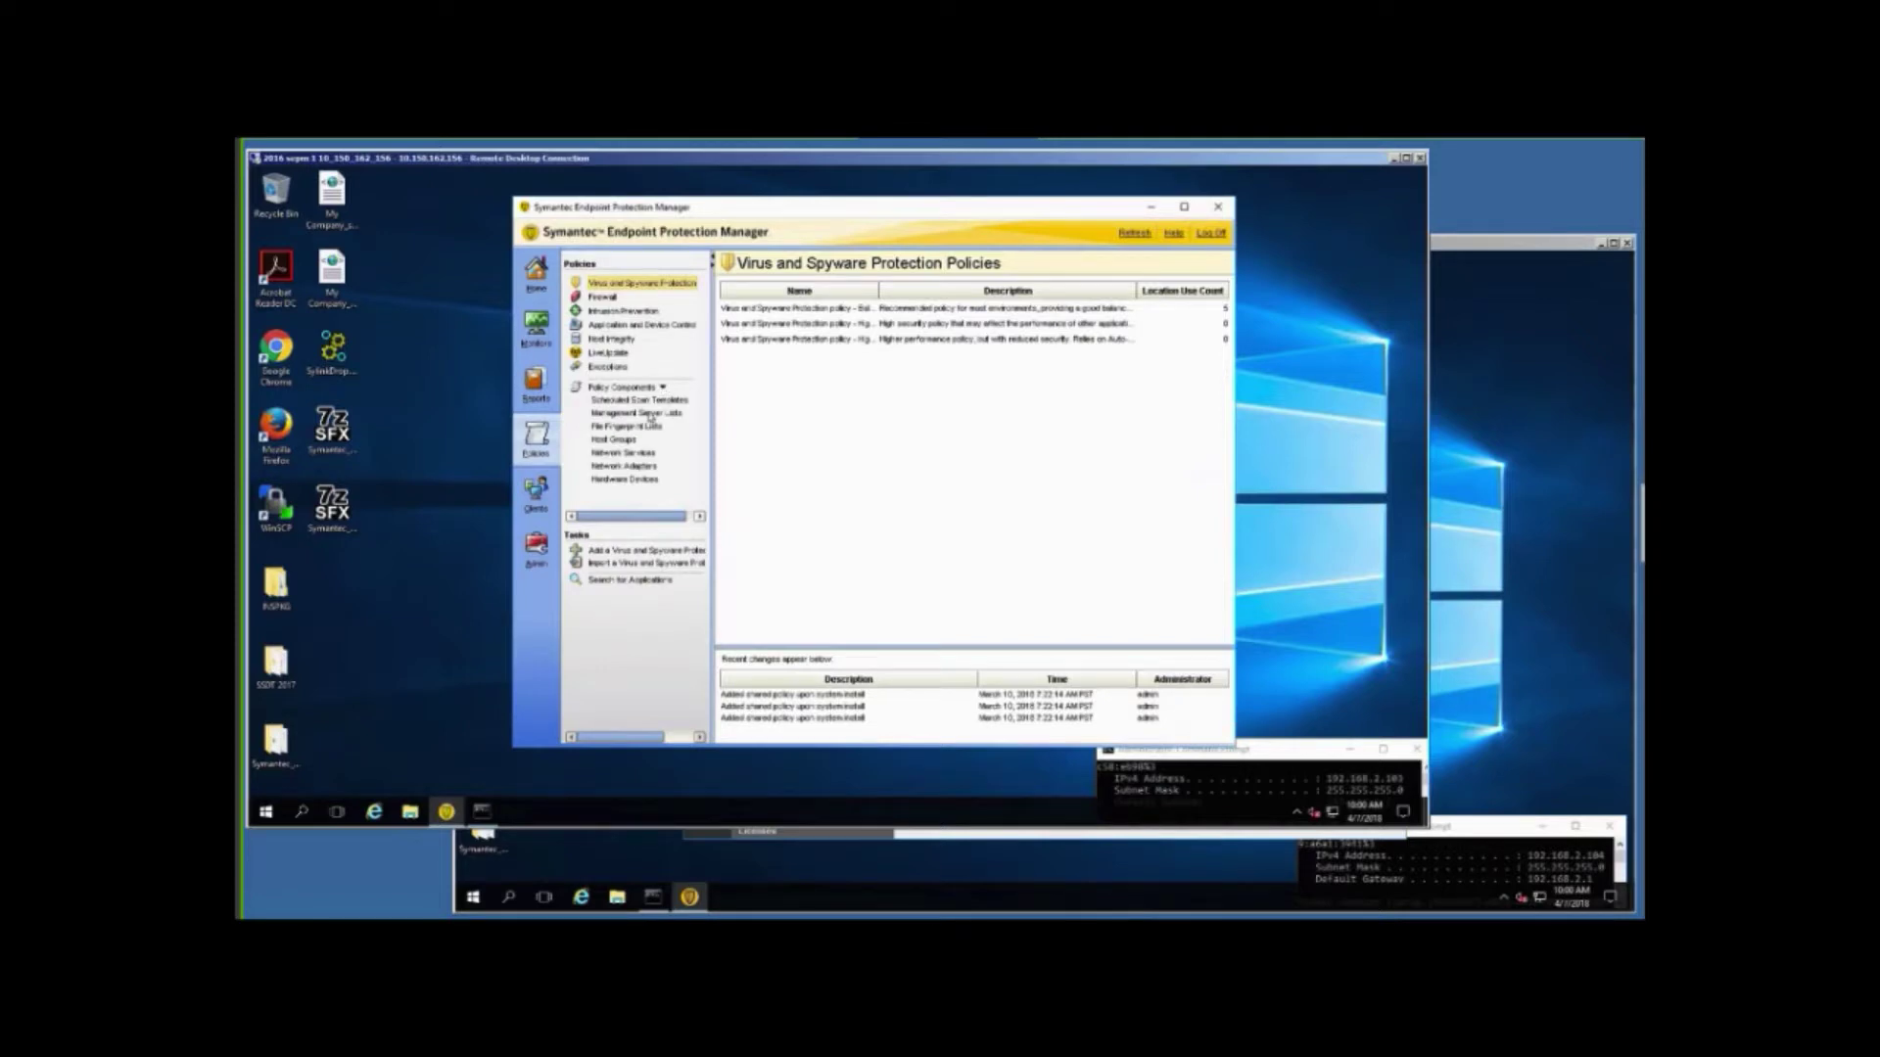
pyautogui.click(650, 416)
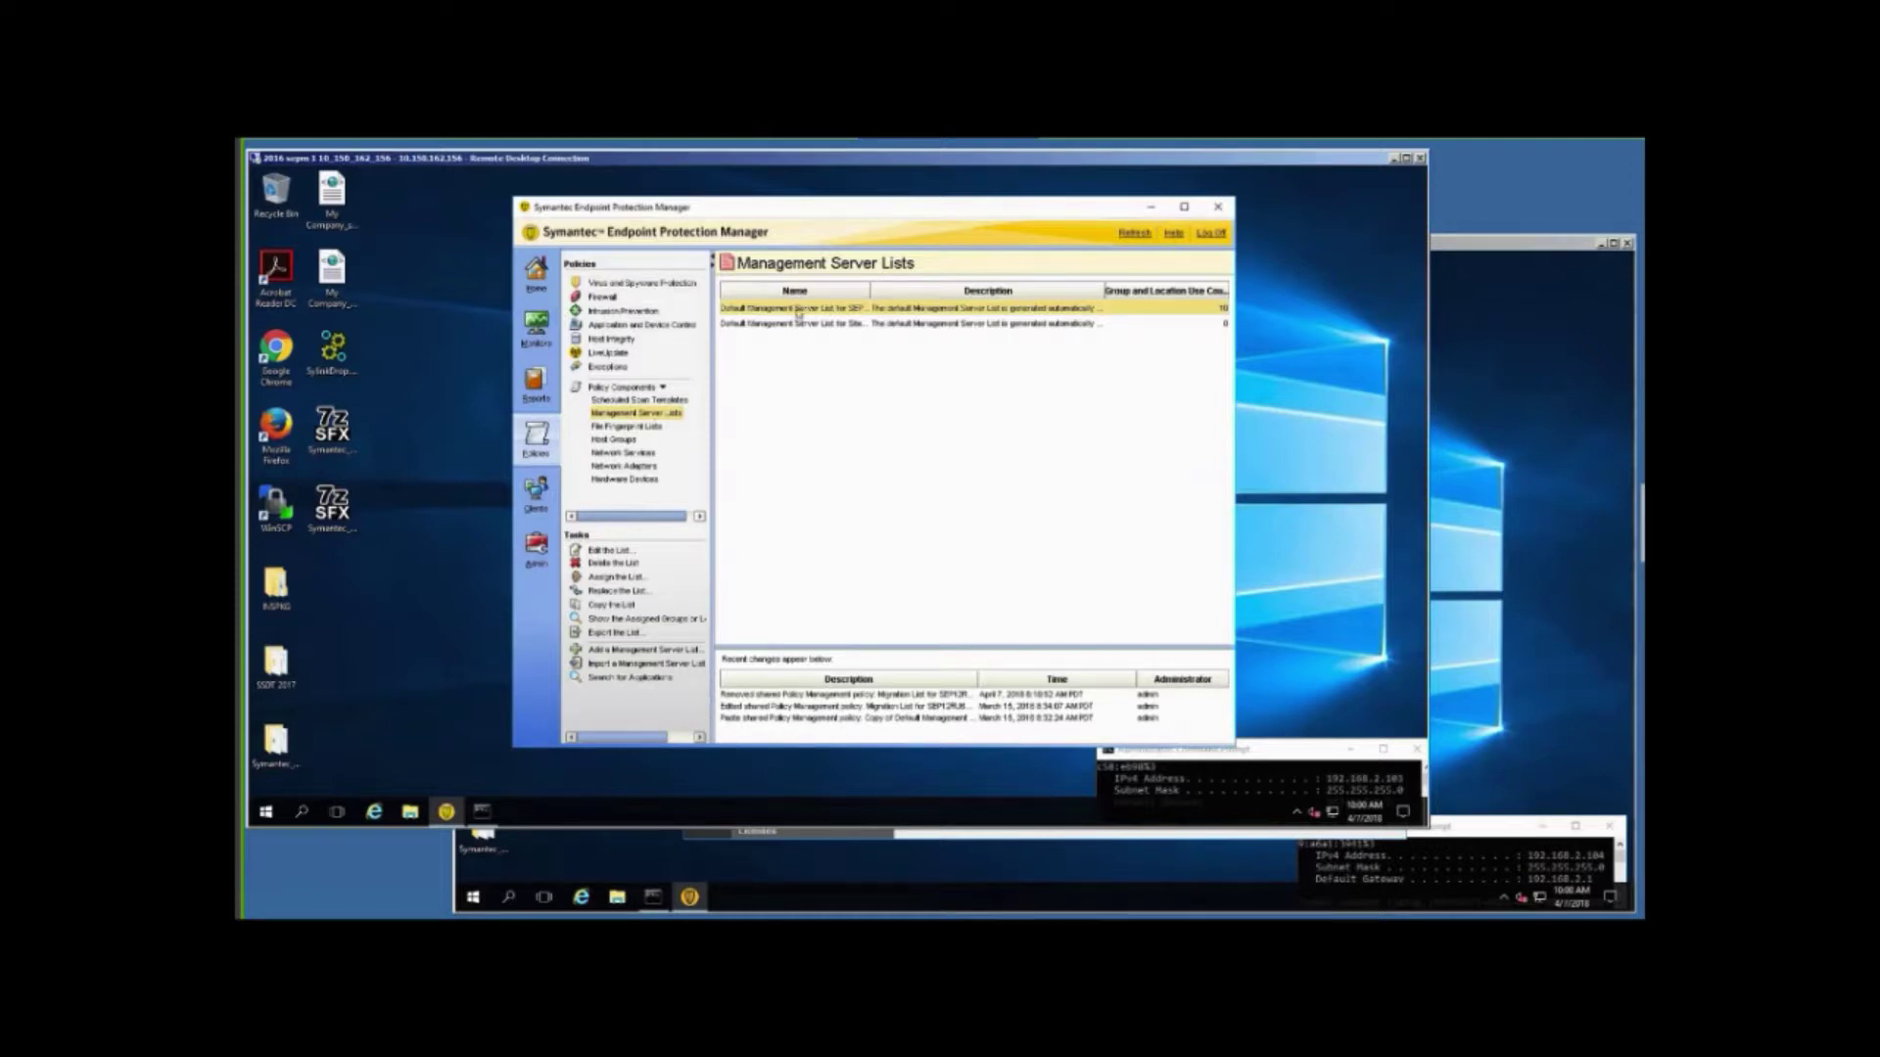
pyautogui.click(1451, 420)
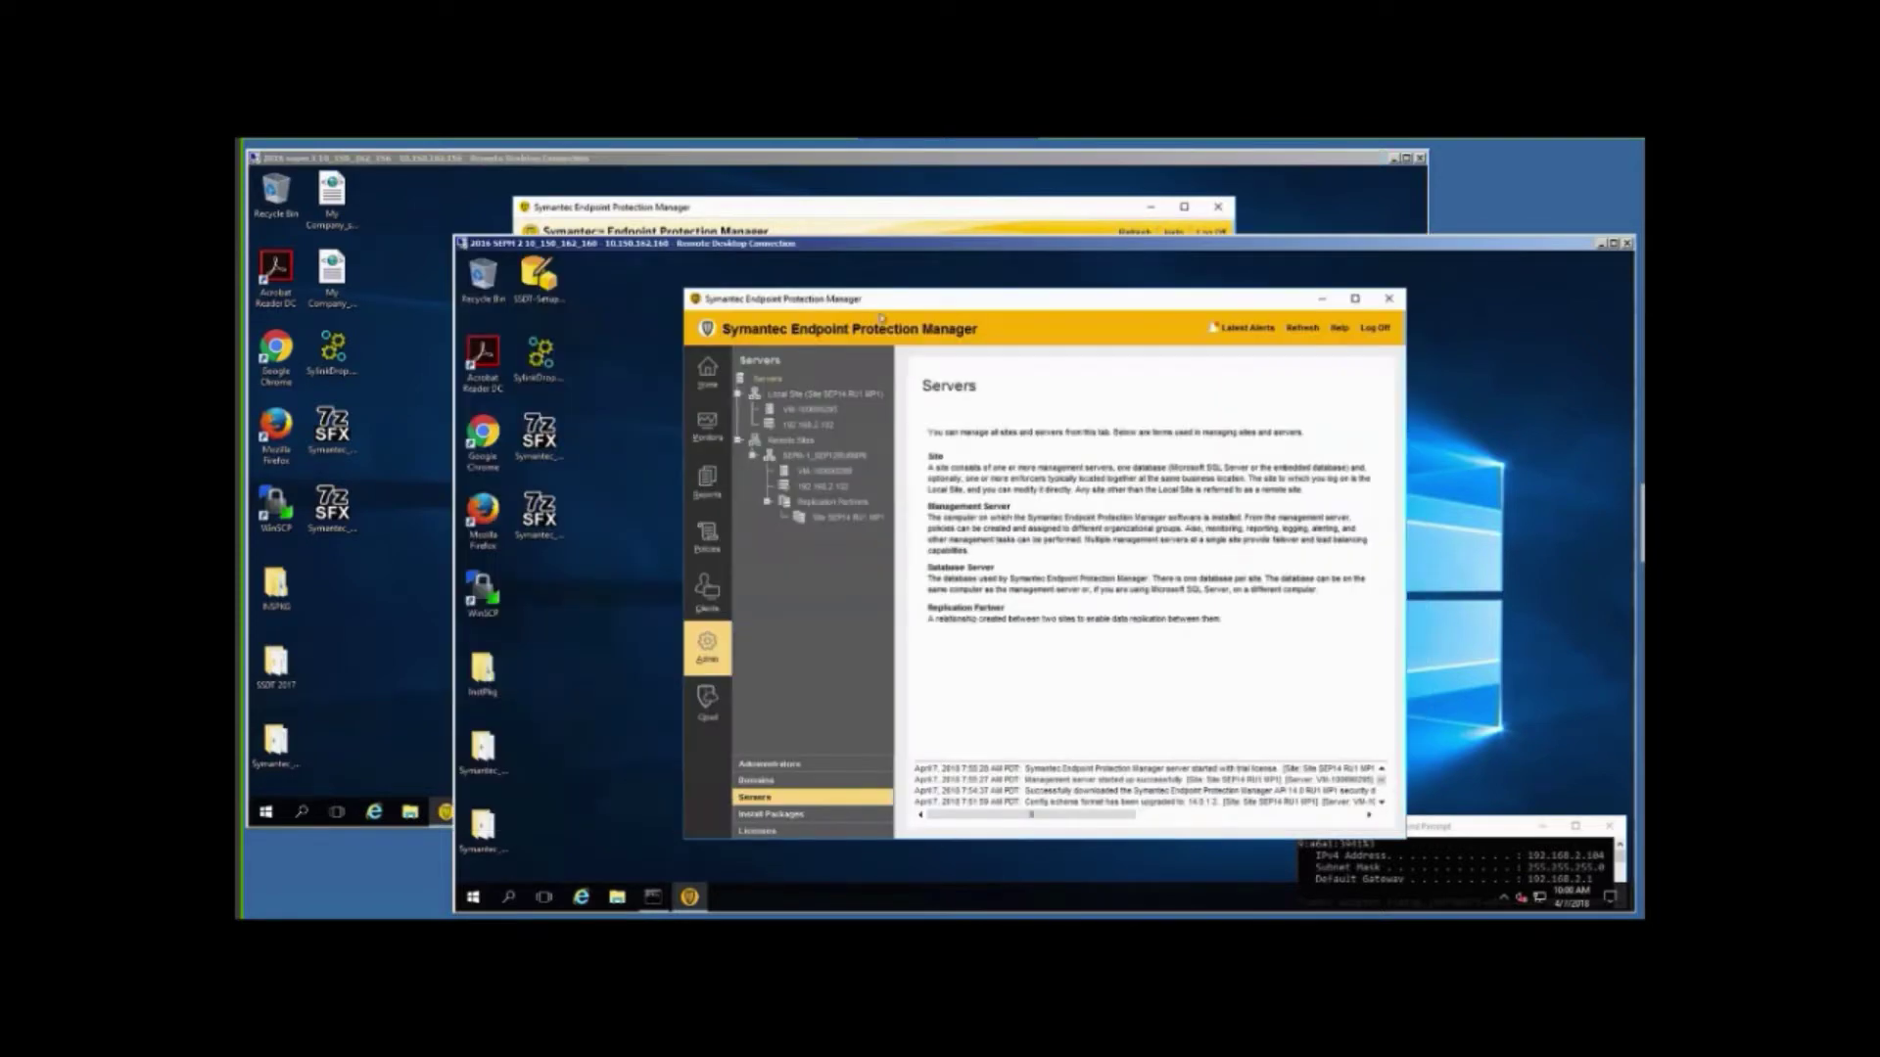
# On the second console, inspect the first Default Management Server List's settings, cancel, then open File Explorer.
pyautogui.click(709, 541)
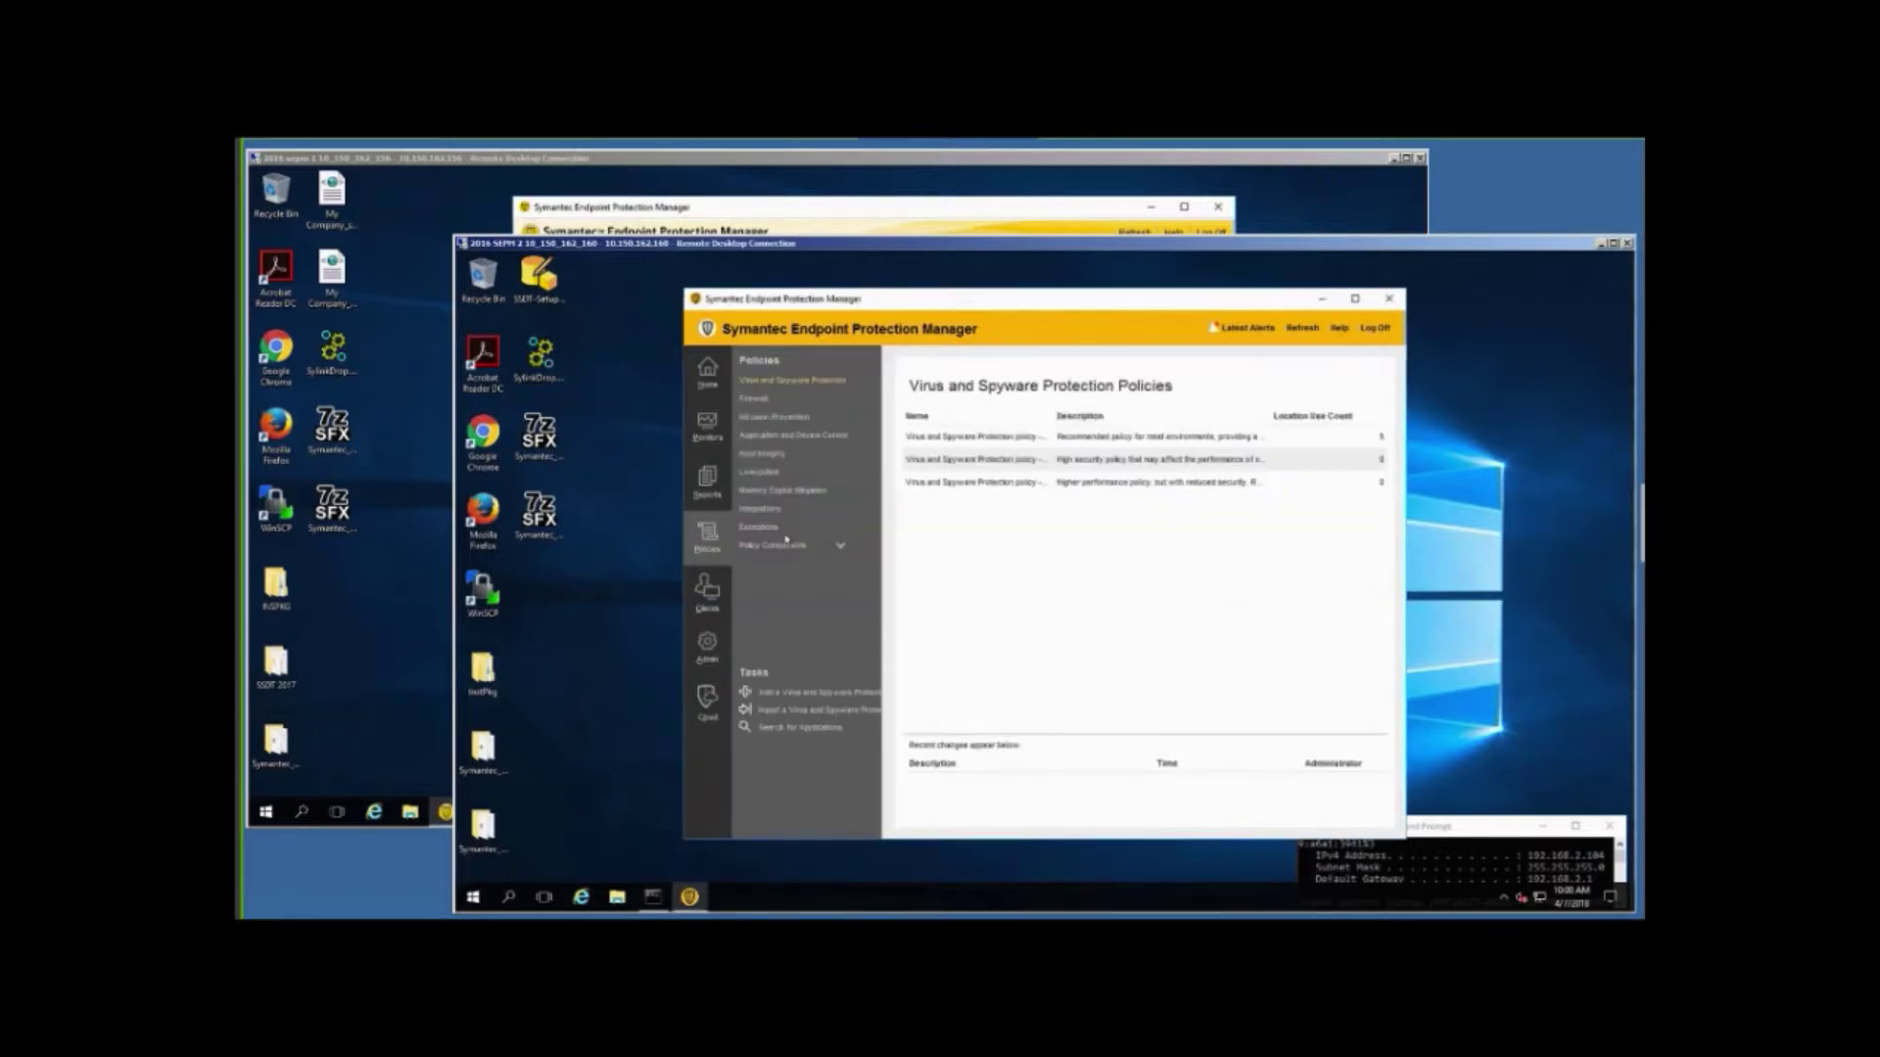
pyautogui.click(839, 549)
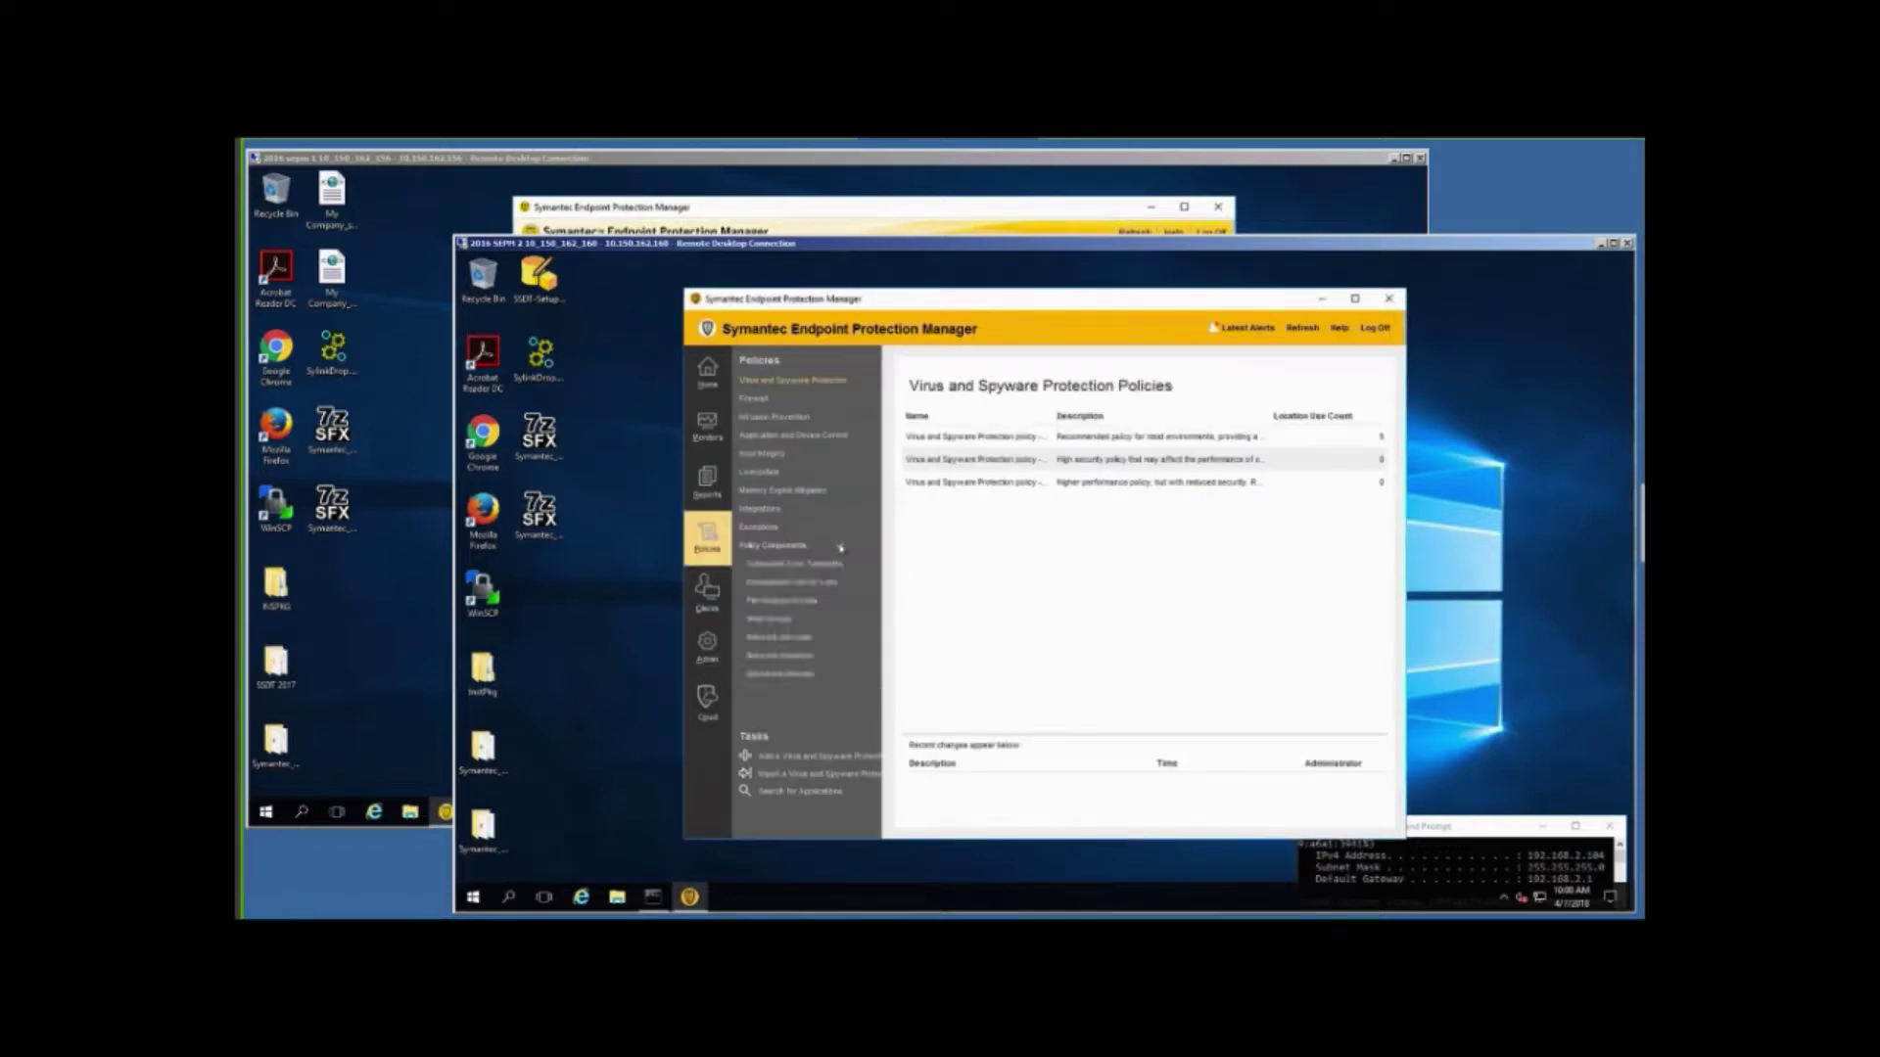
pyautogui.click(821, 583)
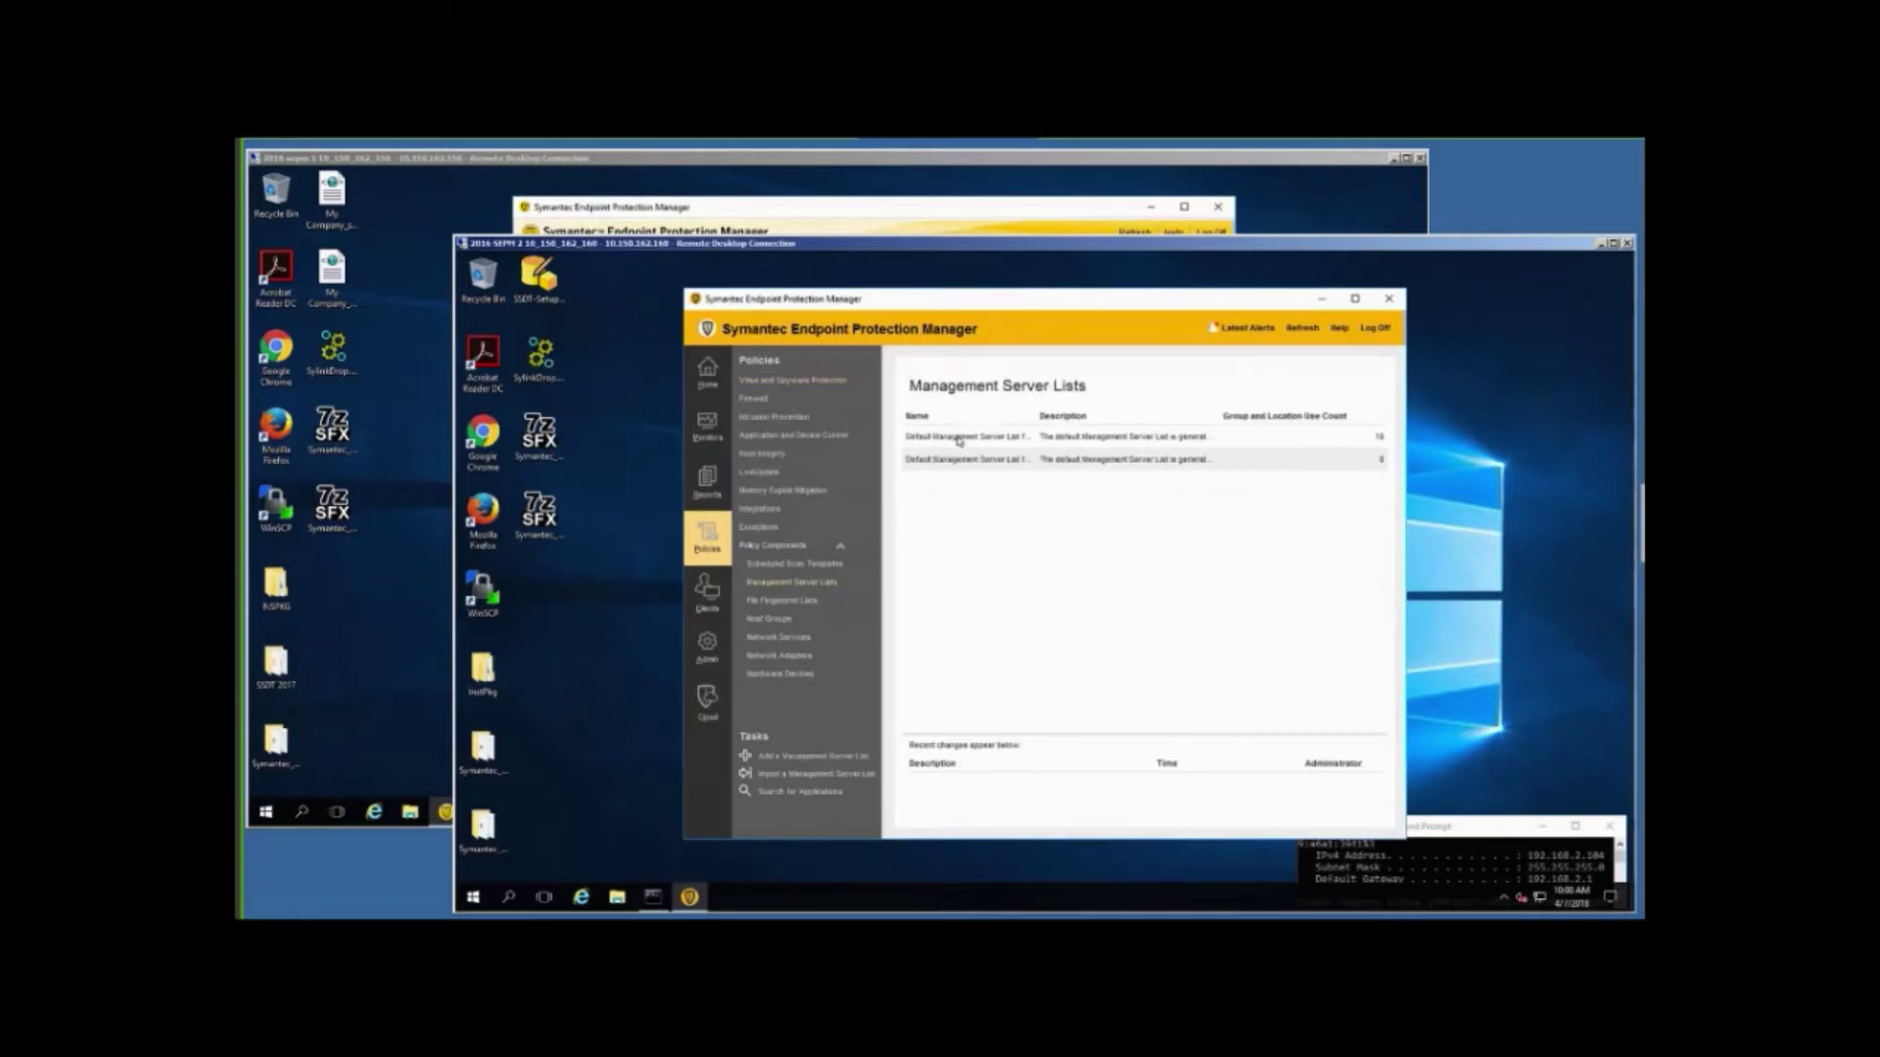
pyautogui.click(955, 440)
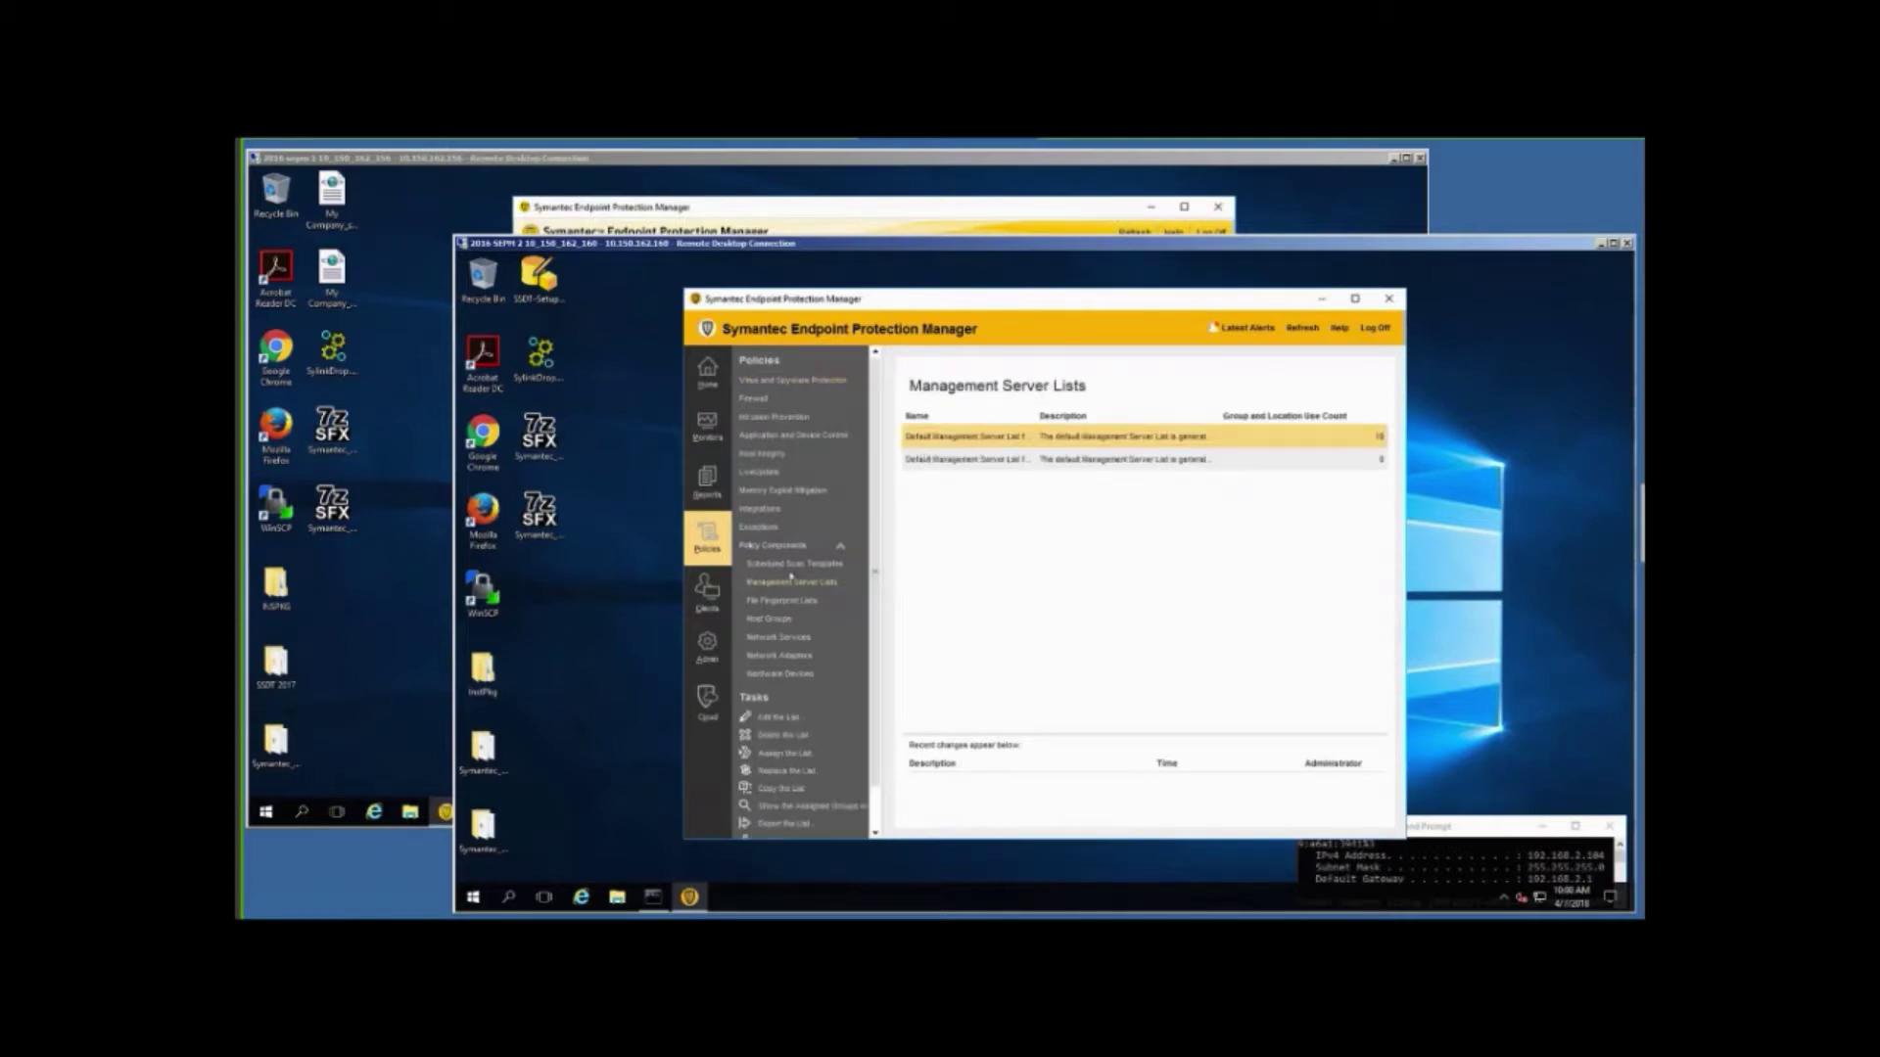
pyautogui.click(775, 719)
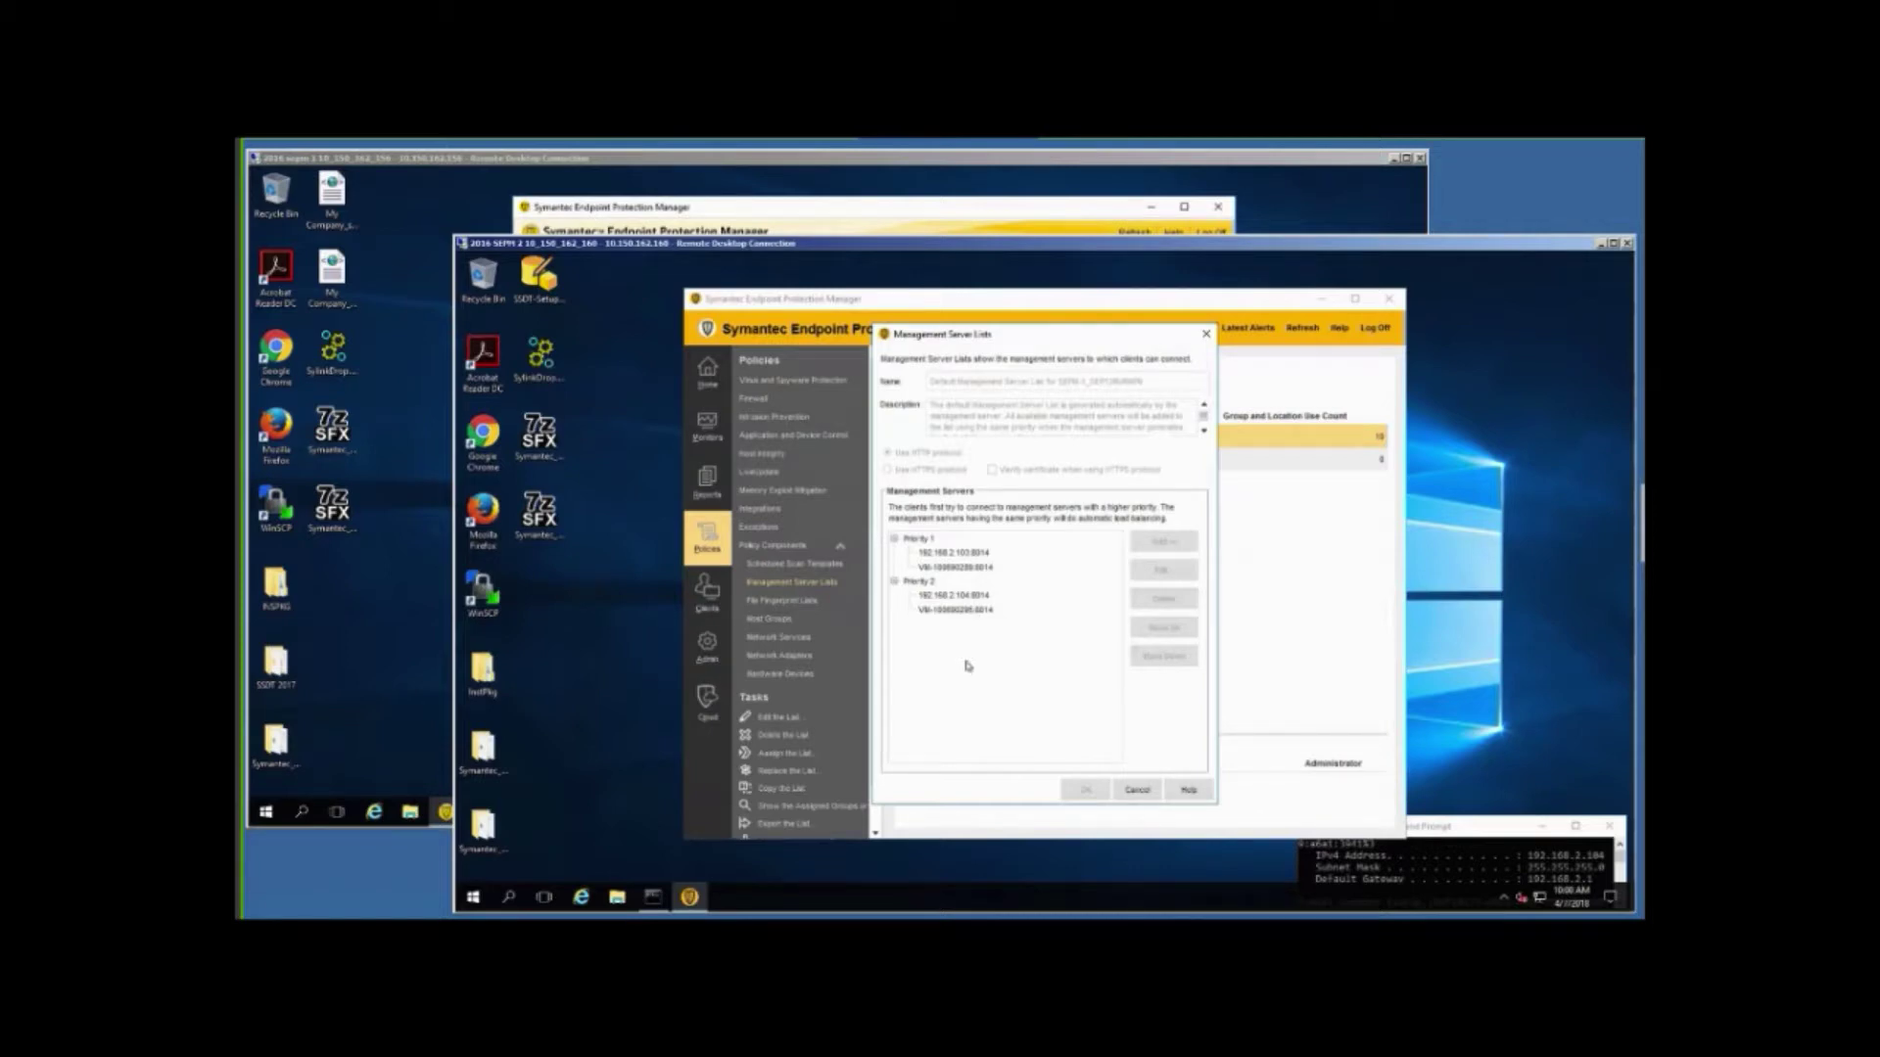
pyautogui.click(1137, 790)
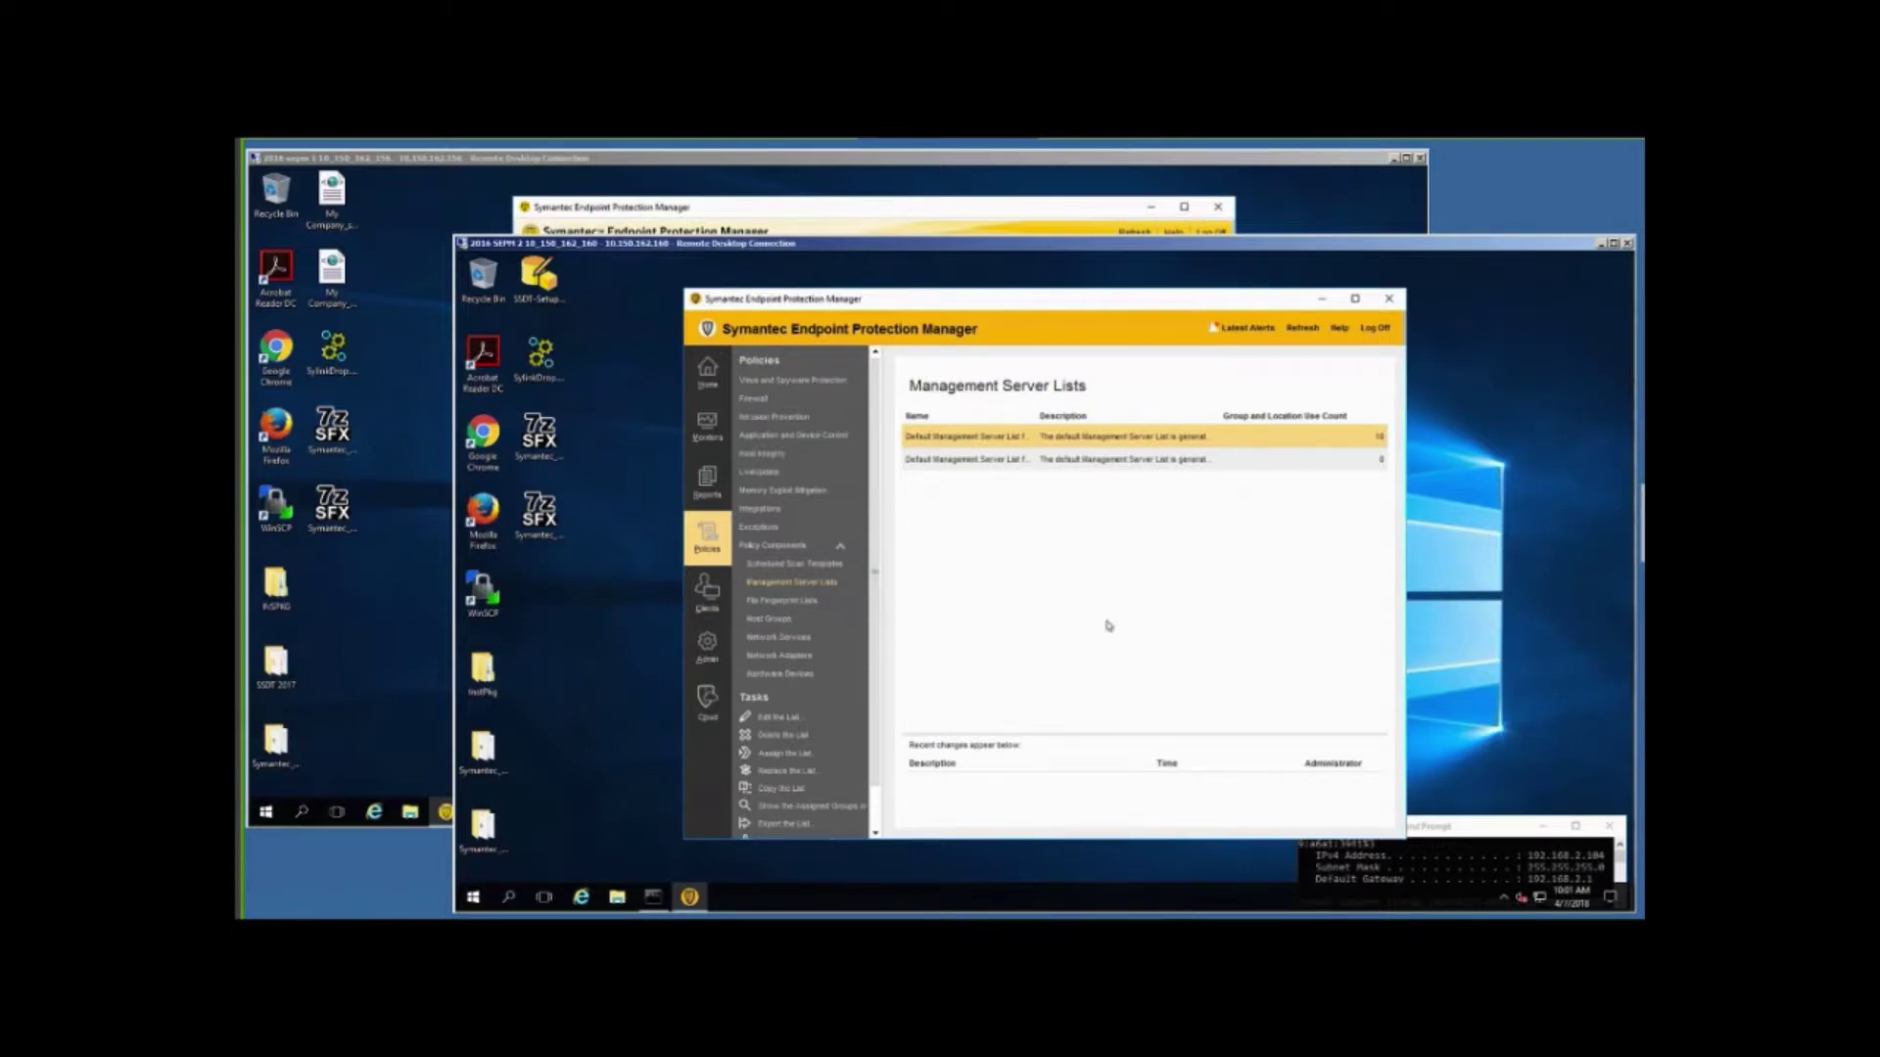
pyautogui.click(617, 899)
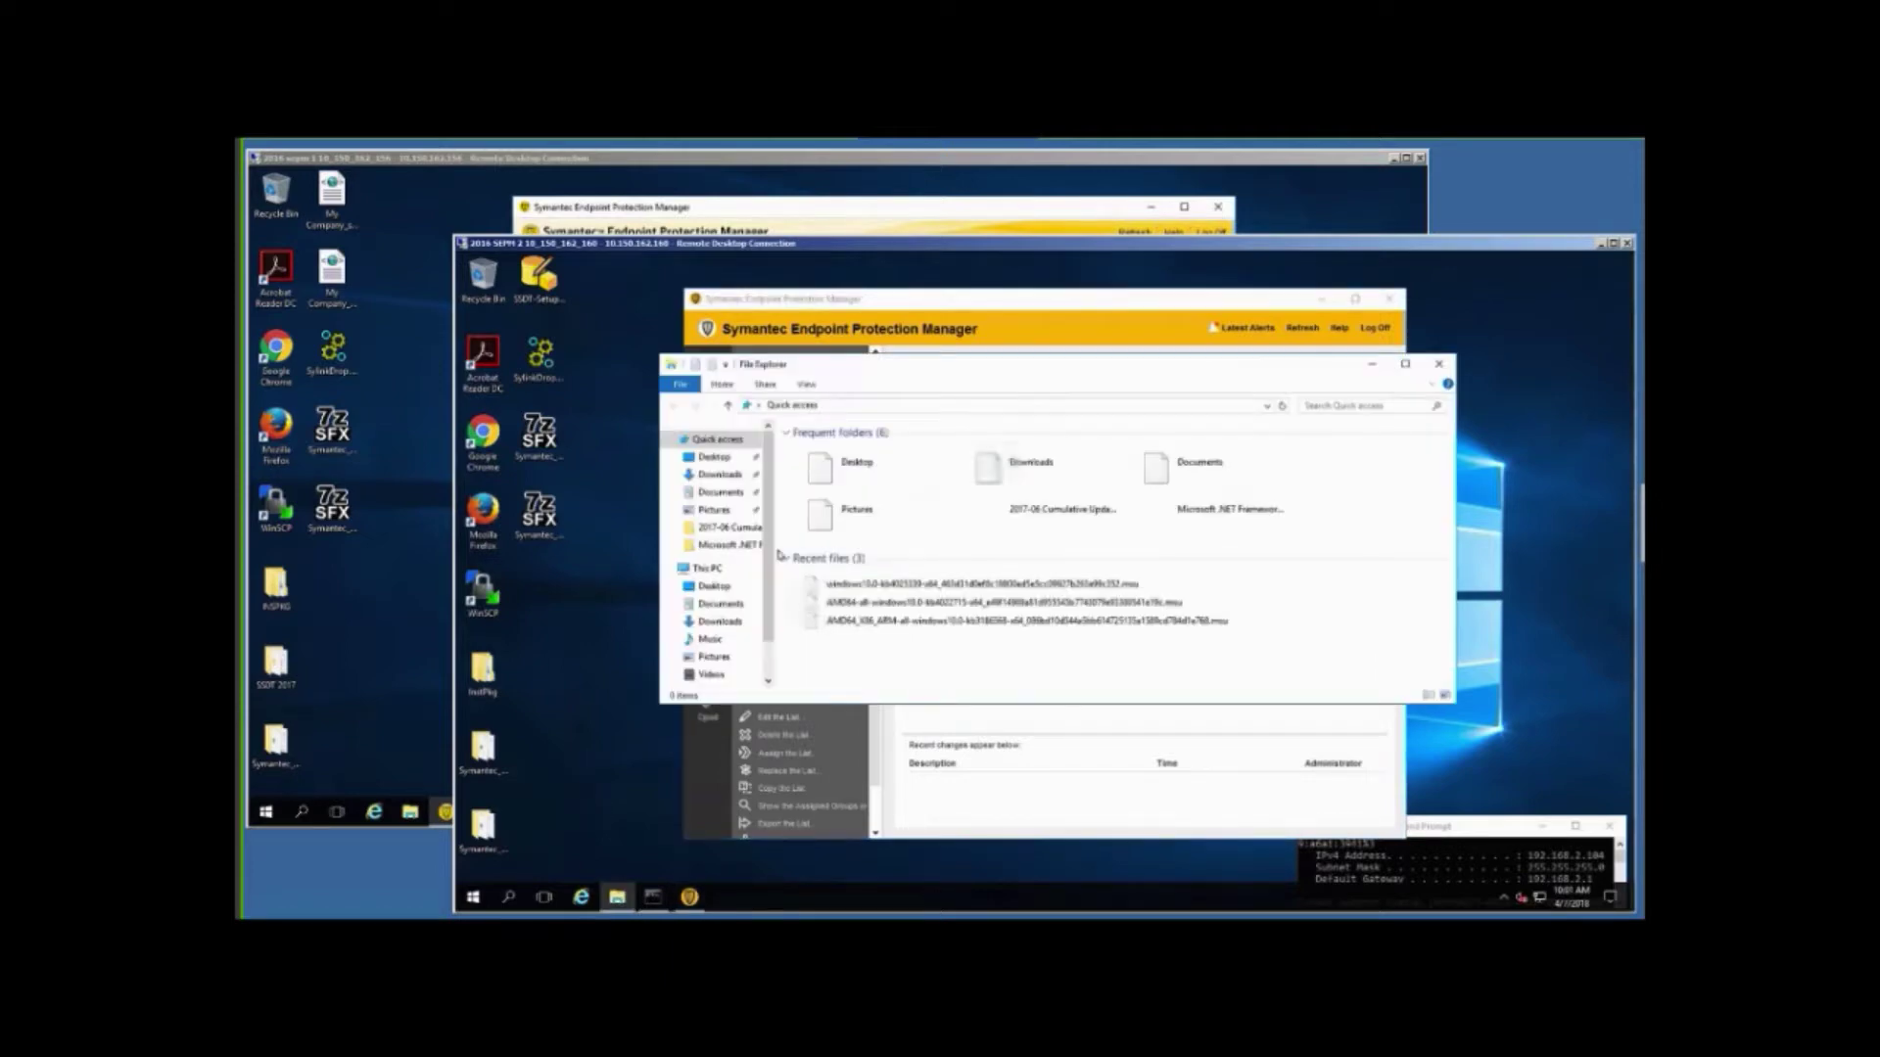
# Browse to C:\Program Files (x86)\Symantec\Symantec Endpoint Protection Manager\Tools.
pyautogui.click(712, 573)
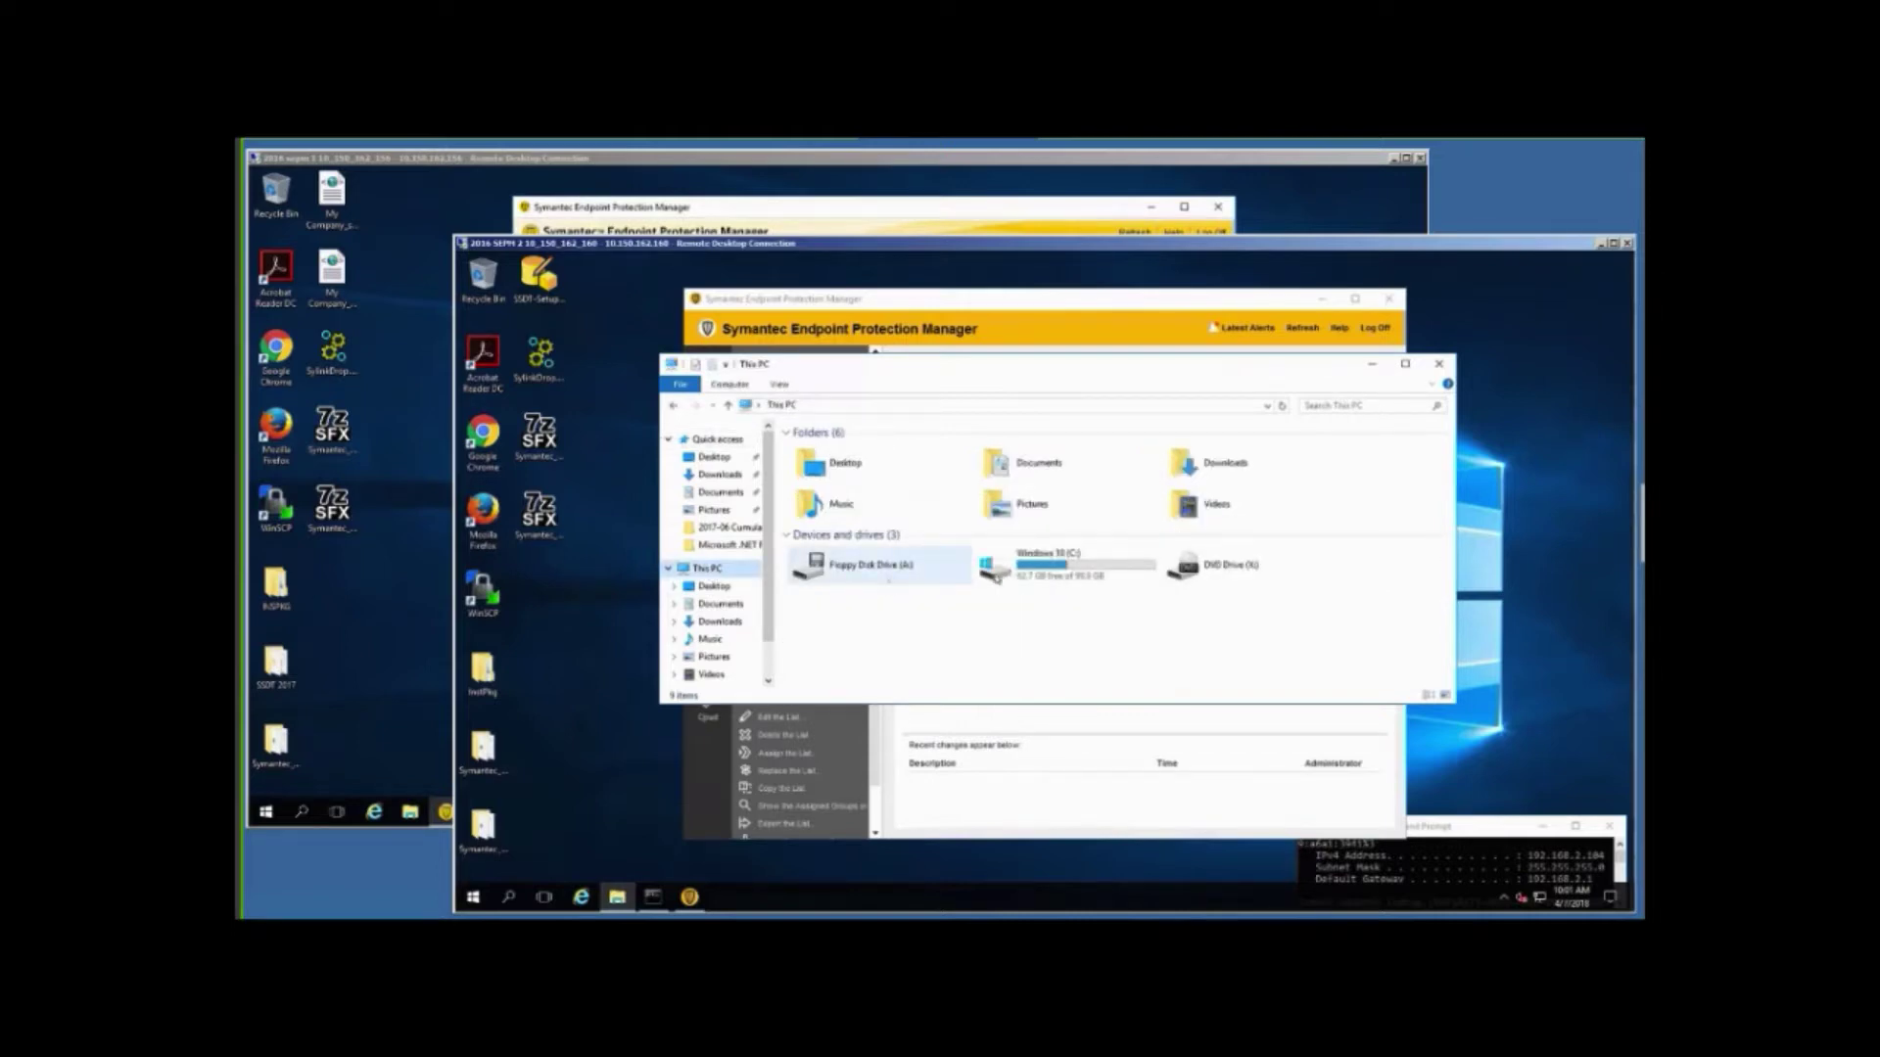
pyautogui.doubleClick(1005, 572)
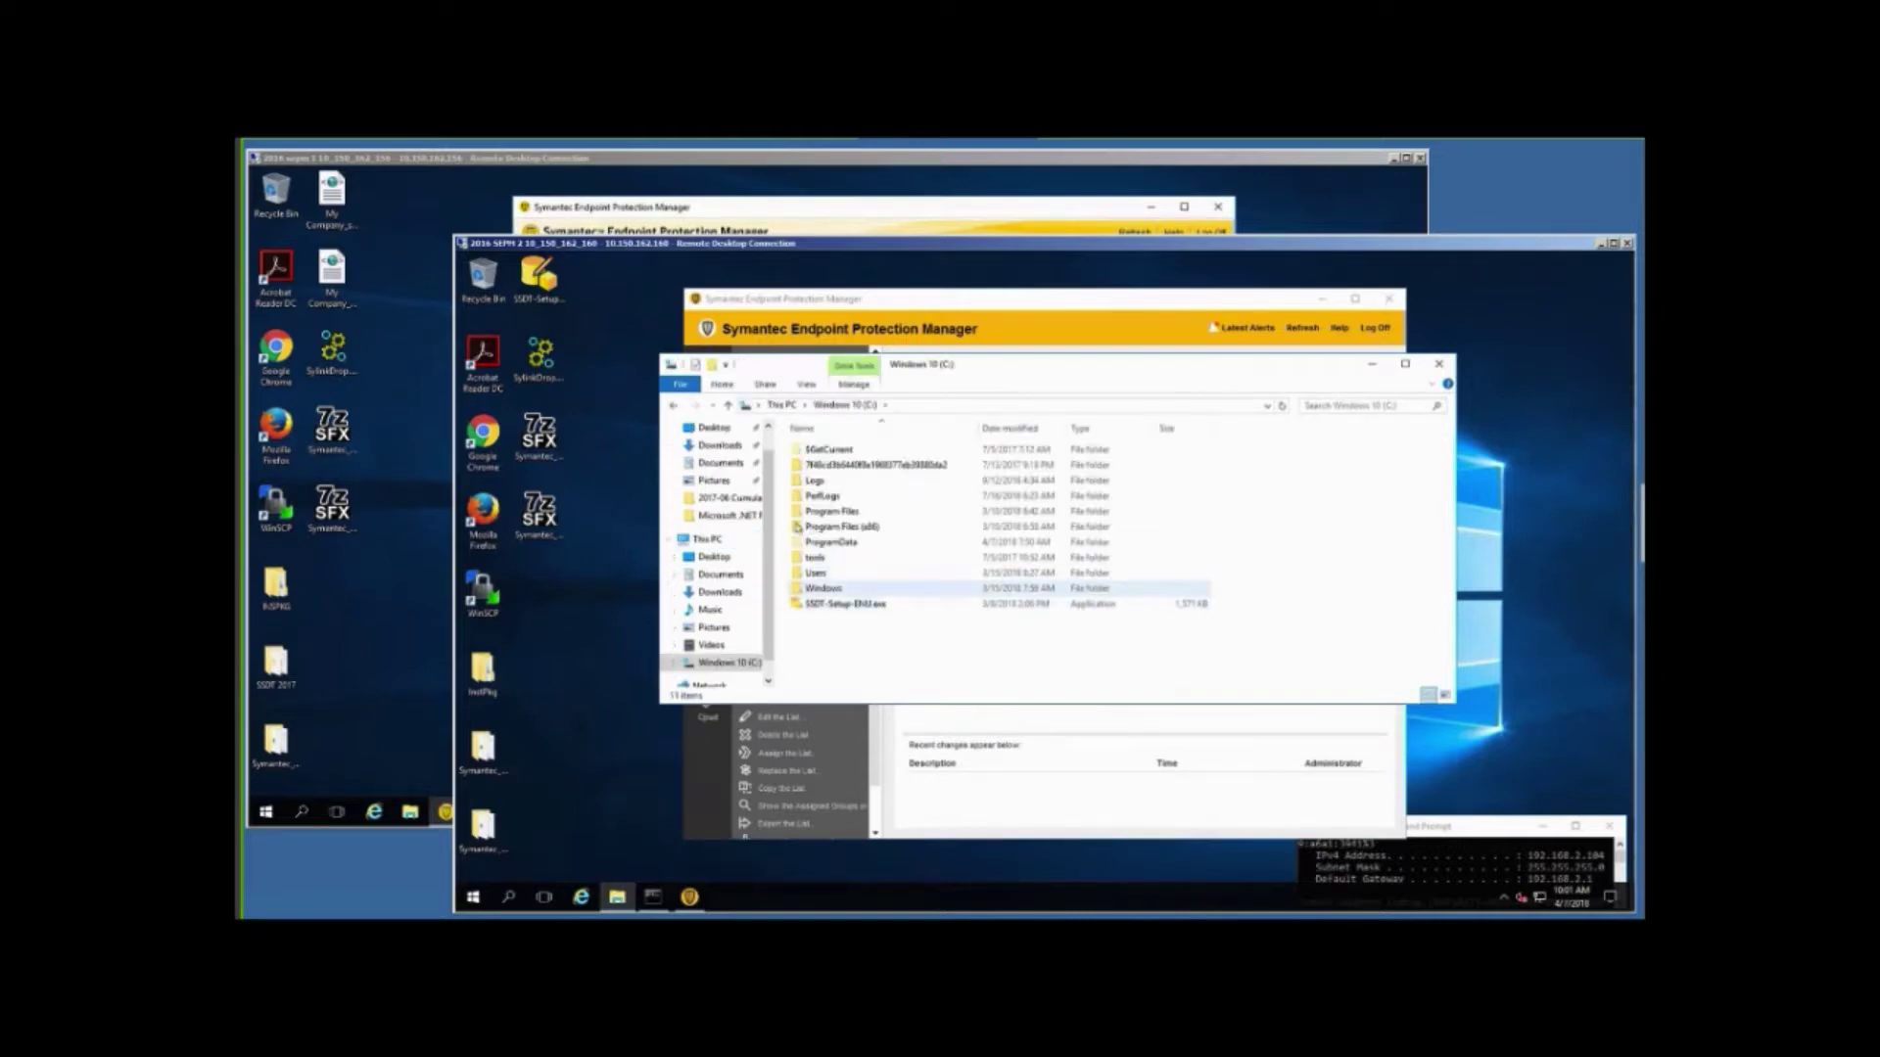
pyautogui.doubleClick(812, 529)
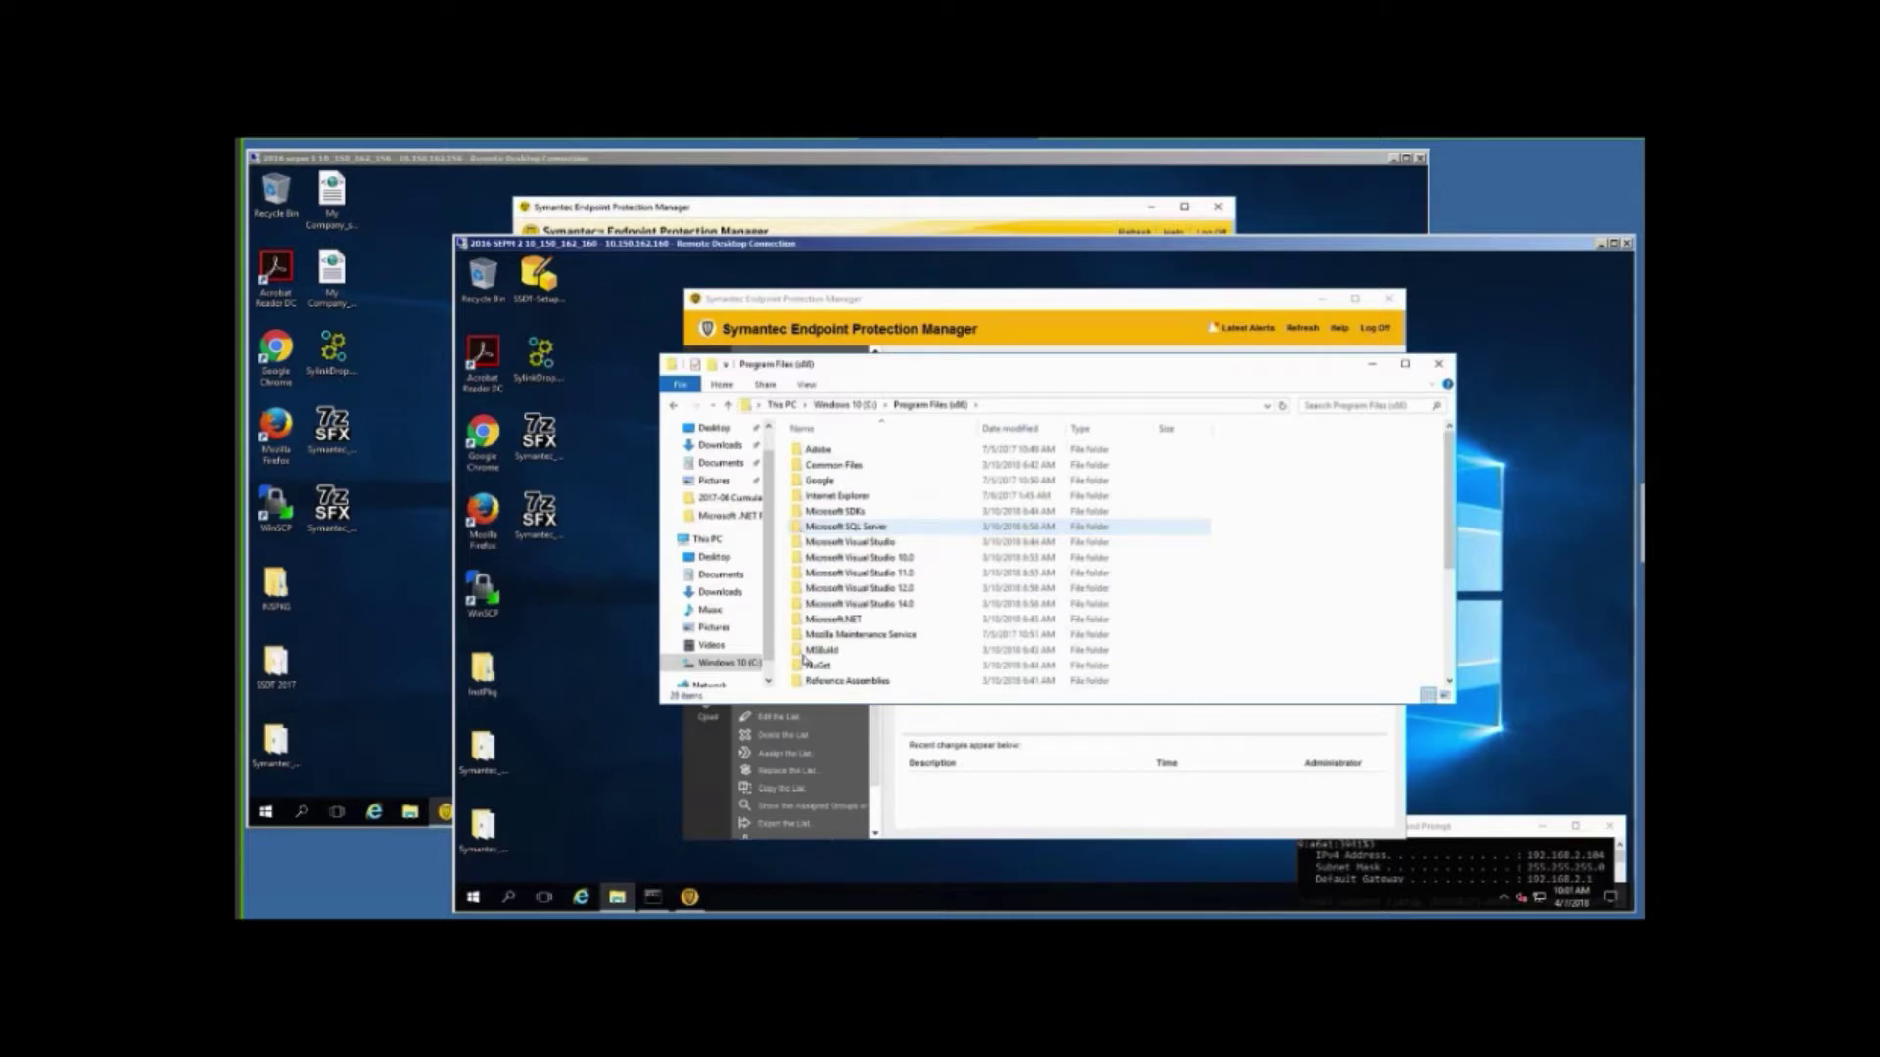
pyautogui.scroll(-3, 798, 647)
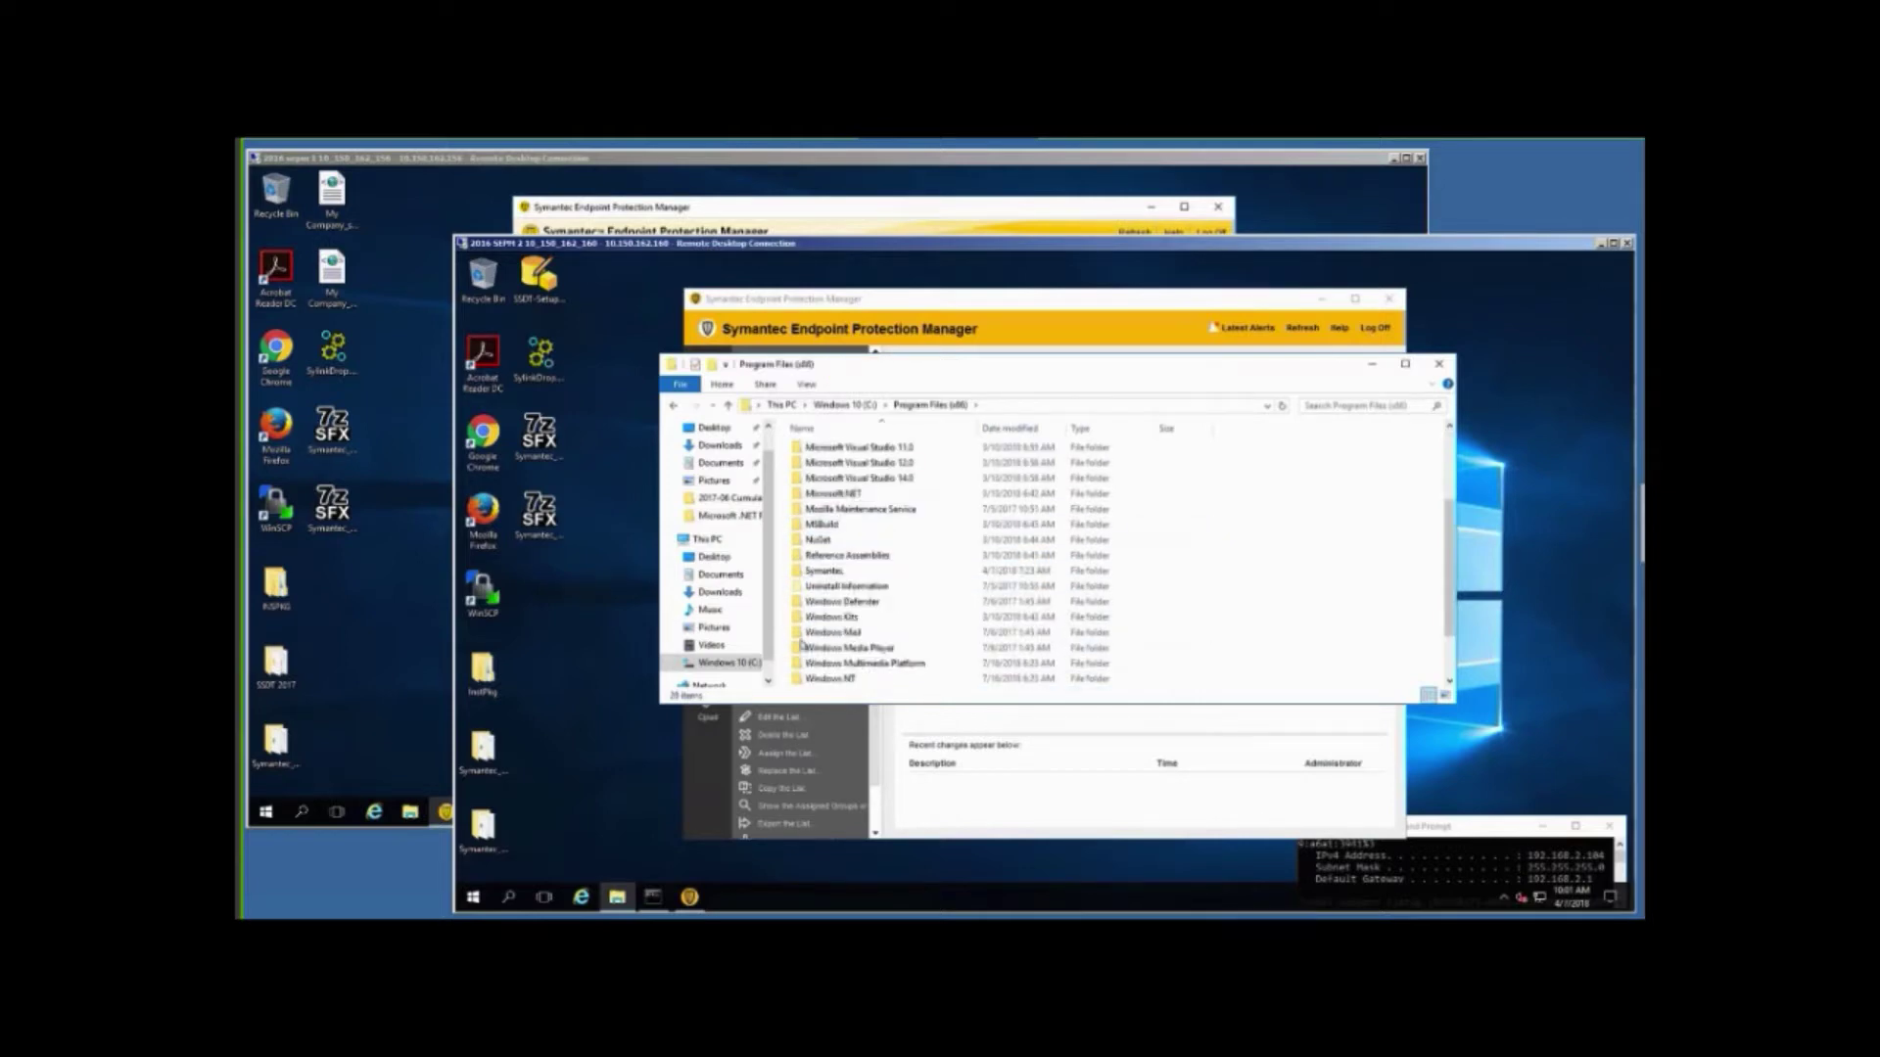
pyautogui.doubleClick(823, 572)
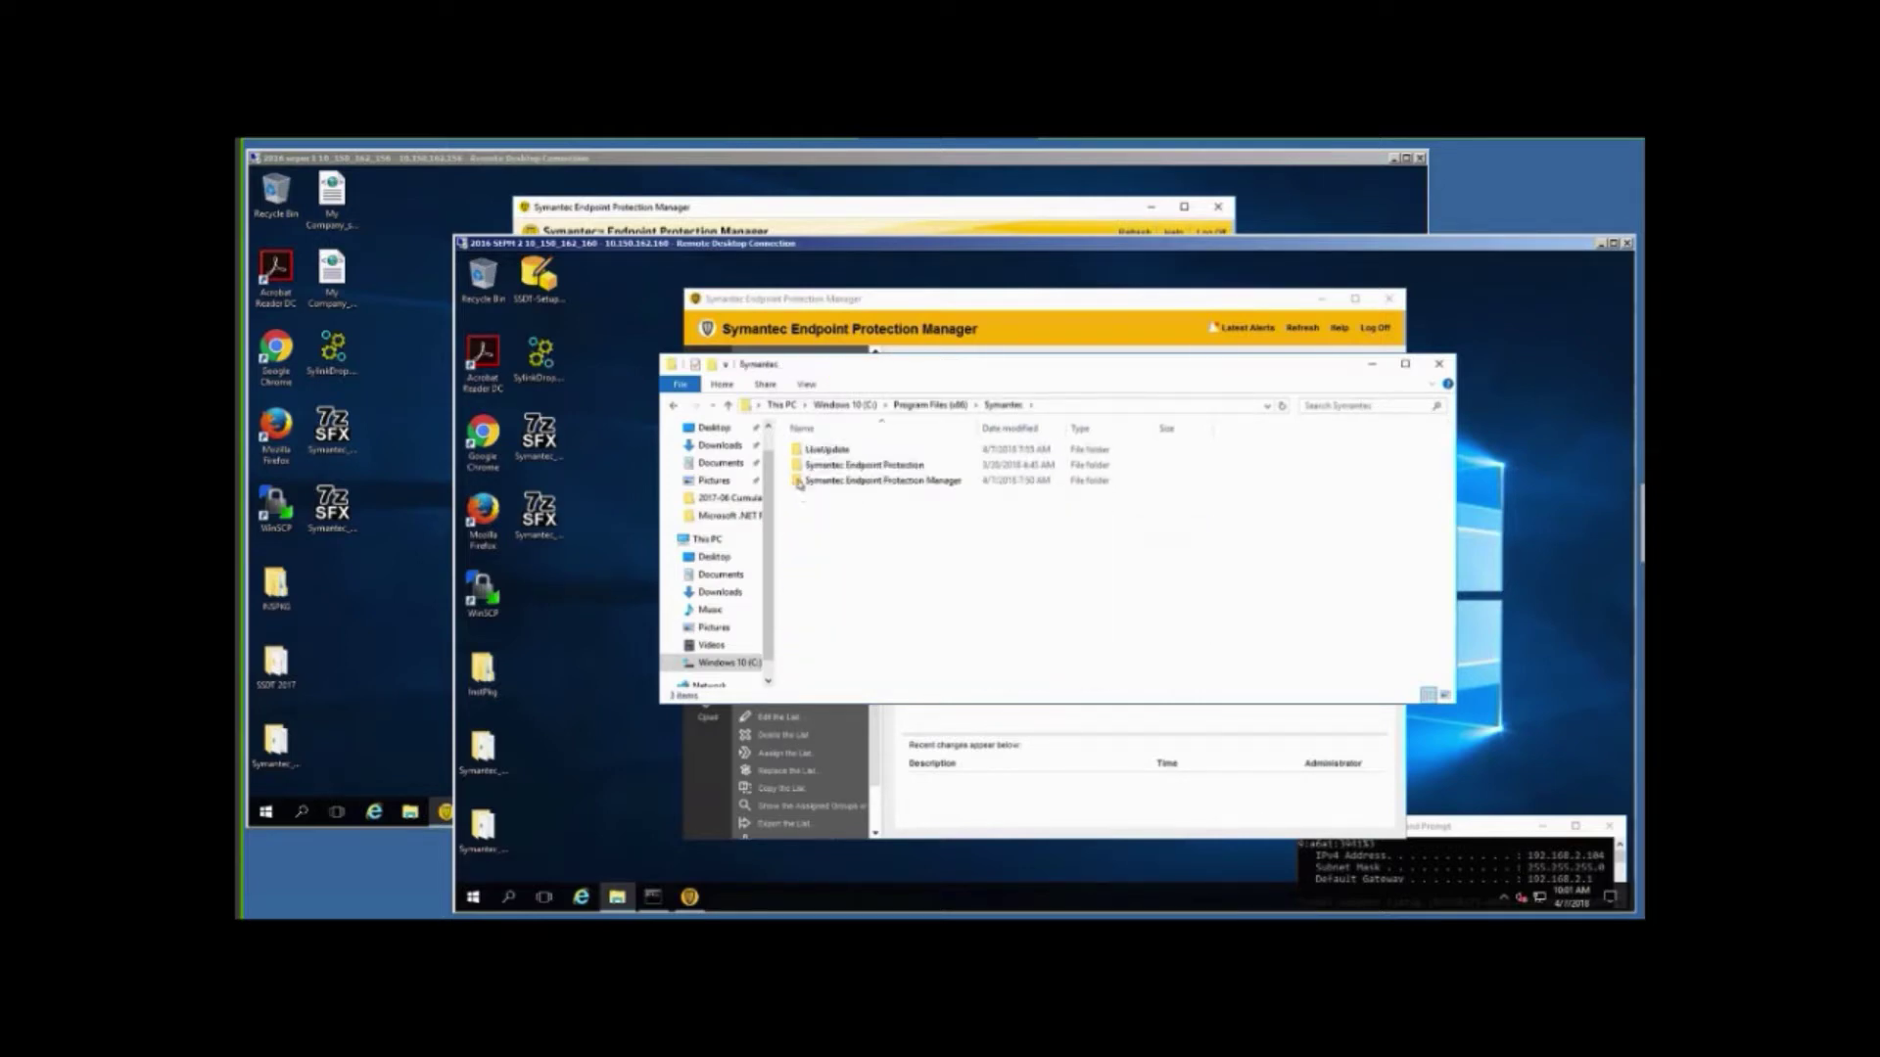
pyautogui.doubleClick(801, 481)
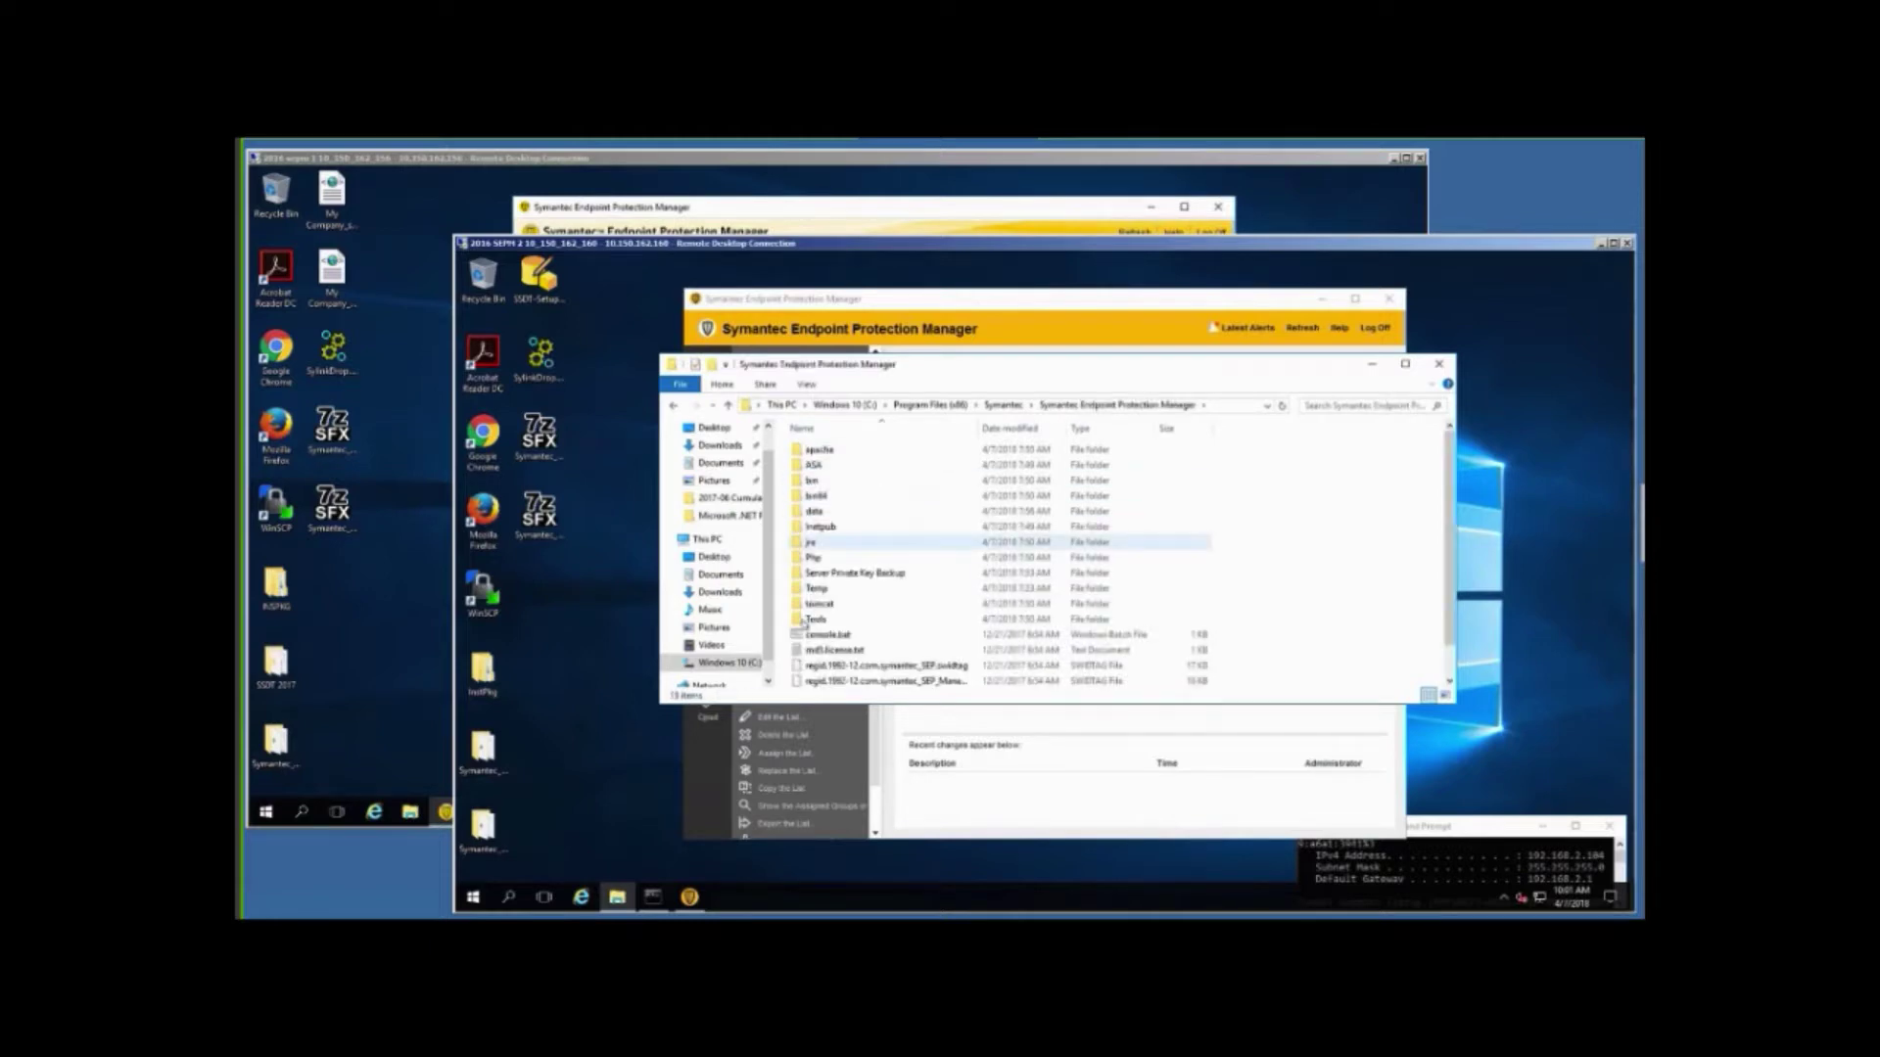
pyautogui.click(798, 621)
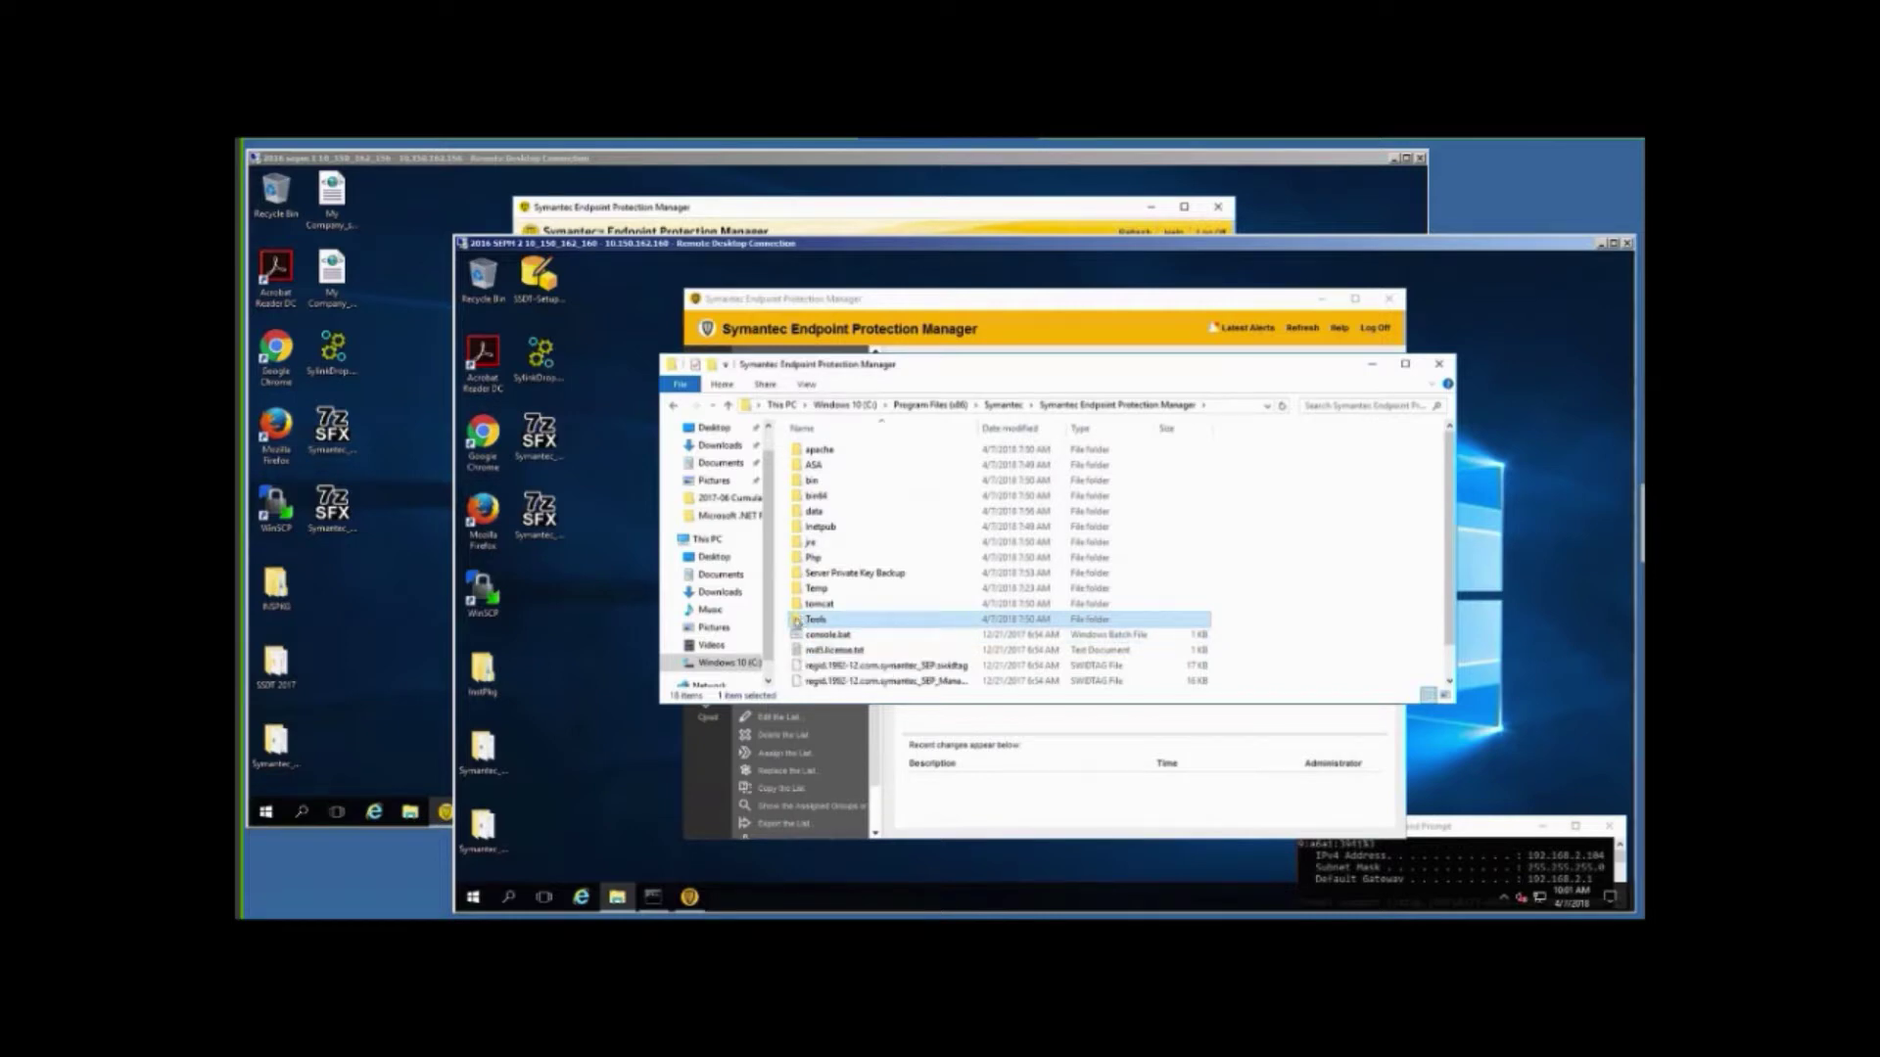
pyautogui.doubleClick(798, 620)
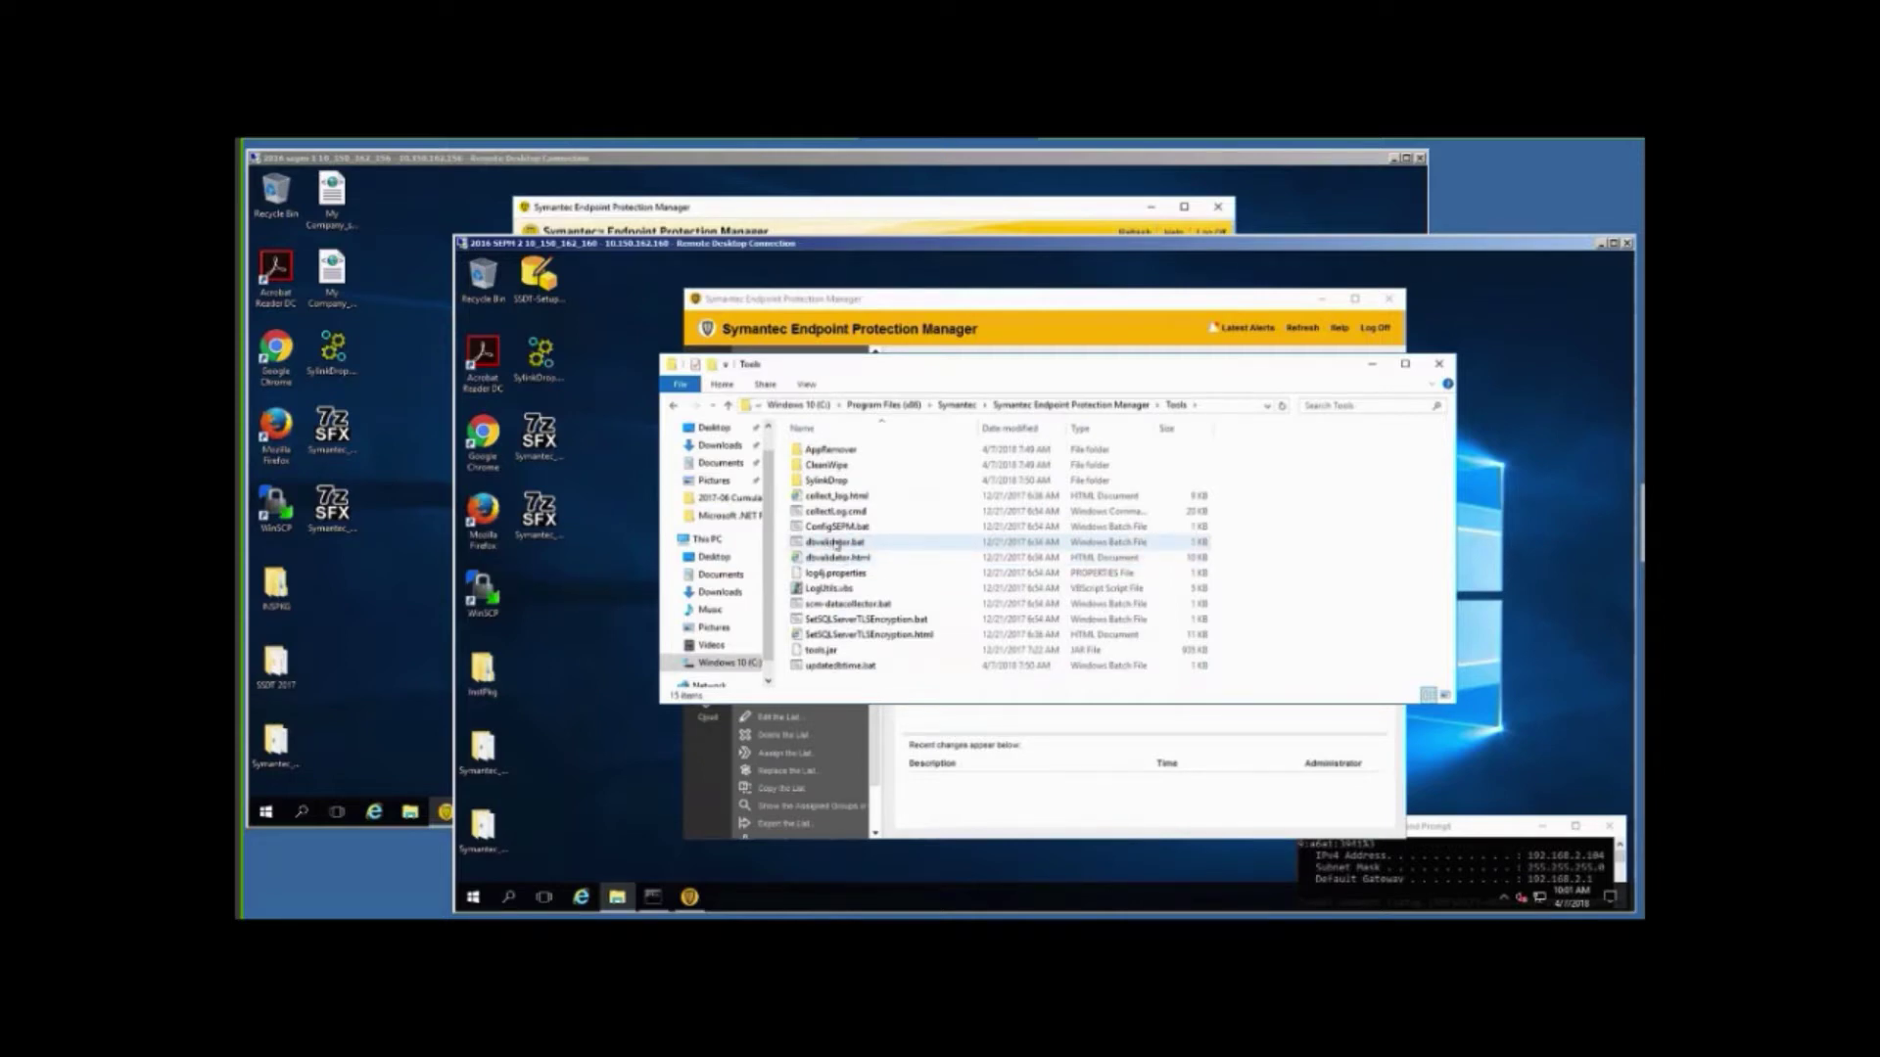
# Run dbvalidator.bat as administrator, close its window, and return to the Symantec Endpoint Protection Manager folder.
pyautogui.rightClick(834, 545)
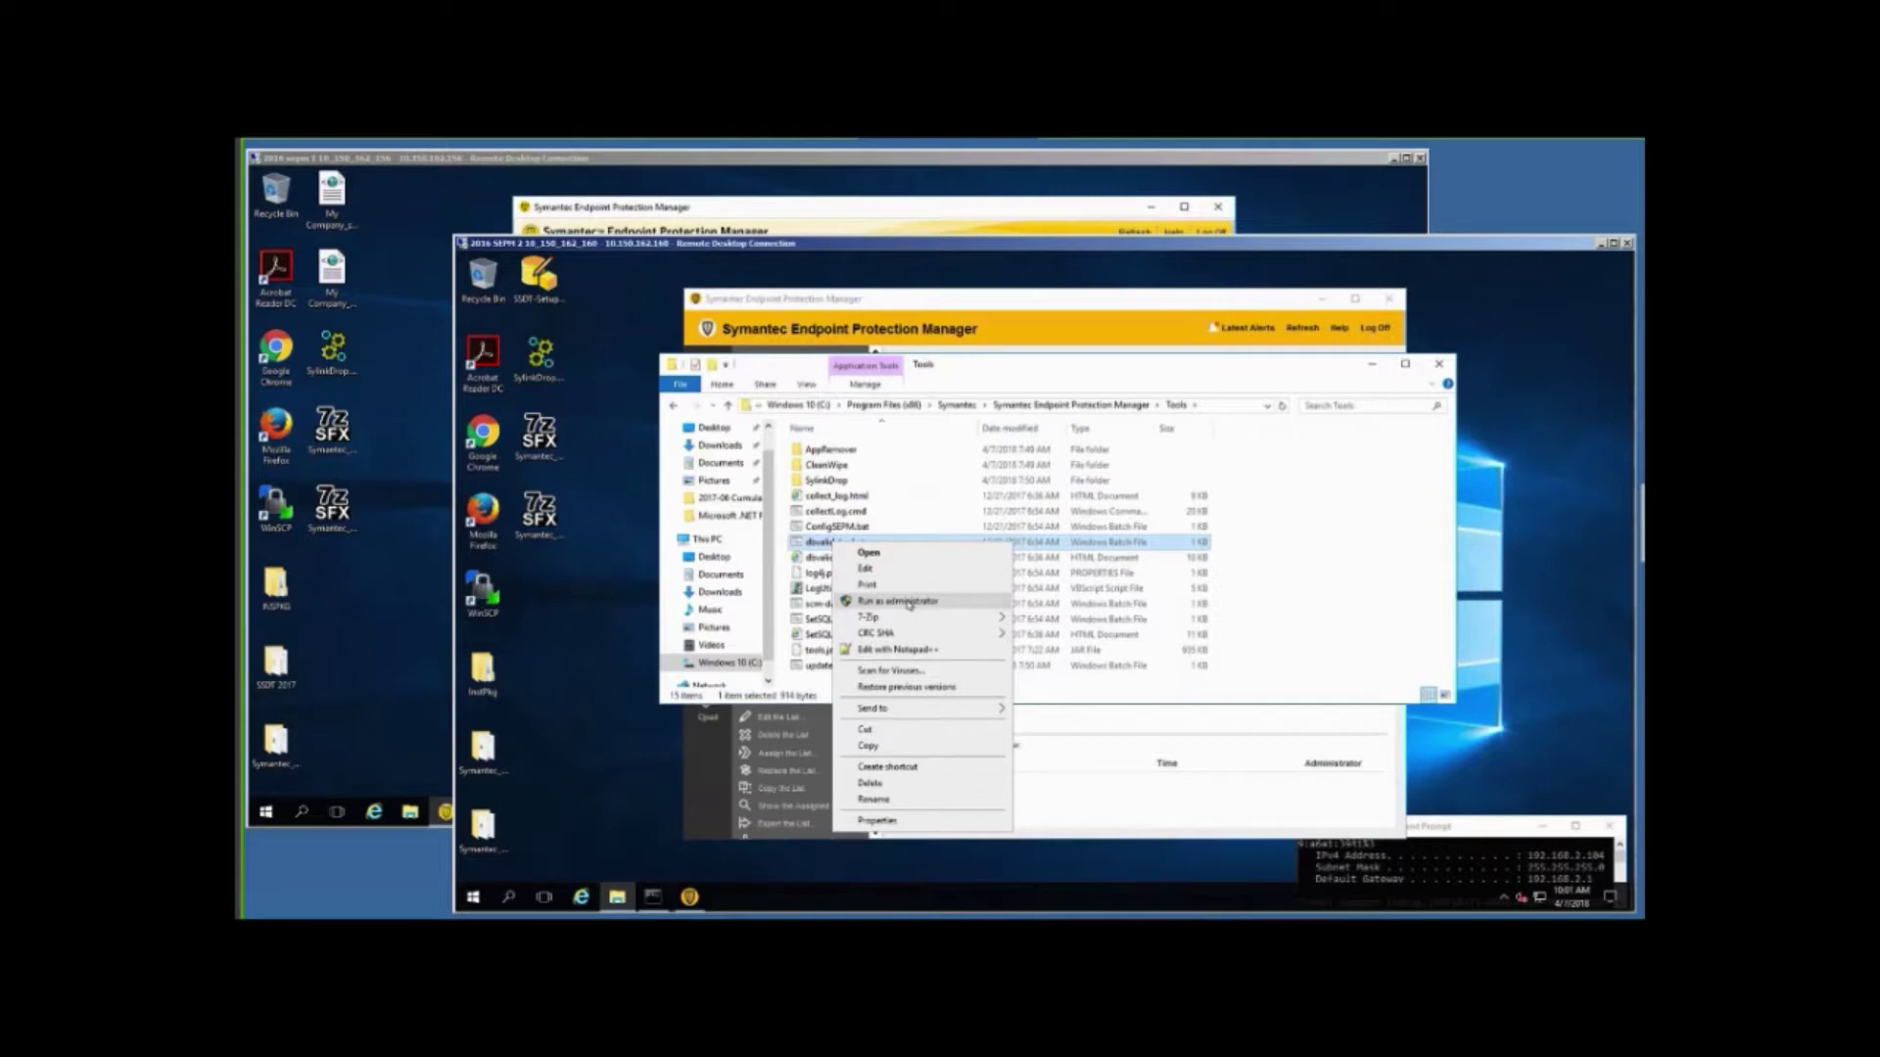
pyautogui.click(909, 601)
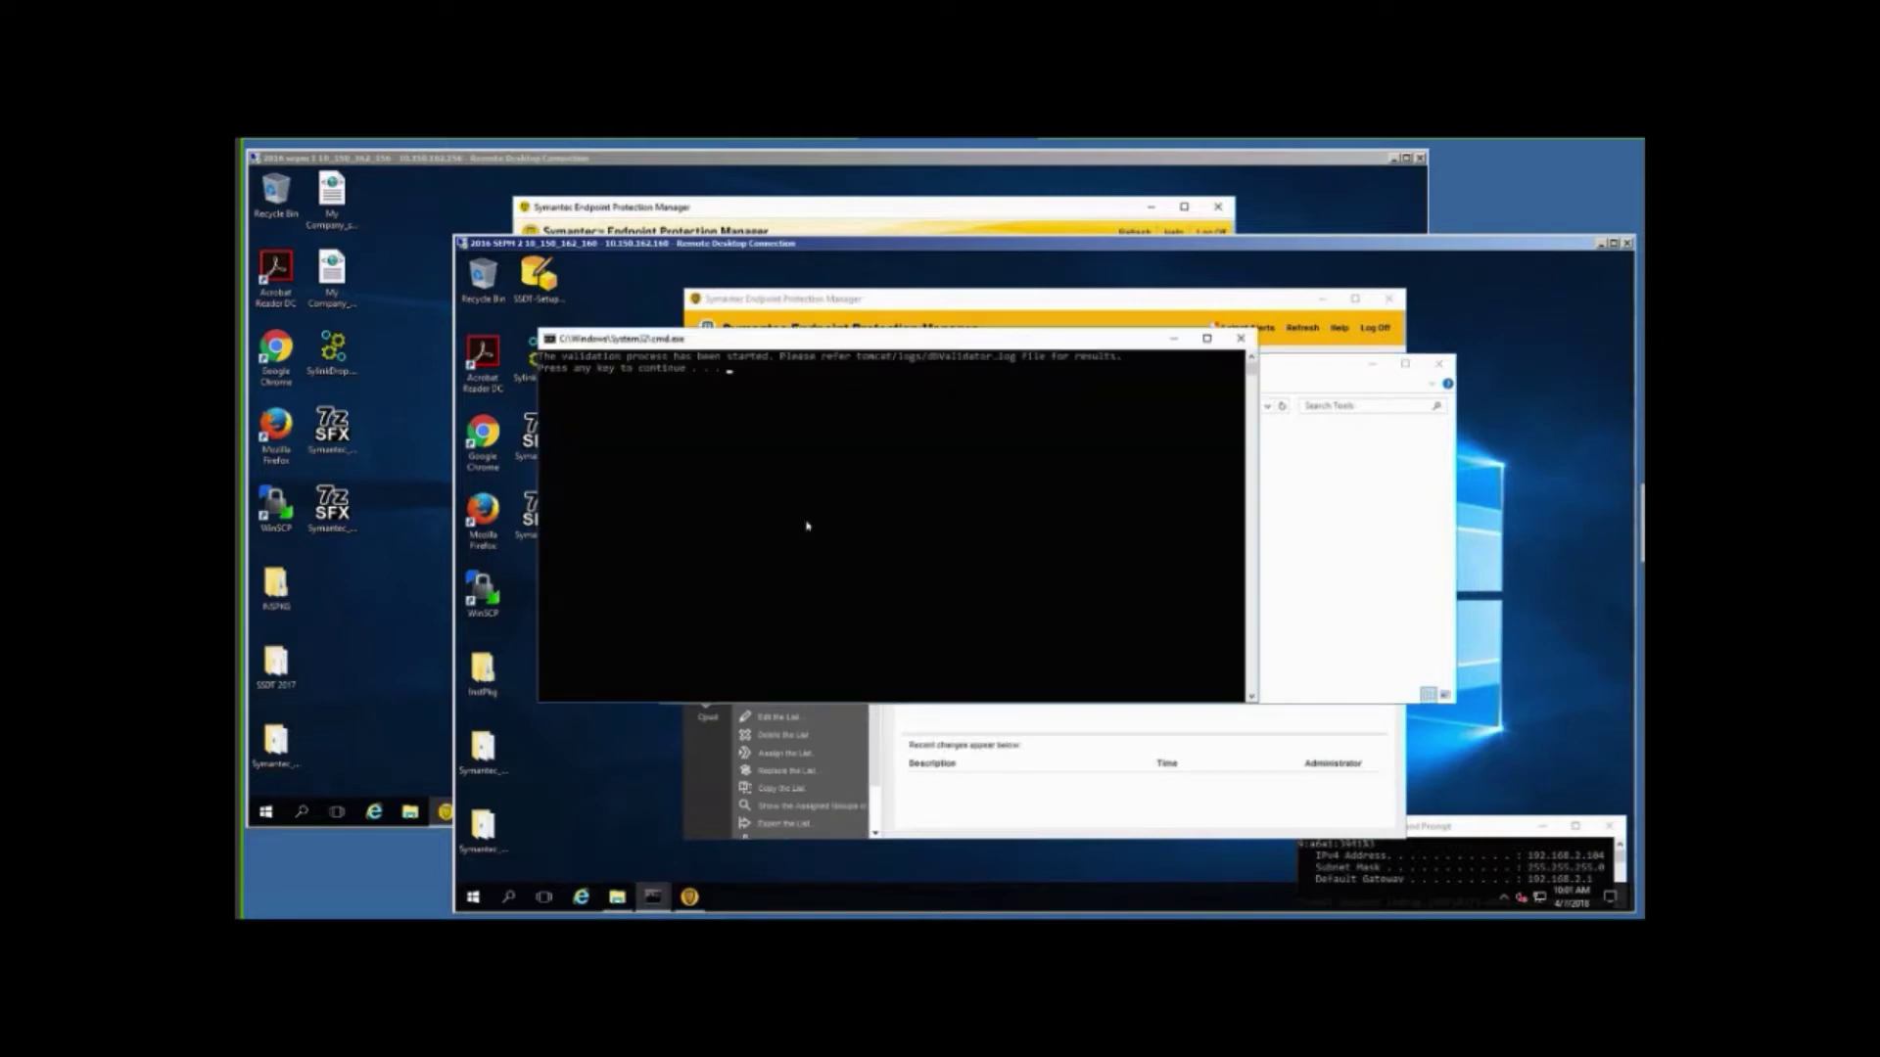
pyautogui.press('Return')
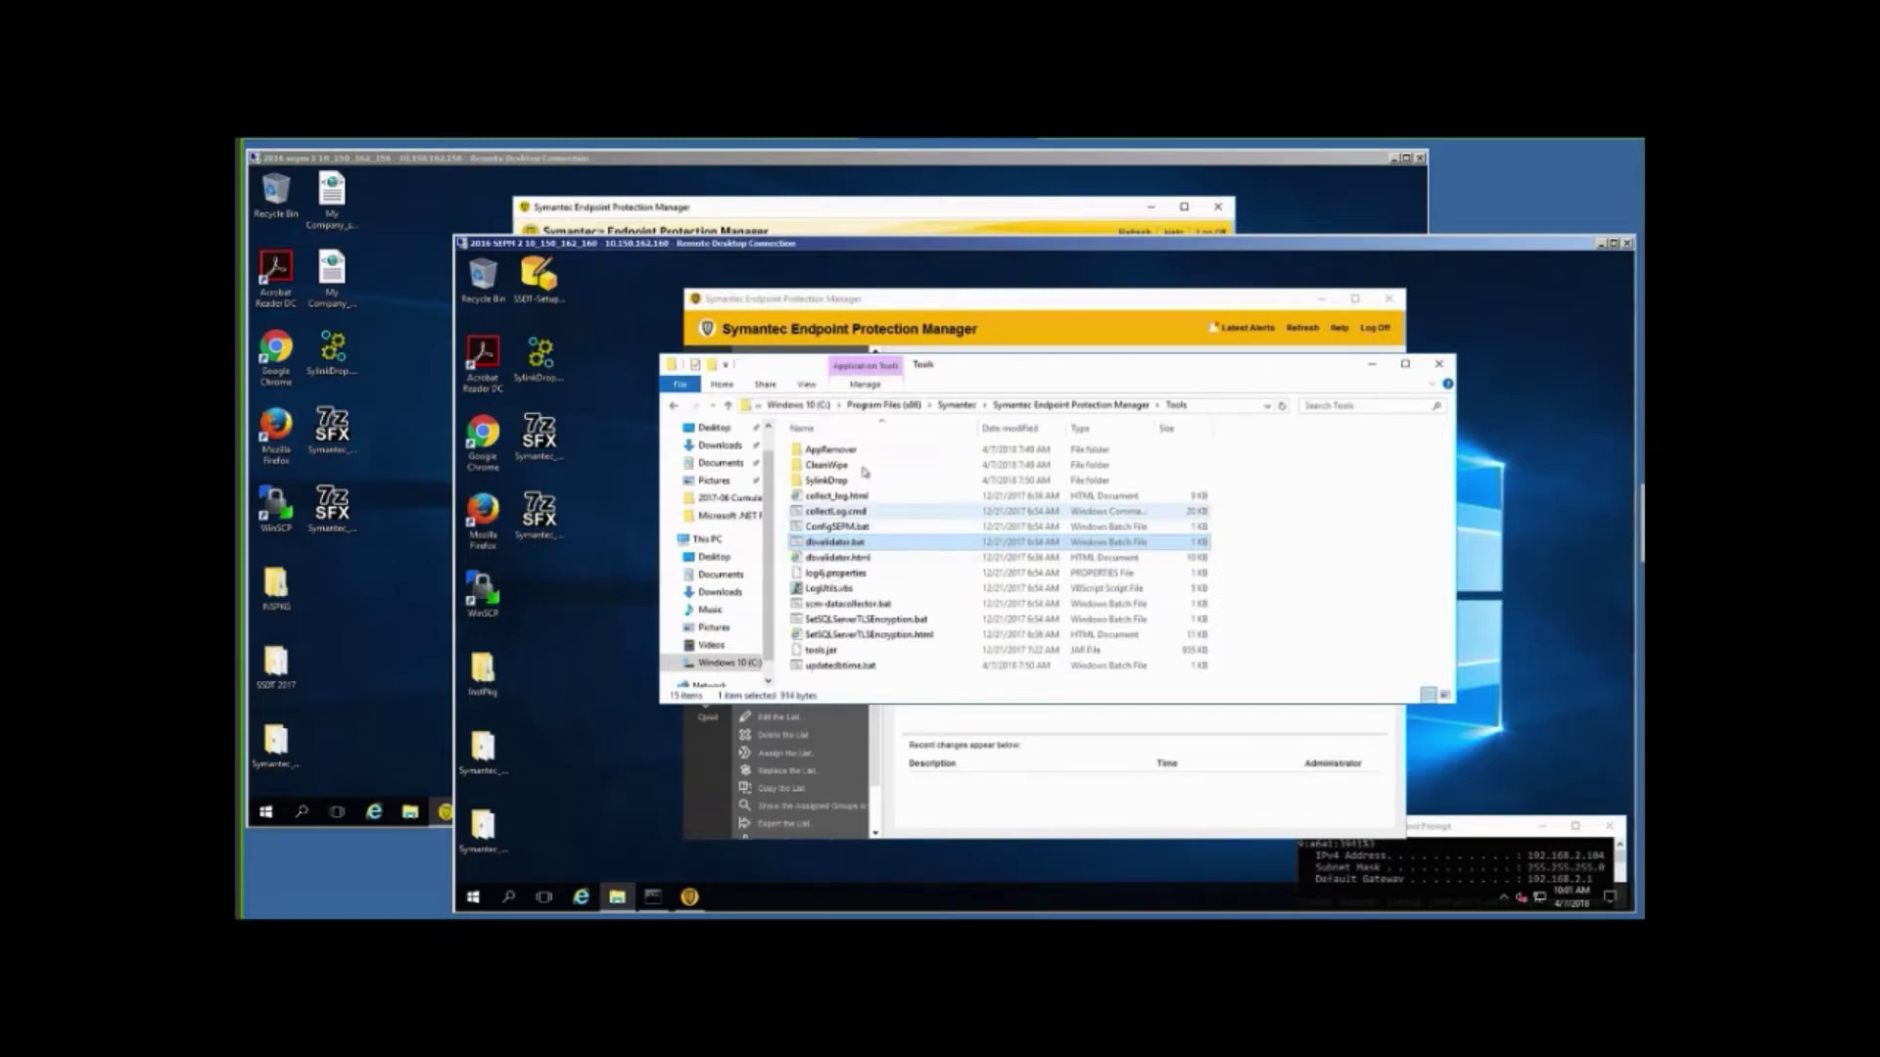
pyautogui.click(1026, 407)
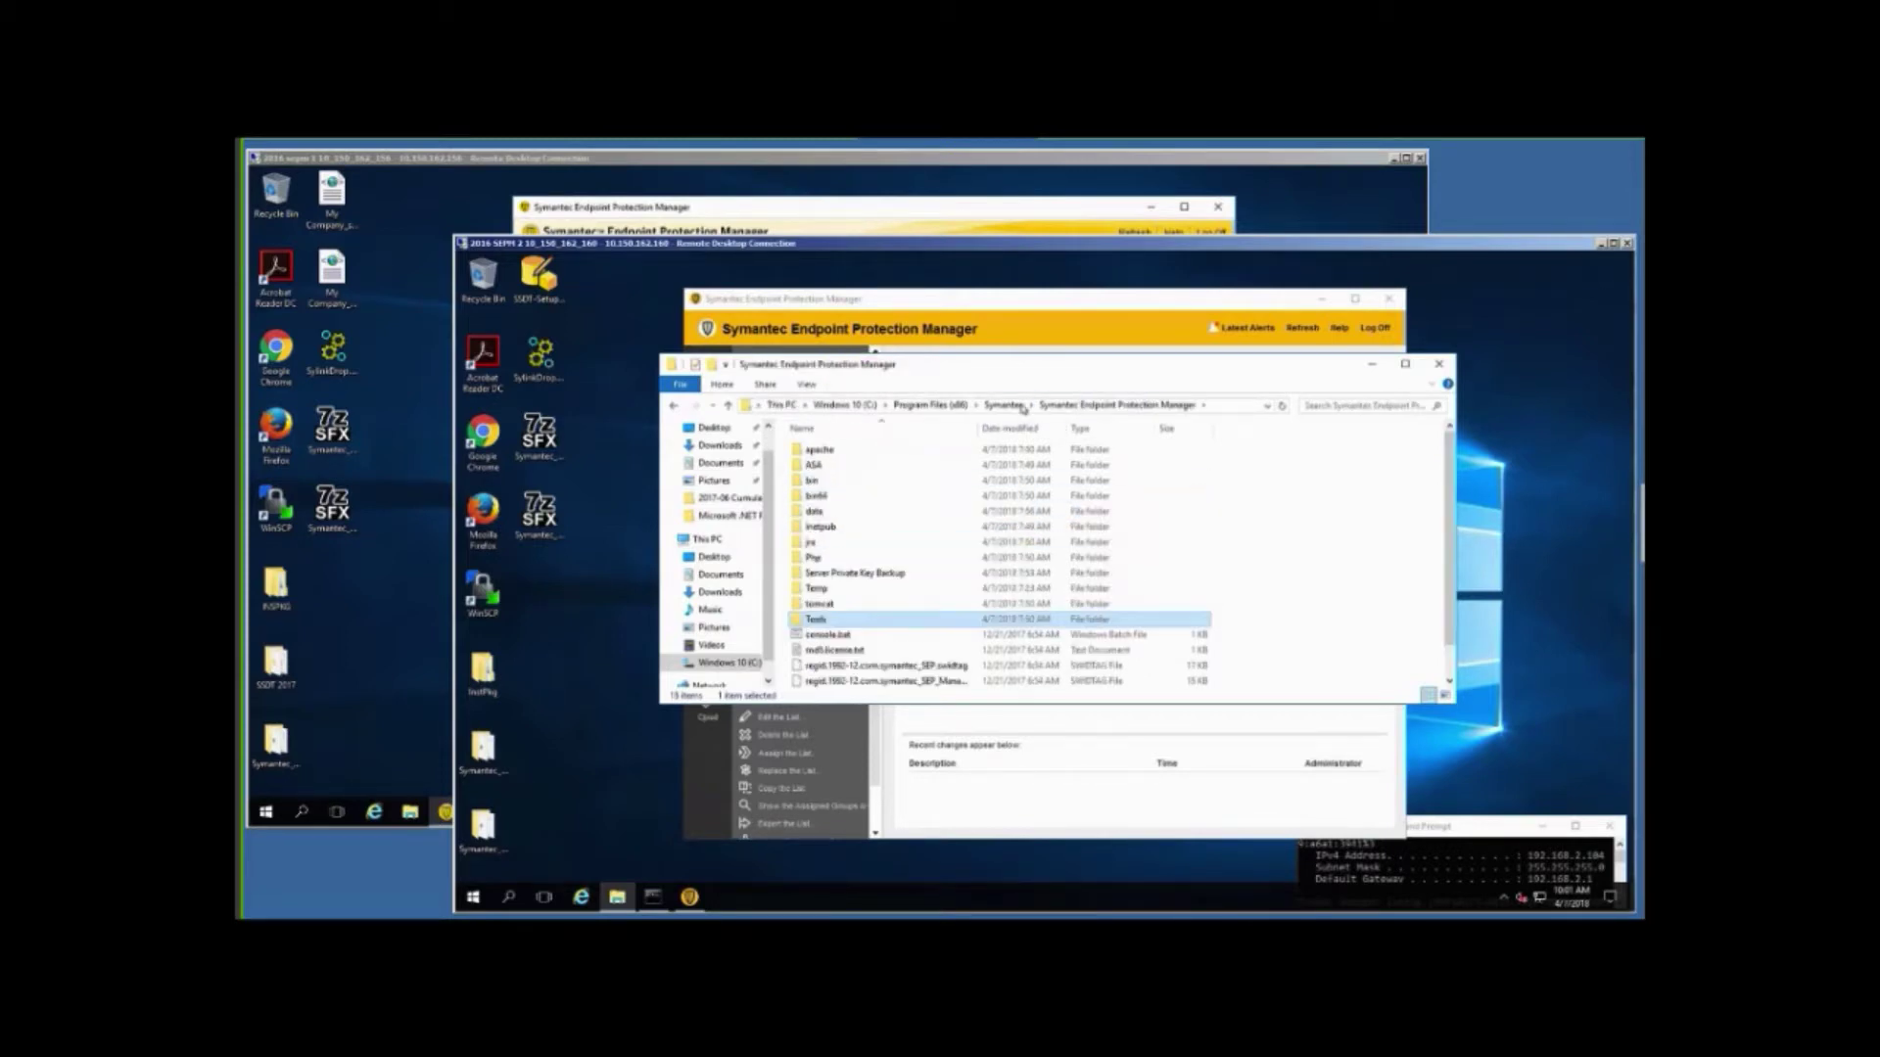
# Open conf.properties from the manager's tomcat\etc folder in Notepad.
pyautogui.doubleClick(799, 605)
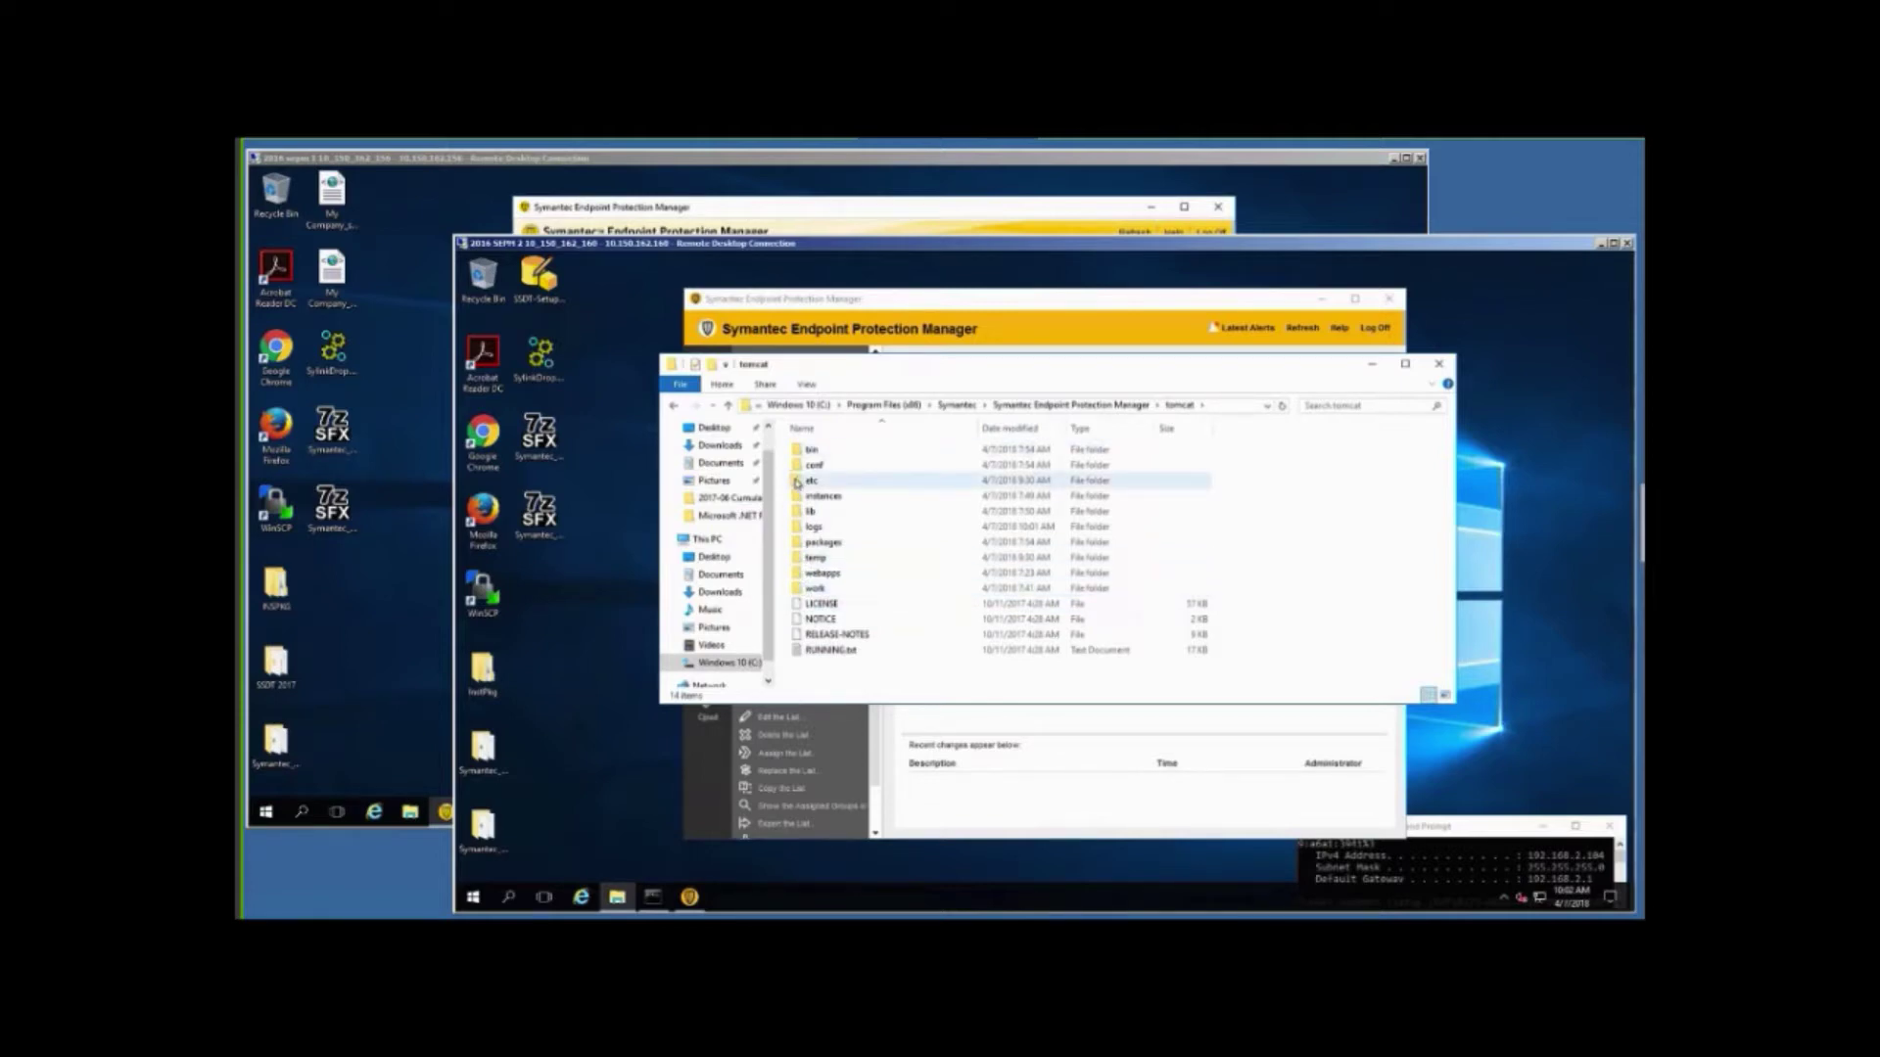
pyautogui.doubleClick(797, 482)
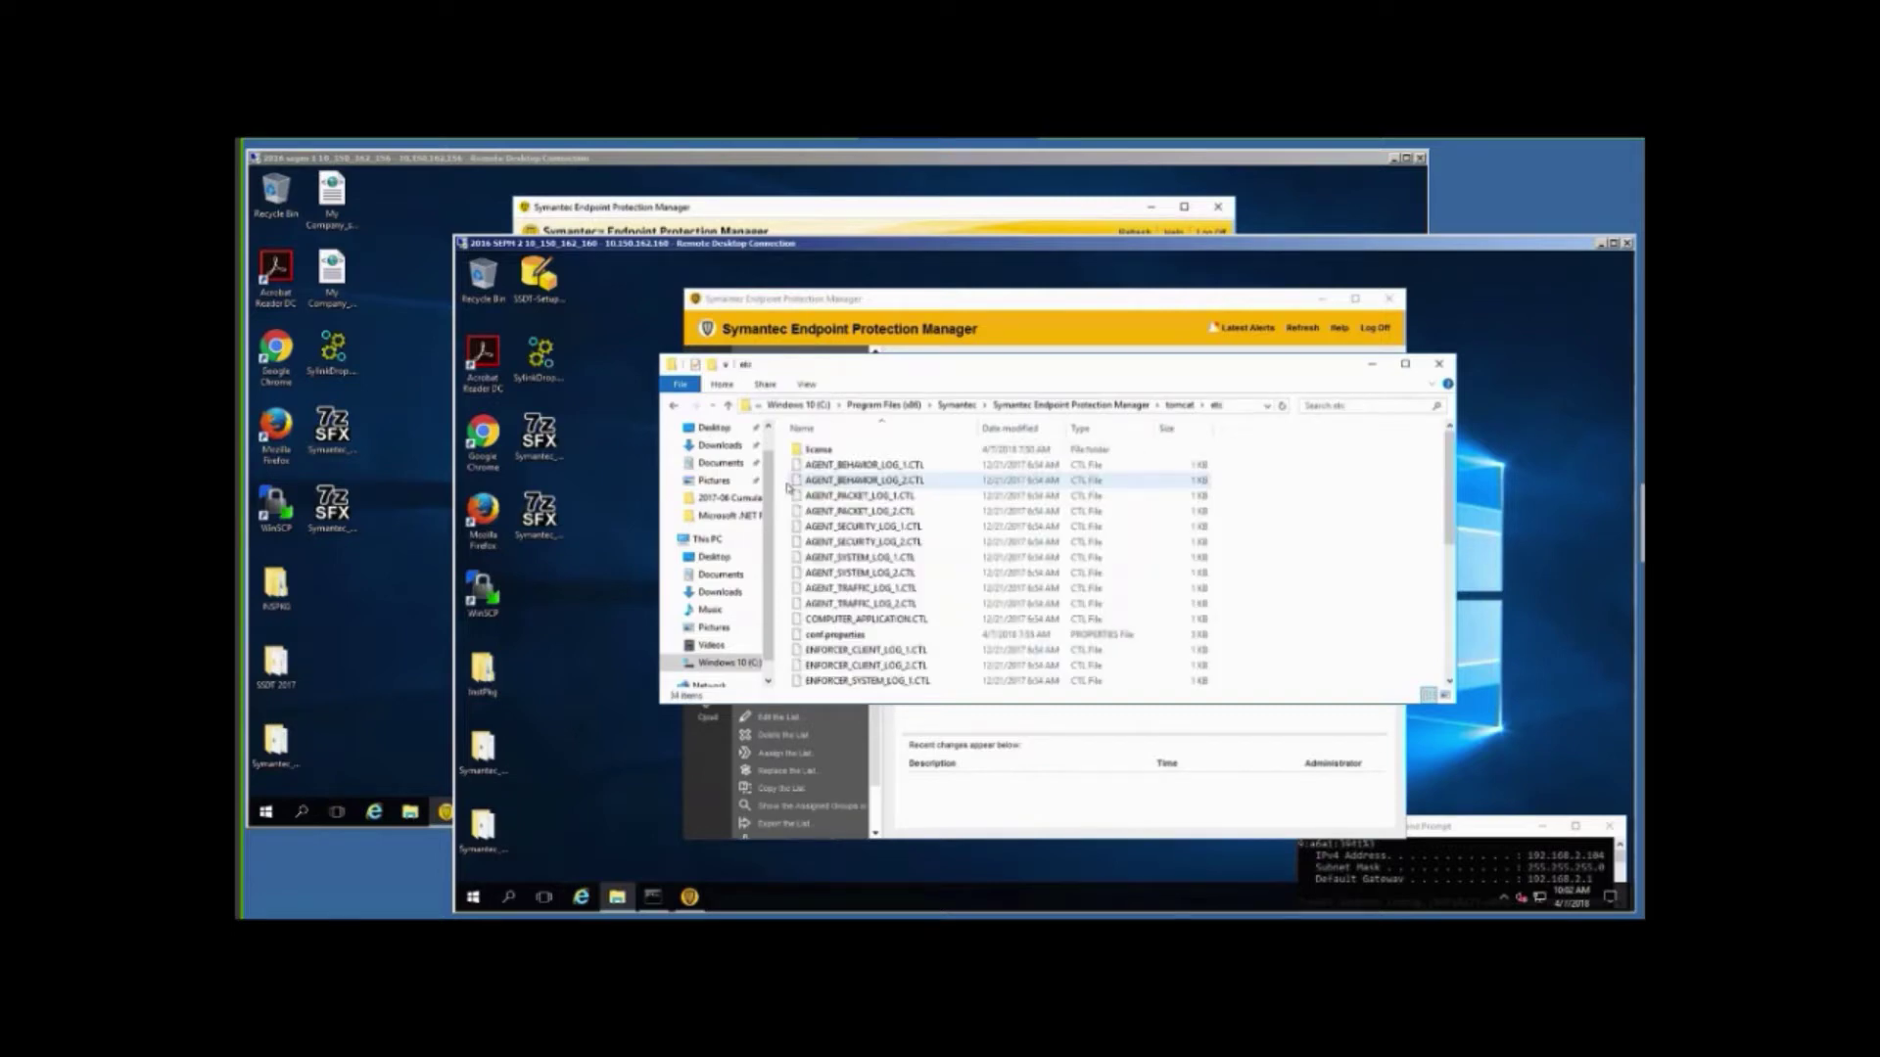
pyautogui.click(811, 643)
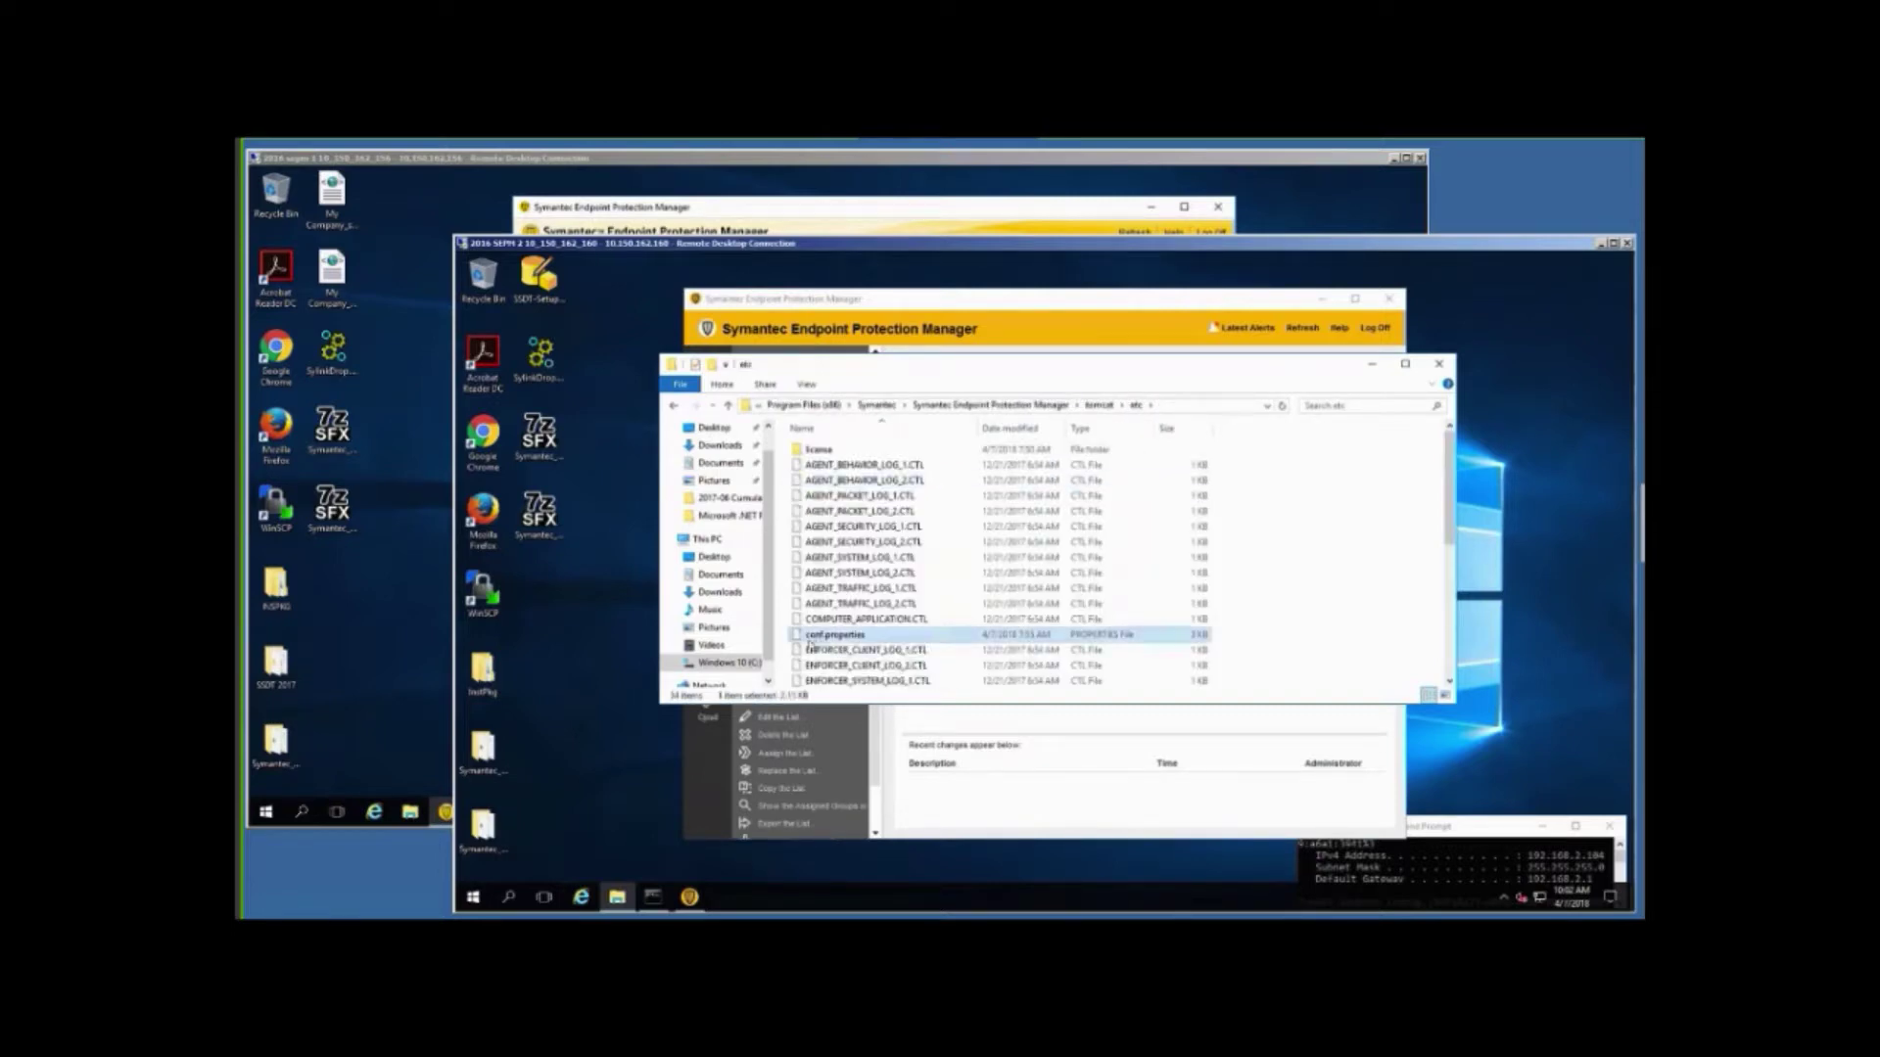
pyautogui.doubleClick(810, 646)
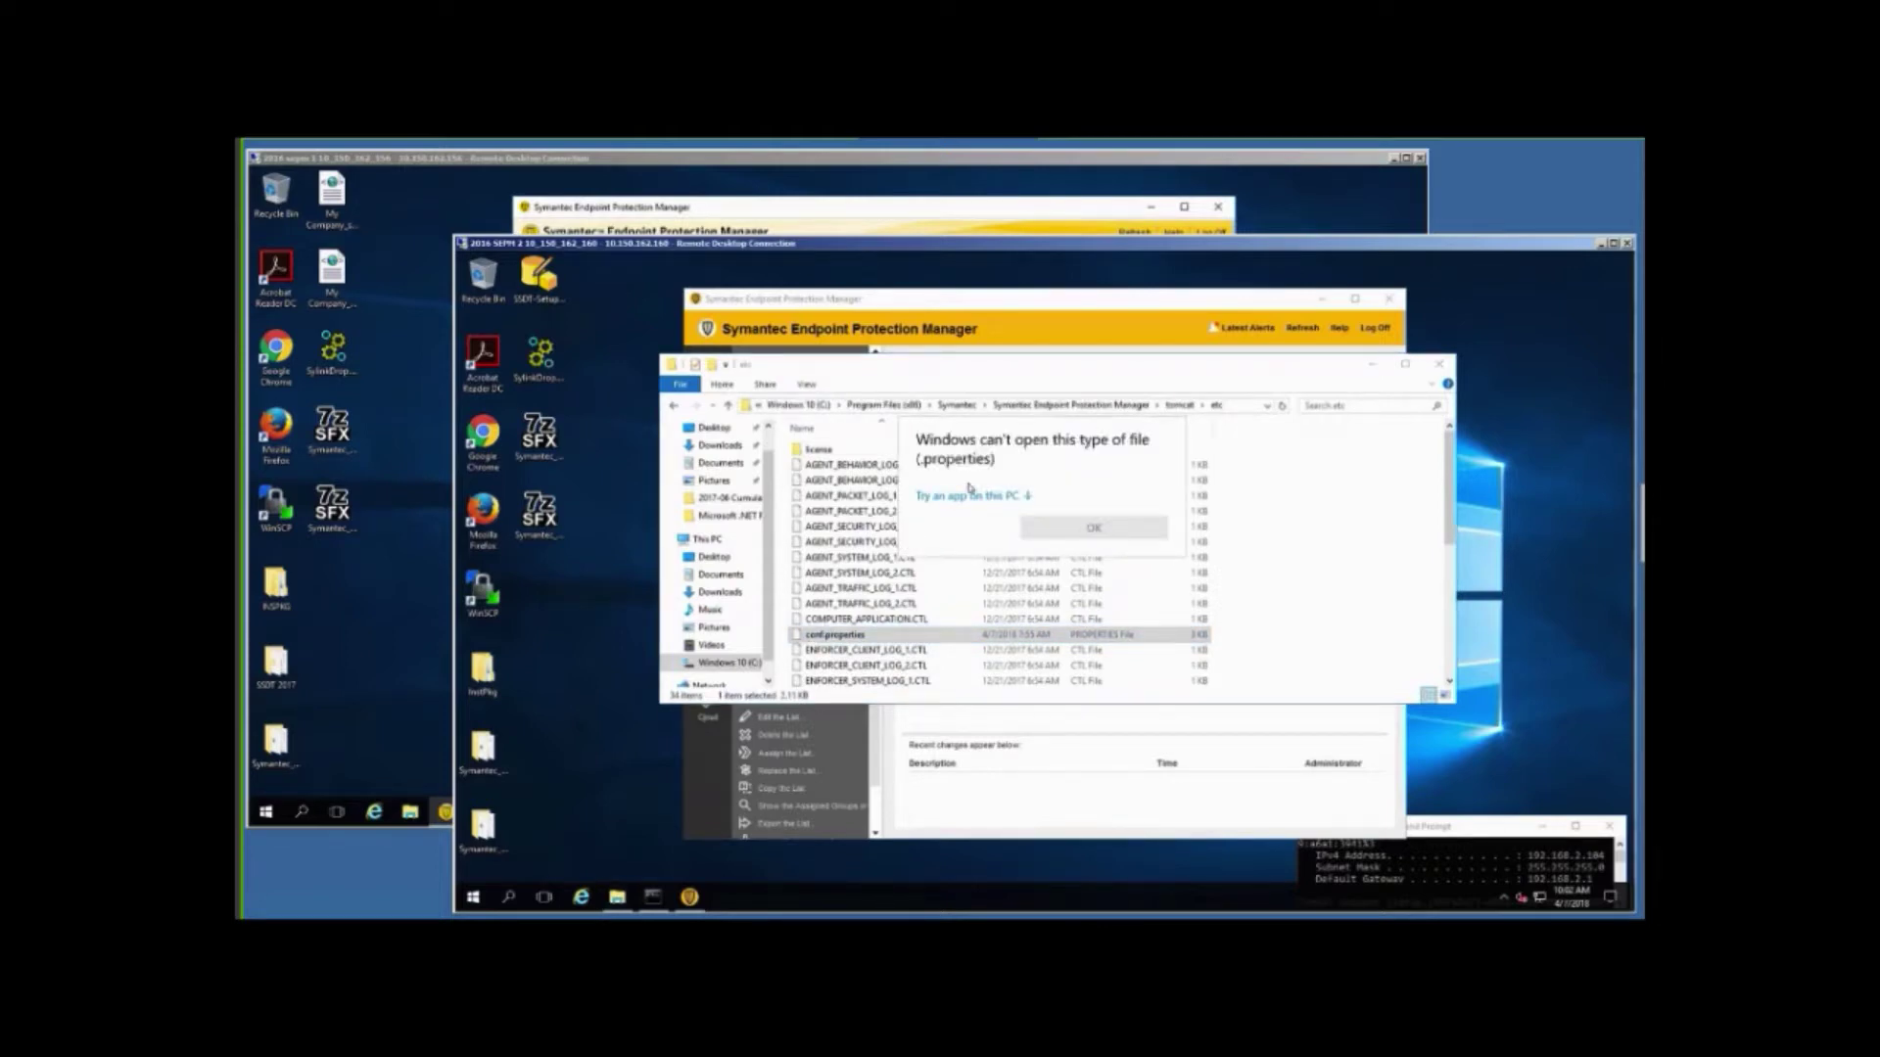
pyautogui.click(970, 497)
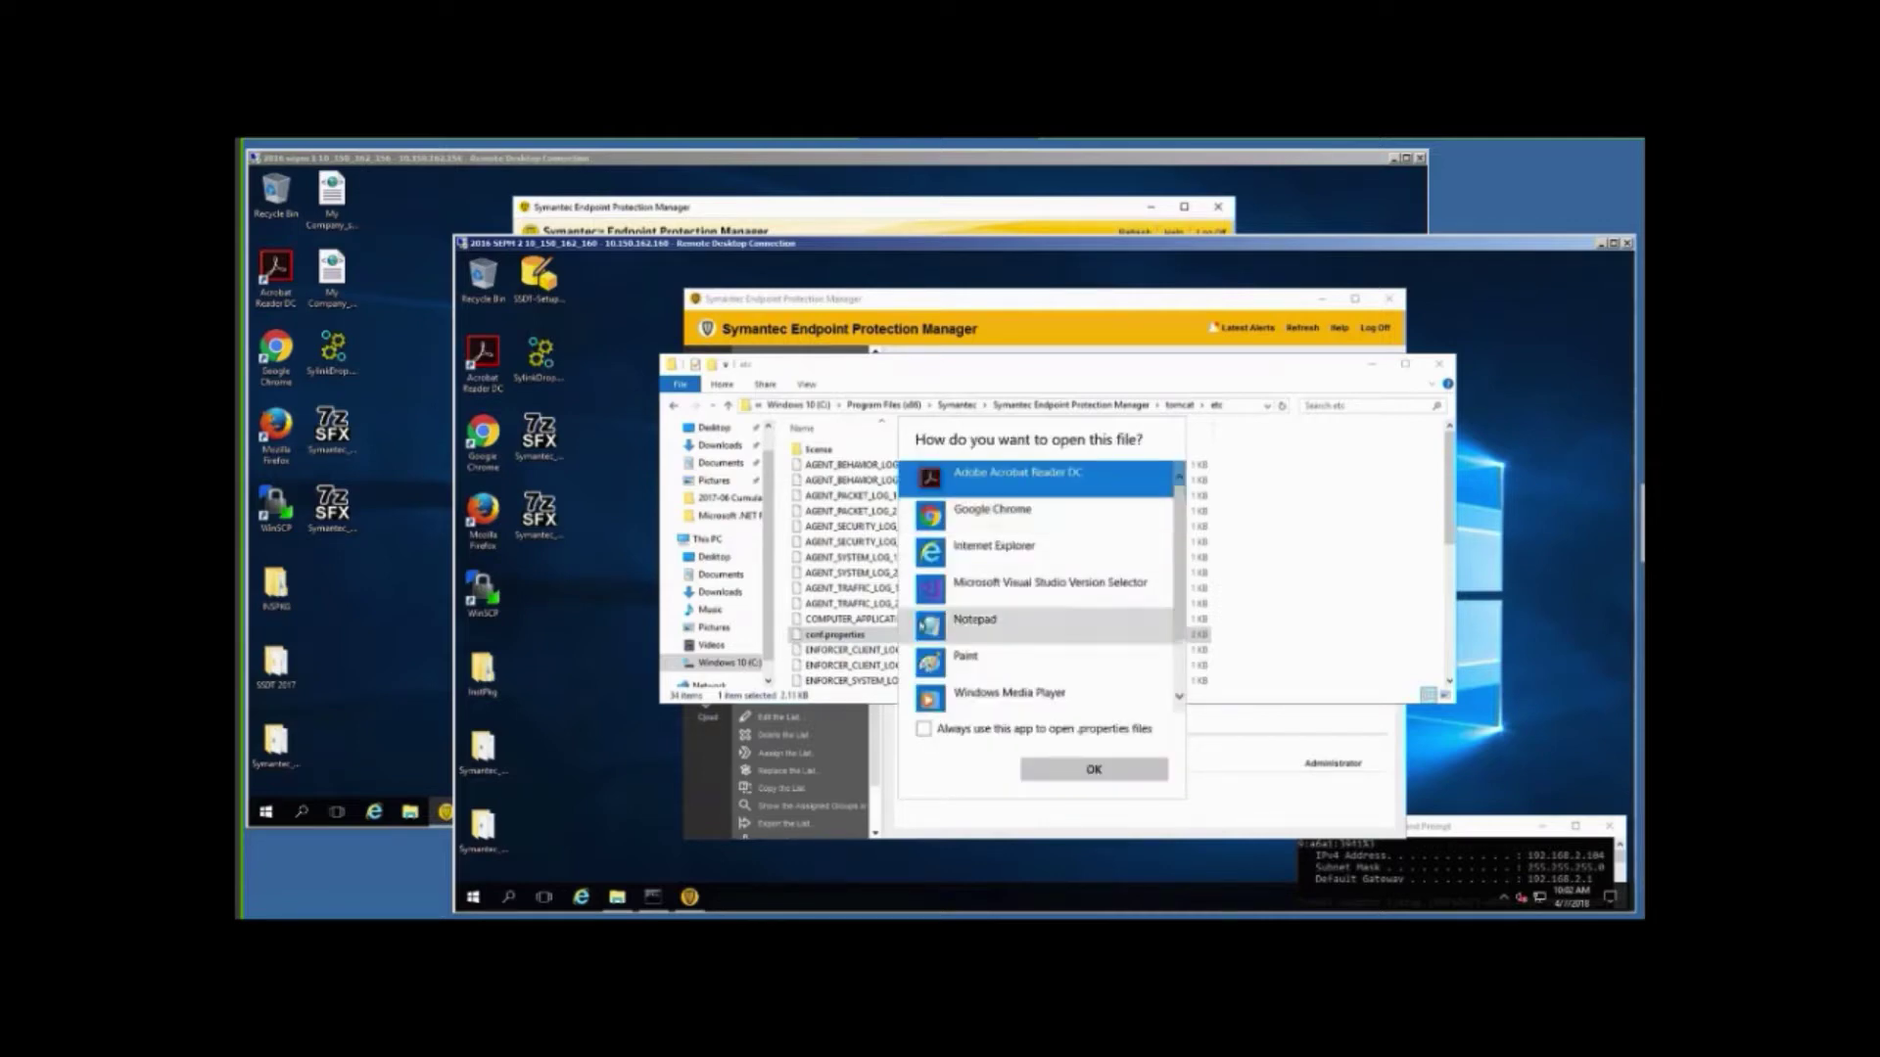
pyautogui.click(933, 628)
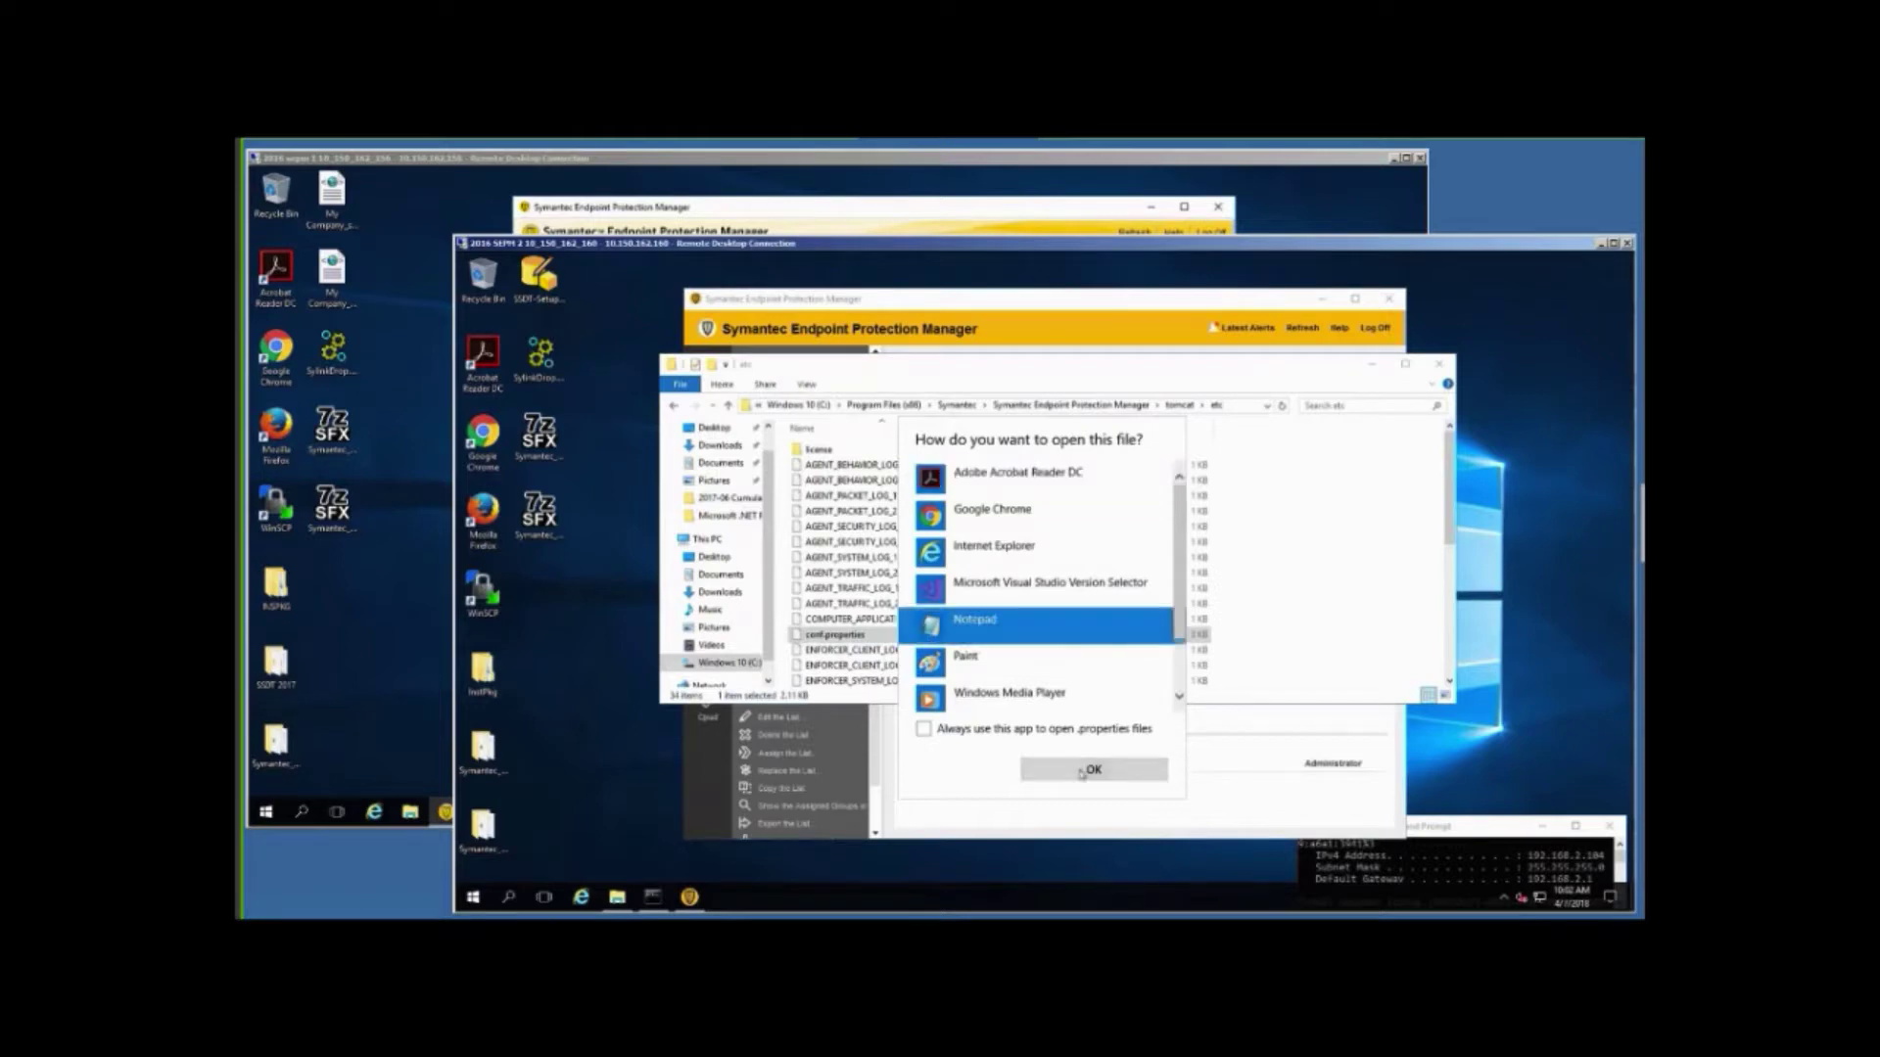
pyautogui.click(1091, 770)
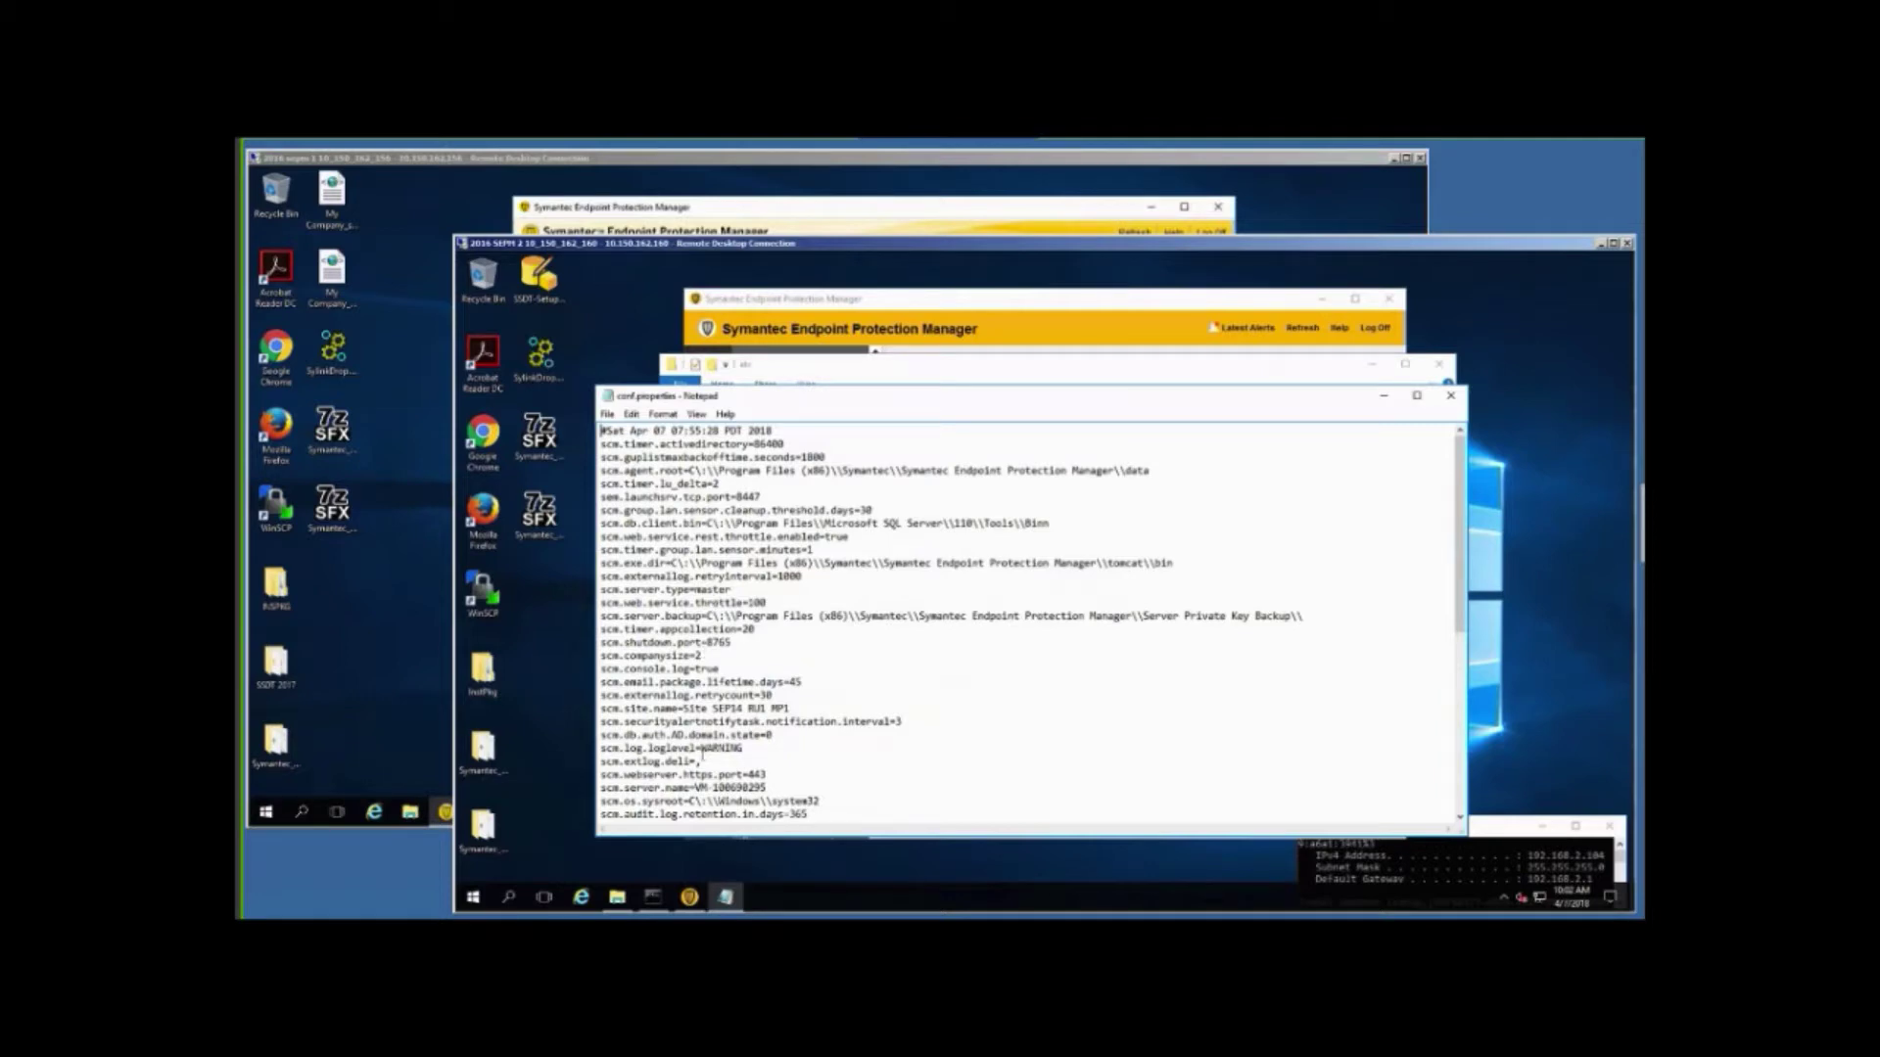
# Change scm.log.loglevel from WARNING to FINEST, save conf.properties, and close Notepad.
pyautogui.keyDown('shift'); pyautogui.click(727, 750); pyautogui.keyUp('shift')
pyautogui.hotkey('shift', 'Right')
pyautogui.hotkey('shift', 'Right')
pyautogui.hotkey('shift', 'Right')
pyautogui.write('FINEST')
pyautogui.click(606, 415)
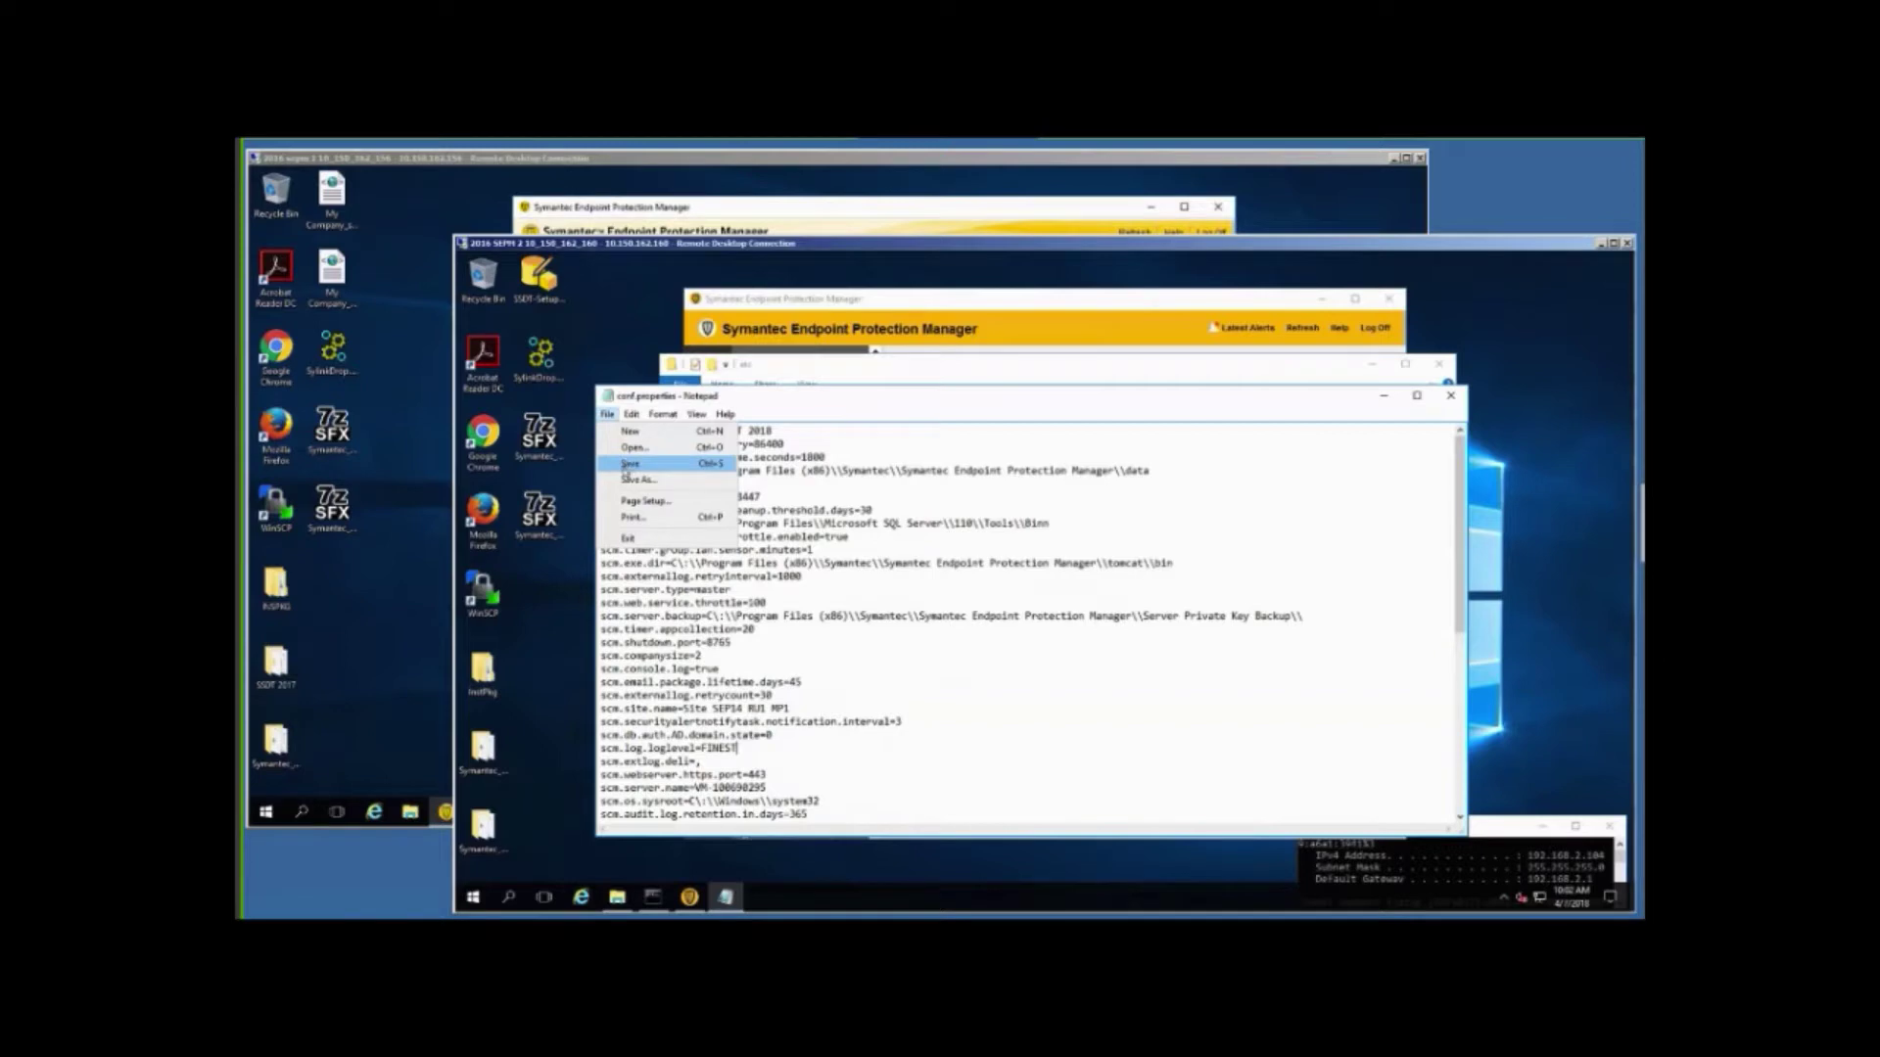
pyautogui.click(628, 464)
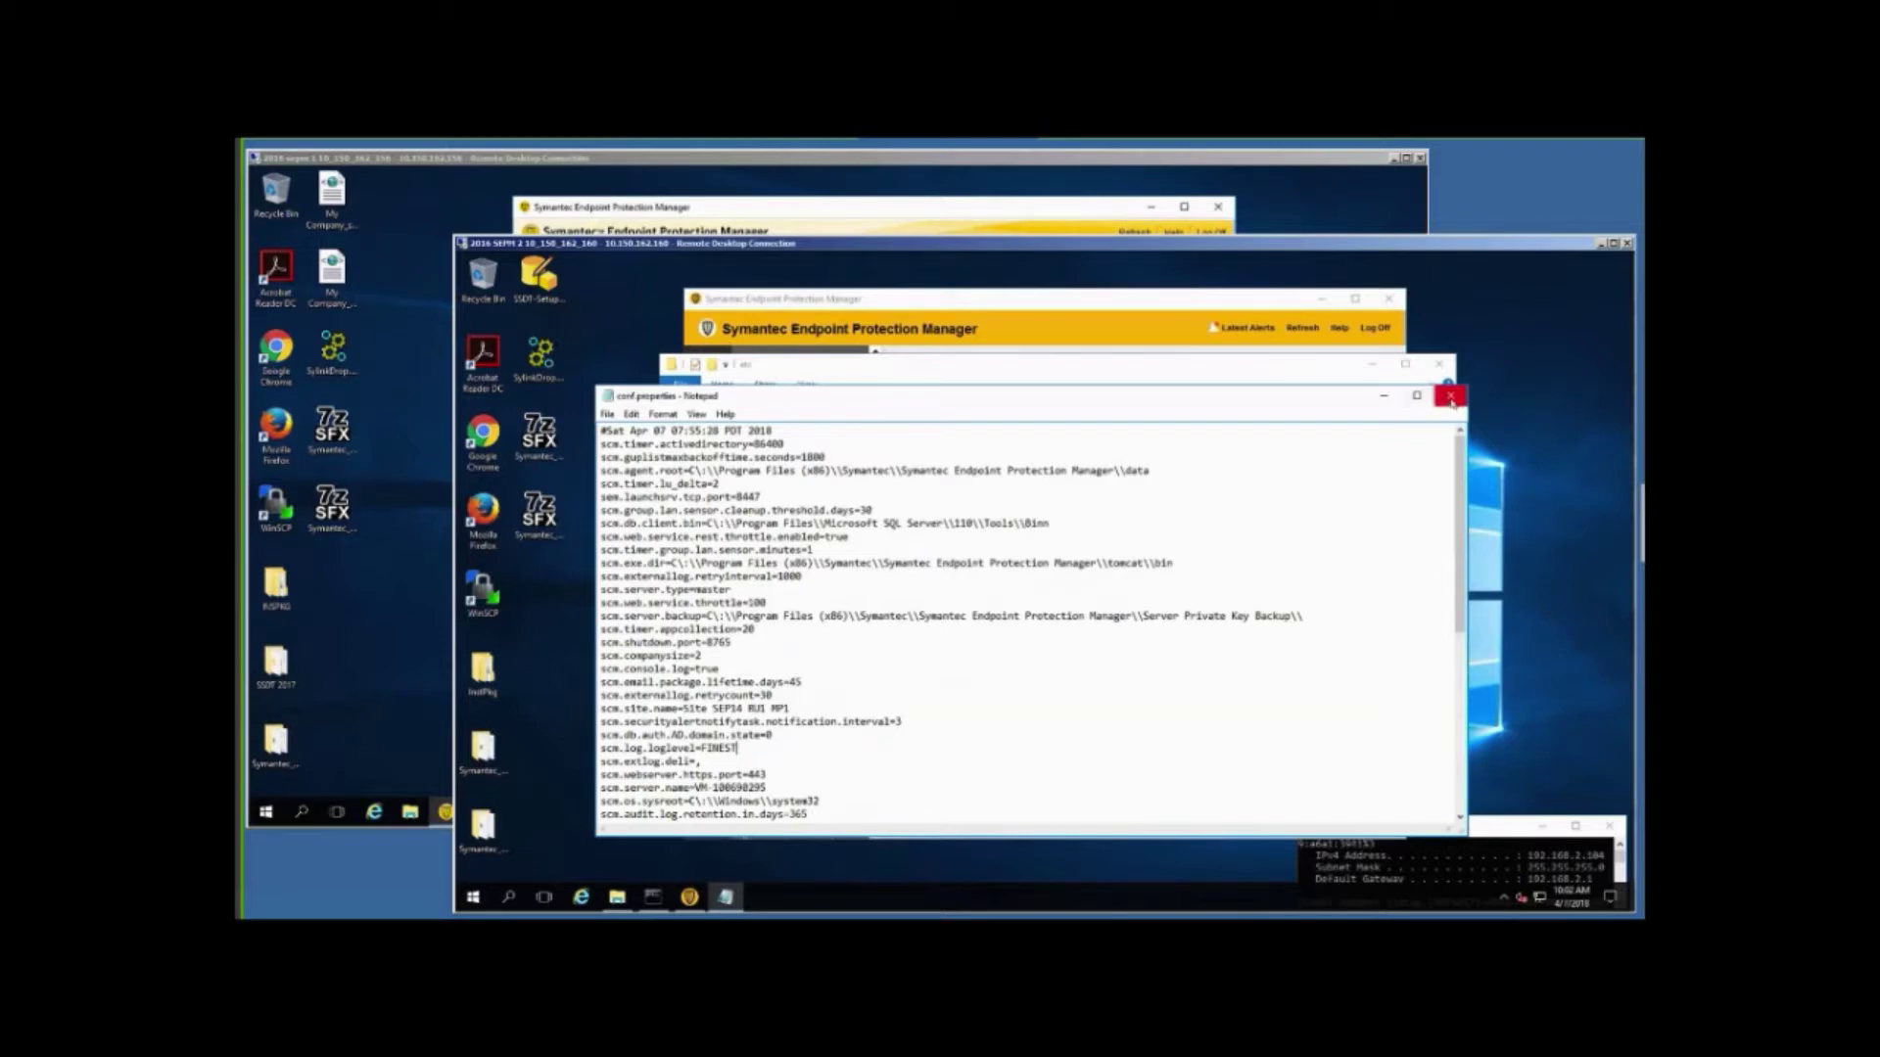
pyautogui.click(1451, 398)
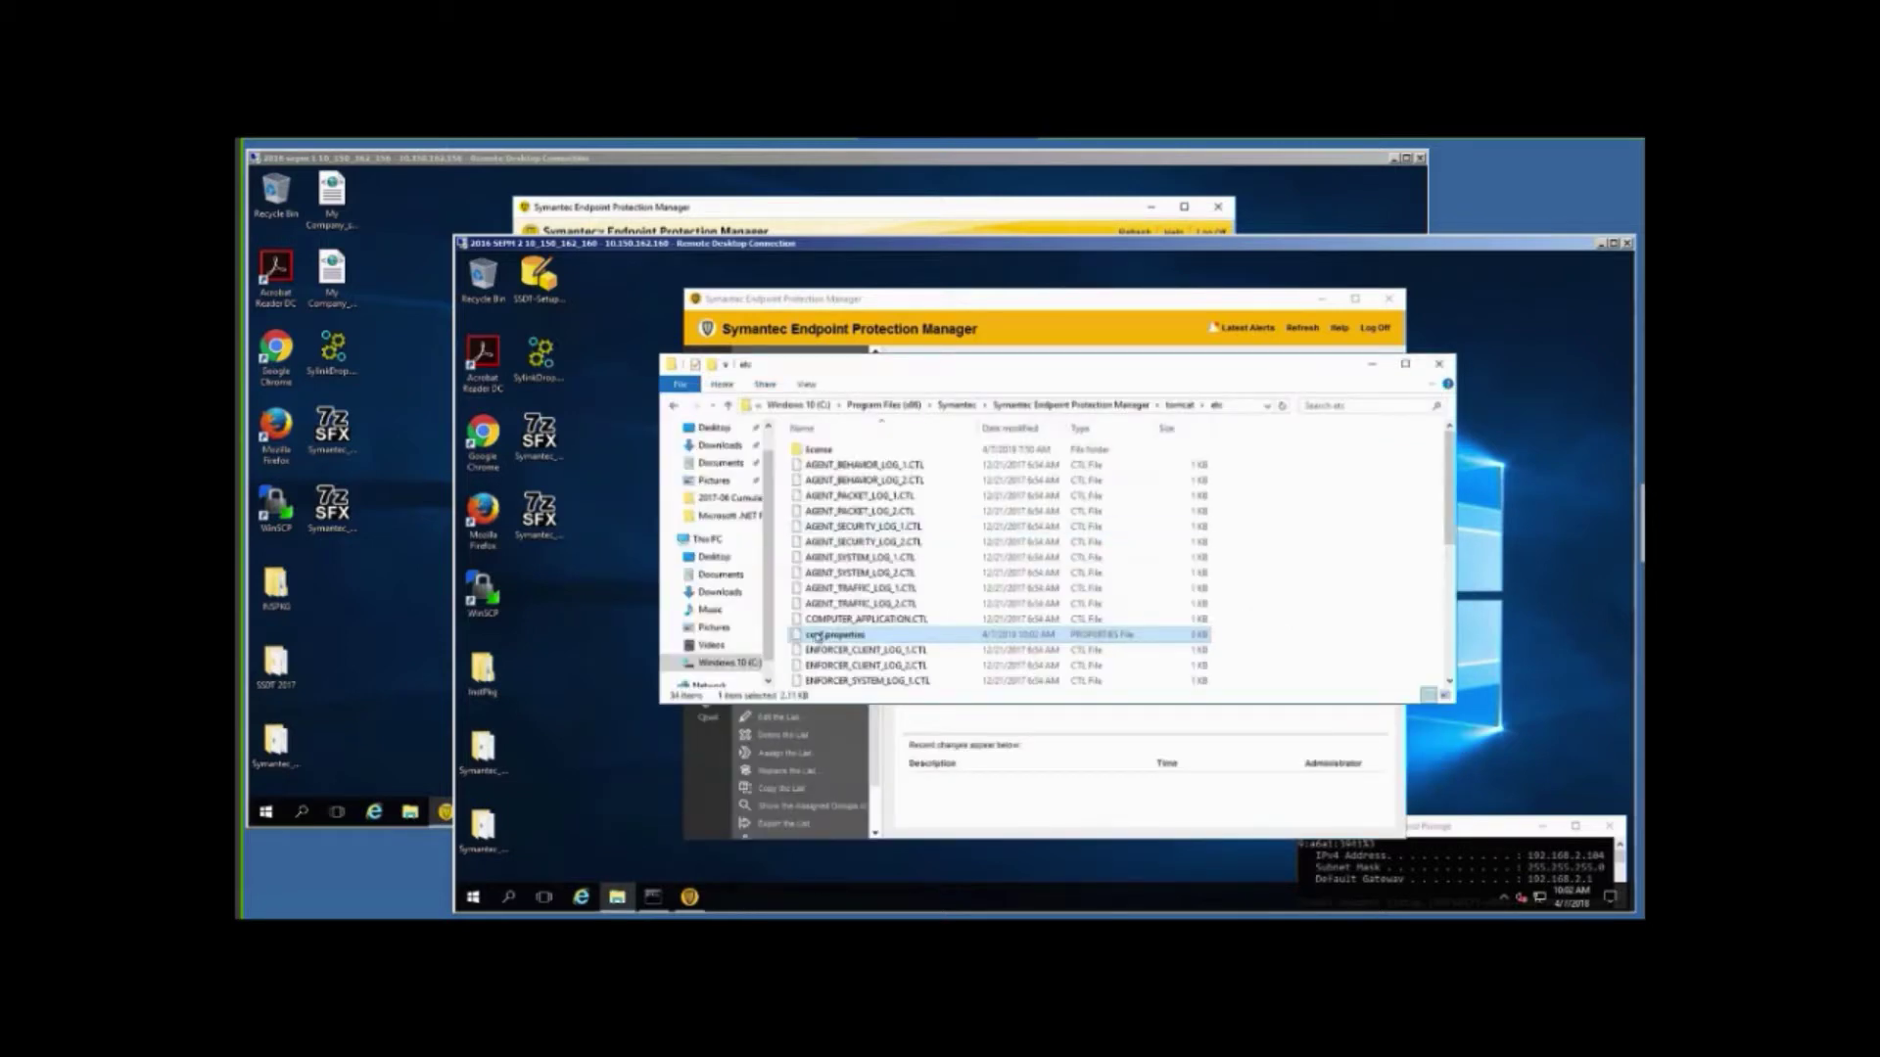
# Make Notepad the default app for .properties files, then close Notepad and the etc folder.
pyautogui.doubleClick(817, 635)
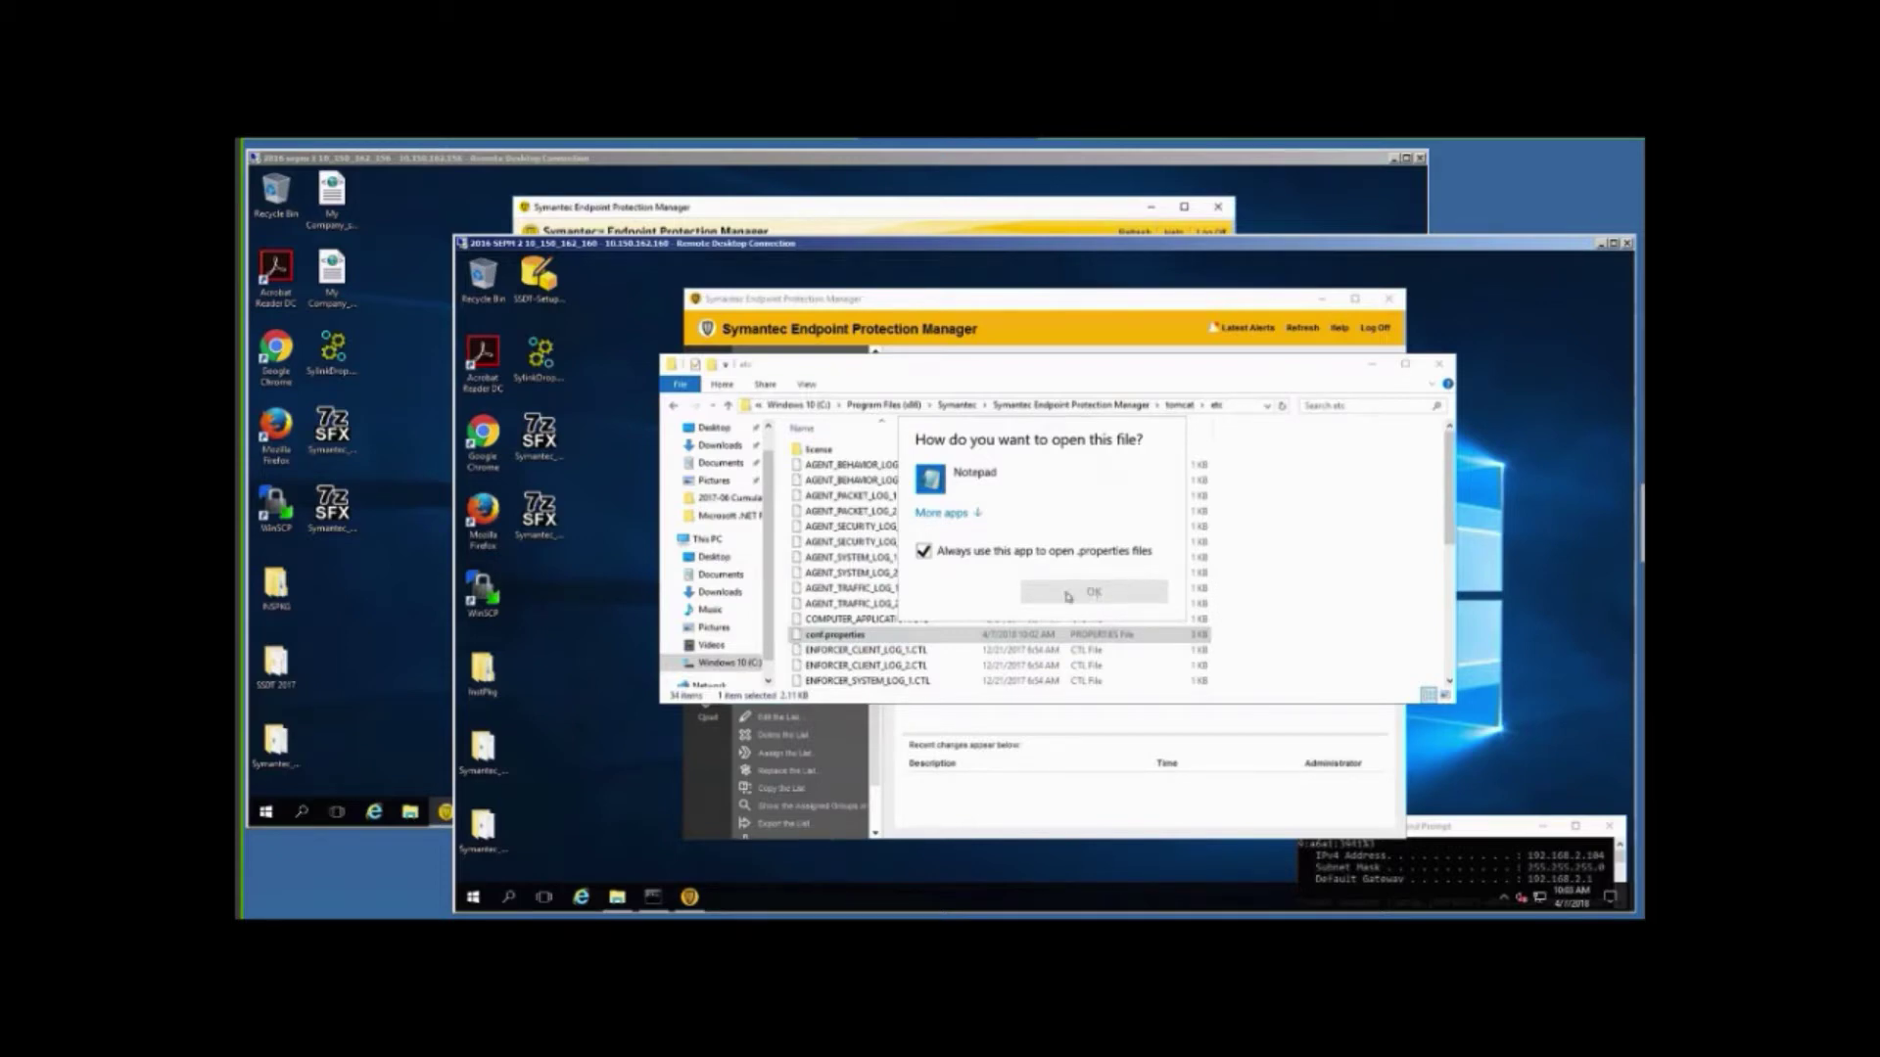
pyautogui.click(935, 485)
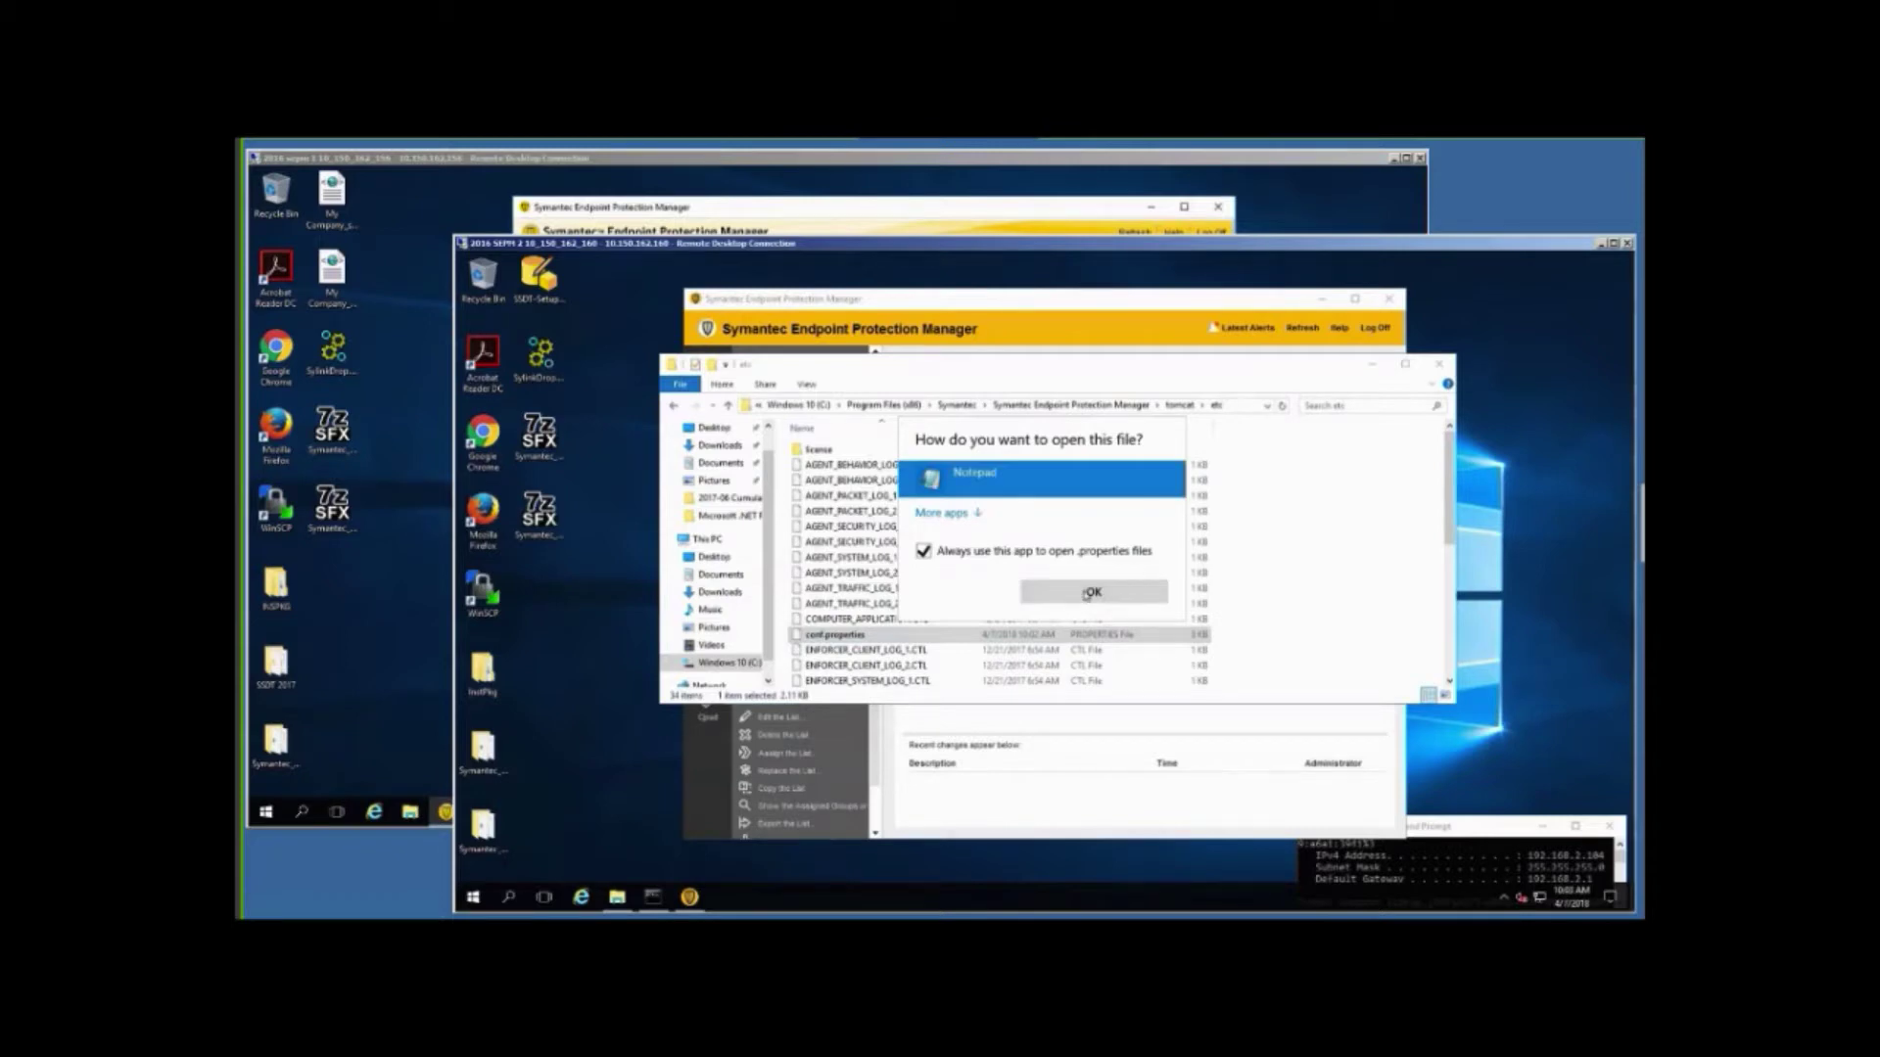
pyautogui.click(1086, 593)
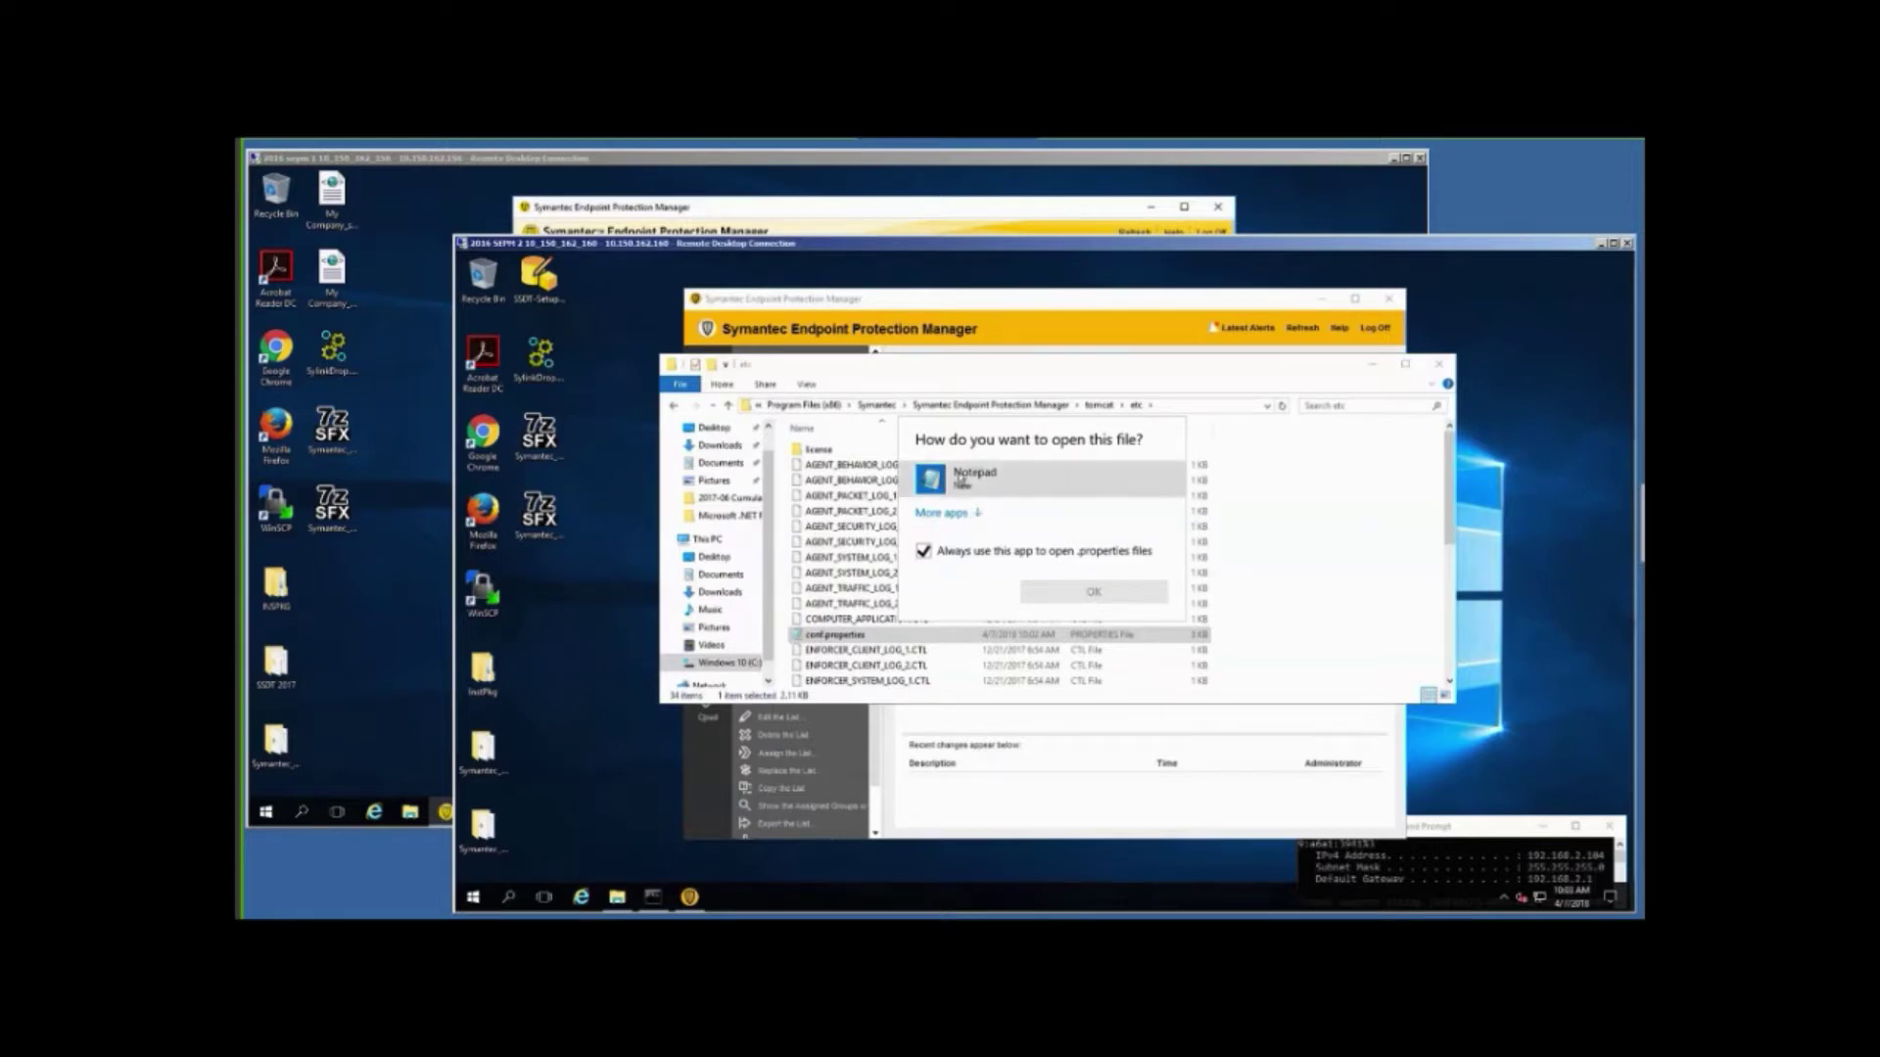
pyautogui.doubleClick(954, 480)
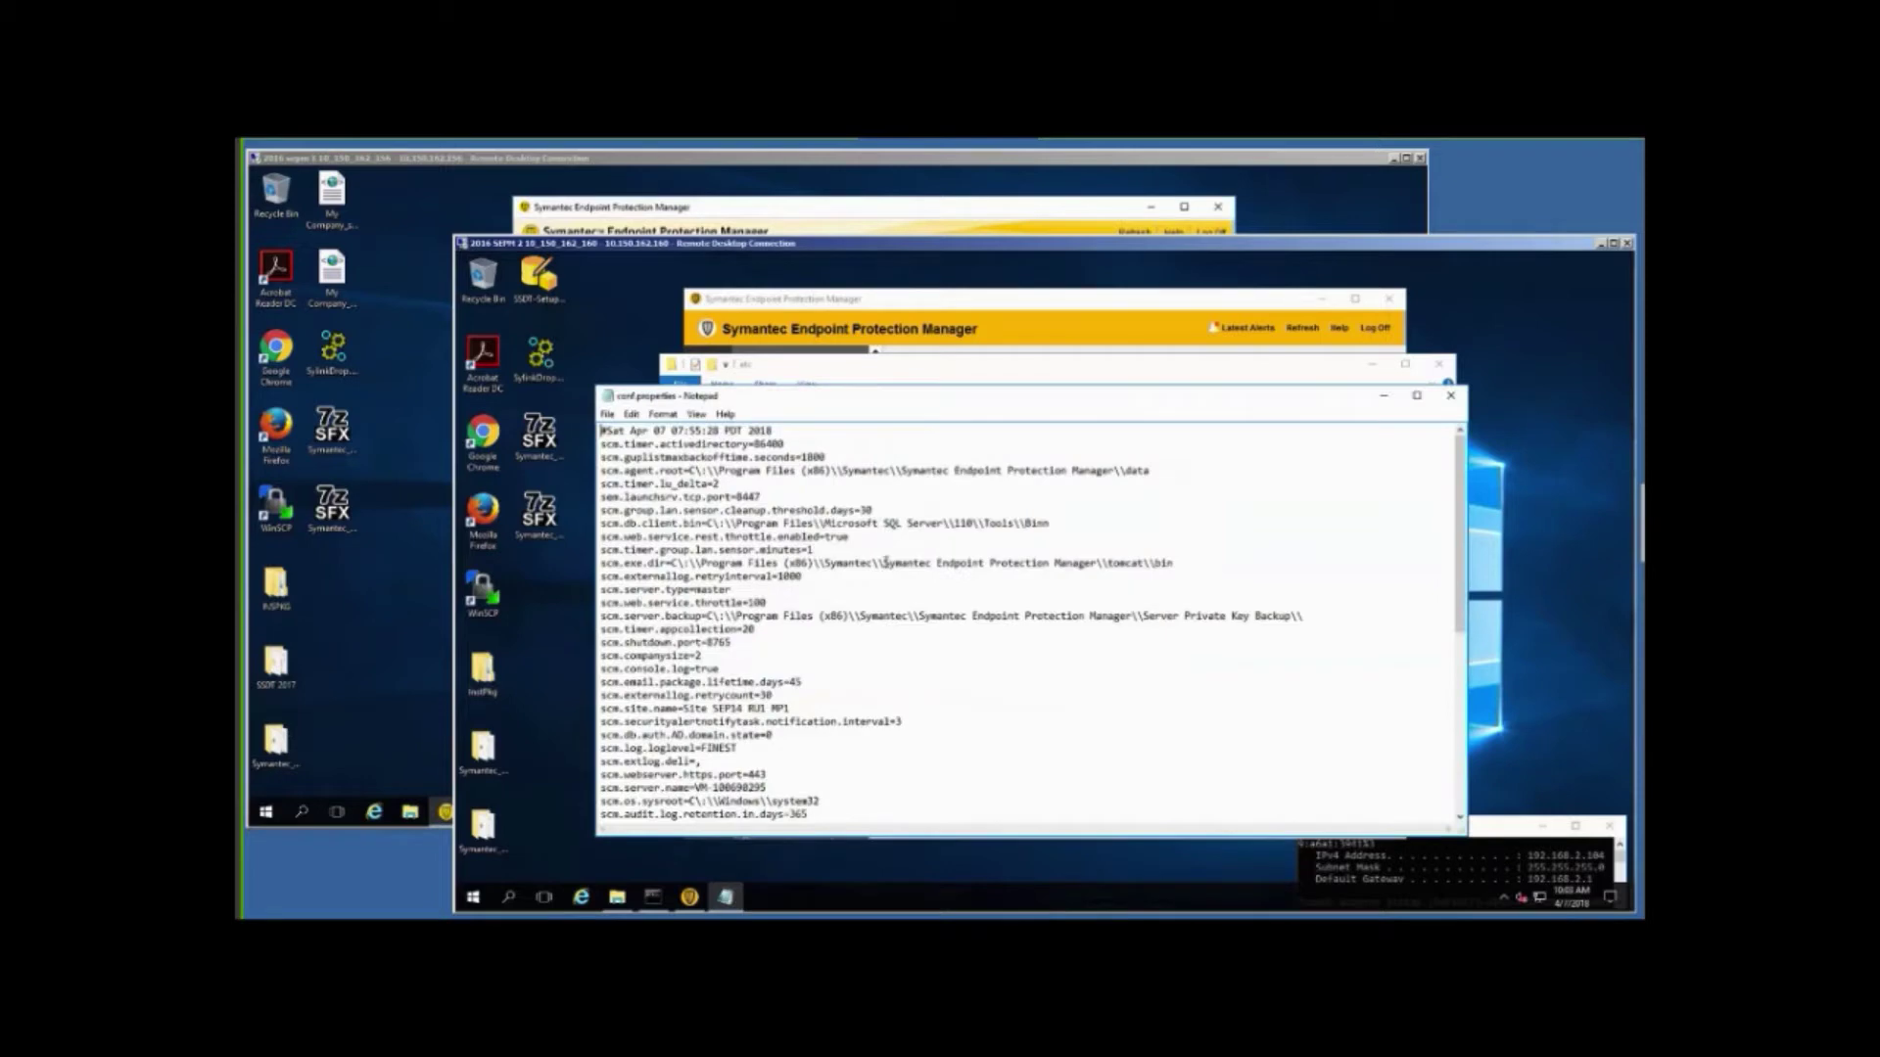
pyautogui.click(1451, 398)
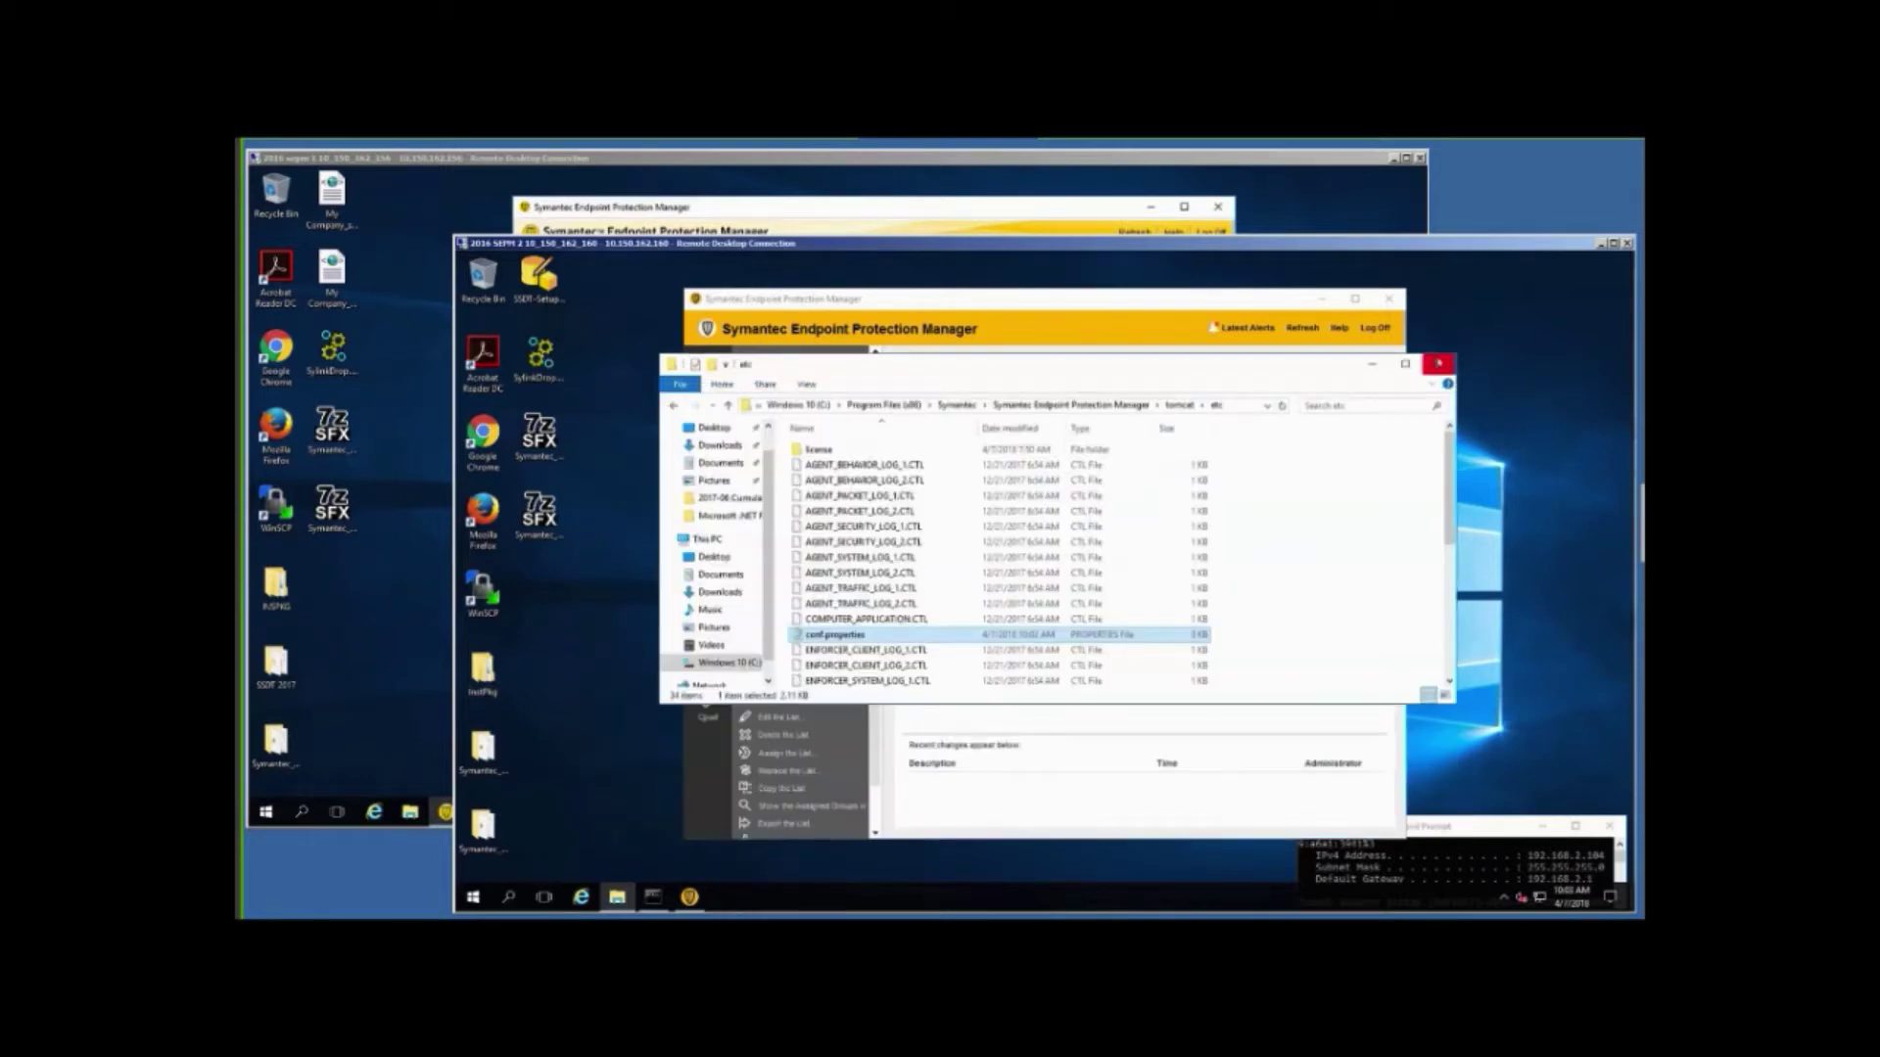
pyautogui.click(1437, 364)
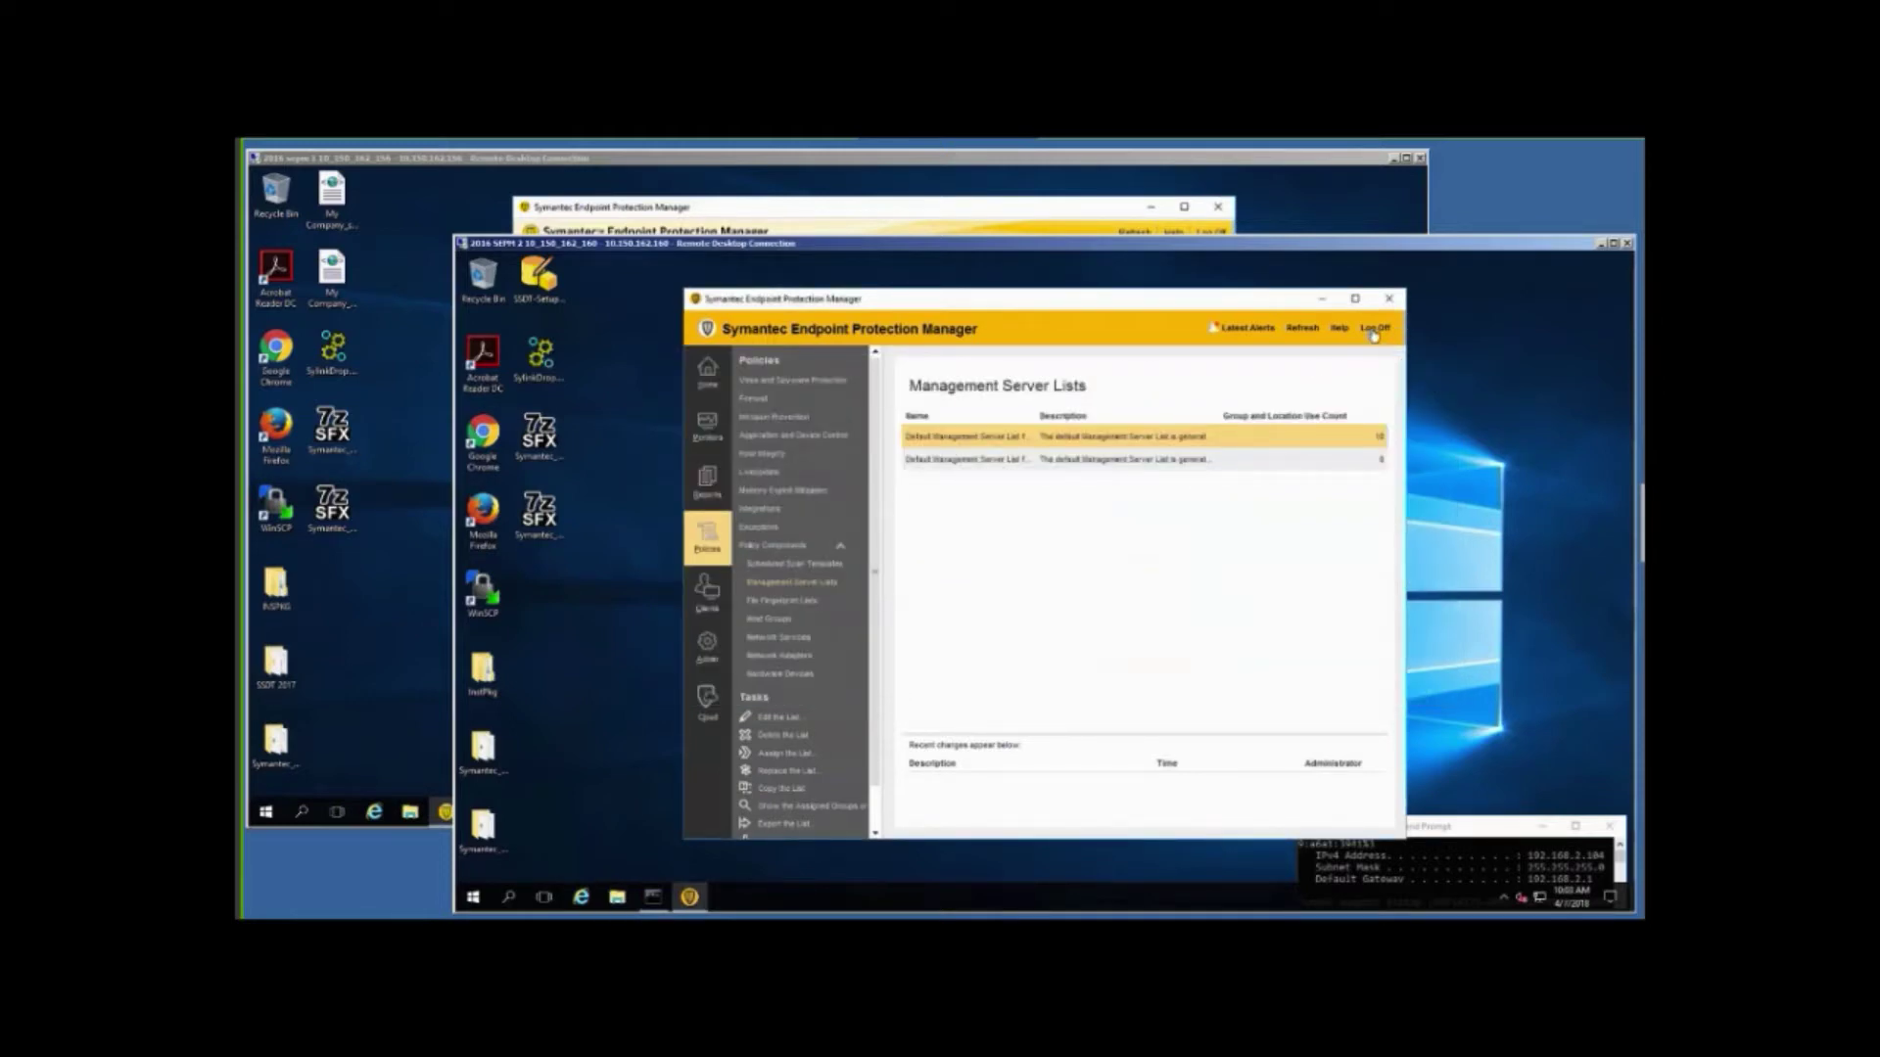
# Log off the SEPM console and bring up the Start button's administrative tools list.
pyautogui.click(1374, 329)
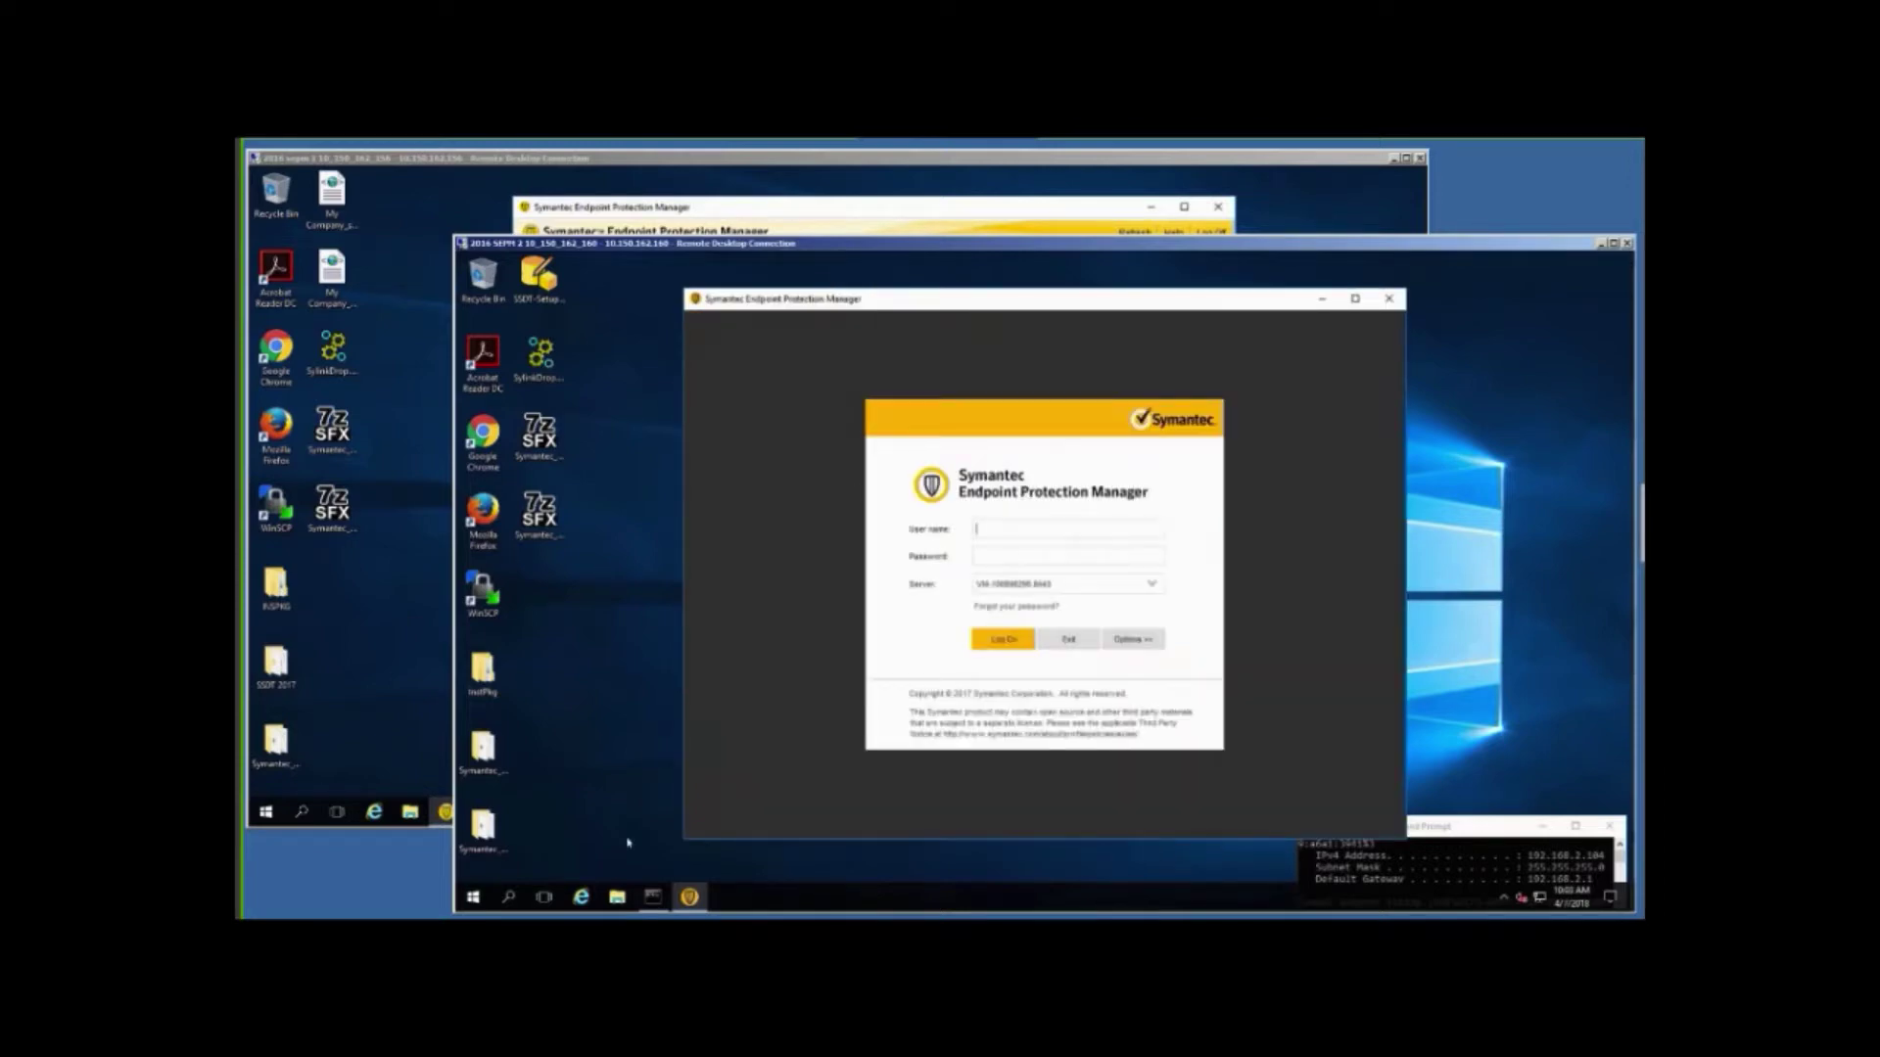
pyautogui.click(473, 898)
pyautogui.rightClick(472, 898)
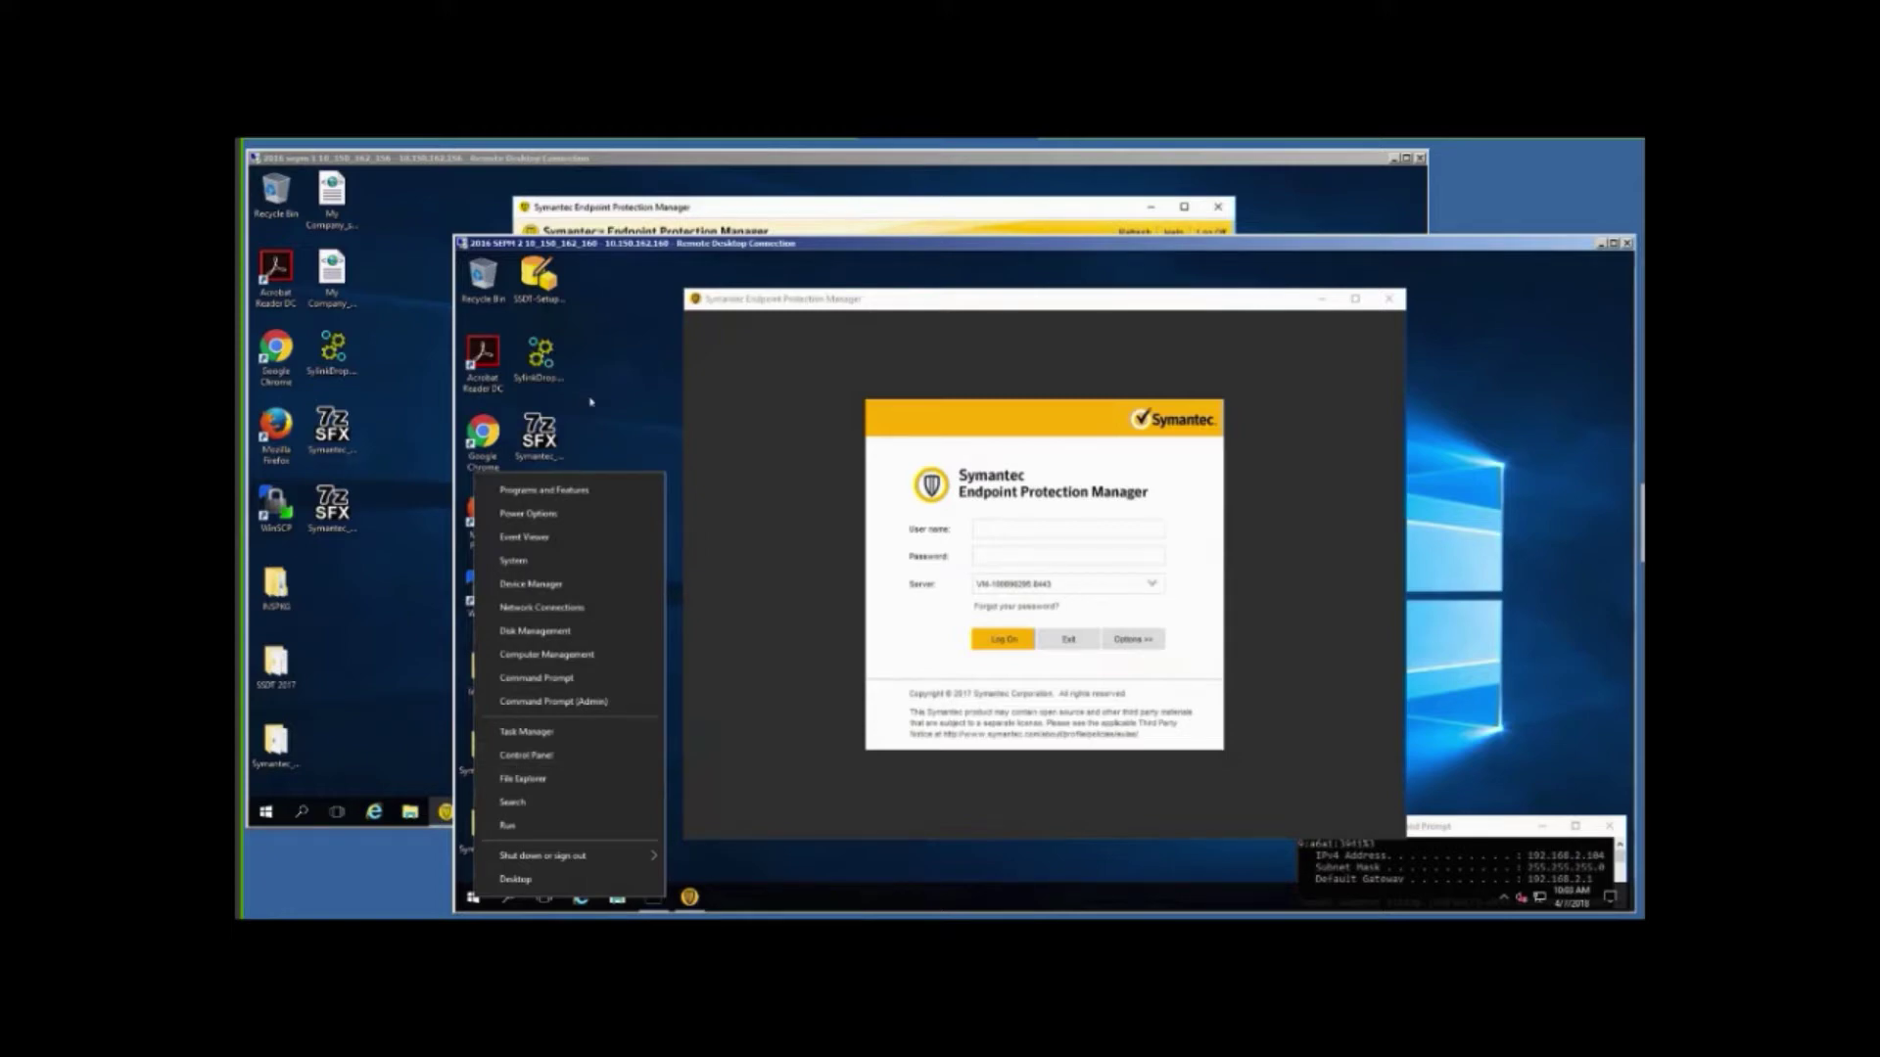
# Launch the Services console via services.msc from the Start menu.
pyautogui.click(599, 438)
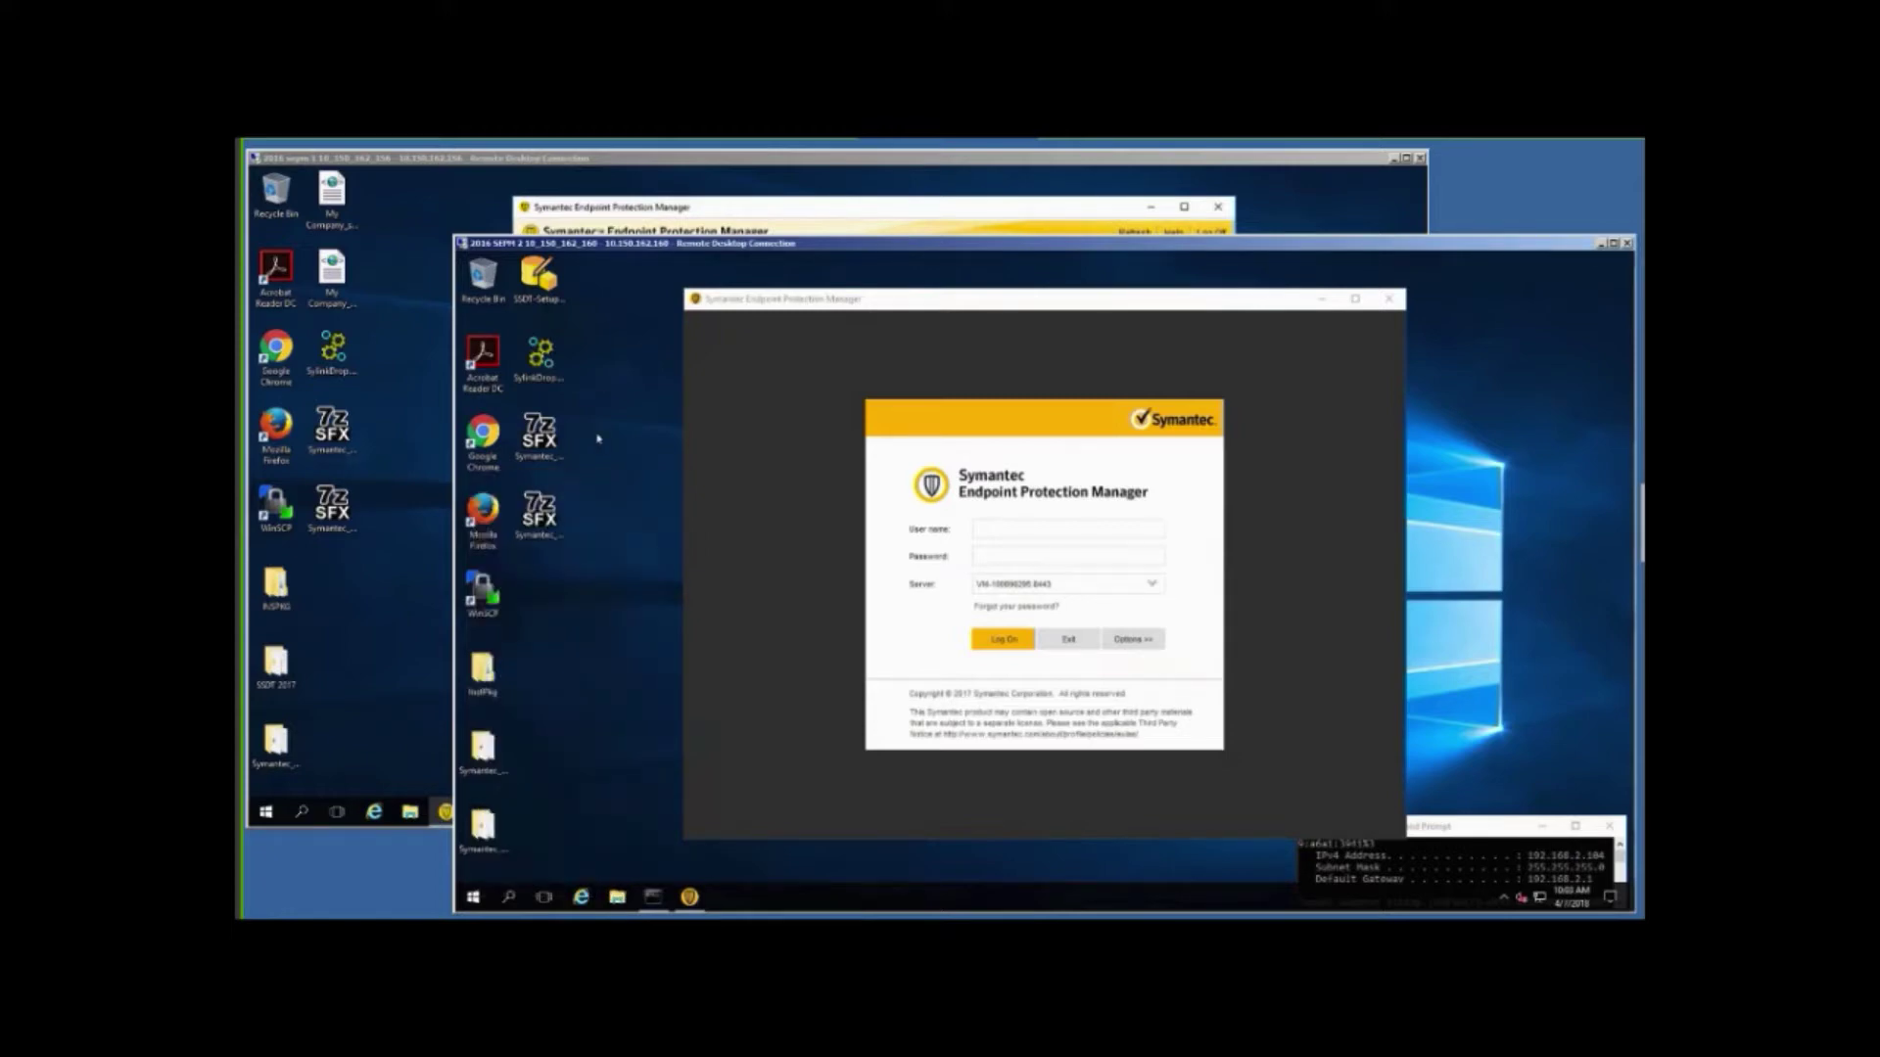
pyautogui.click(476, 897)
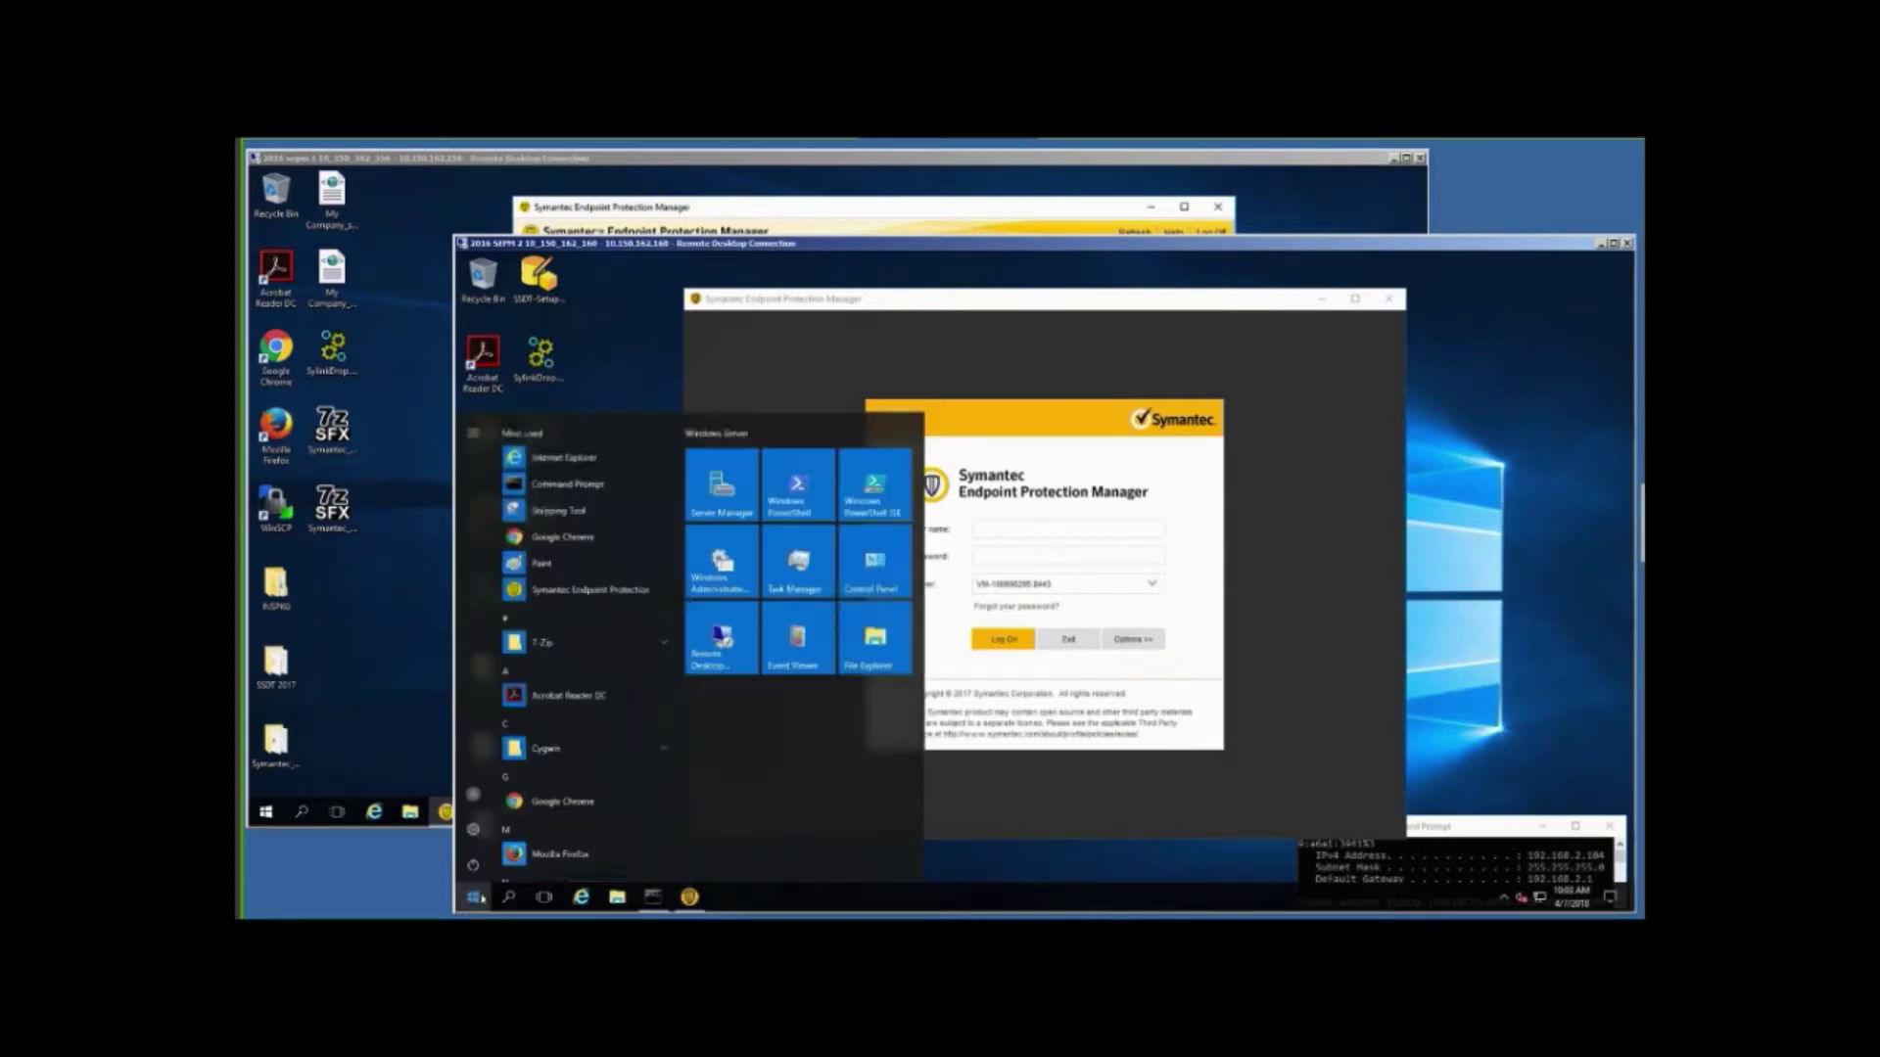
pyautogui.write('serv')
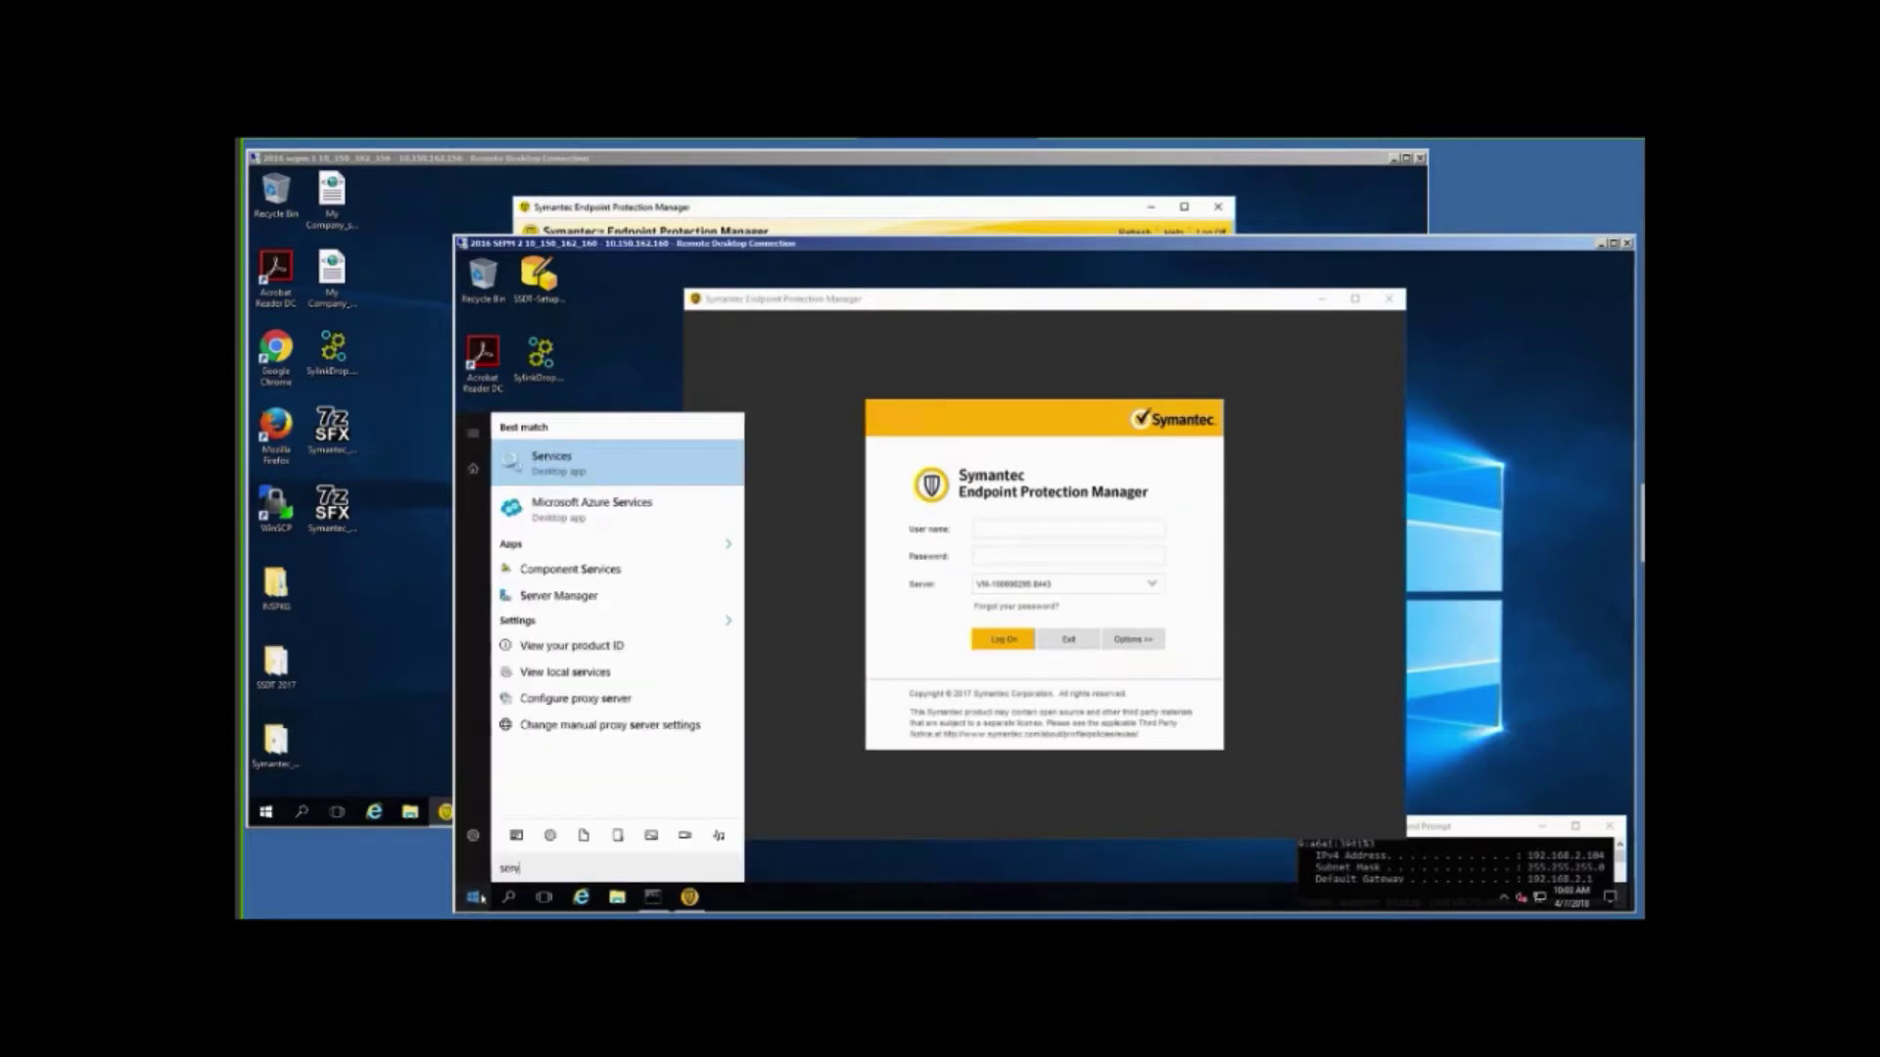
pyautogui.write('ices.')
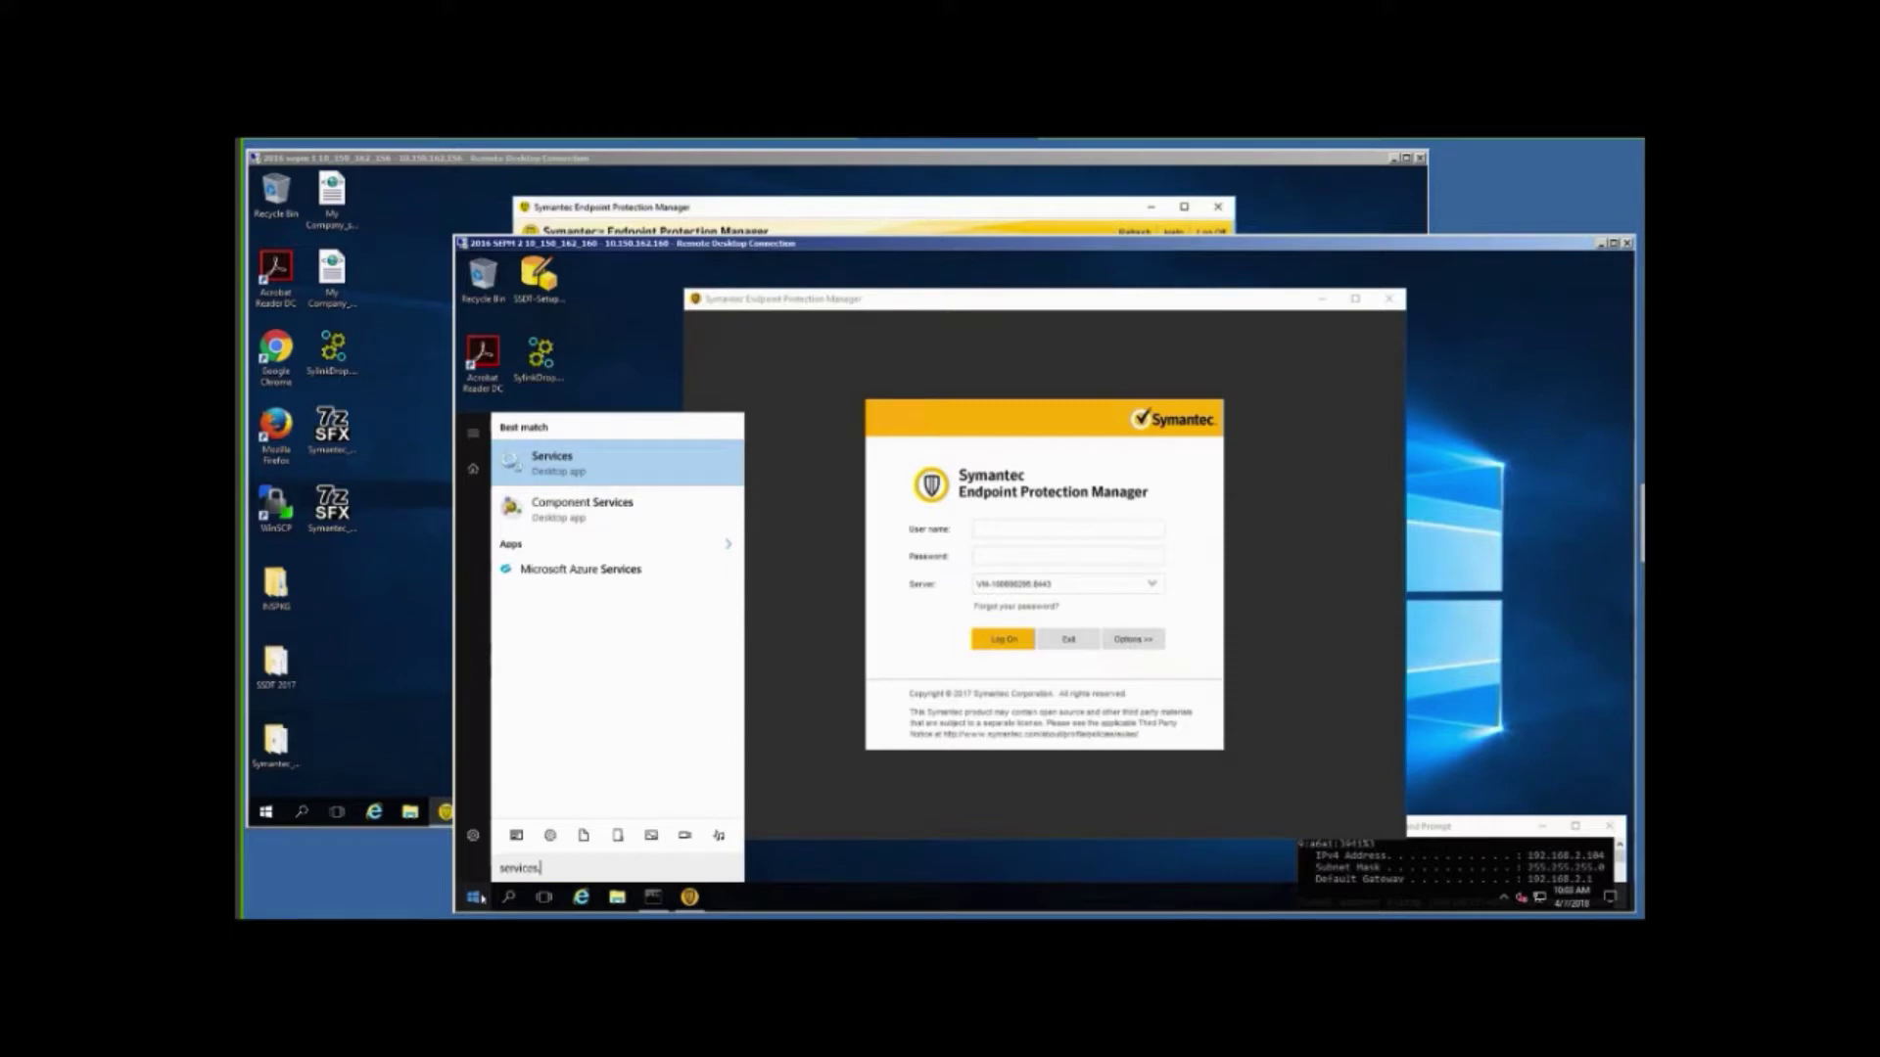
pyautogui.write('msc')
pyautogui.press('Return')
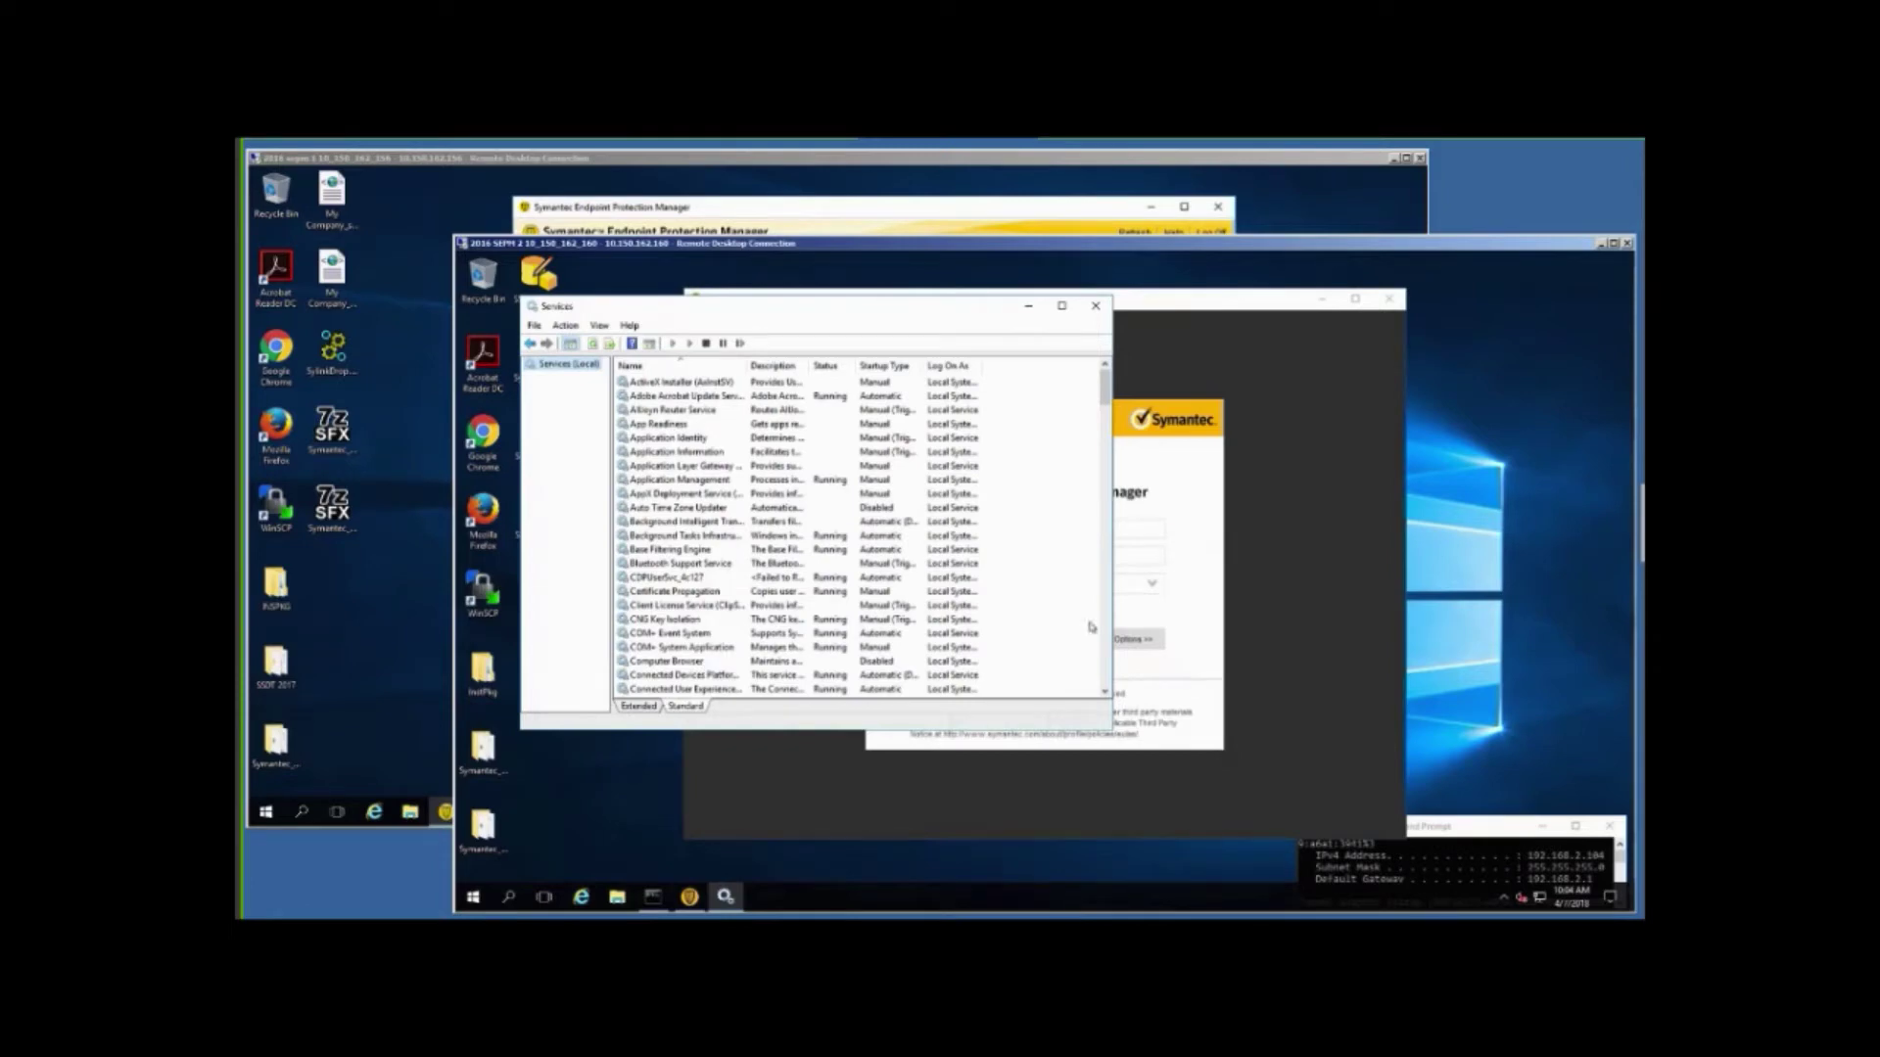
# Jump to the Symantec Endpoint Protection services and widen the Name column to read them.
pyautogui.click(702, 493)
pyautogui.press('s')
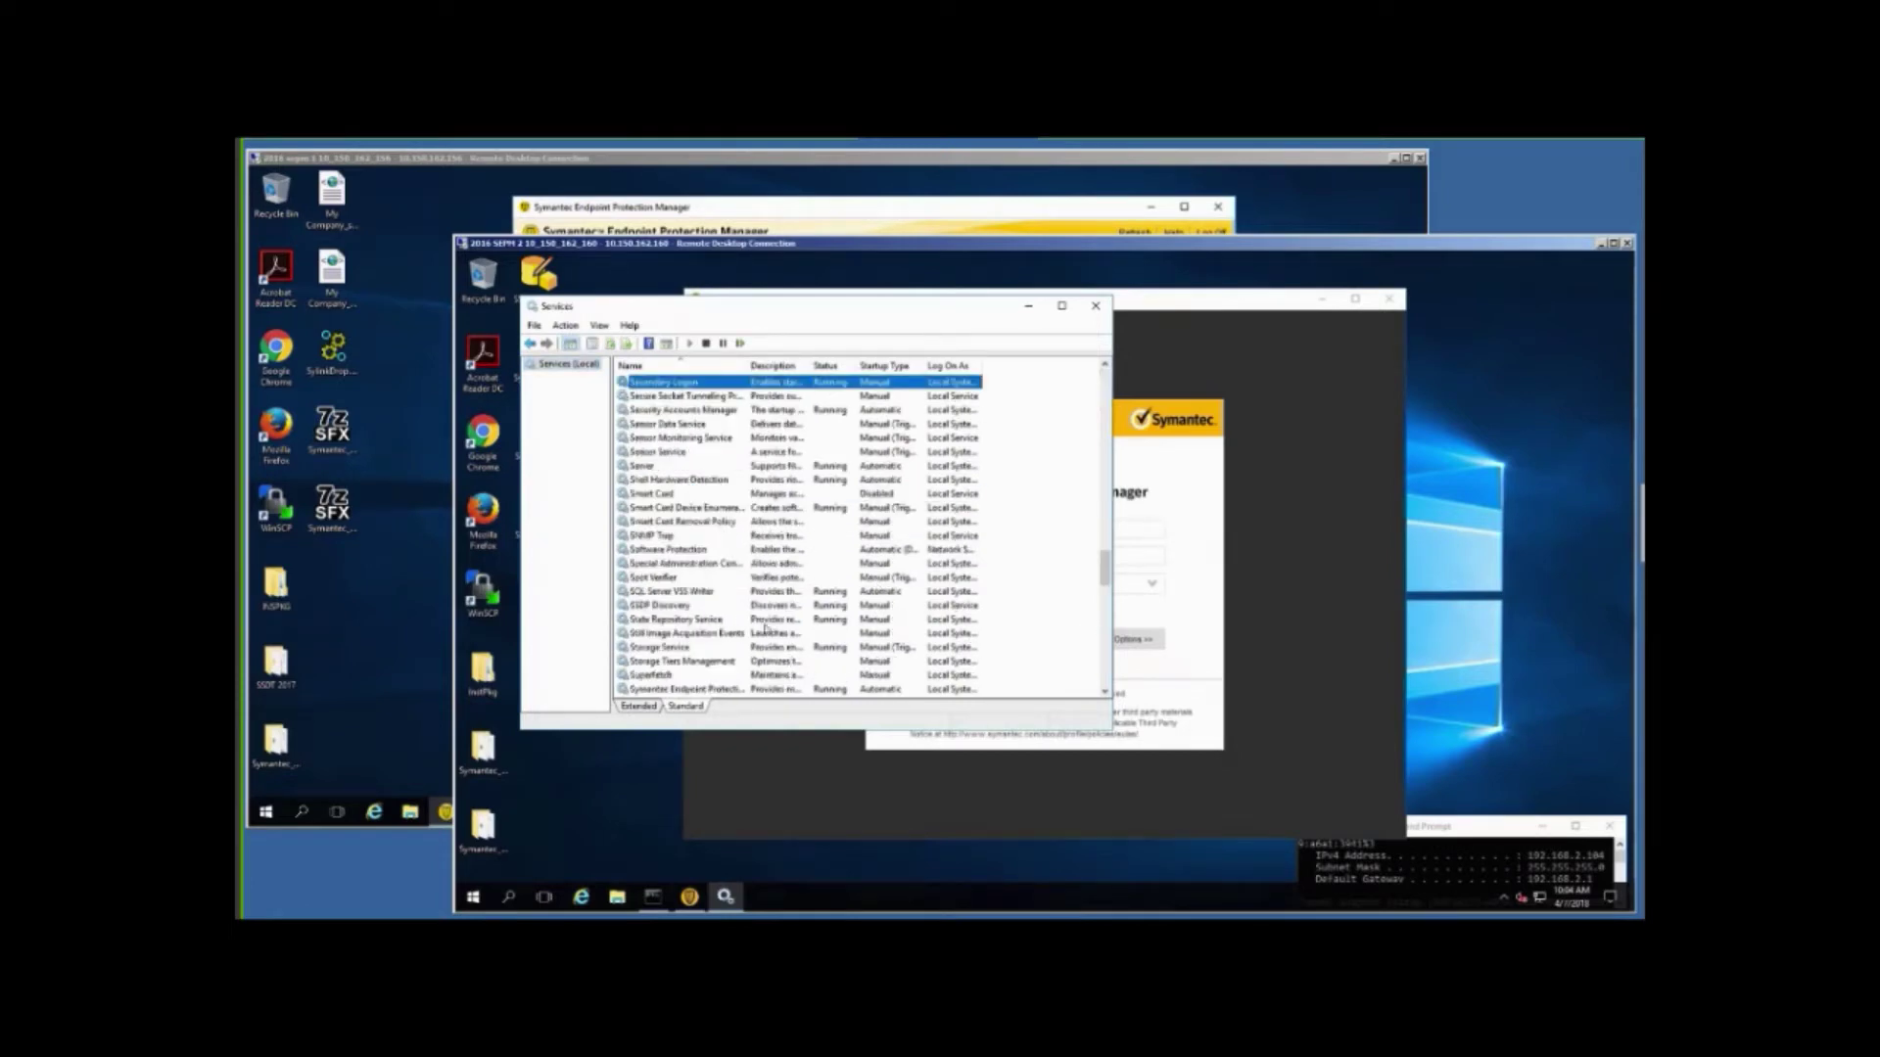
pyautogui.scroll(-2, 766, 628)
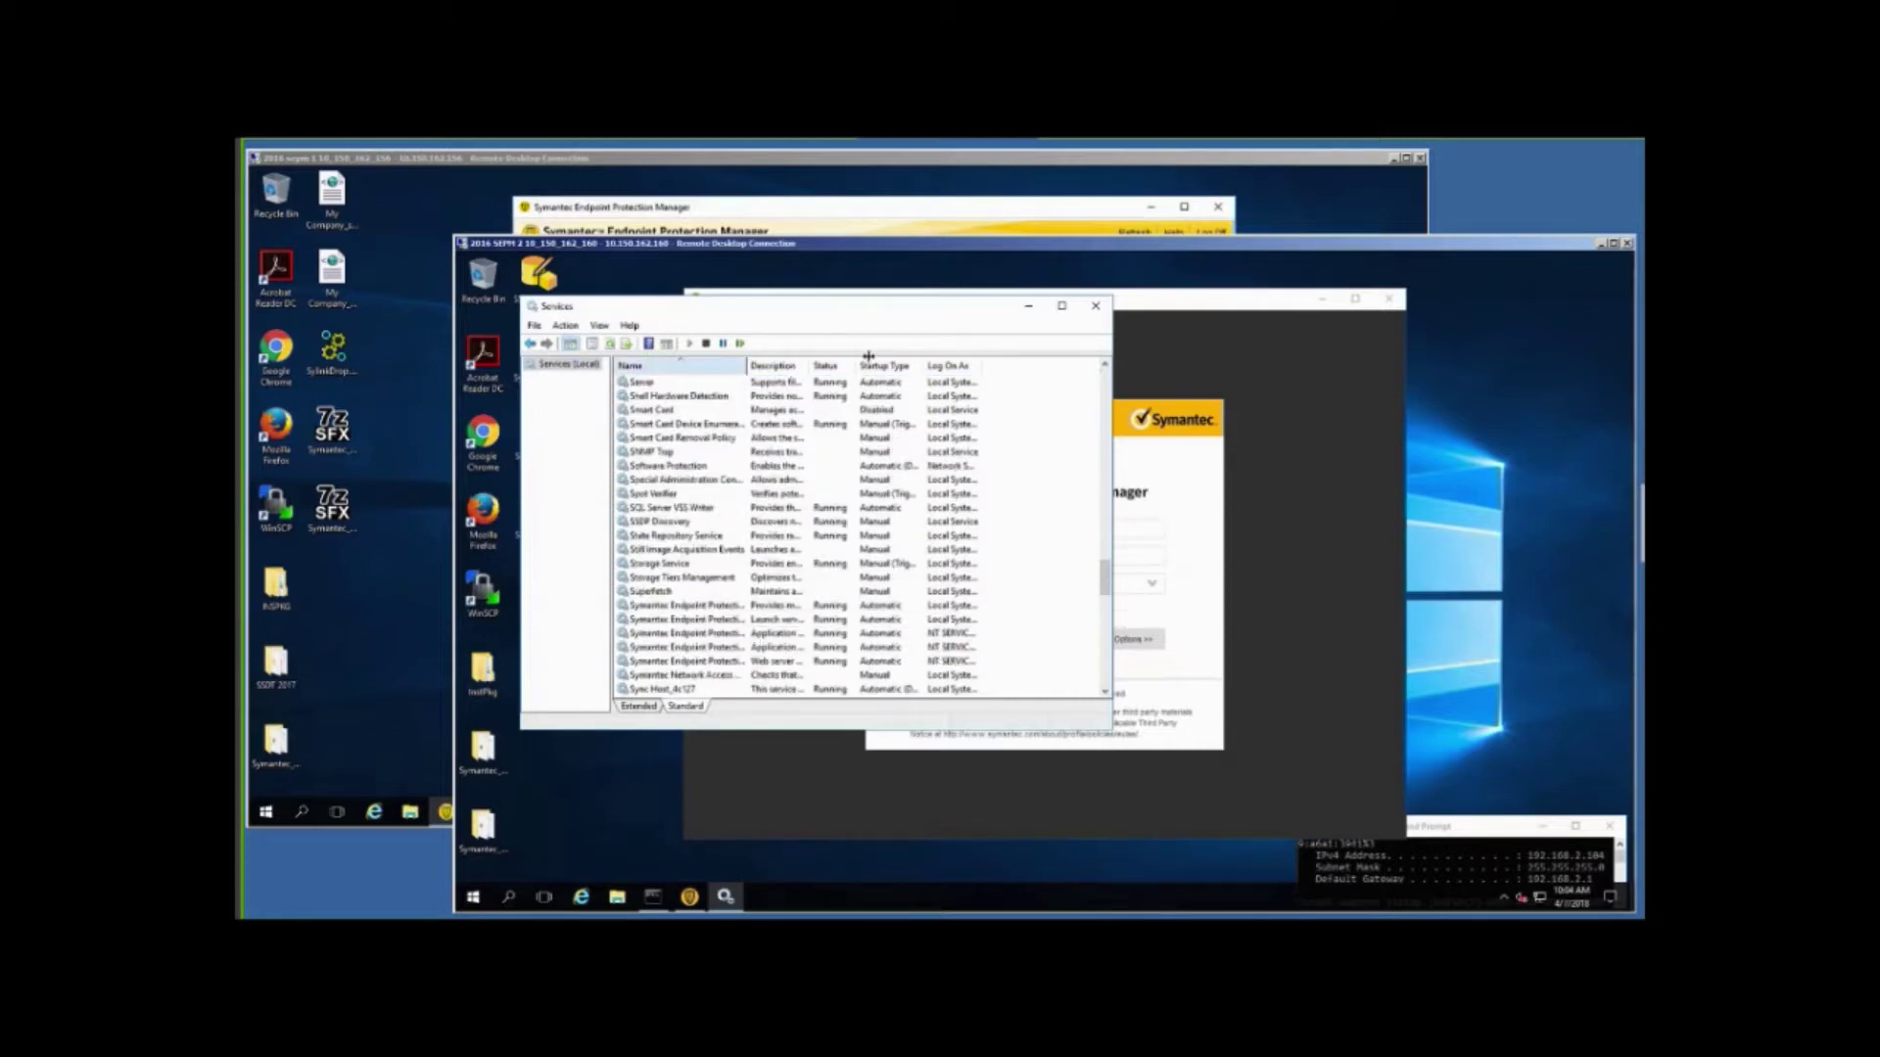
pyautogui.moveTo(747, 365); pyautogui.dragTo(869, 365)
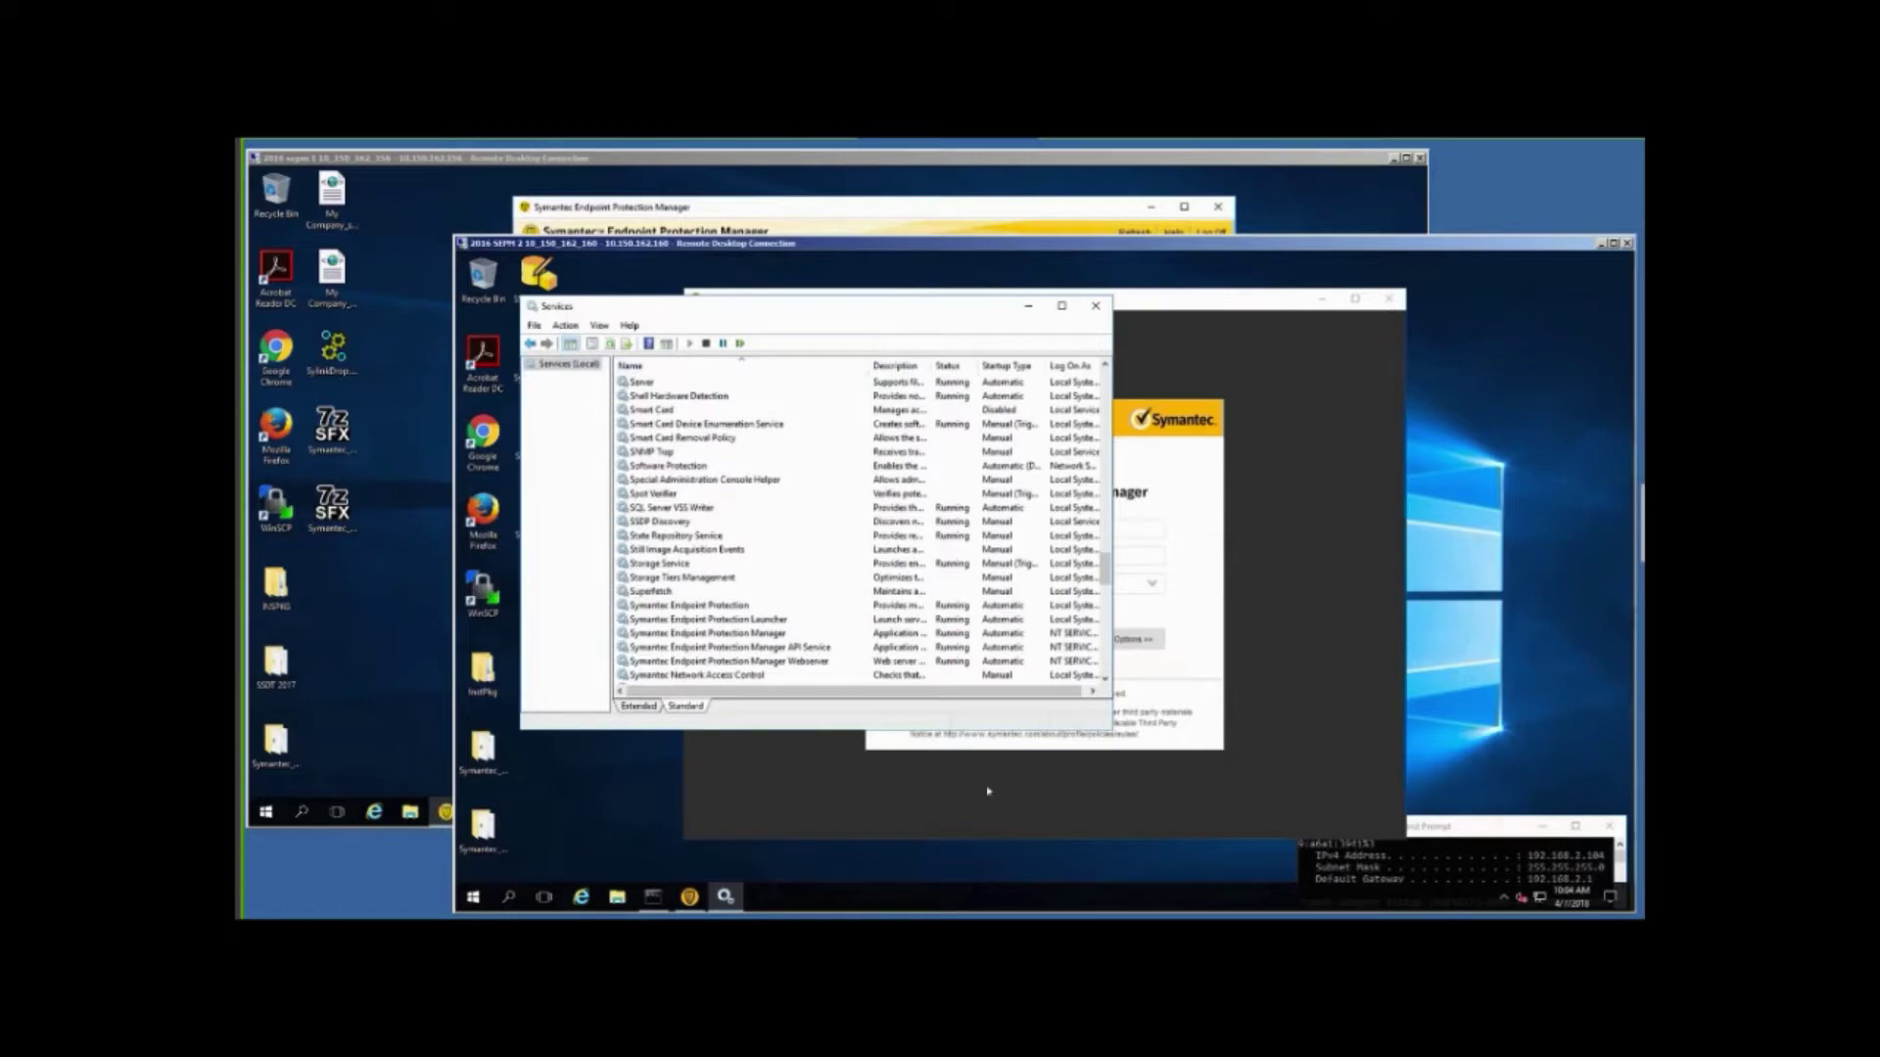
# Stop the Symantec Endpoint Protection Manager service and restart the Manager Webserver service.
pyautogui.rightClick(752, 636)
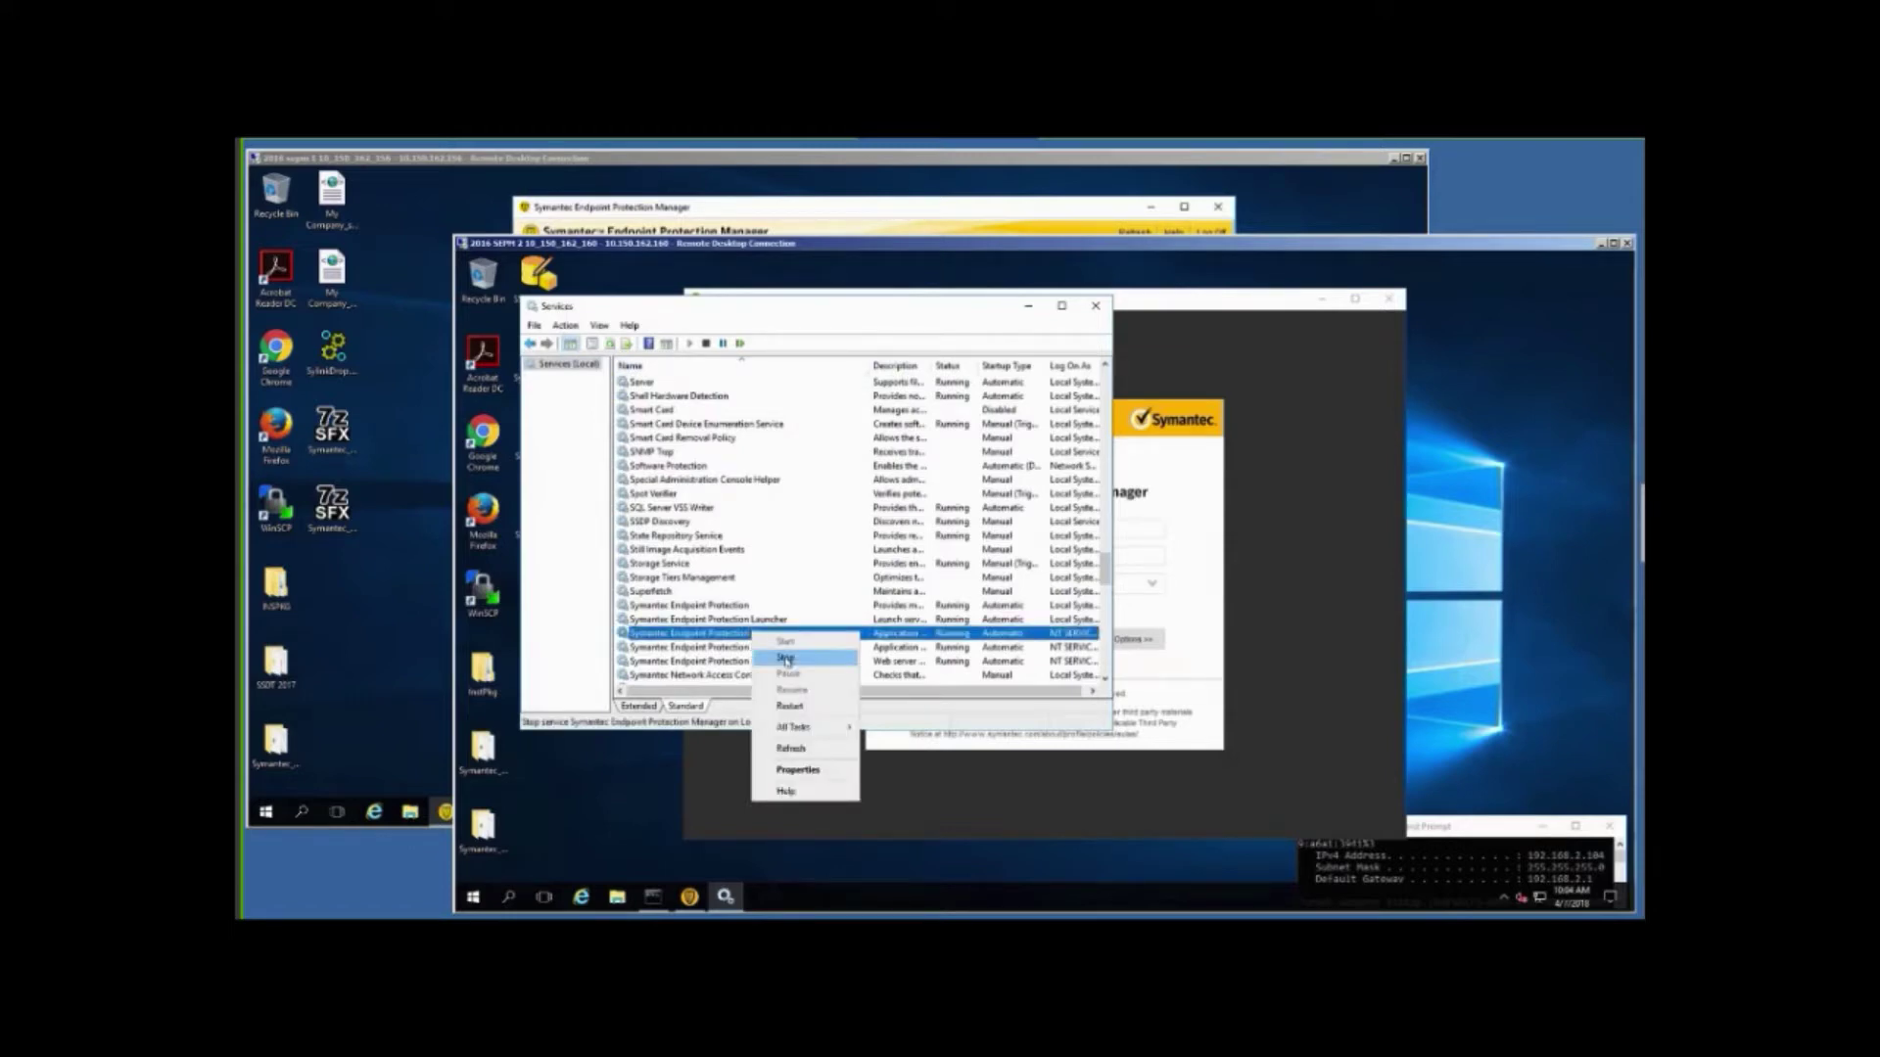
pyautogui.click(786, 660)
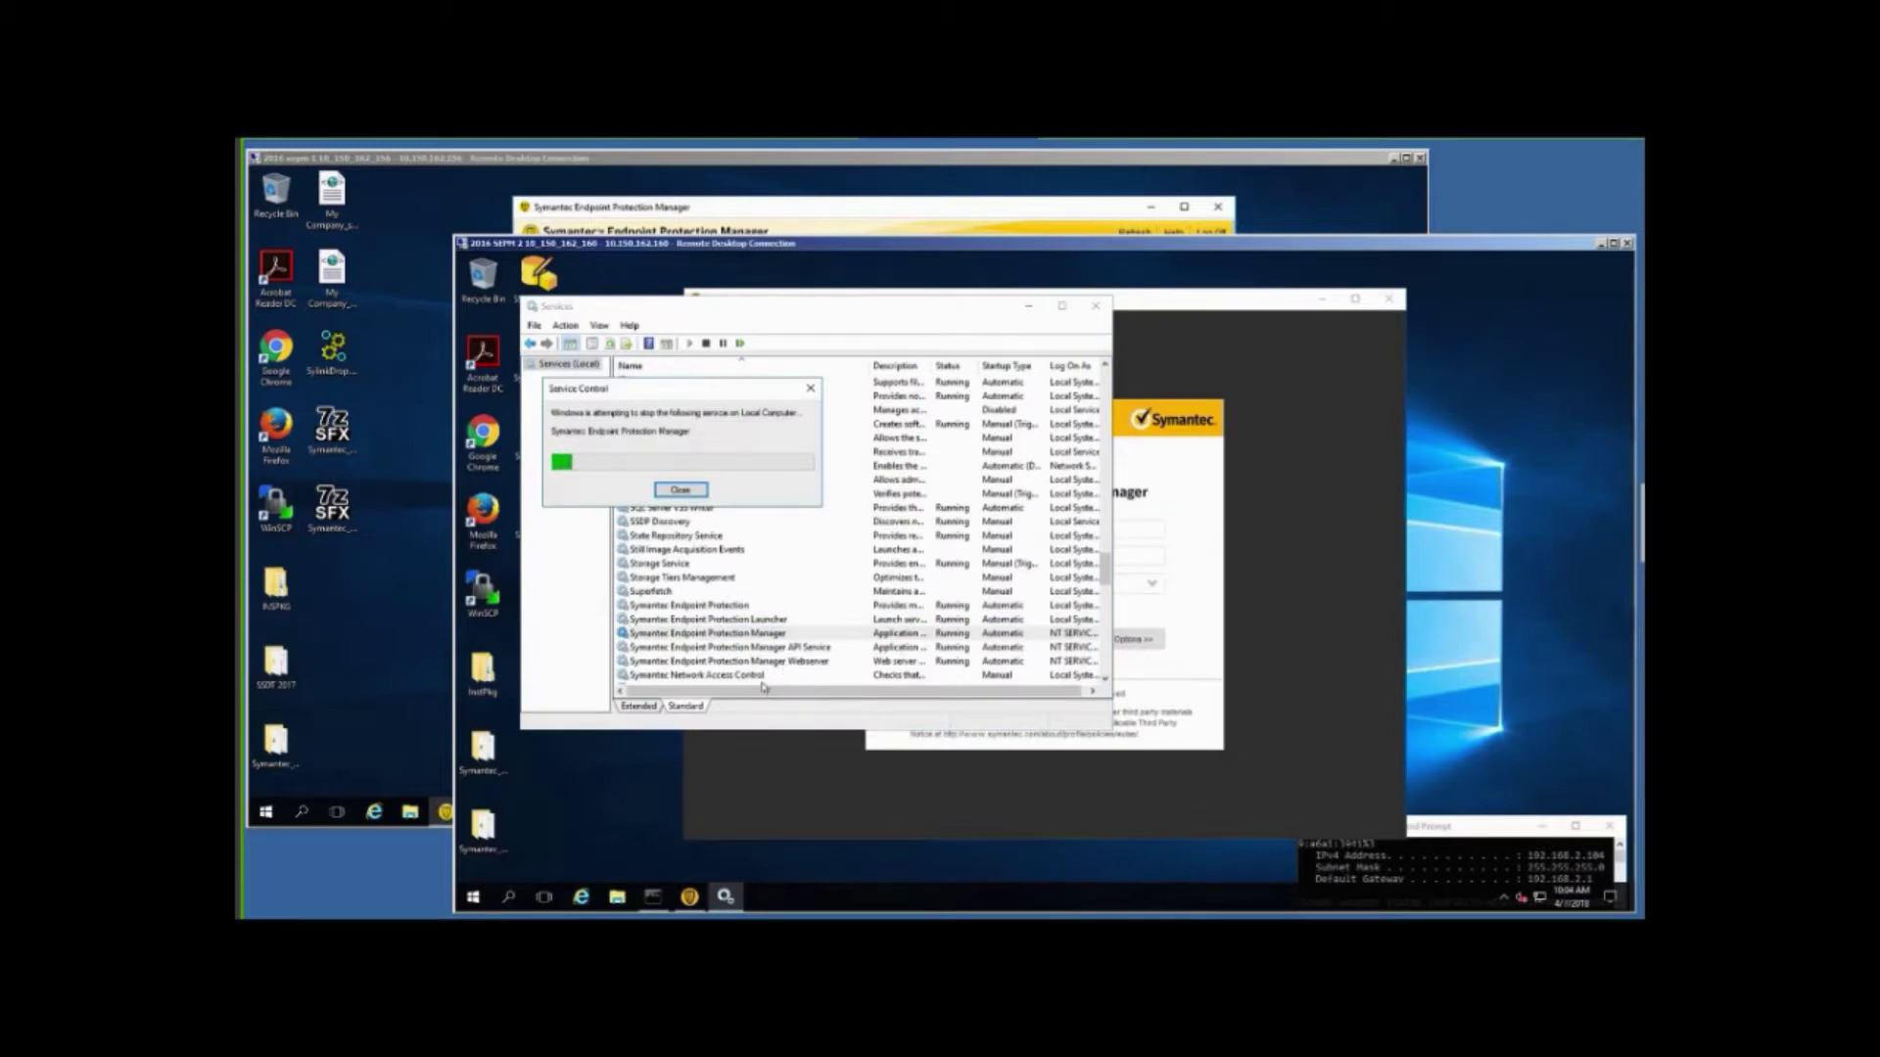
pyautogui.click(773, 663)
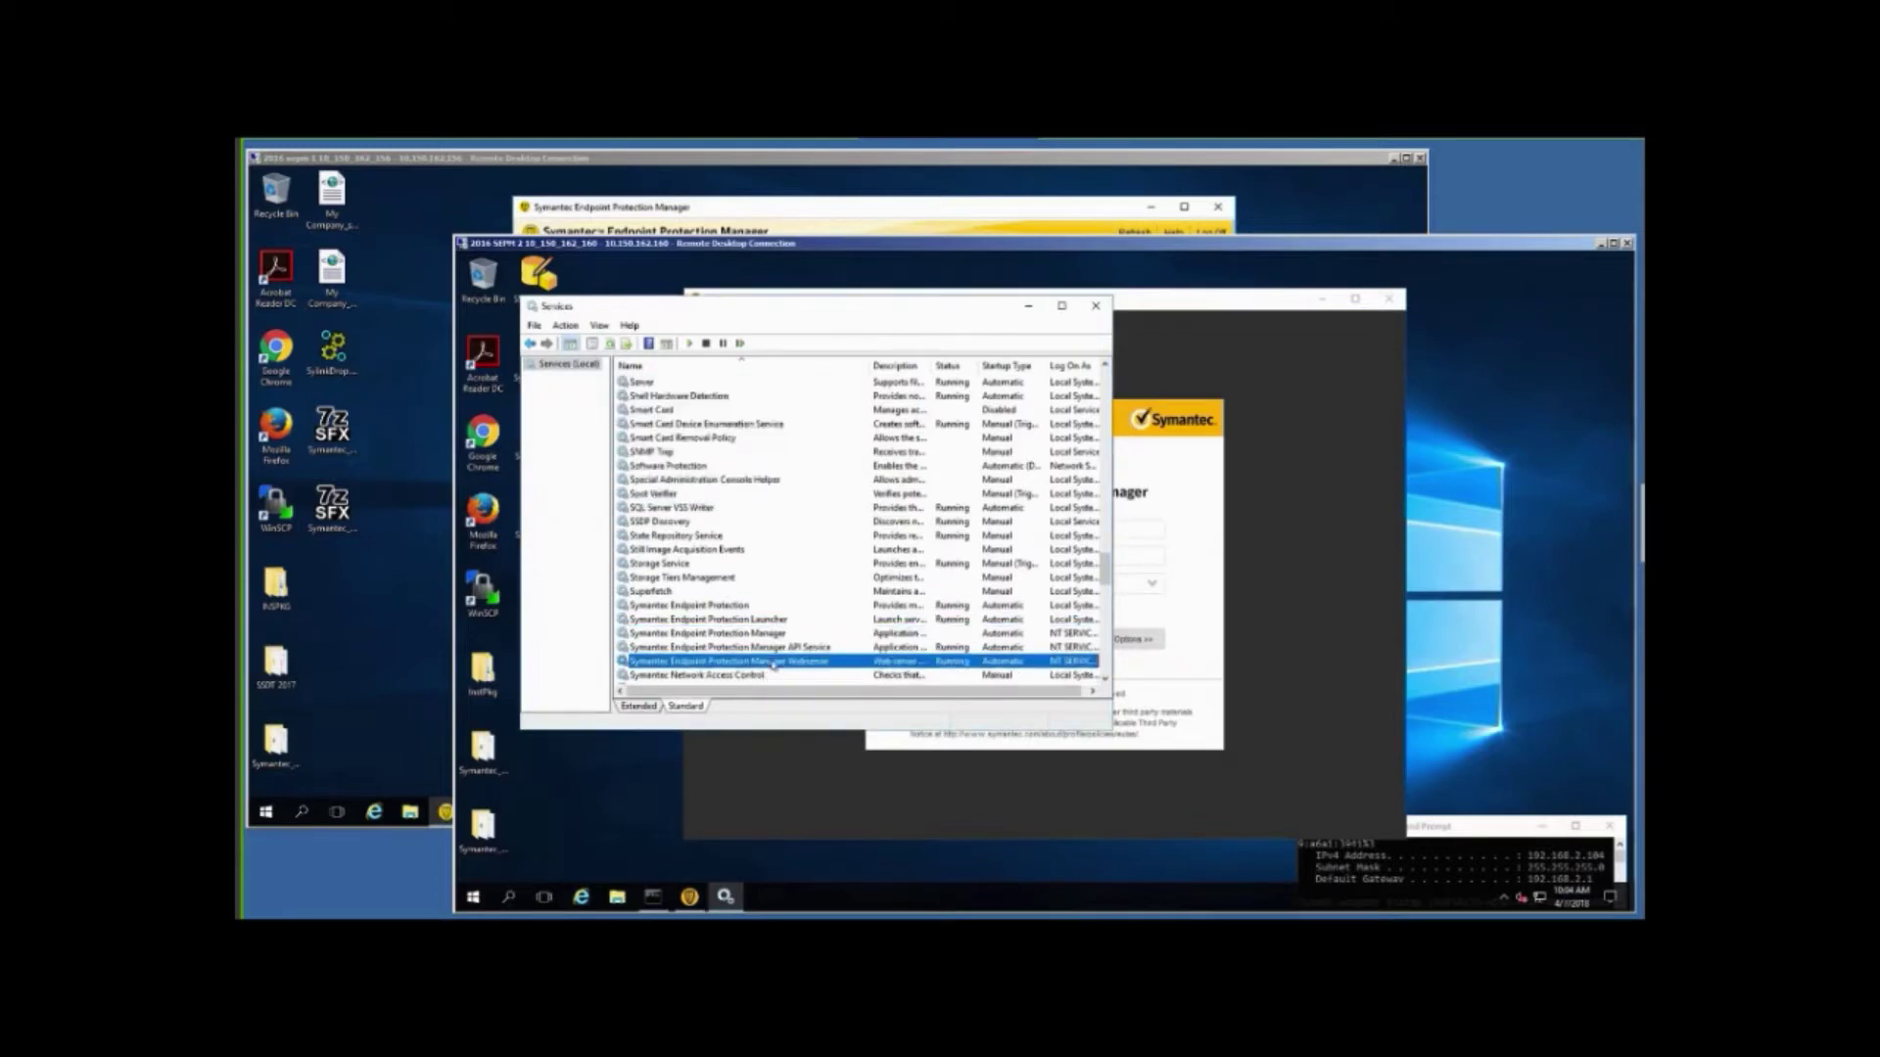
pyautogui.rightClick(773, 664)
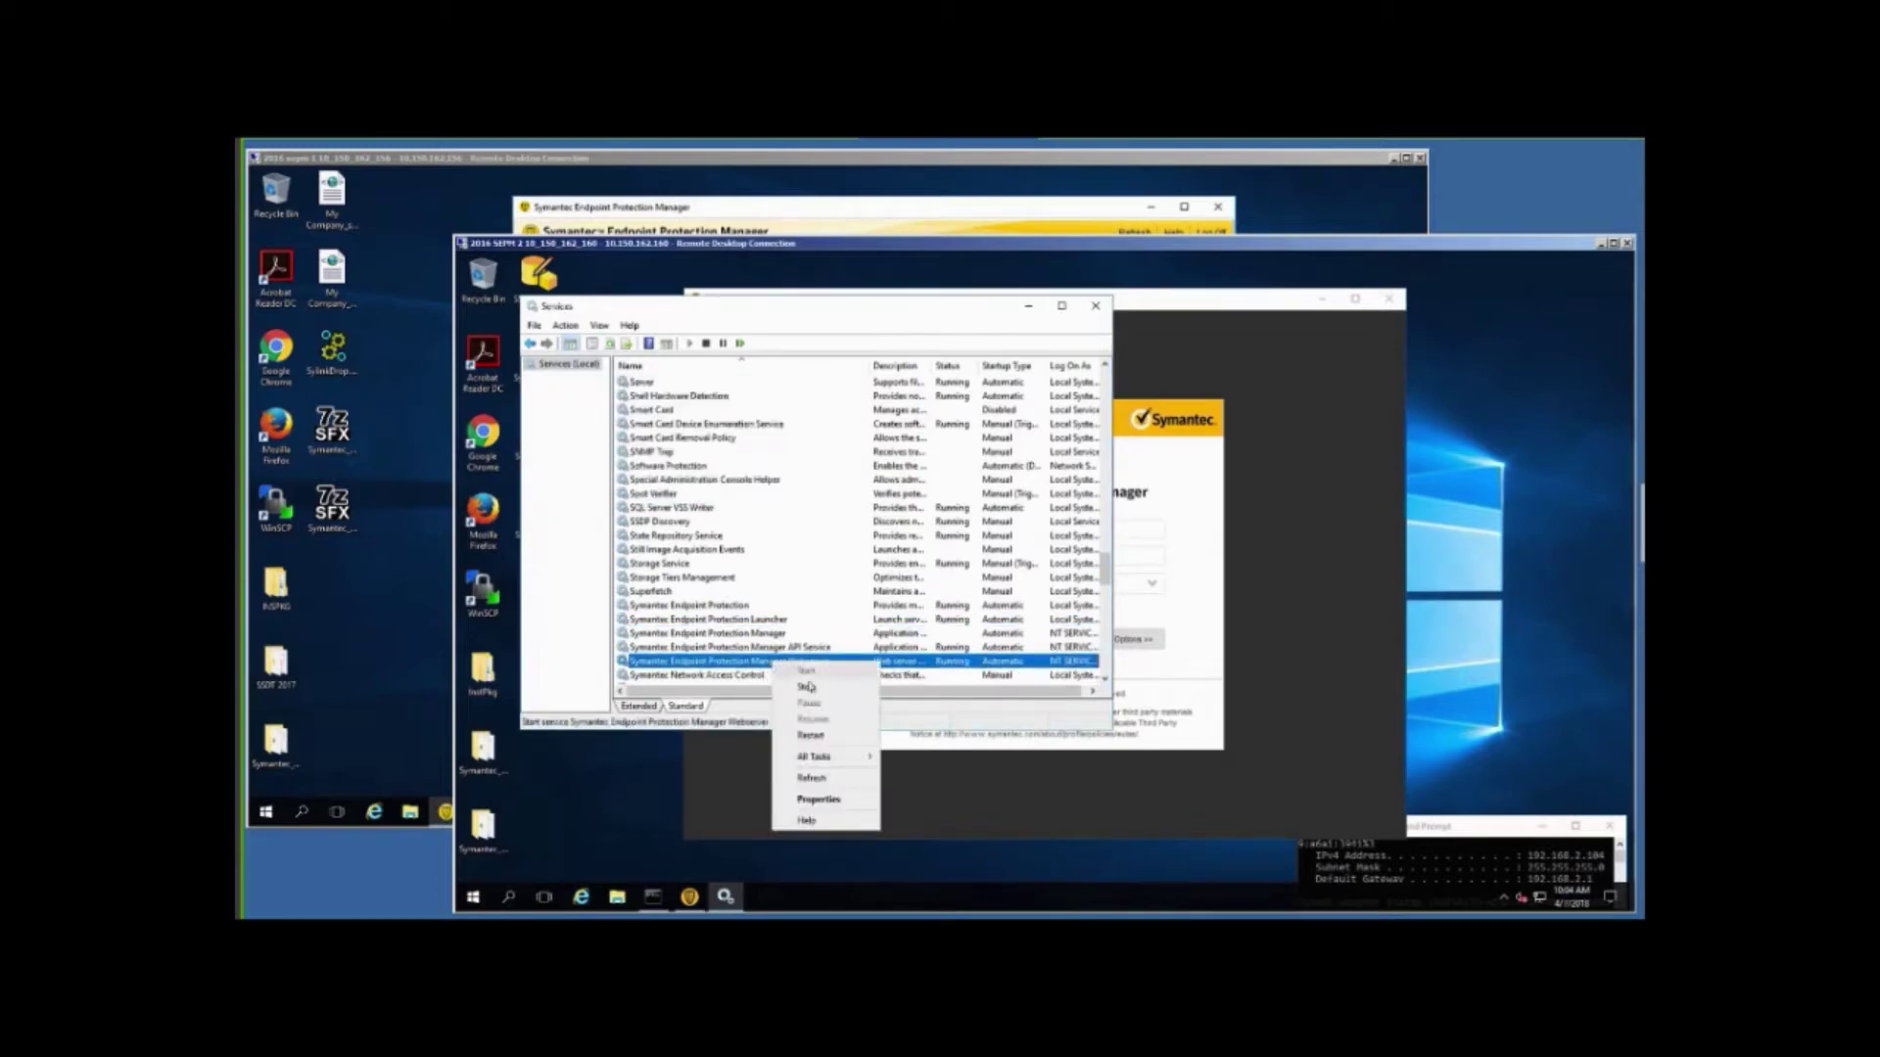
pyautogui.click(809, 736)
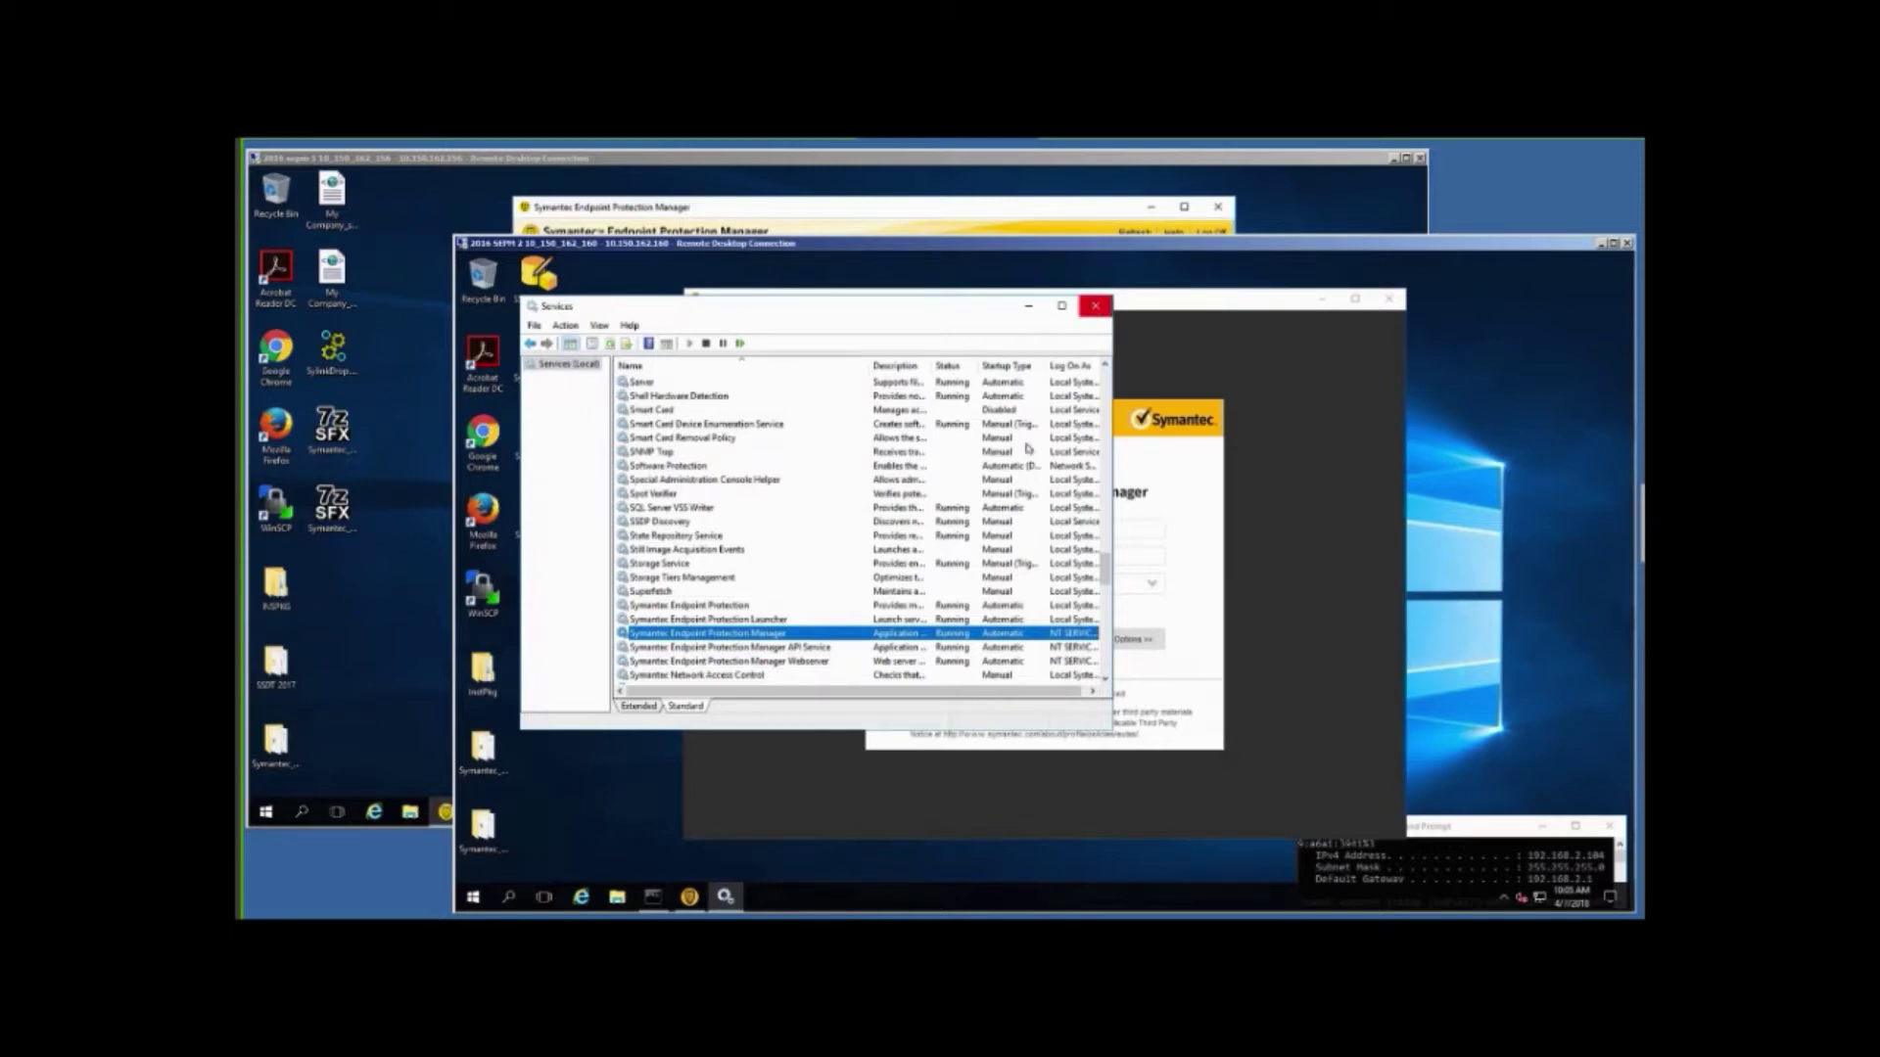
# Close Services, log into SEPM with the admin credentials, and dismiss What's New.
pyautogui.click(1095, 308)
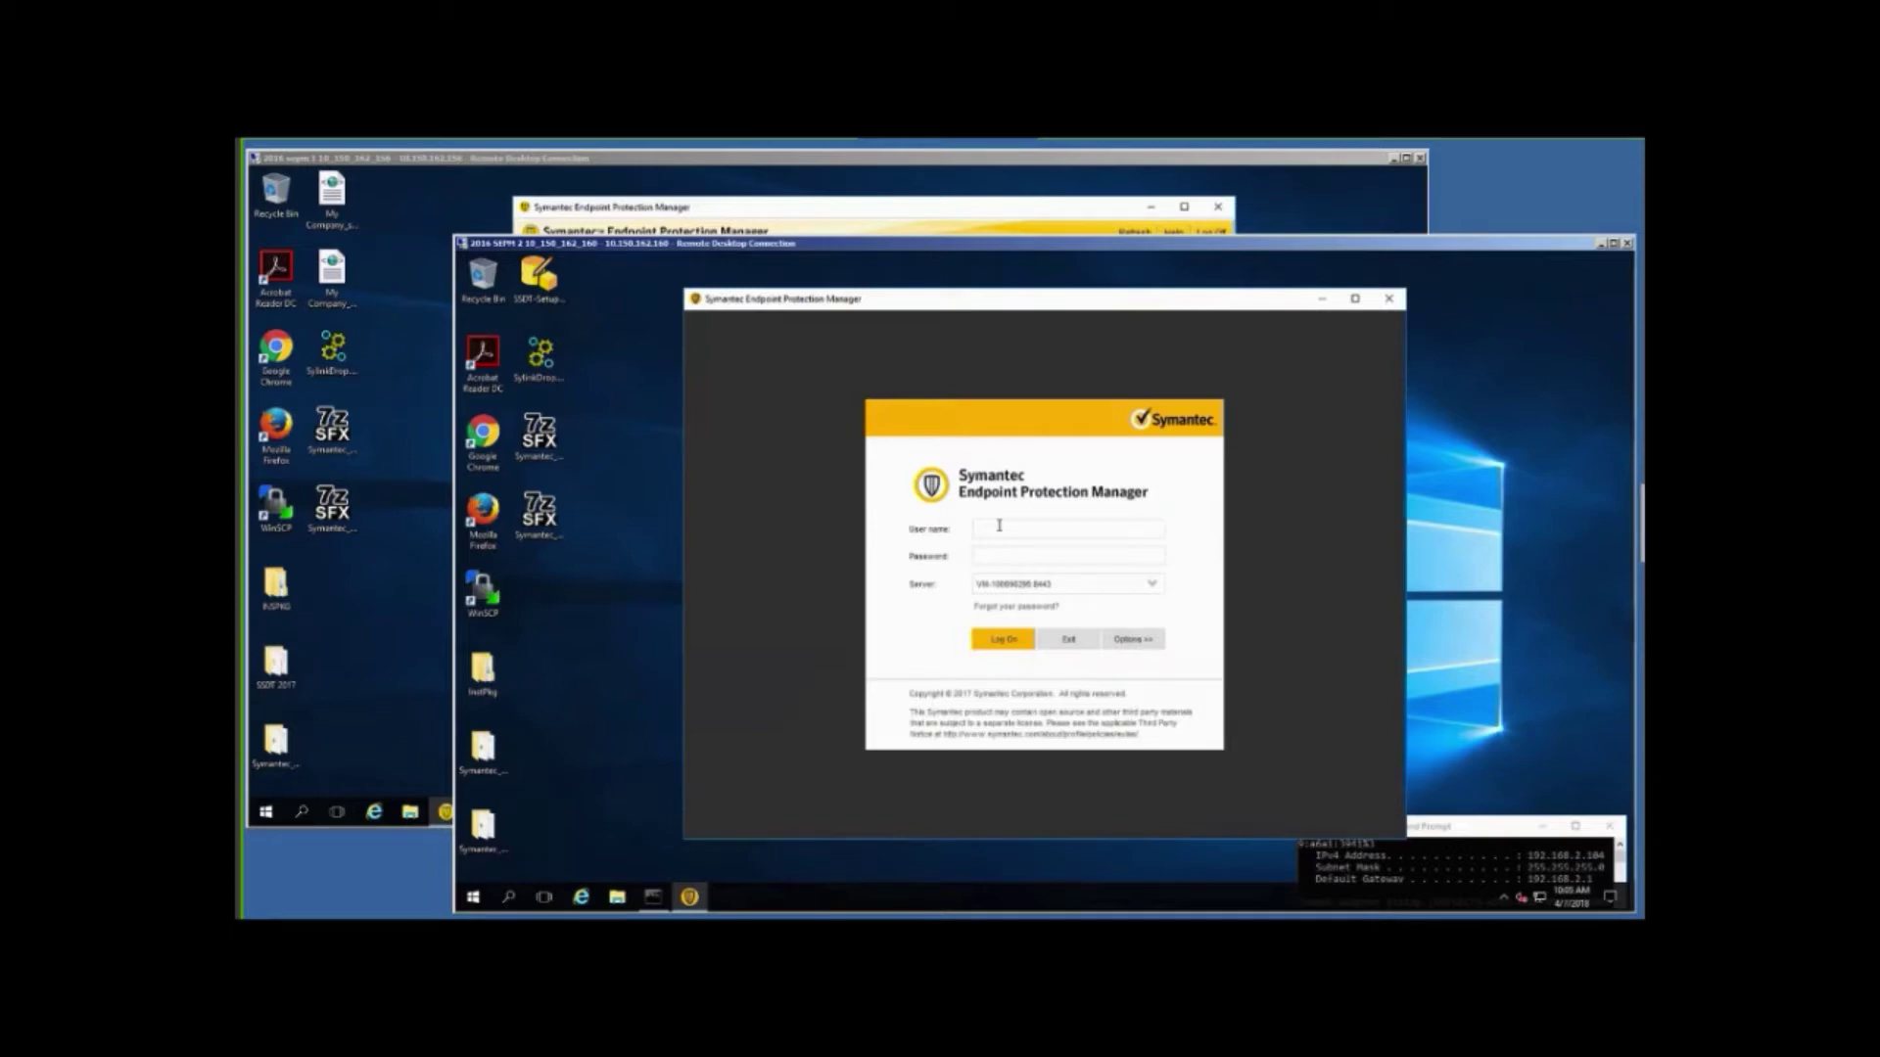
pyautogui.write('adm')
pyautogui.write('•')
pyautogui.write('•••••••')
pyautogui.press('Return')
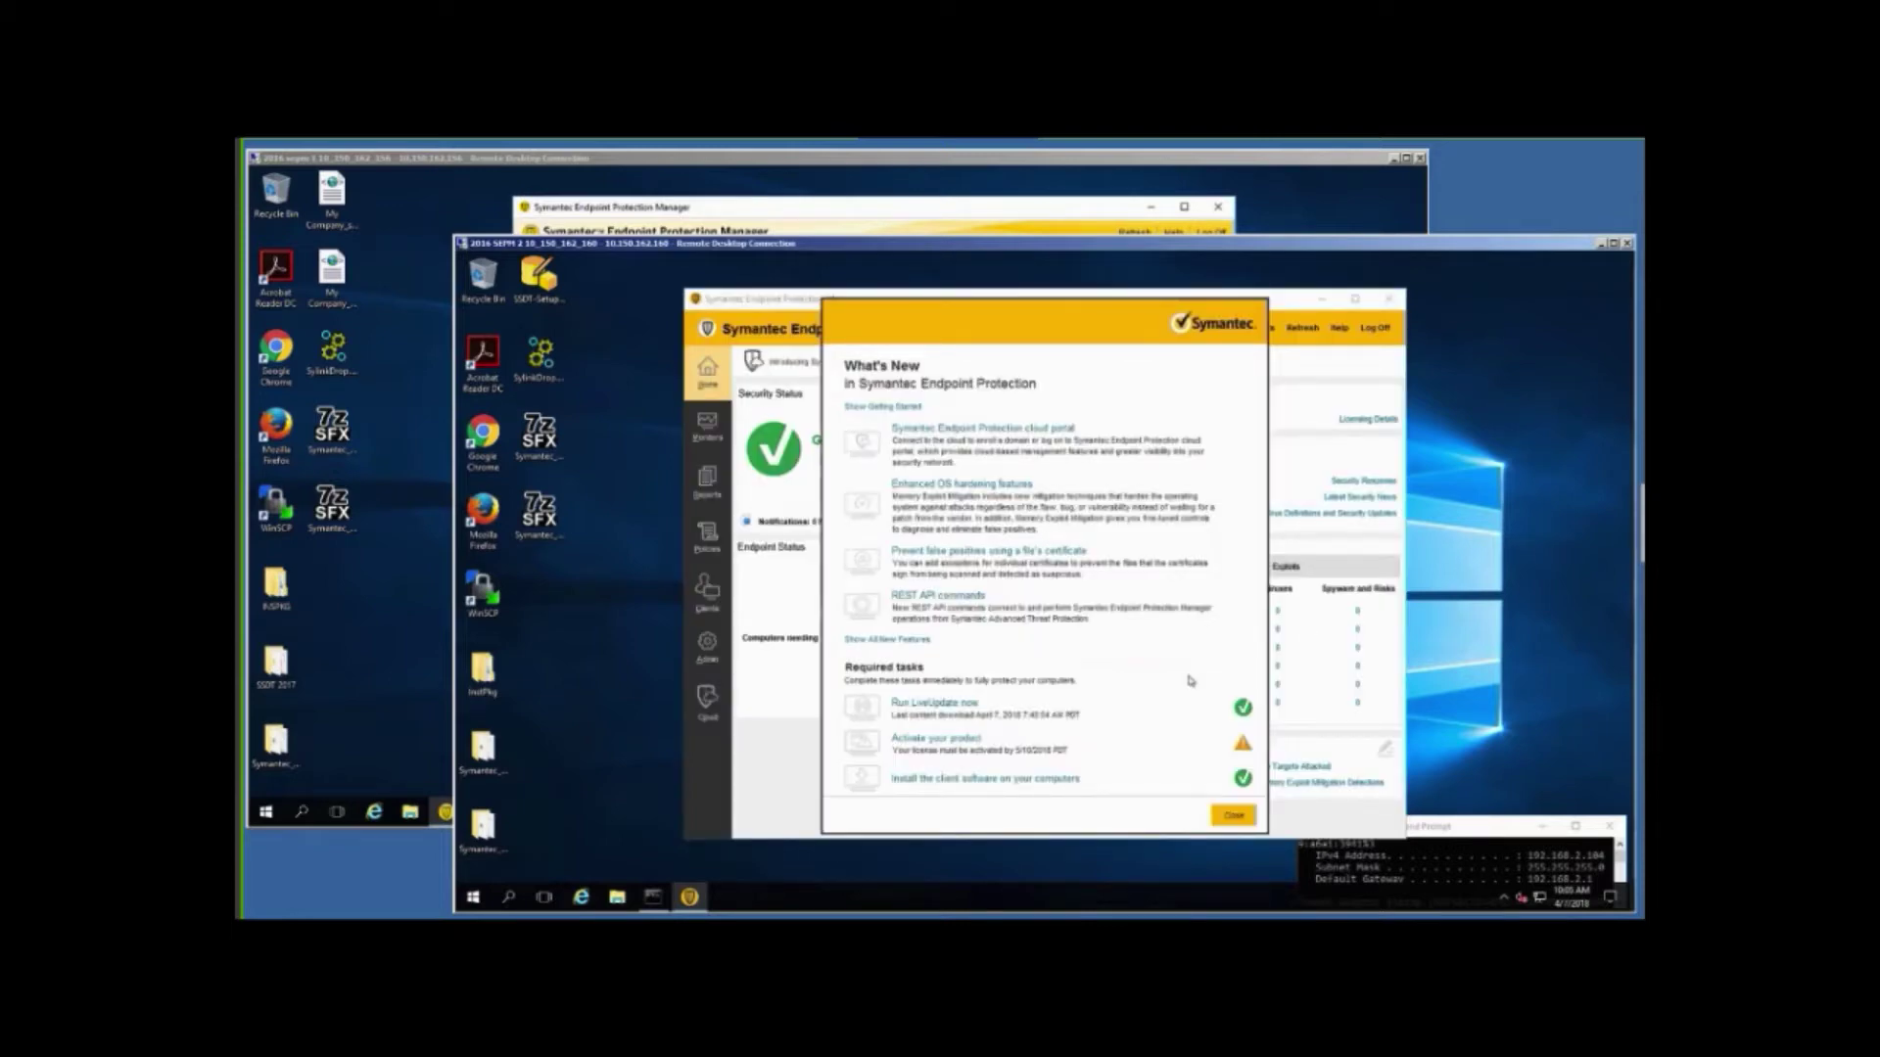
pyautogui.click(1233, 817)
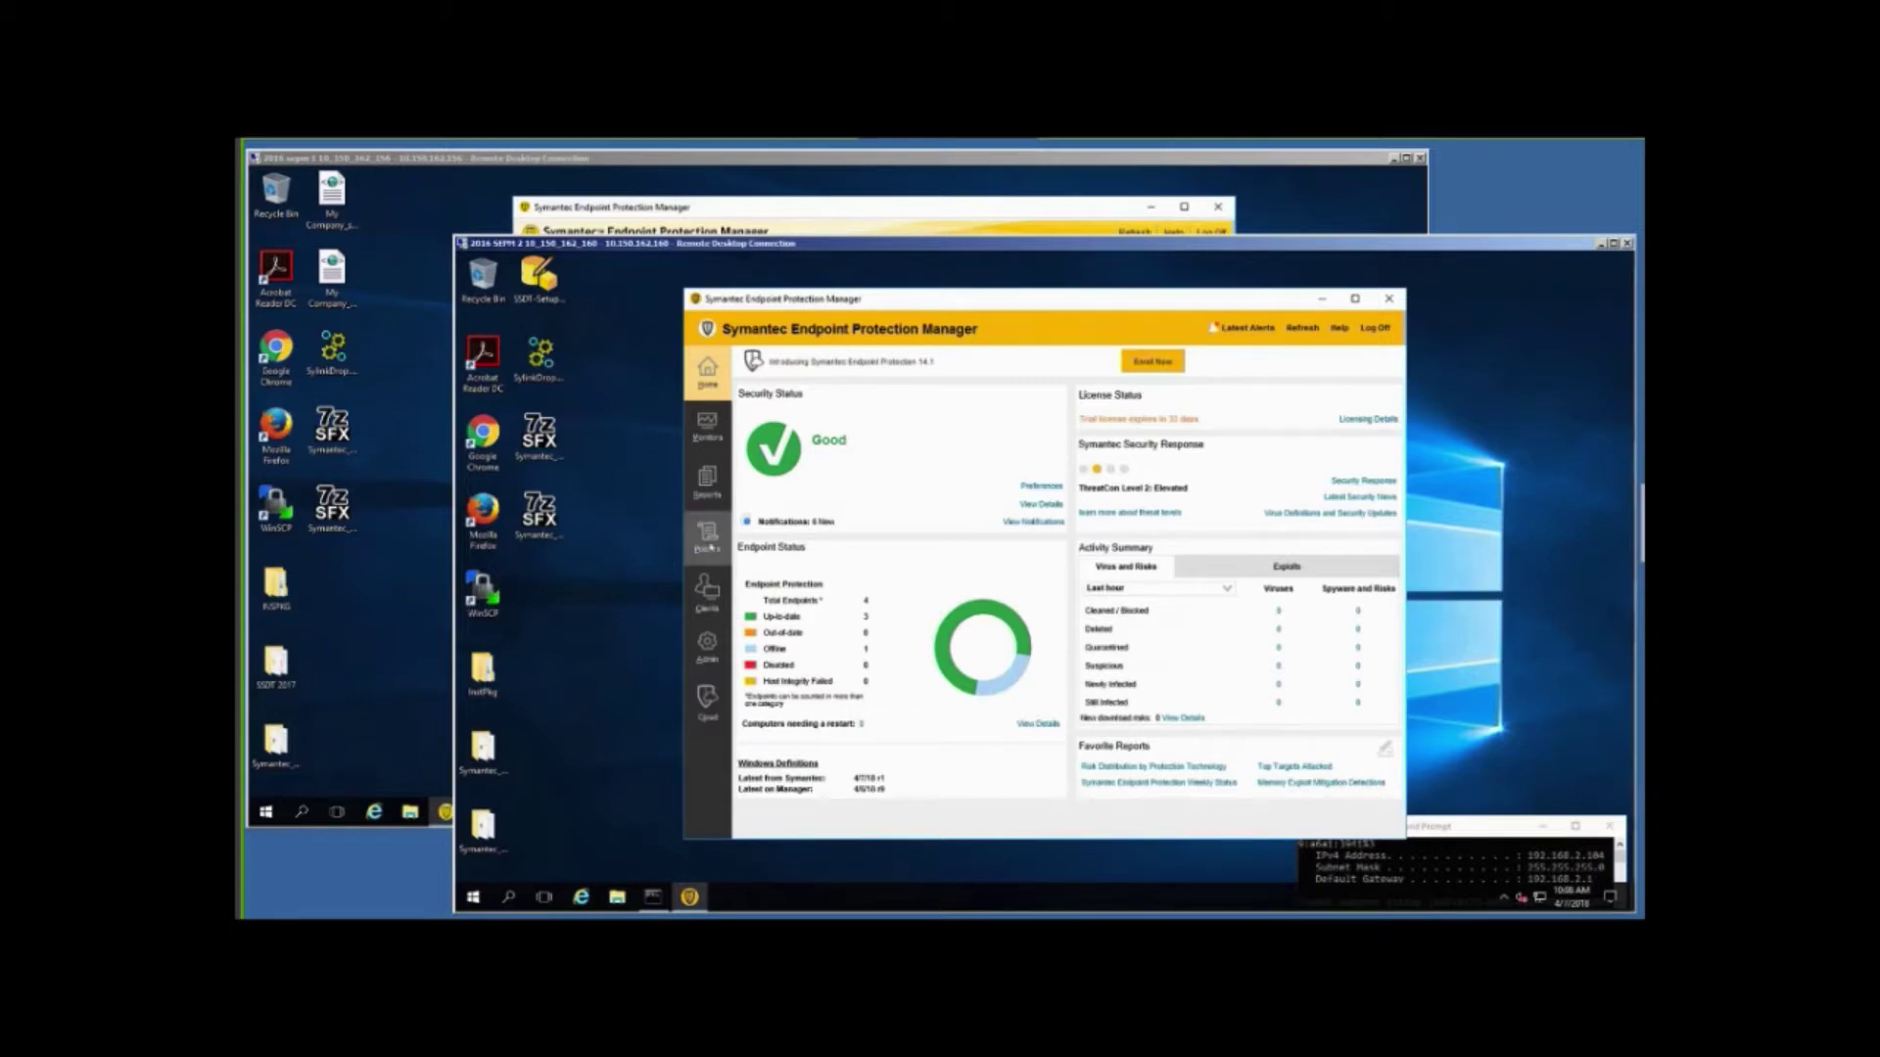
# Navigate to Policies > Policy Components > Management Server Lists.
pyautogui.click(709, 545)
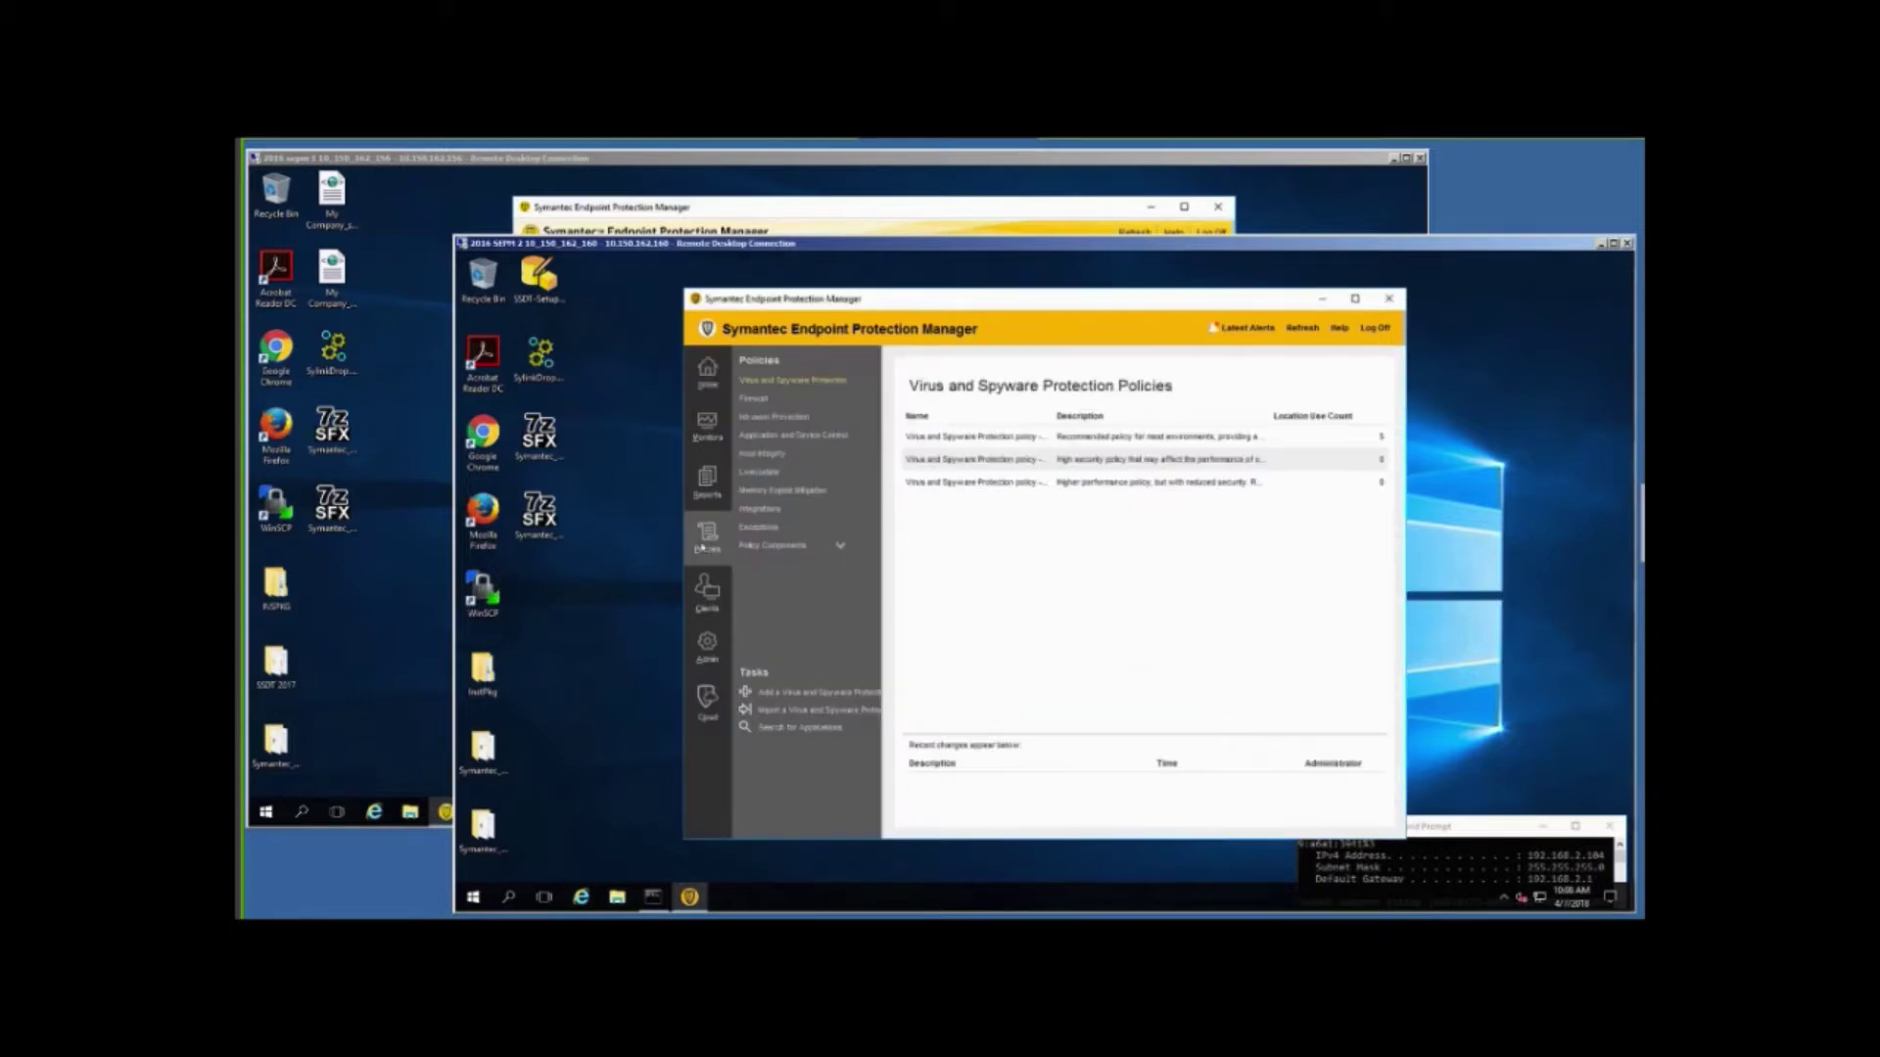
pyautogui.click(840, 545)
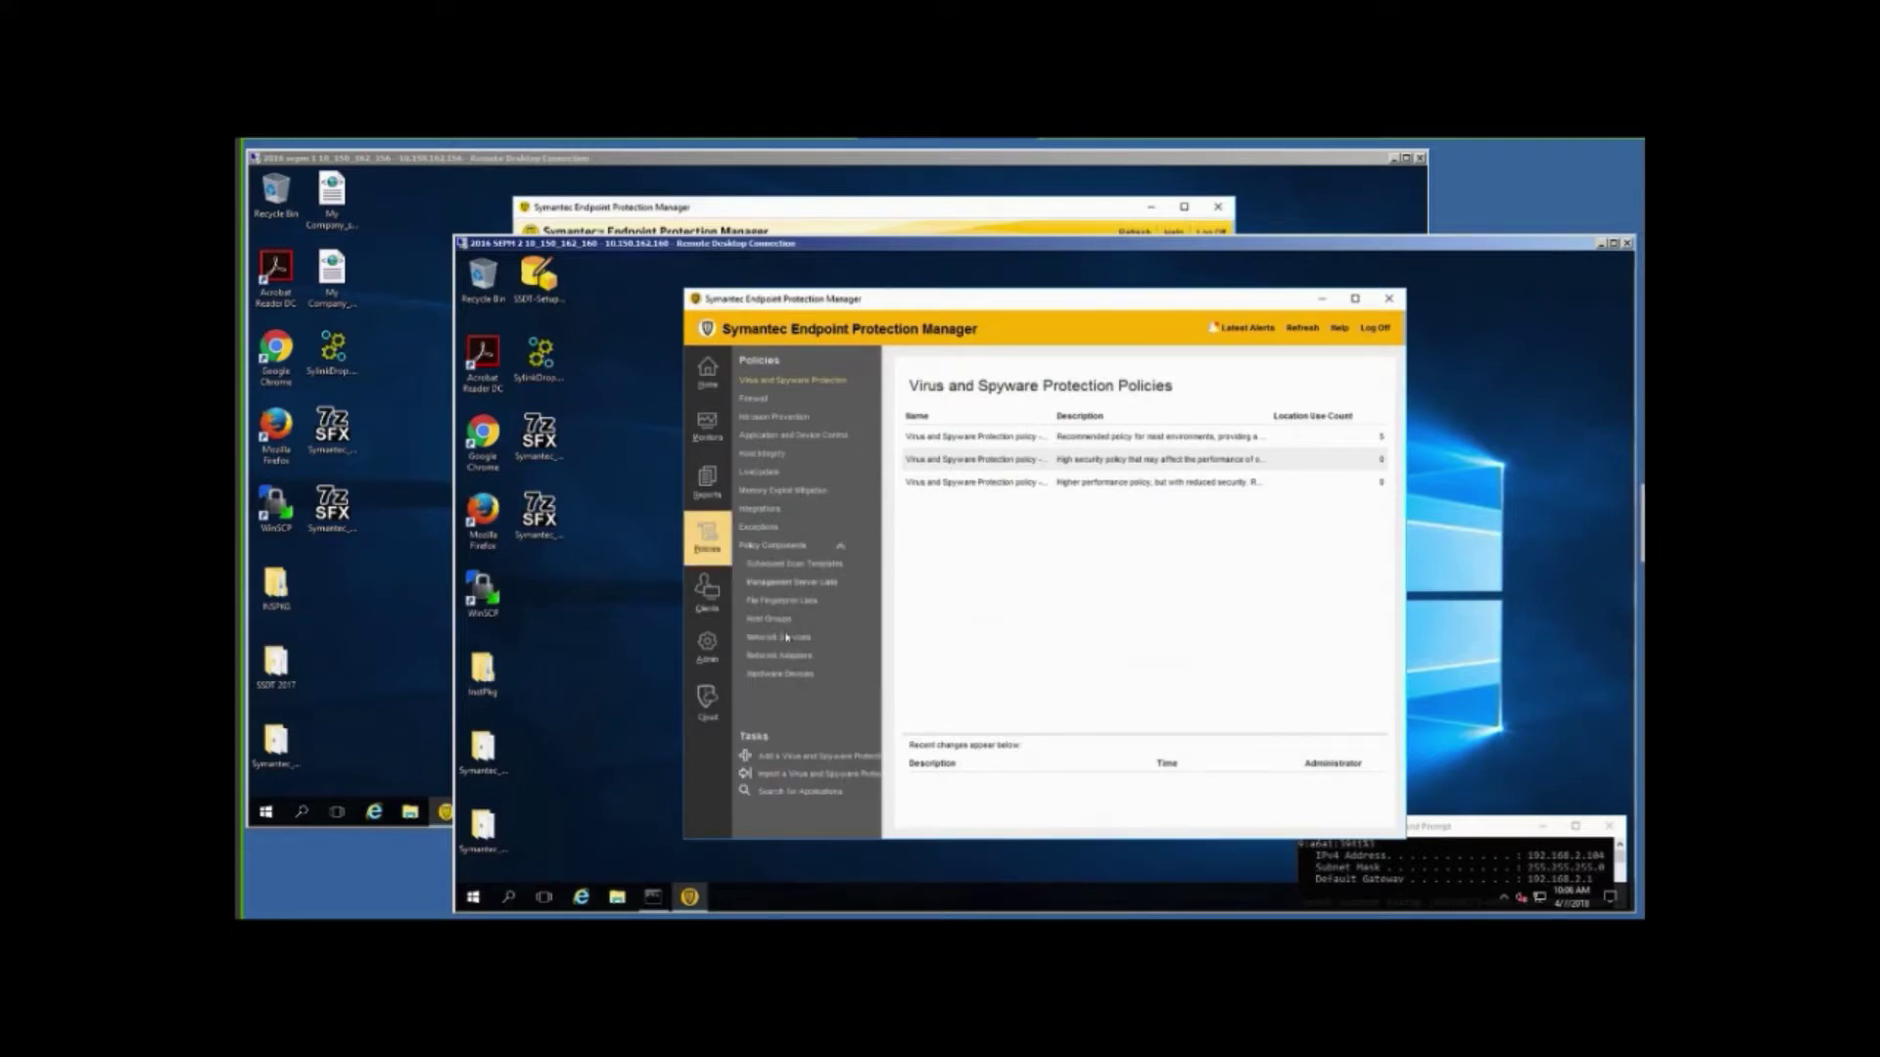
pyautogui.click(794, 584)
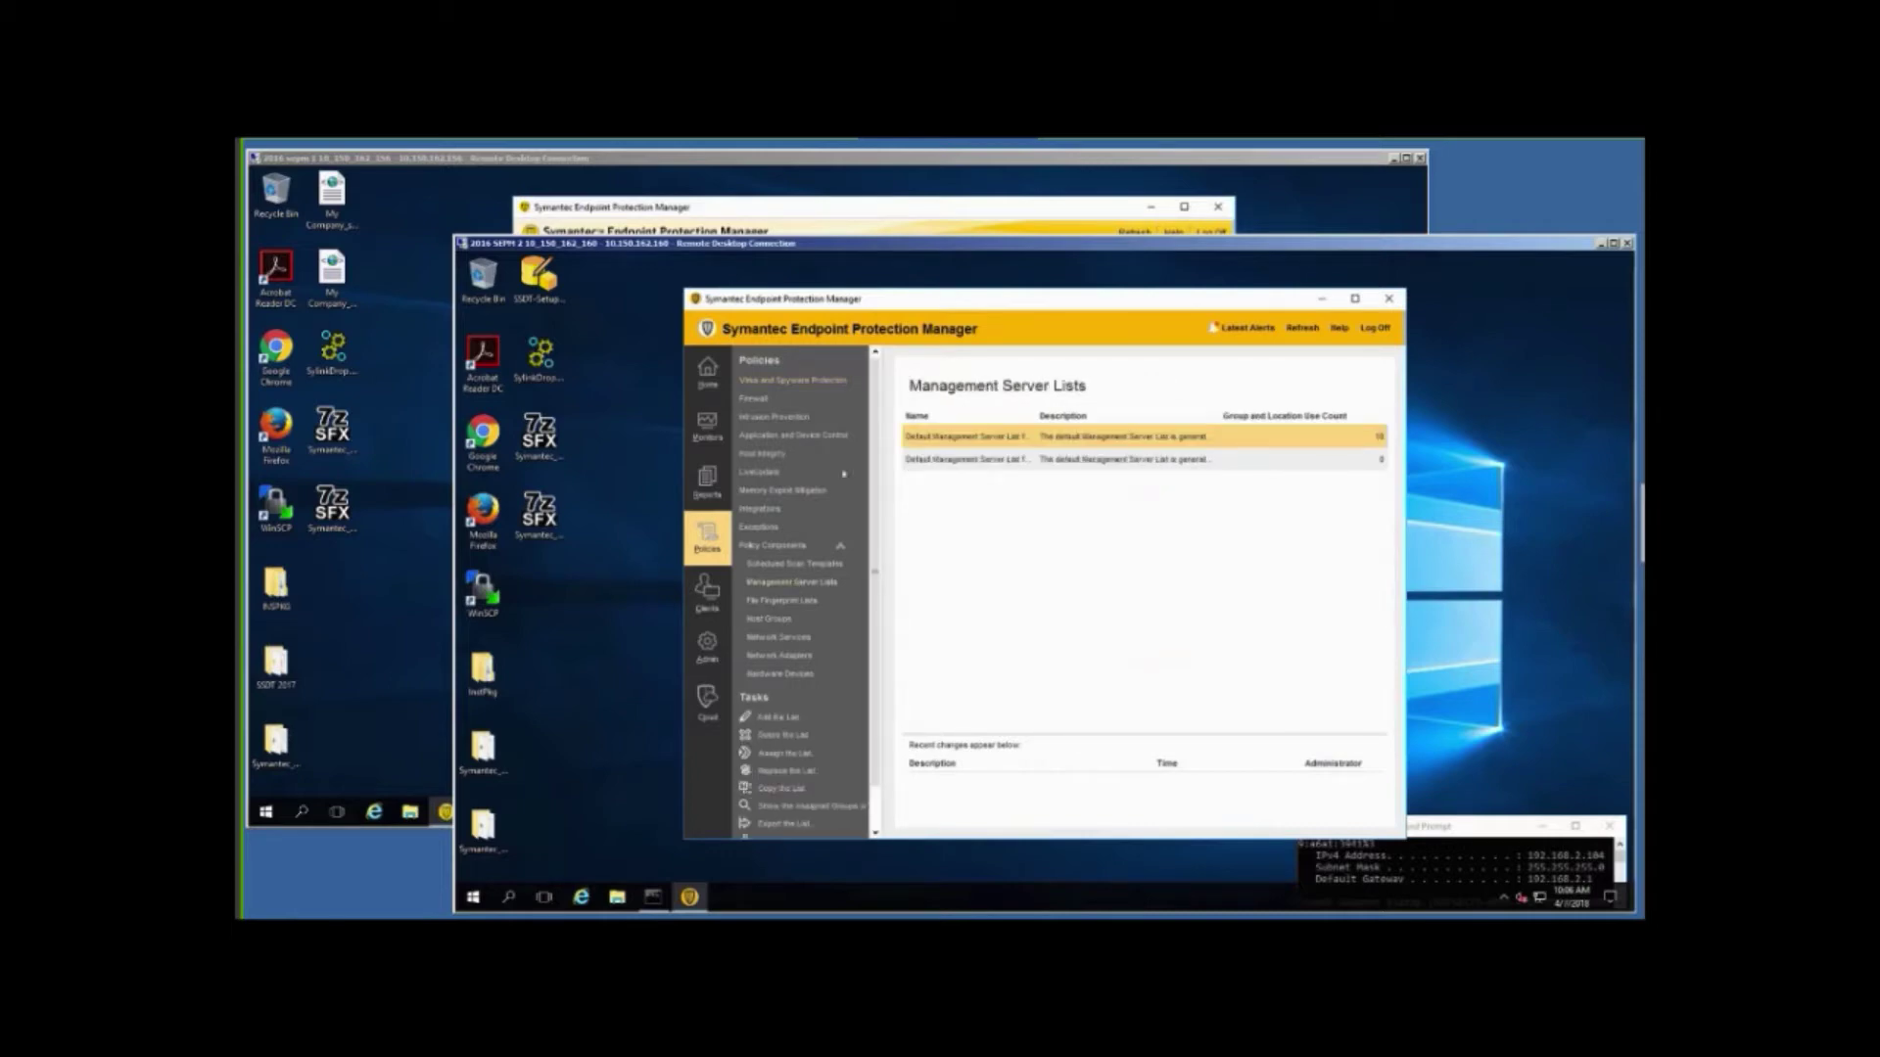
# Copy the first Default Management Server List, paste it as a new list, and select the copy.
pyautogui.rightClick(948, 437)
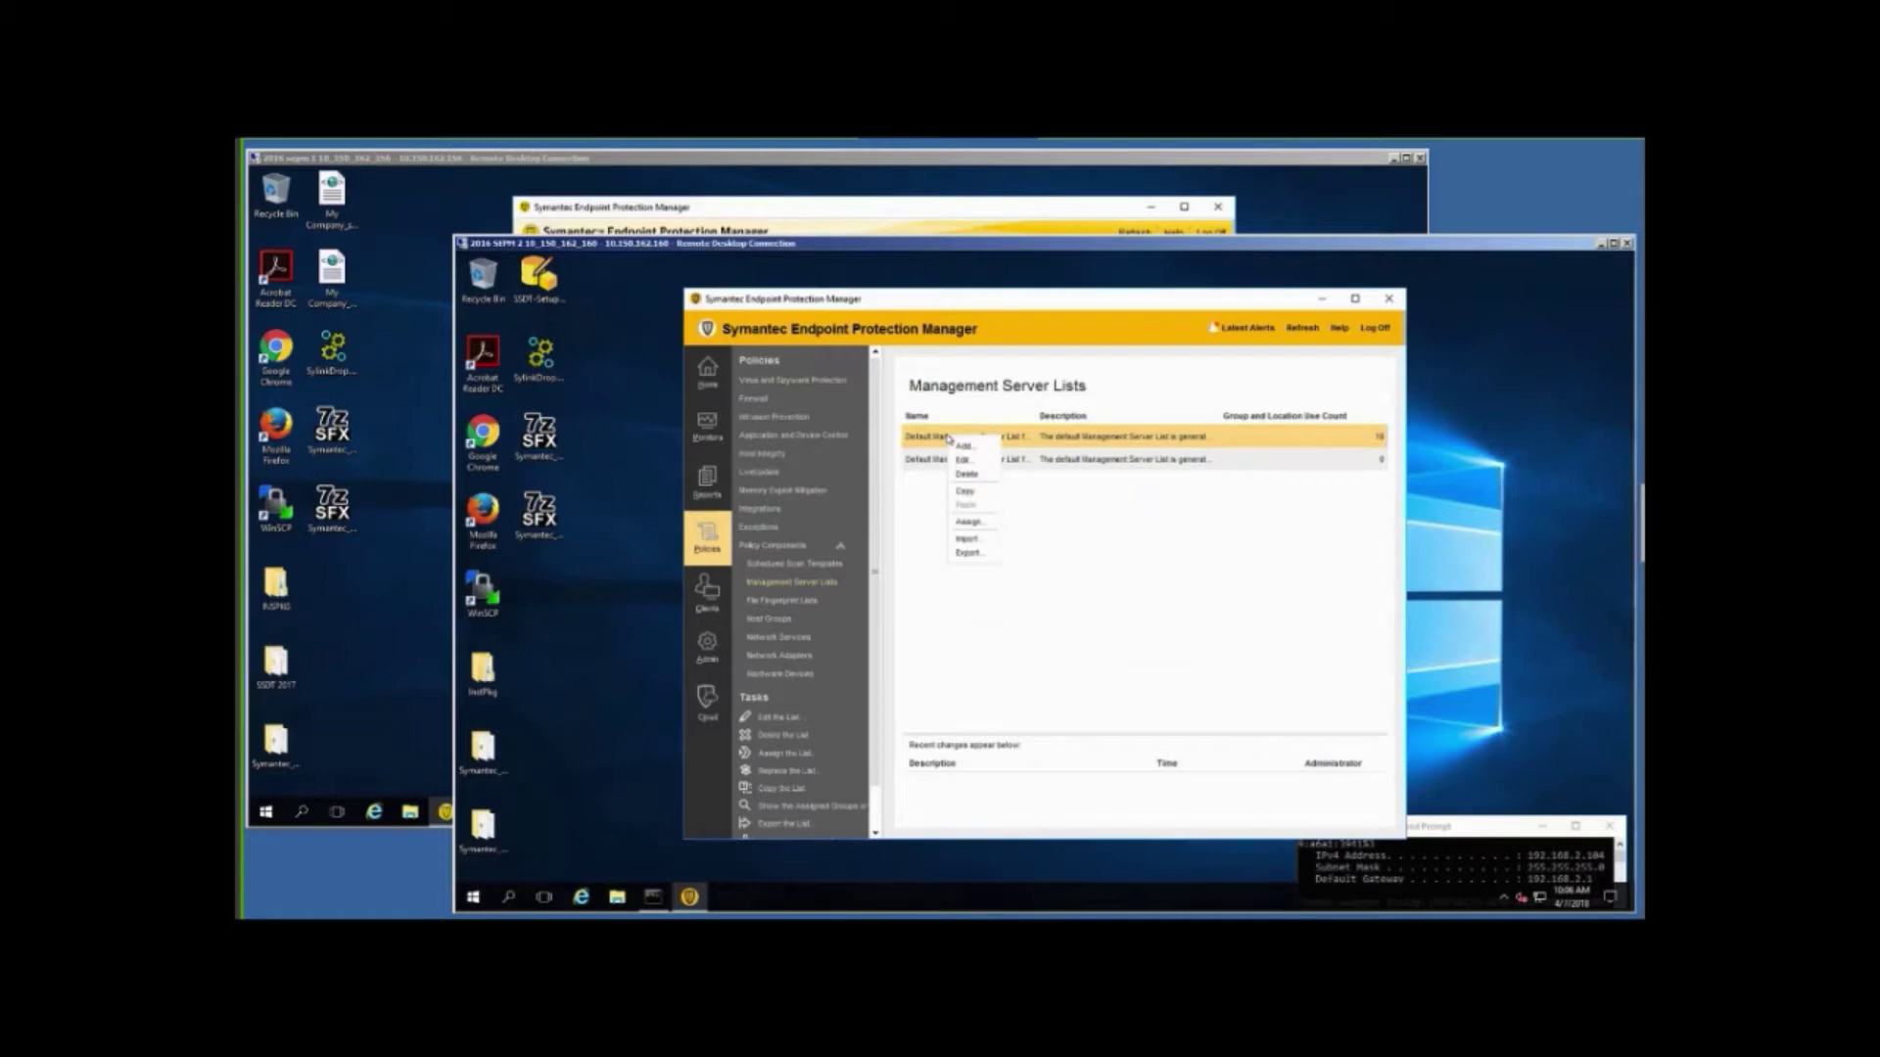
pyautogui.click(972, 493)
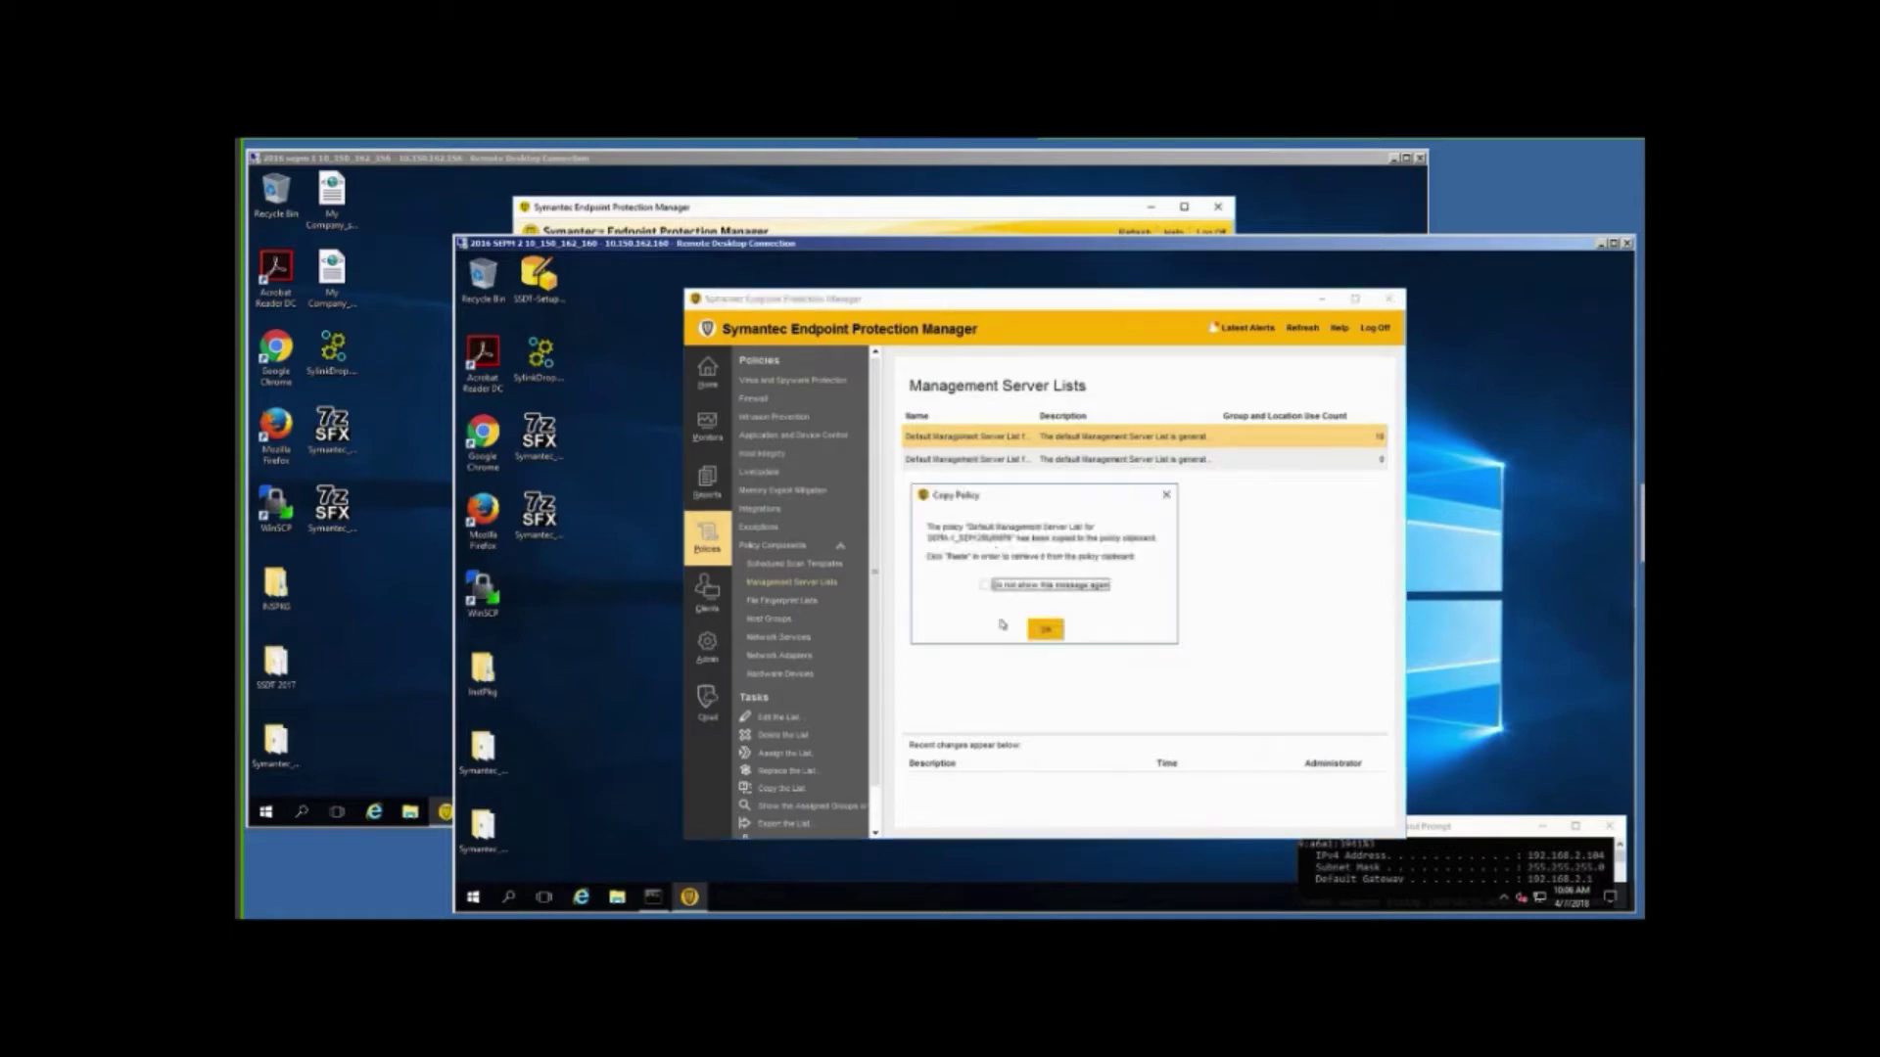
pyautogui.click(1046, 632)
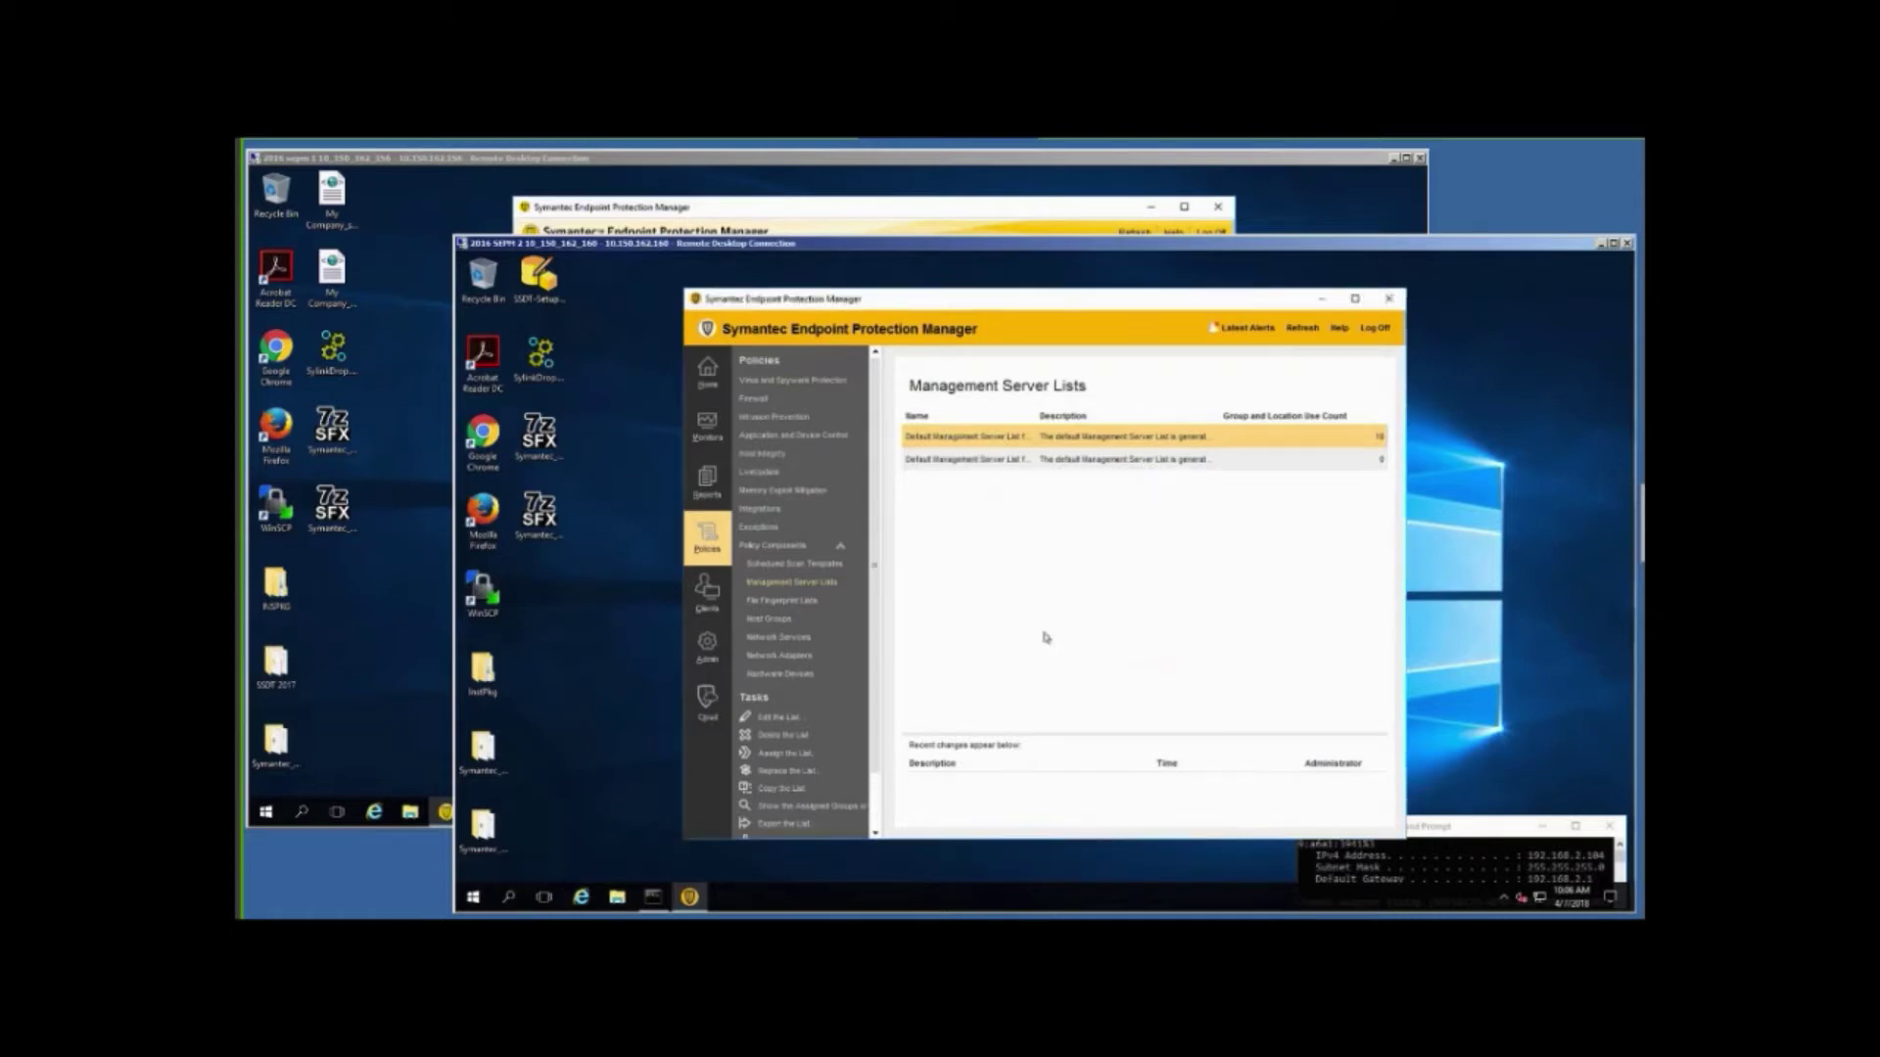
pyautogui.rightClick(982, 568)
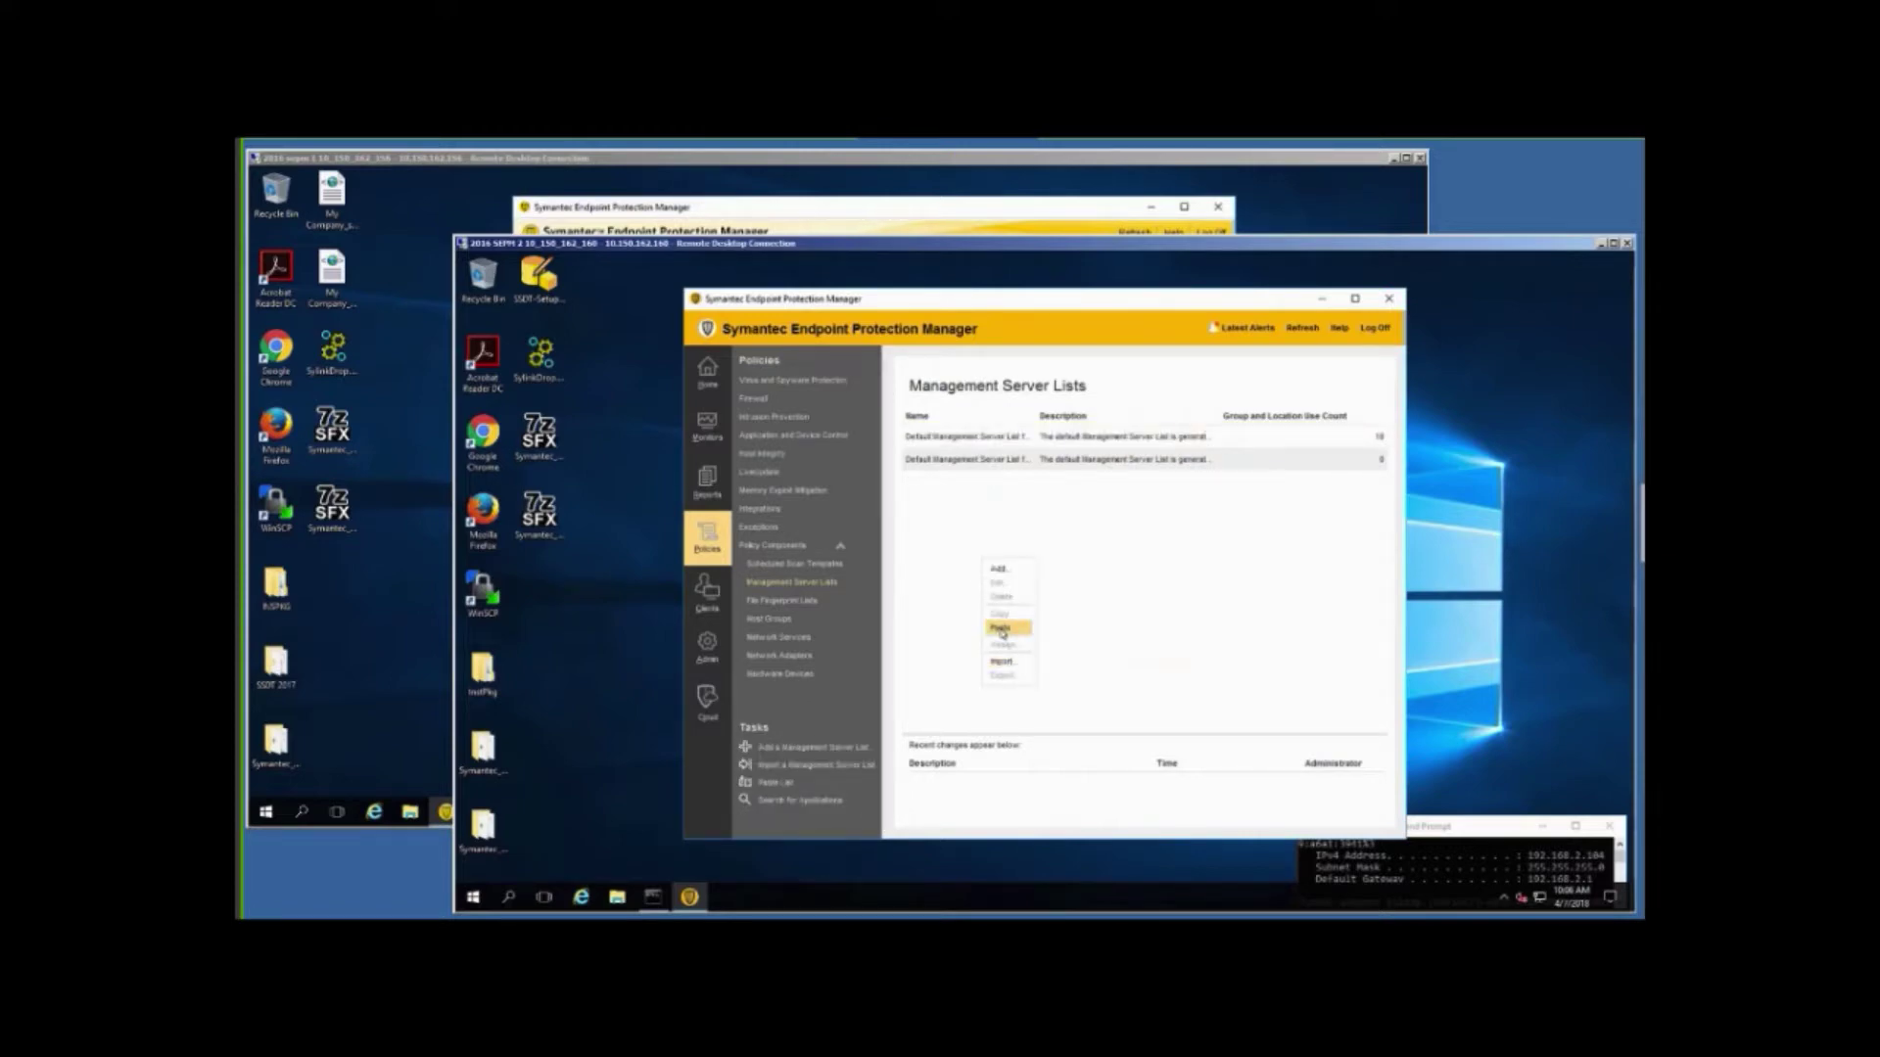
pyautogui.click(1001, 629)
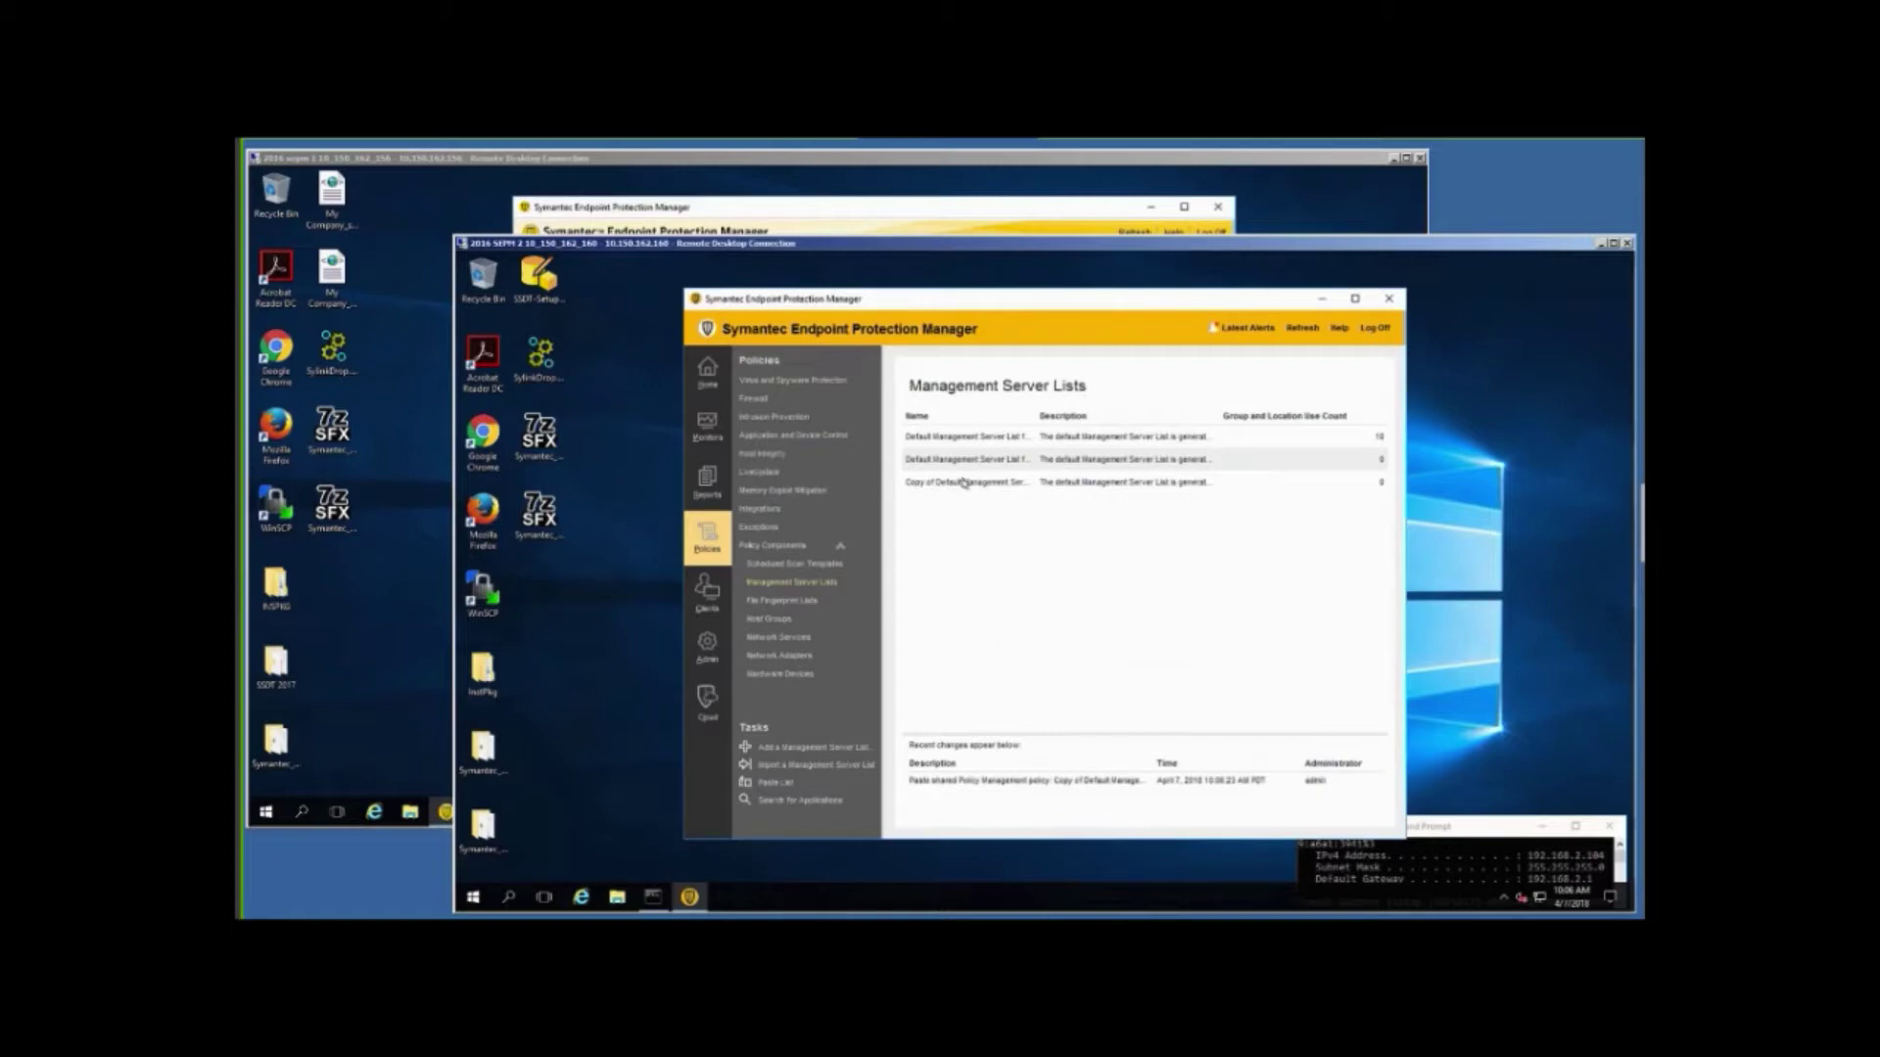
pyautogui.click(947, 485)
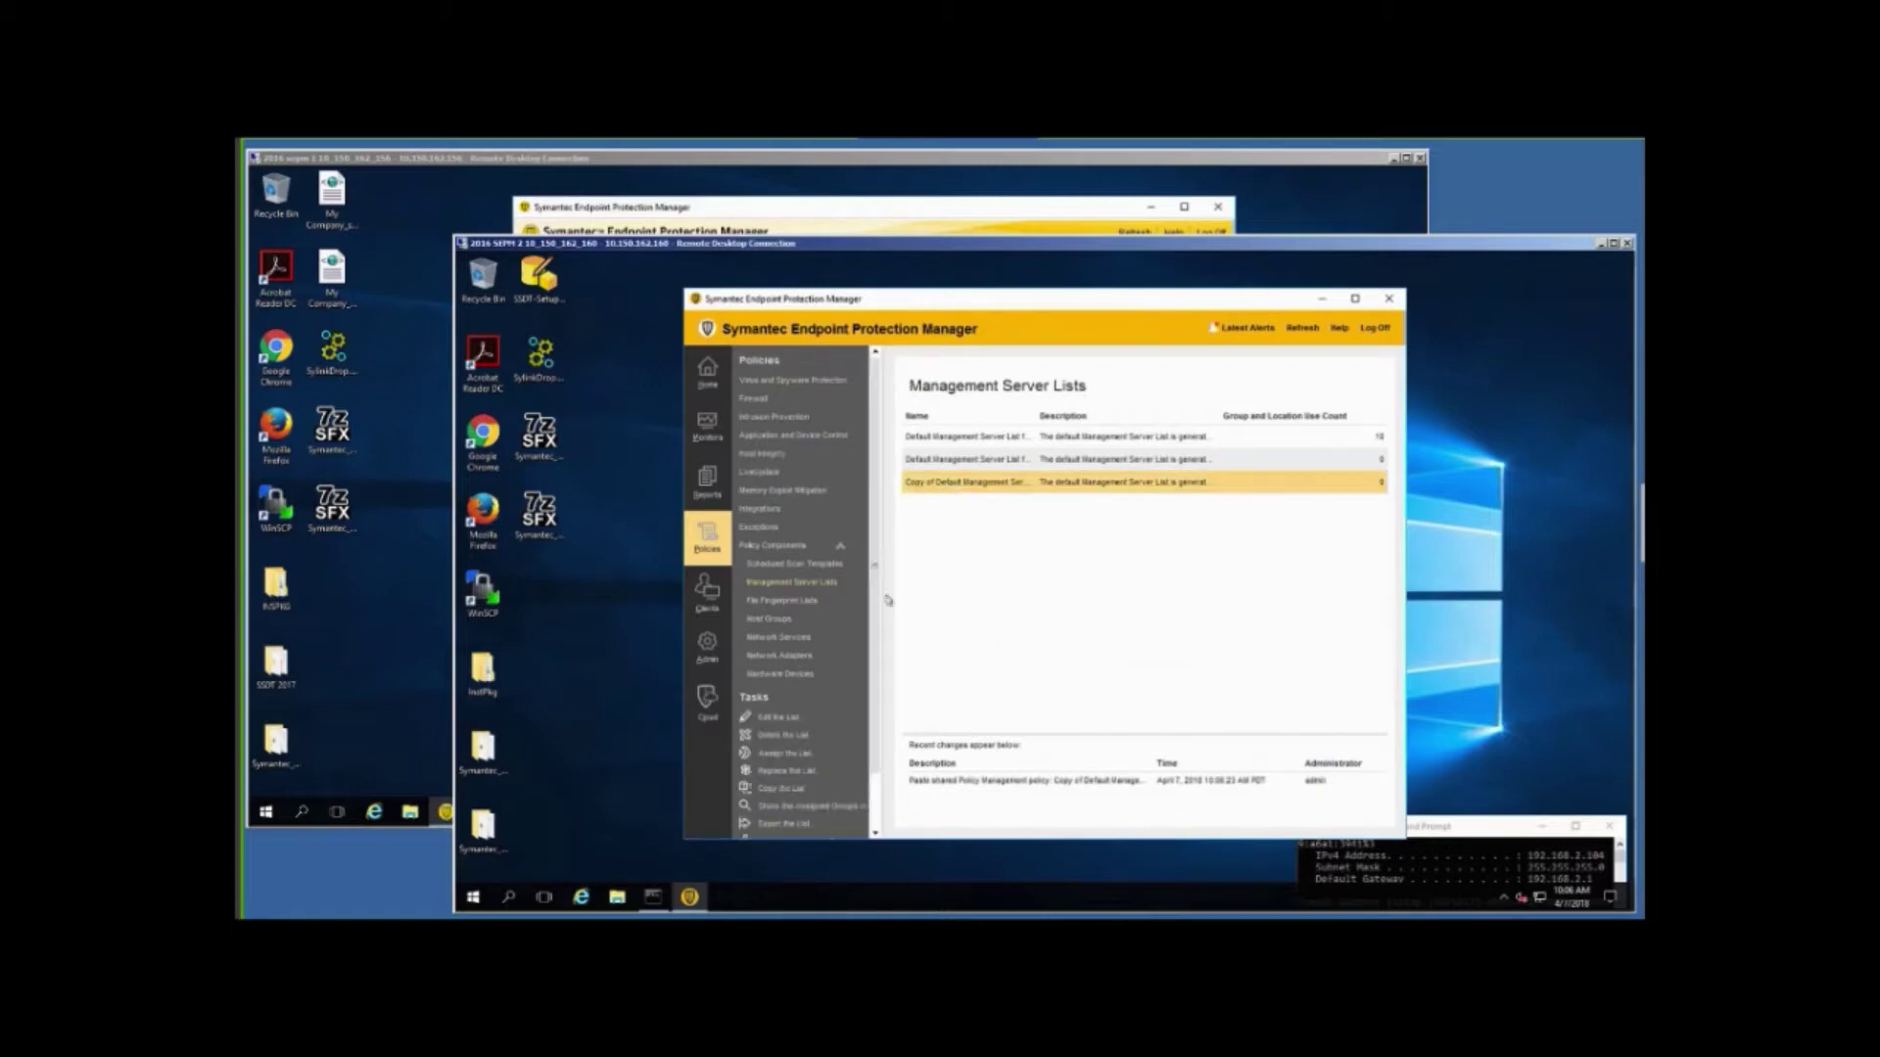
# Rename the copied list to 'Migration MSL for SEP14'.
pyautogui.click(790, 720)
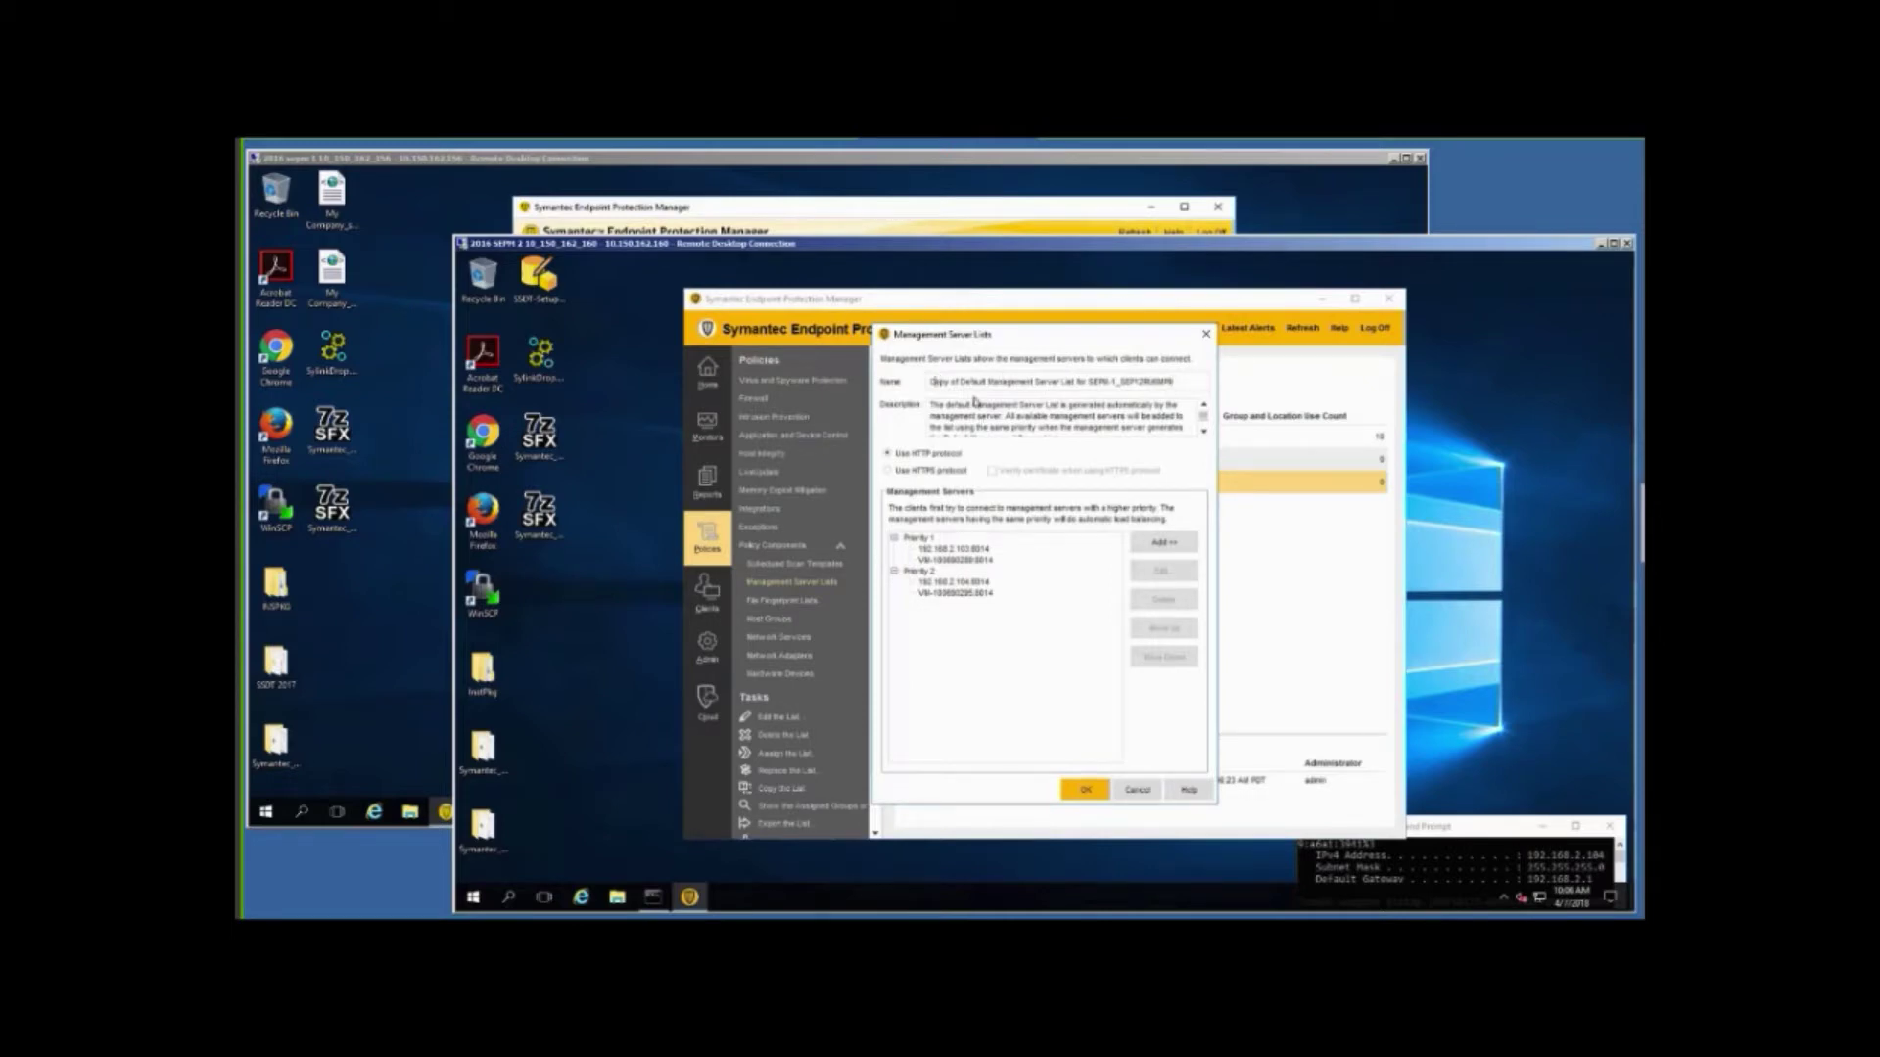
pyautogui.press('Delete')
pyautogui.press('Delete')
pyautogui.press('Delete')
pyautogui.press('Delete')
pyautogui.press('Delete')
pyautogui.press('Delete')
pyautogui.press('Delete')
pyautogui.press('Delete')
pyautogui.press('Delete')
pyautogui.press('Delete')
pyautogui.press('Delete')
pyautogui.press('Delete')
pyautogui.press('Delete')
pyautogui.press('Delete')
pyautogui.press('Delete')
pyautogui.press('Delete')
pyautogui.press('Delete')
pyautogui.press('Delete')
pyautogui.press('Delete')
pyautogui.press('Delete')
pyautogui.press('Delete')
pyautogui.press('Delete')
pyautogui.press('Delete')
pyautogui.press('Delete')
pyautogui.press('Delete')
pyautogui.press('Delete')
pyautogui.press('Delete')
pyautogui.press('Delete')
pyautogui.press('Delete')
pyautogui.press('Delete')
pyautogui.press('Delete')
pyautogui.press('Delete')
pyautogui.press('Delete')
pyautogui.press('Delete')
pyautogui.press('Delete')
pyautogui.press('Delete')
pyautogui.press('Delete')
pyautogui.press('Delete')
pyautogui.press('Delete')
pyautogui.press('Delete')
pyautogui.press('Delete')
pyautogui.press('Delete')
pyautogui.press('Delete')
pyautogui.press('Delete')
pyautogui.press('Delete')
pyautogui.press('Delete')
pyautogui.press('Delete')
pyautogui.press('Delete')
pyautogui.press('Delete')
pyautogui.press('Delete')
pyautogui.press('Delete')
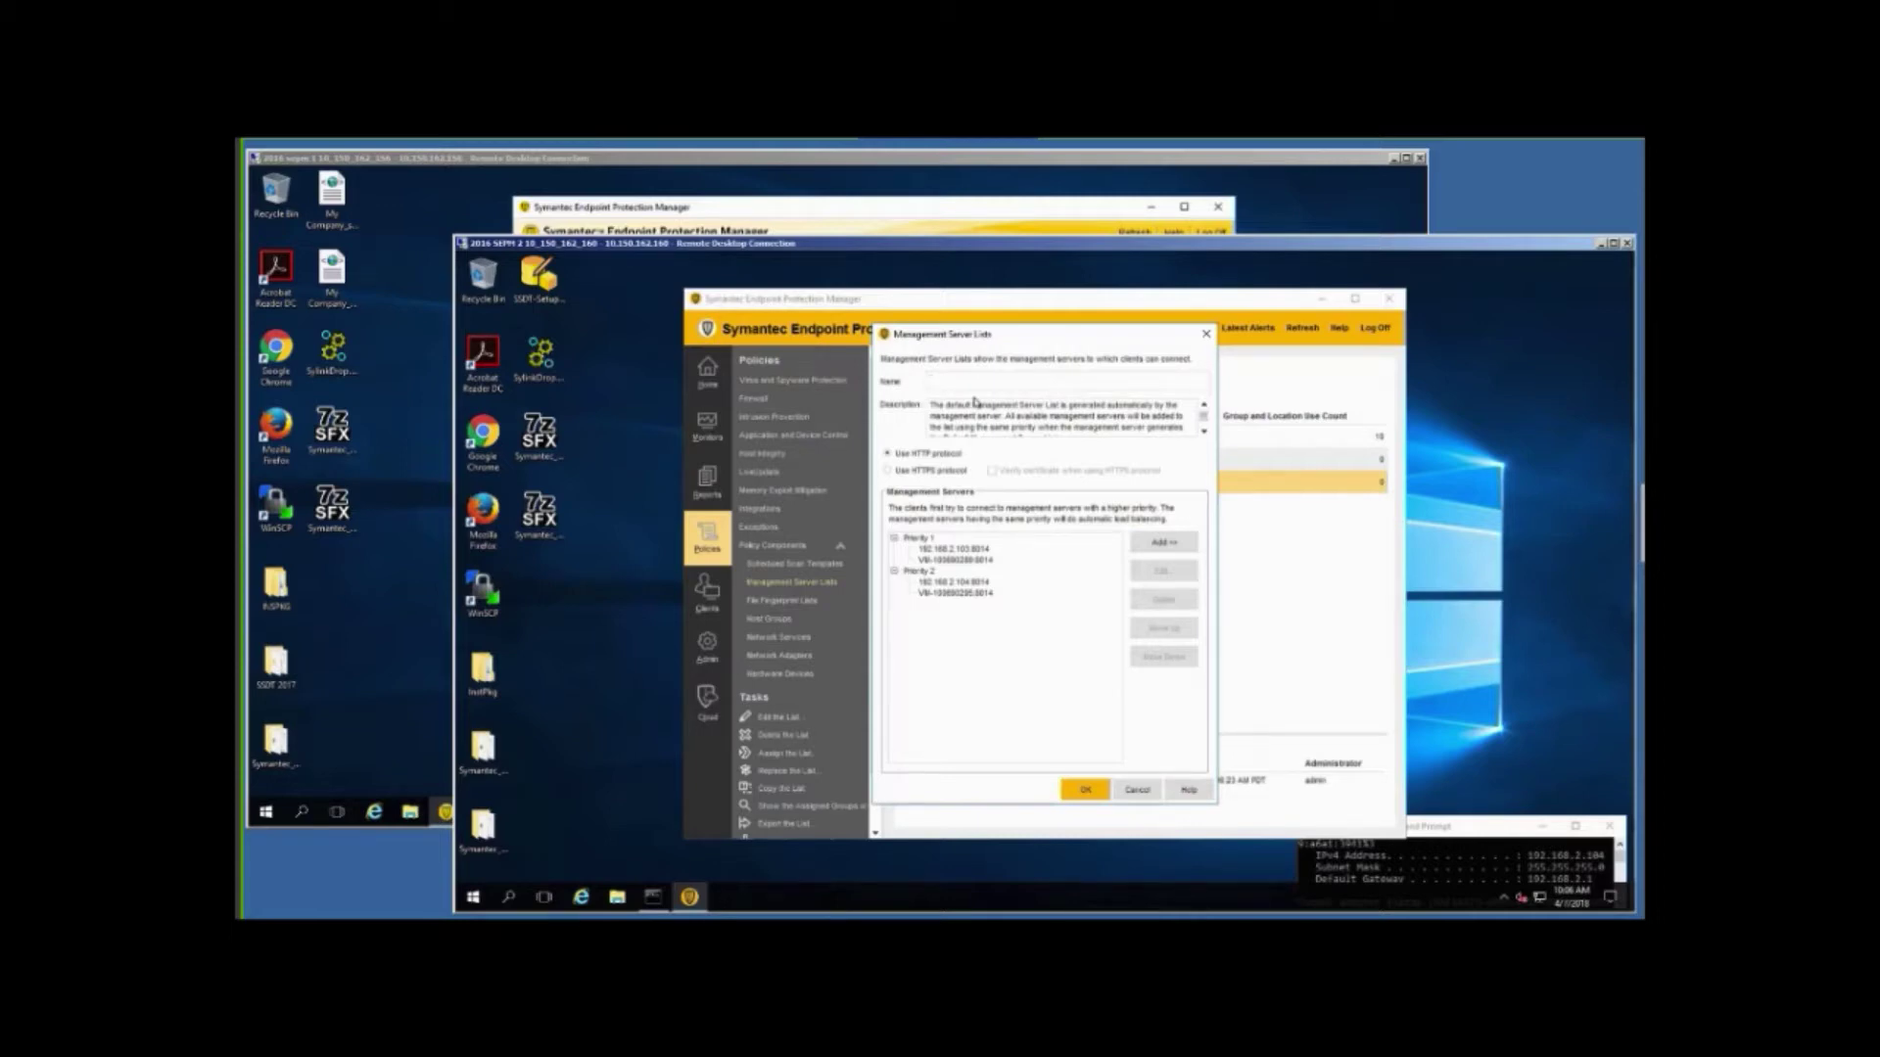
pyautogui.write('S')
pyautogui.write('ighe')
pyautogui.write('tion MSL')
pyautogui.write(' for 50')
pyautogui.write('P14')
# Delete both Priority 1 servers, 192.168.2.103:8014 and the VM server.
pyautogui.click(962, 551)
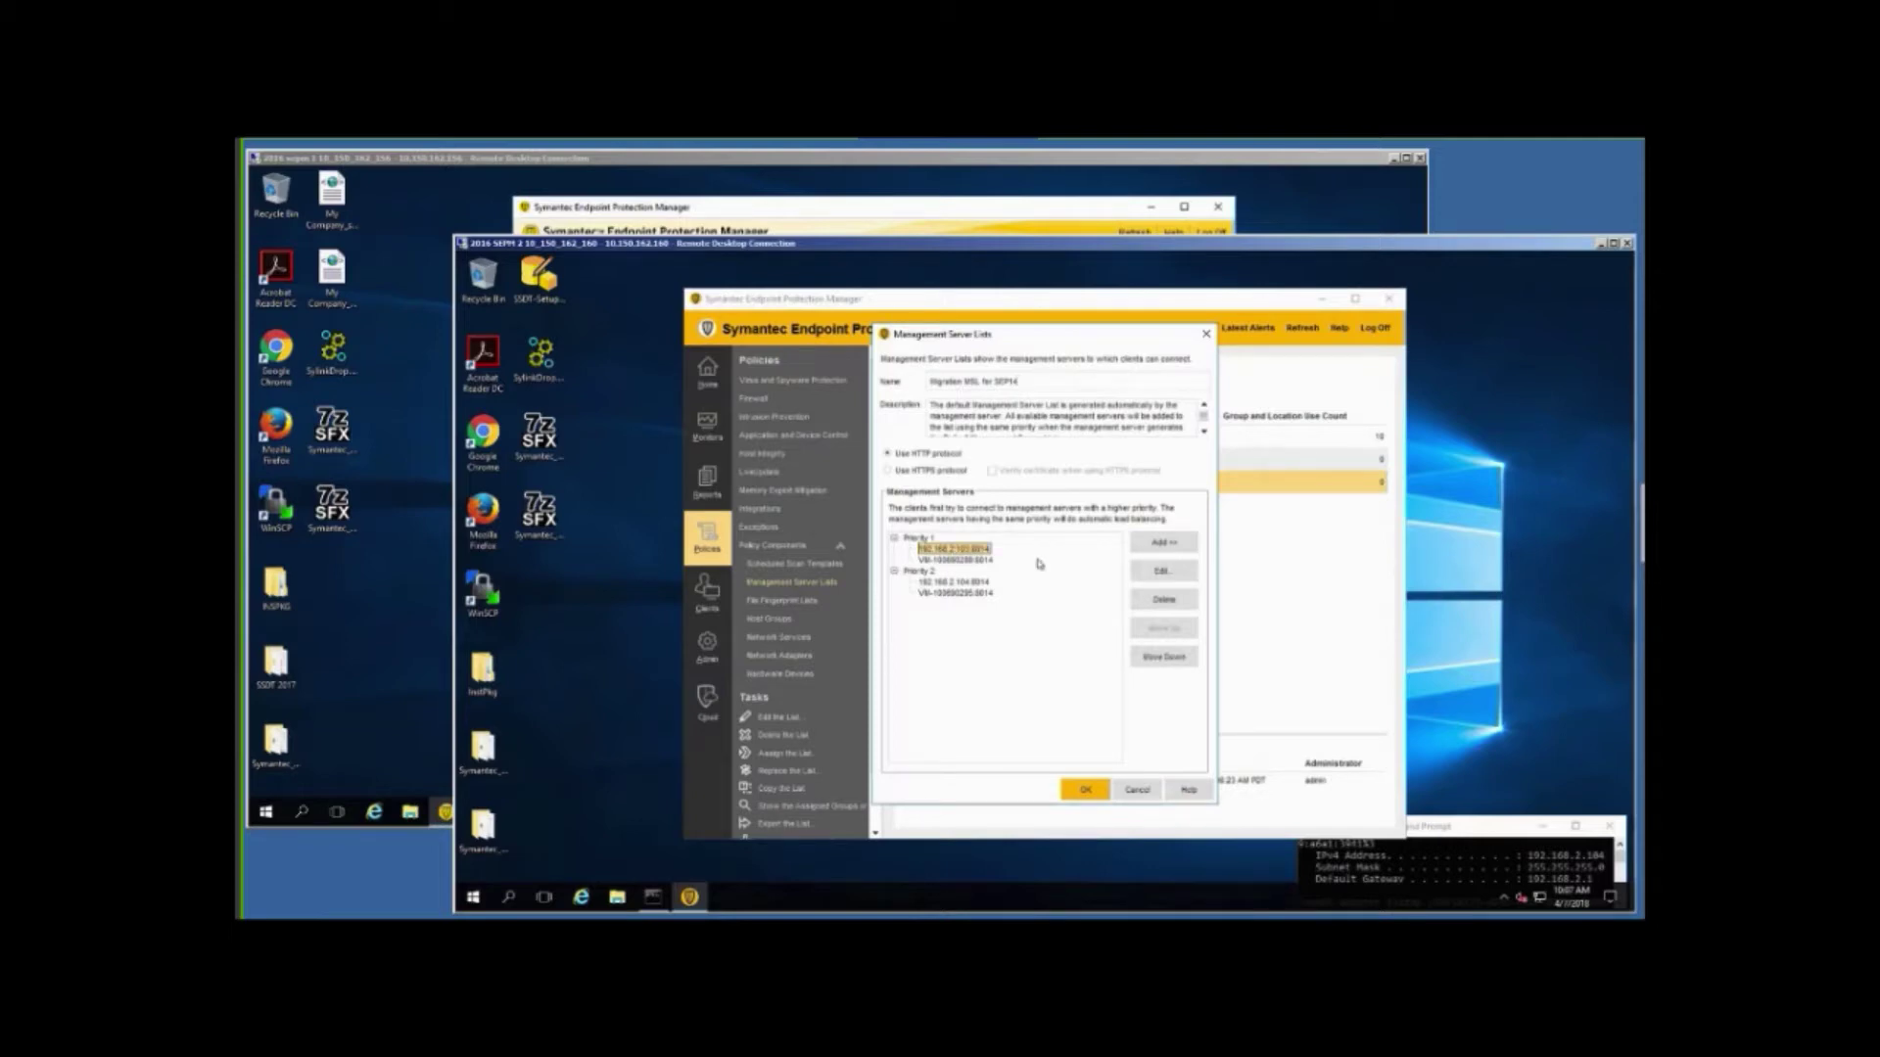
pyautogui.click(1141, 607)
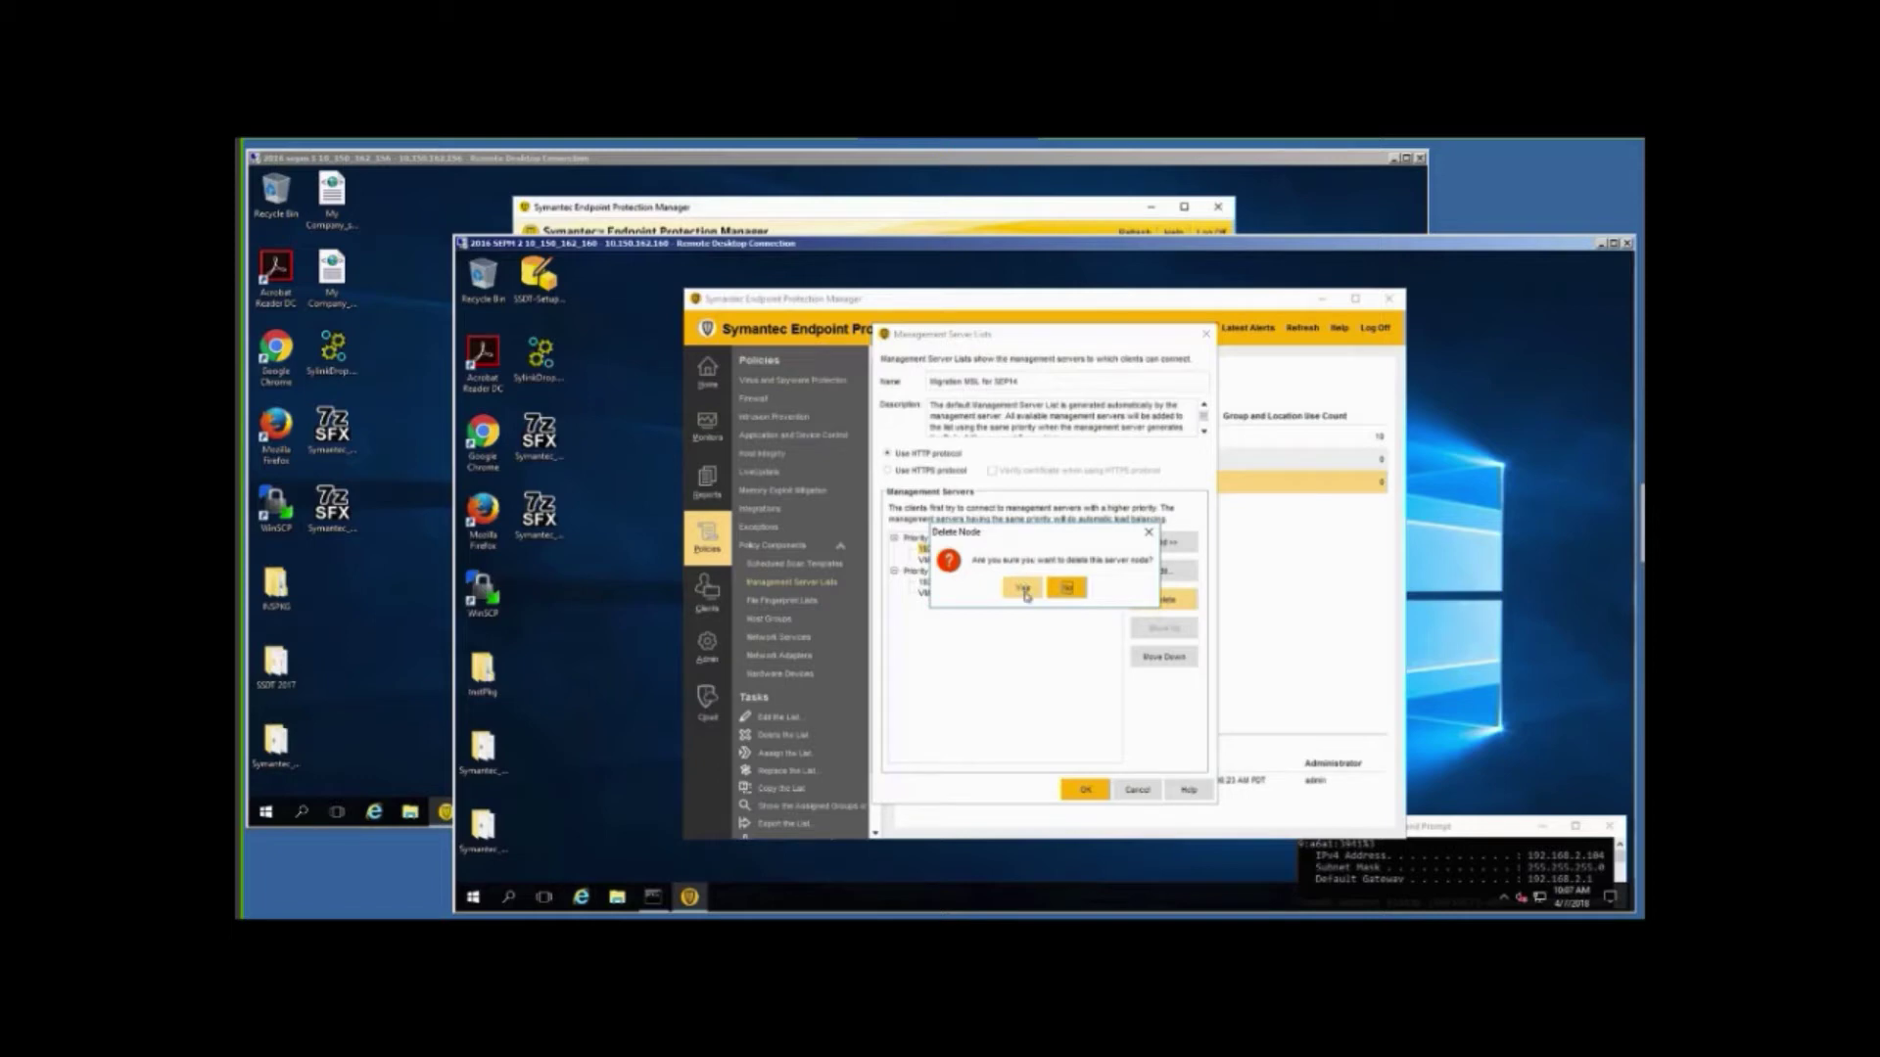
pyautogui.click(1024, 589)
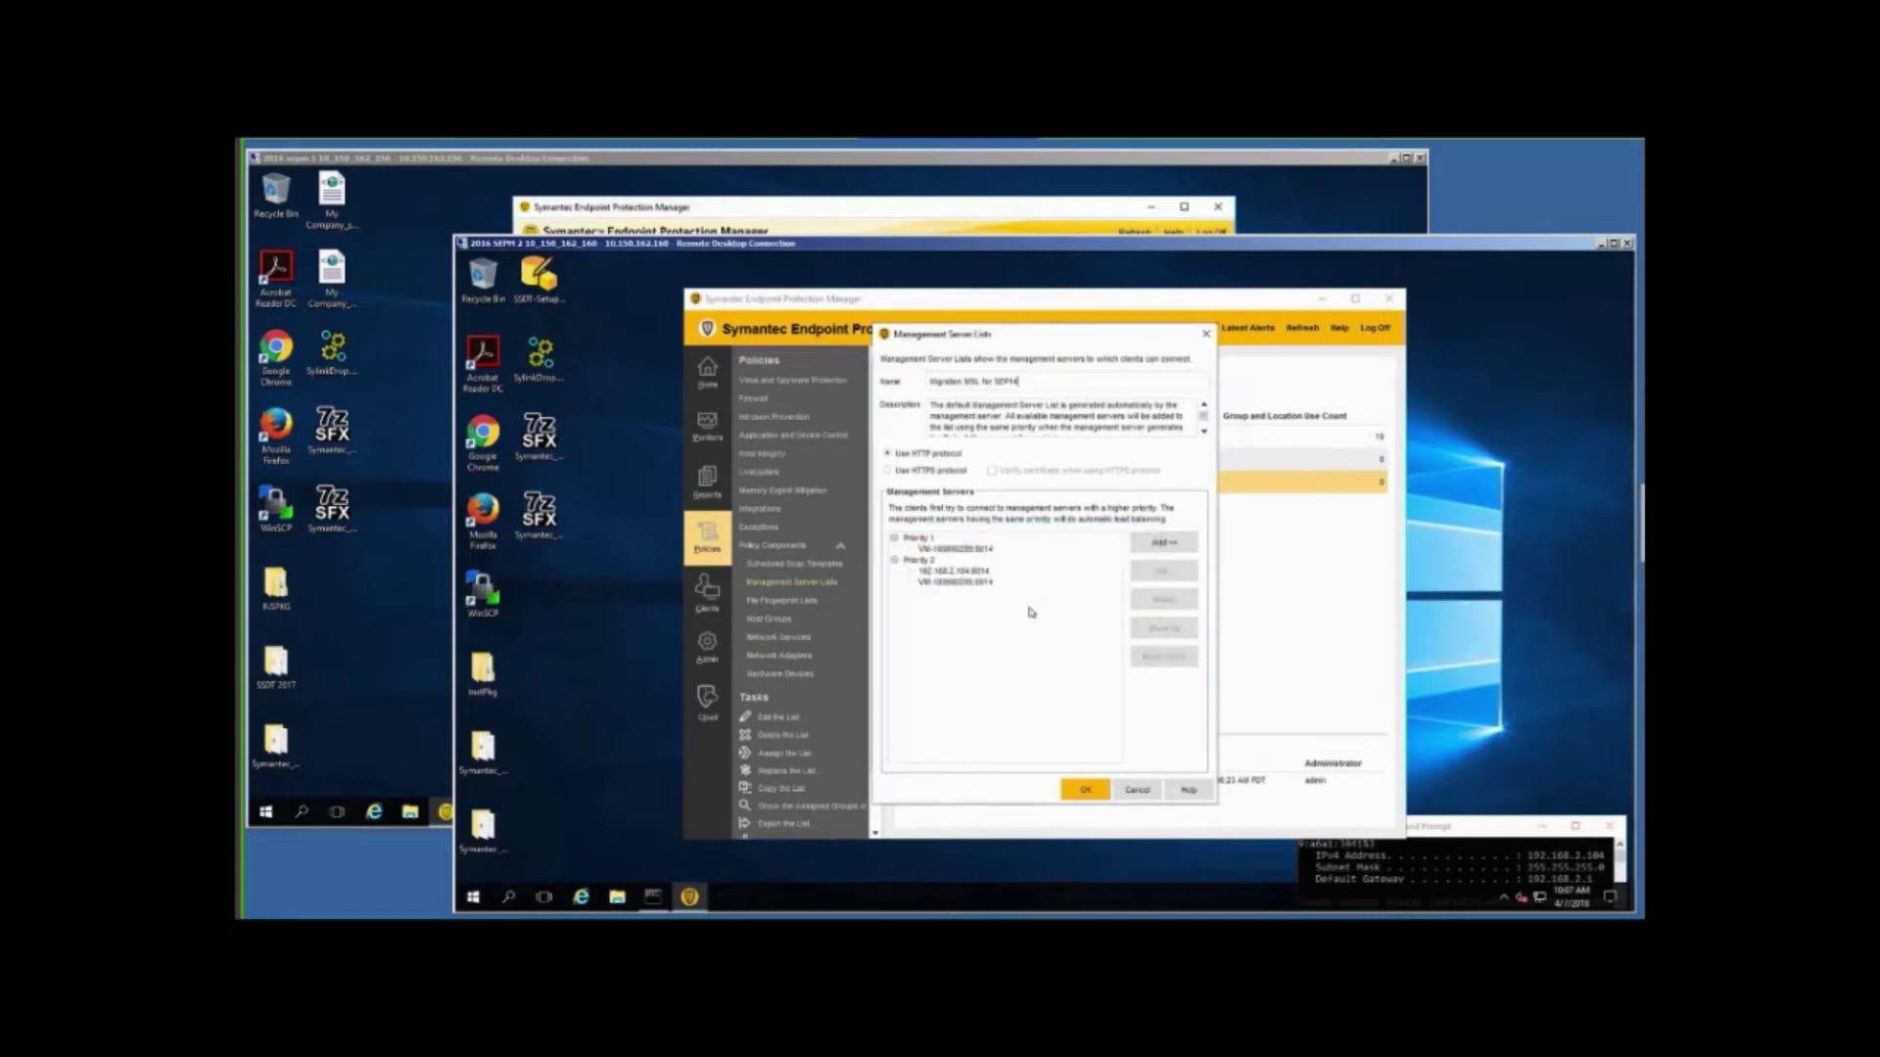
pyautogui.click(956, 550)
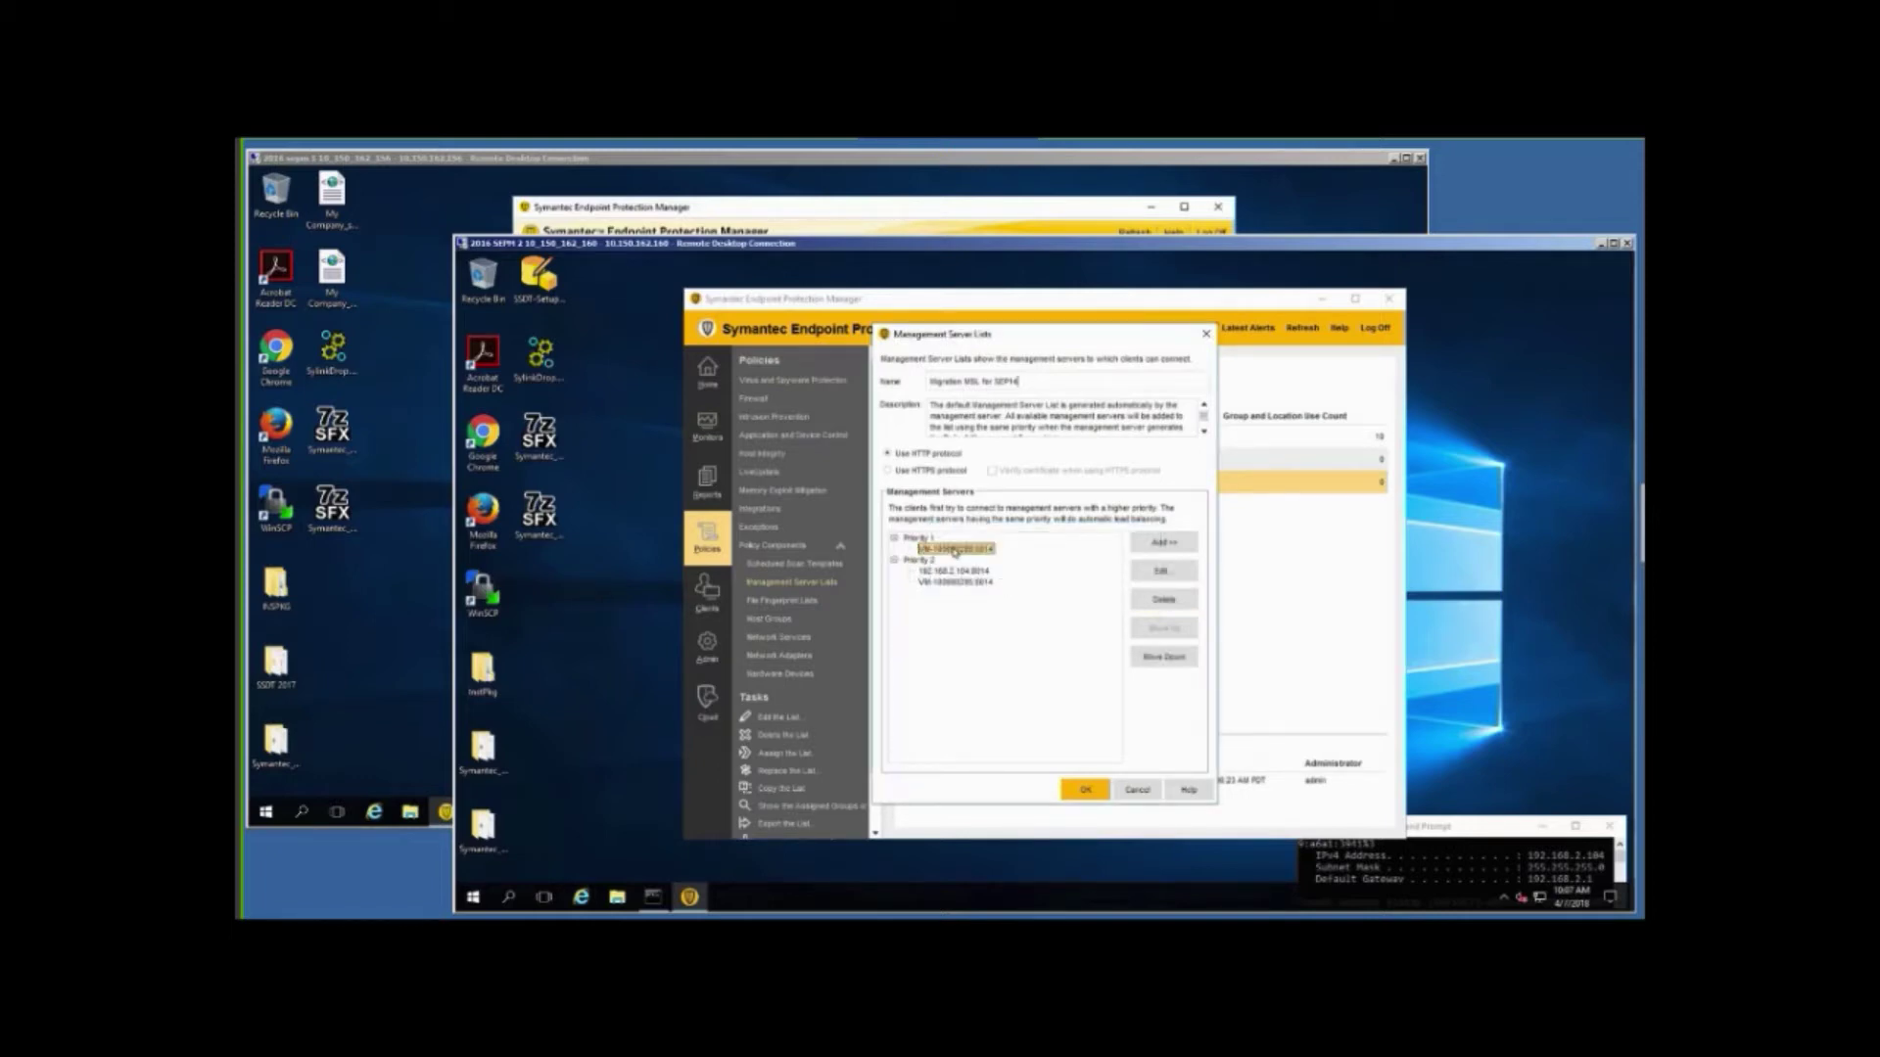
pyautogui.click(1166, 599)
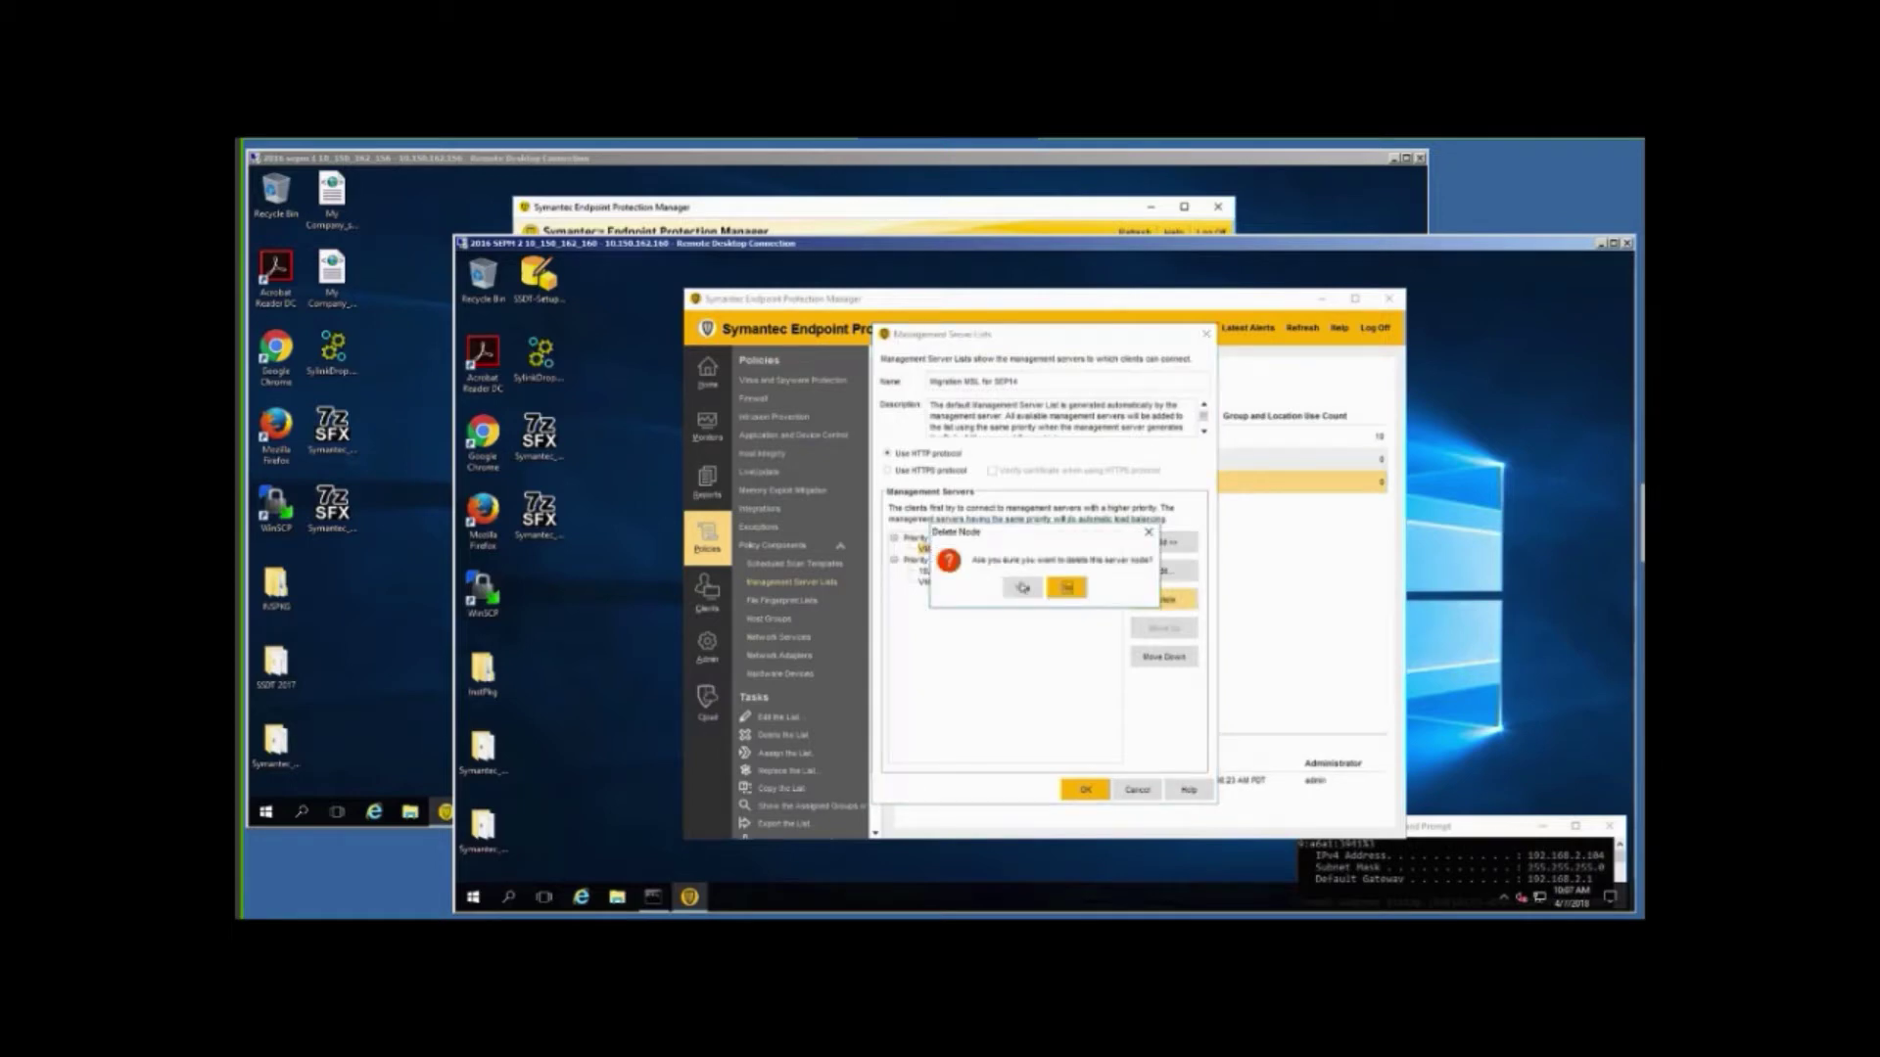
pyautogui.click(1023, 589)
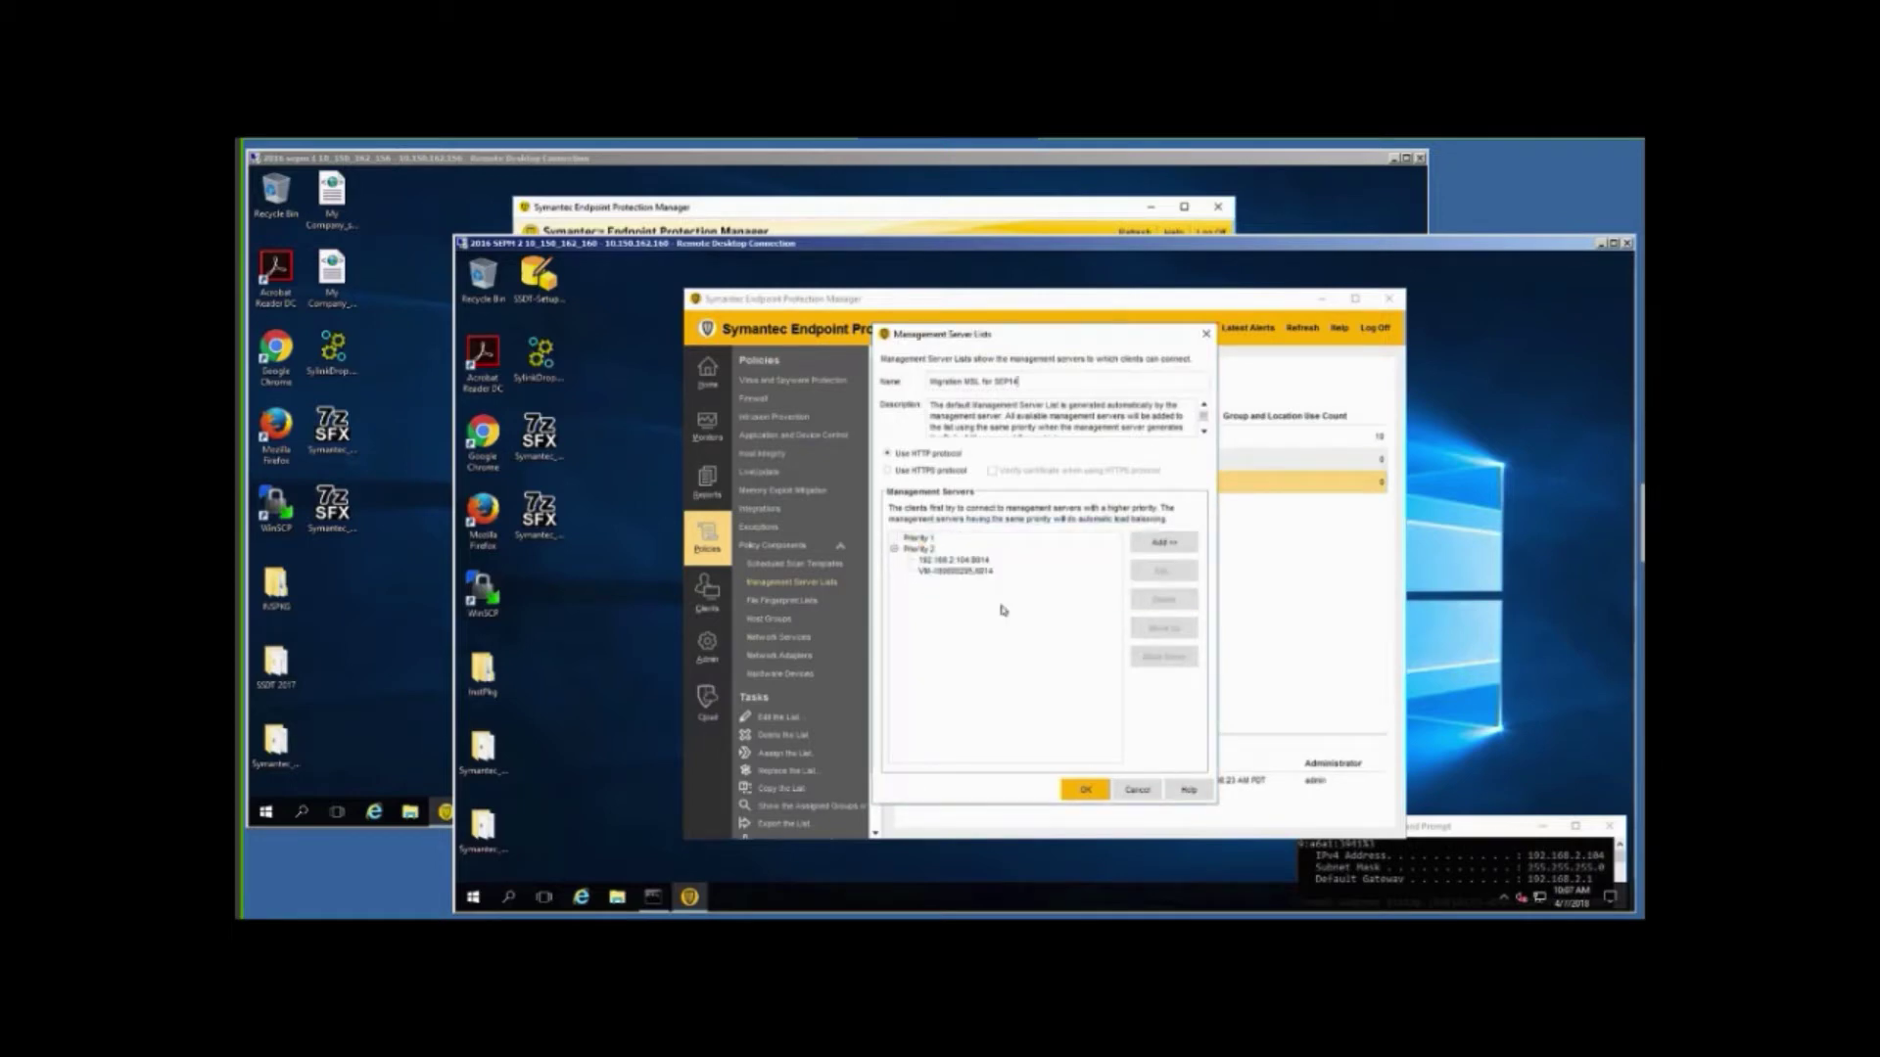
# Move 192.168.2.104:8014 and VM-100690295:8014 up to Priority 1 and save the list.
pyautogui.click(957, 560)
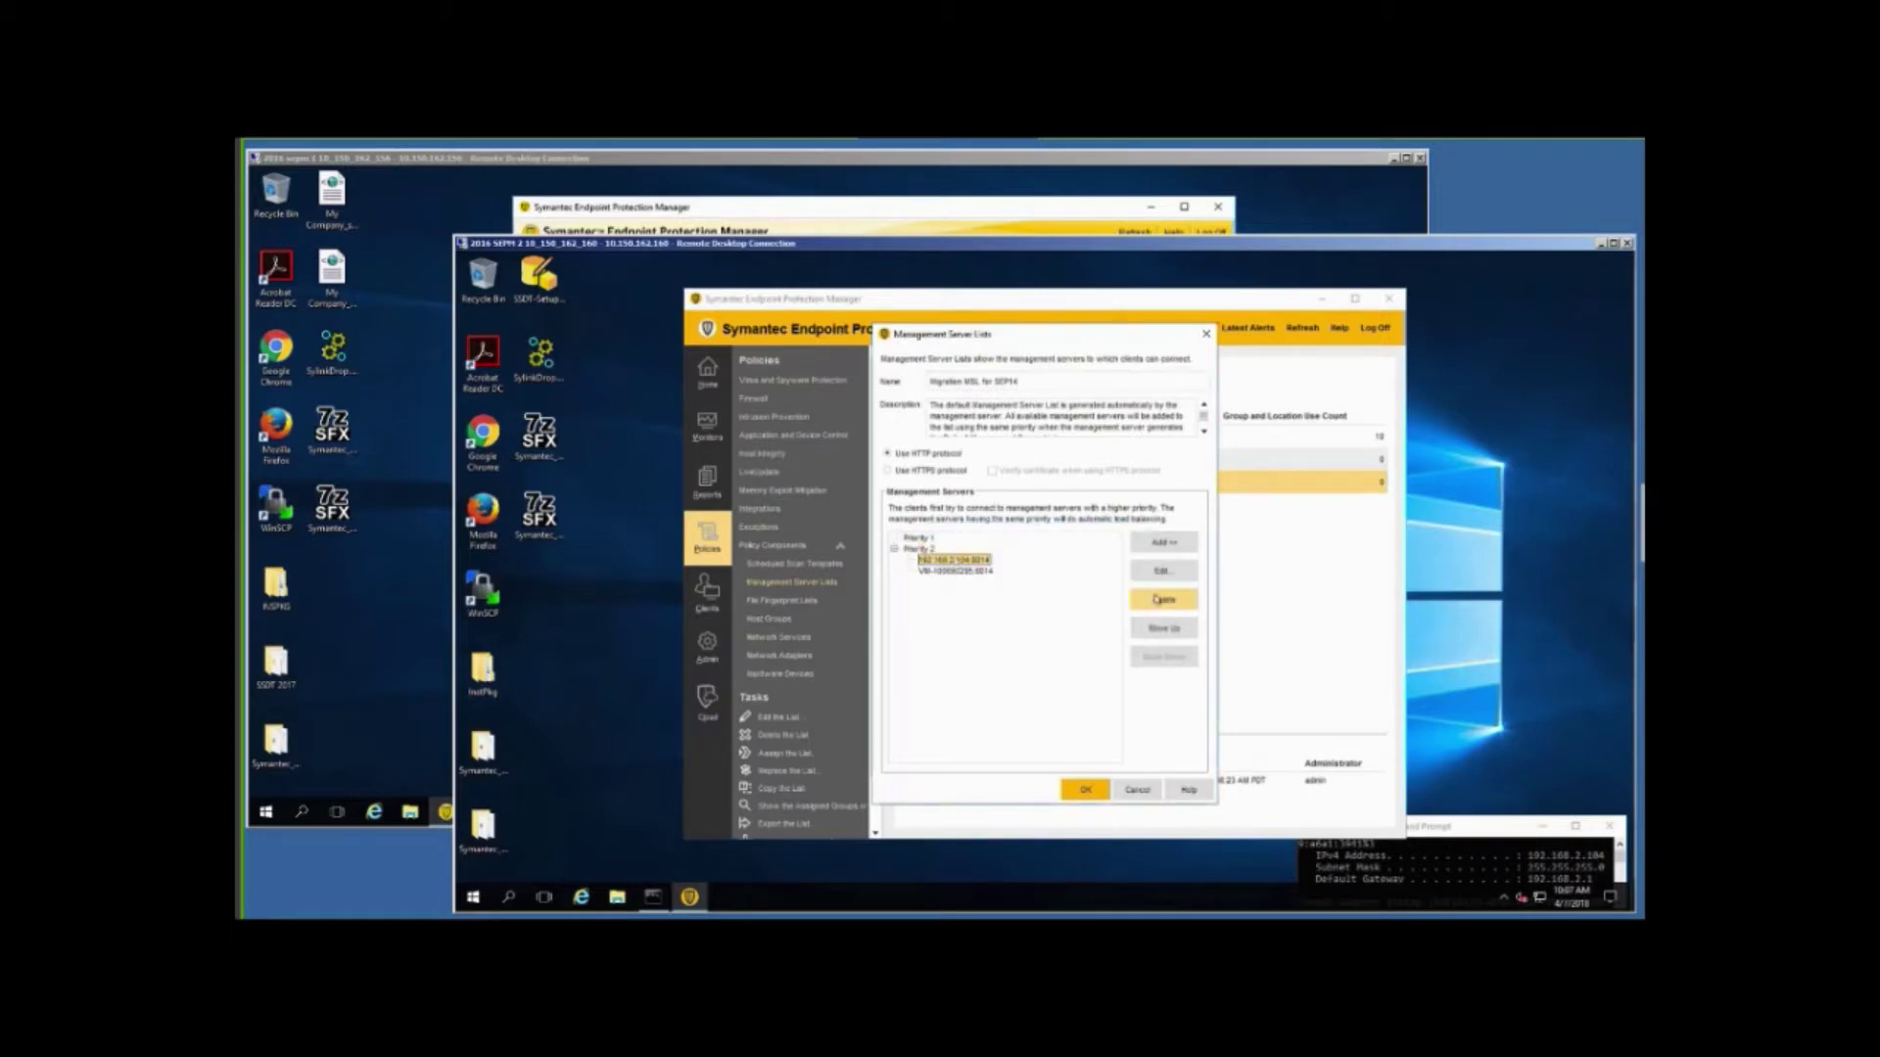
pyautogui.click(1154, 628)
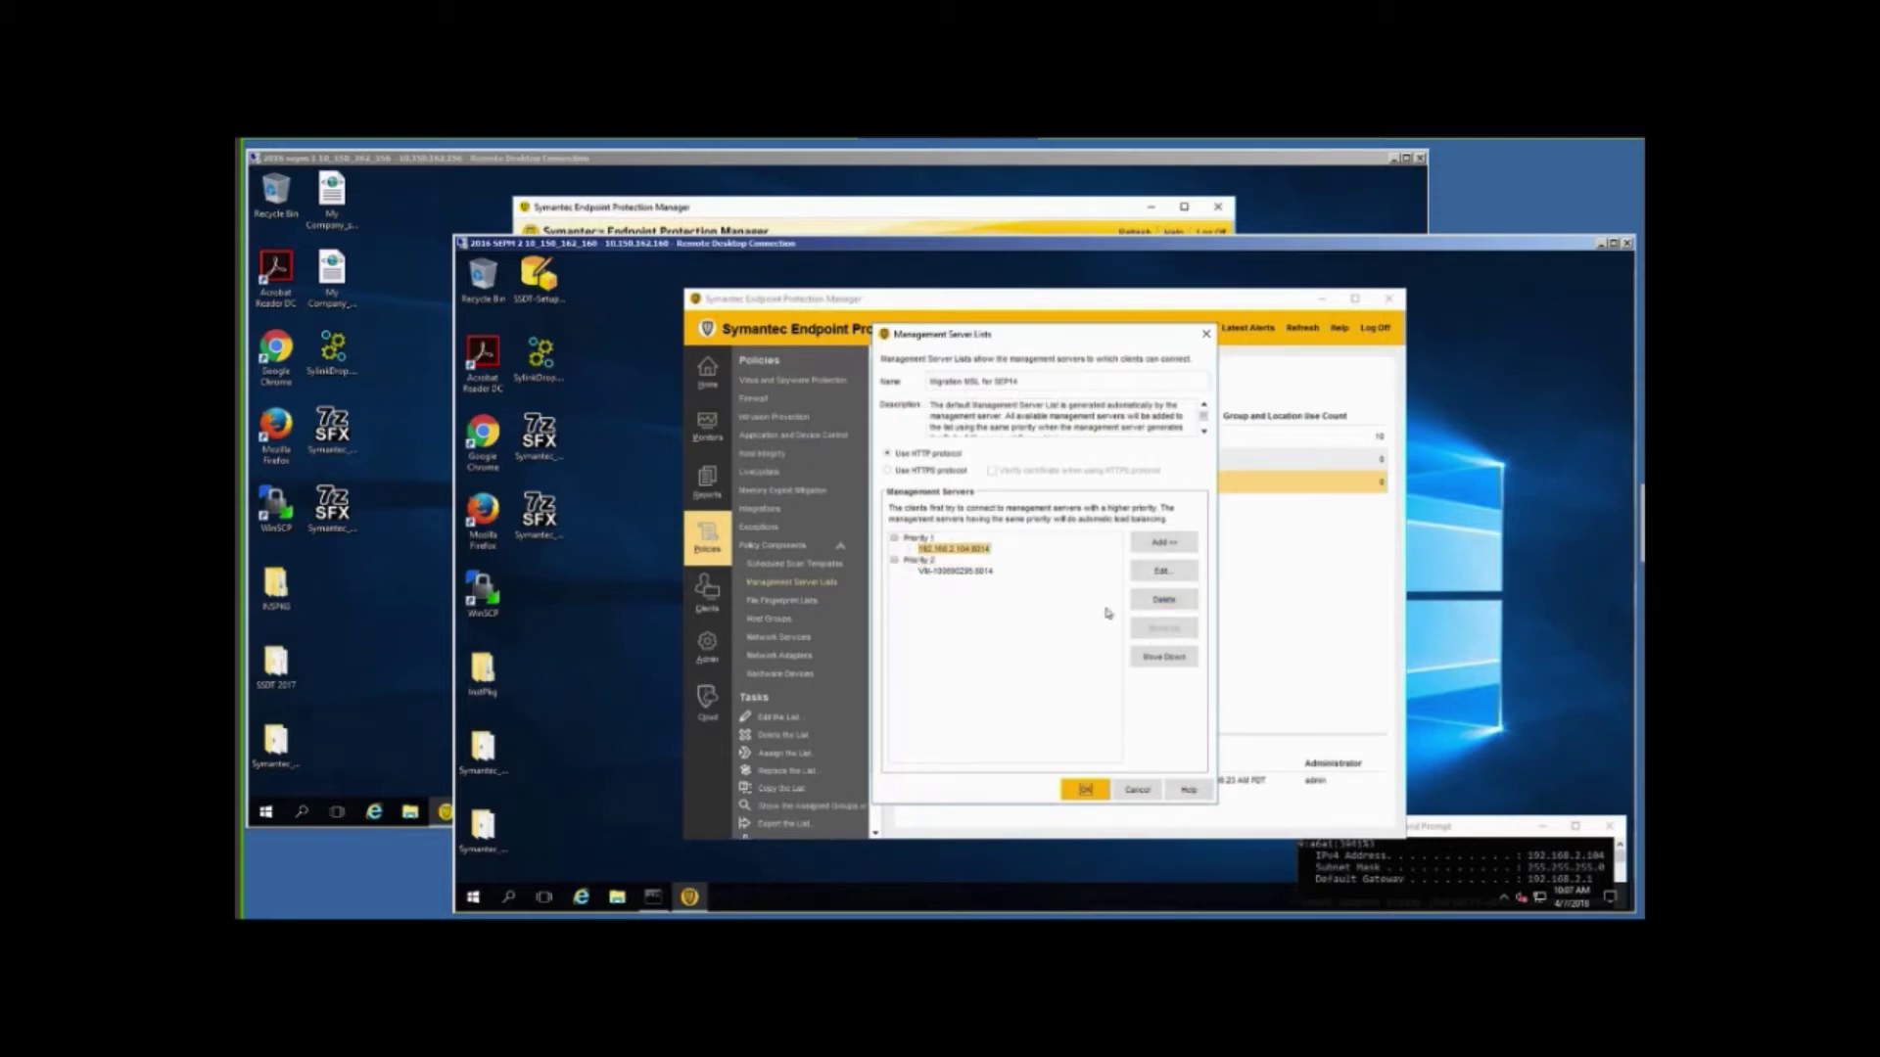
pyautogui.click(988, 576)
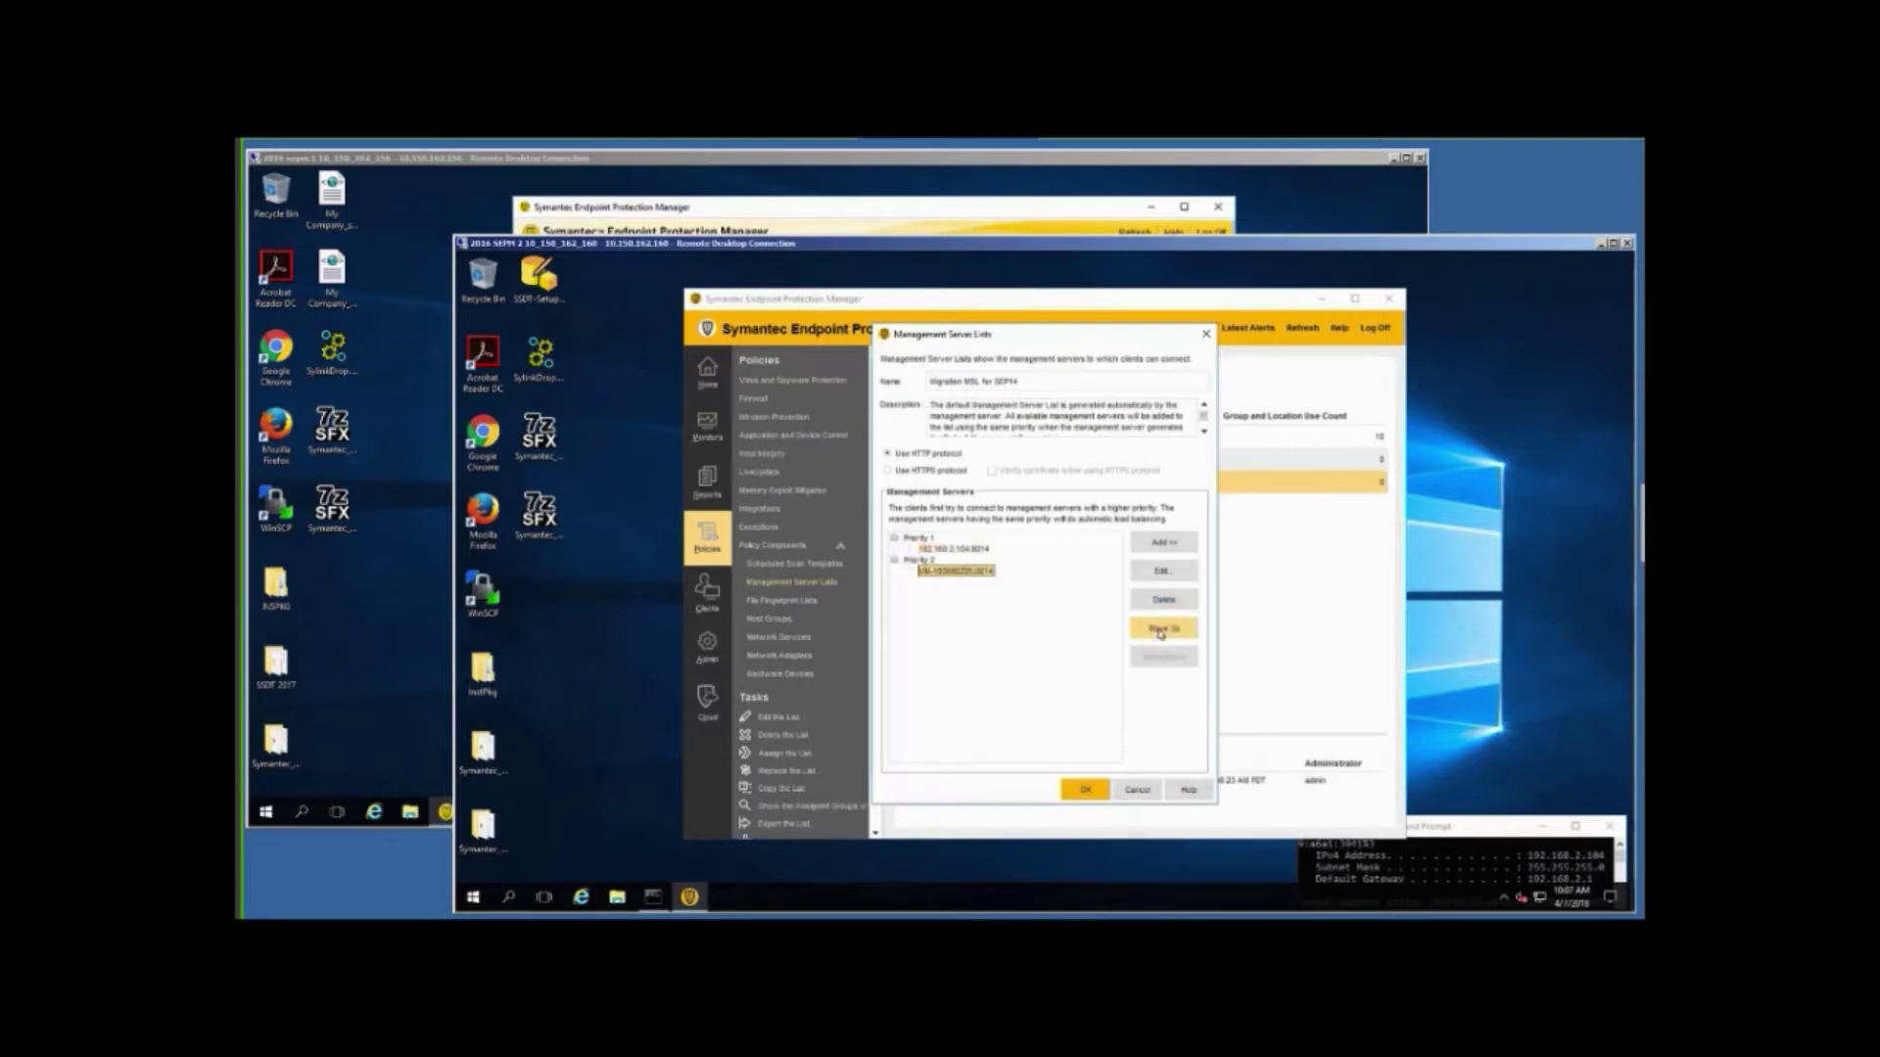
pyautogui.click(1161, 631)
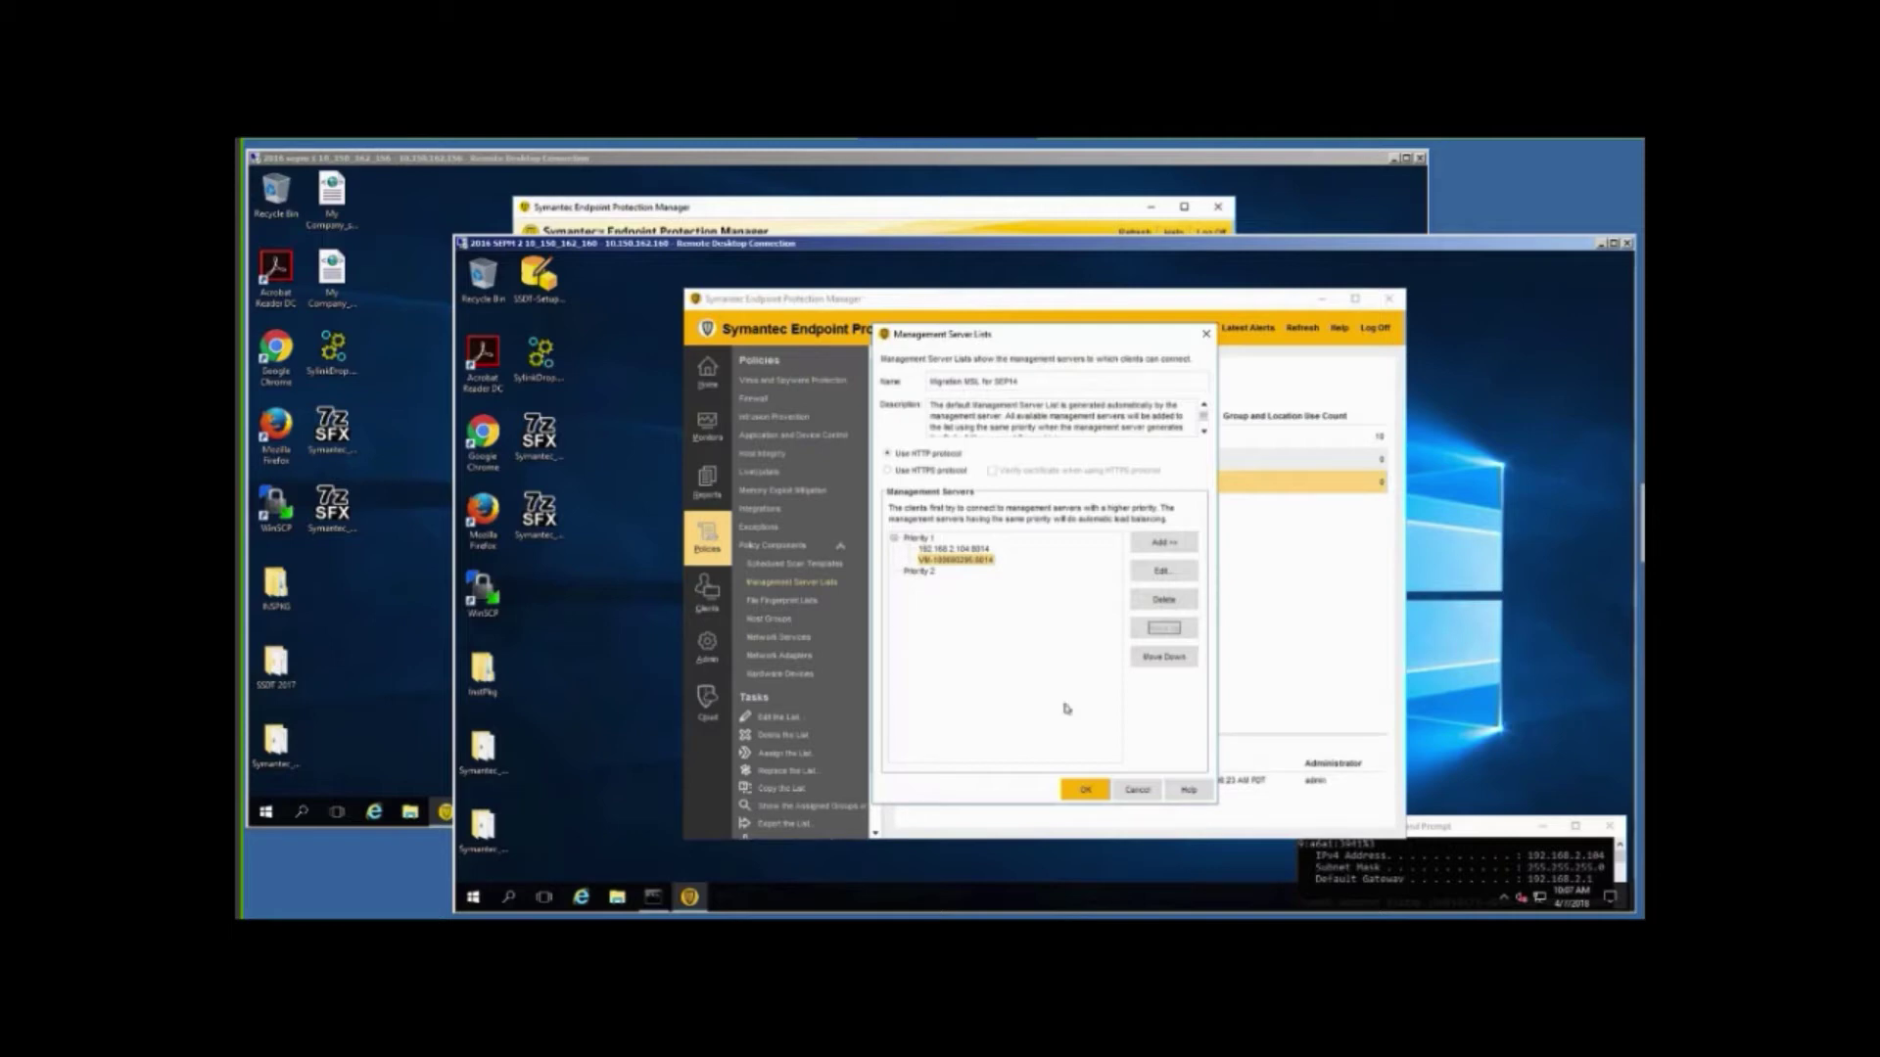
pyautogui.click(1085, 790)
pyautogui.click(1085, 790)
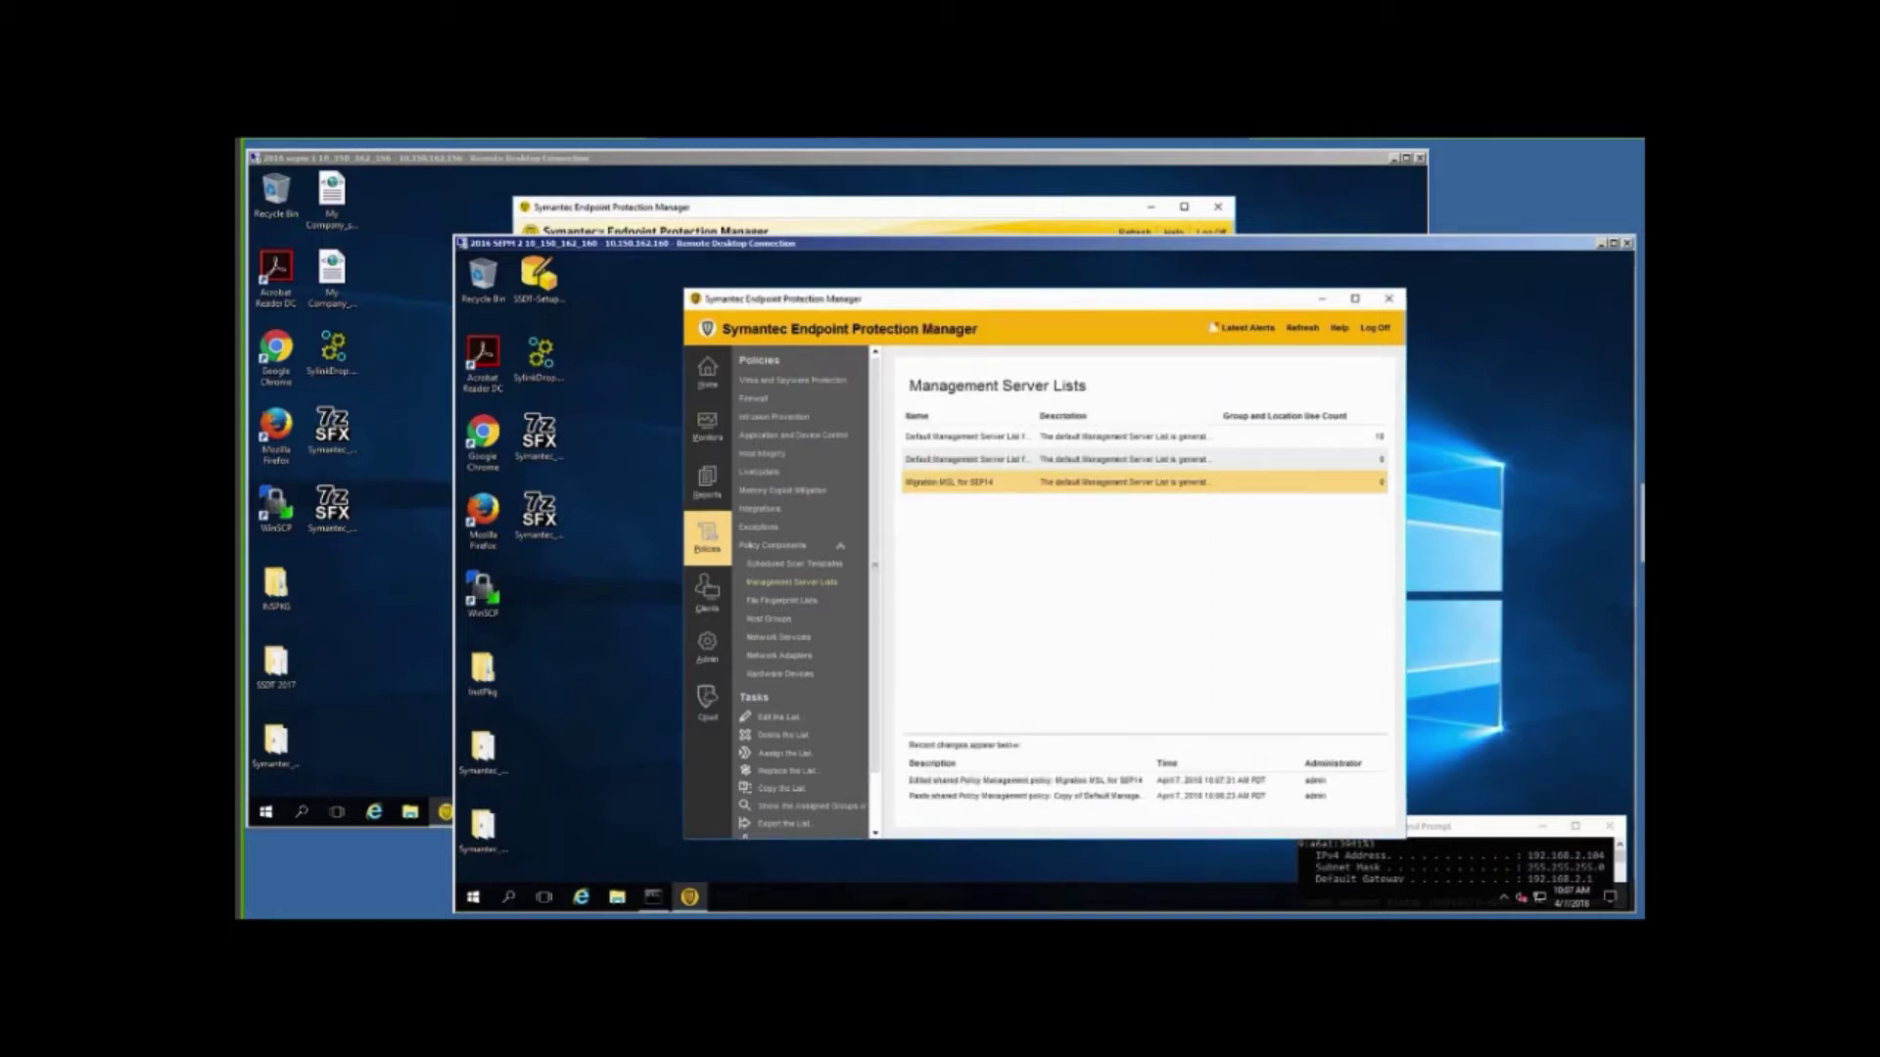
# In the SEPM 1 session, copy the default Management Server List and confirm the message.
pyautogui.click(418, 205)
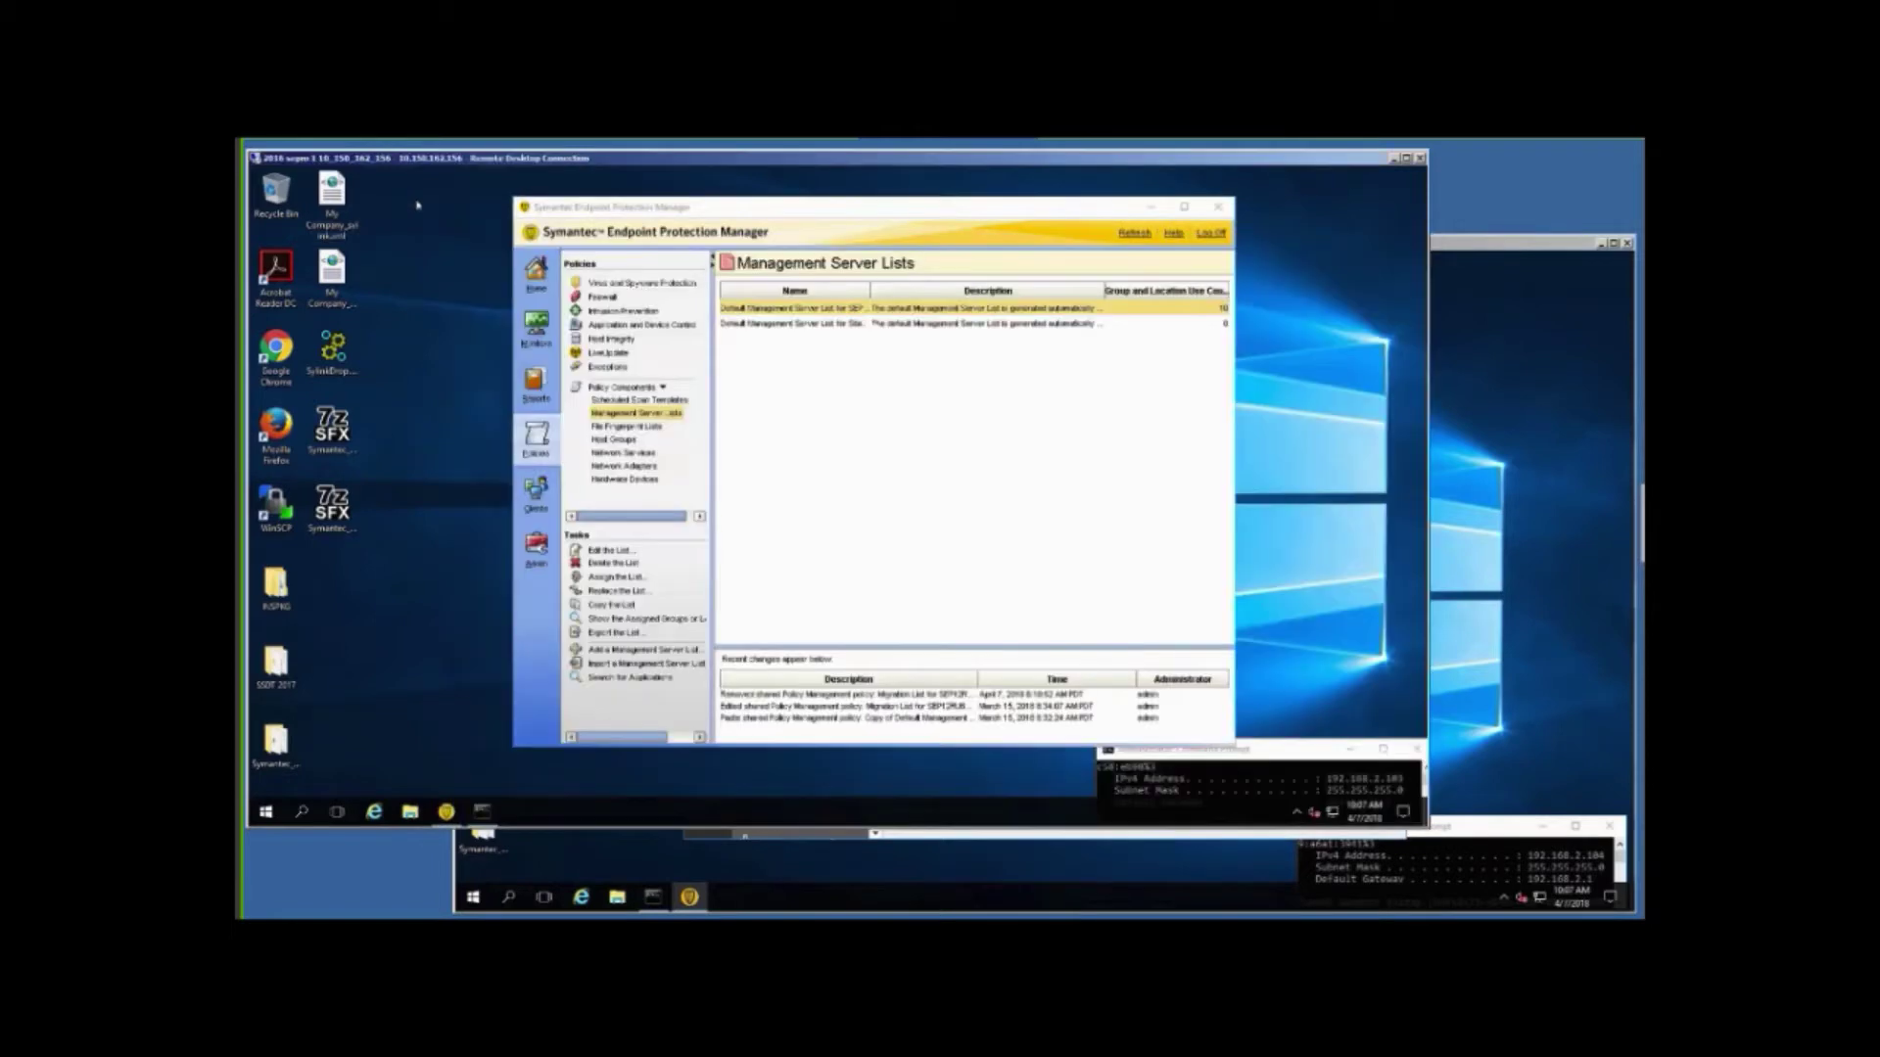
pyautogui.rightClick(782, 309)
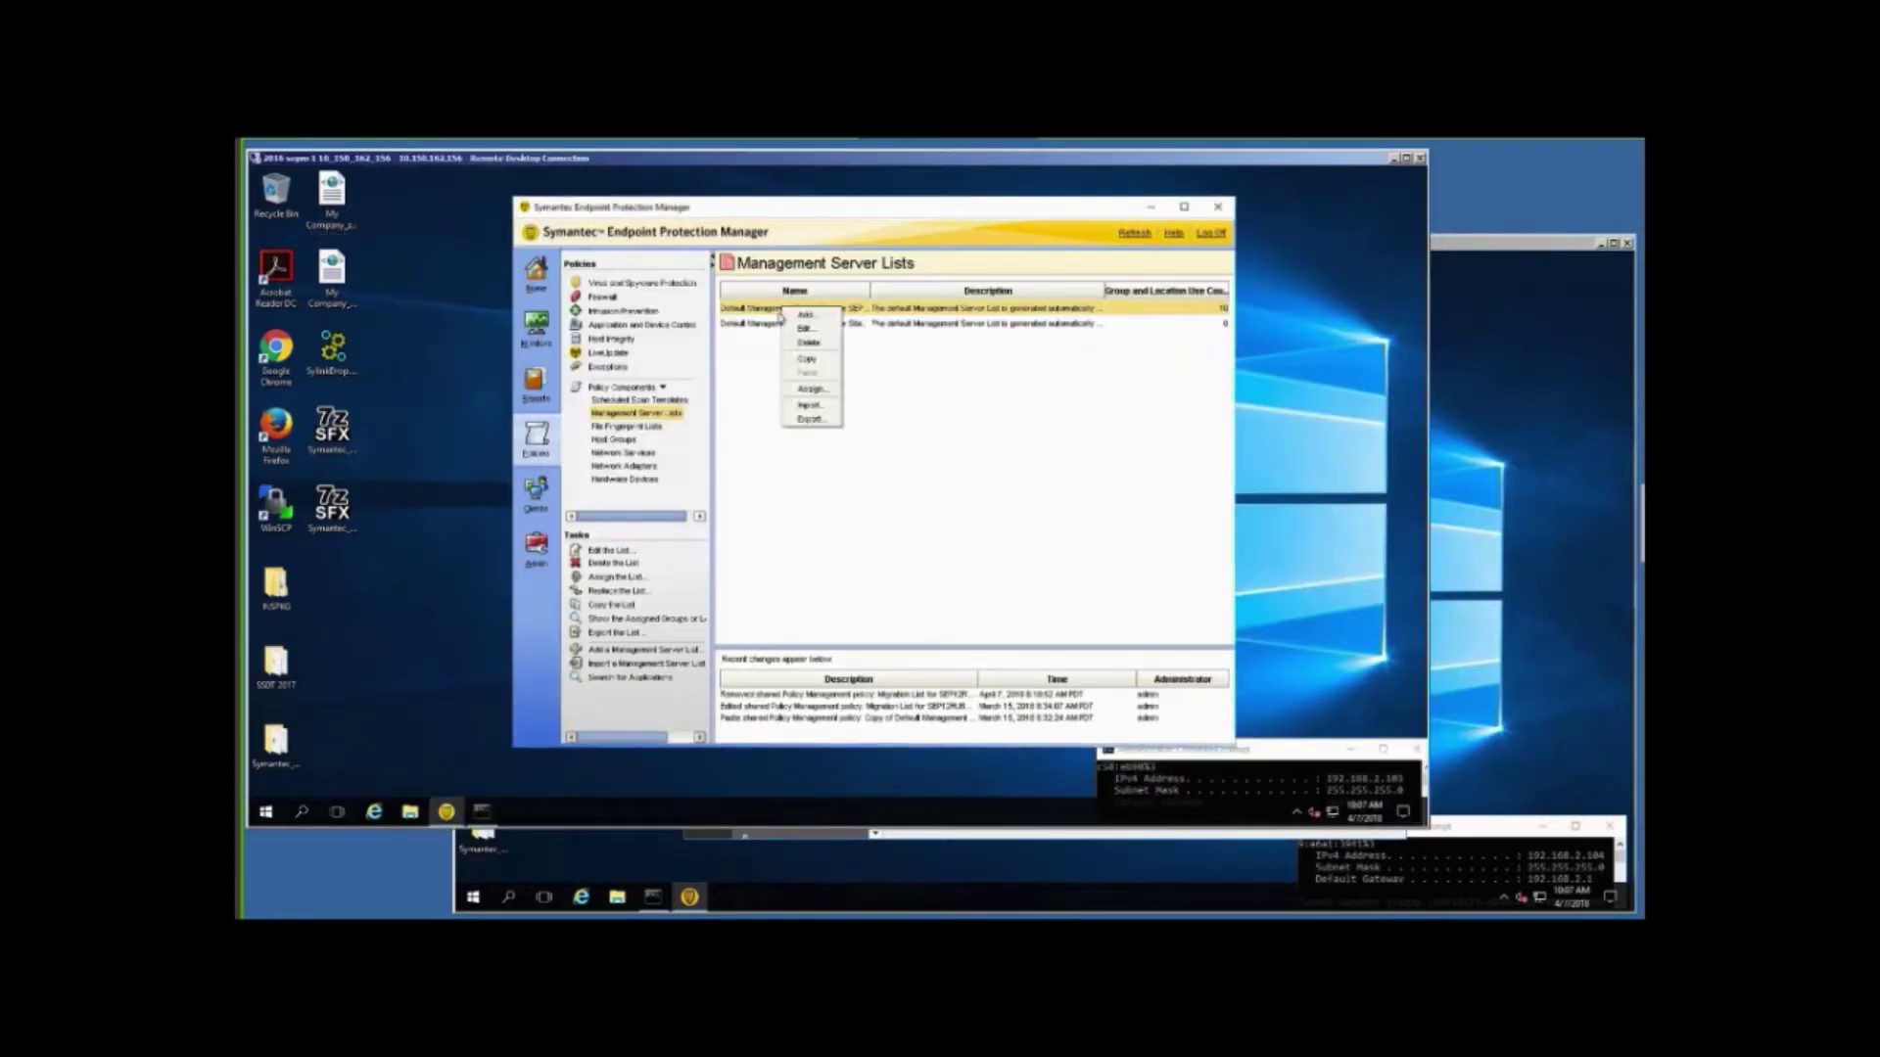
pyautogui.click(814, 363)
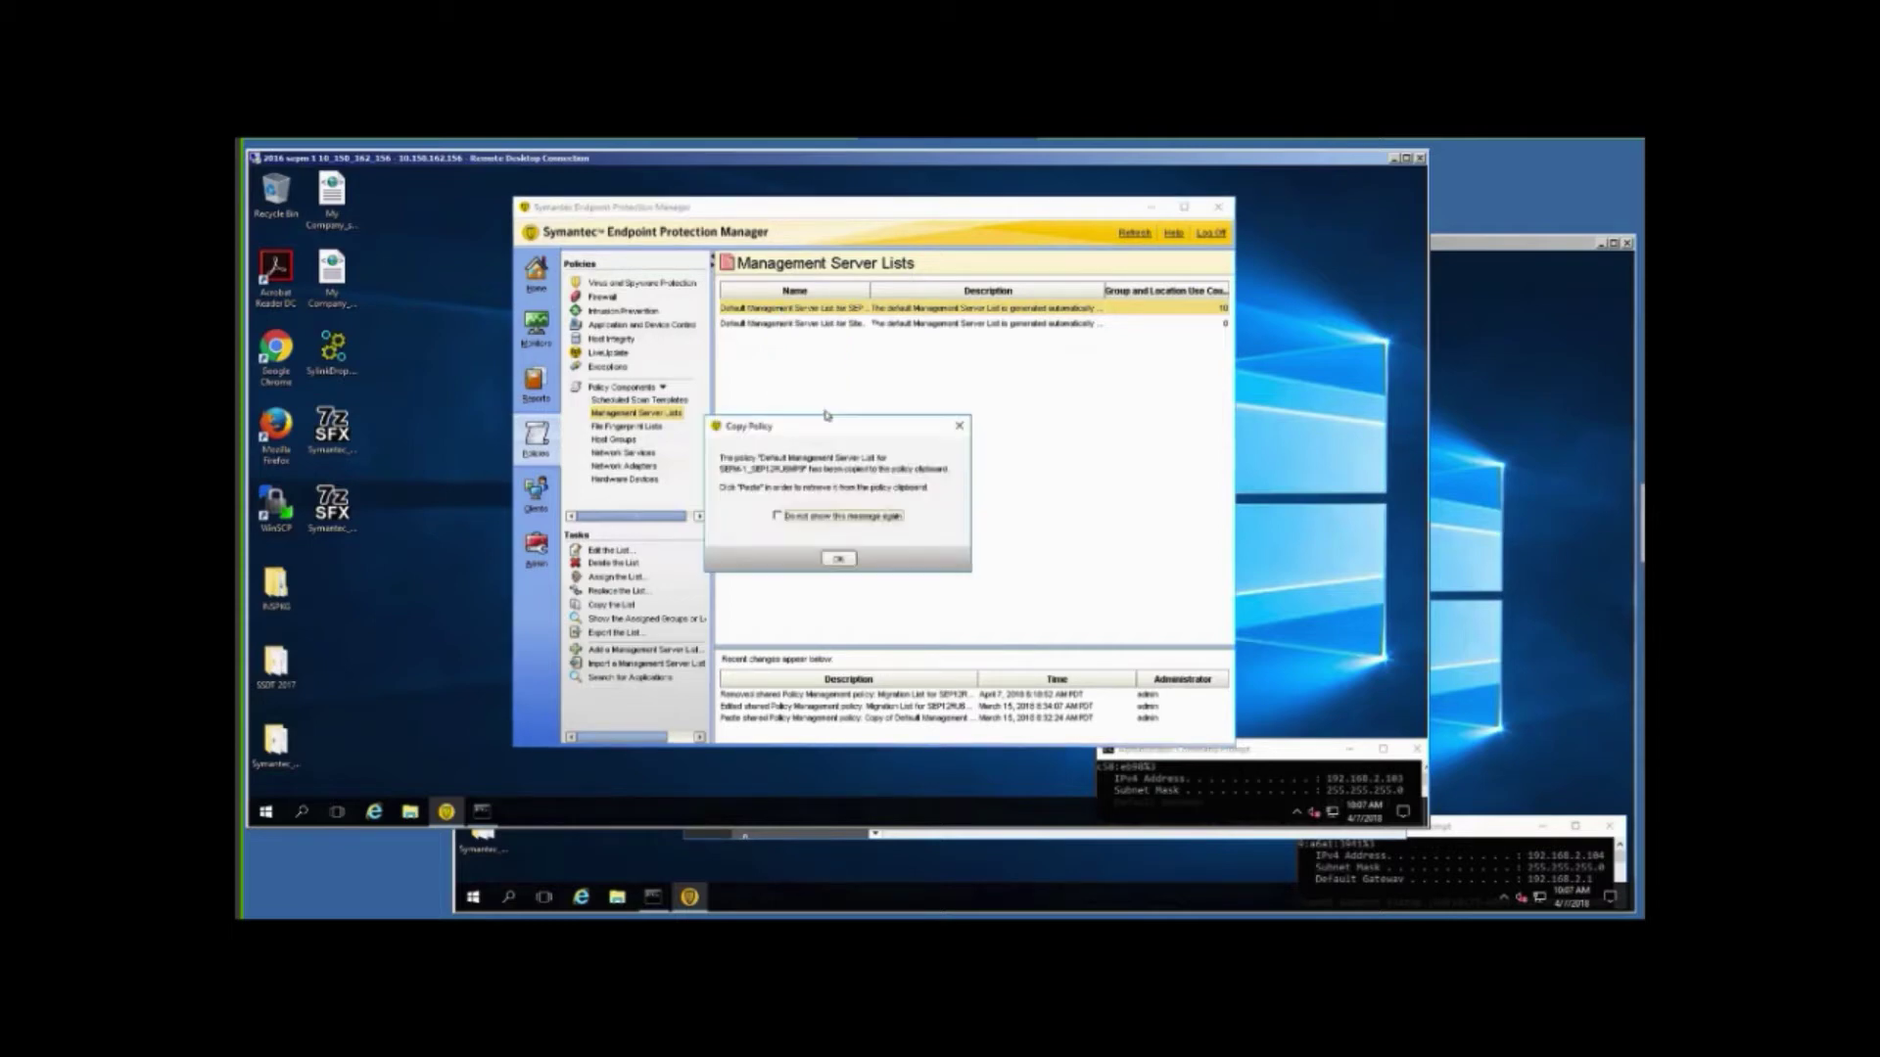
pyautogui.click(830, 562)
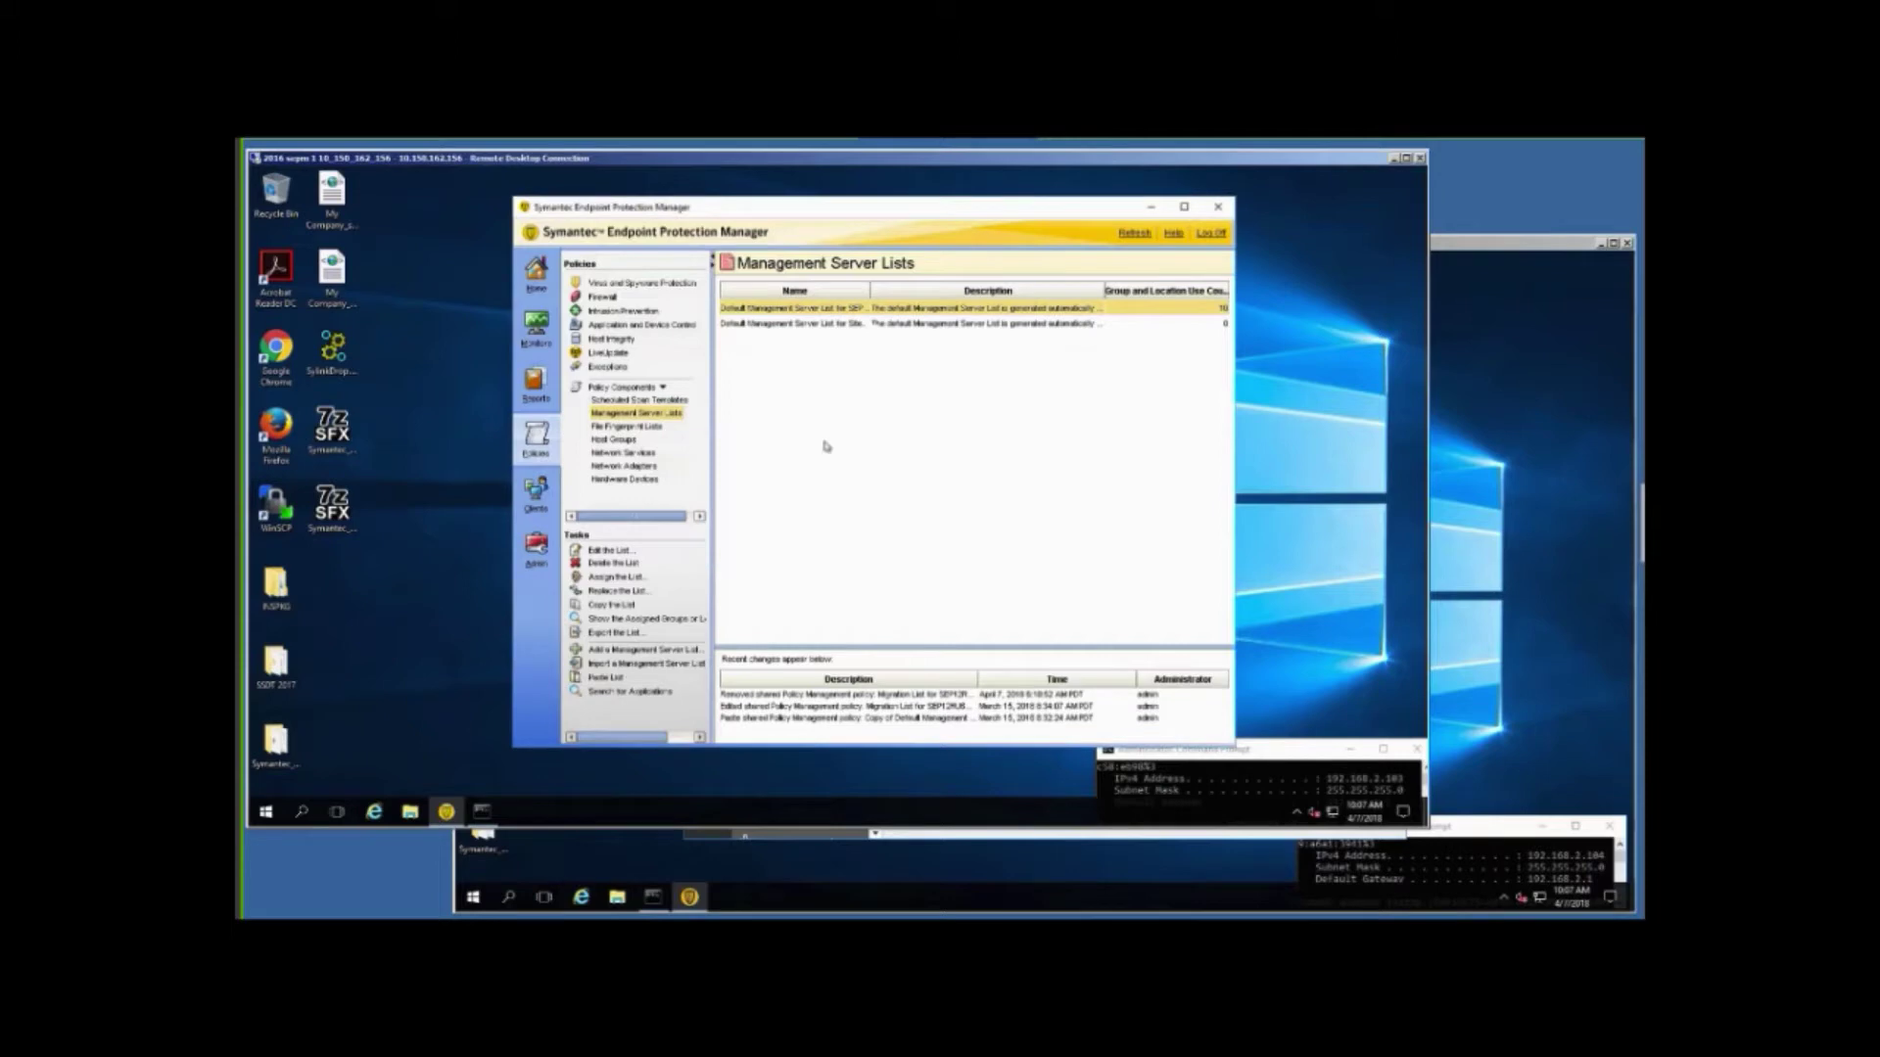
# Paste the copied list into the SEPM 1 console and open the copy for editing.
pyautogui.rightClick(850, 539)
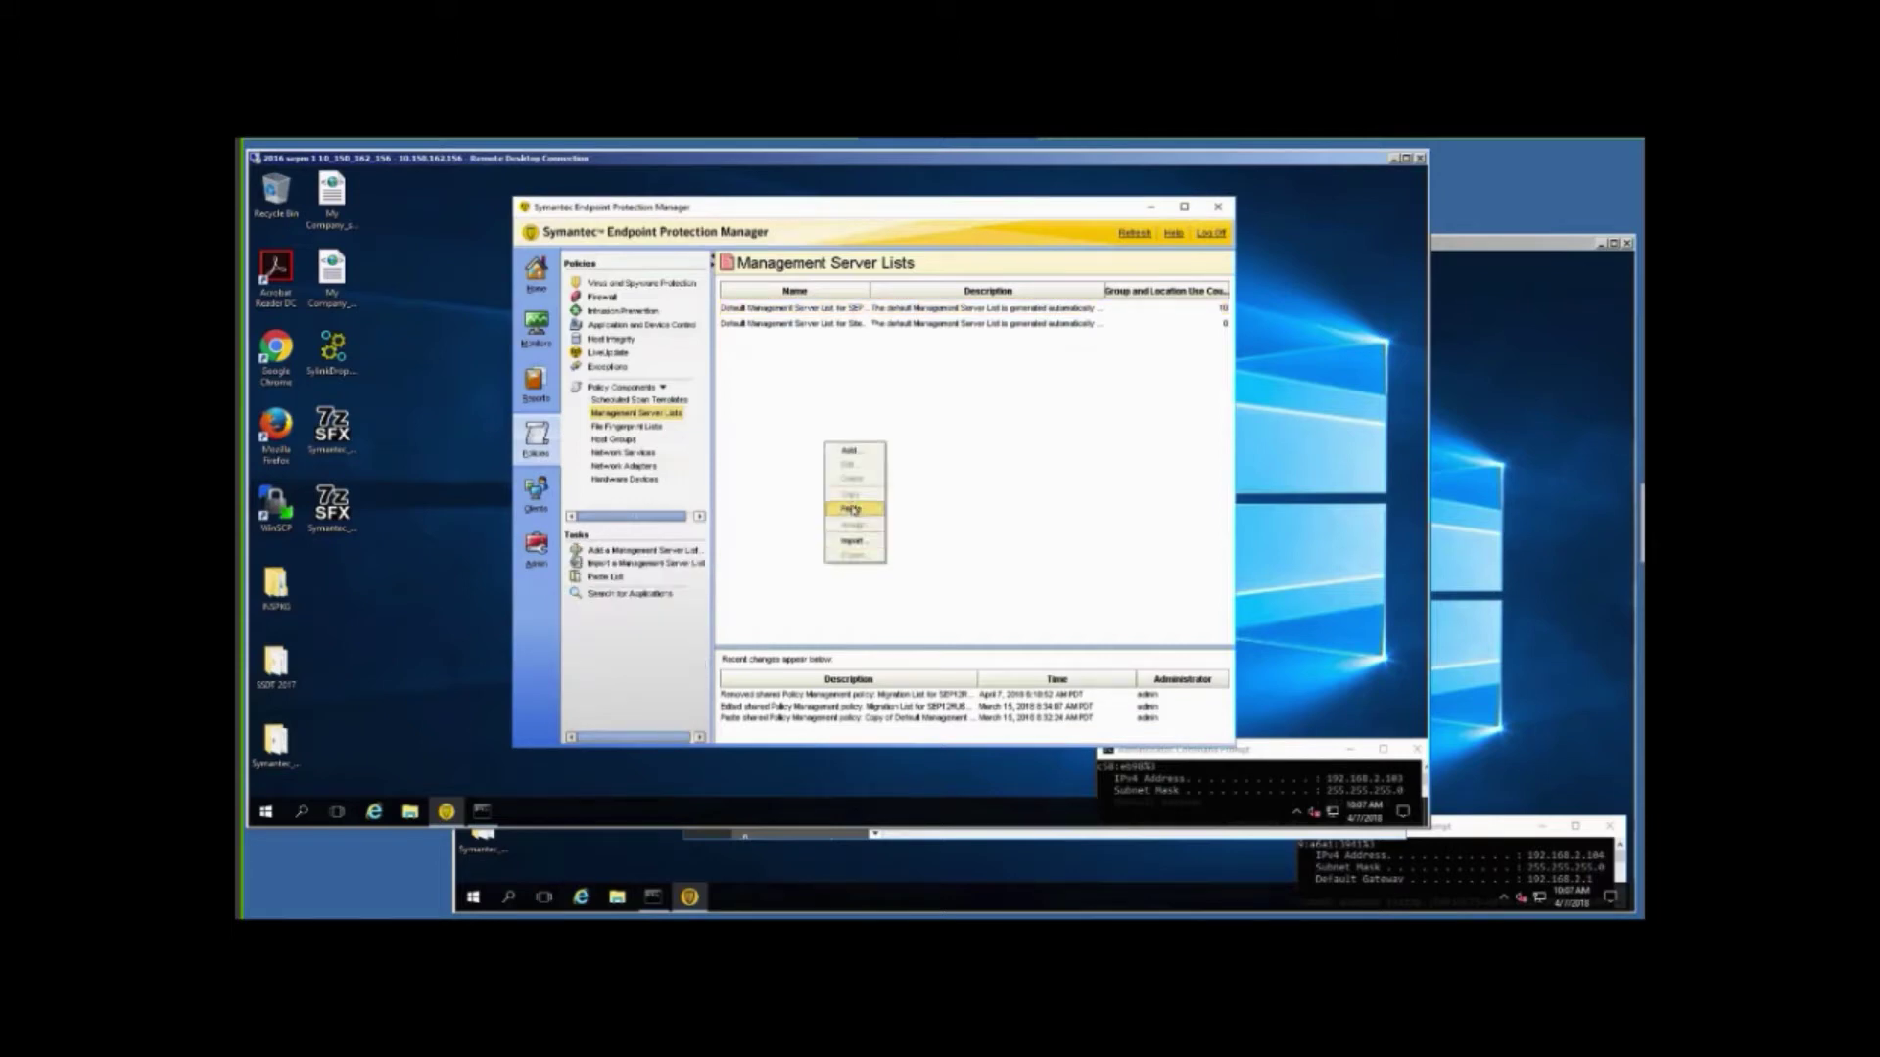
pyautogui.click(849, 509)
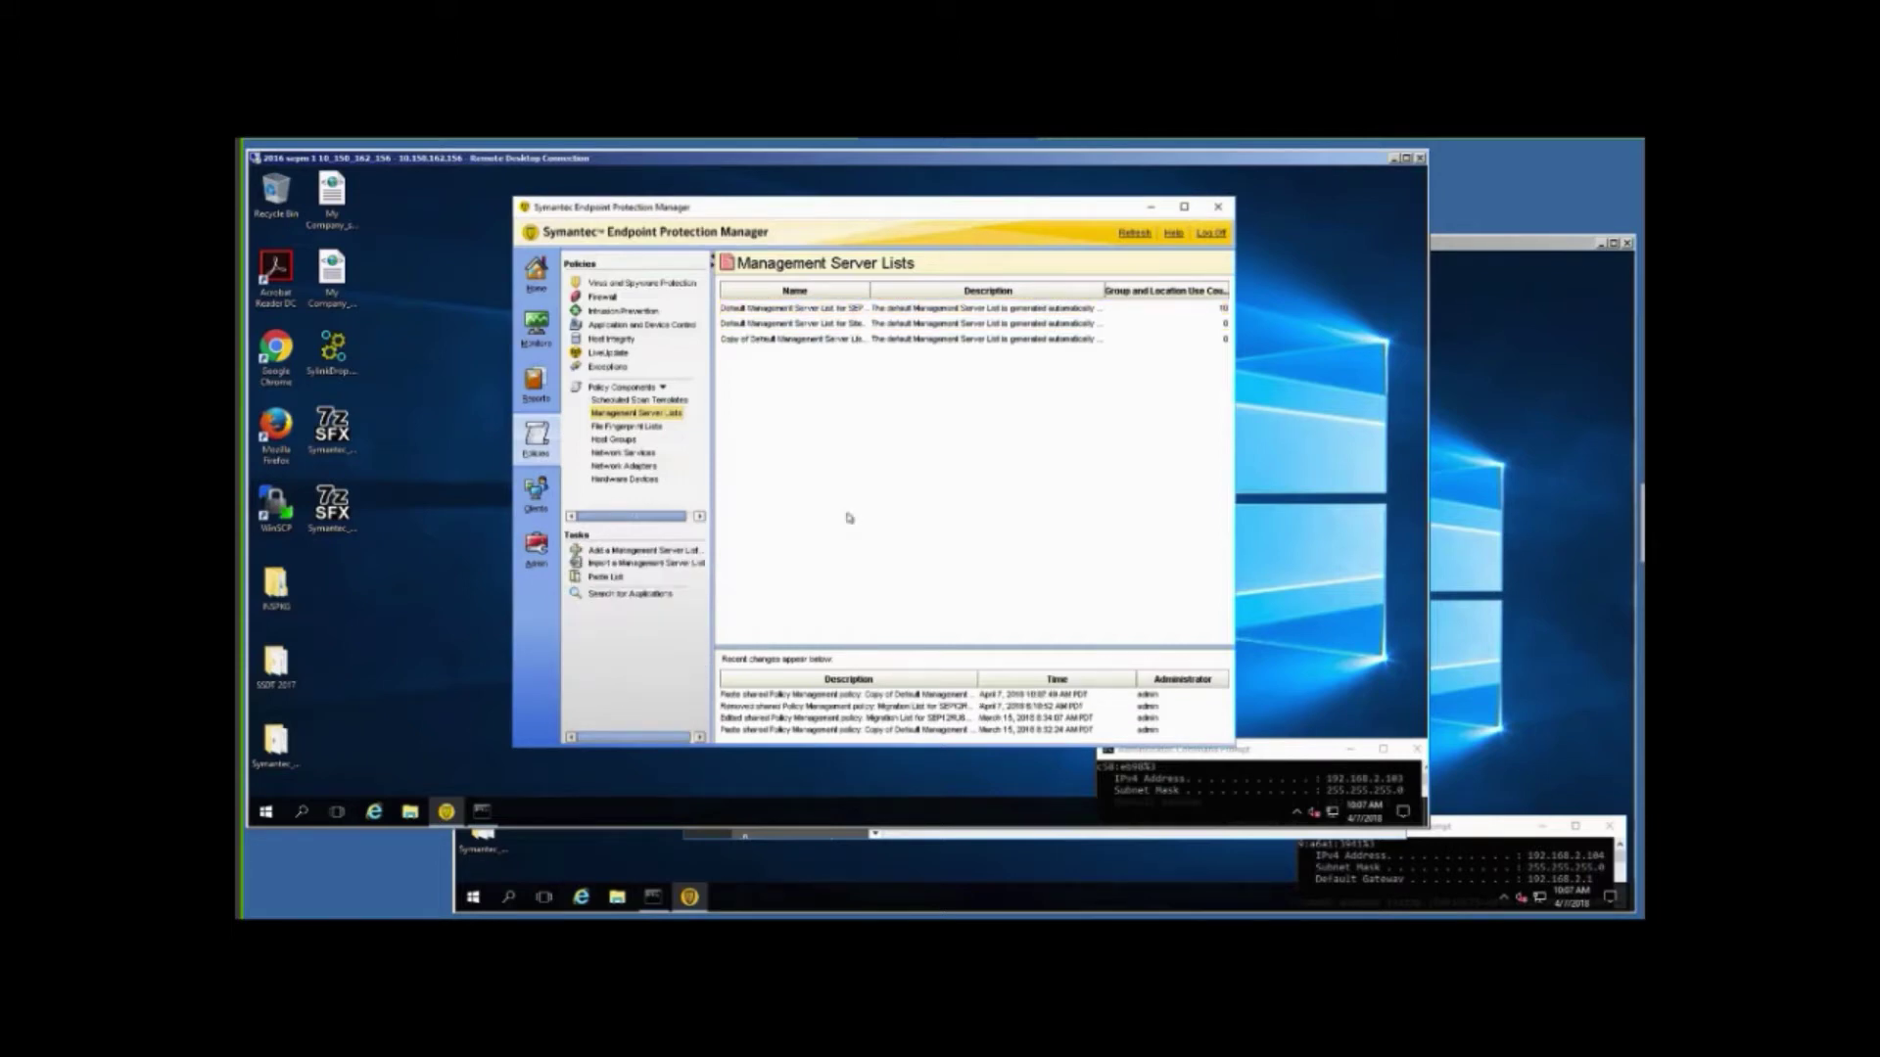
pyautogui.click(775, 341)
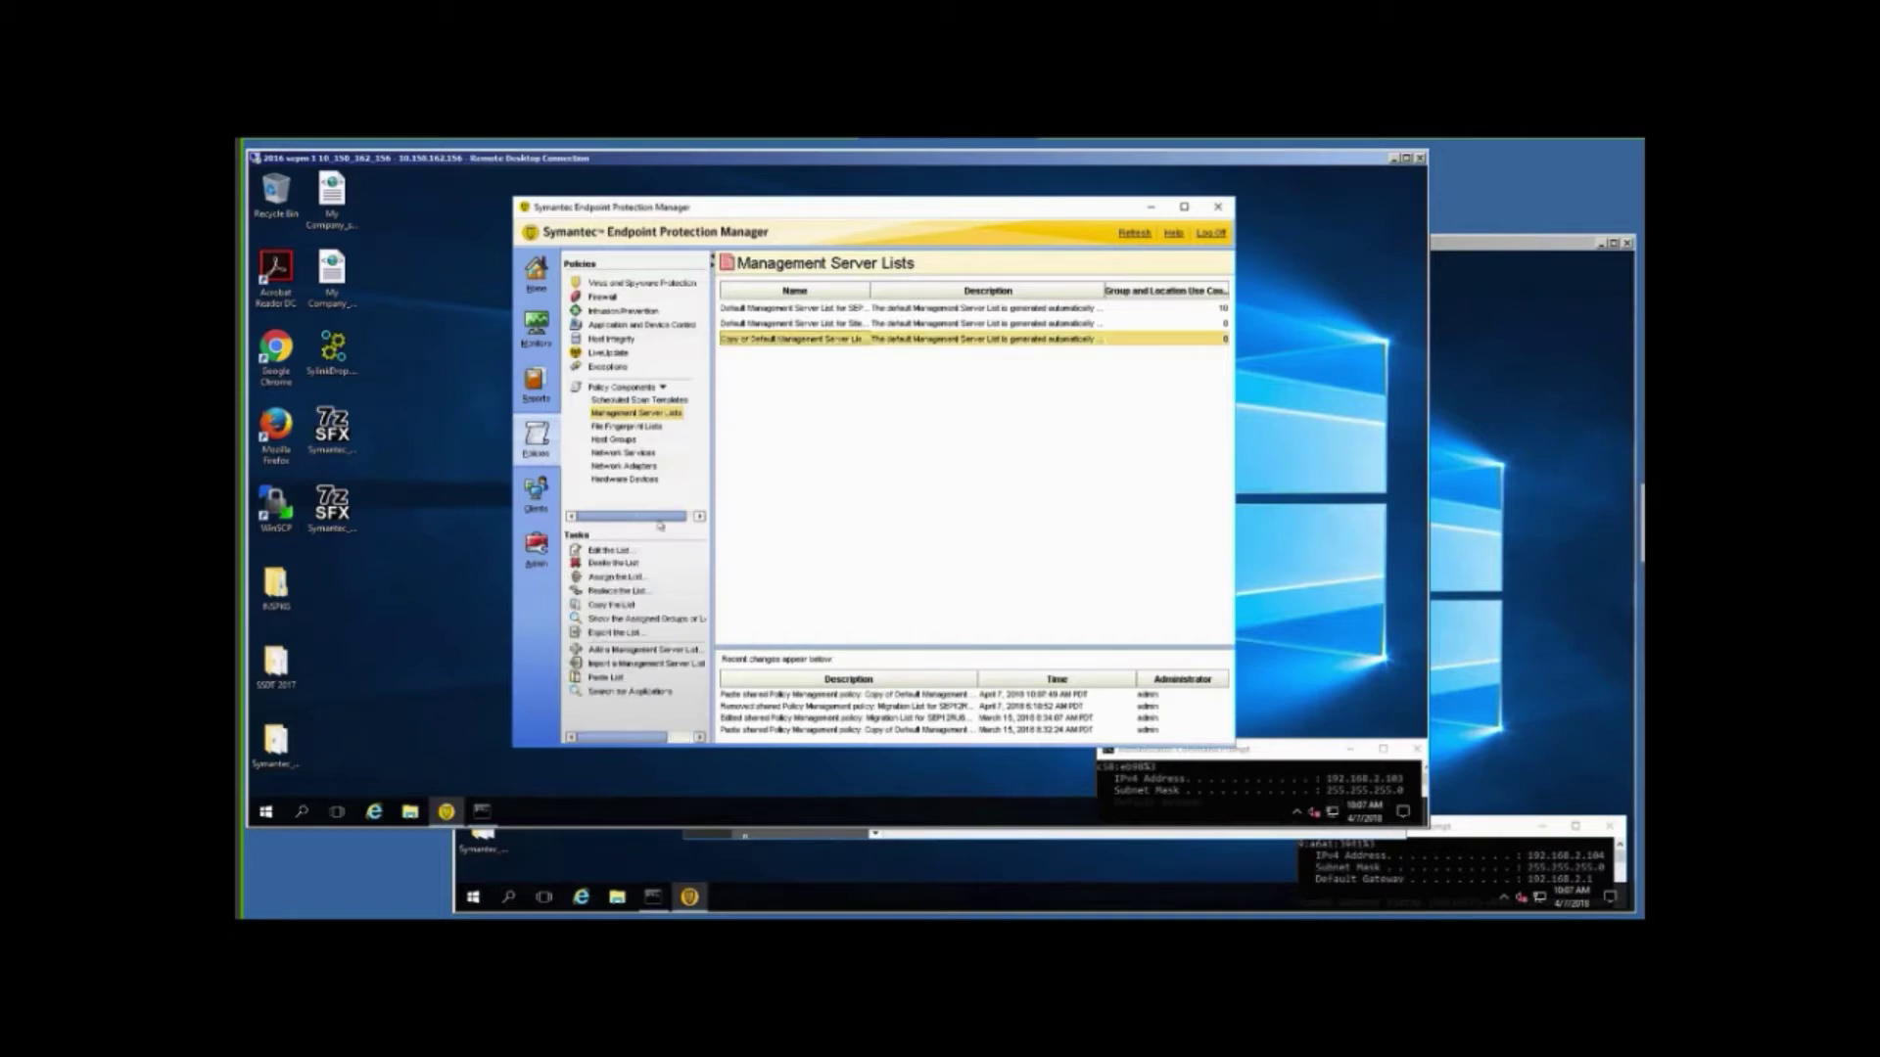
pyautogui.click(613, 552)
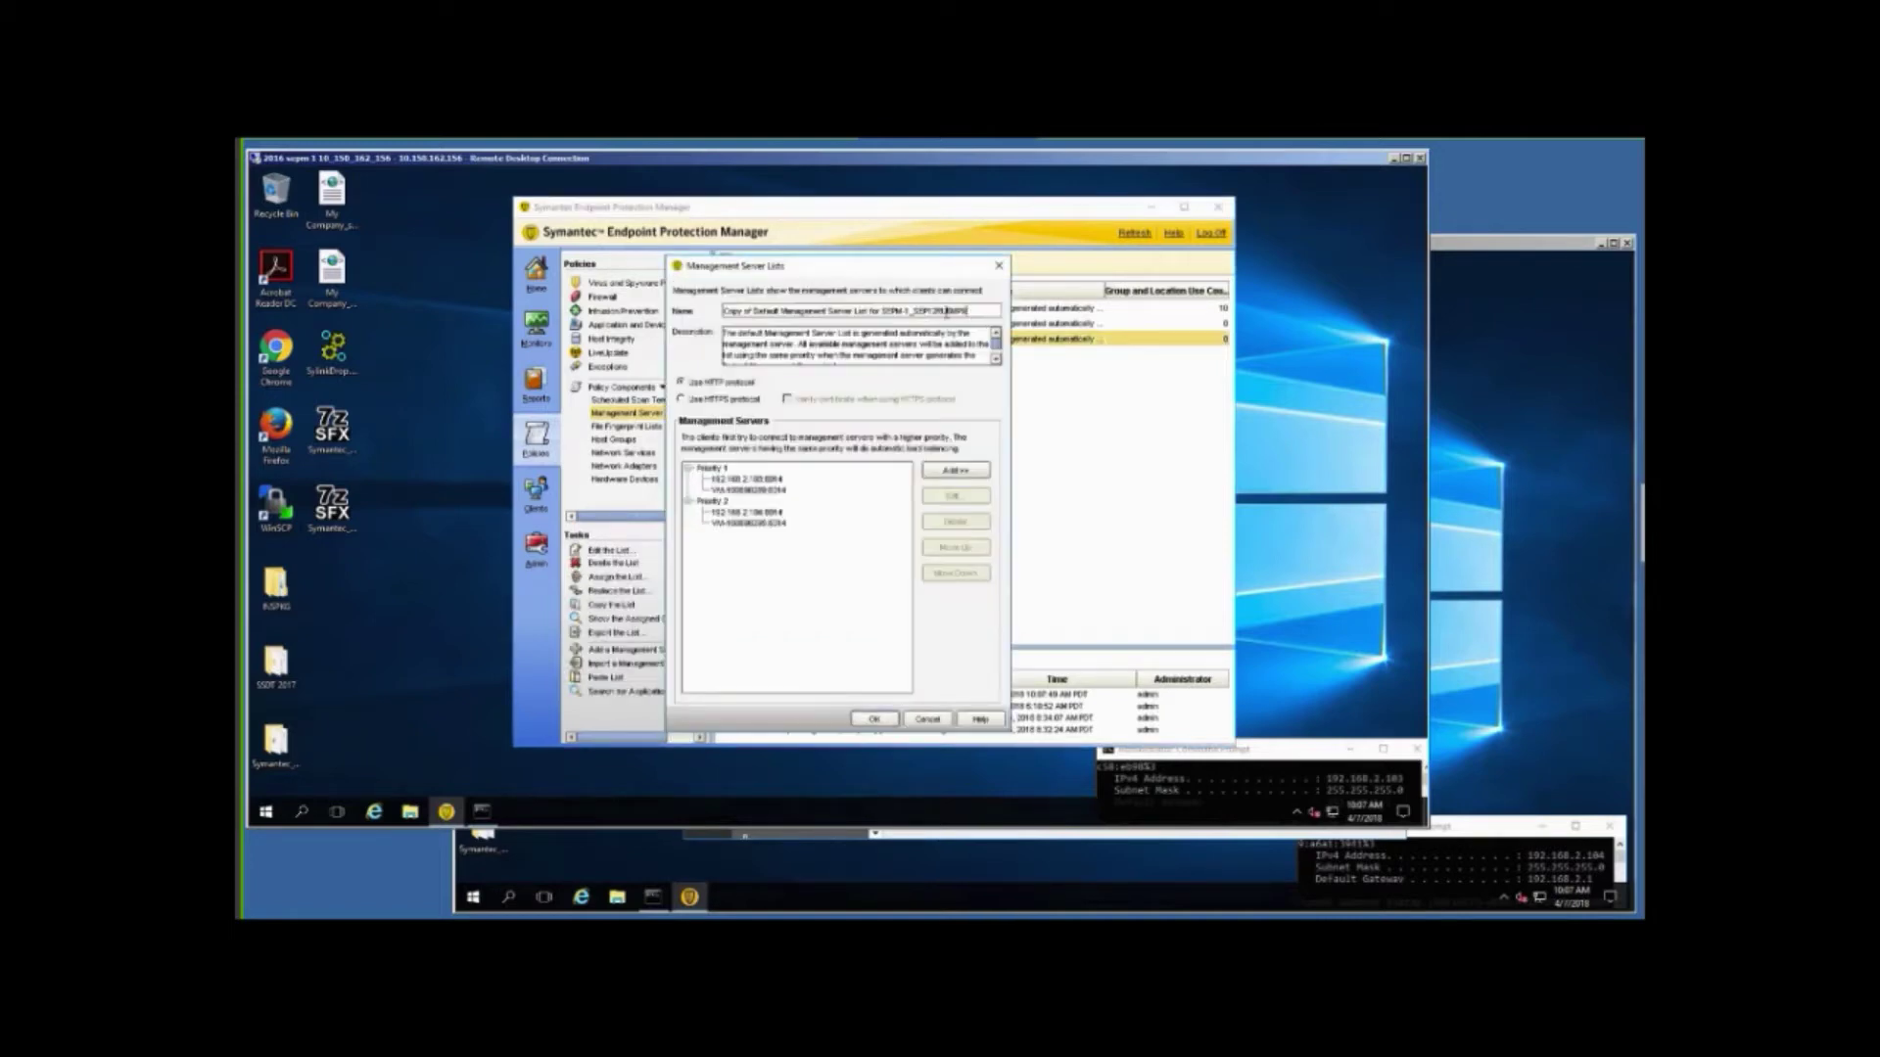
# Replace the name's leading 'Copy of Default Management Server List' wording so it begins 'Migration List for SEPM-1'.
pyautogui.click(886, 310)
pyautogui.moveTo(882, 311); pyautogui.dragTo(724, 310)
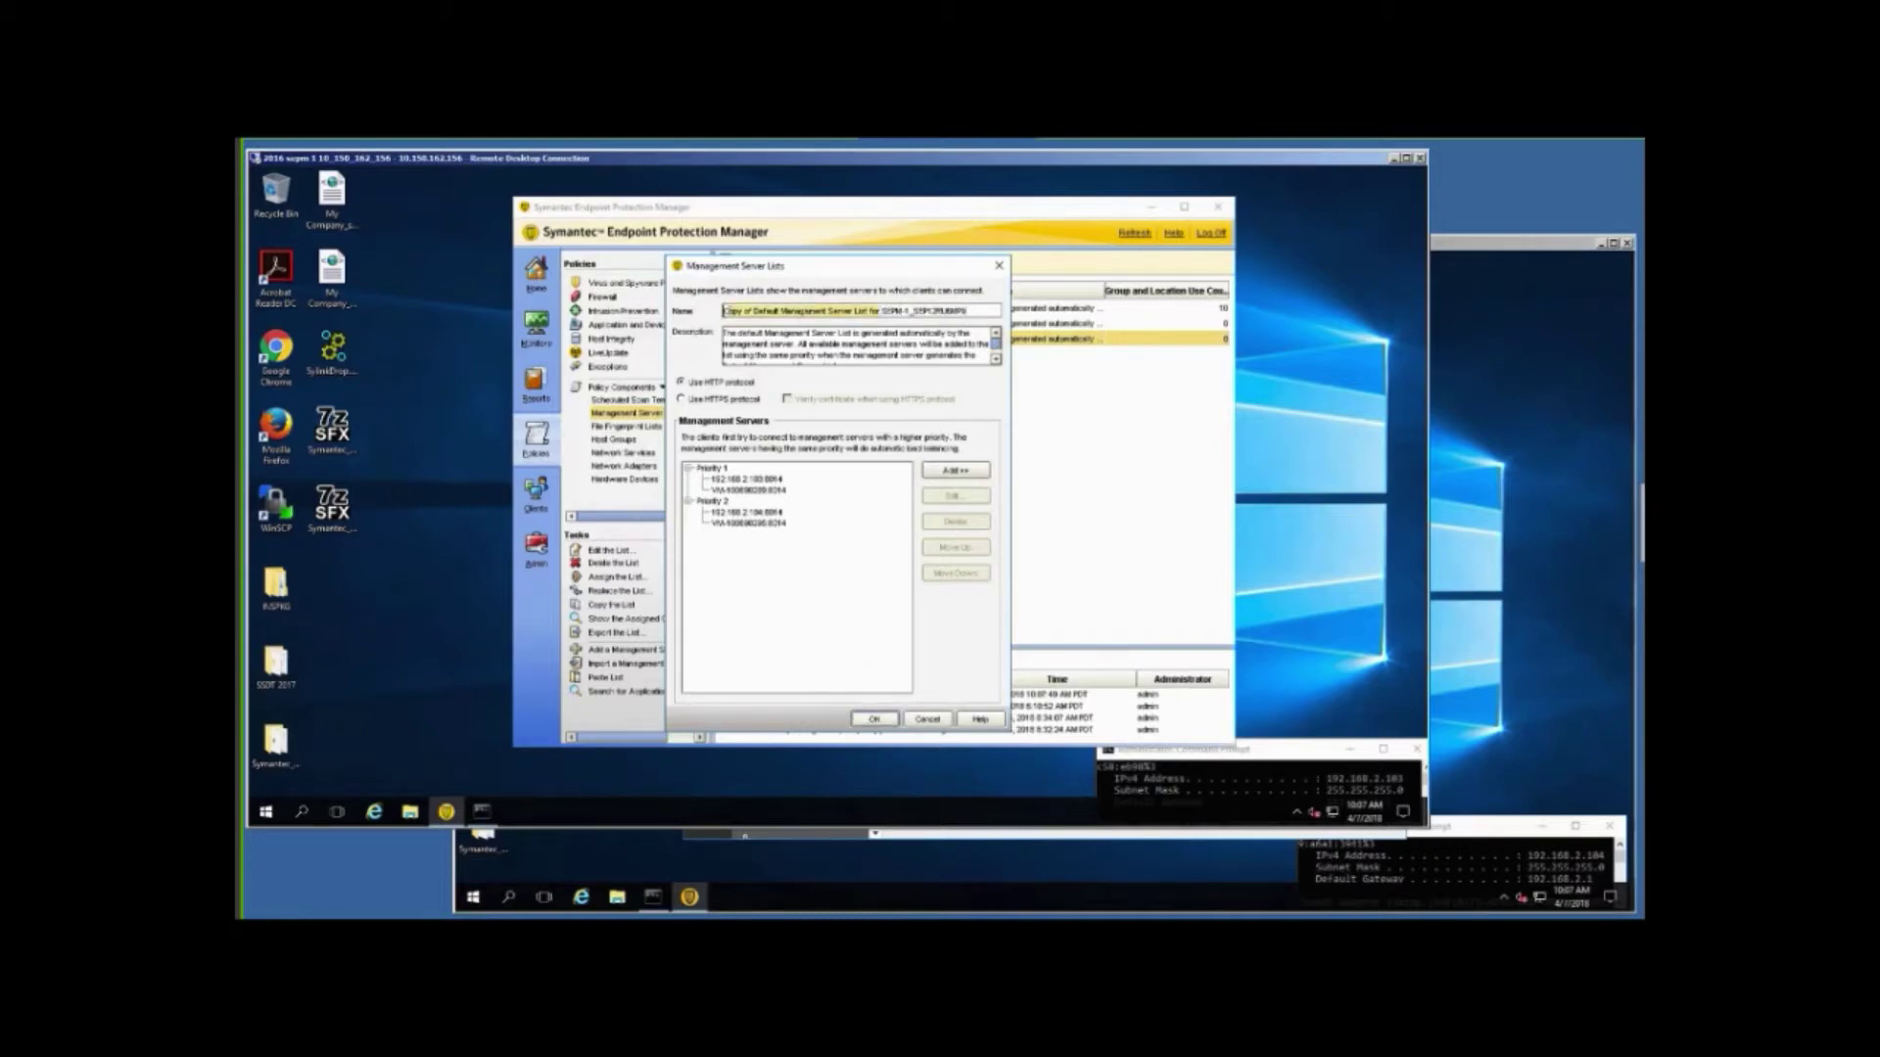
pyautogui.write('My ')
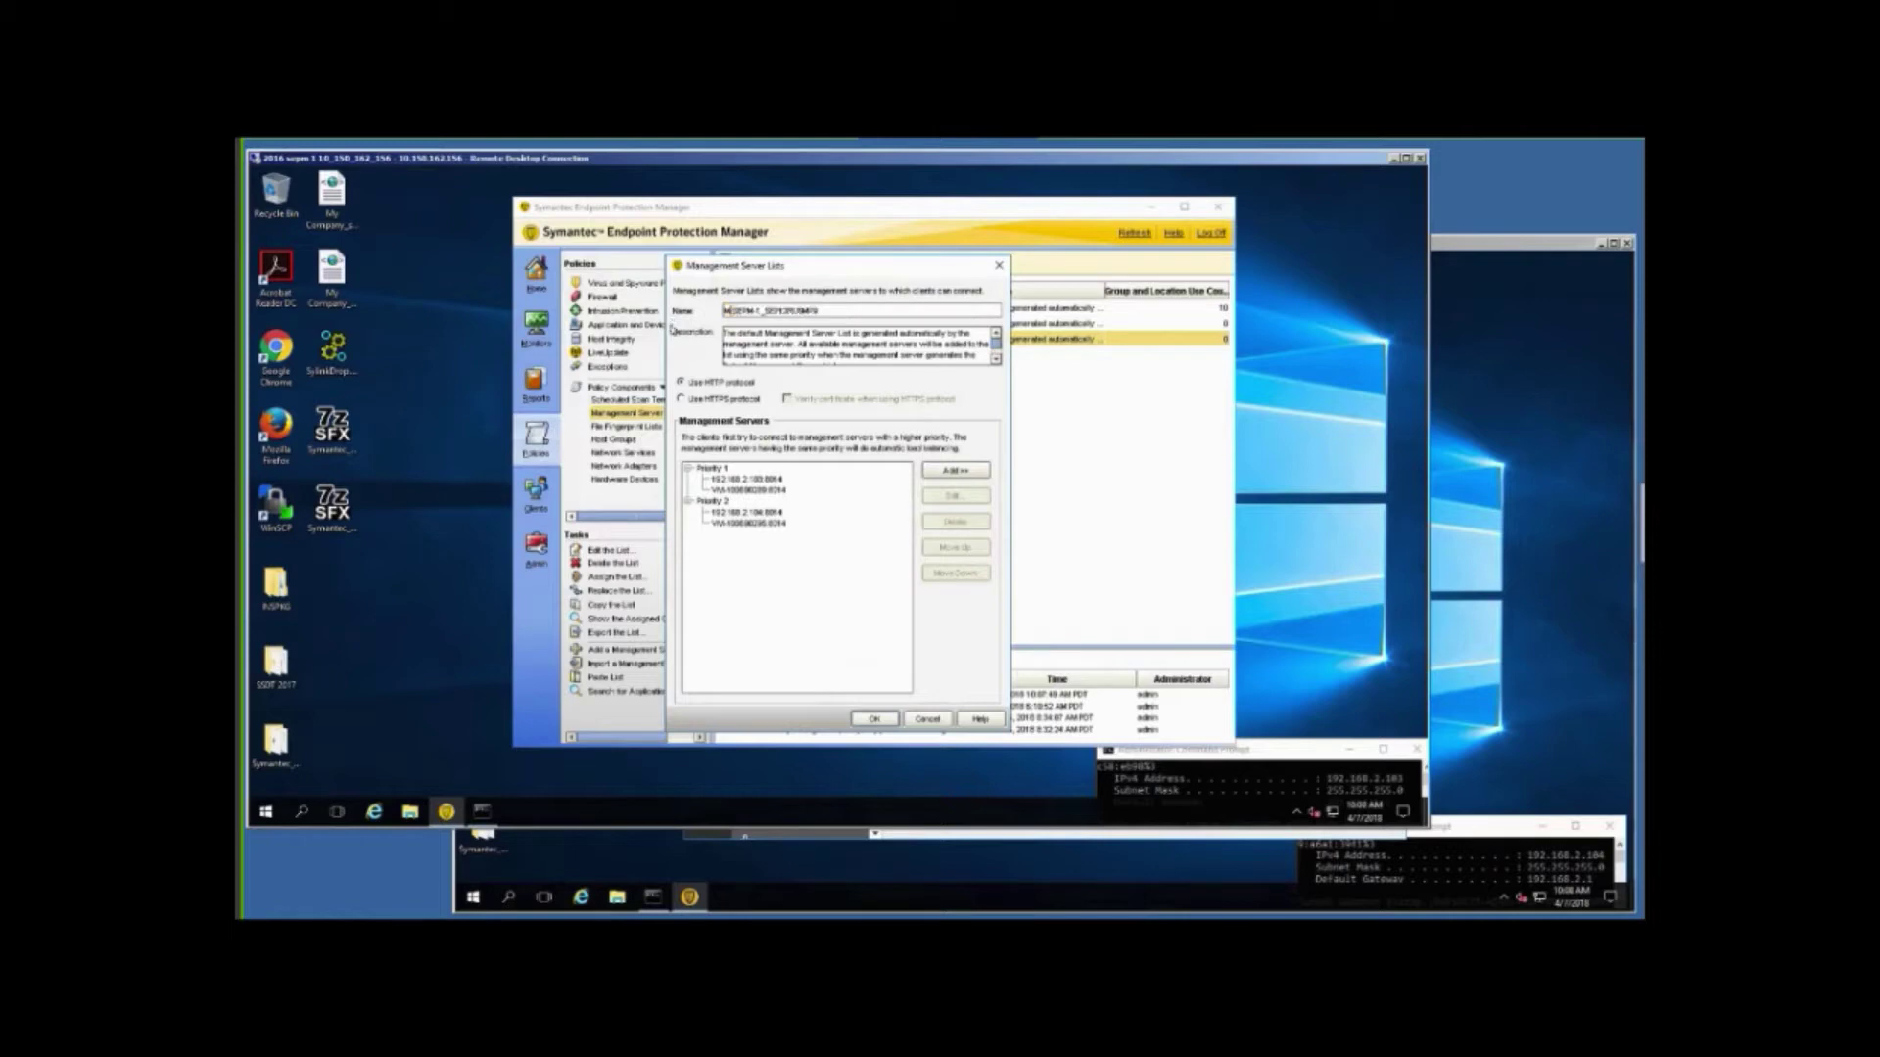
pyautogui.write('ration ')
pyautogui.write('List ')
pyautogui.write('to')
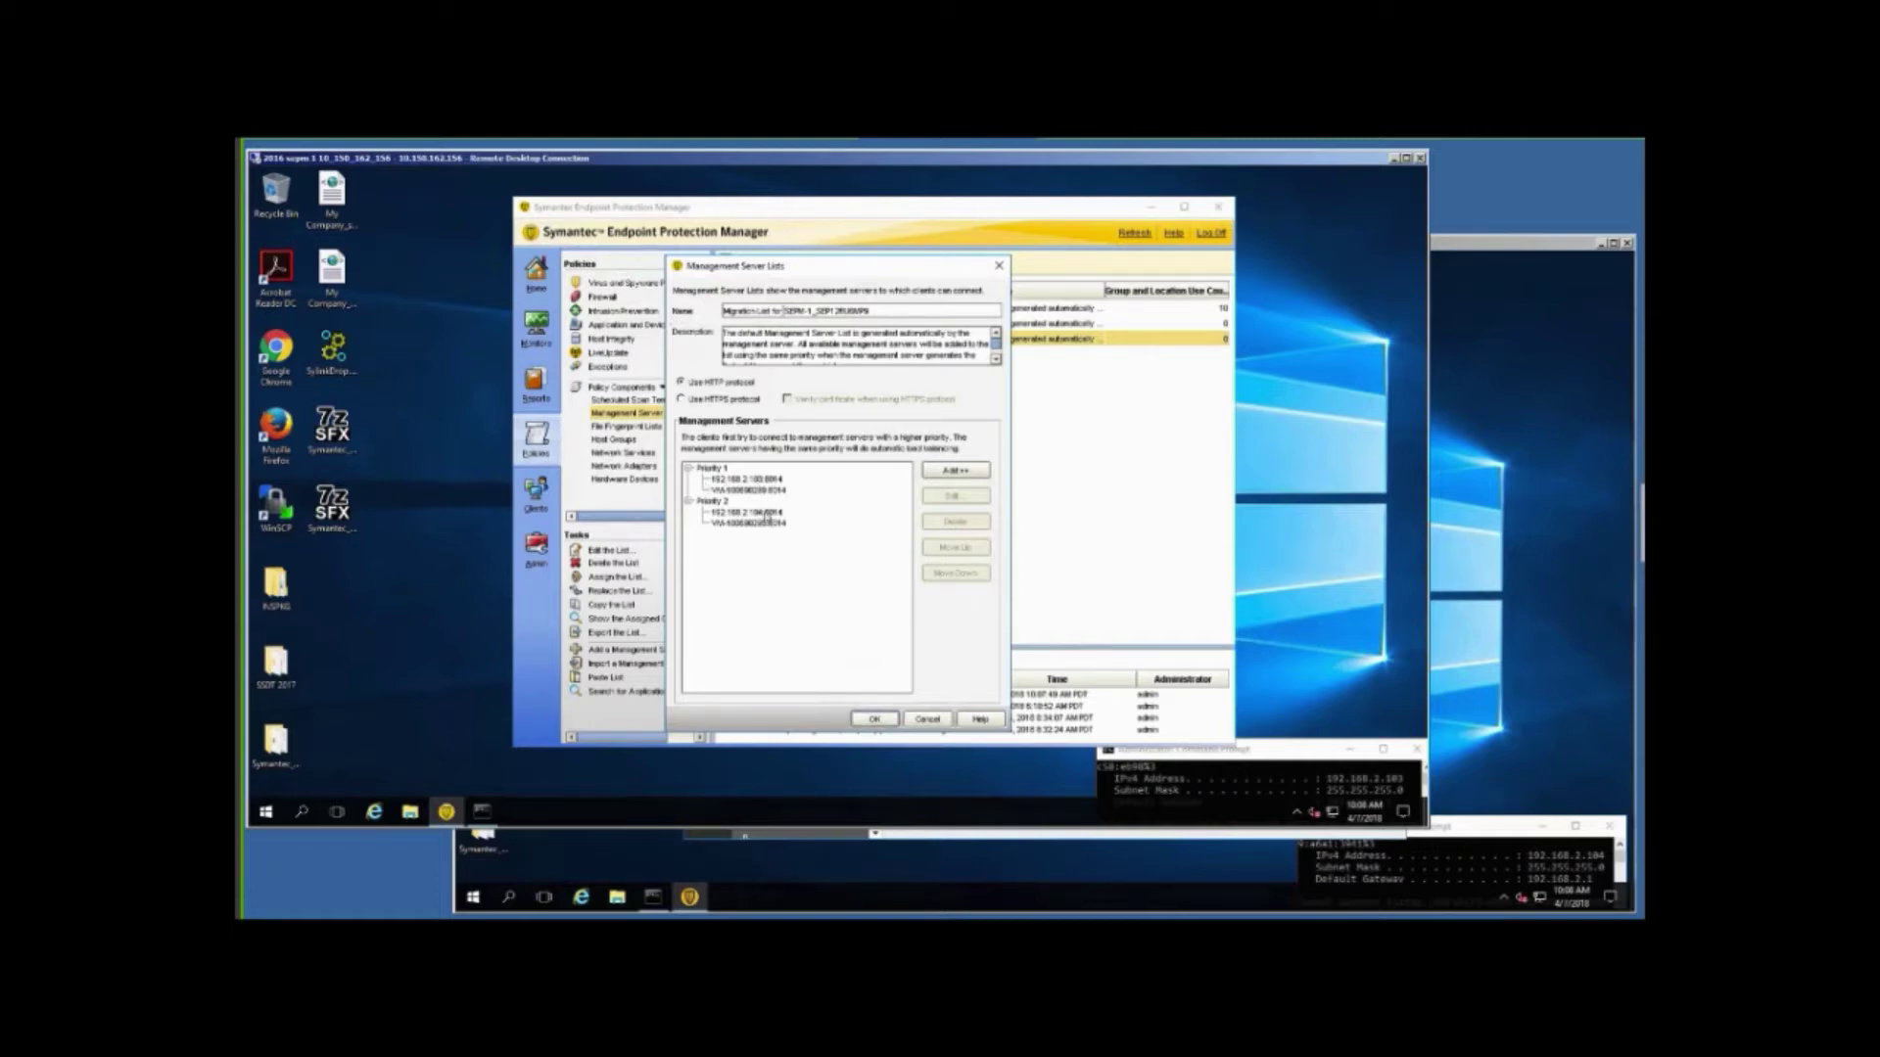
# Raise 192.168.2.104 and one VM server into Priority 1, and lower the other VM entry to Priority 2.
pyautogui.click(768, 516)
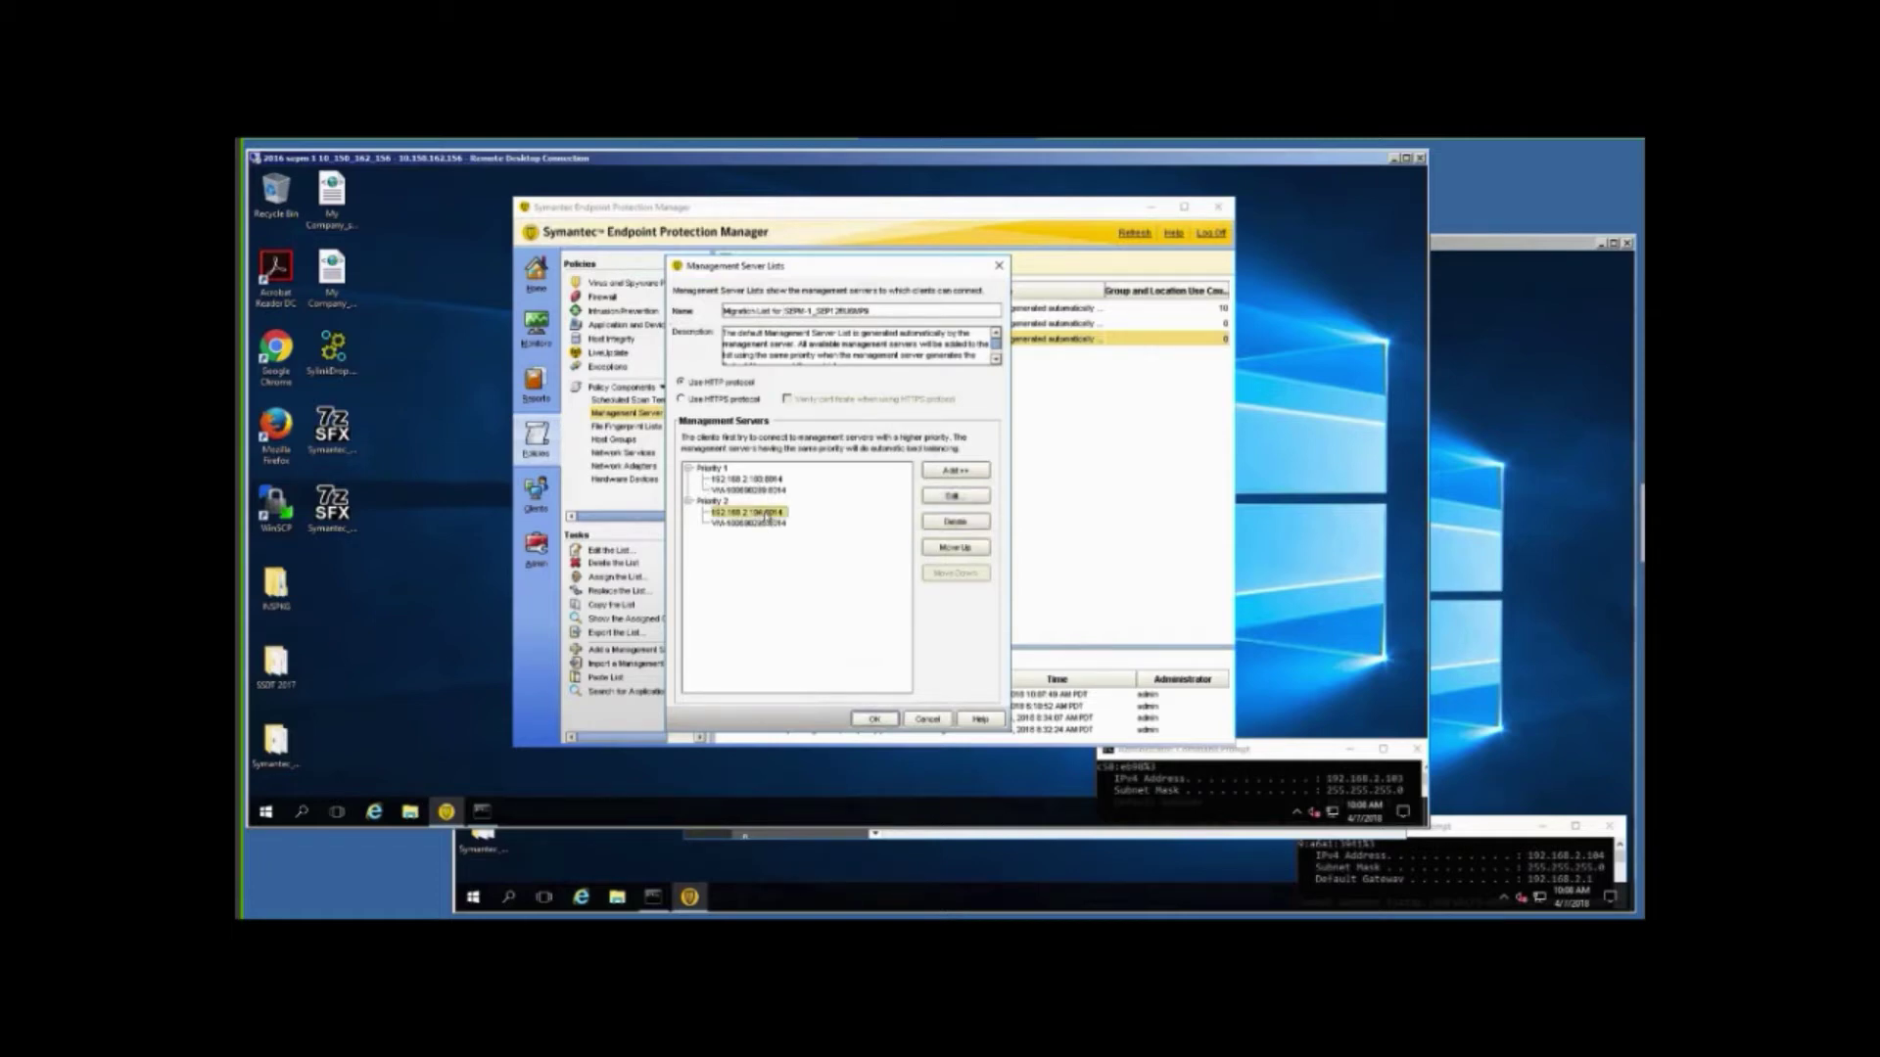
pyautogui.click(936, 551)
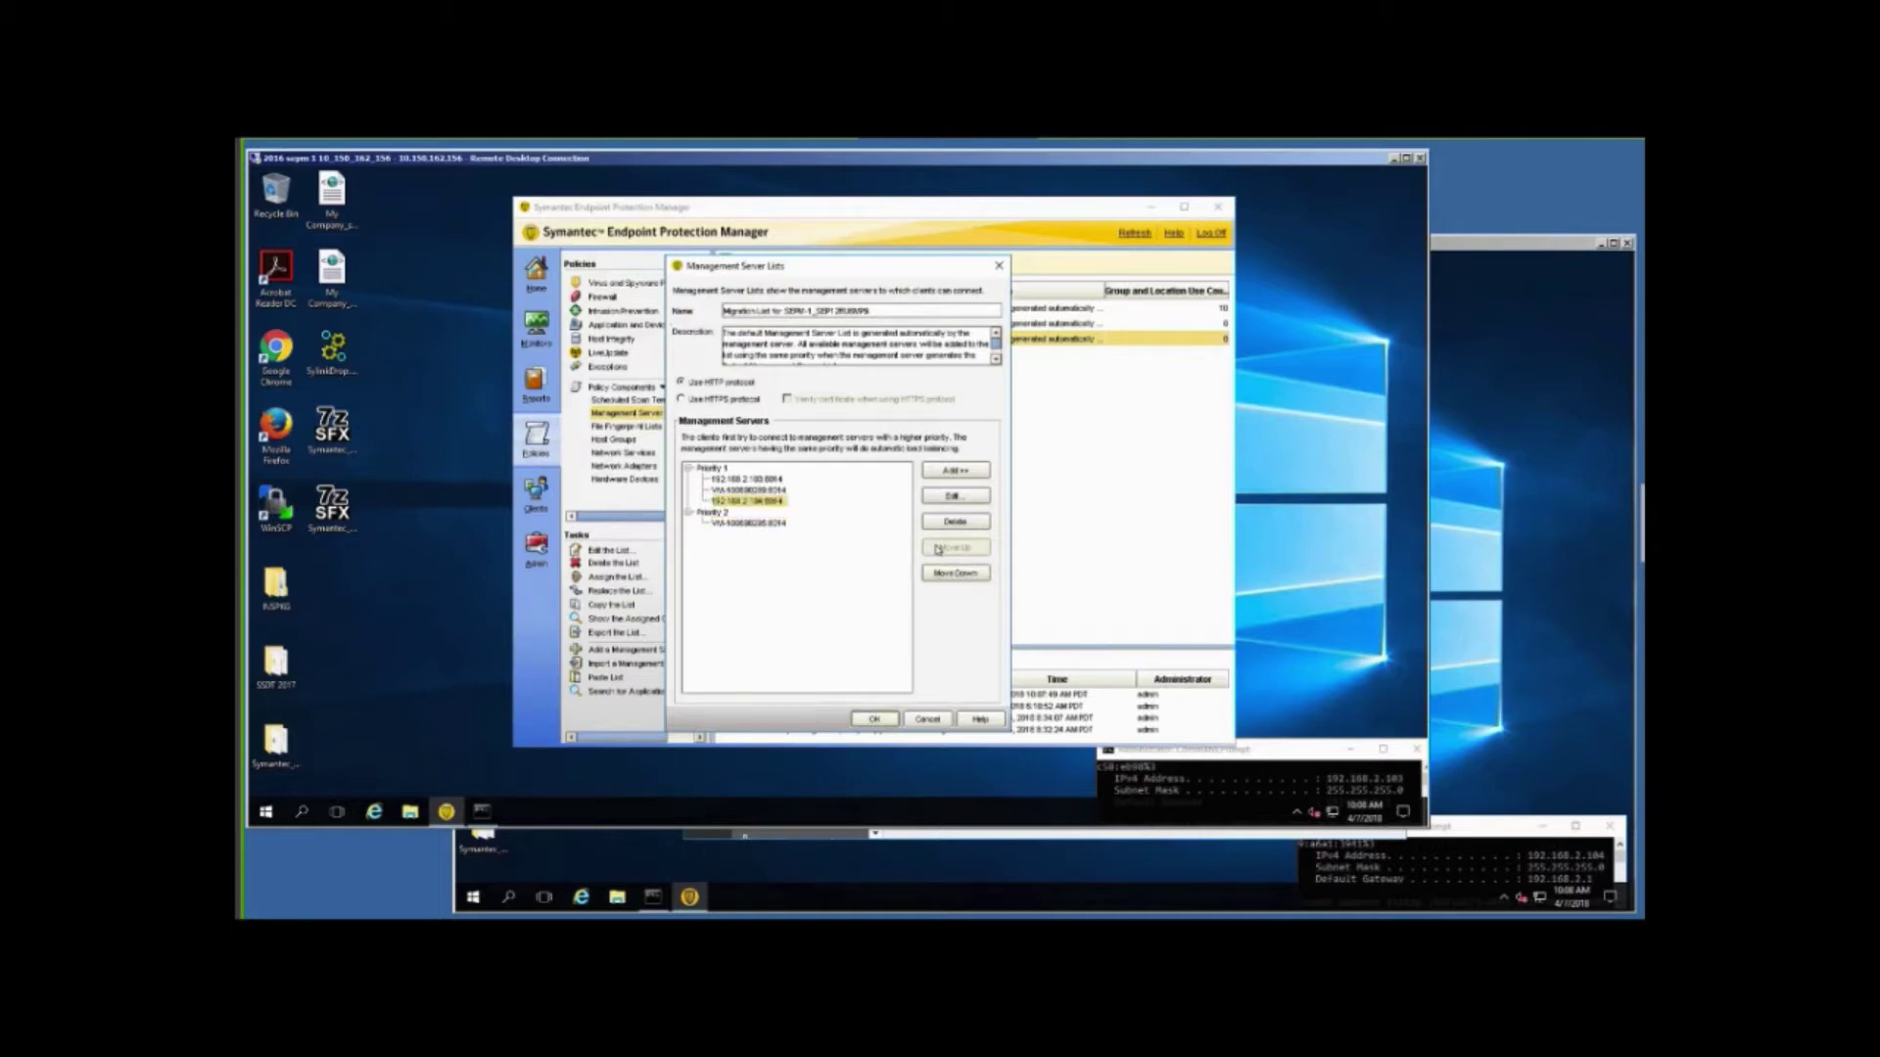
pyautogui.click(756, 525)
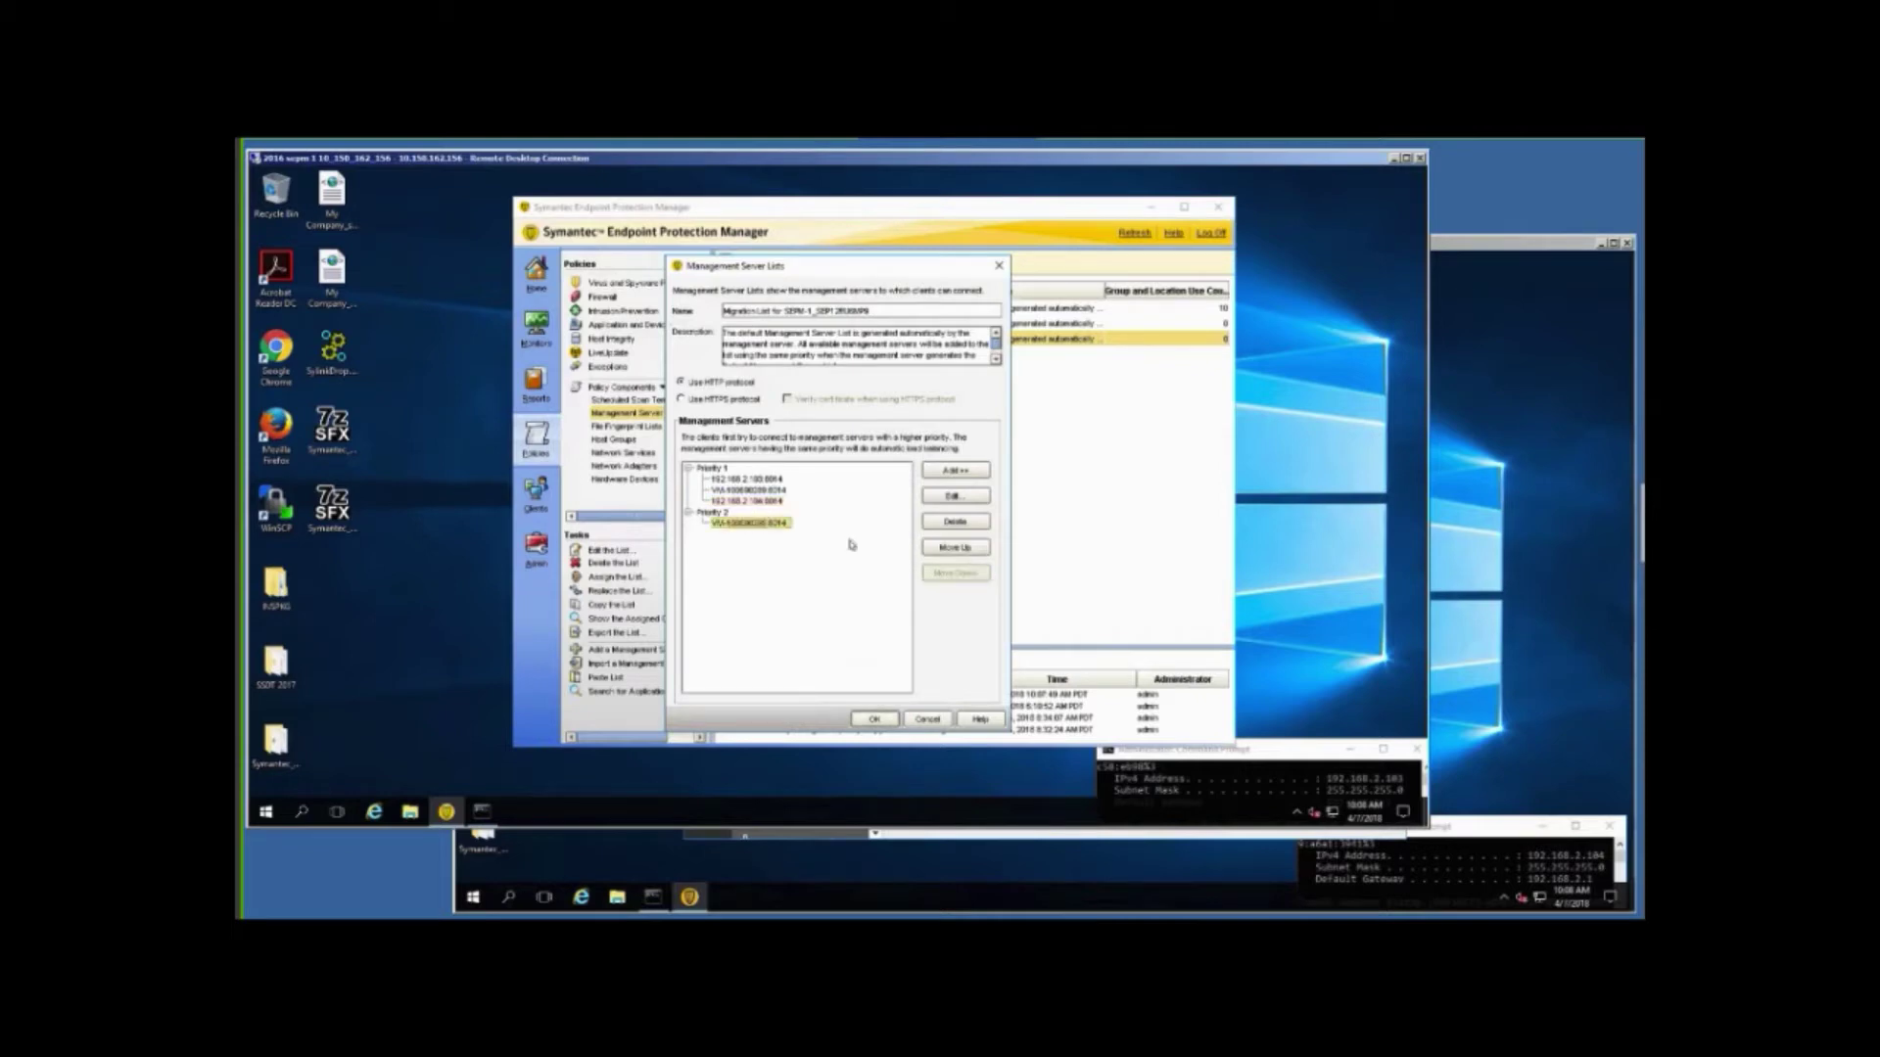
pyautogui.click(940, 548)
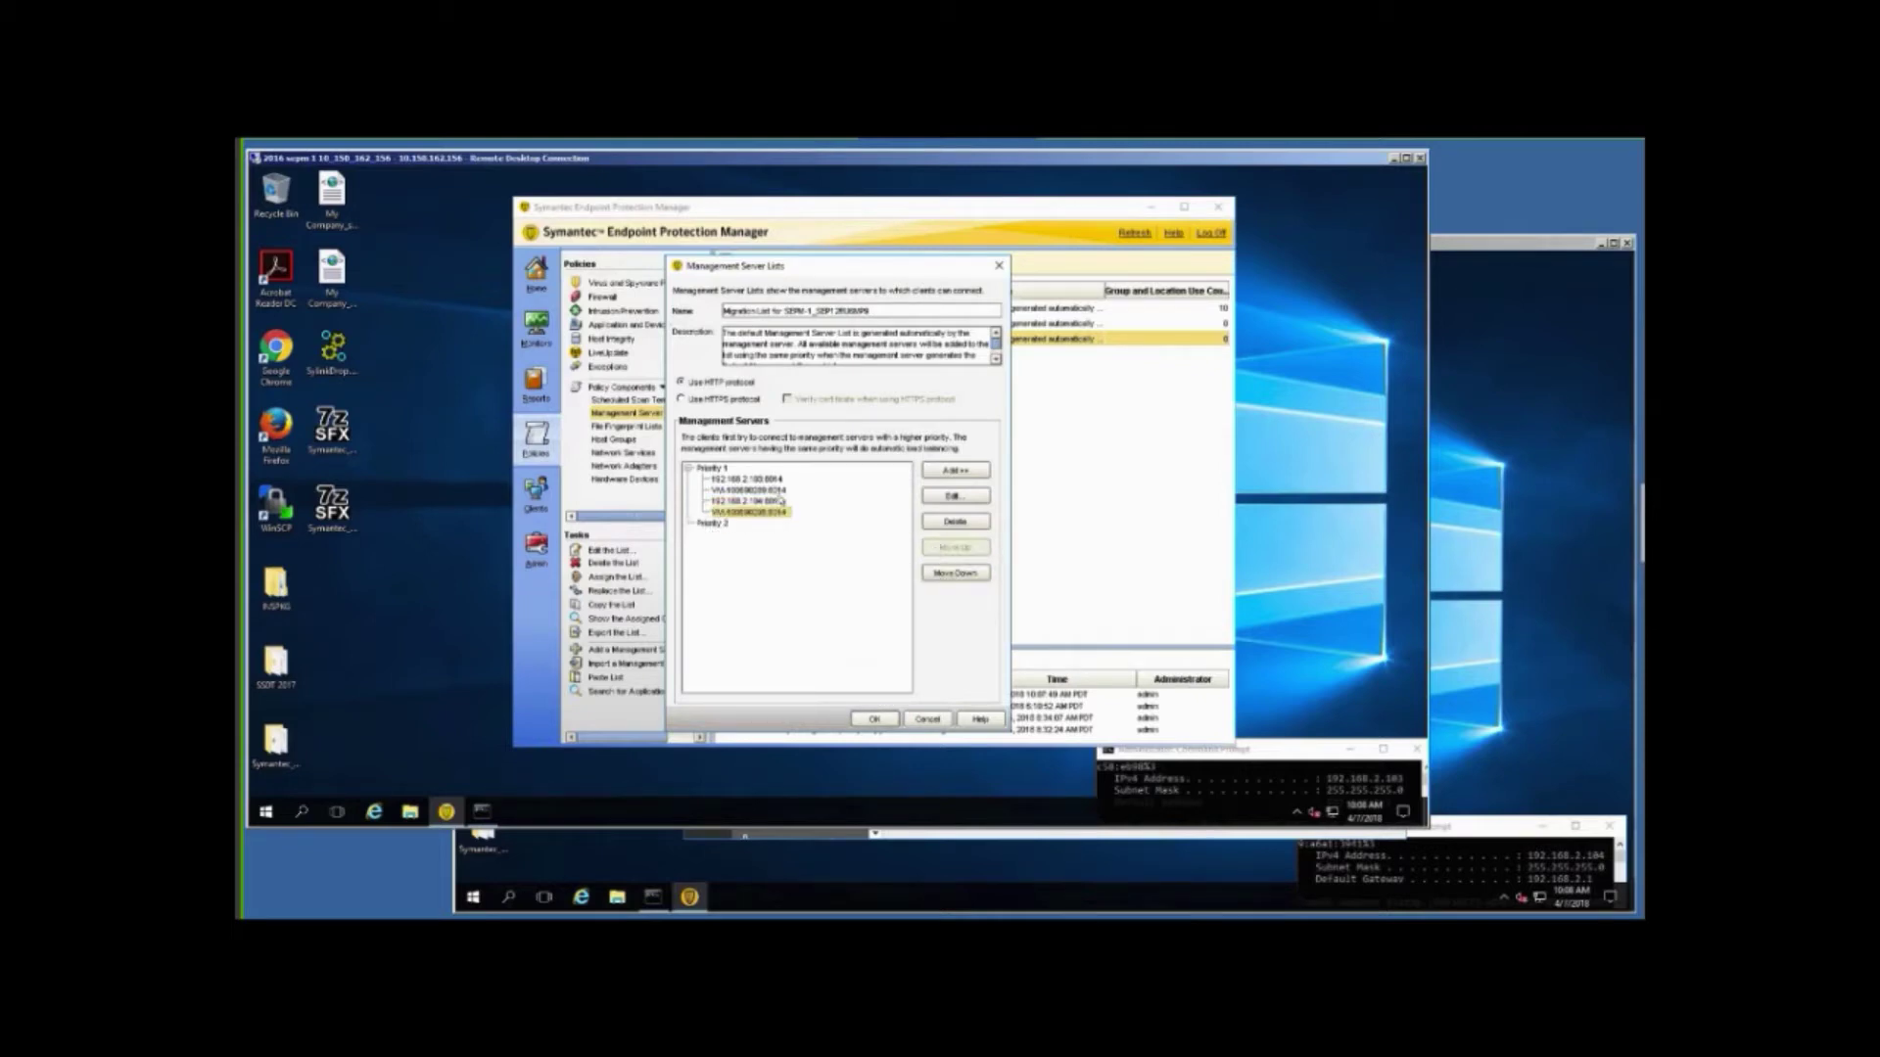
pyautogui.click(779, 490)
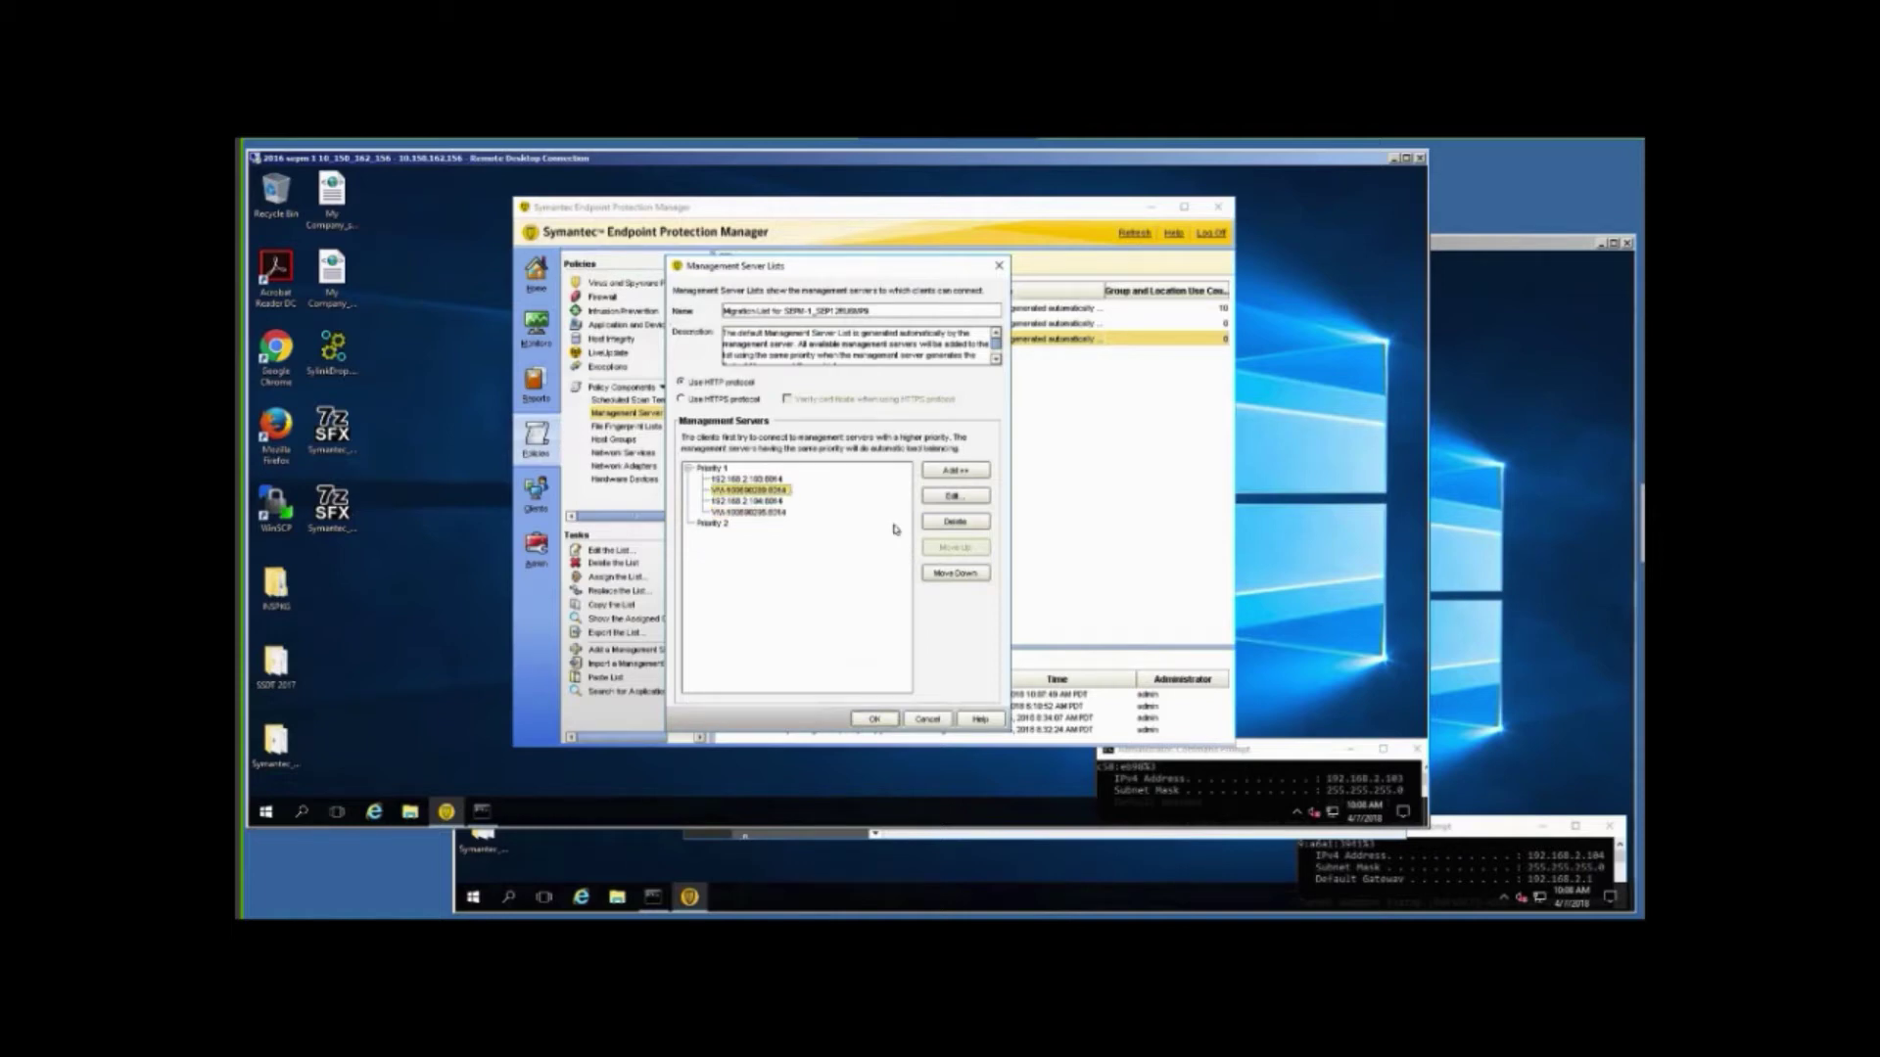
pyautogui.click(935, 575)
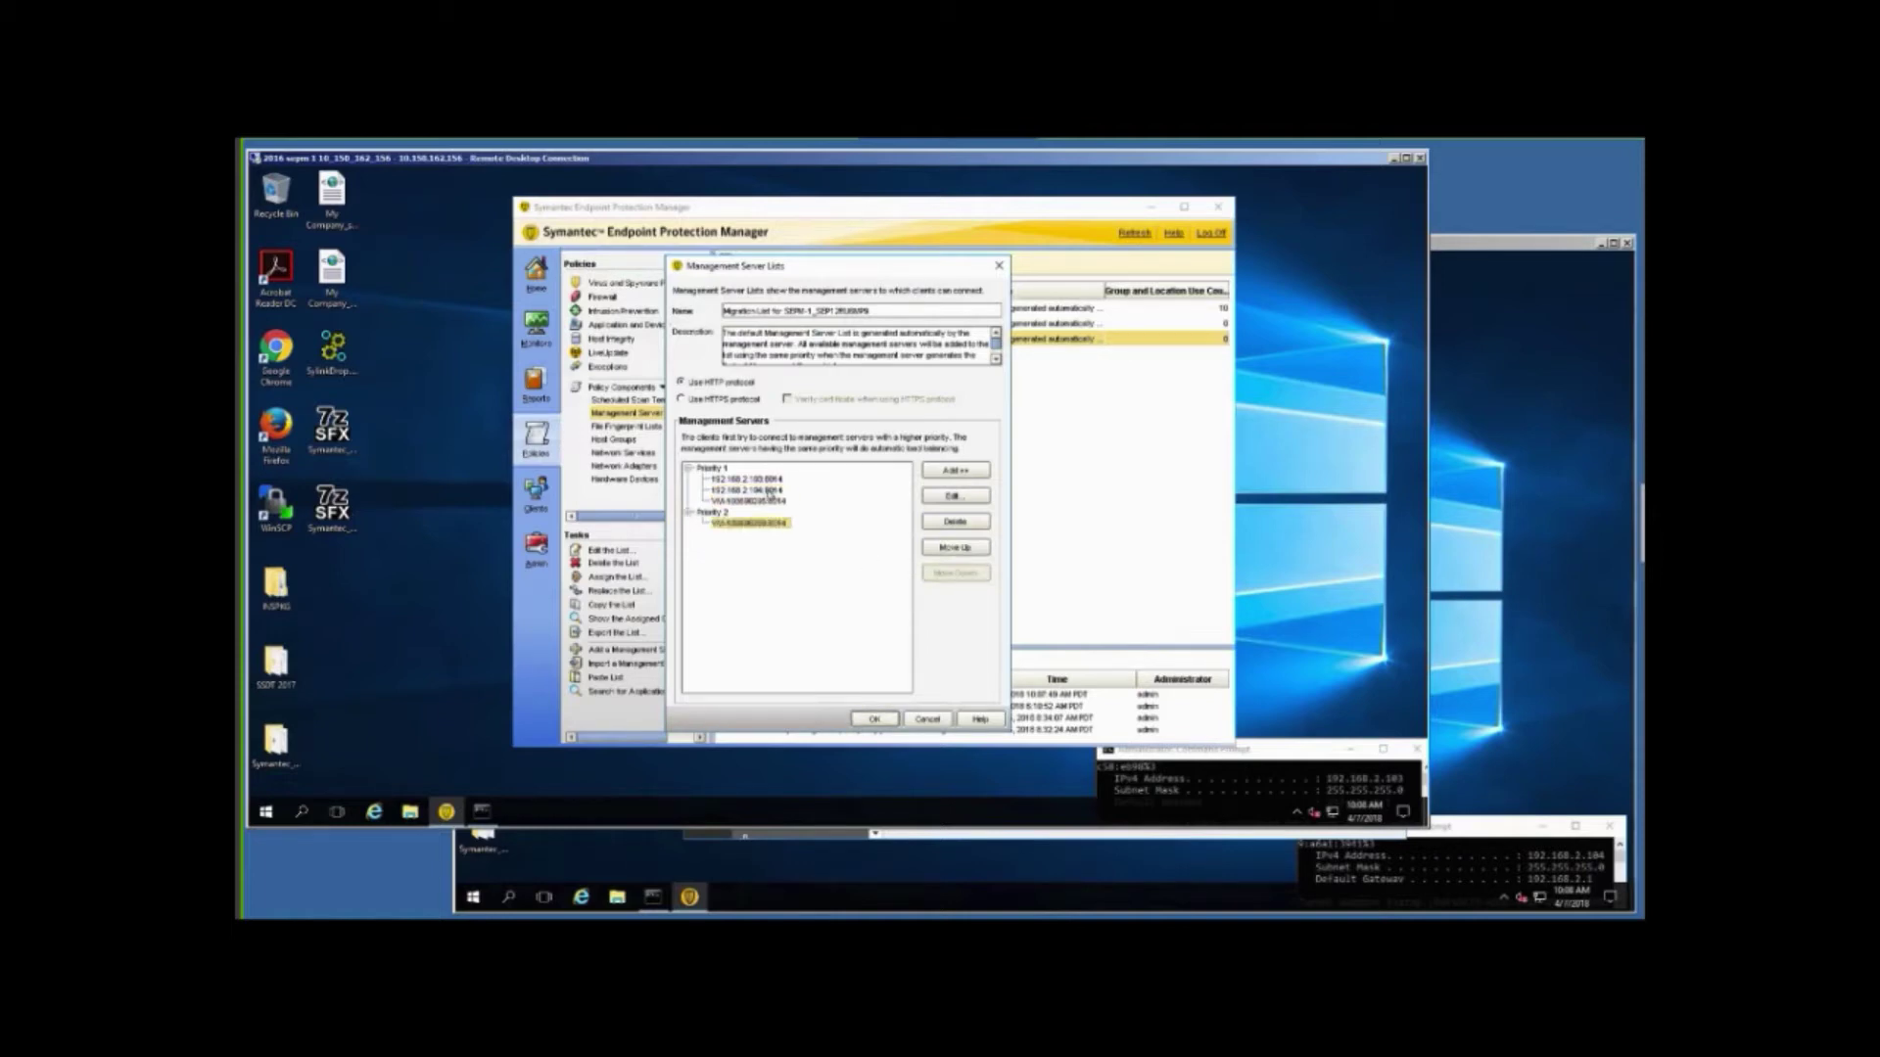
# Move the remaining first server down to Priority 2, check both levels, and save the migration list.
pyautogui.click(763, 480)
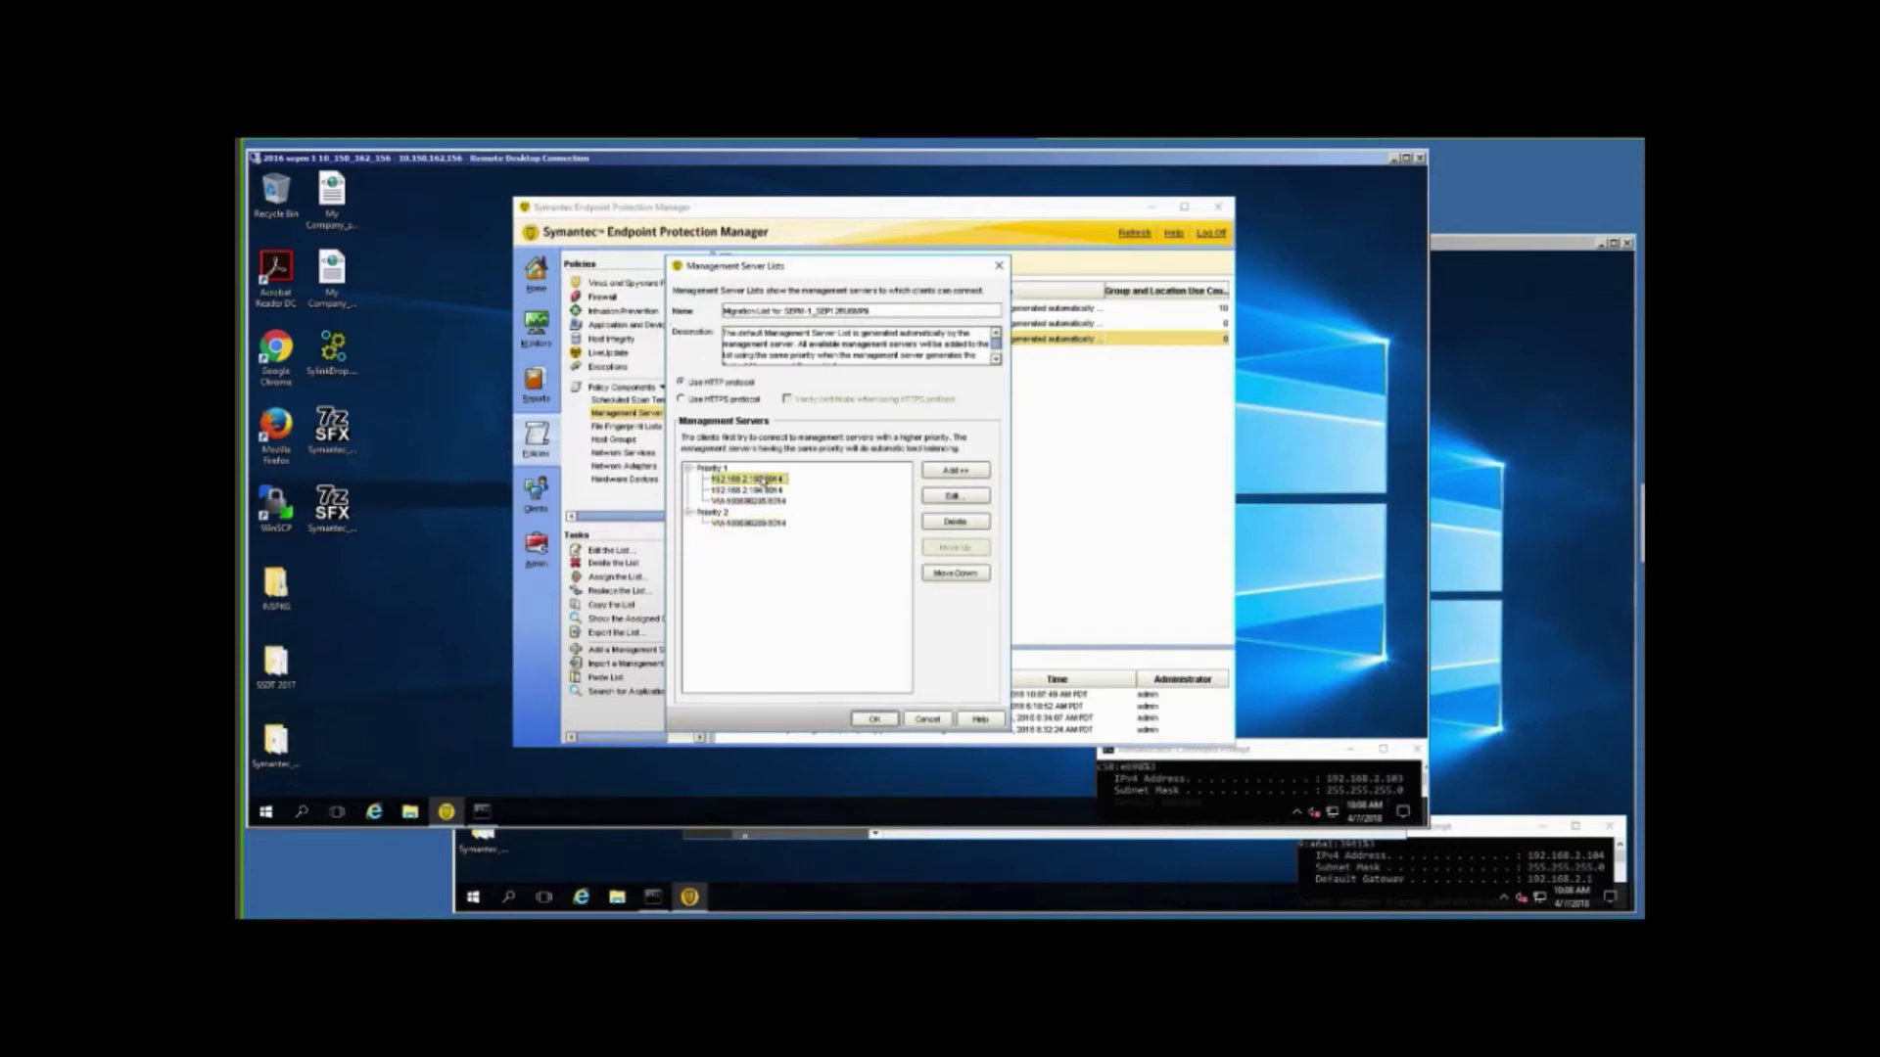
pyautogui.click(943, 576)
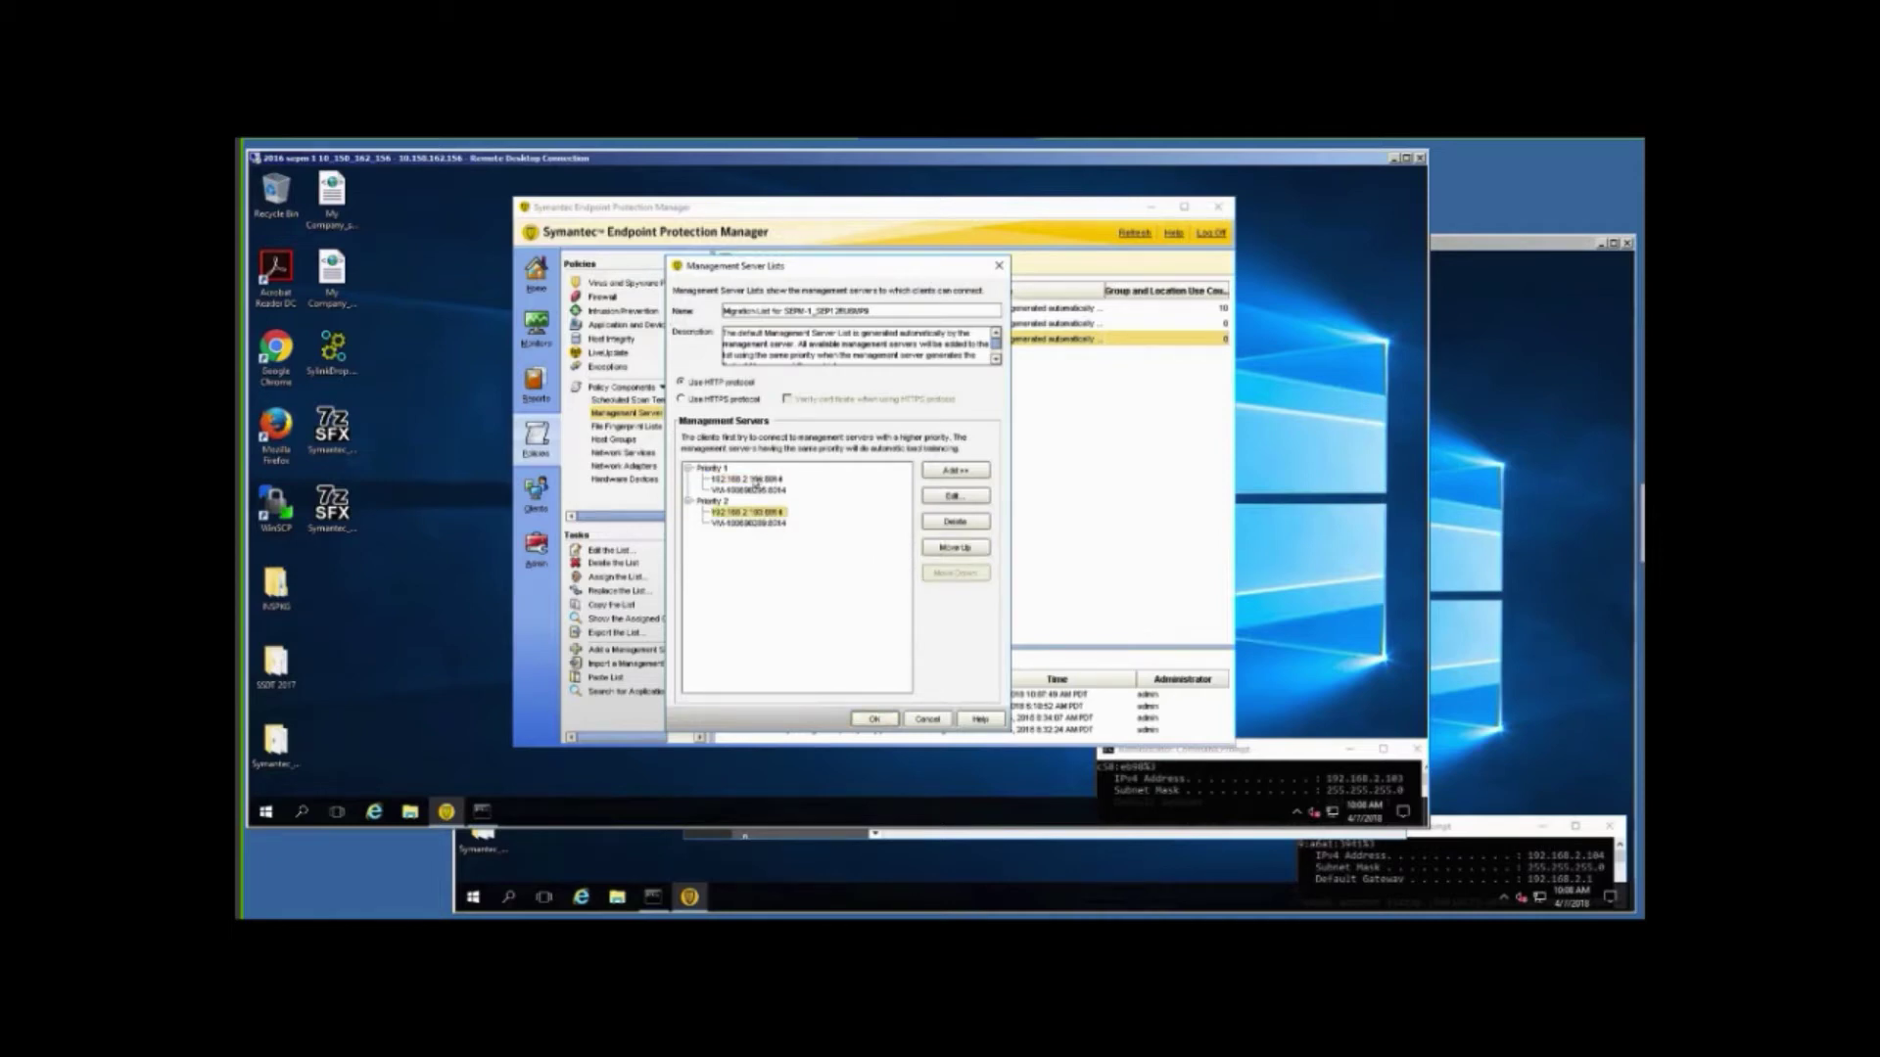
pyautogui.click(755, 480)
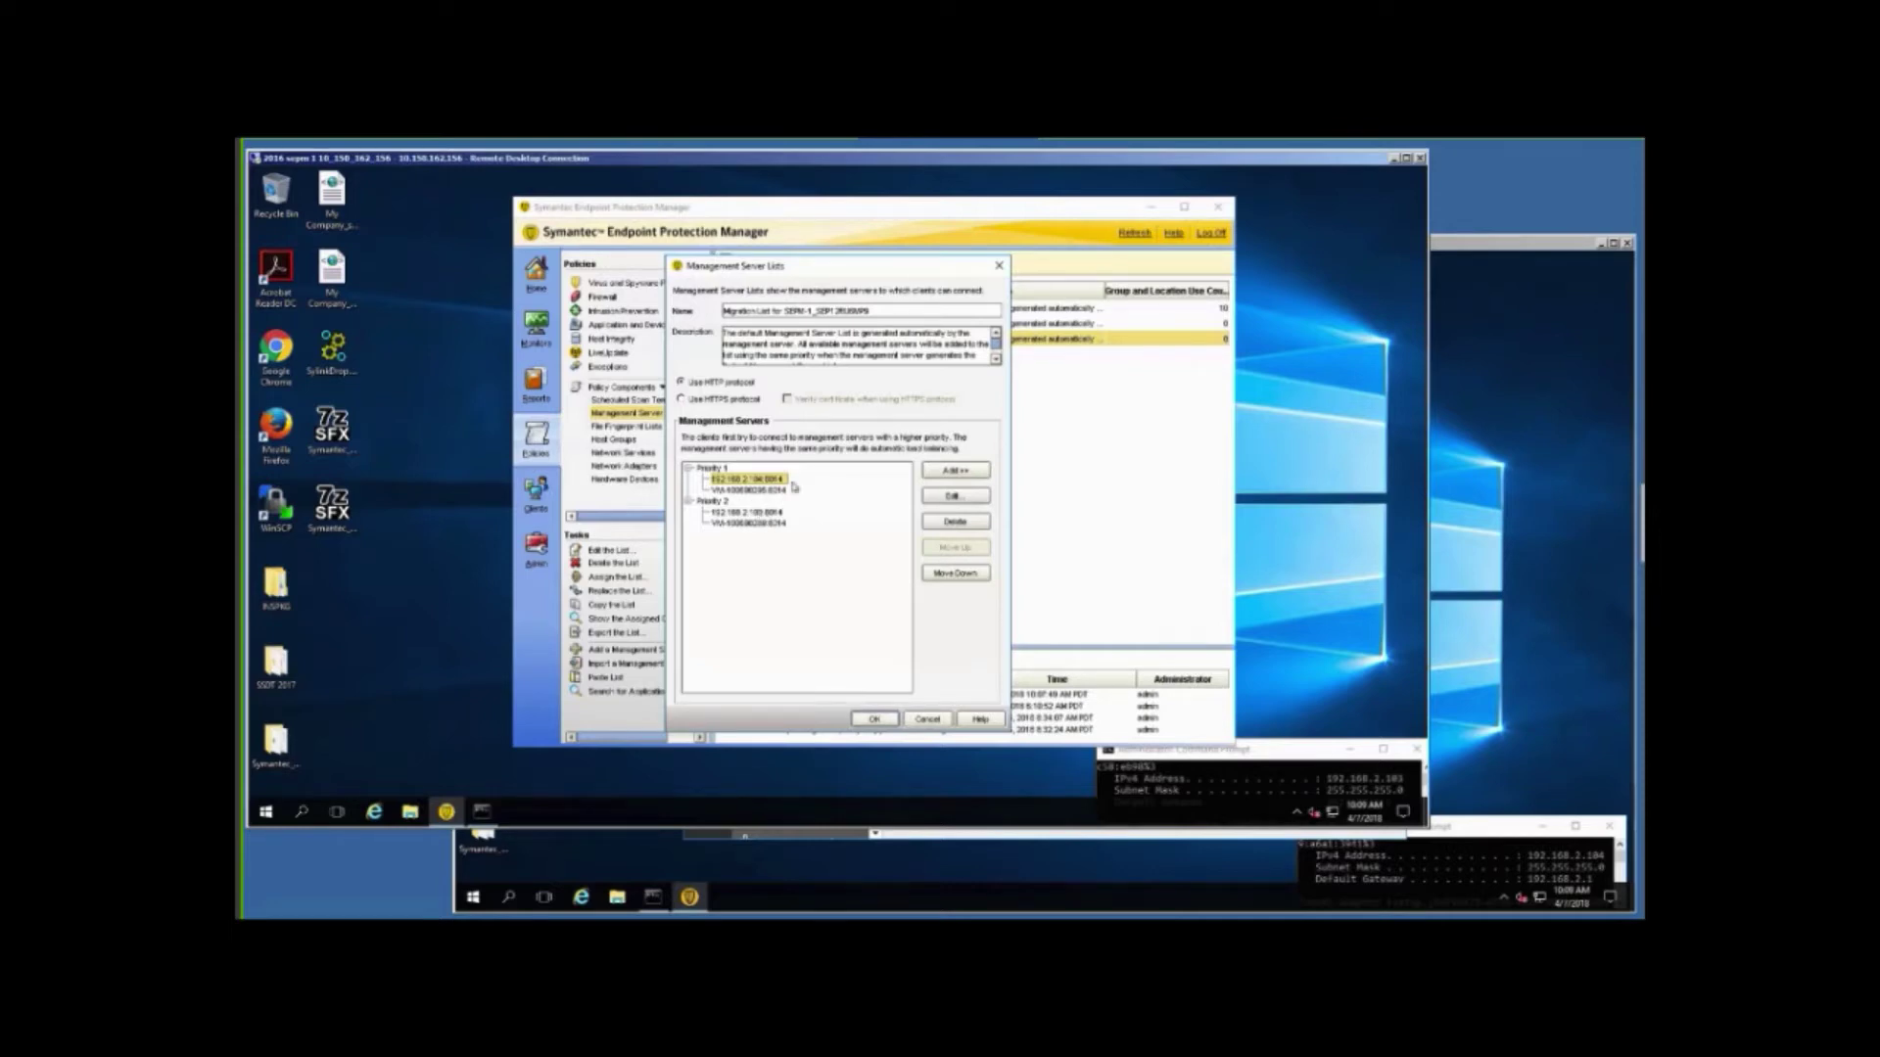
pyautogui.click(765, 512)
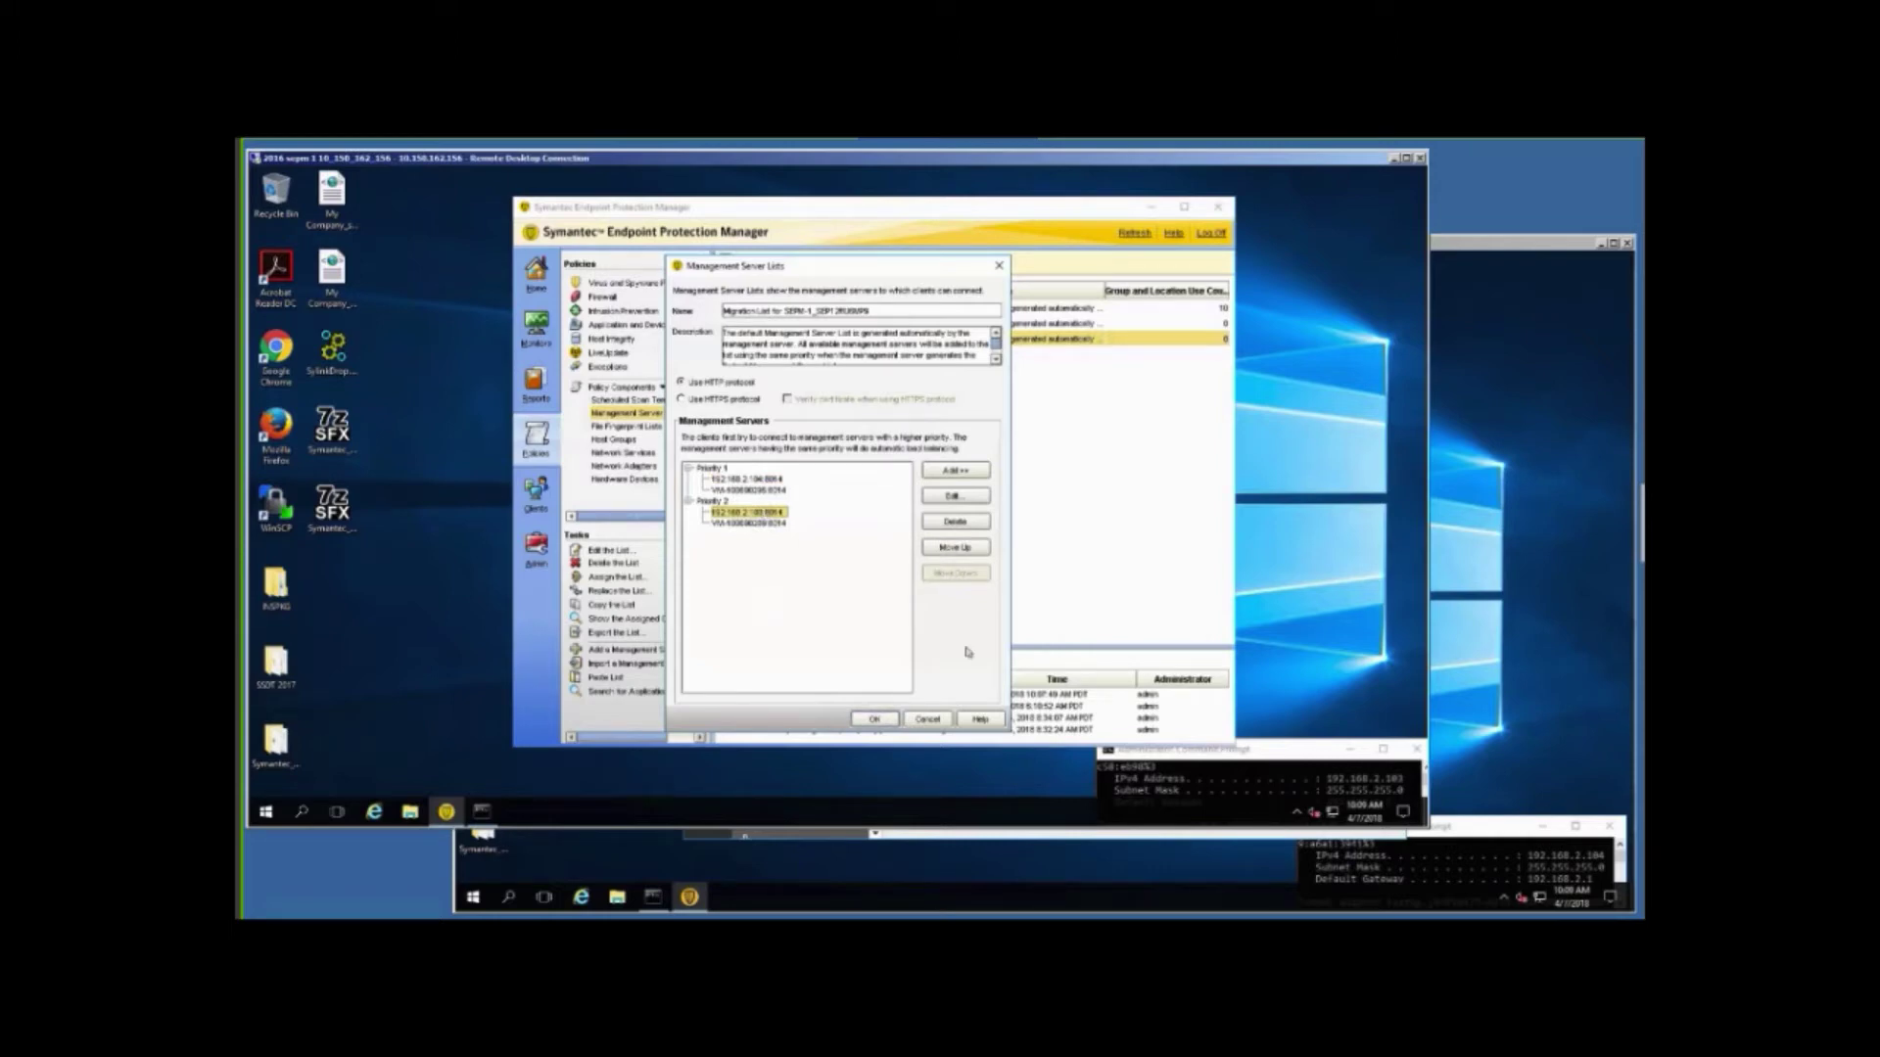
pyautogui.click(861, 720)
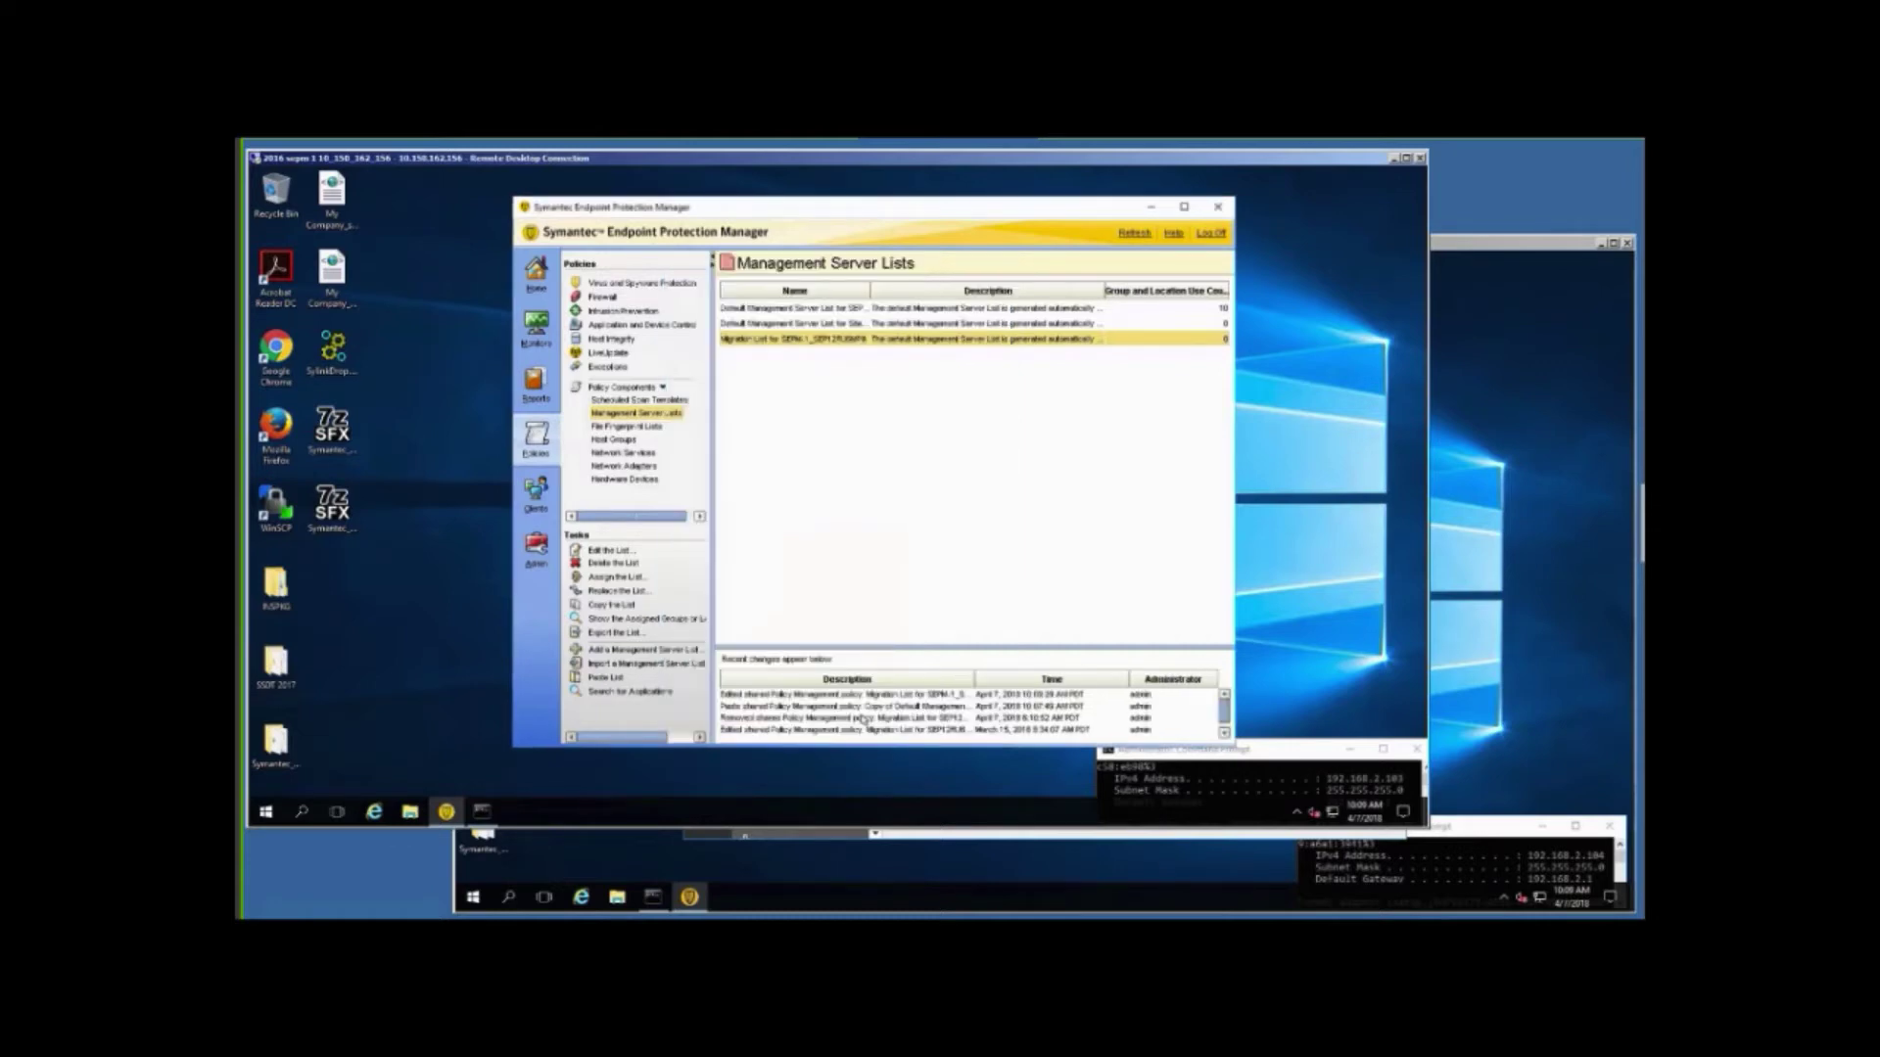
pyautogui.click(1474, 370)
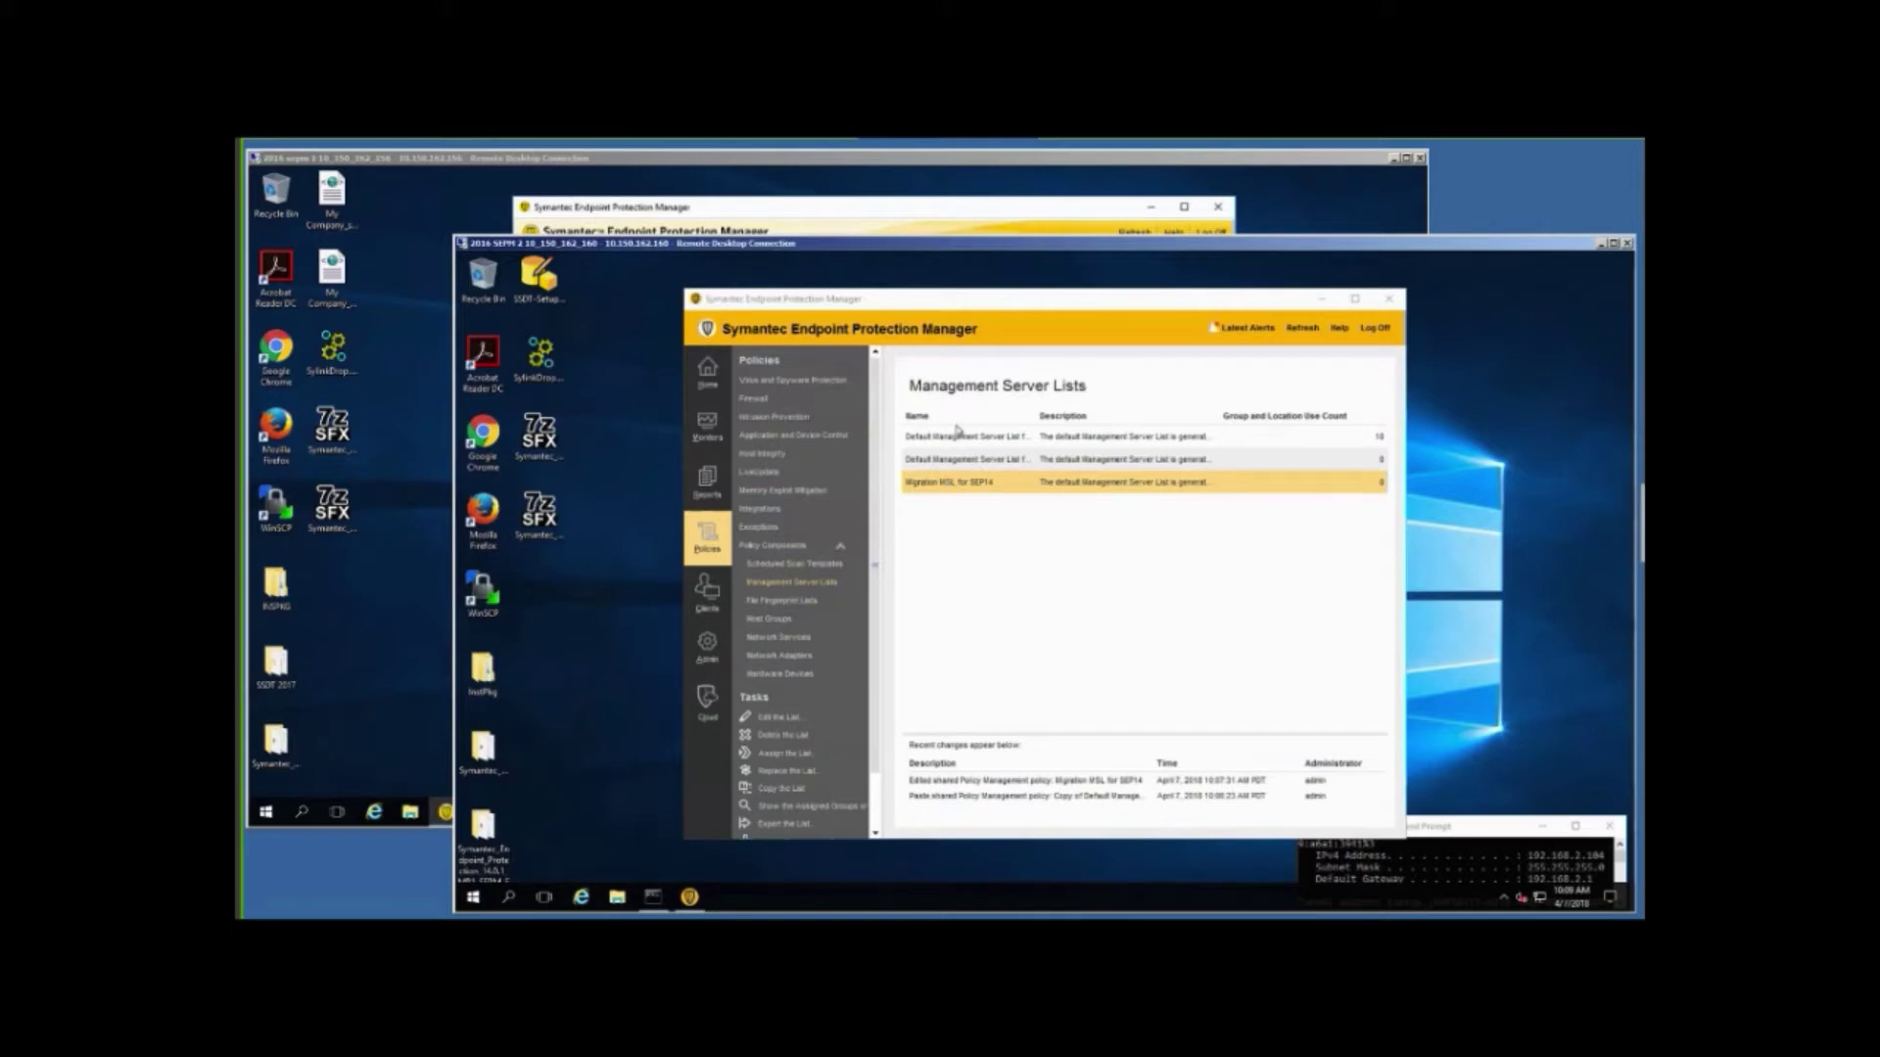
# Assign Migration MSL for SEP14 to My Company and all subgroups, including TEST-3, and confirm.
pyautogui.rightClick(961, 484)
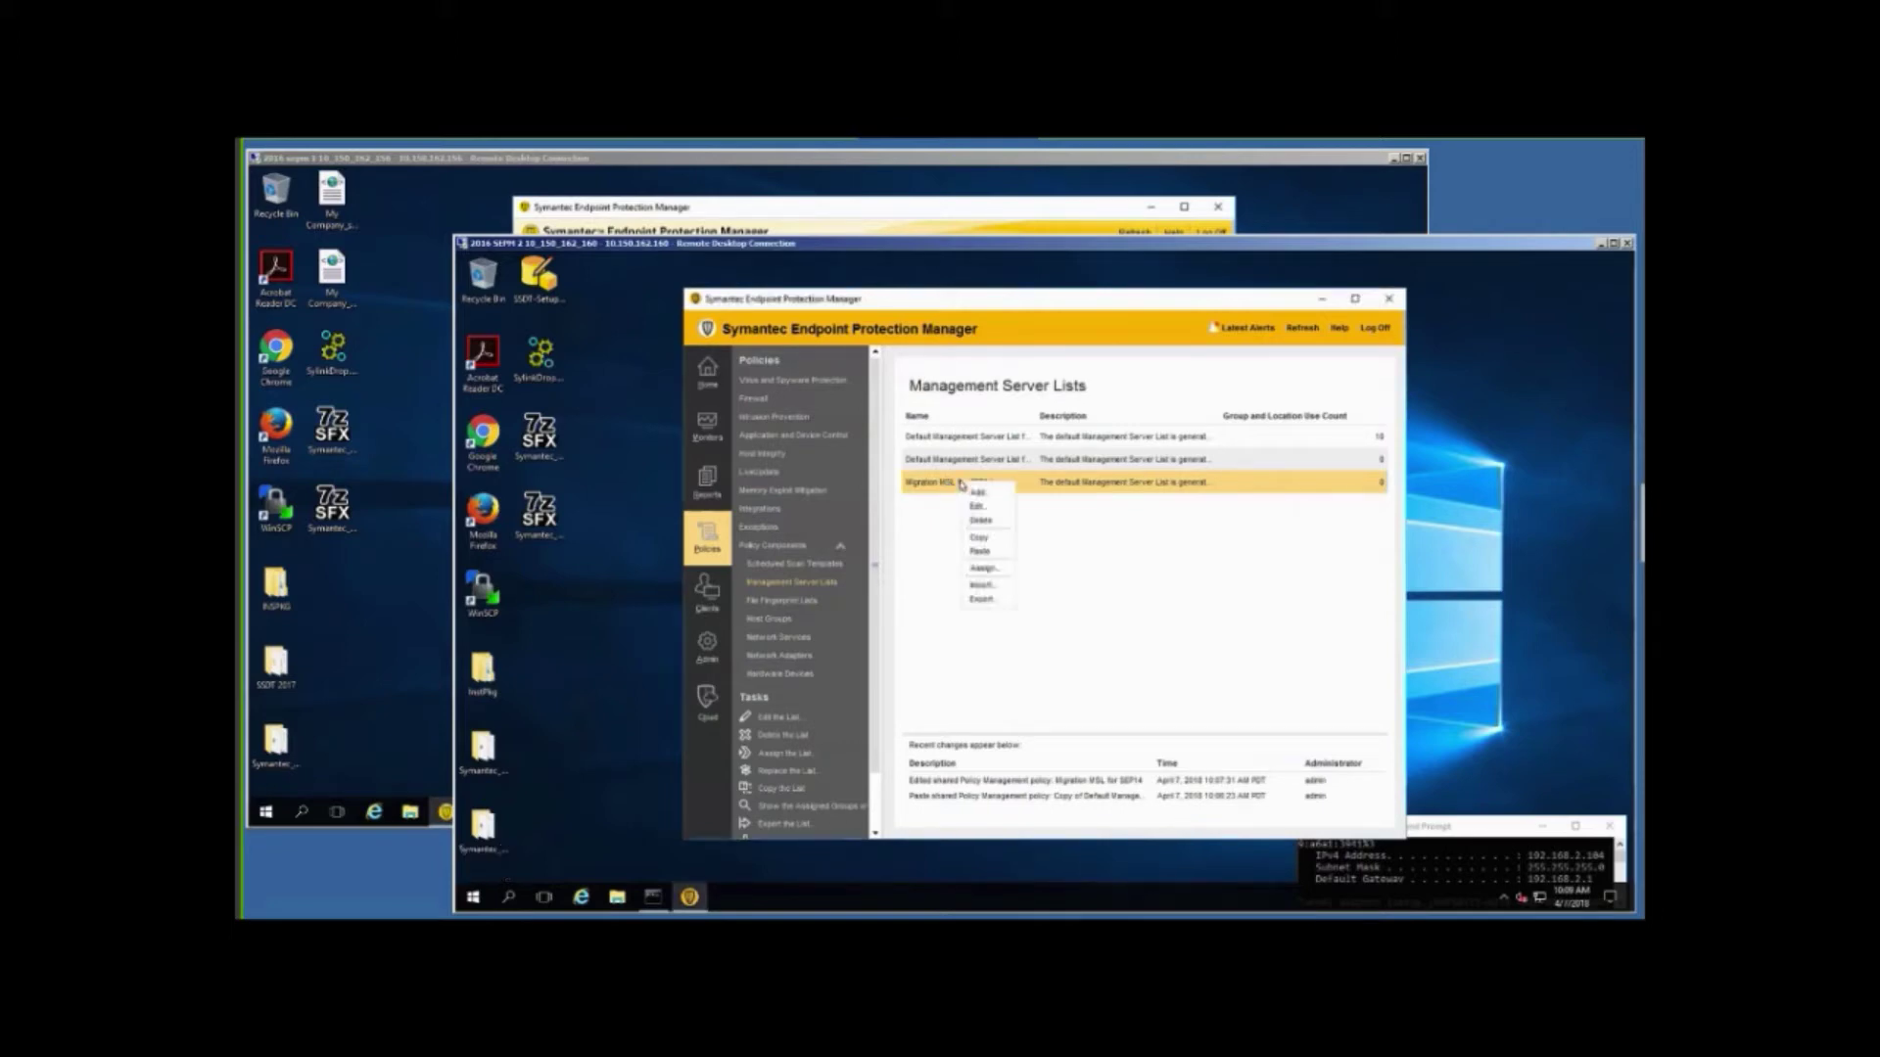
pyautogui.click(983, 569)
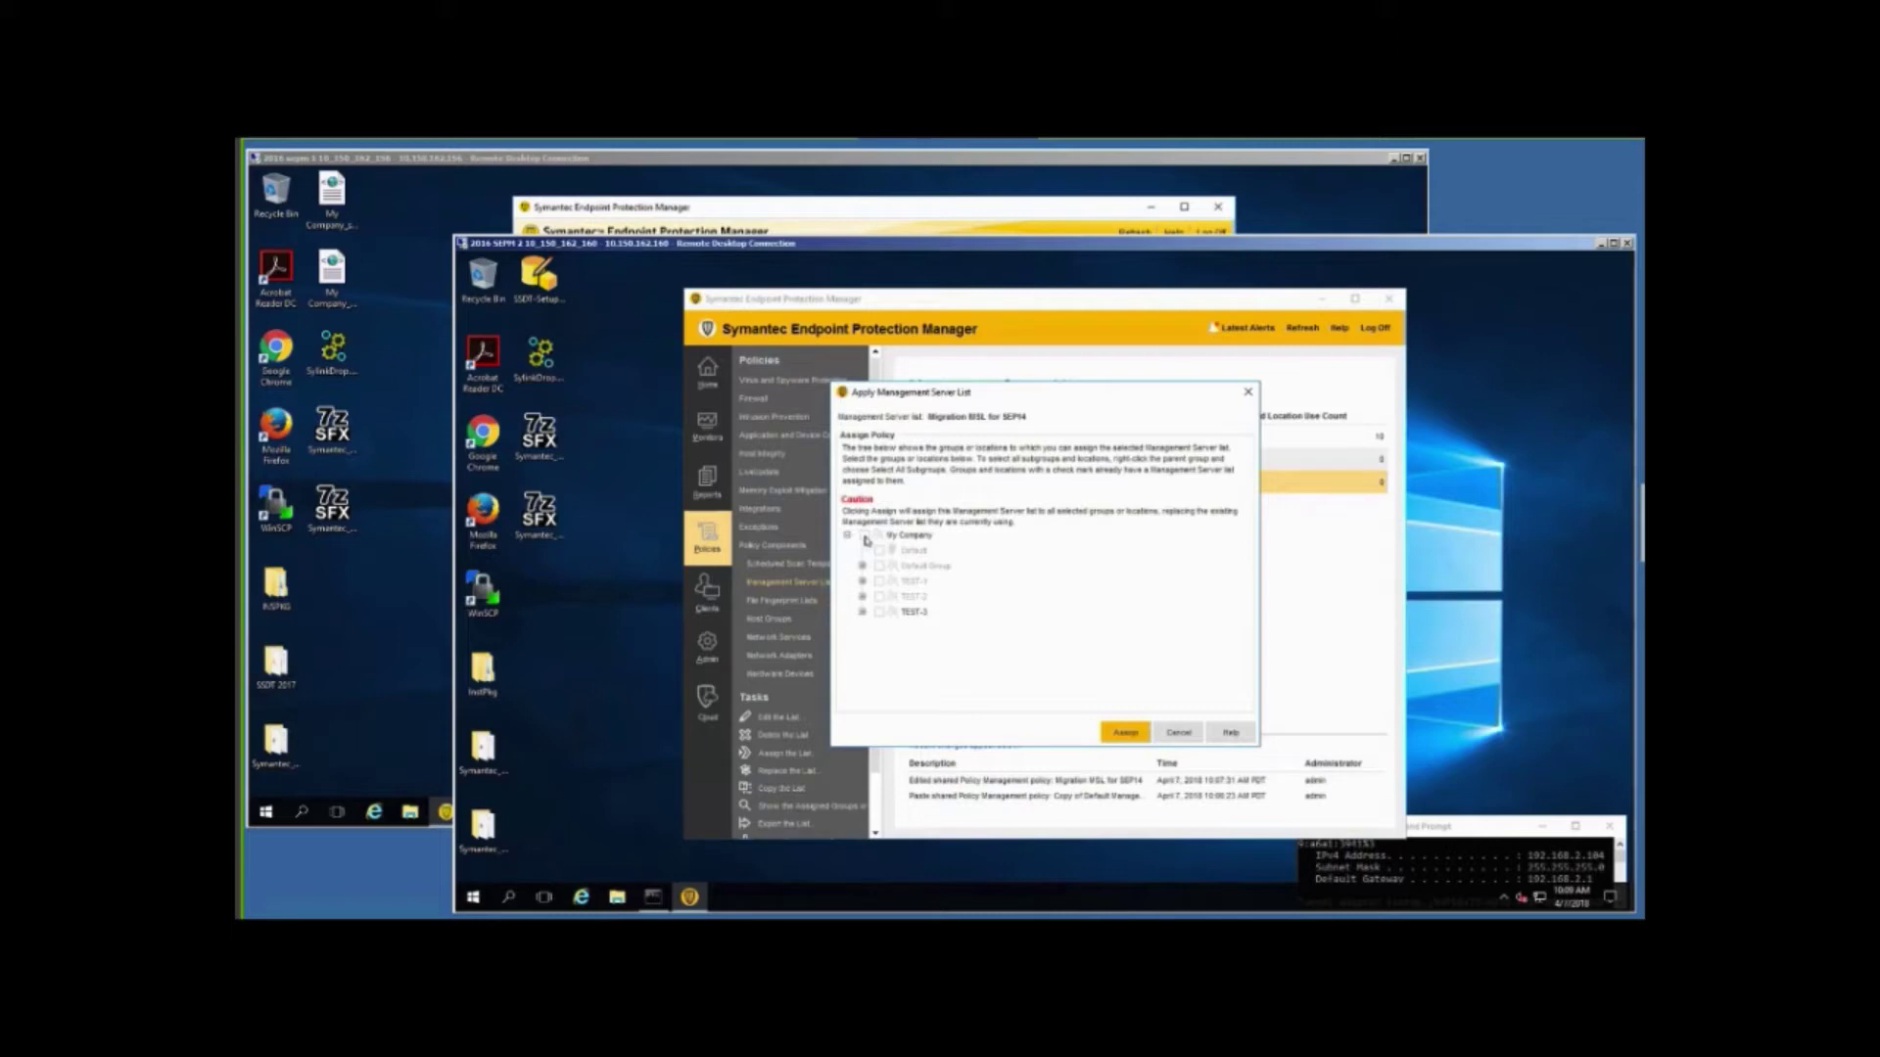
pyautogui.click(865, 537)
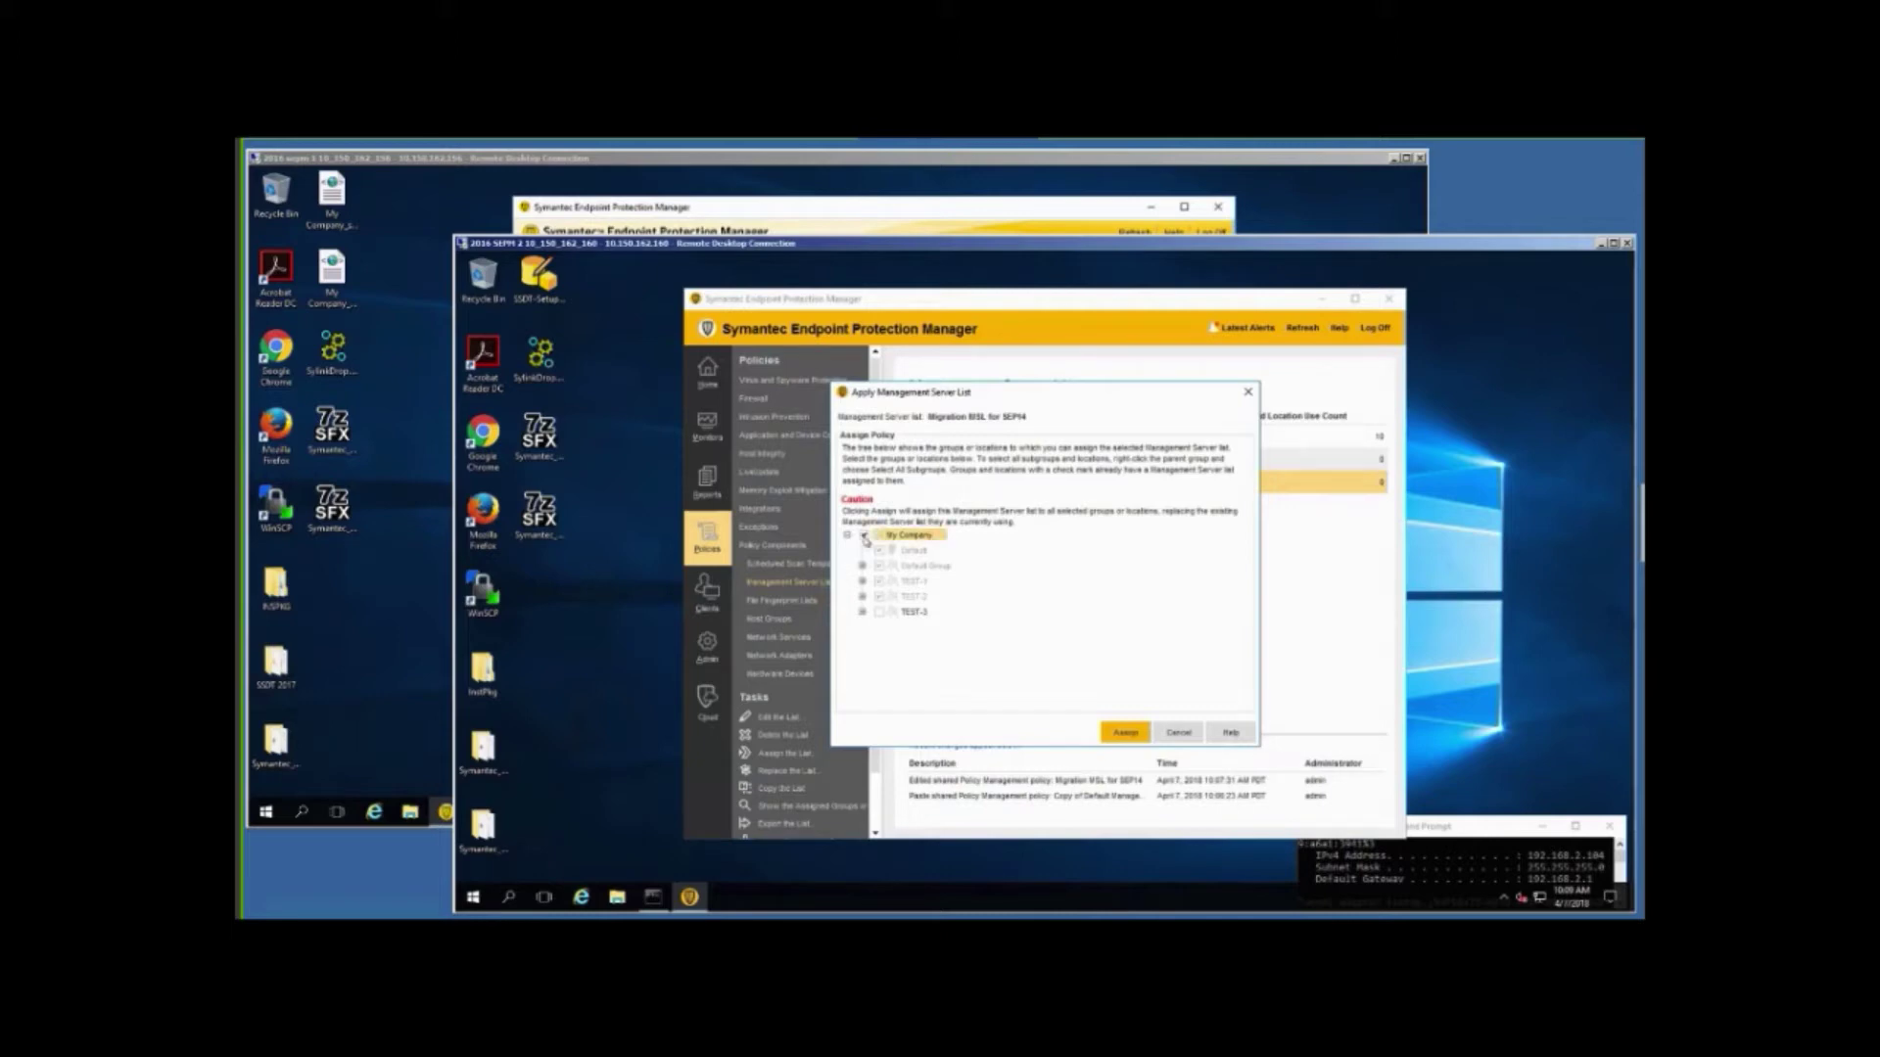
pyautogui.click(879, 613)
pyautogui.click(1124, 733)
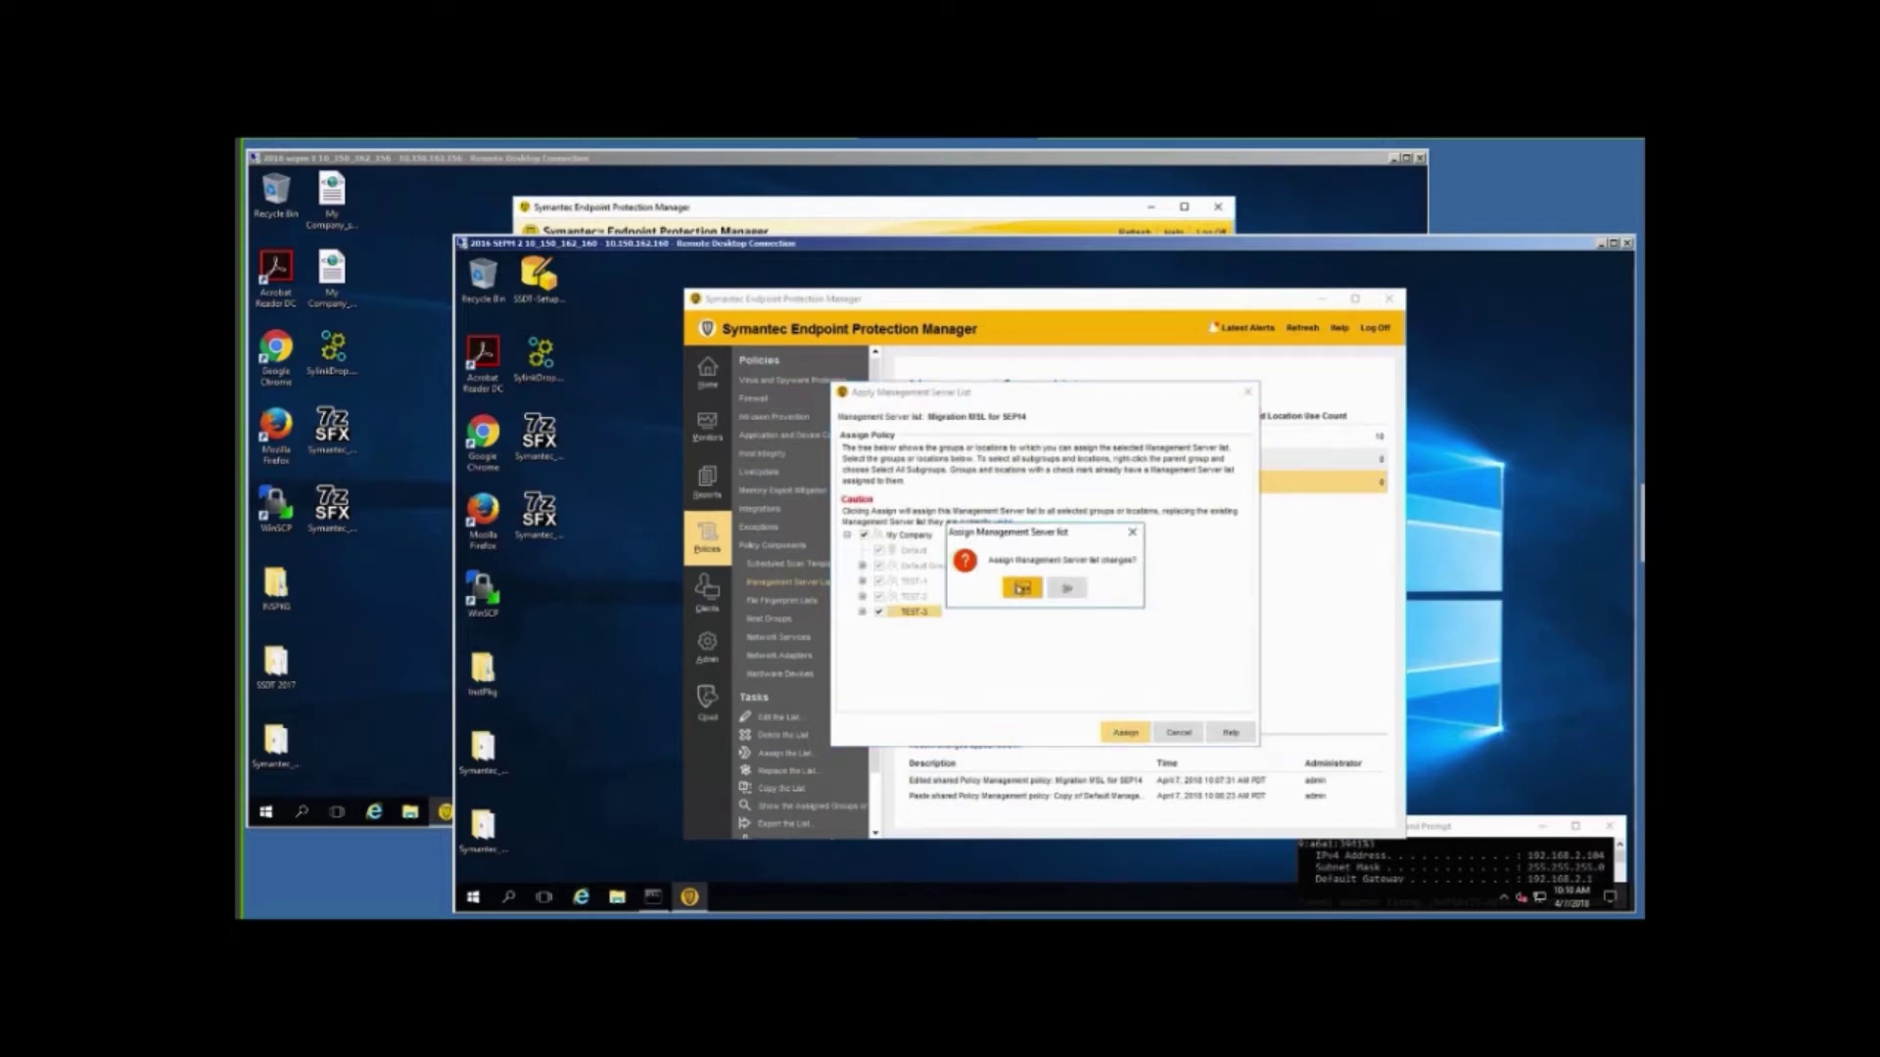
pyautogui.click(1021, 588)
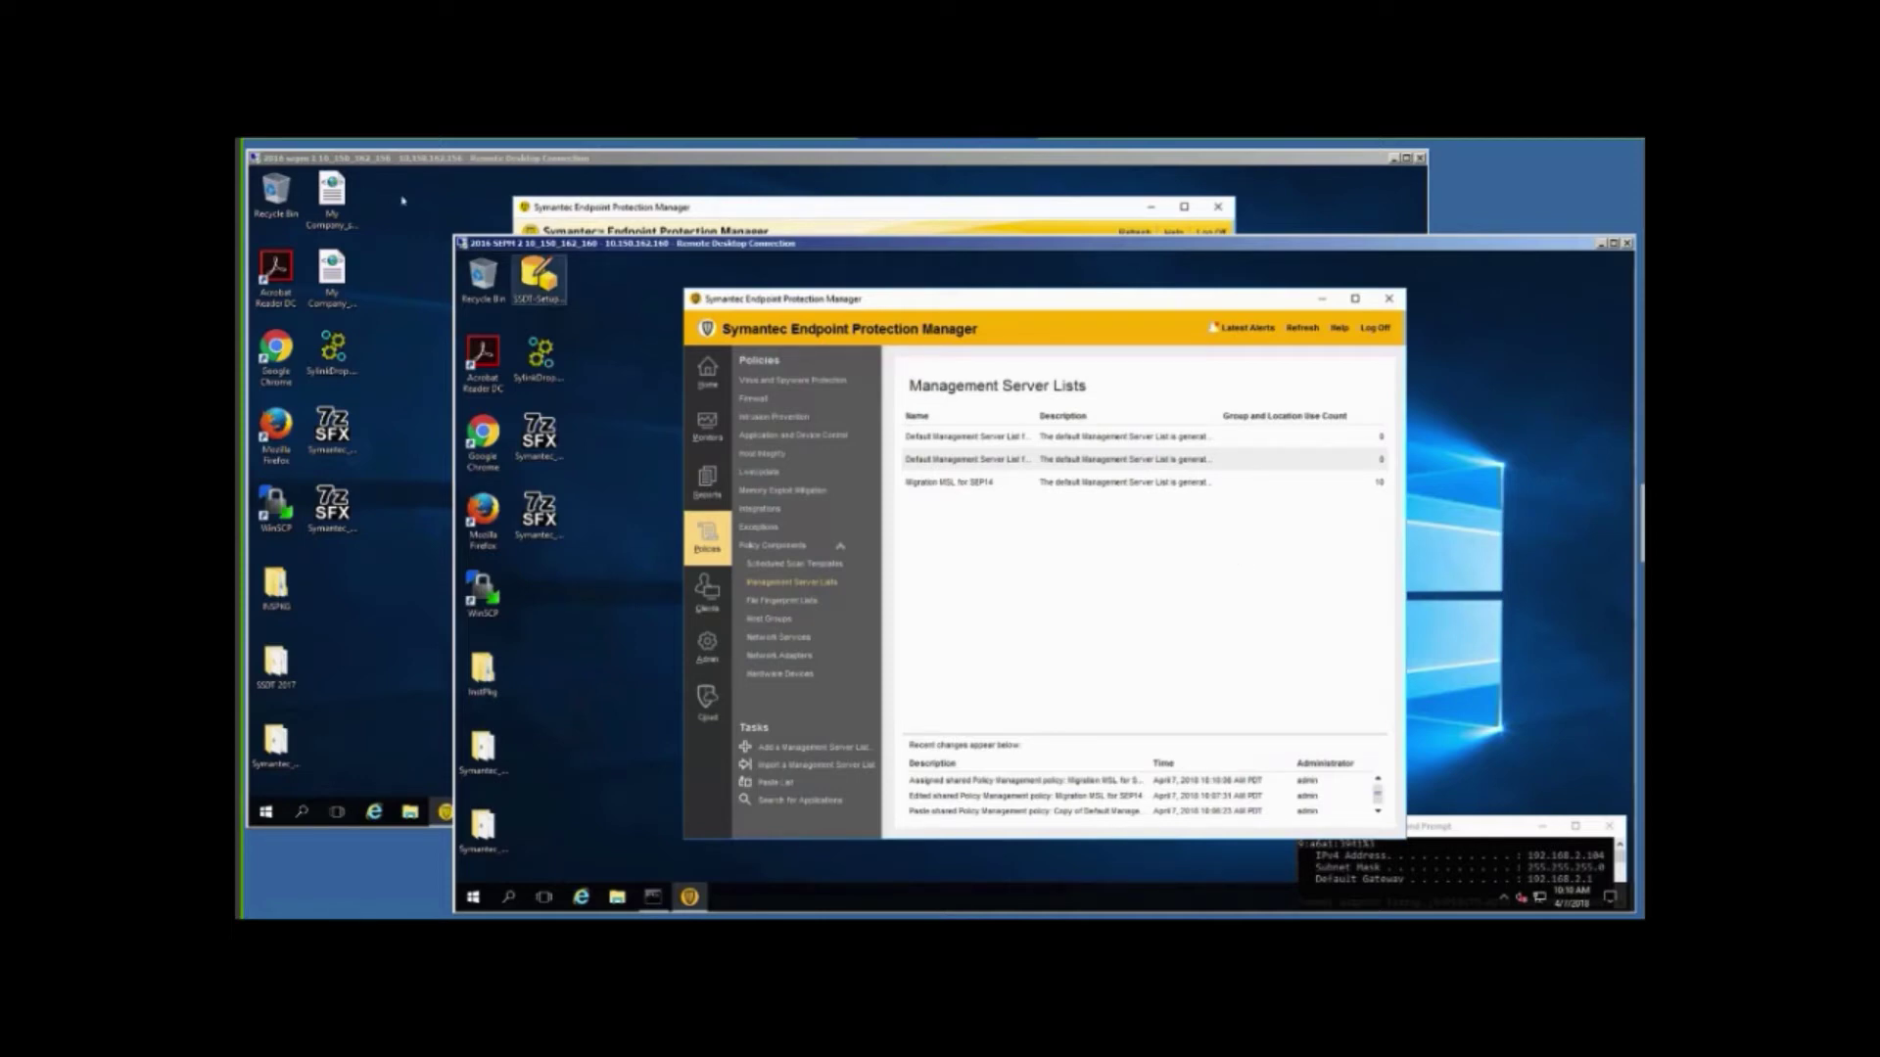
pyautogui.click(402, 201)
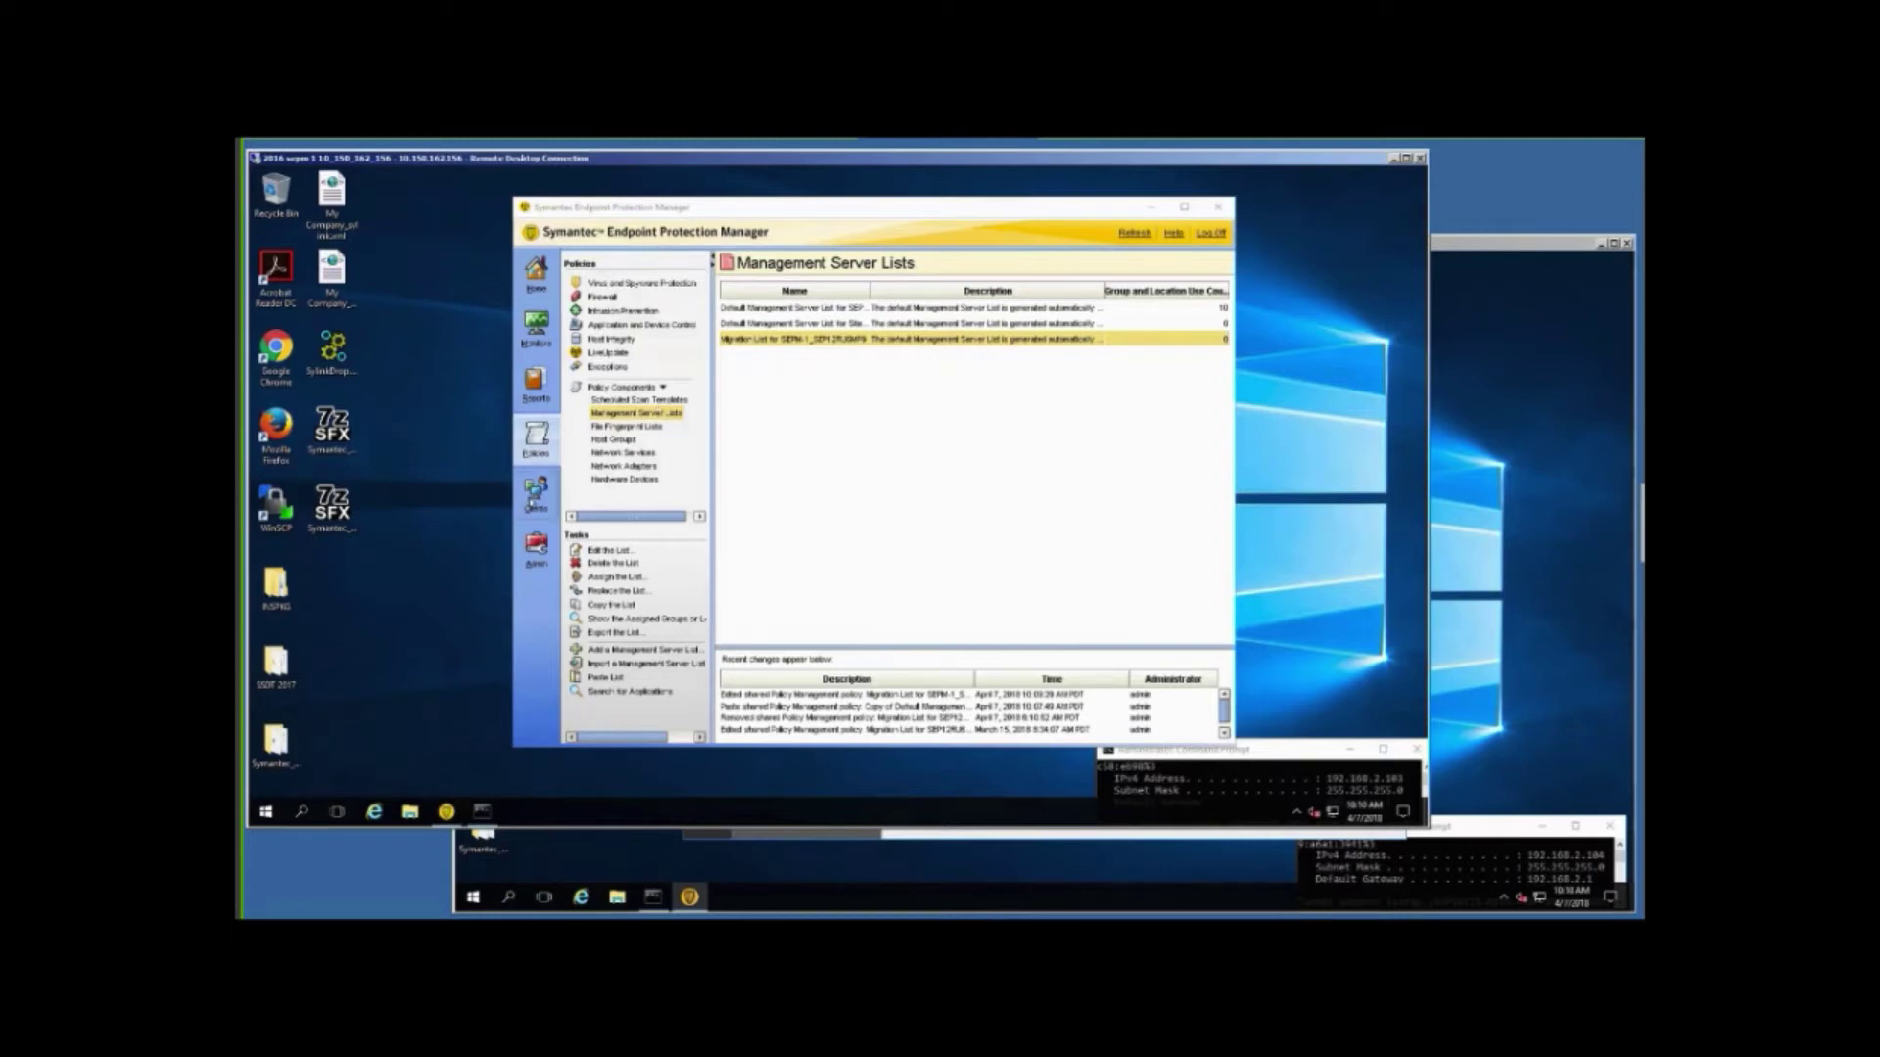
pyautogui.click(536, 491)
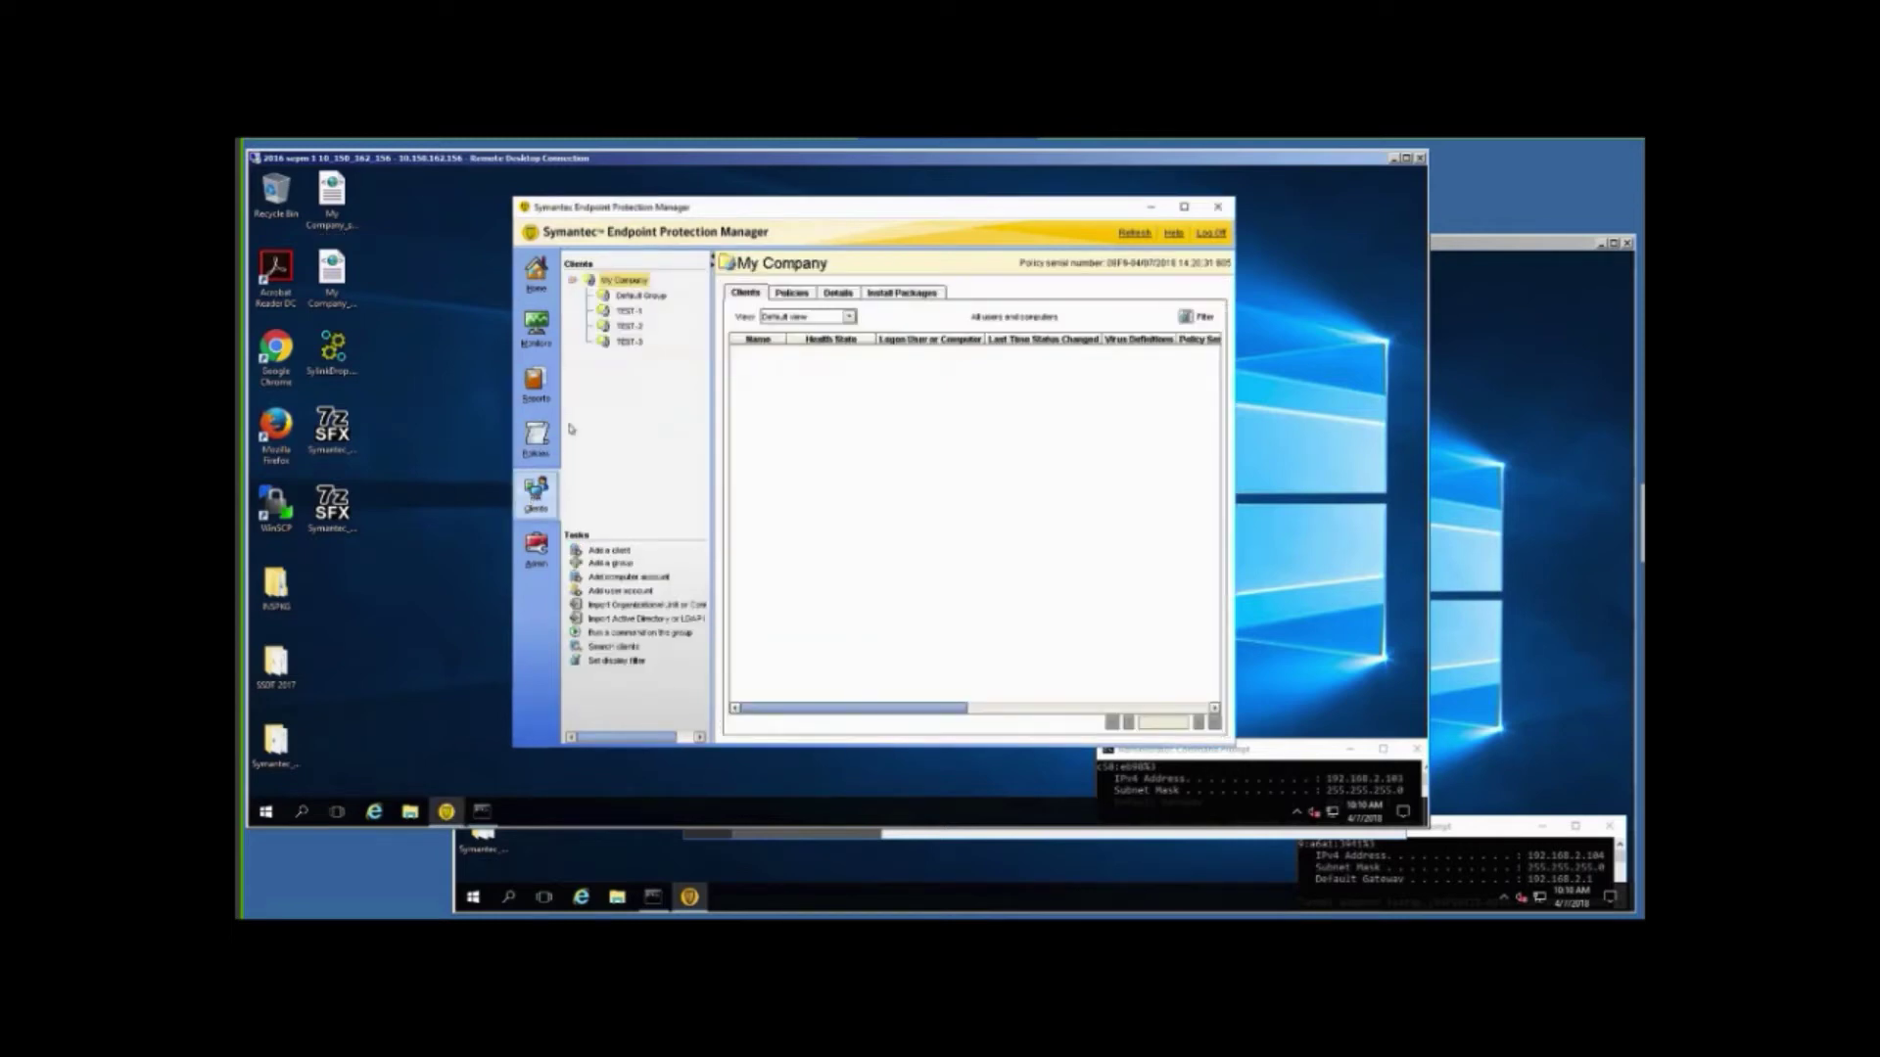
pyautogui.click(628, 342)
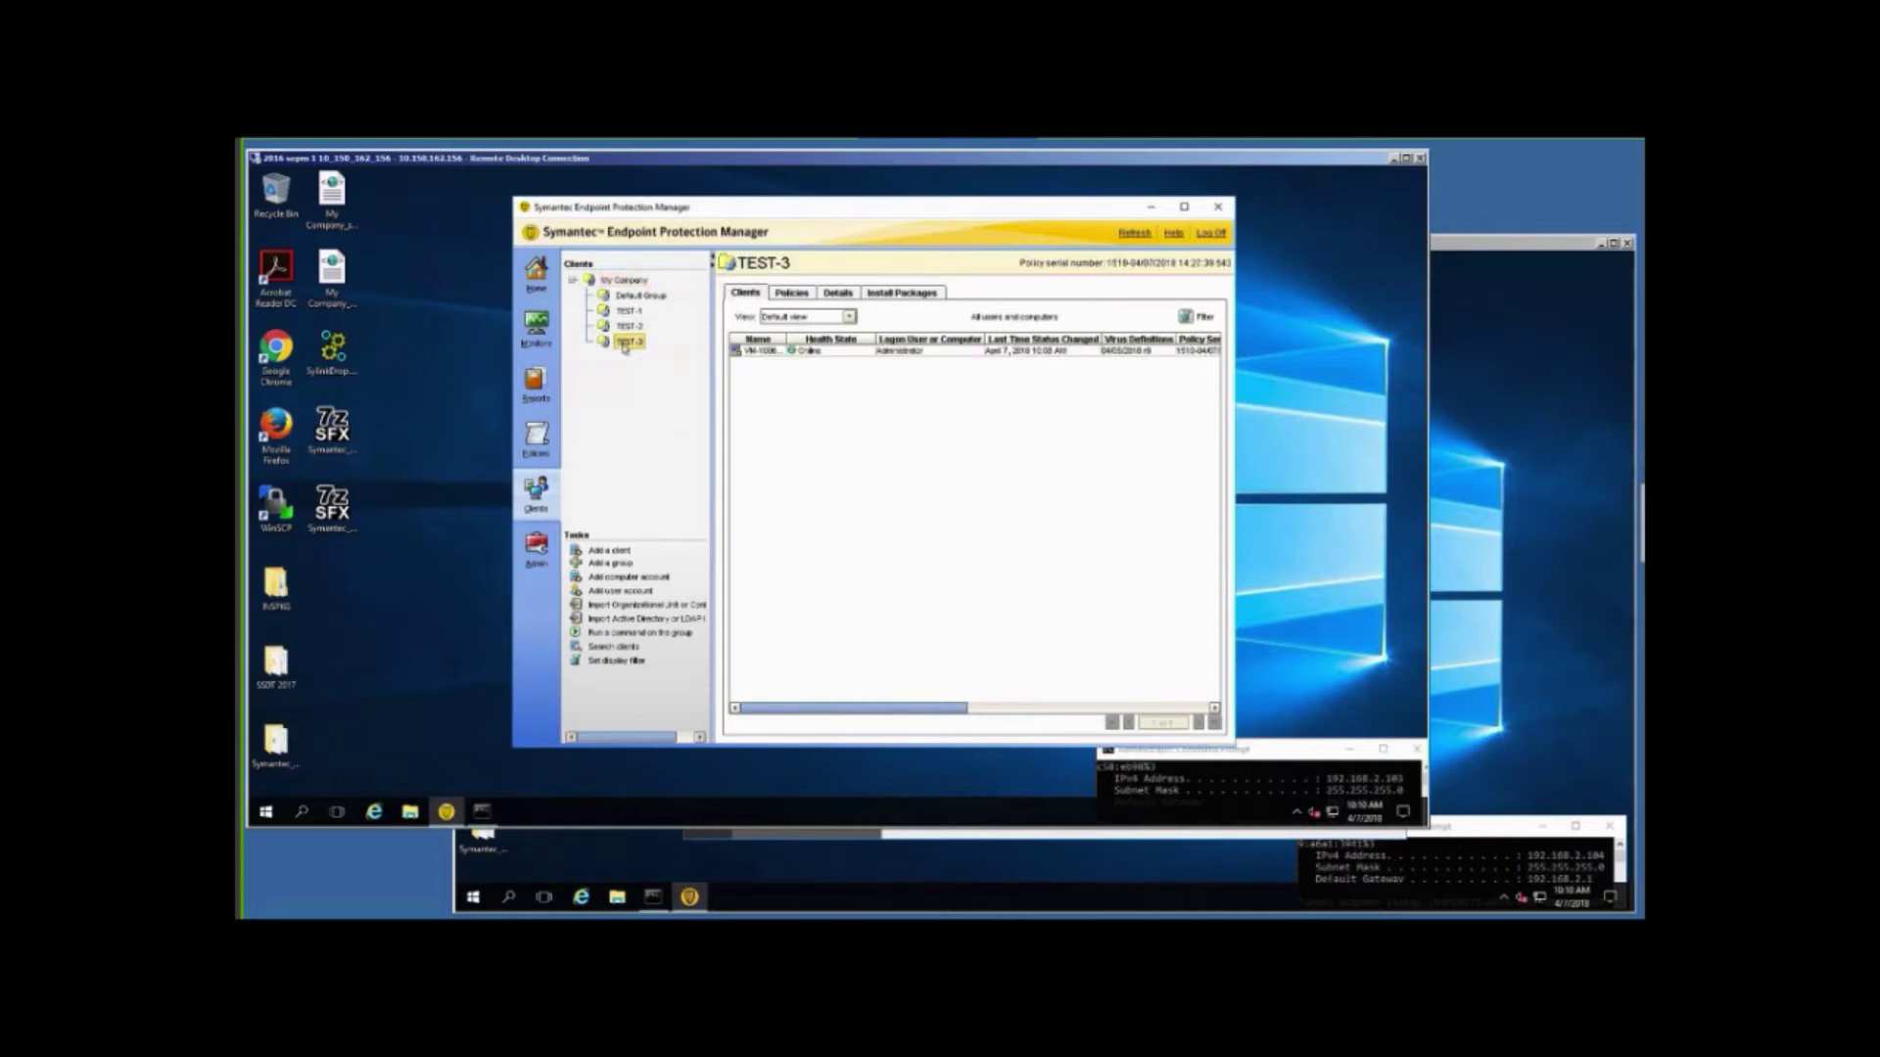
pyautogui.click(535, 438)
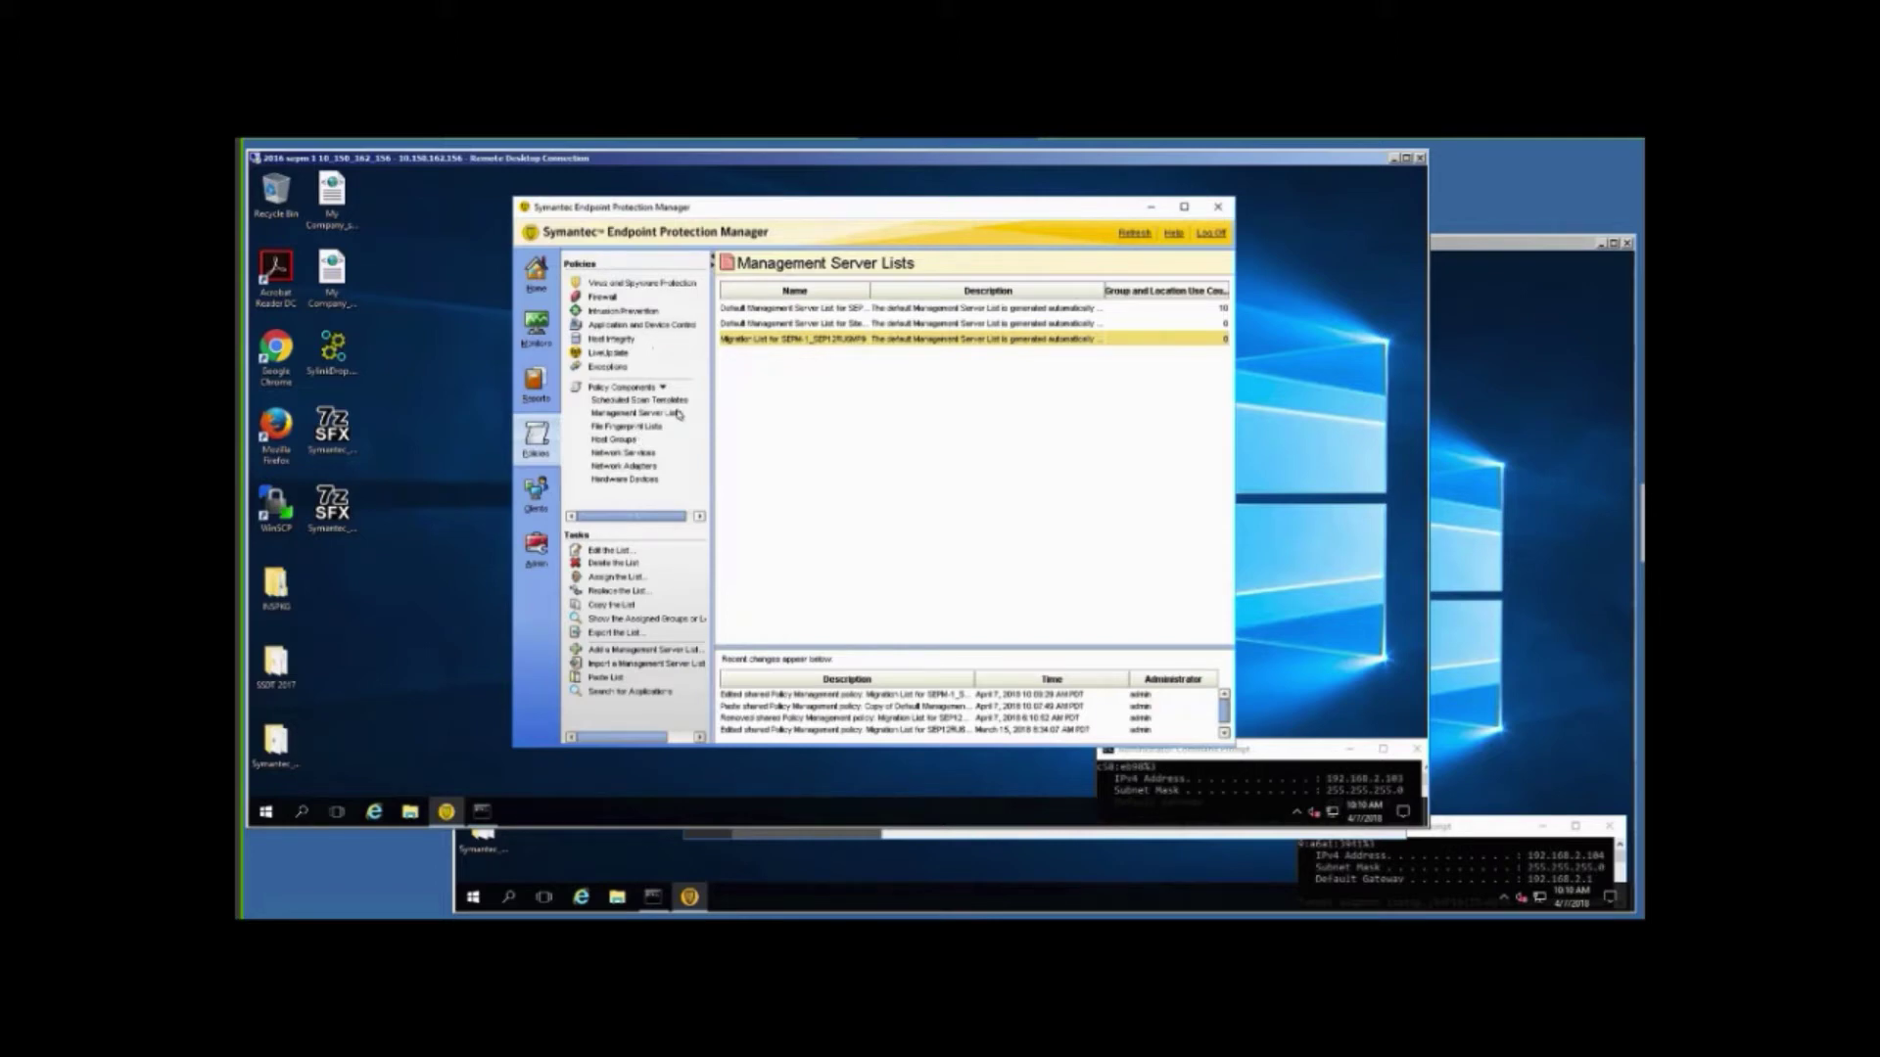
# Assign the migration list to the TEST-3 group and confirm the assignment.
pyautogui.rightClick(817, 339)
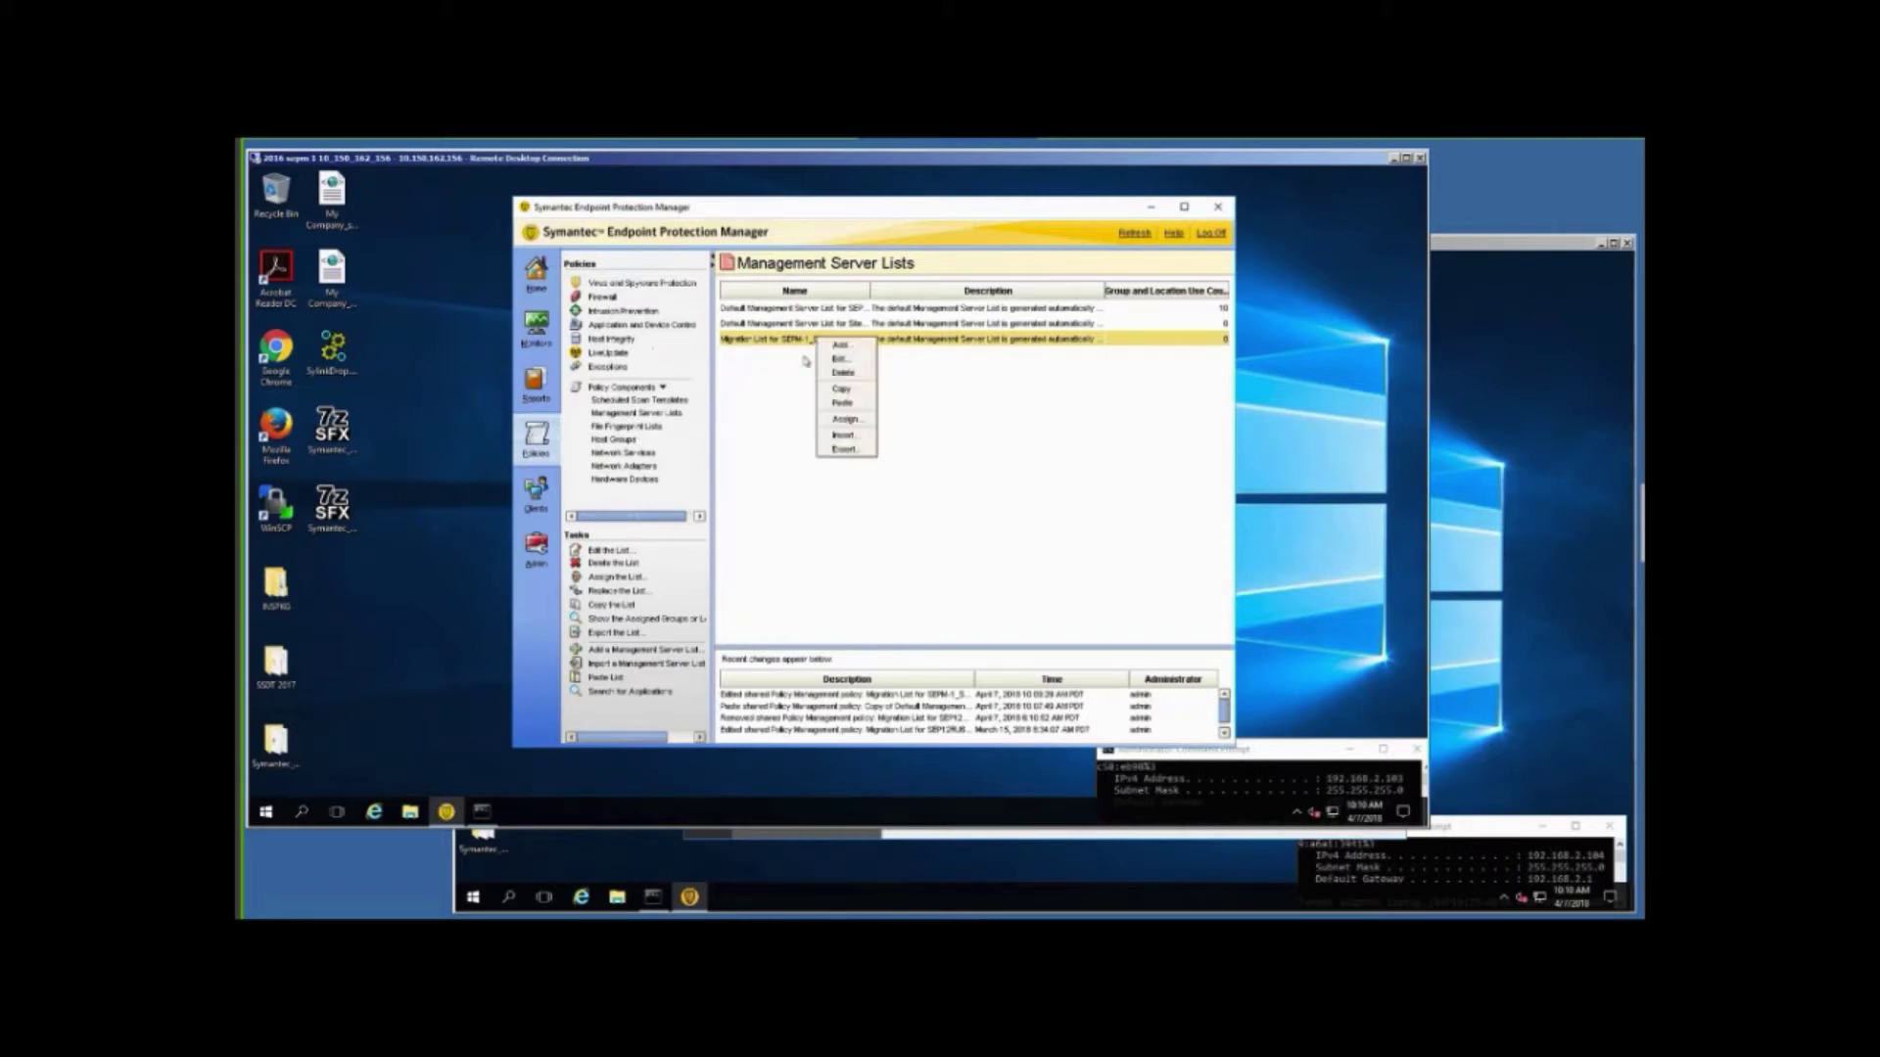
pyautogui.click(848, 421)
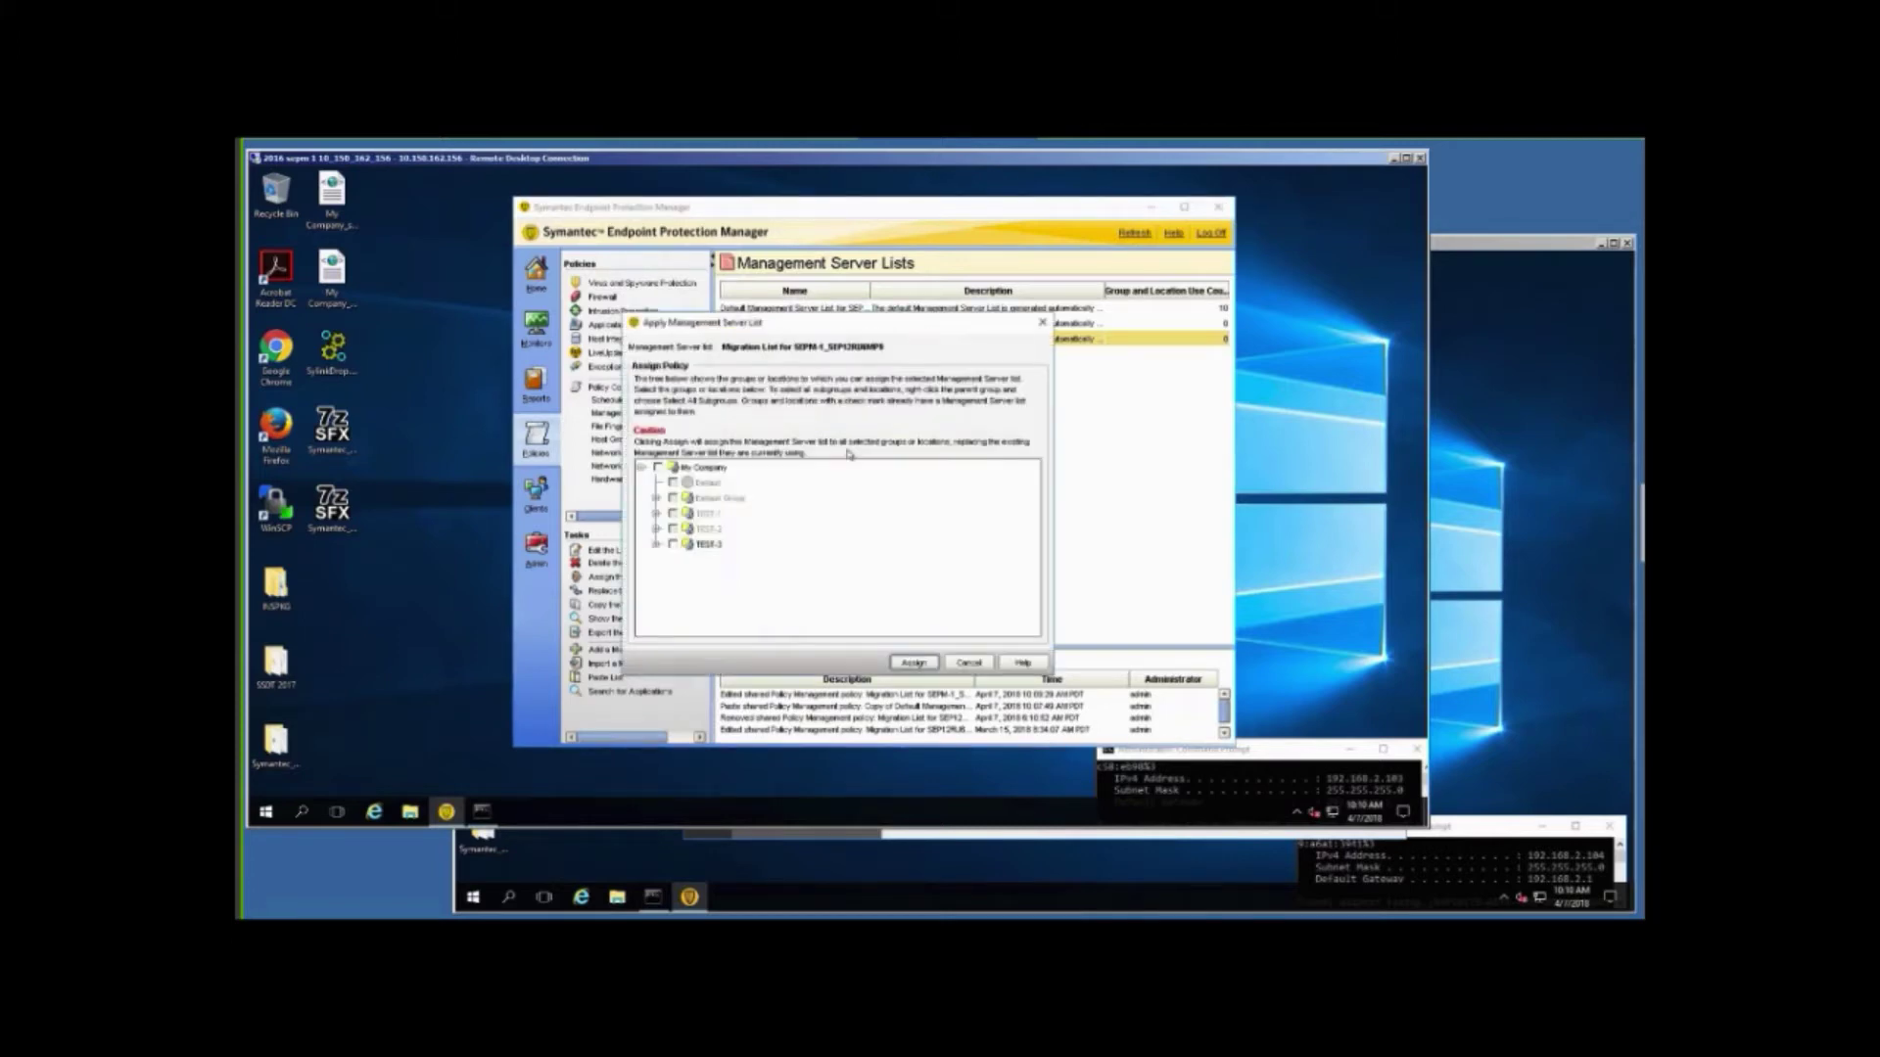
pyautogui.click(673, 545)
pyautogui.click(915, 664)
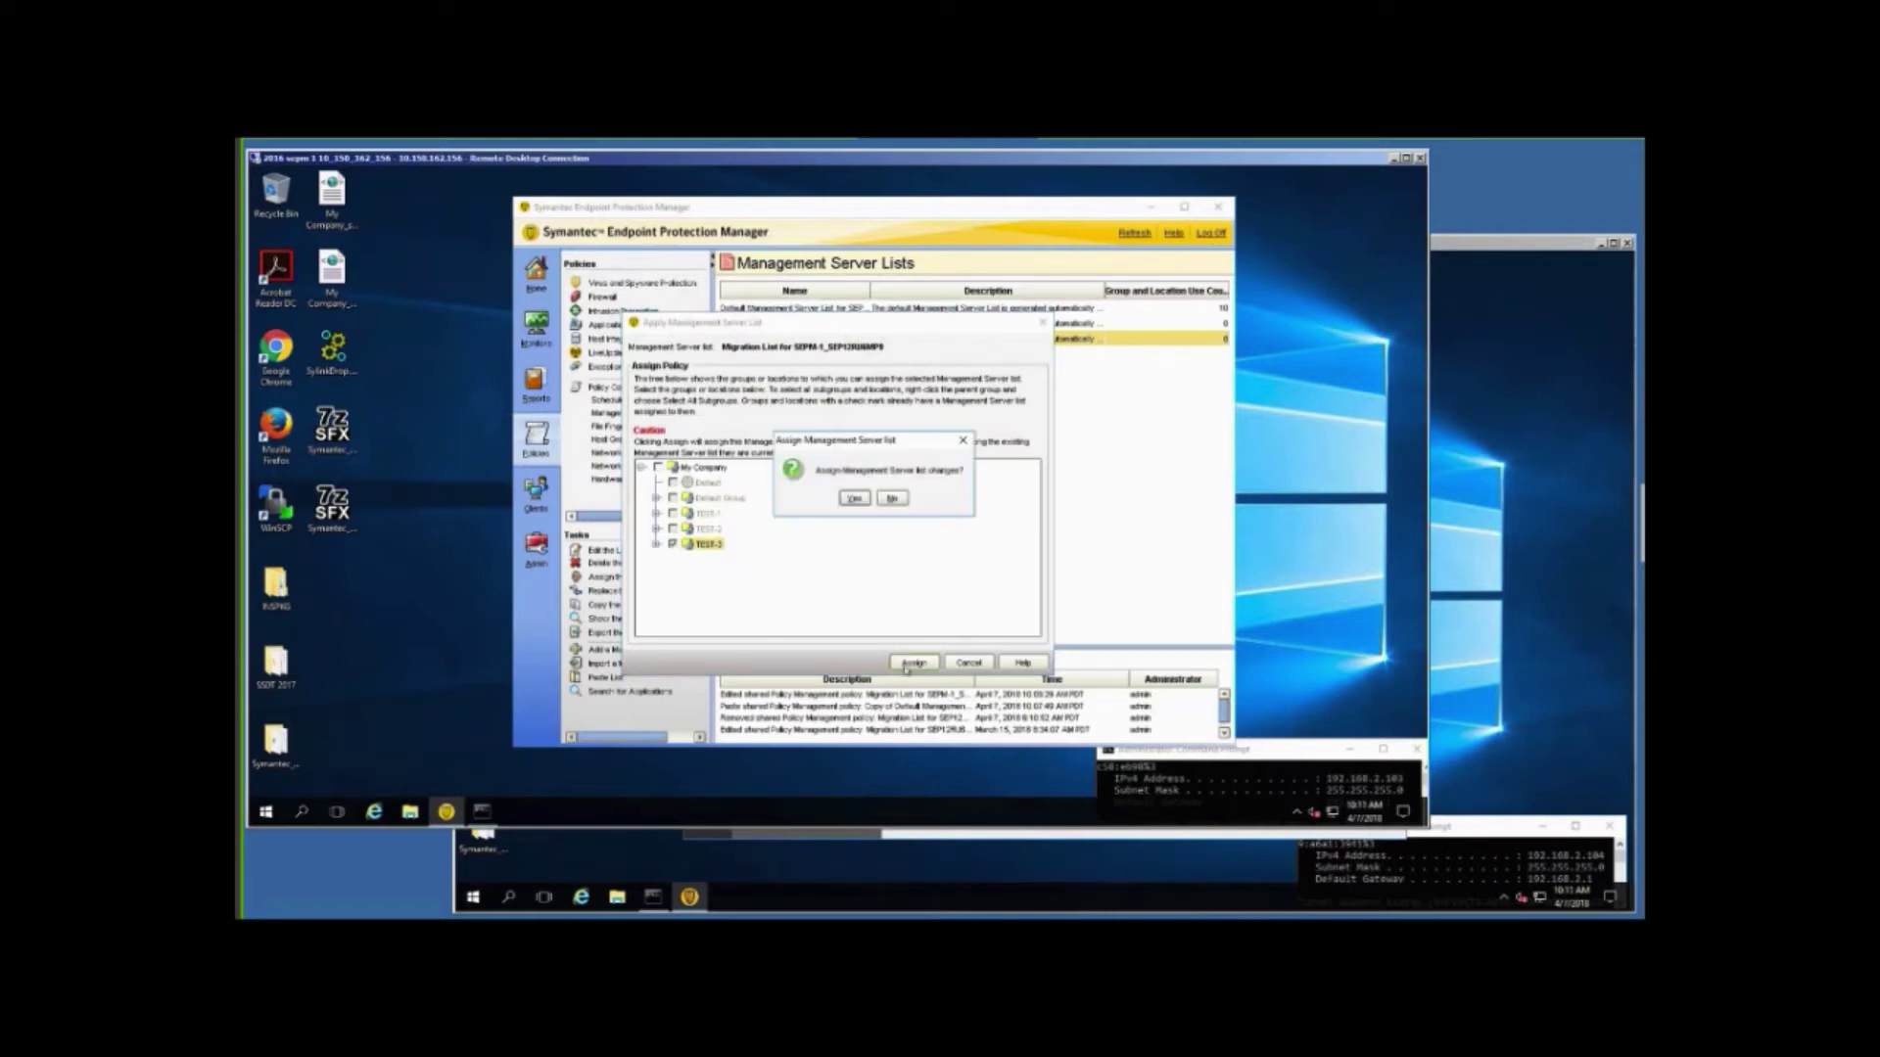
pyautogui.click(853, 499)
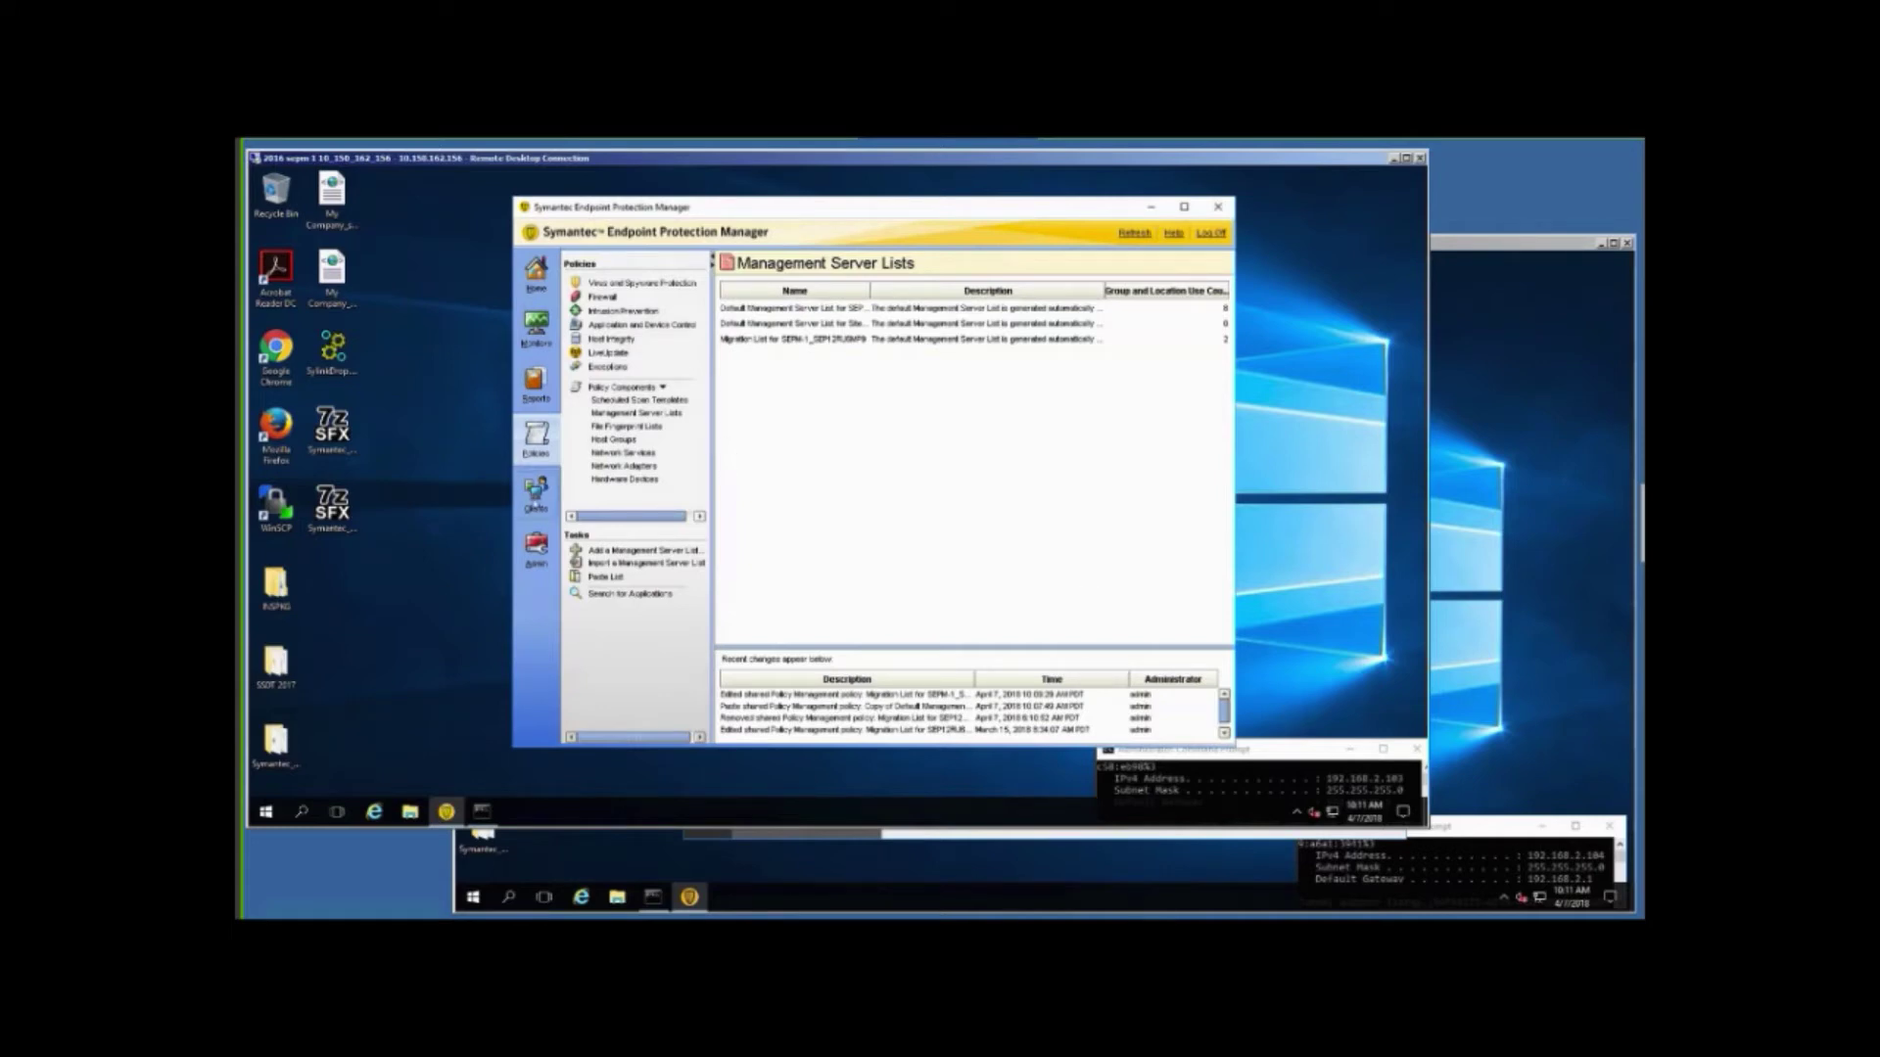
# Refresh the TEST-3 client status on both servers' consoles until the client shows Online.
pyautogui.click(535, 495)
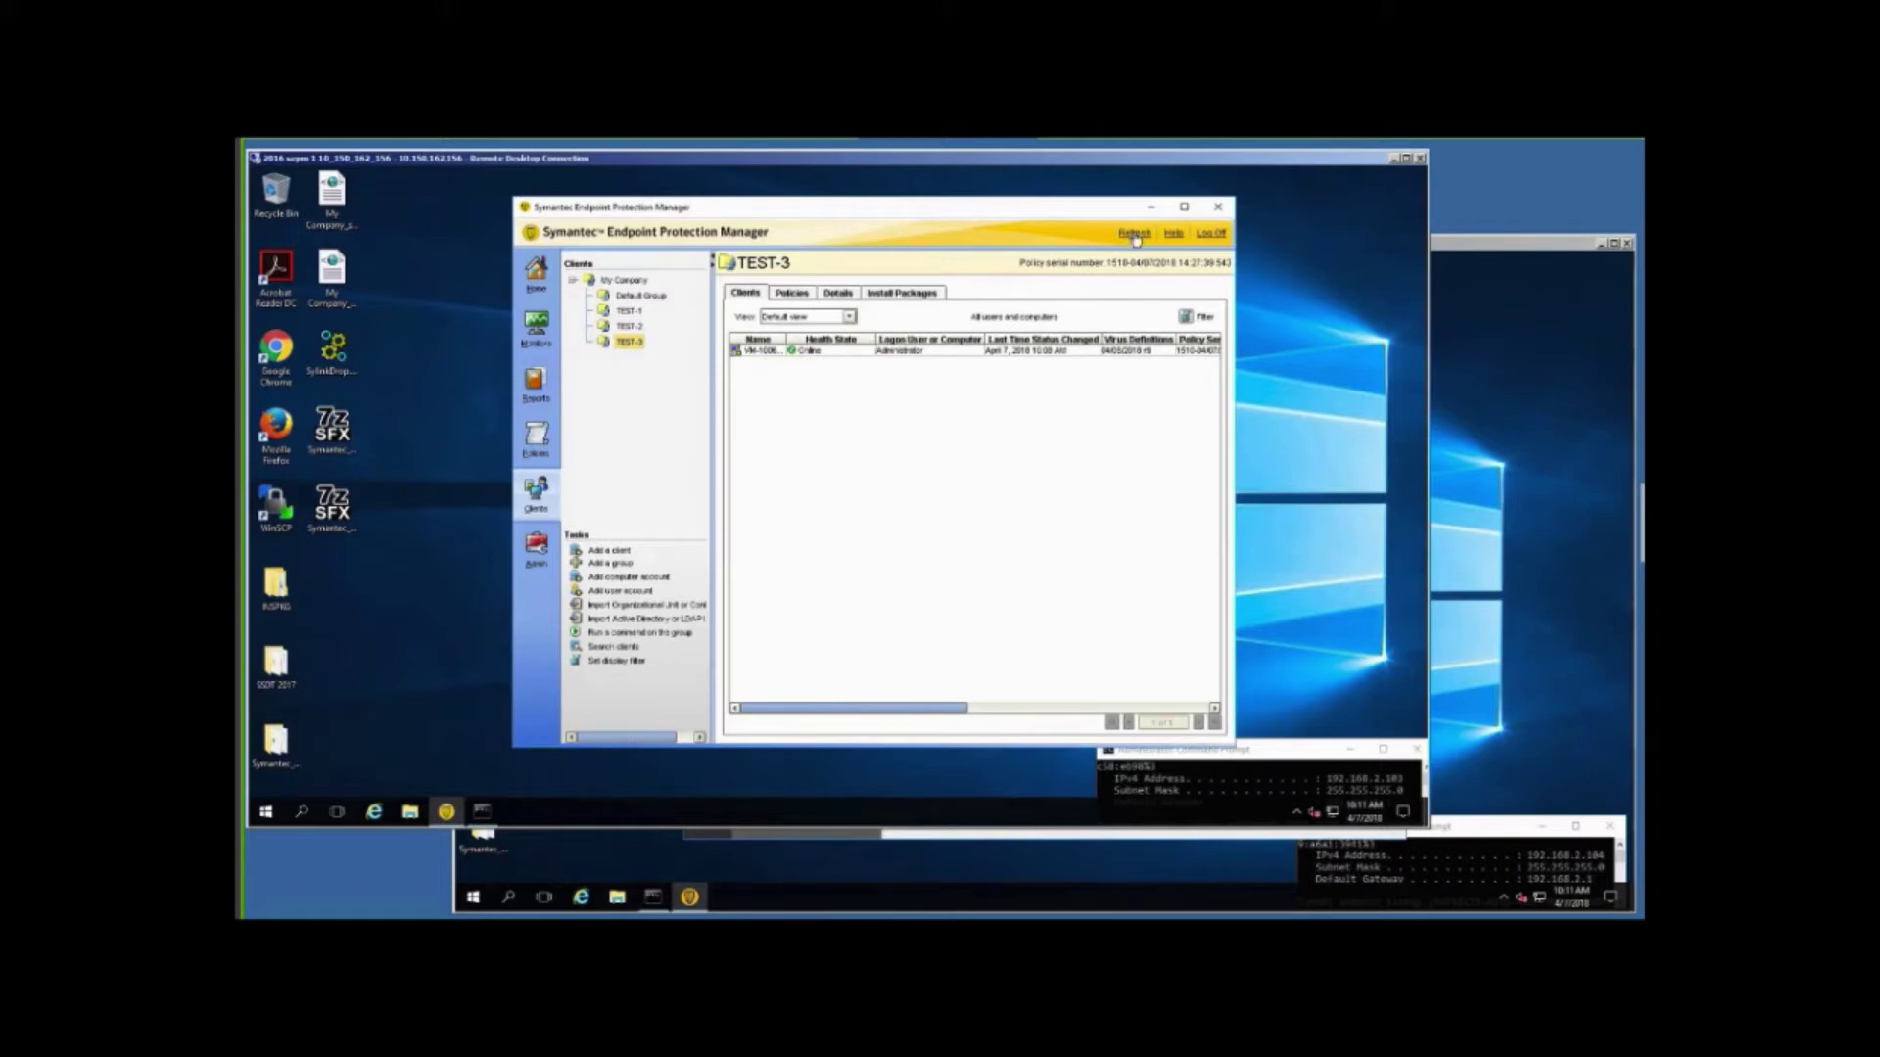
pyautogui.click(1135, 235)
pyautogui.click(1498, 550)
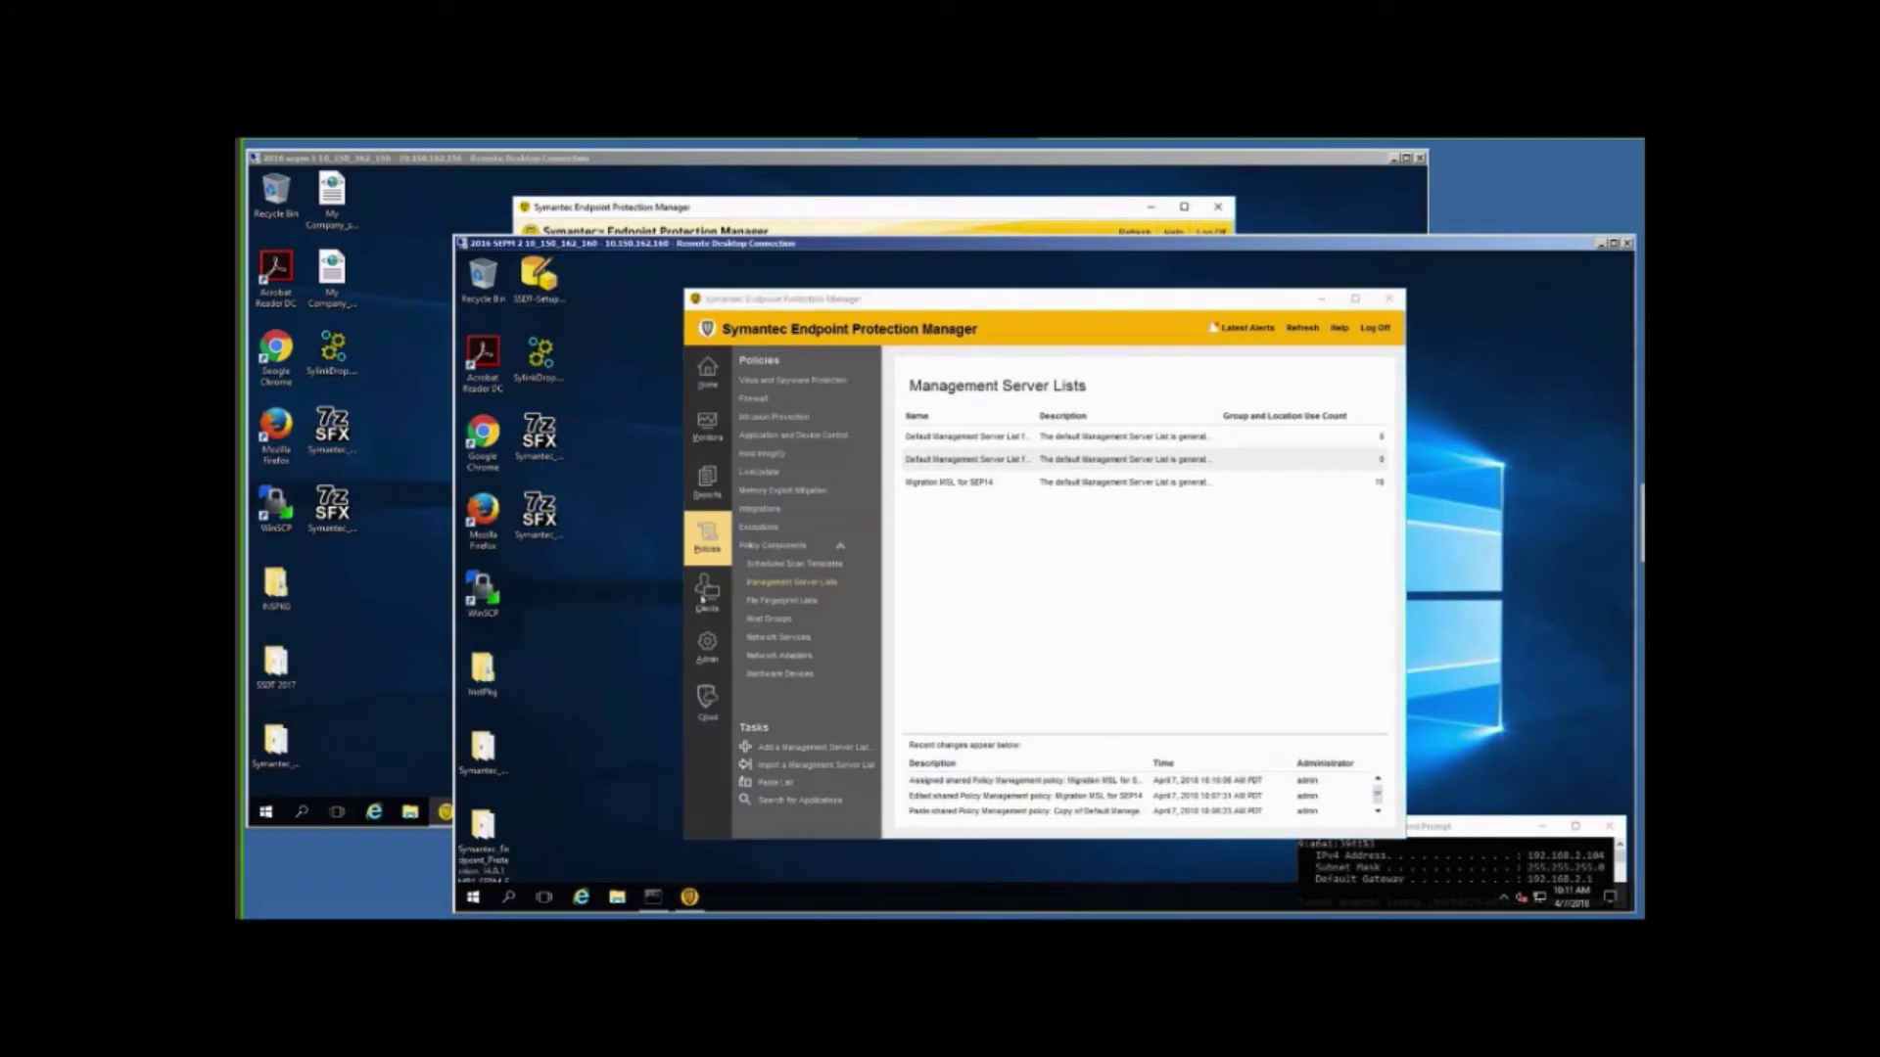
pyautogui.click(705, 592)
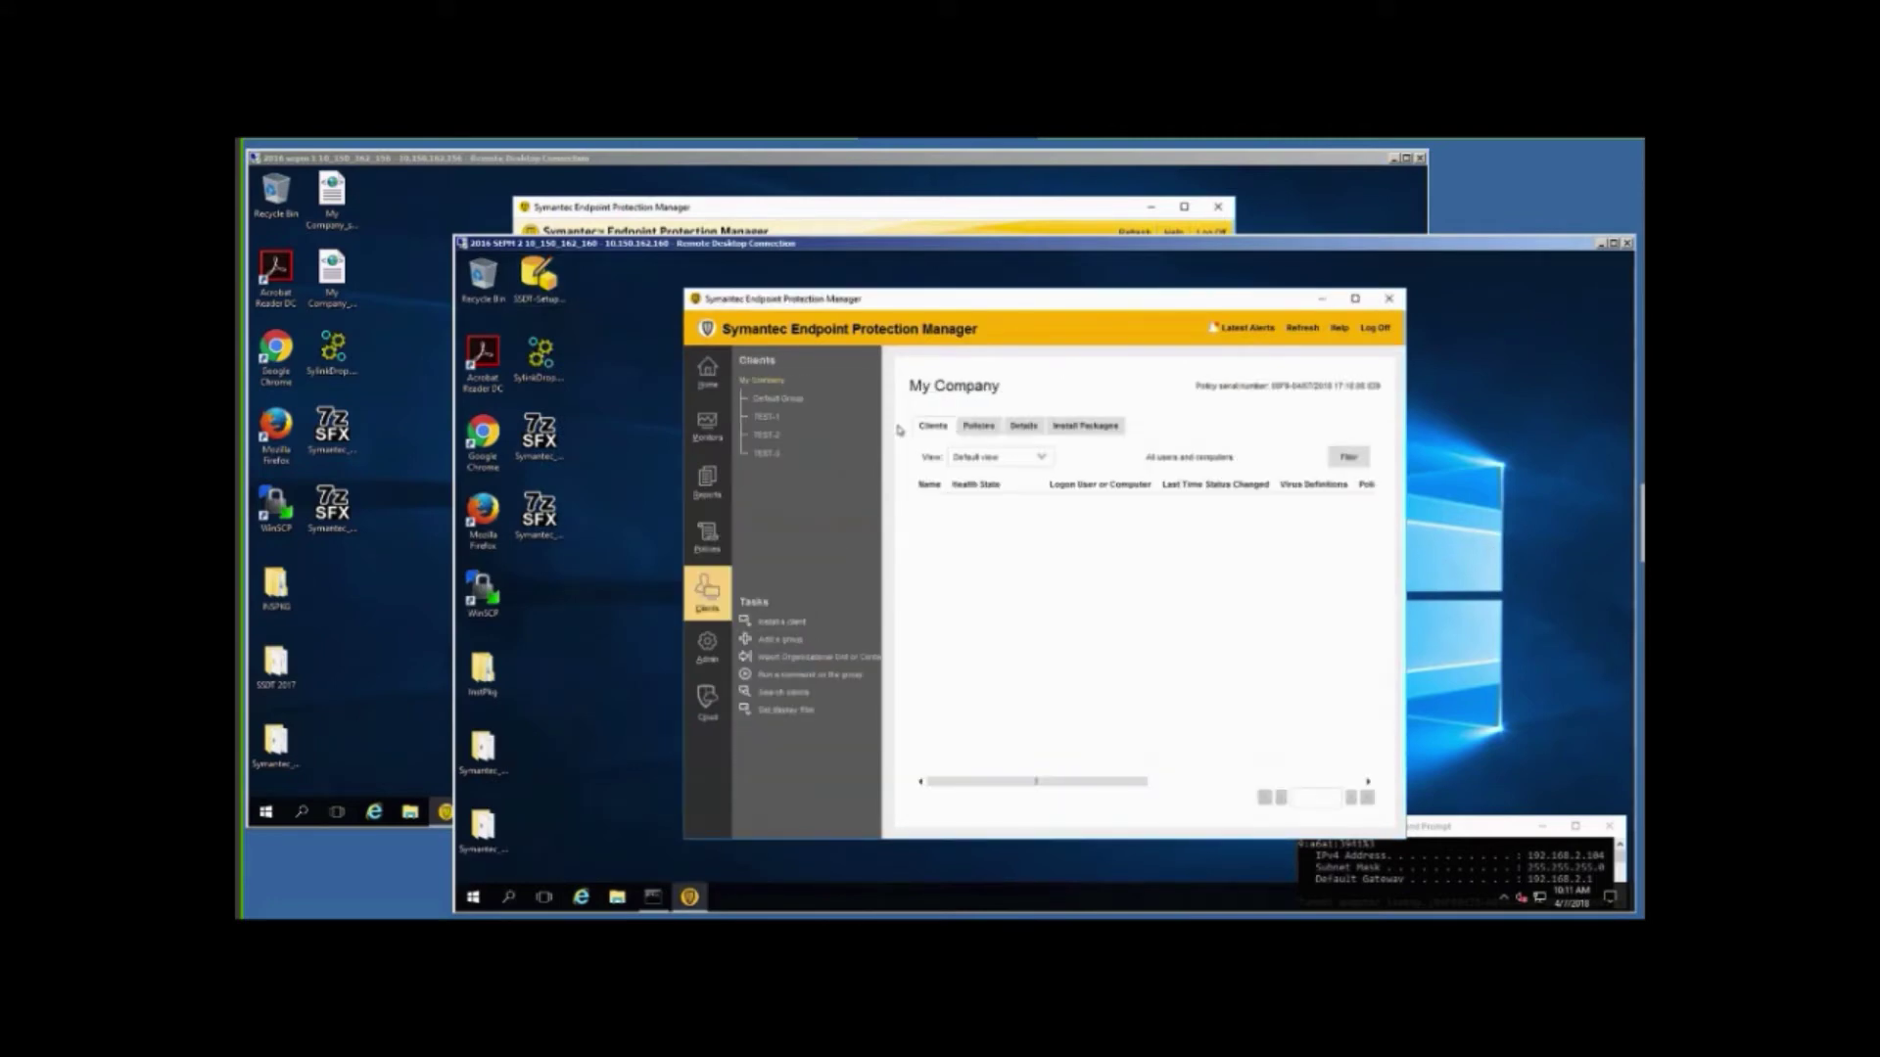
pyautogui.click(767, 453)
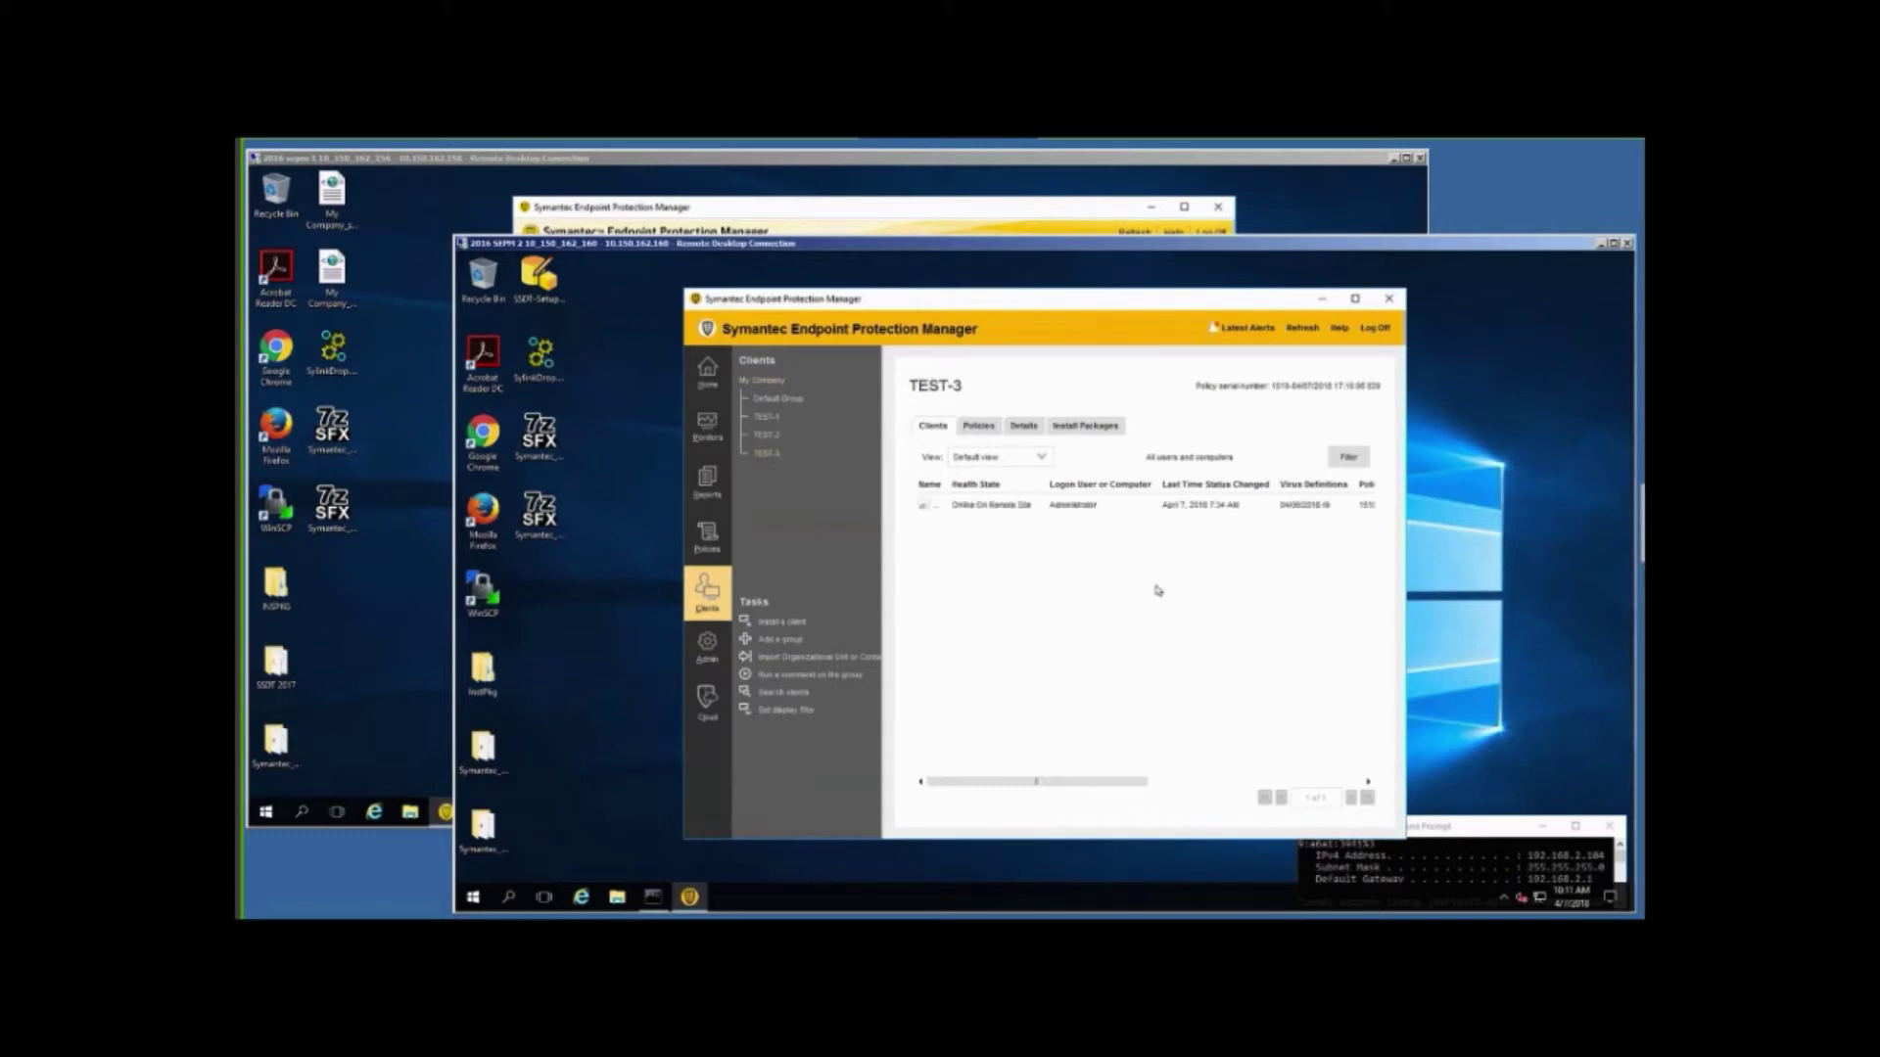
pyautogui.click(1303, 329)
pyautogui.click(942, 180)
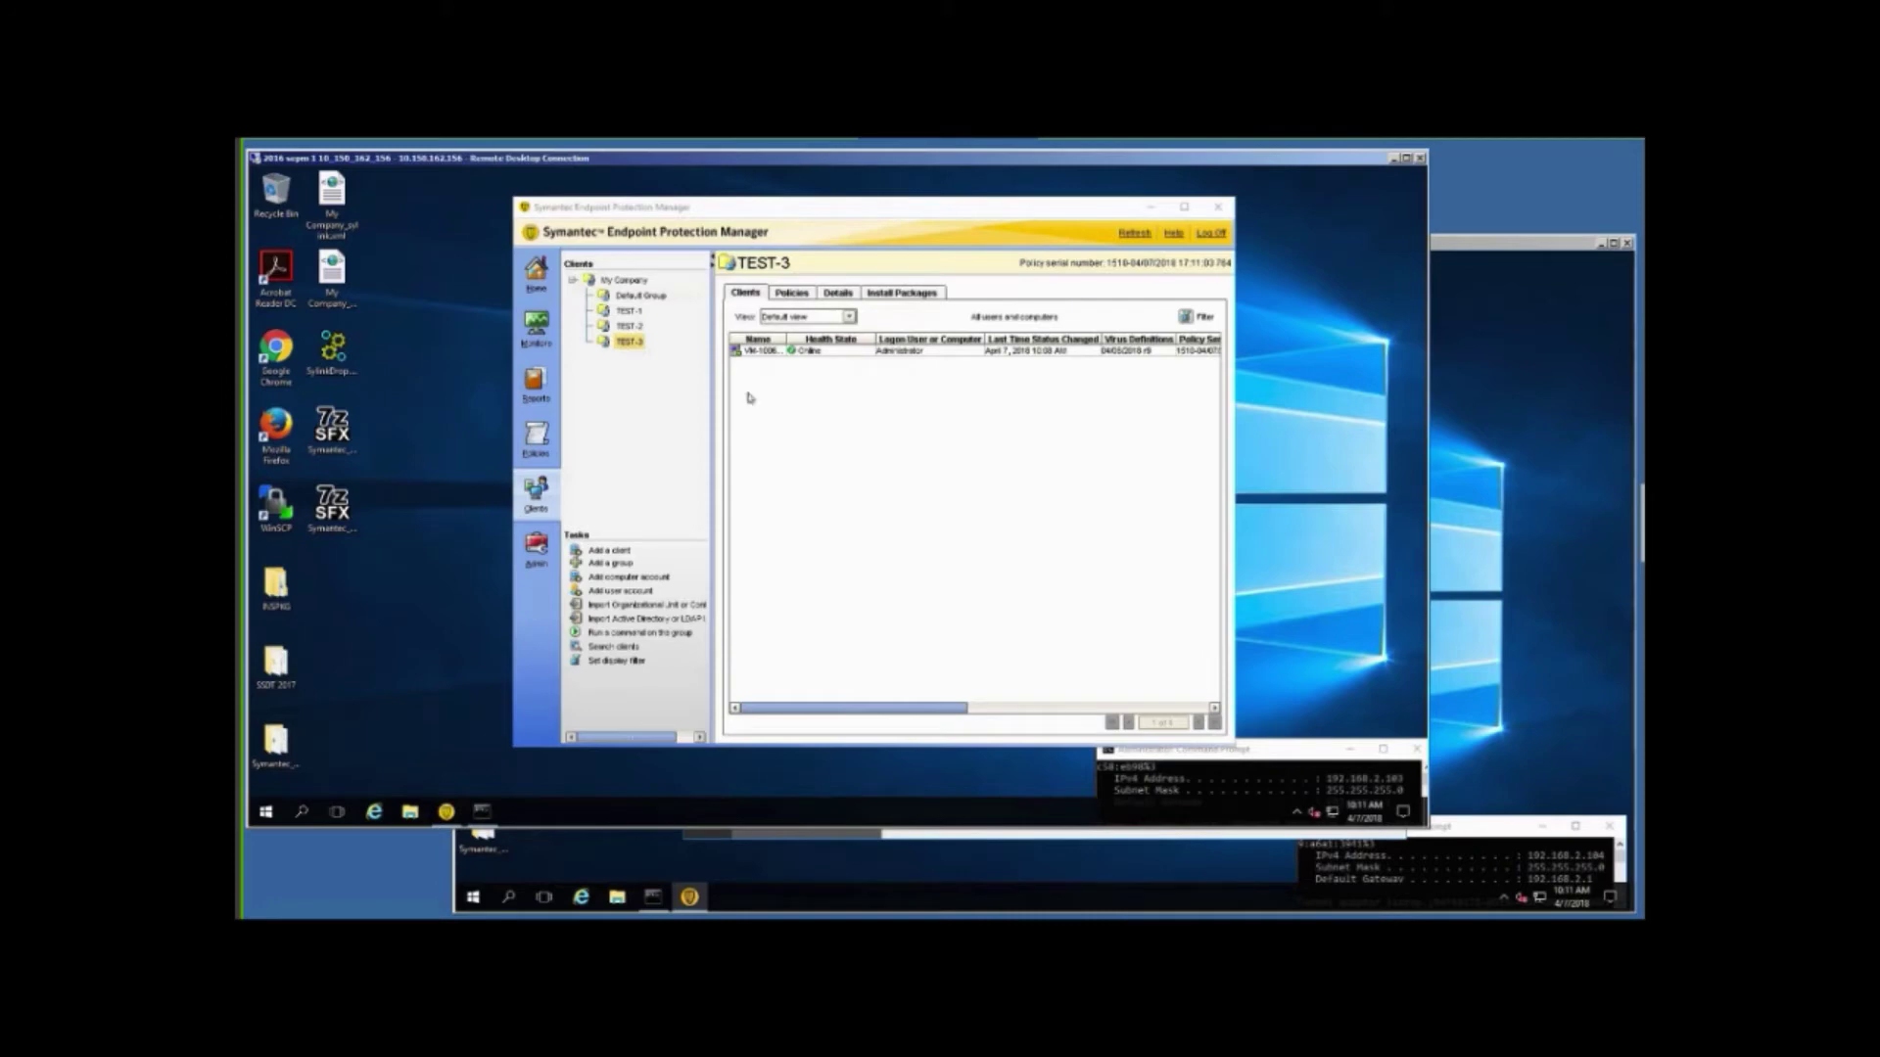
pyautogui.click(1134, 235)
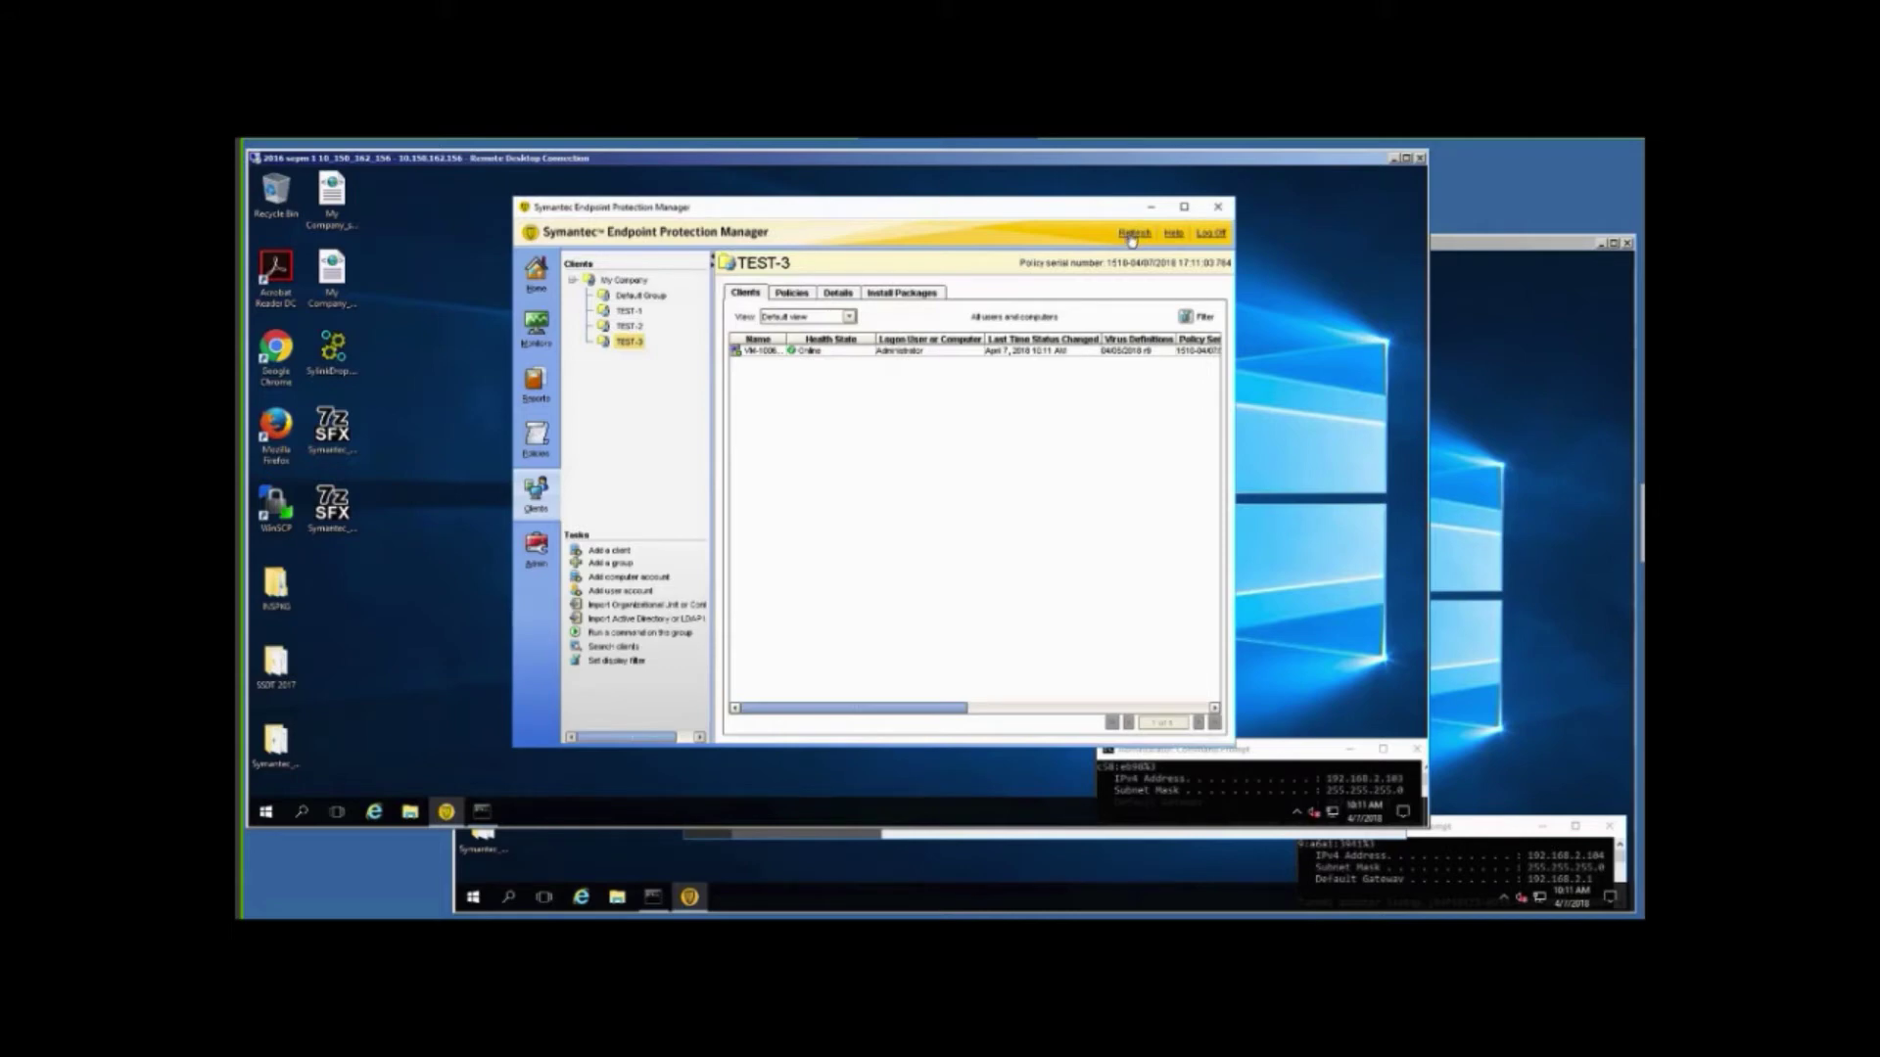
pyautogui.click(1133, 237)
pyautogui.click(1134, 236)
# On the first server, go to Policy Components > Management Server Lists and bring up the migration list's actions.
pyautogui.click(536, 438)
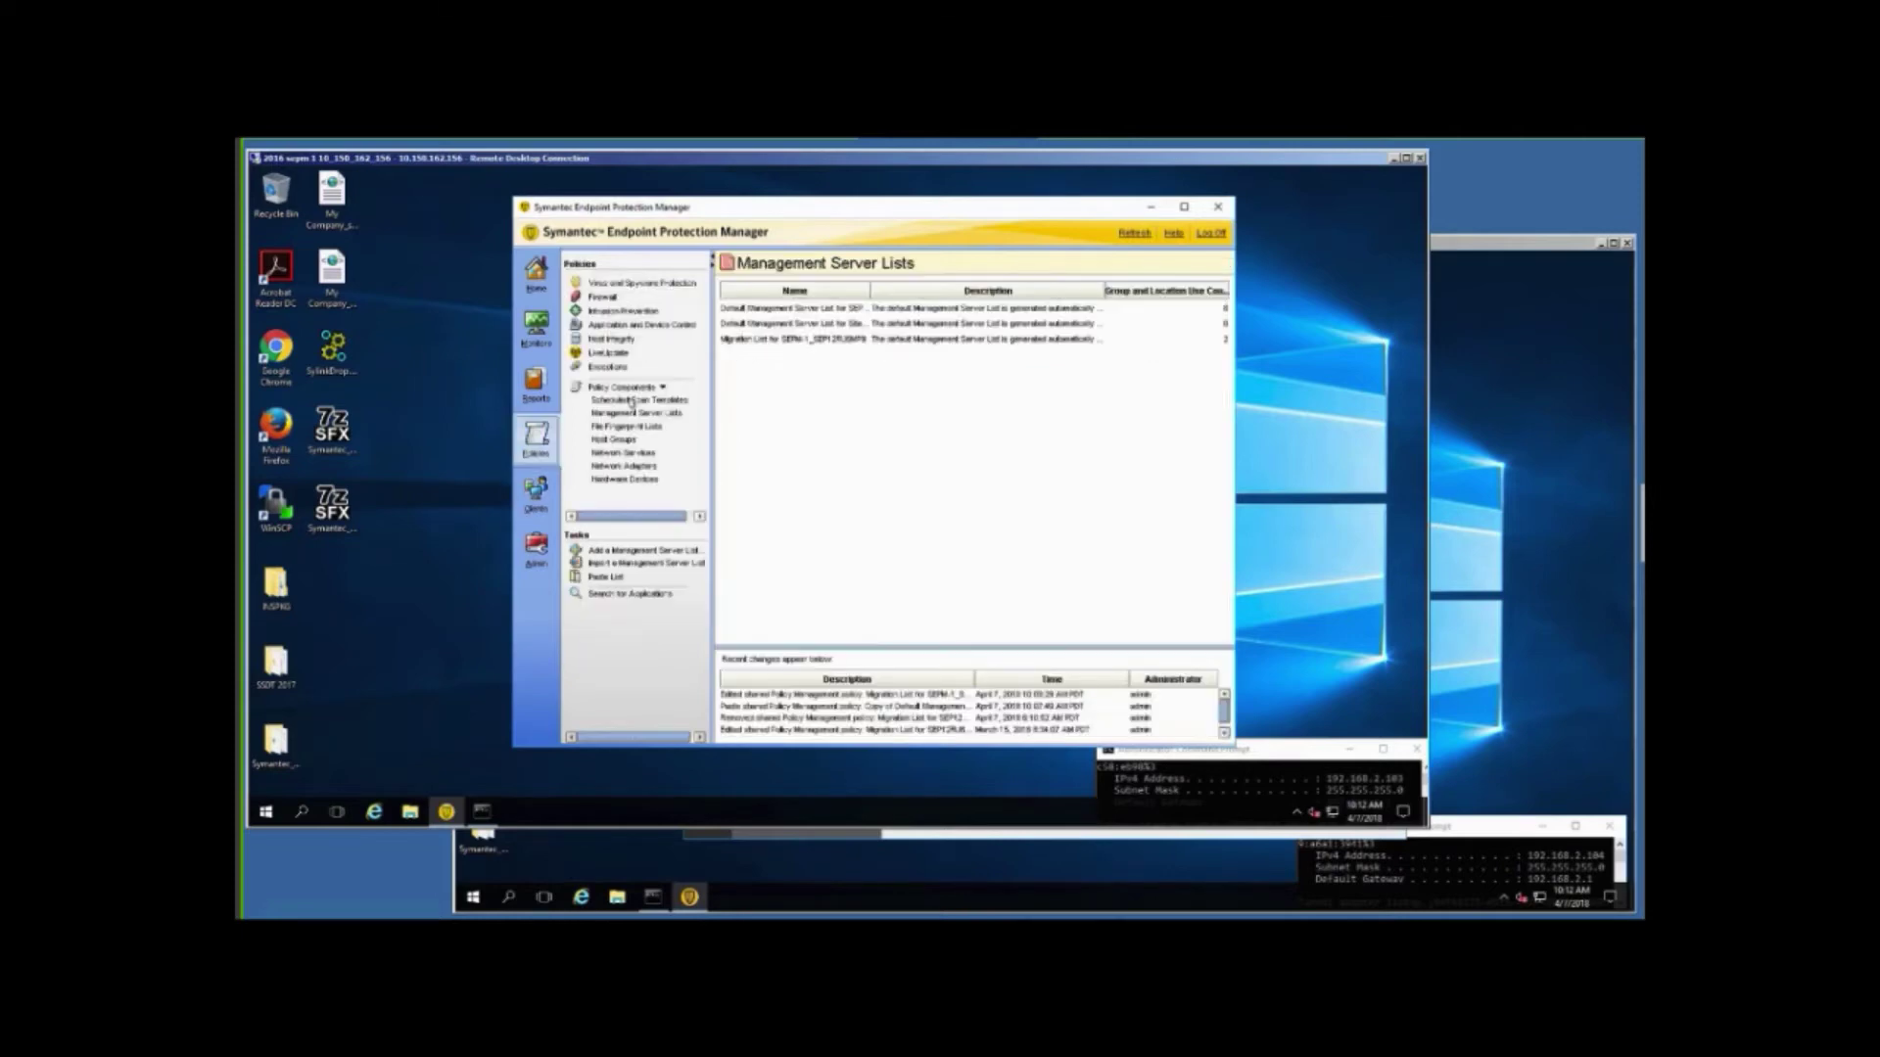
pyautogui.click(673, 416)
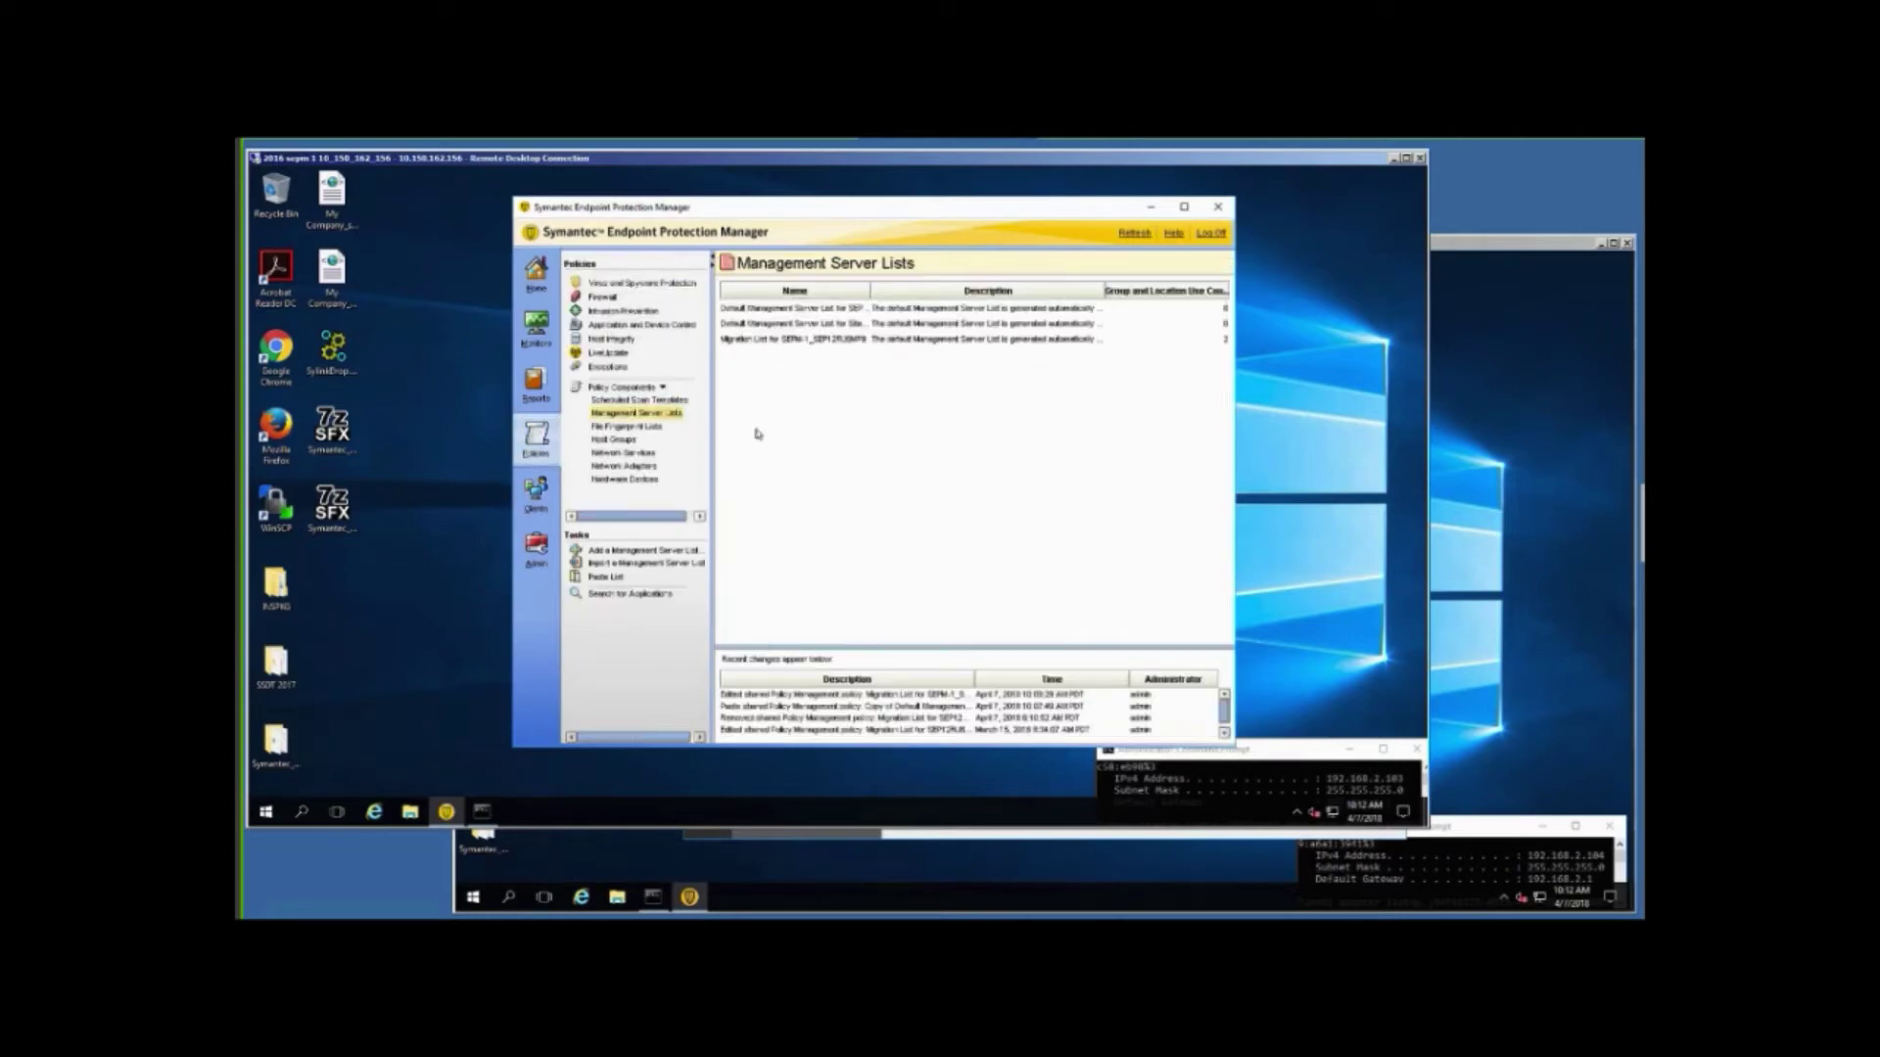
pyautogui.rightClick(788, 341)
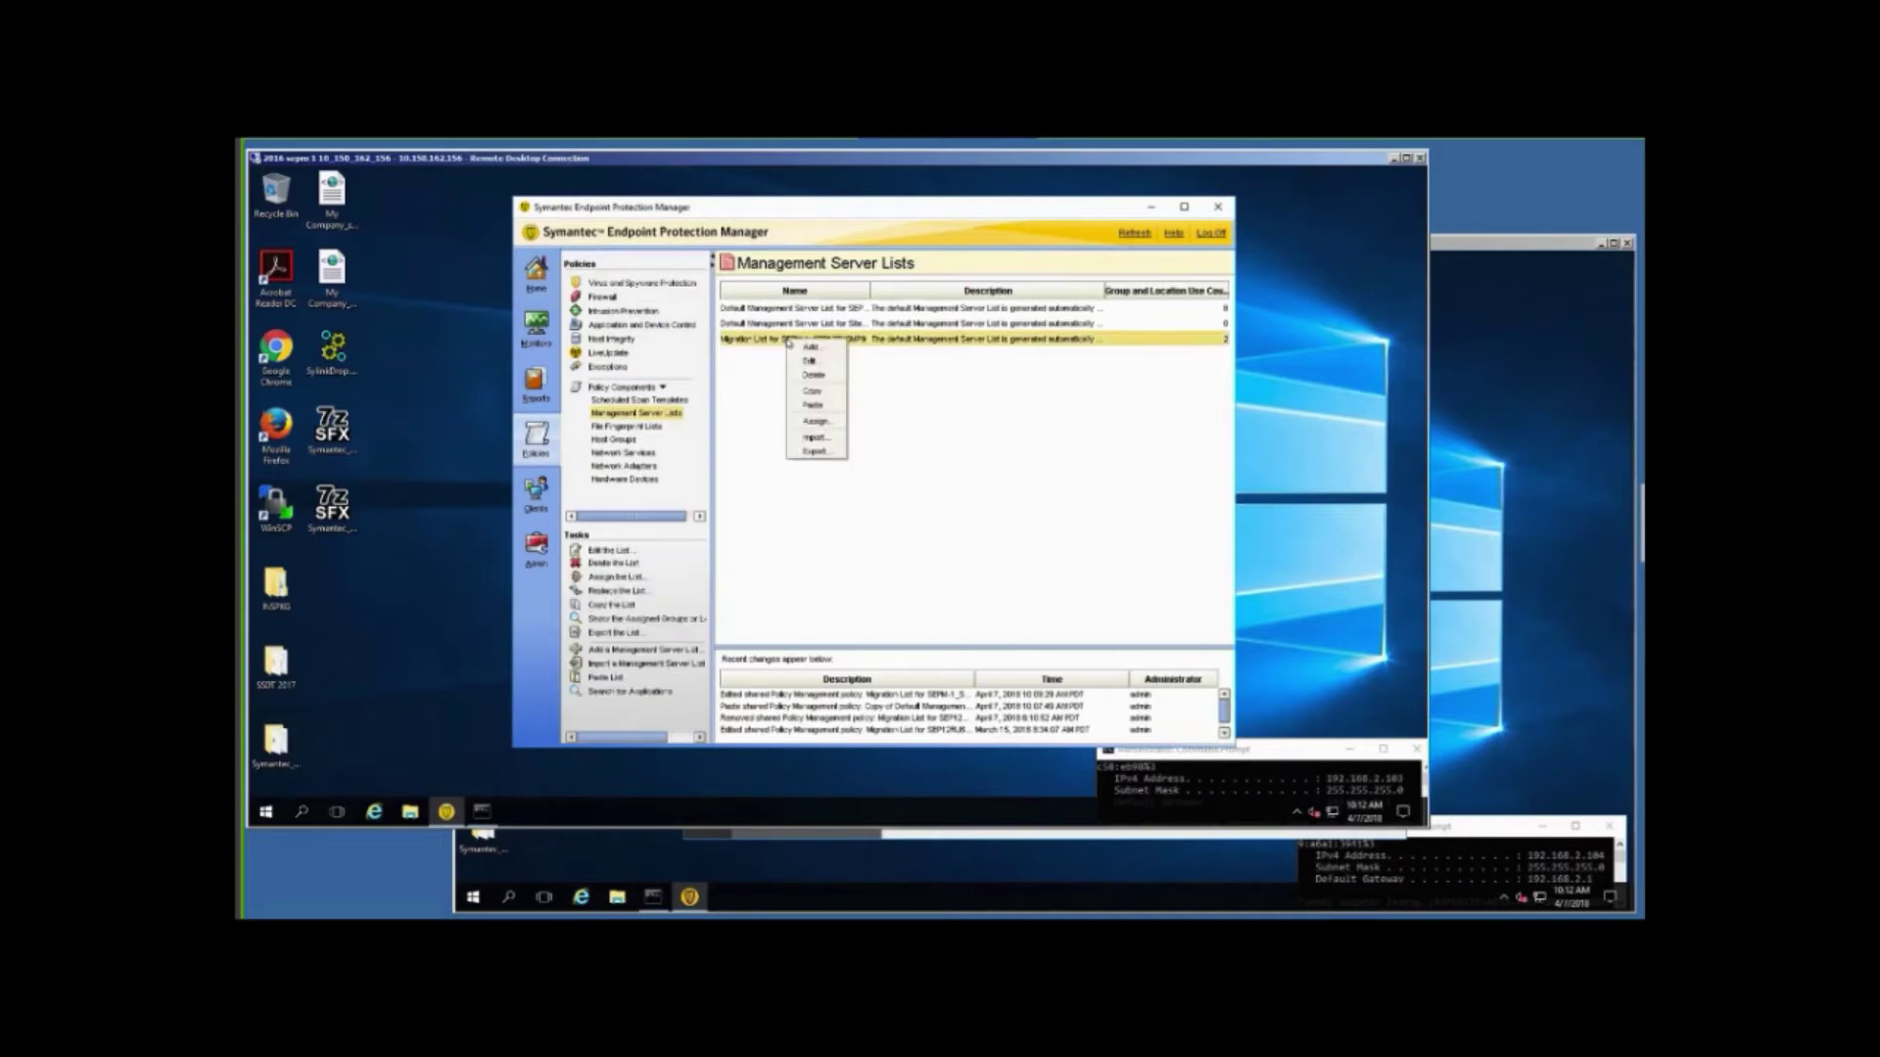
# Assign the migration list to My Company and all its subgroups, confirming replacement of their server lists.
pyautogui.click(808, 427)
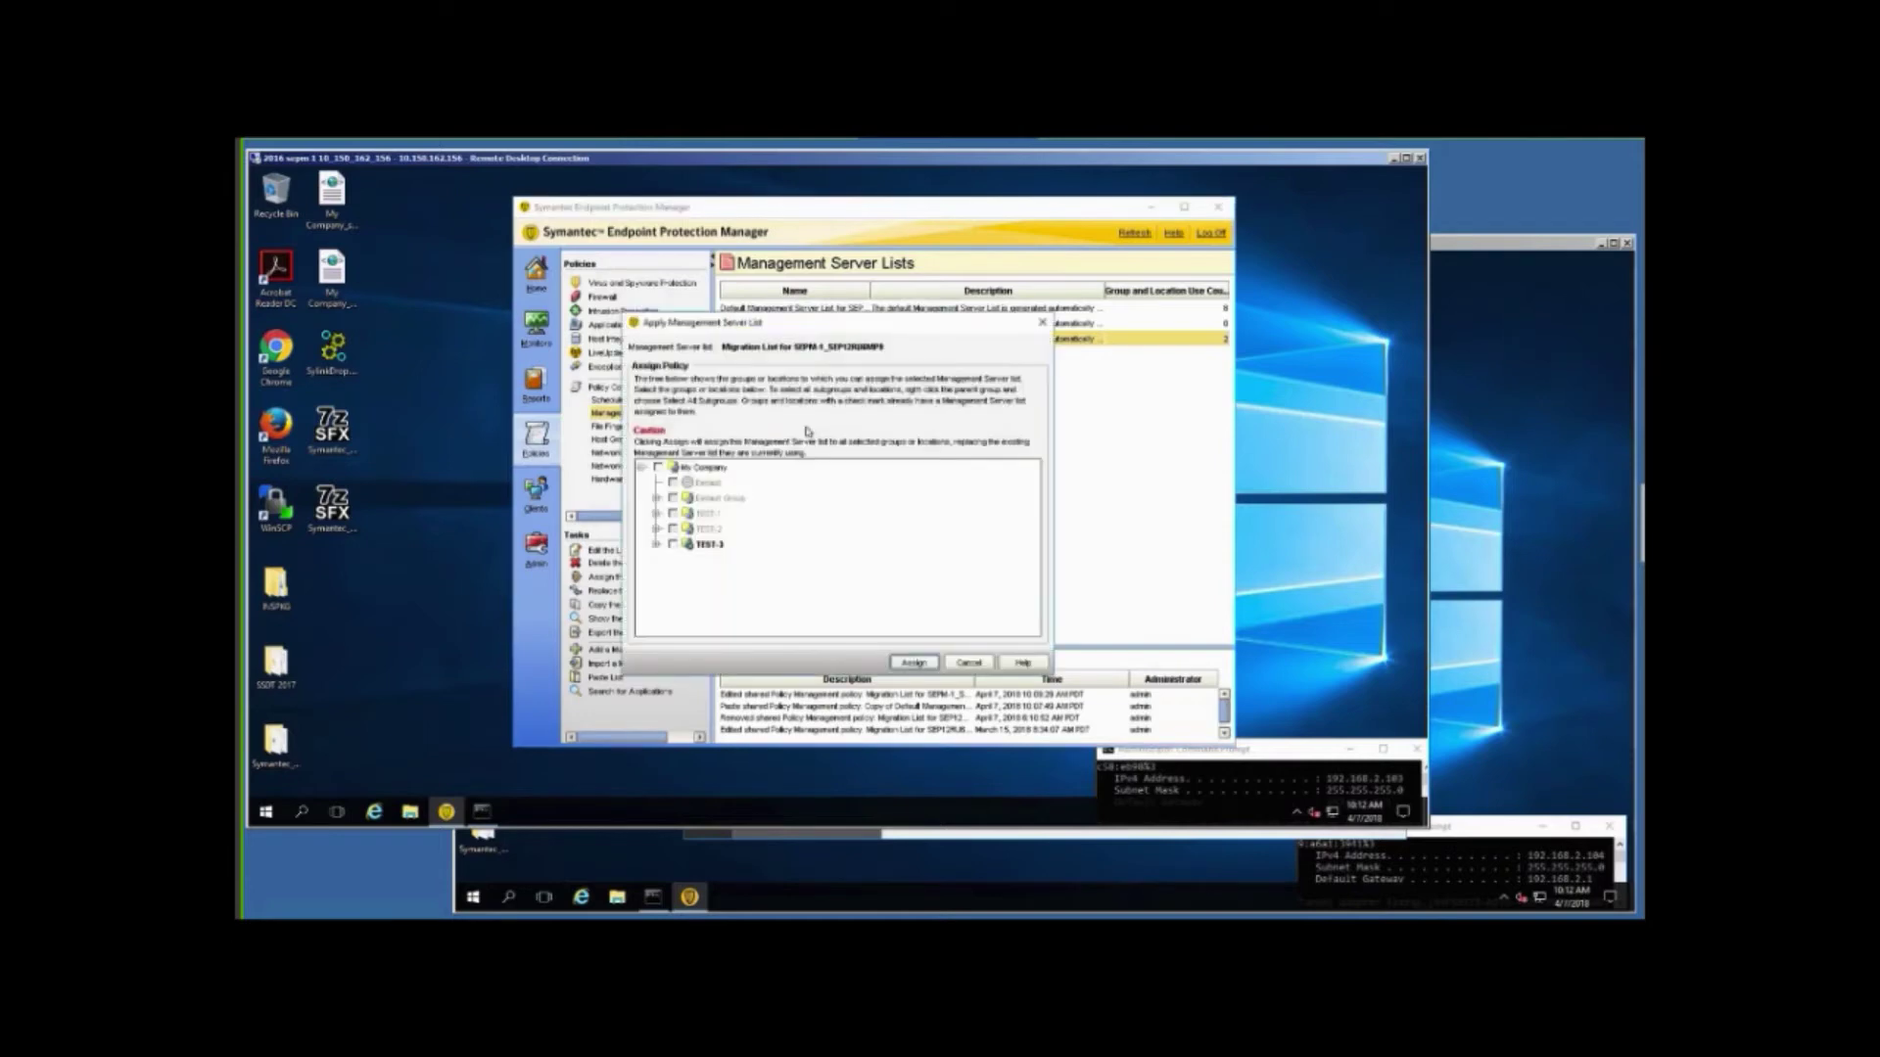
pyautogui.click(658, 468)
pyautogui.click(912, 664)
pyautogui.click(853, 498)
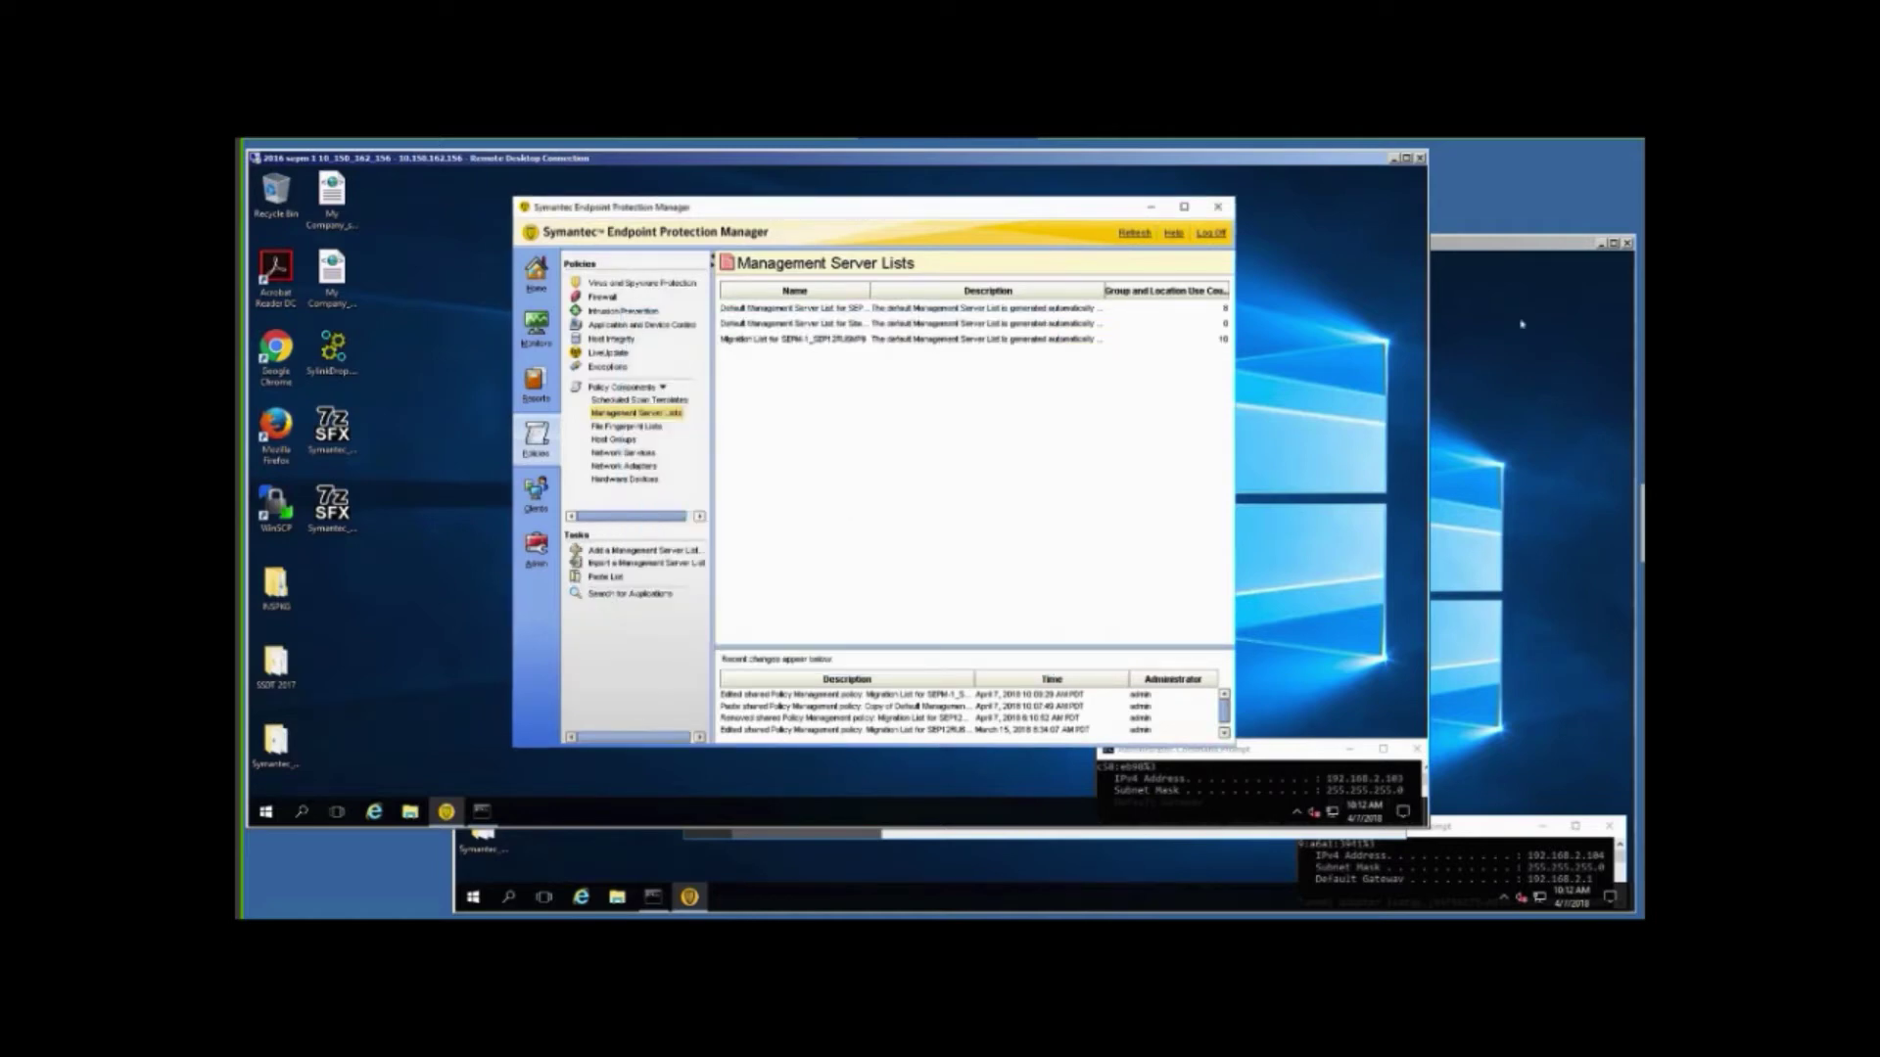
pyautogui.click(1445, 450)
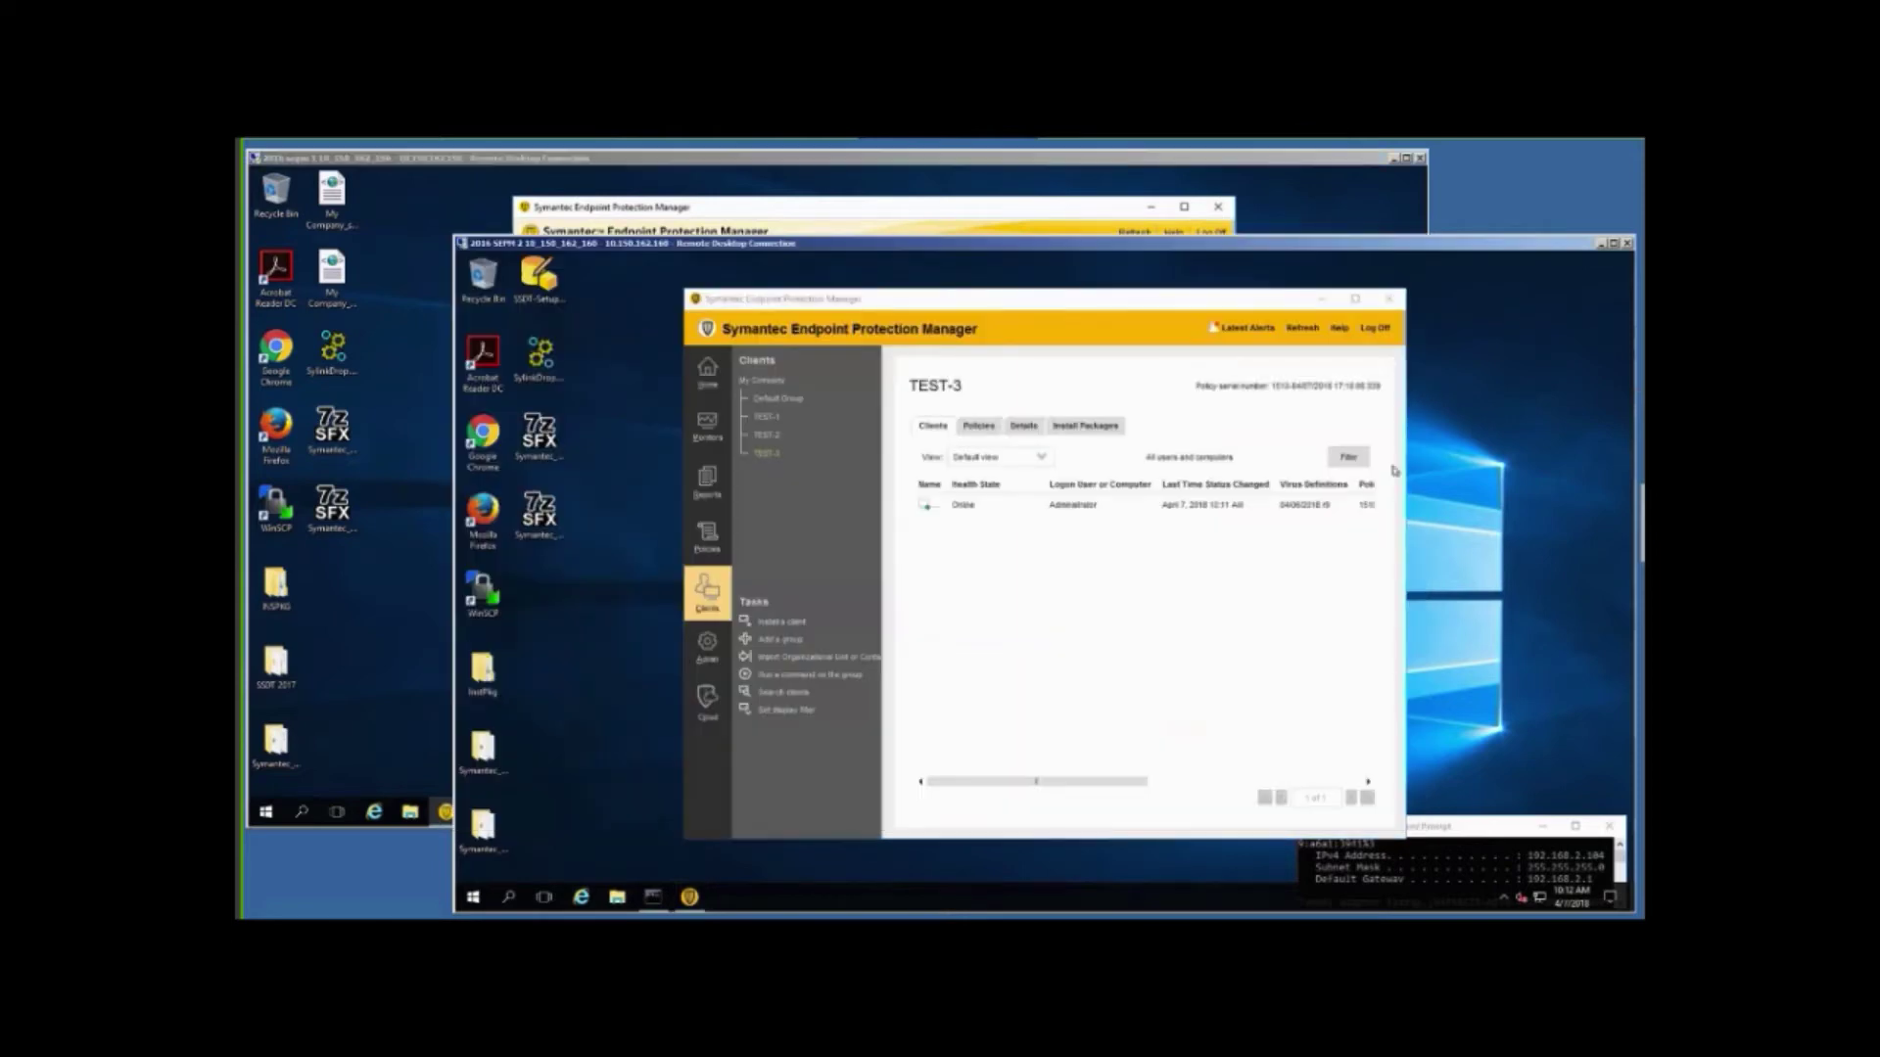
# Show and refresh TEST-1's clients on the second server, then bring up the endpoint client's tray menu.
pyautogui.click(768, 418)
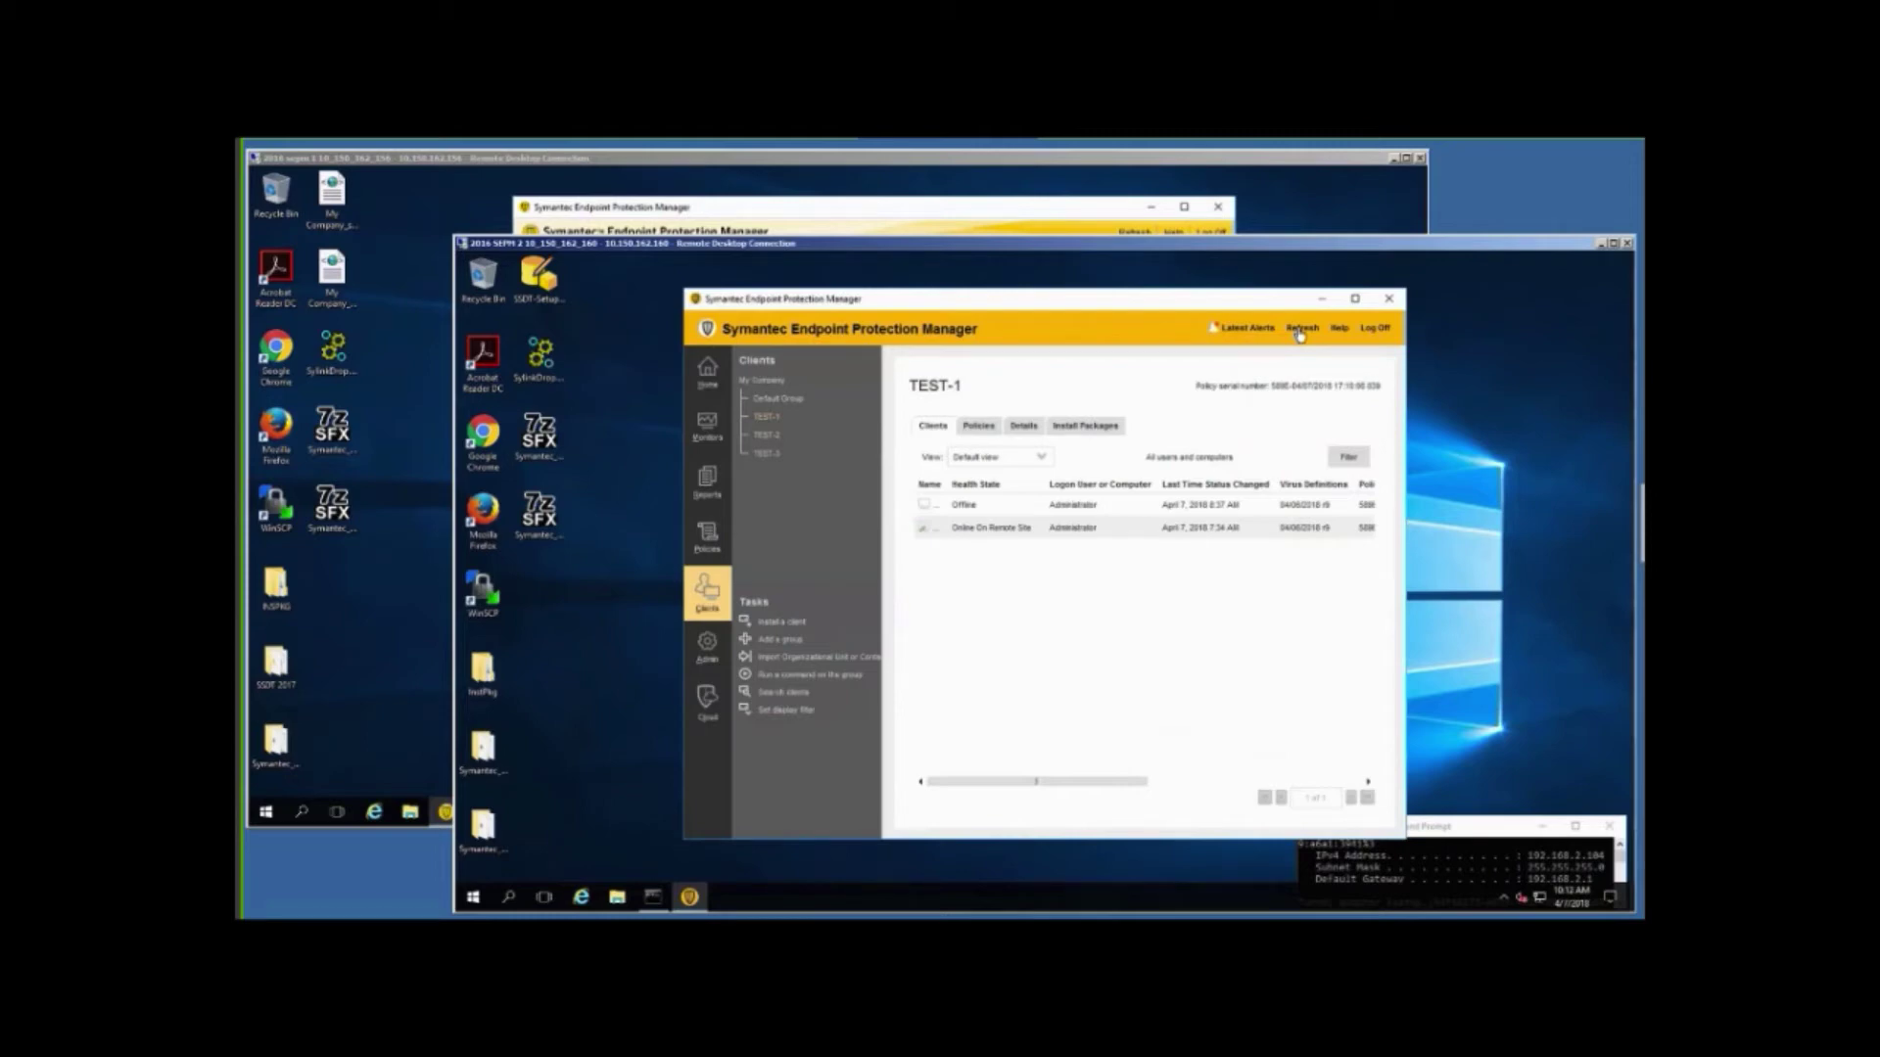
pyautogui.click(1300, 331)
pyautogui.click(1299, 331)
pyautogui.click(1299, 331)
pyautogui.click(1504, 898)
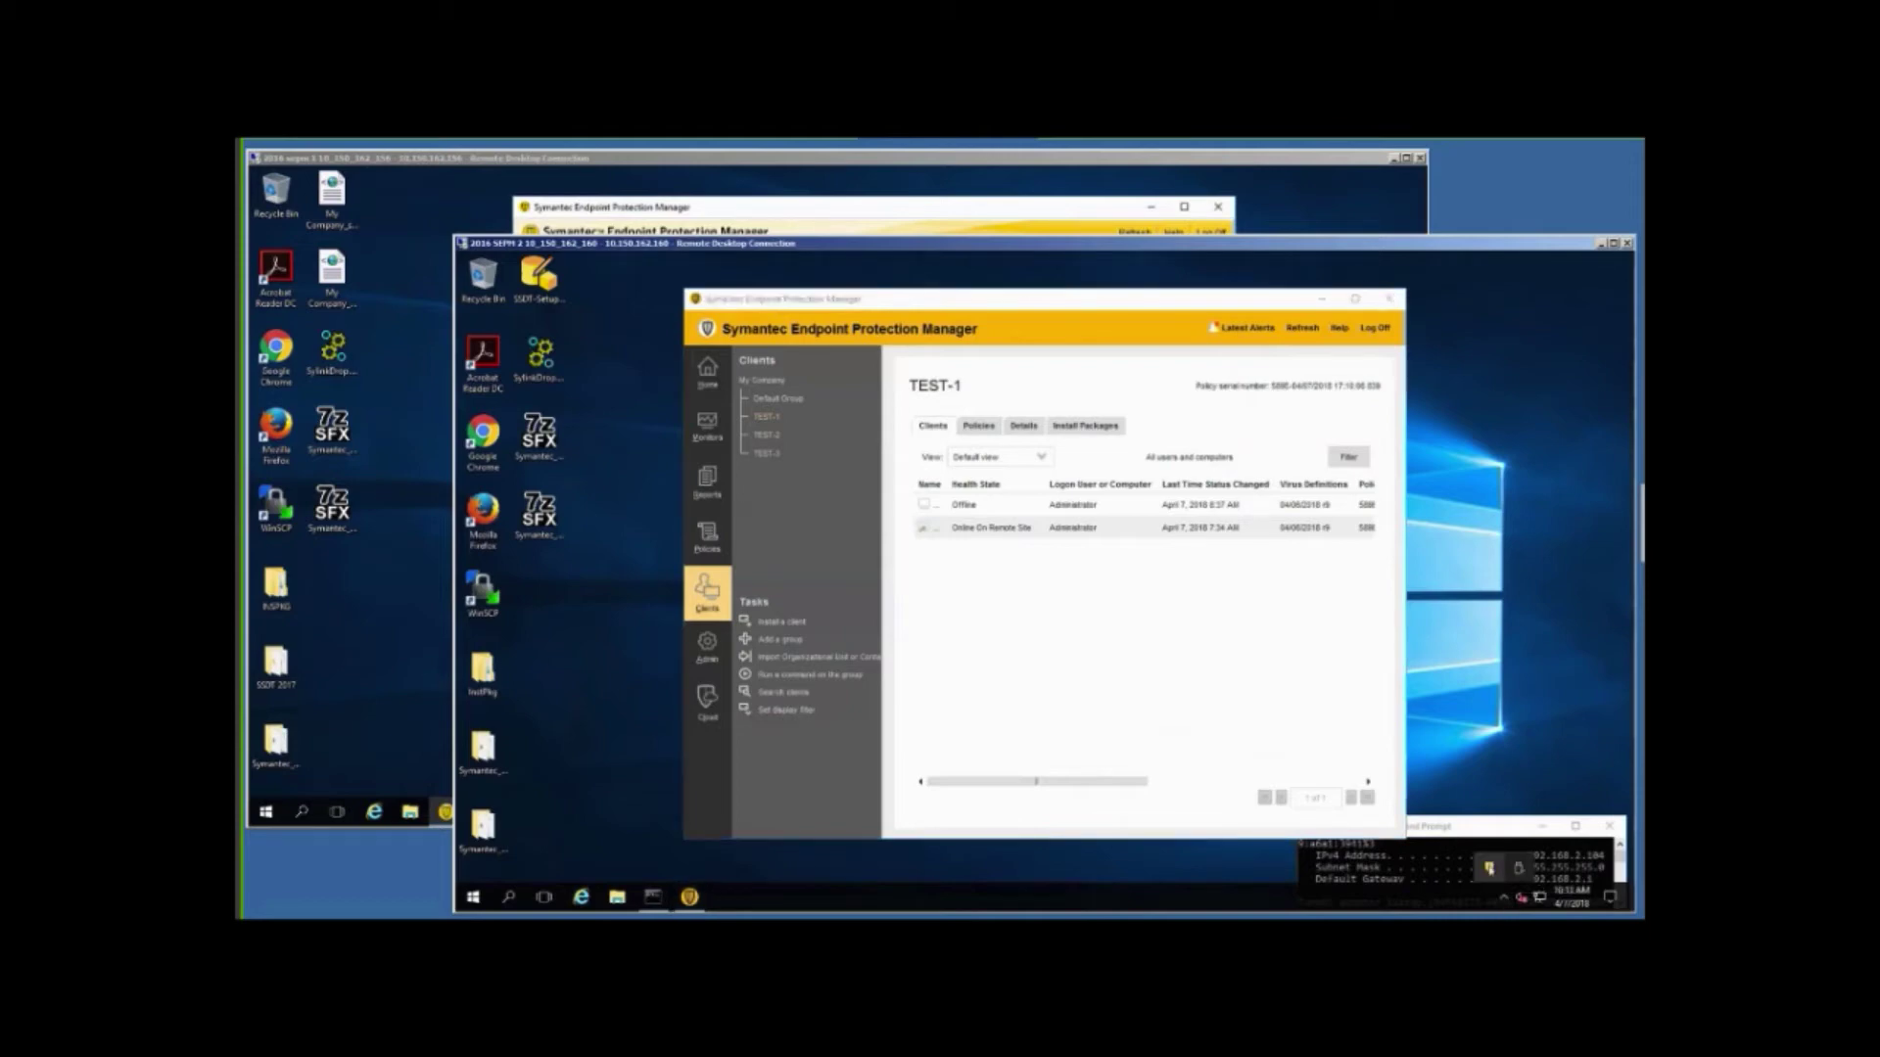
pyautogui.rightClick(1489, 868)
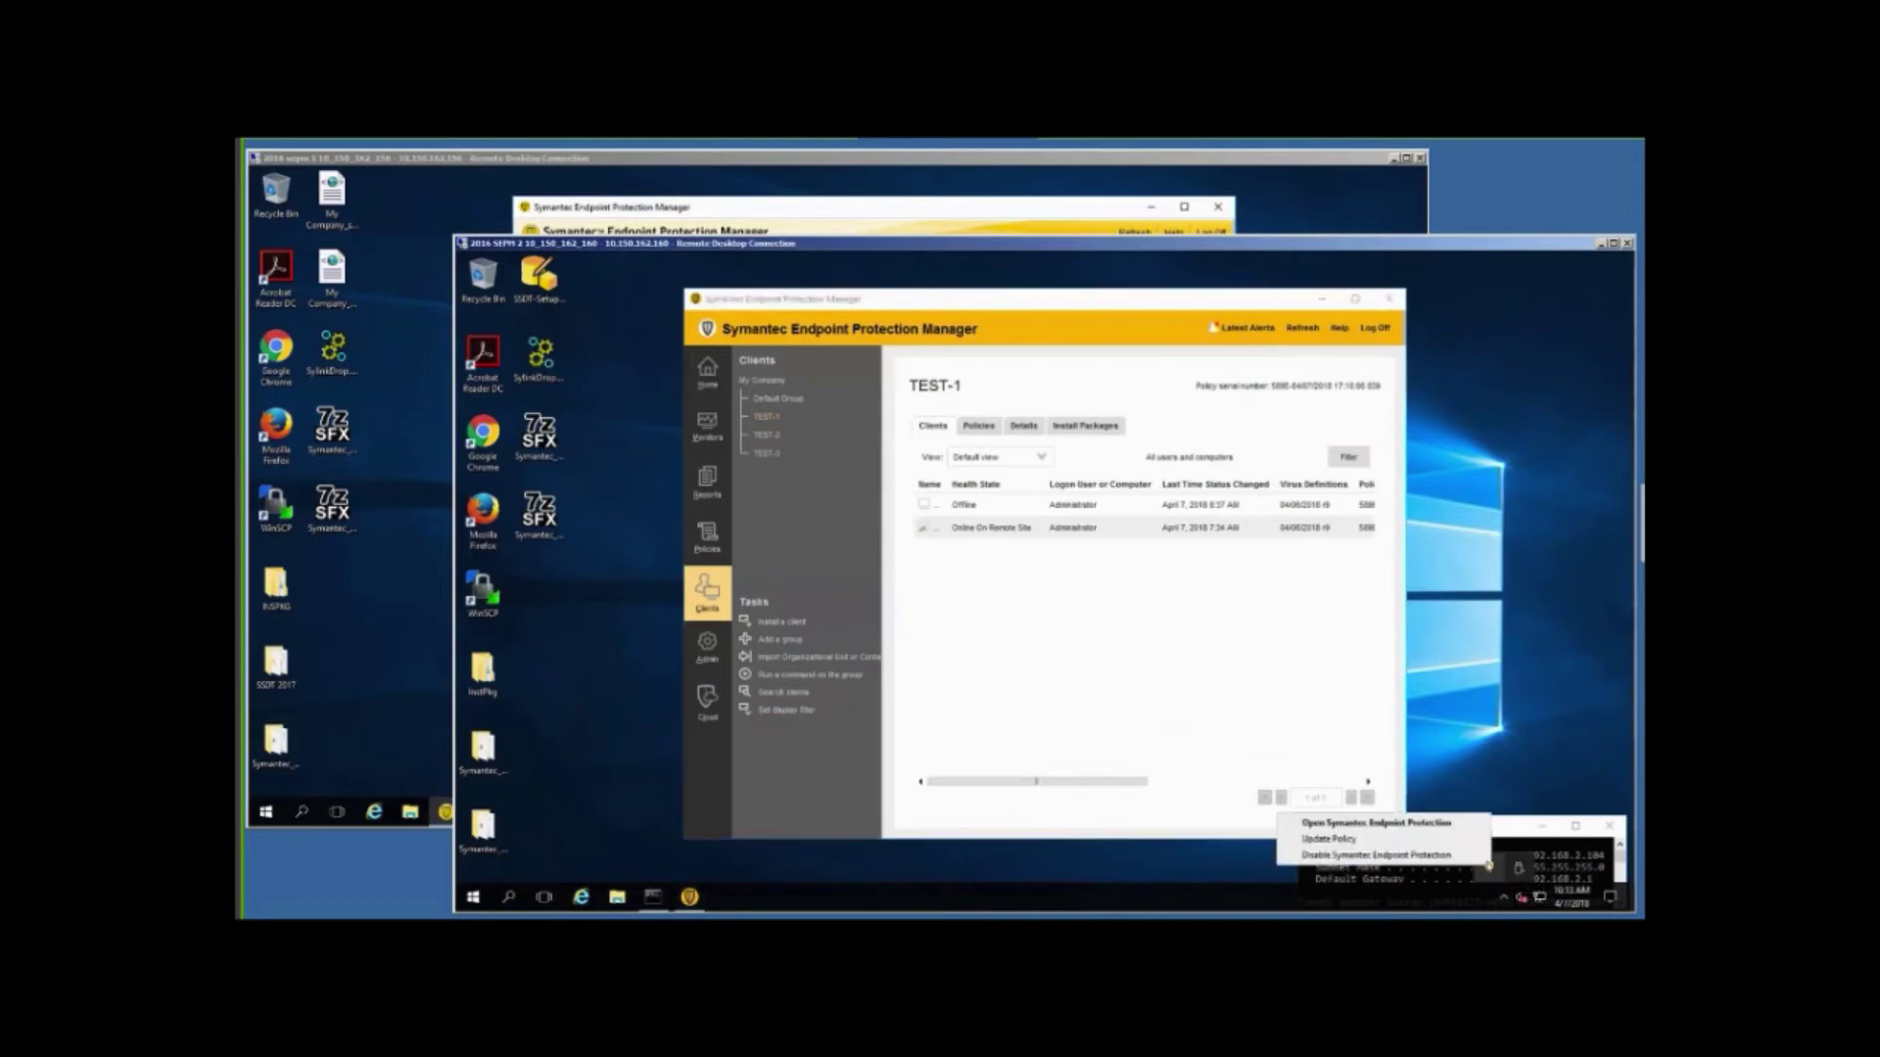
pyautogui.click(1461, 820)
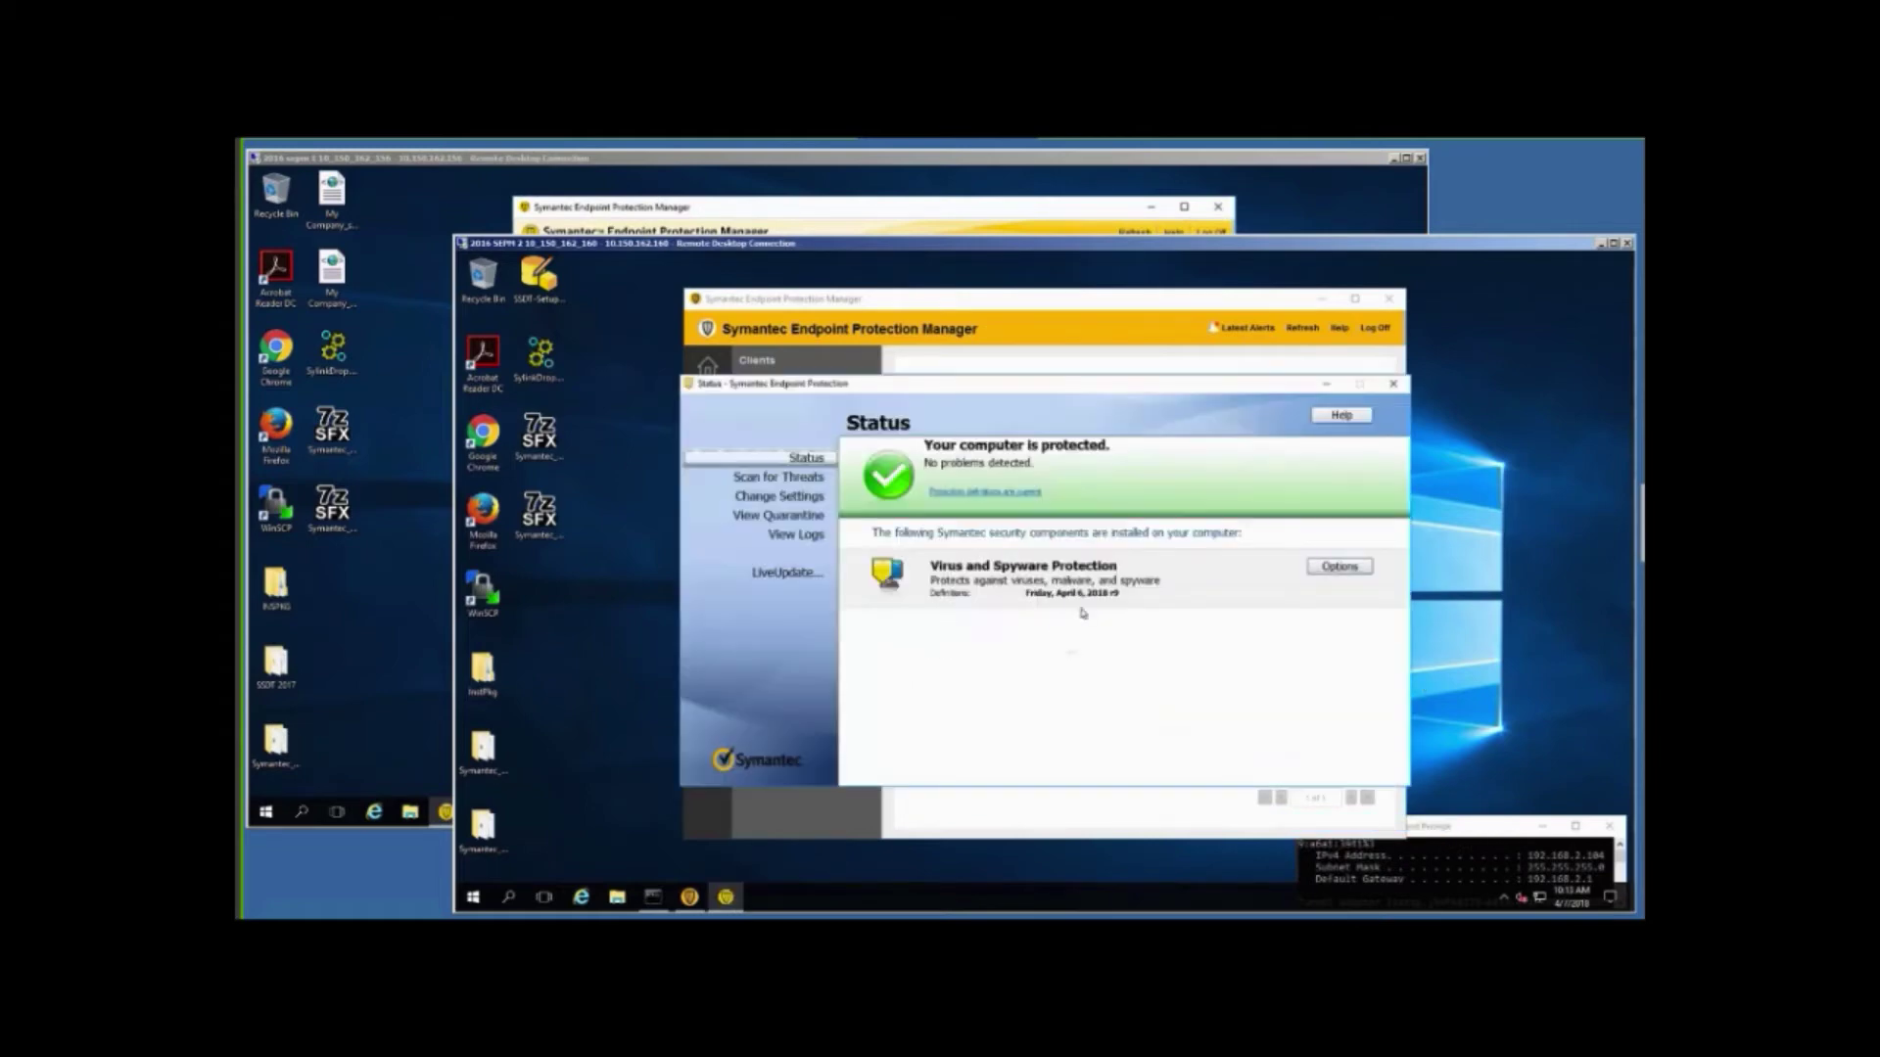
pyautogui.click(1341, 415)
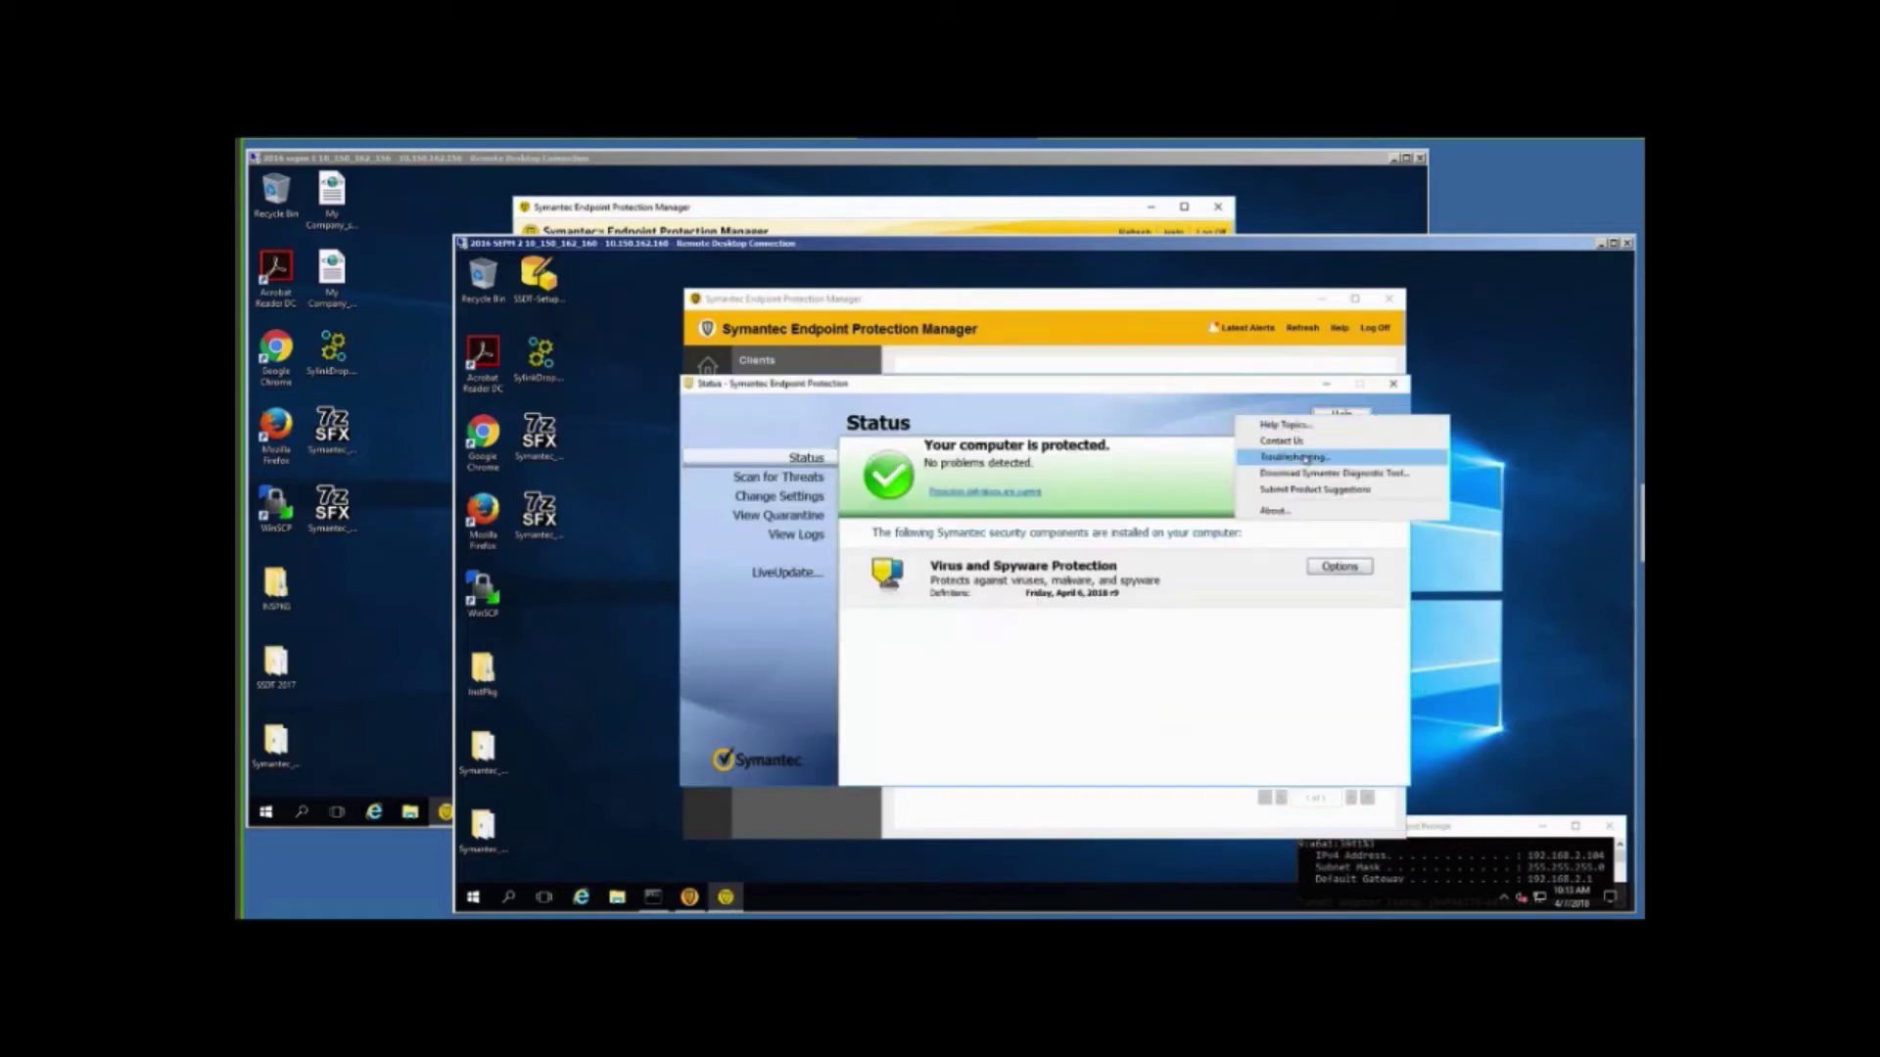
pyautogui.click(1304, 458)
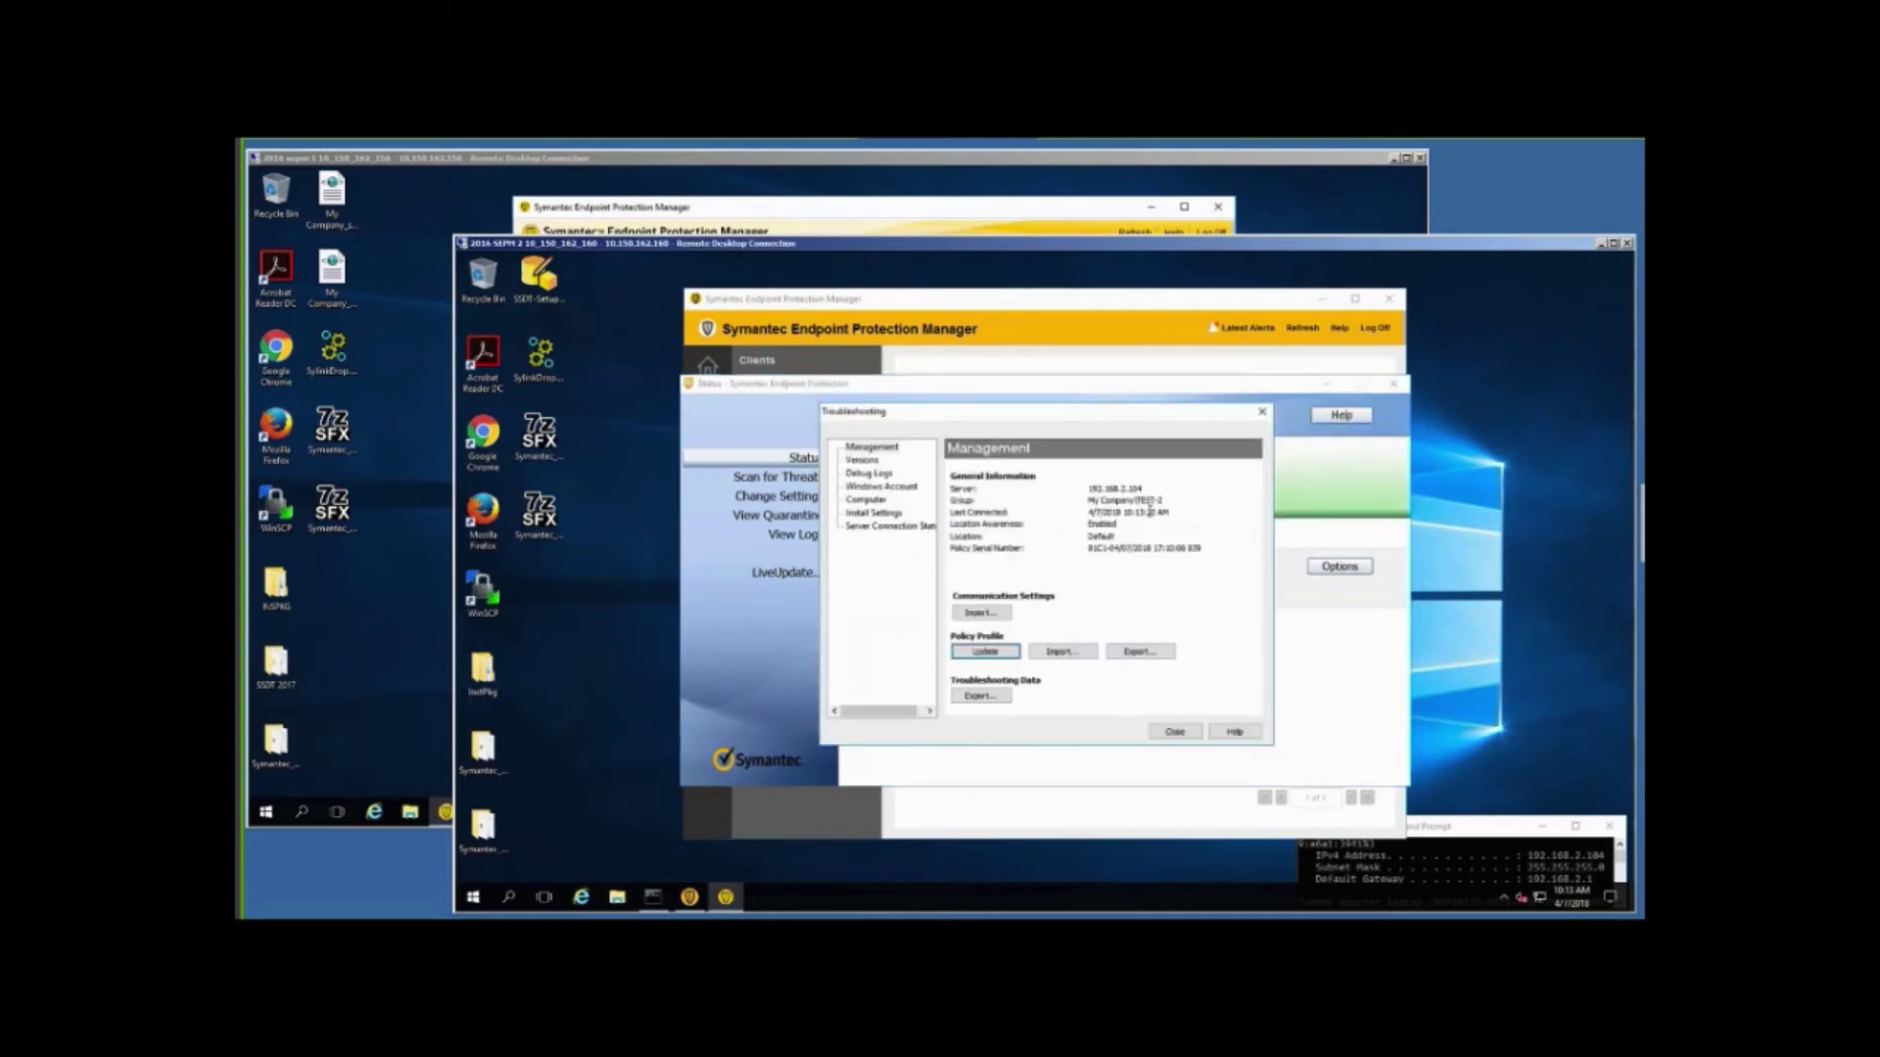
pyautogui.click(1170, 734)
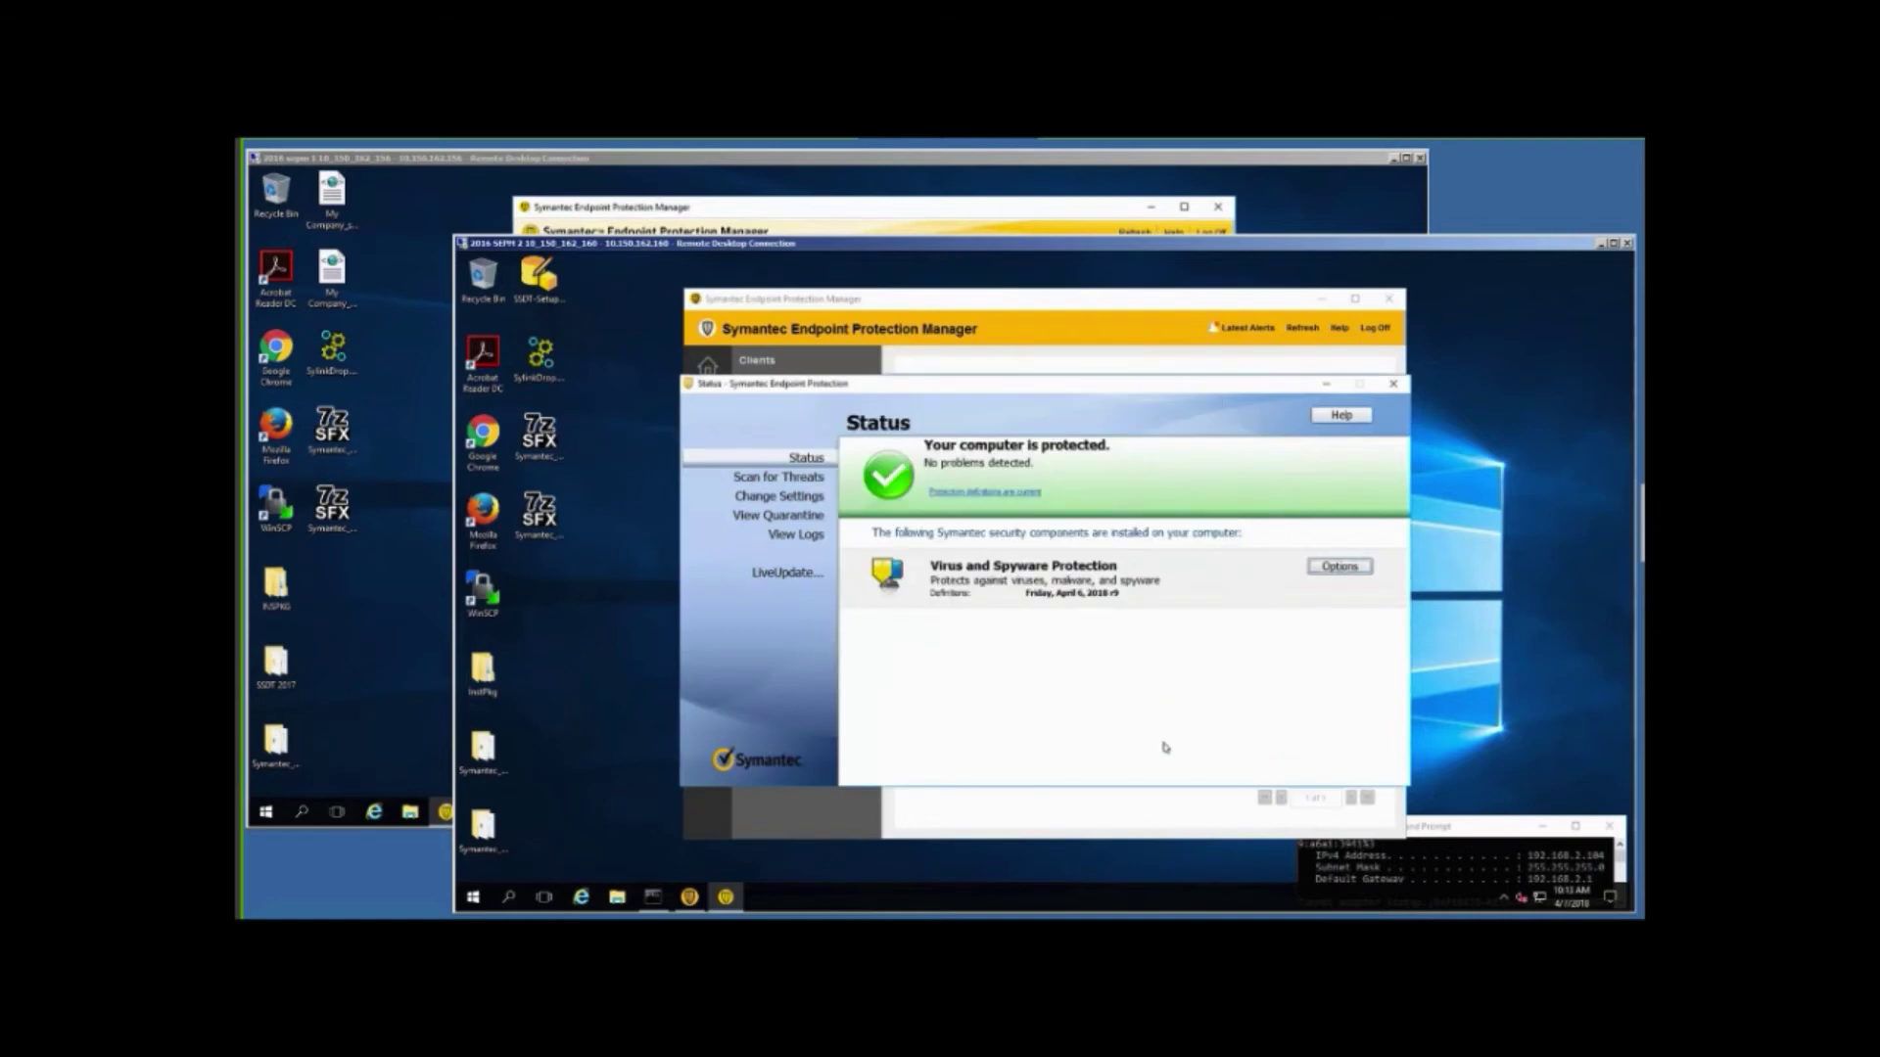
pyautogui.click(1394, 384)
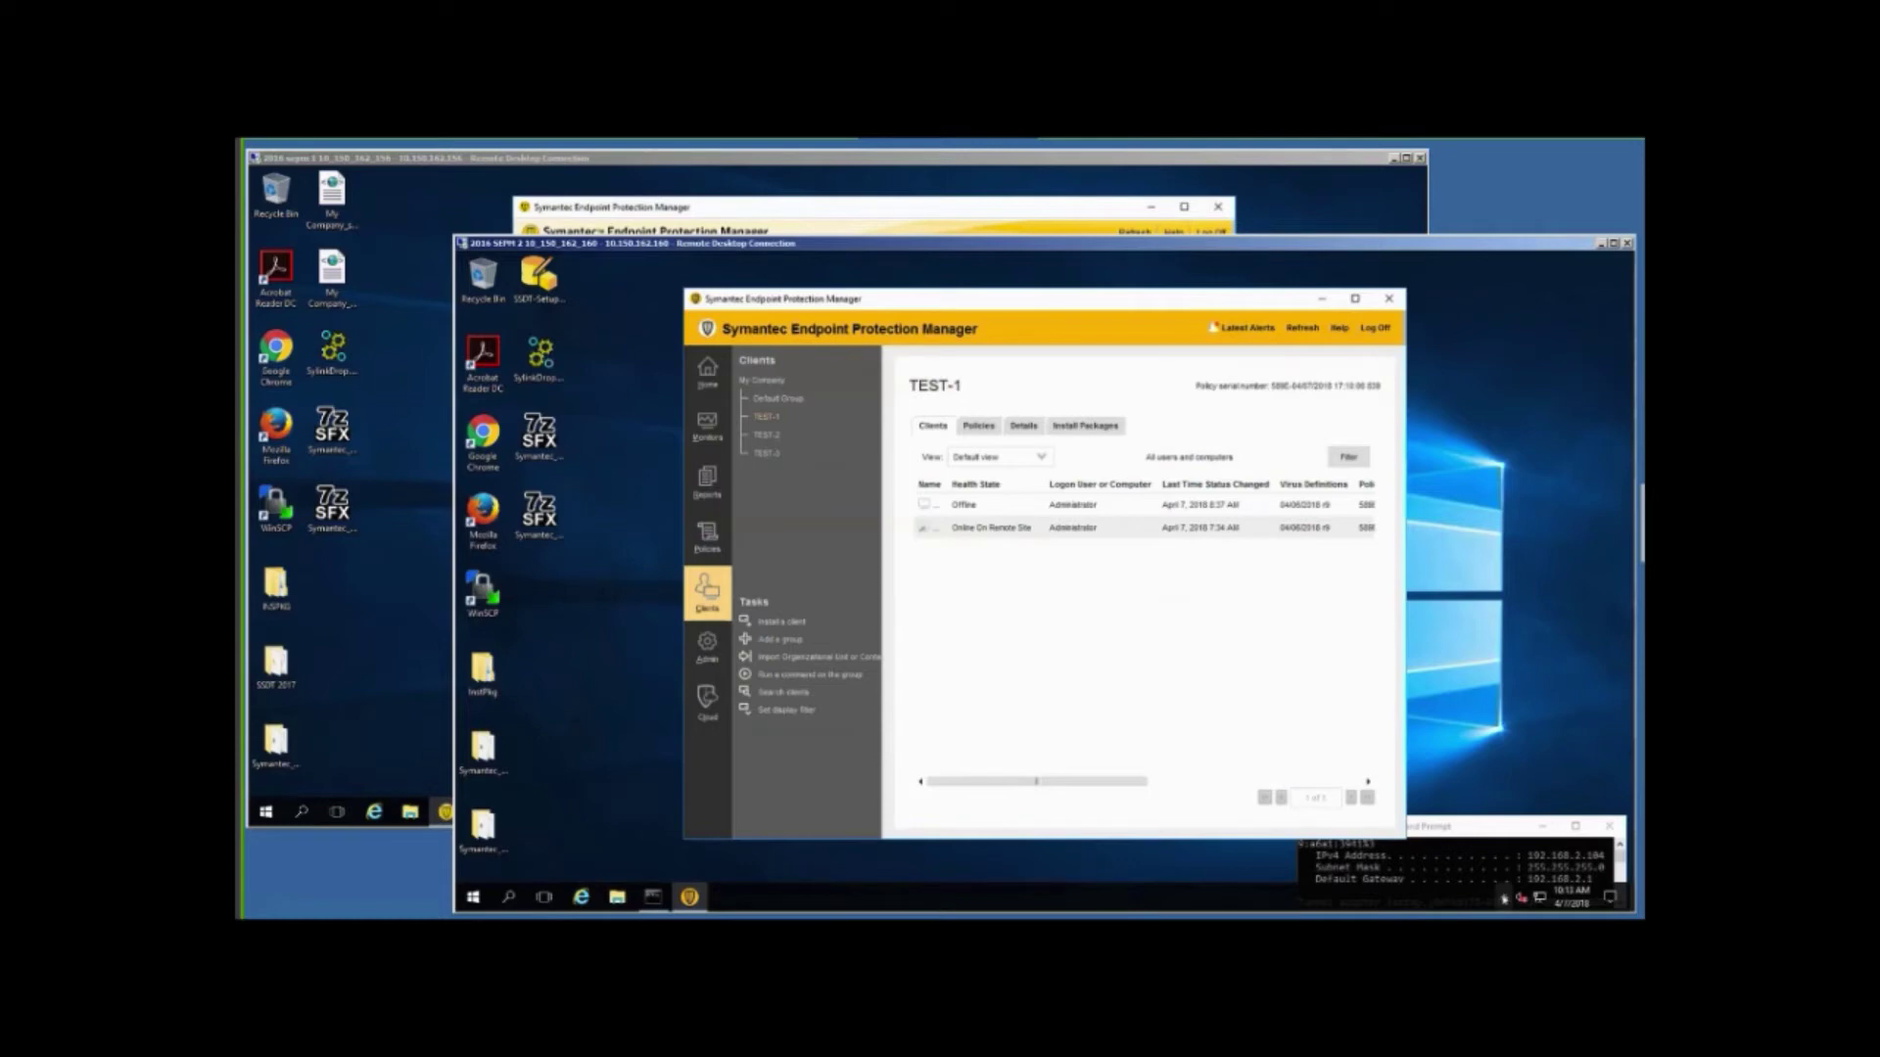
# Refresh TEST-1's client status on the second server until the offline client reports Online.
pyautogui.click(1503, 899)
pyautogui.click(1107, 548)
pyautogui.click(1303, 330)
pyautogui.click(424, 195)
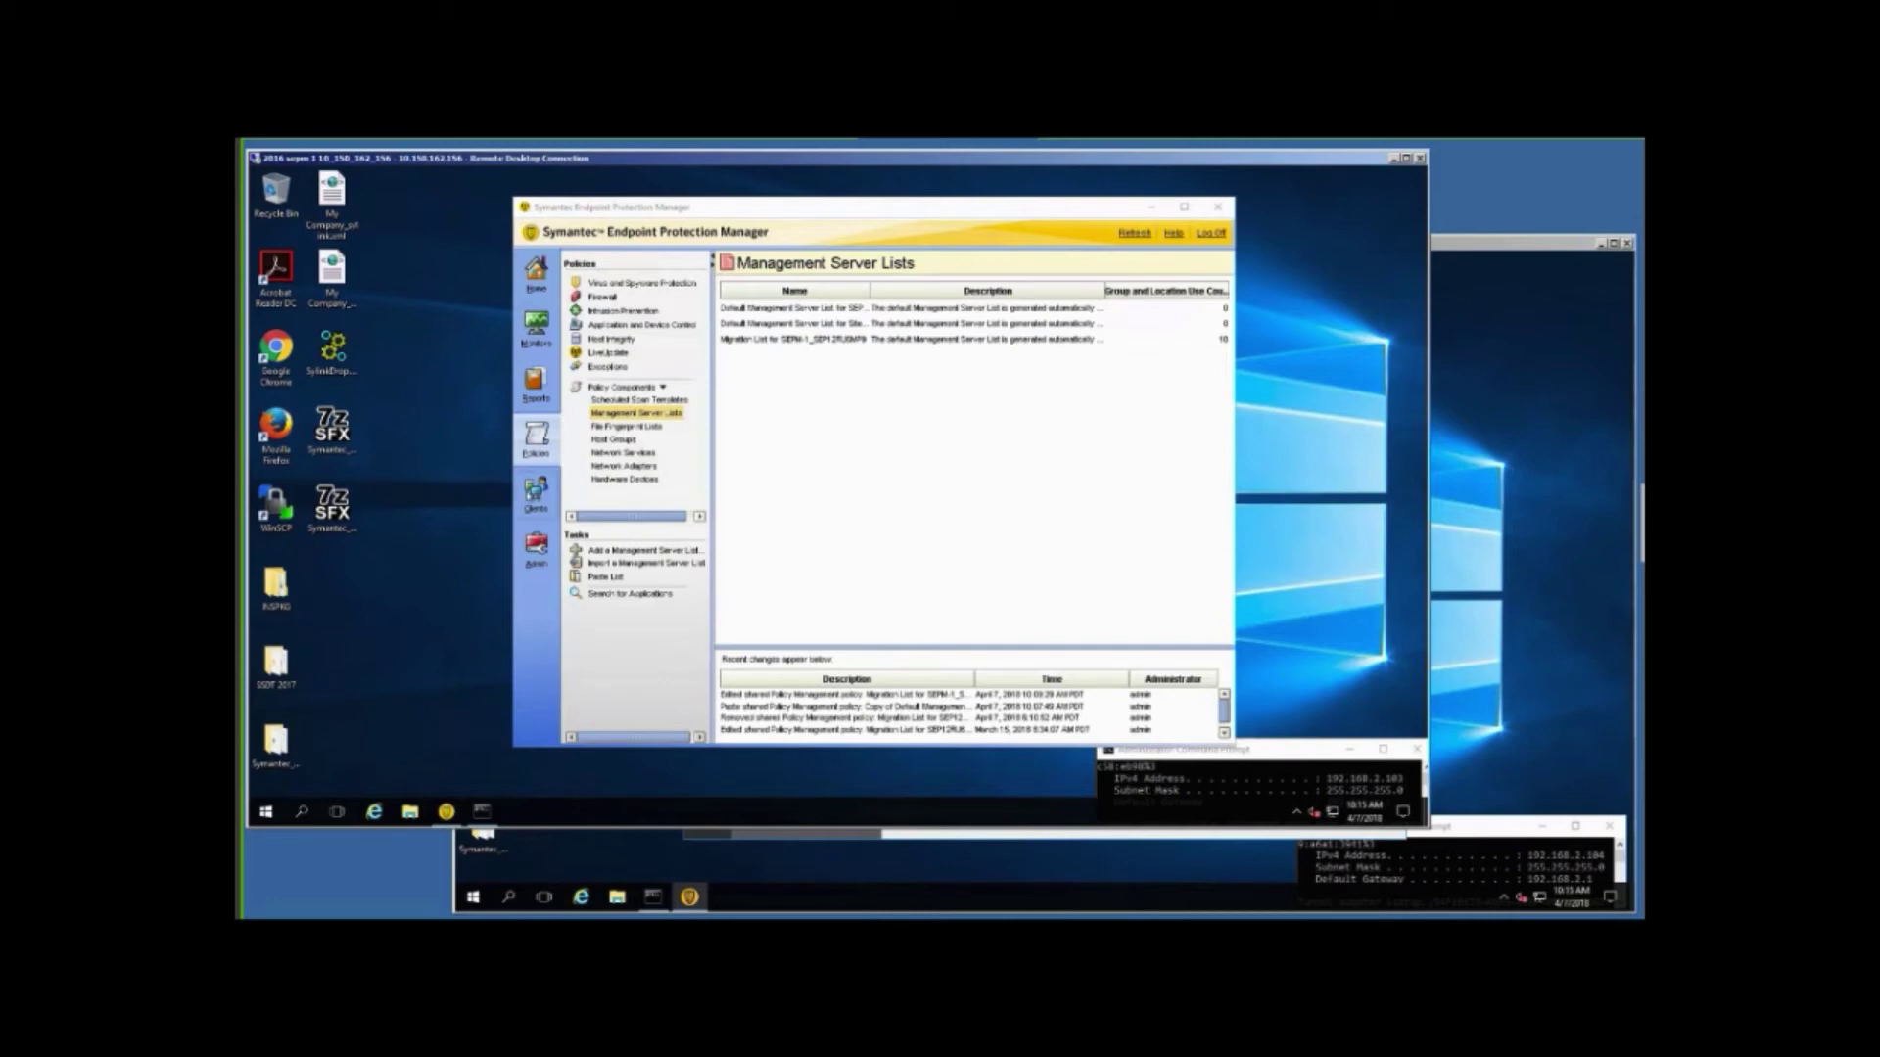
# Check TEST-3's clients on the first server, then bring the second server's install folder forward.
pyautogui.click(535, 495)
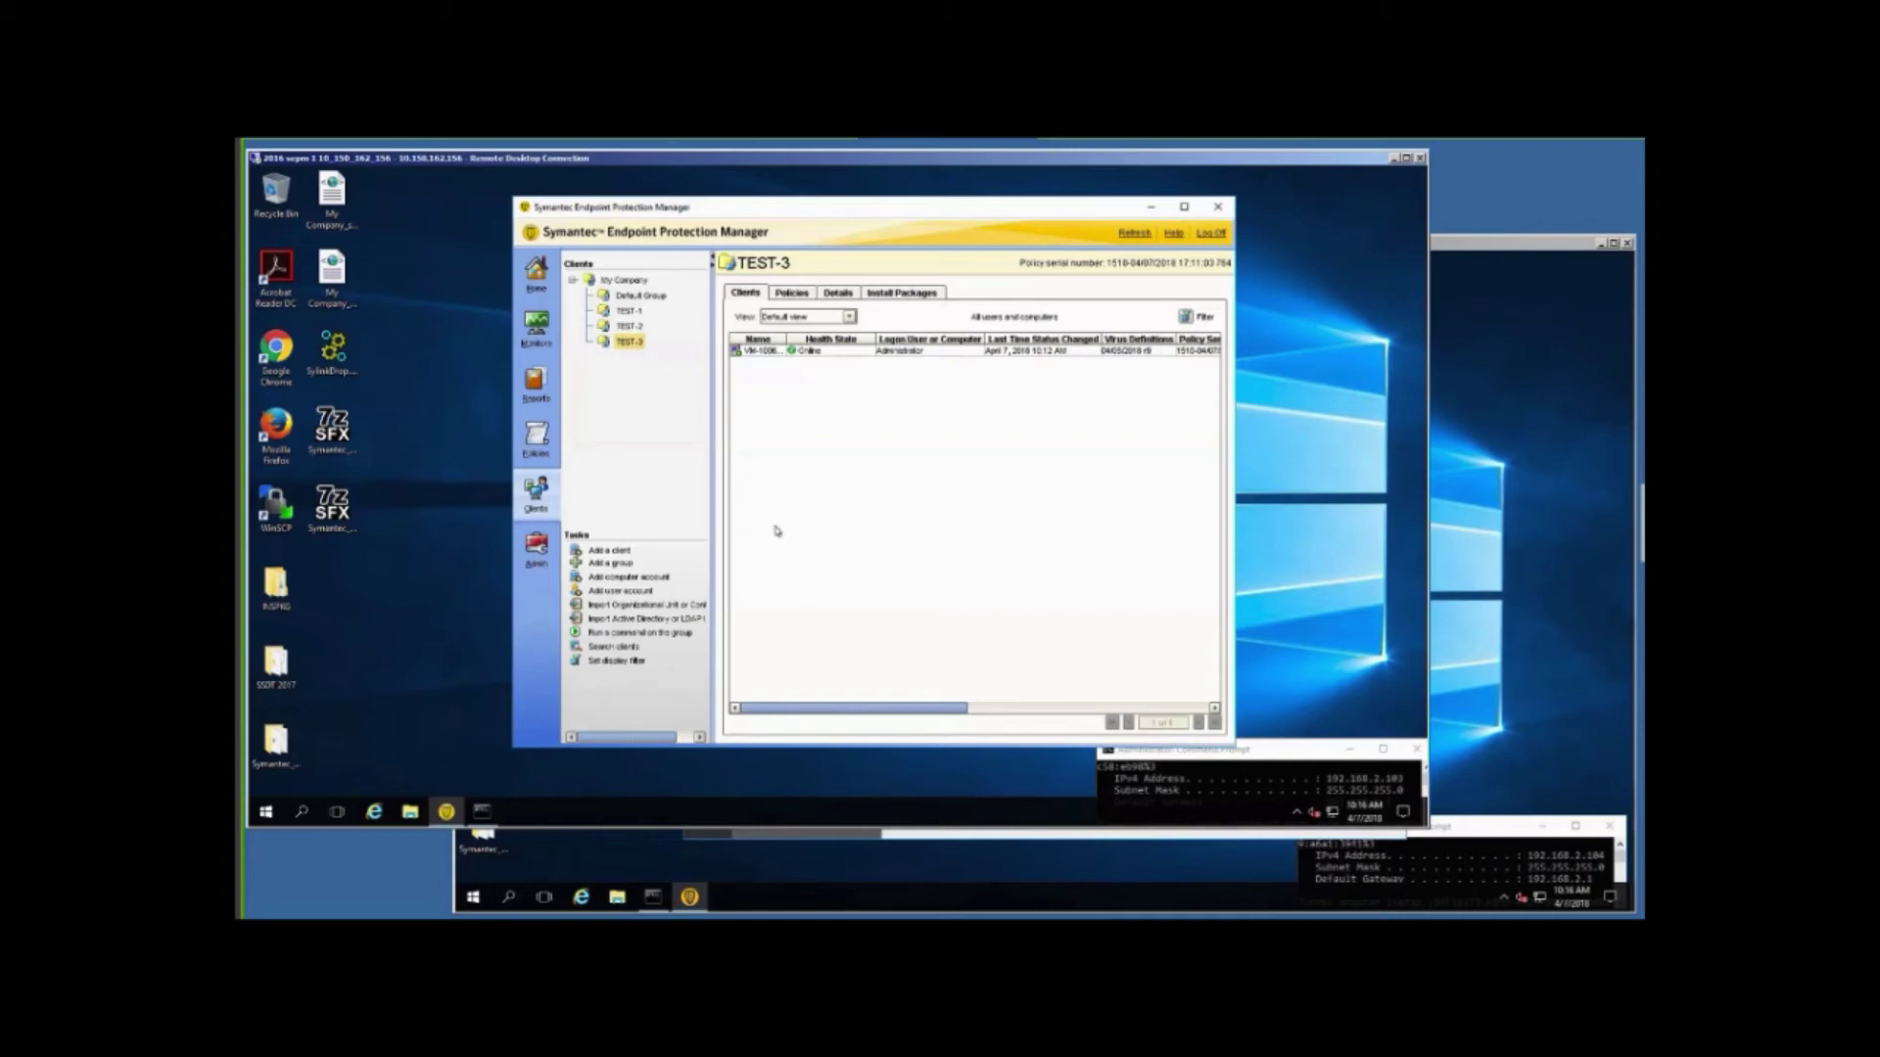
pyautogui.click(1513, 460)
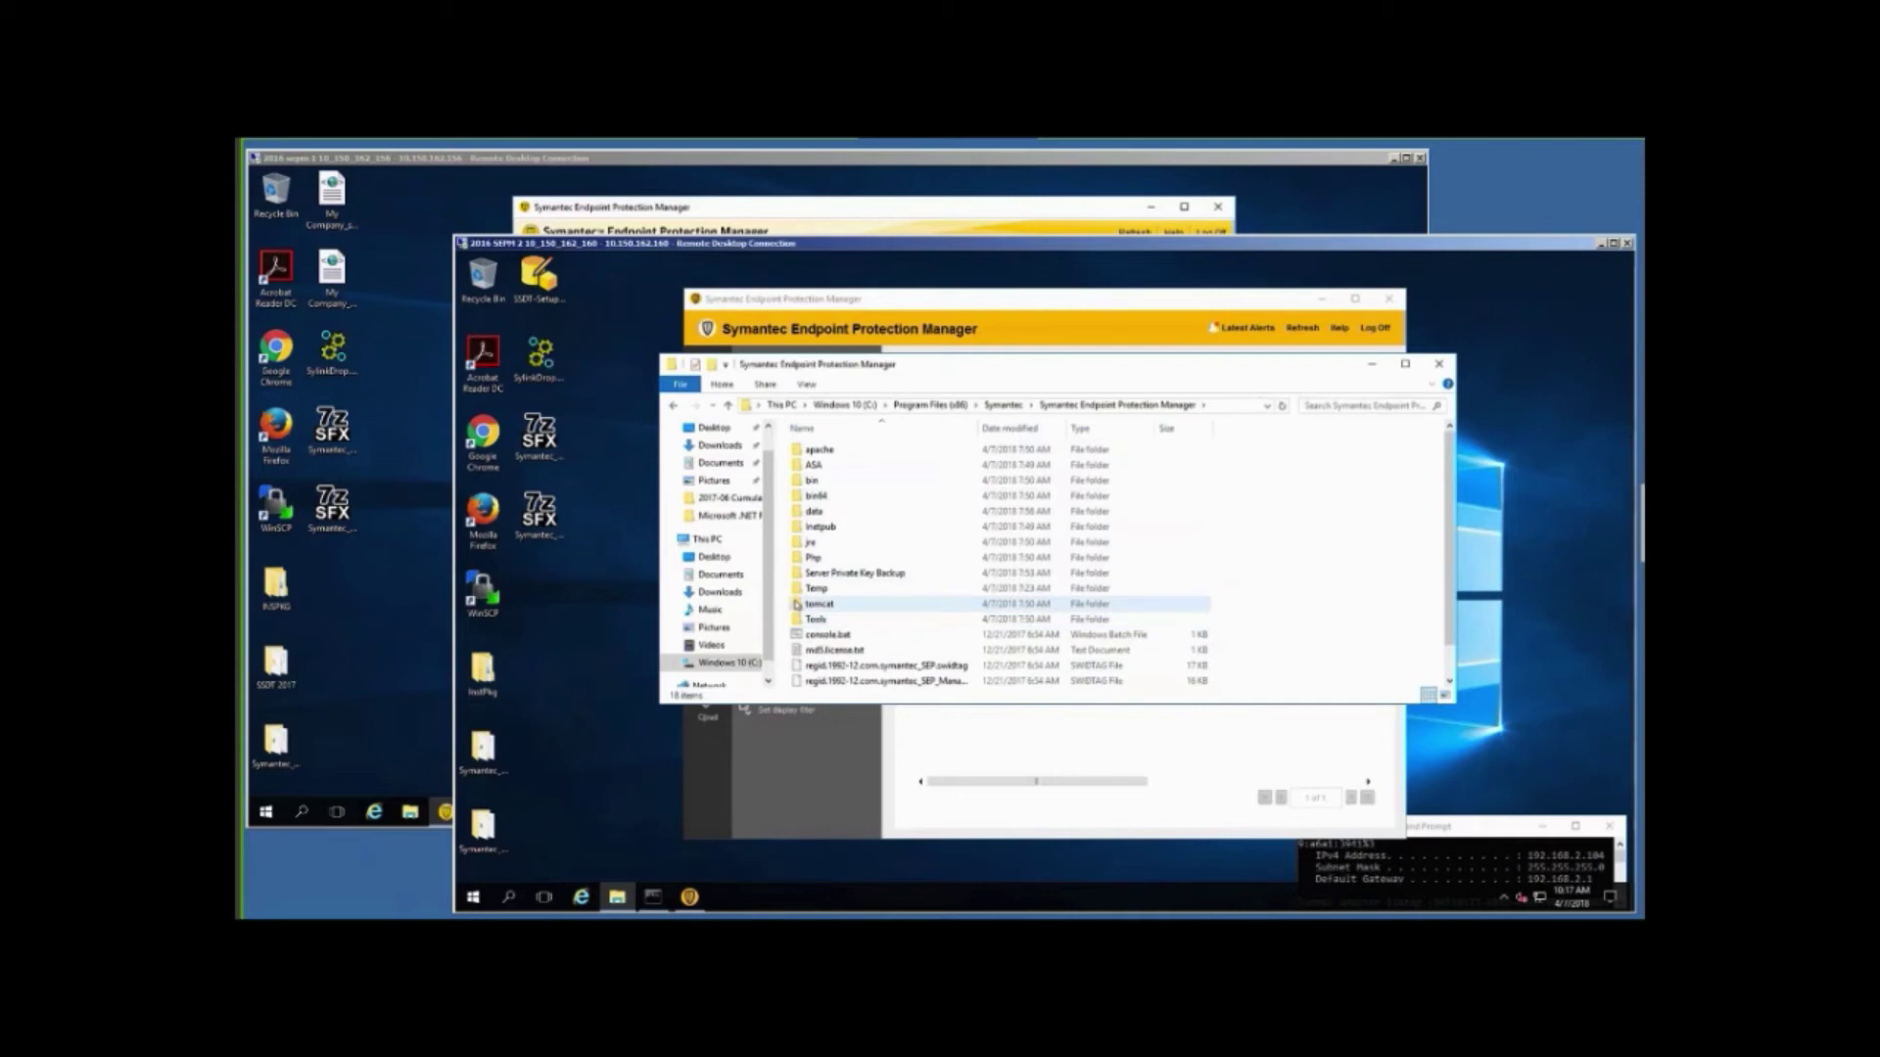
# Browse into tomcat\logs and open dbvalidator-0.log in Notepad.
pyautogui.doubleClick(796, 604)
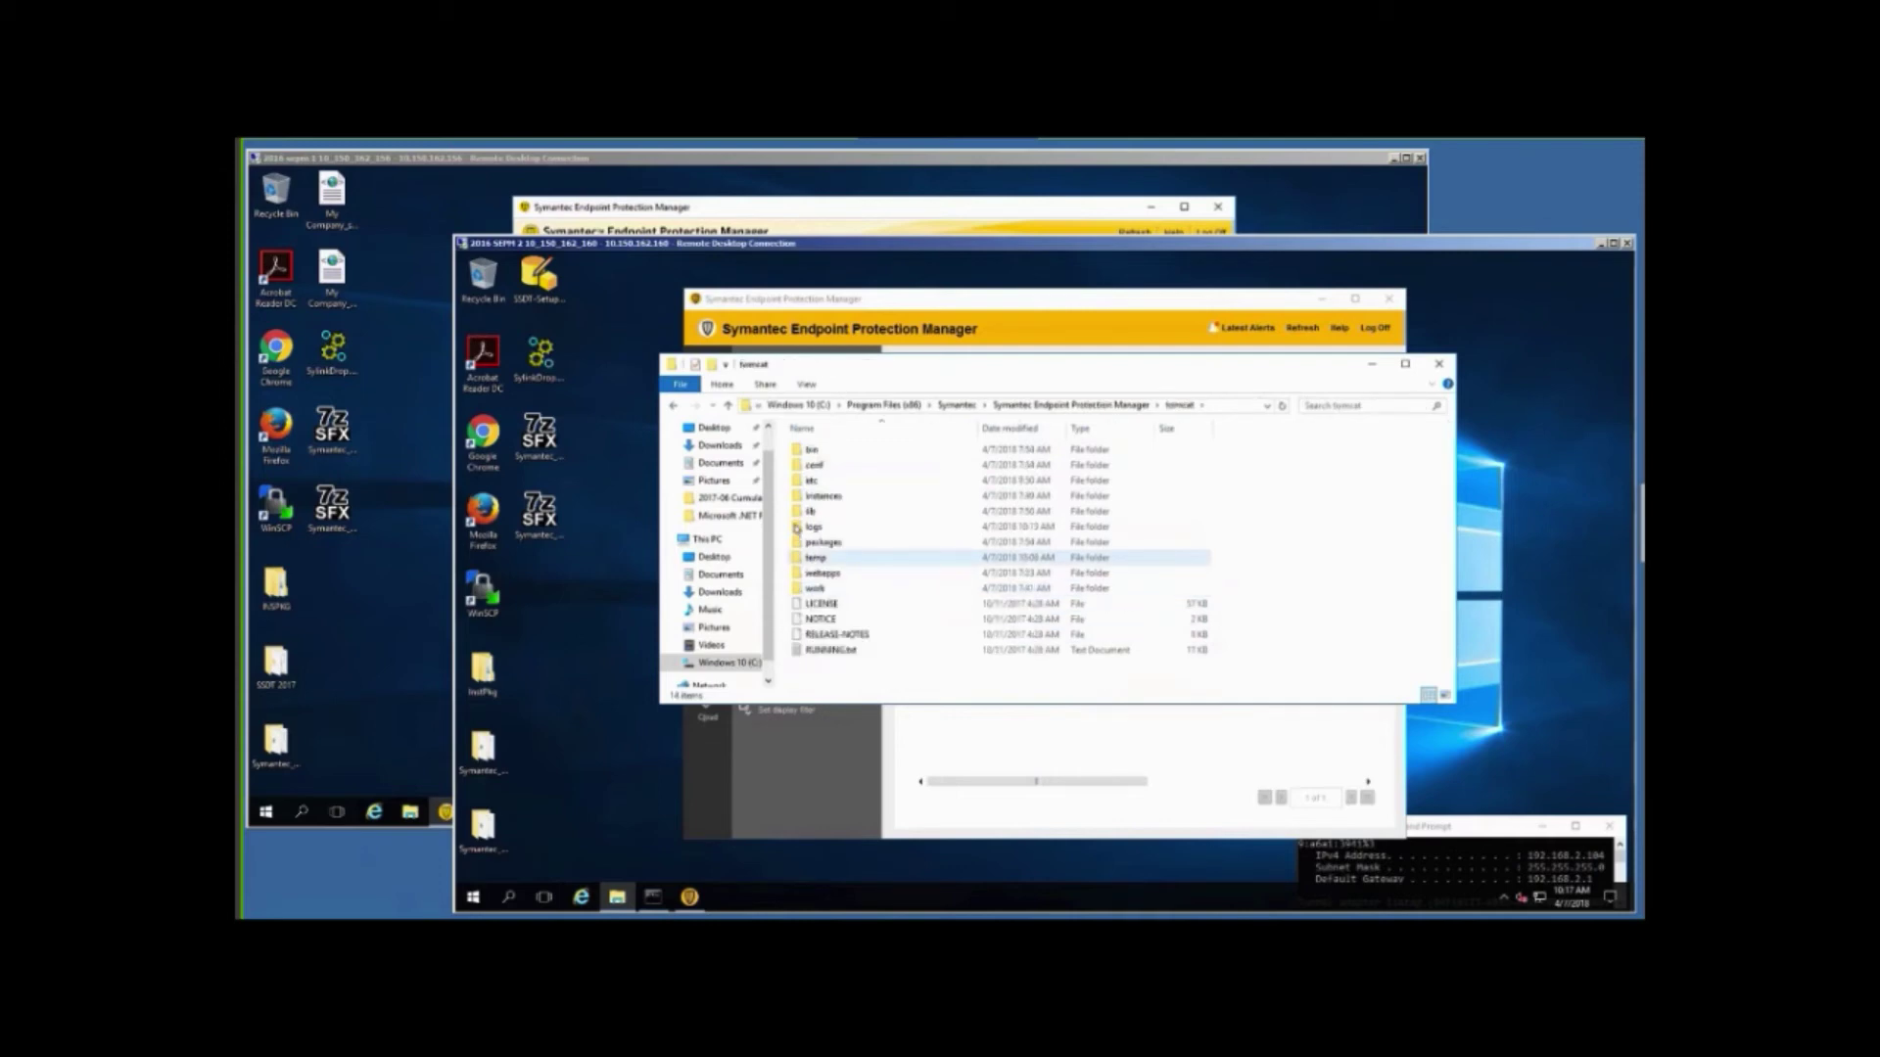
pyautogui.doubleClick(797, 528)
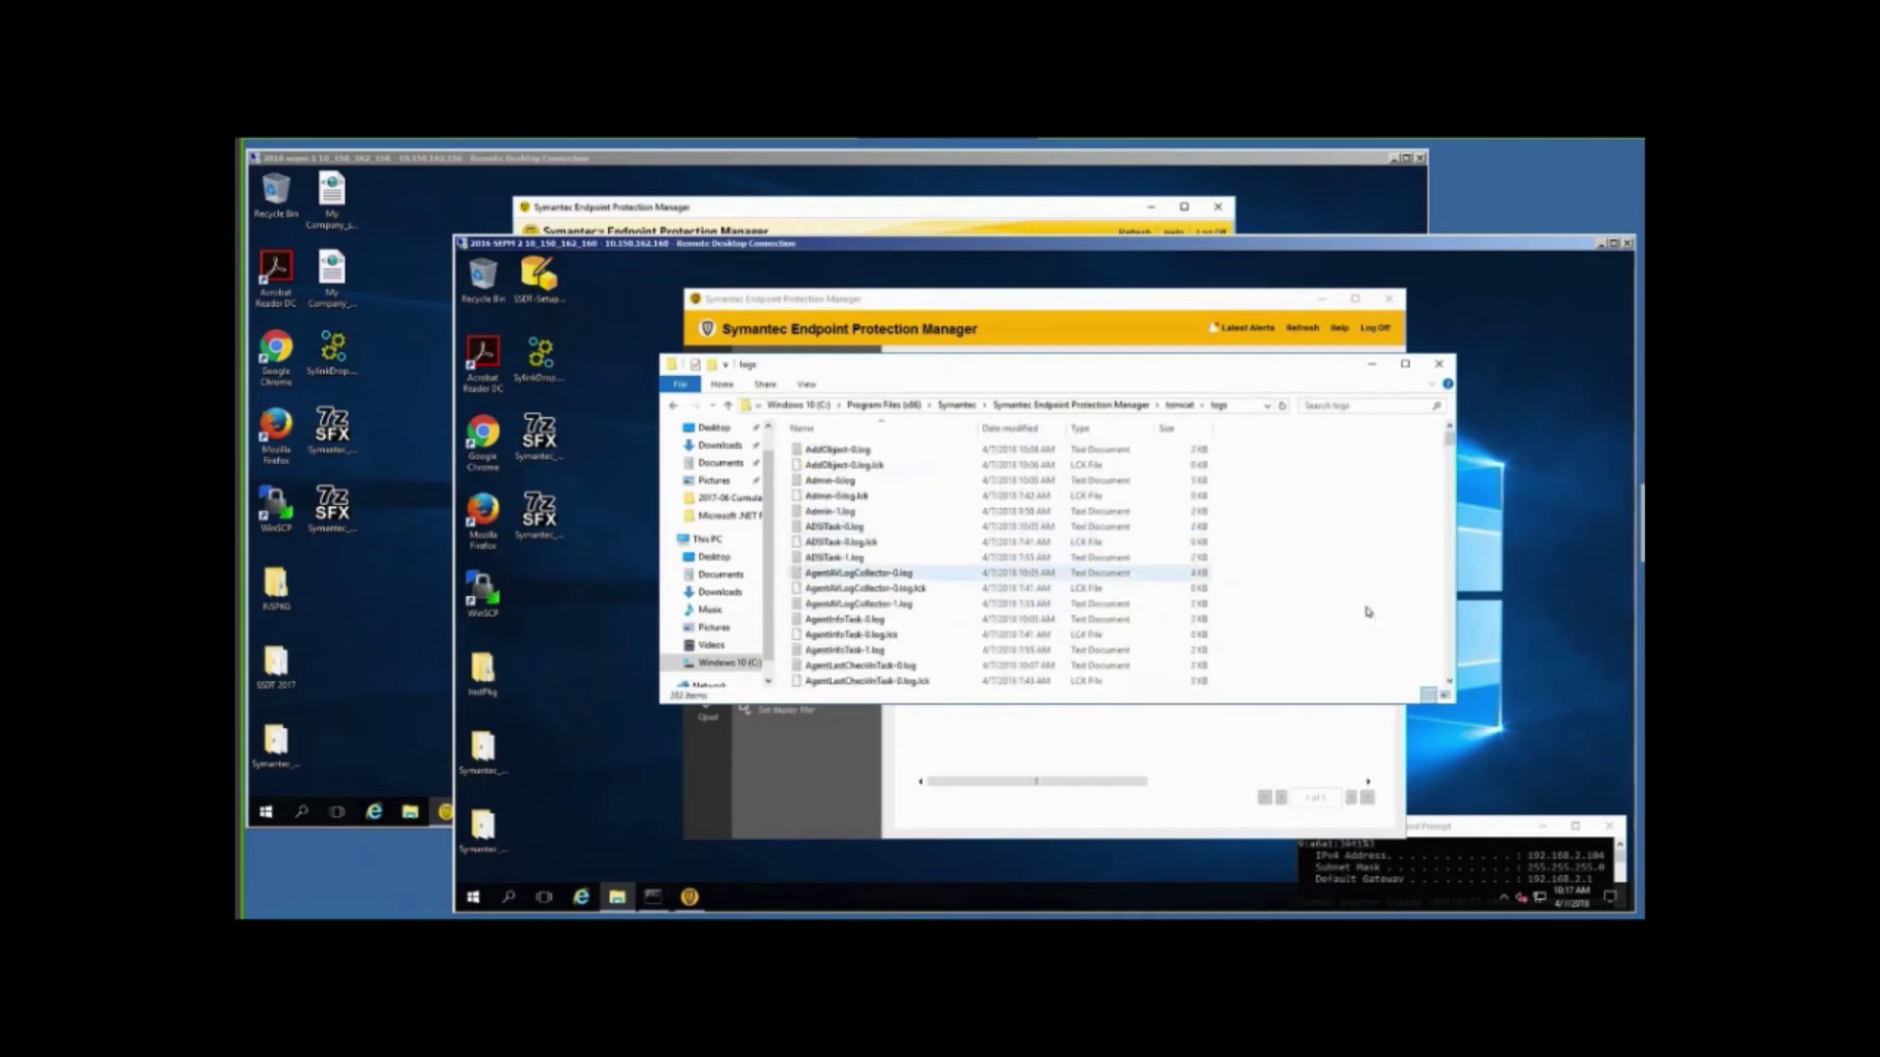
pyautogui.scroll(-5, 1136, 573)
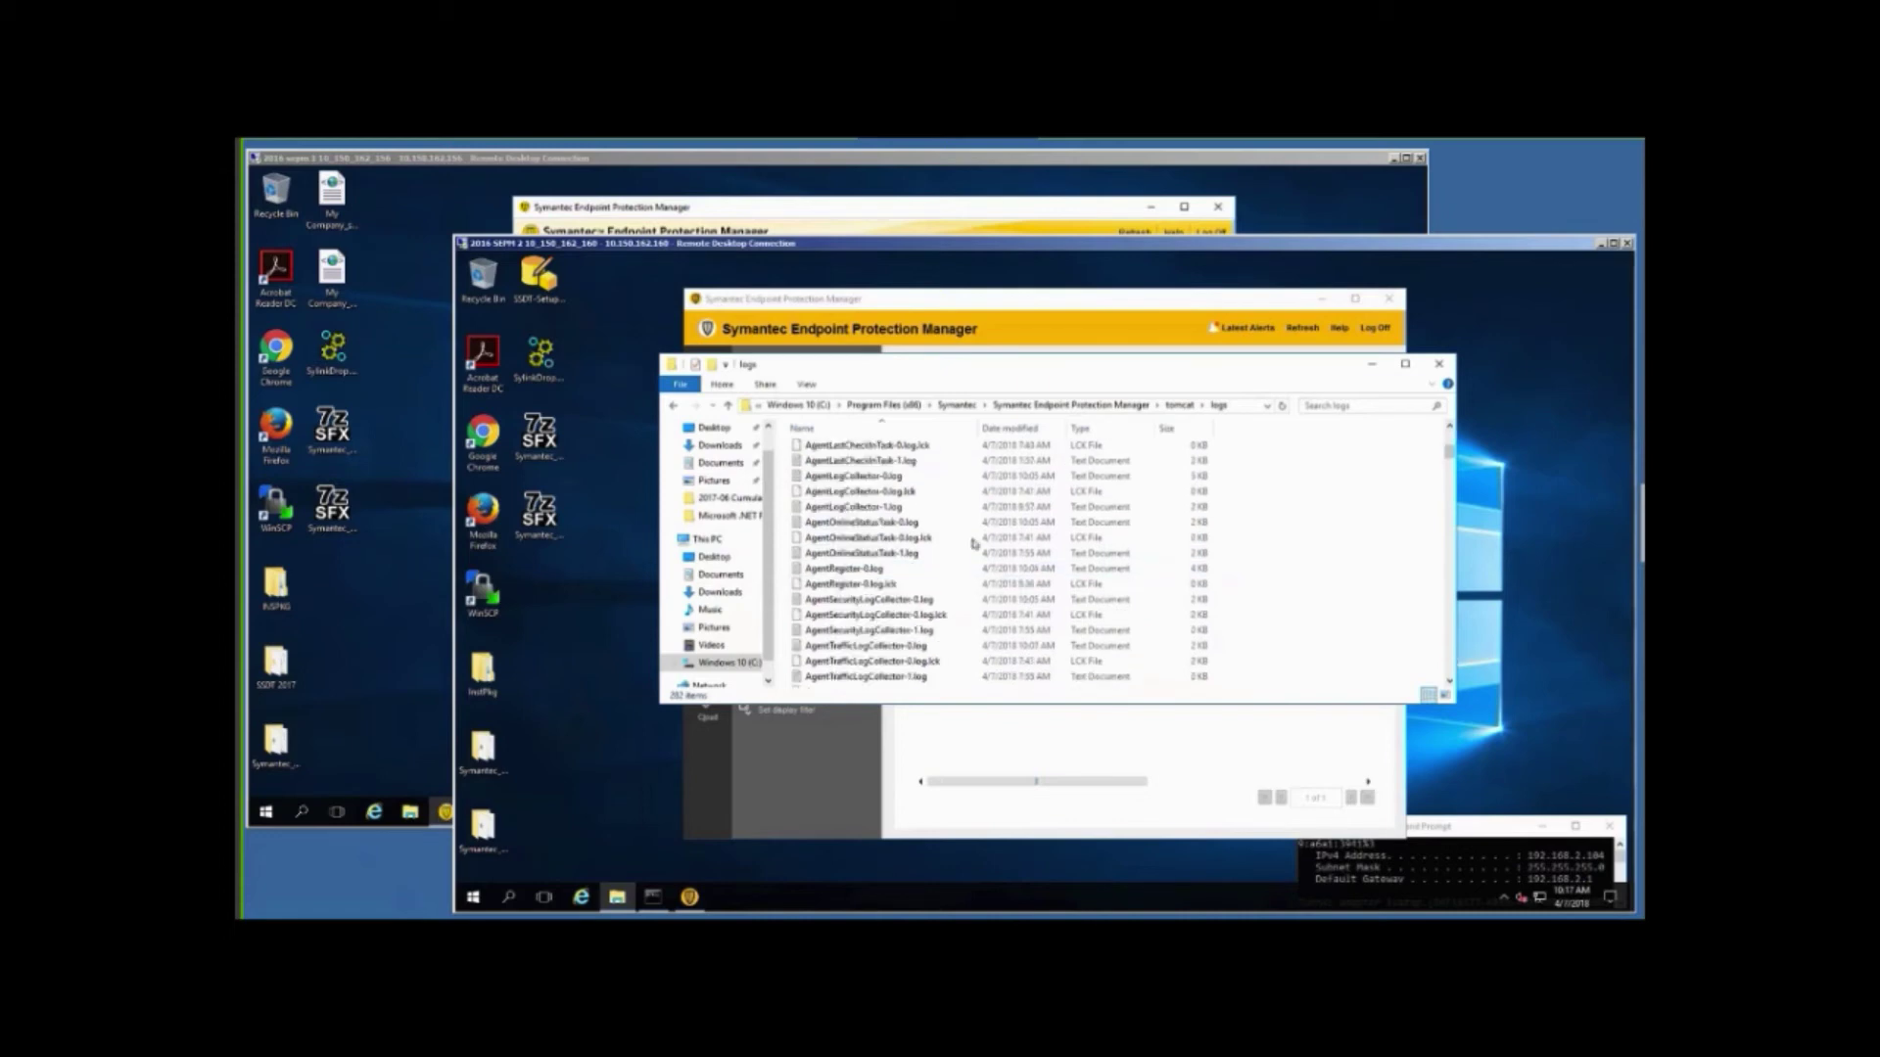
pyautogui.press('d')
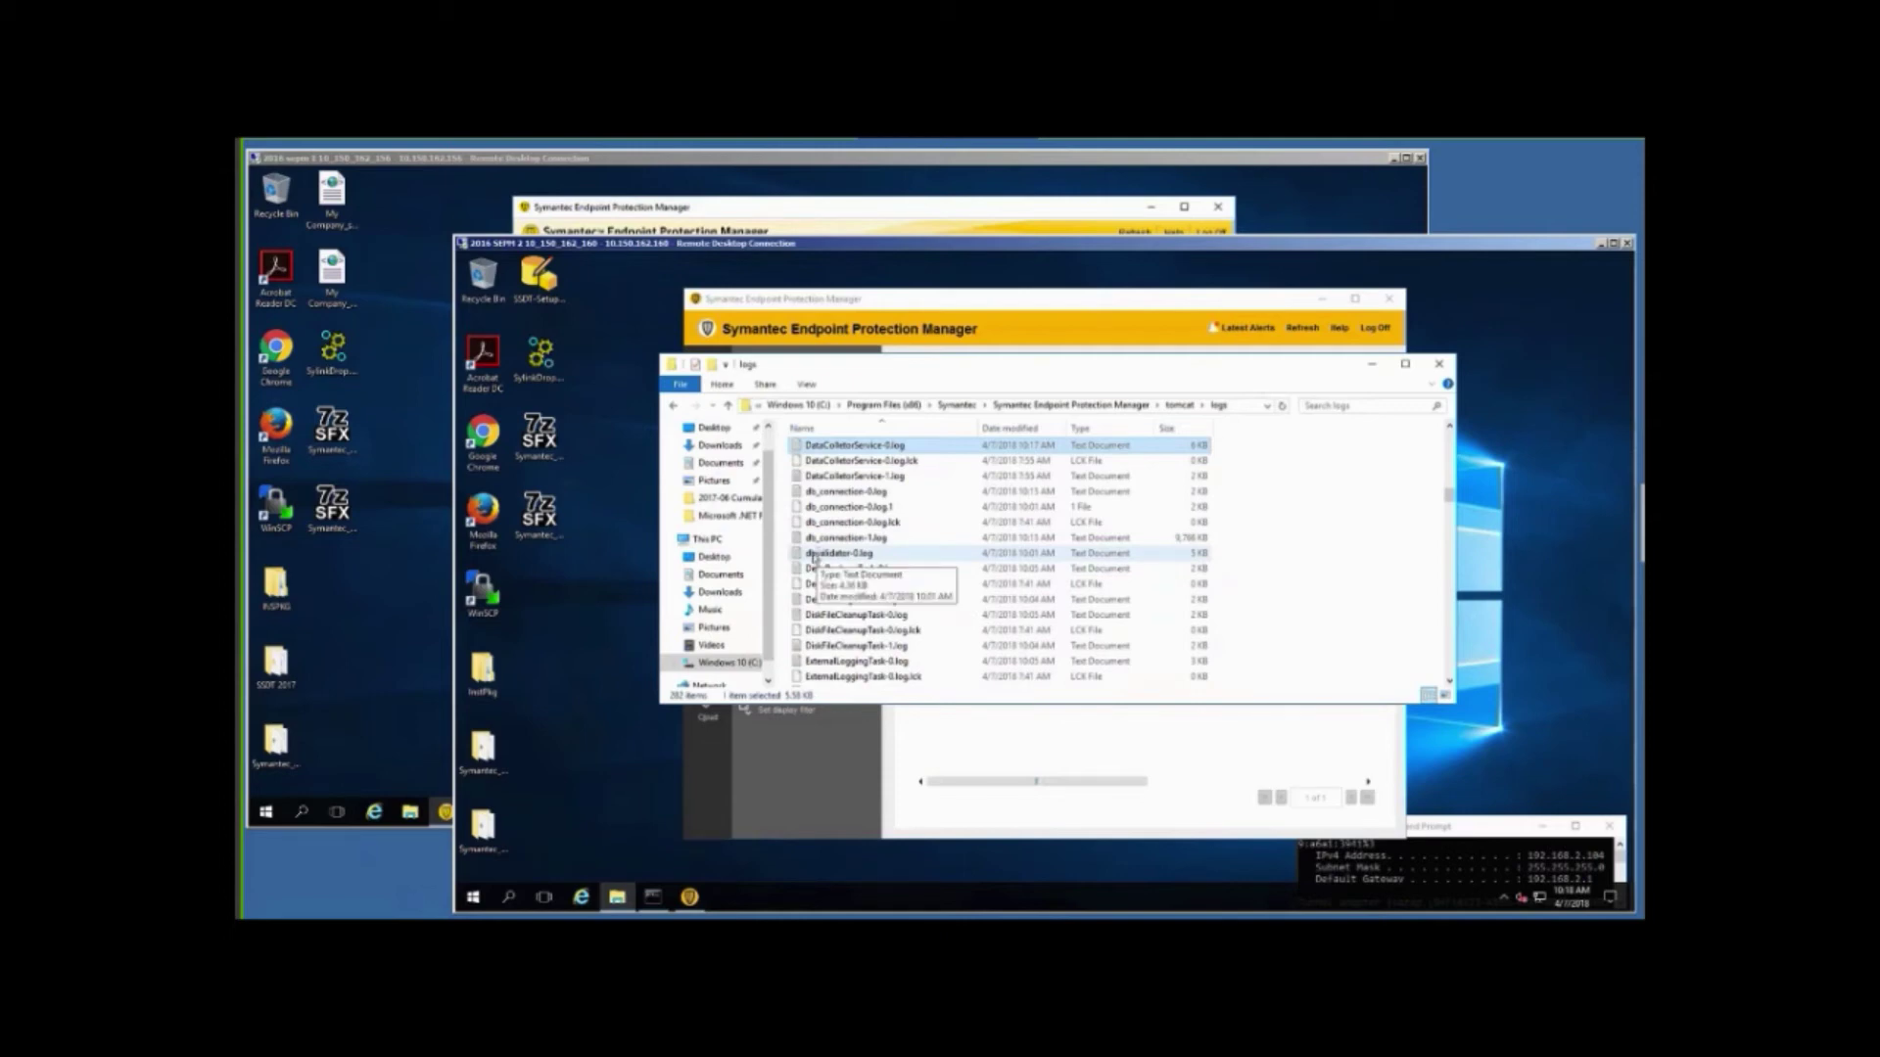
pyautogui.rightClick(815, 557)
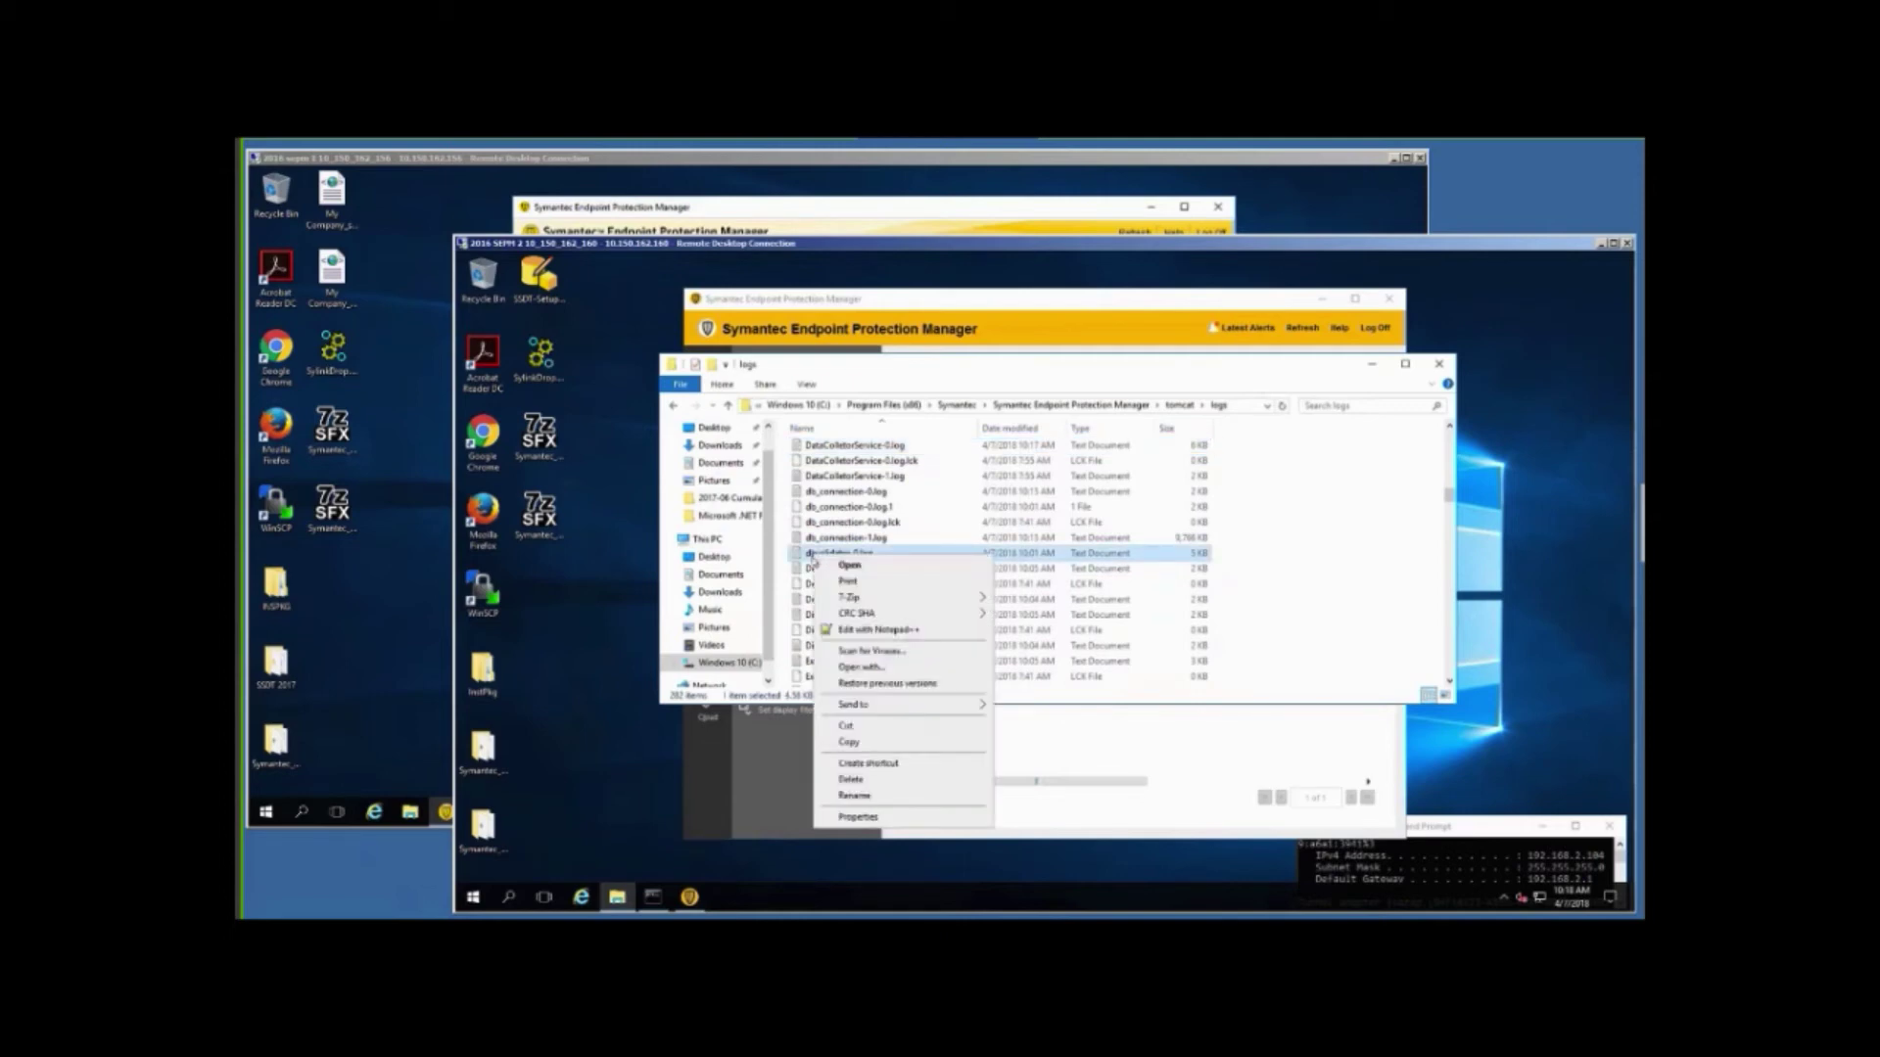
pyautogui.moveTo(938, 711)
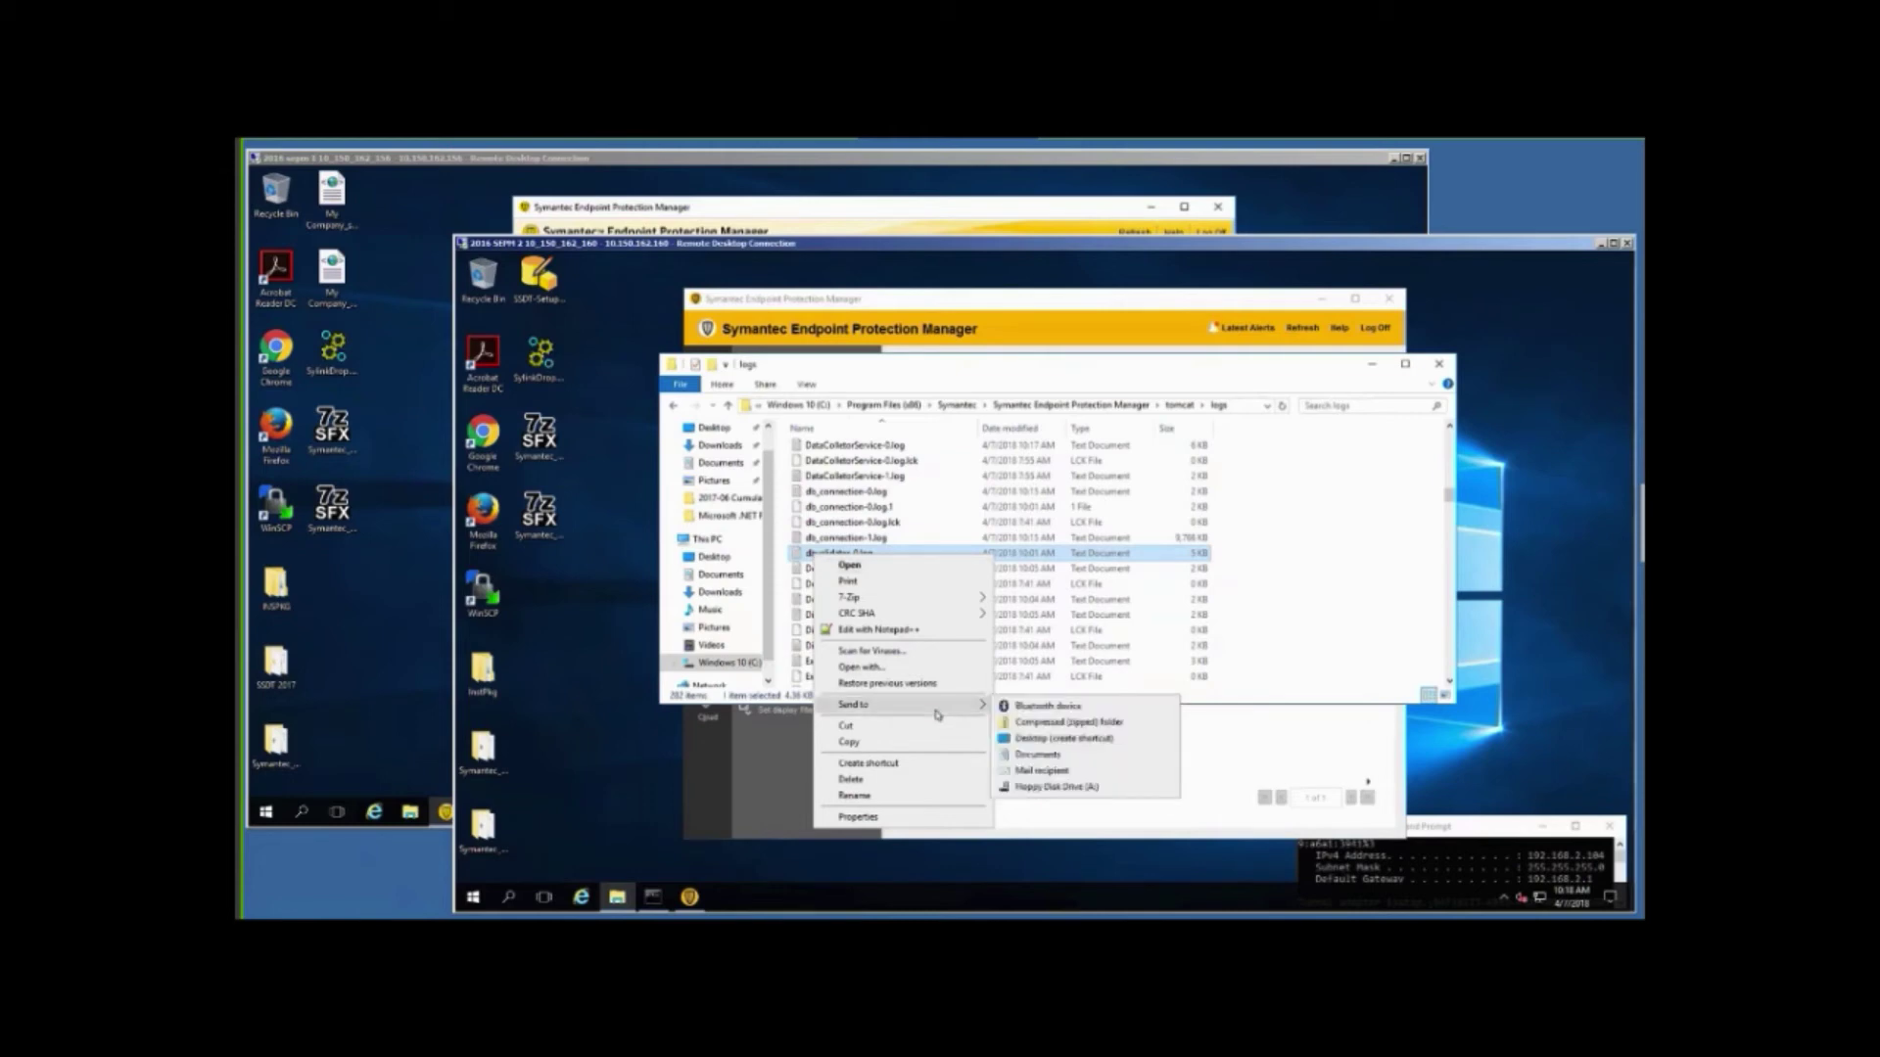
pyautogui.click(1285, 656)
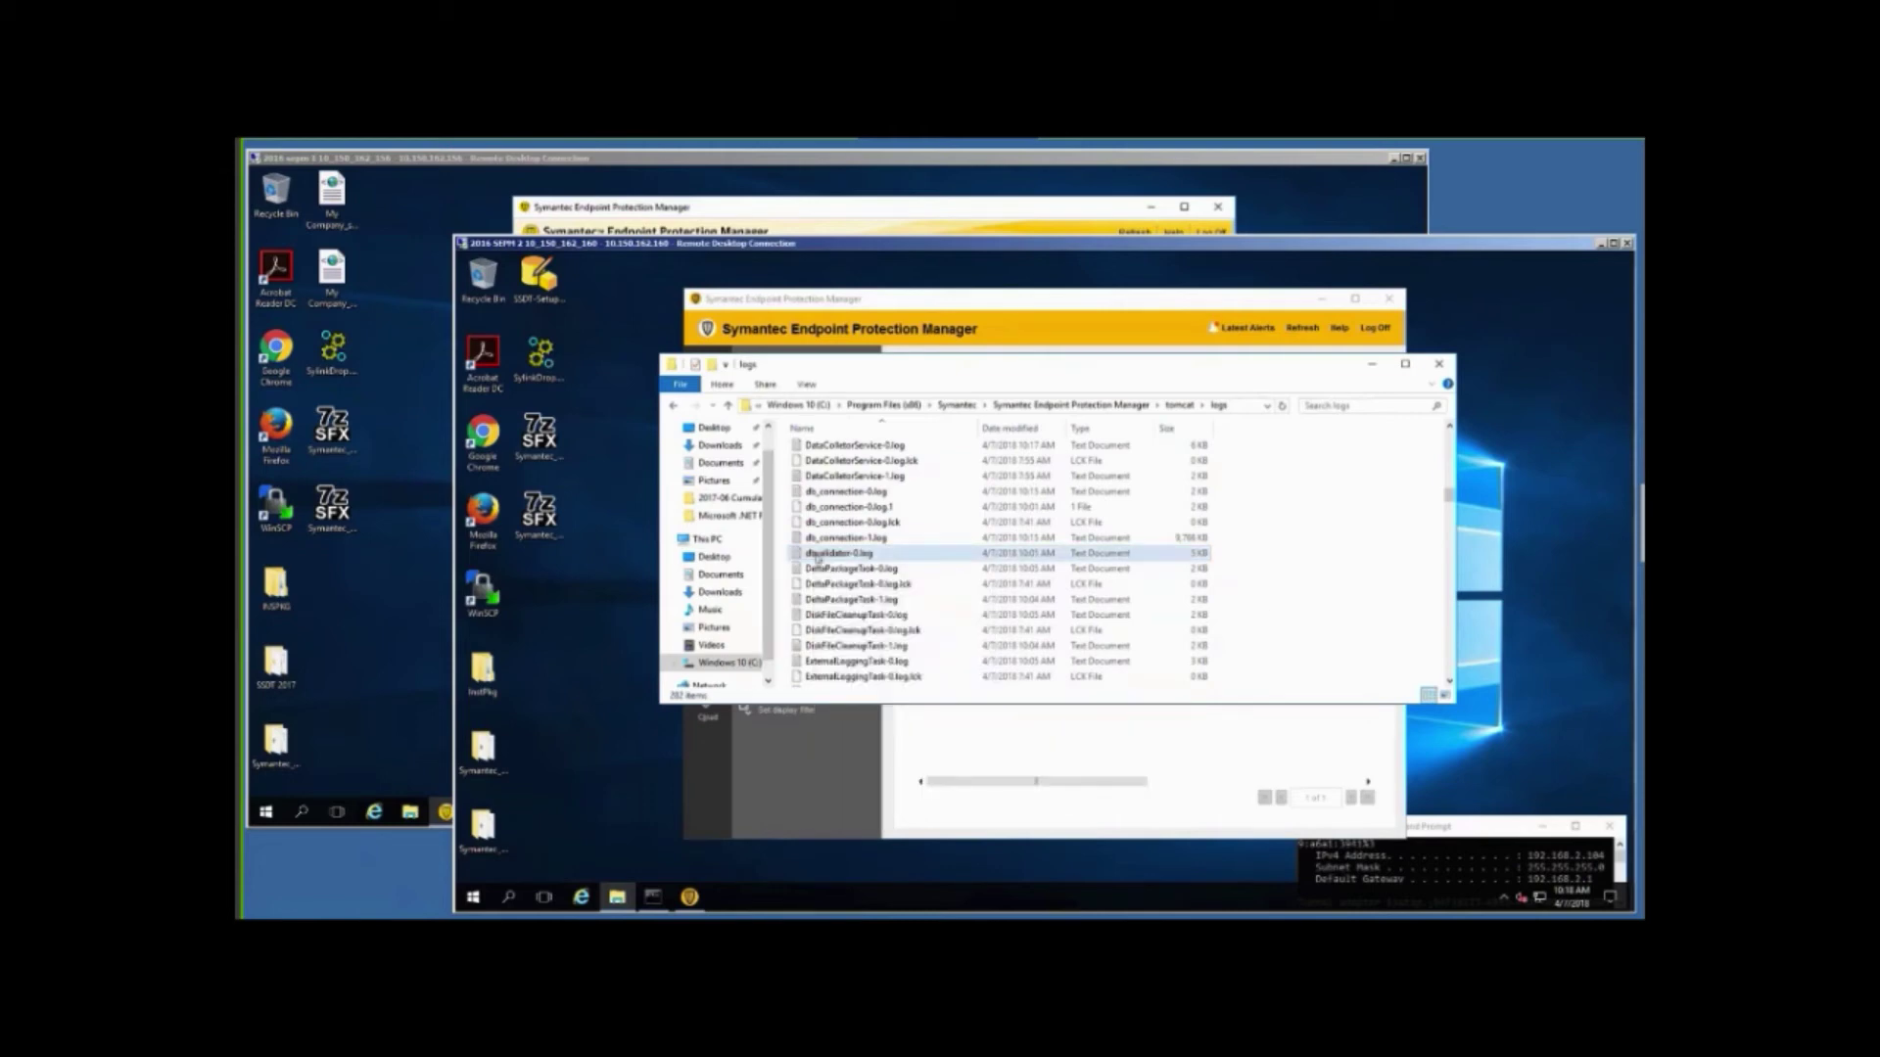
pyautogui.doubleClick(817, 554)
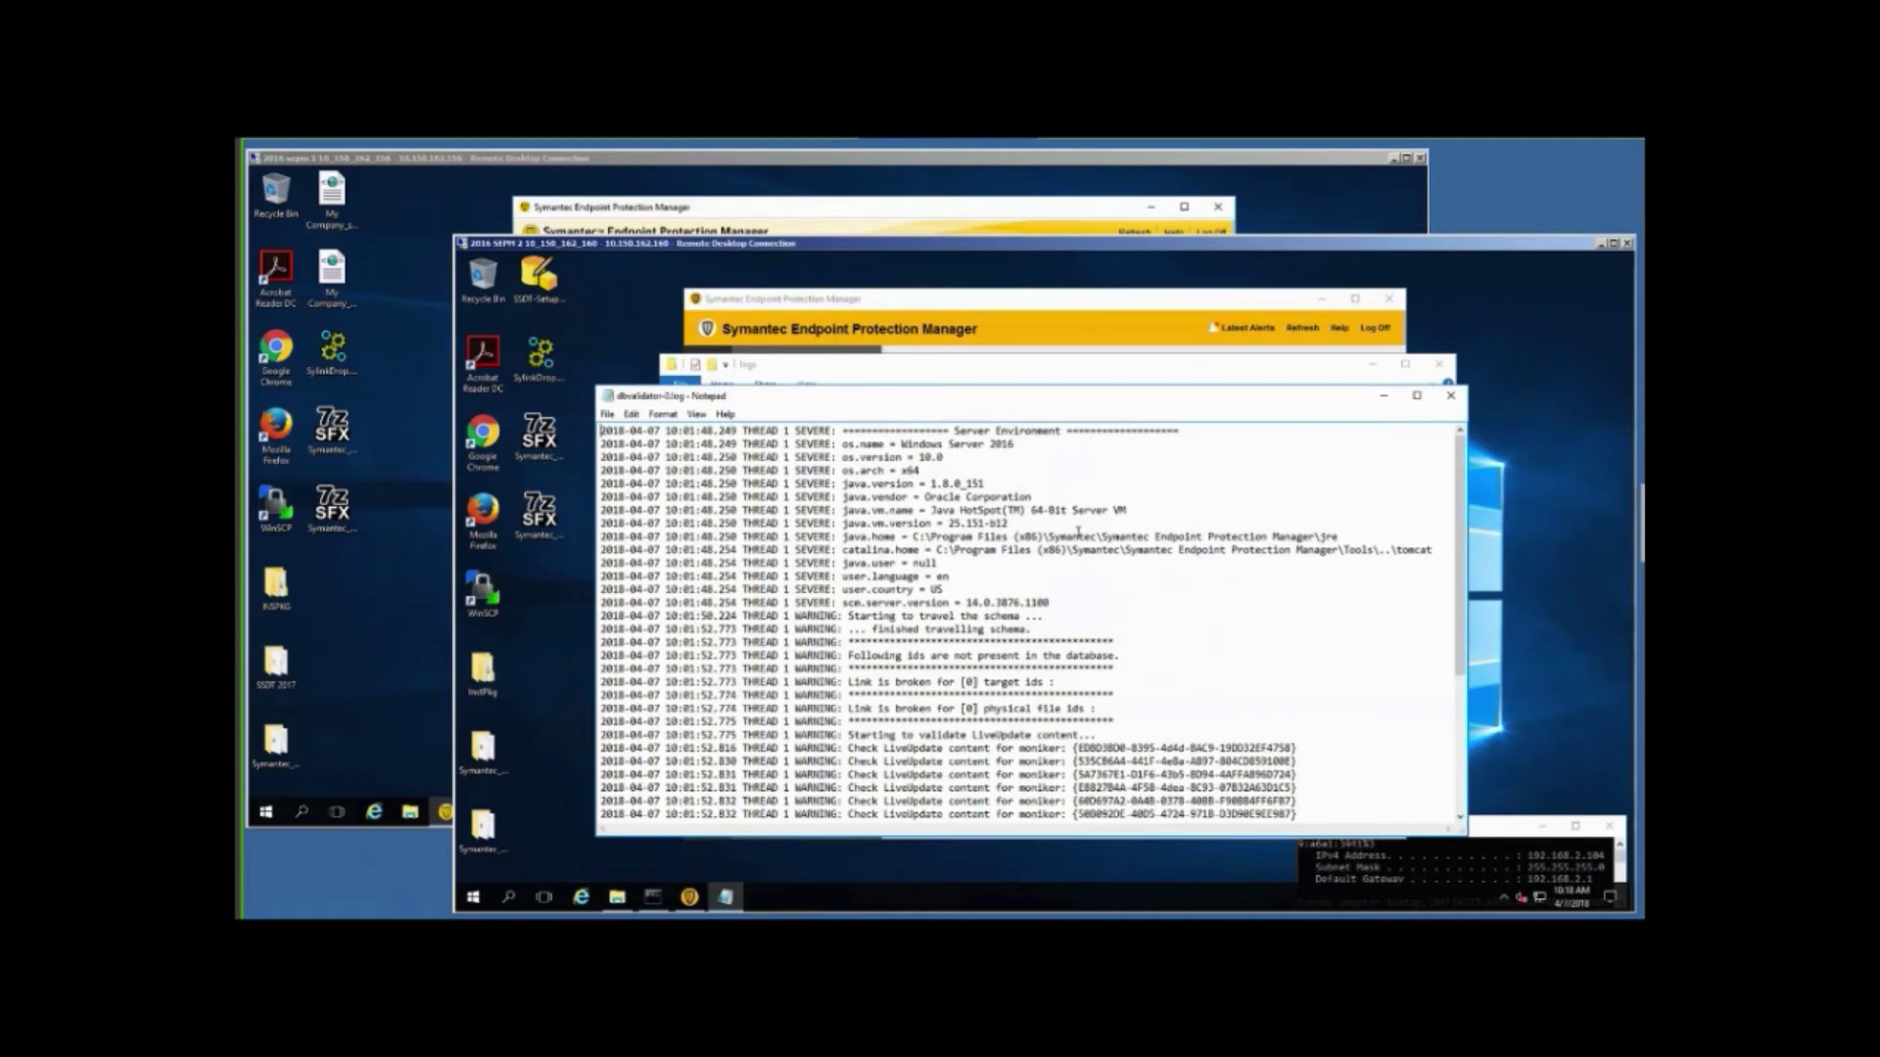
# Read dbvalidator-0.log, highlighting the missing-id and broken-link warnings, to its 'Database validation passed' end, then close it.
pyautogui.scroll(-1, 1074, 620)
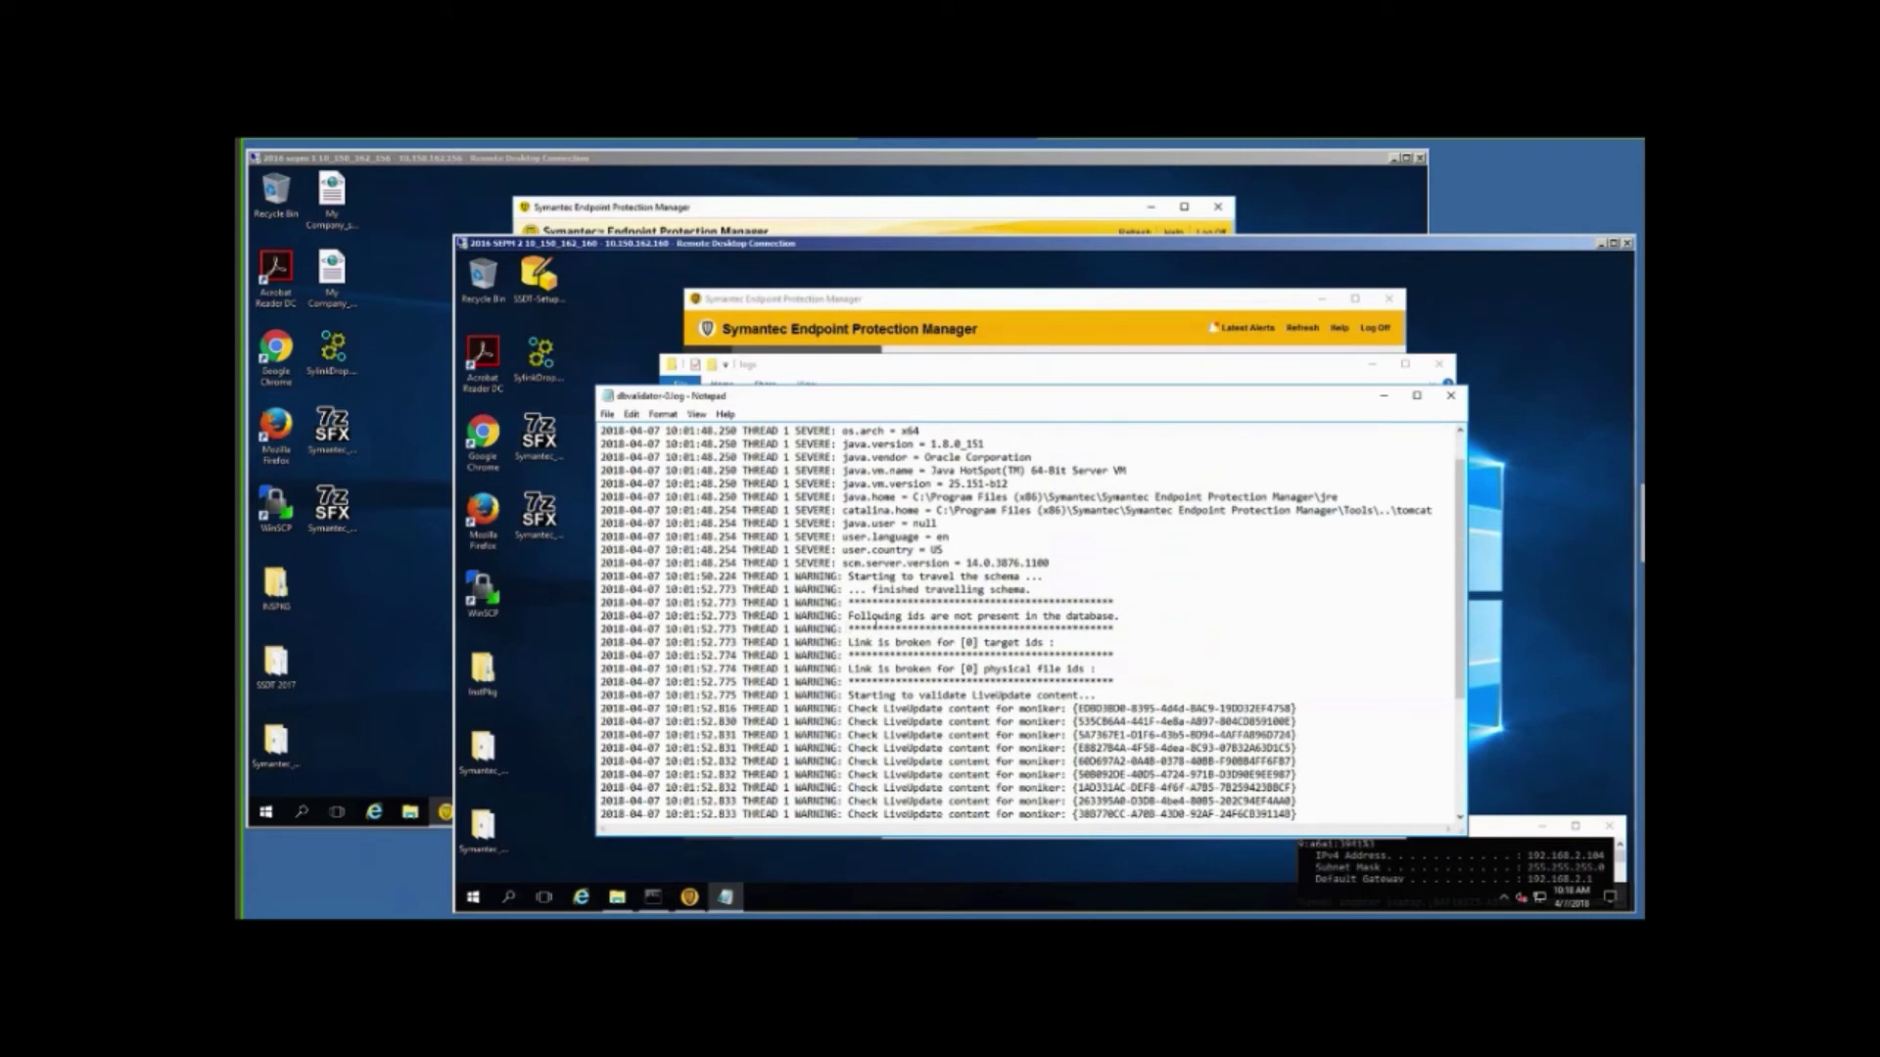
pyautogui.moveTo(844, 601); pyautogui.dragTo(1119, 683)
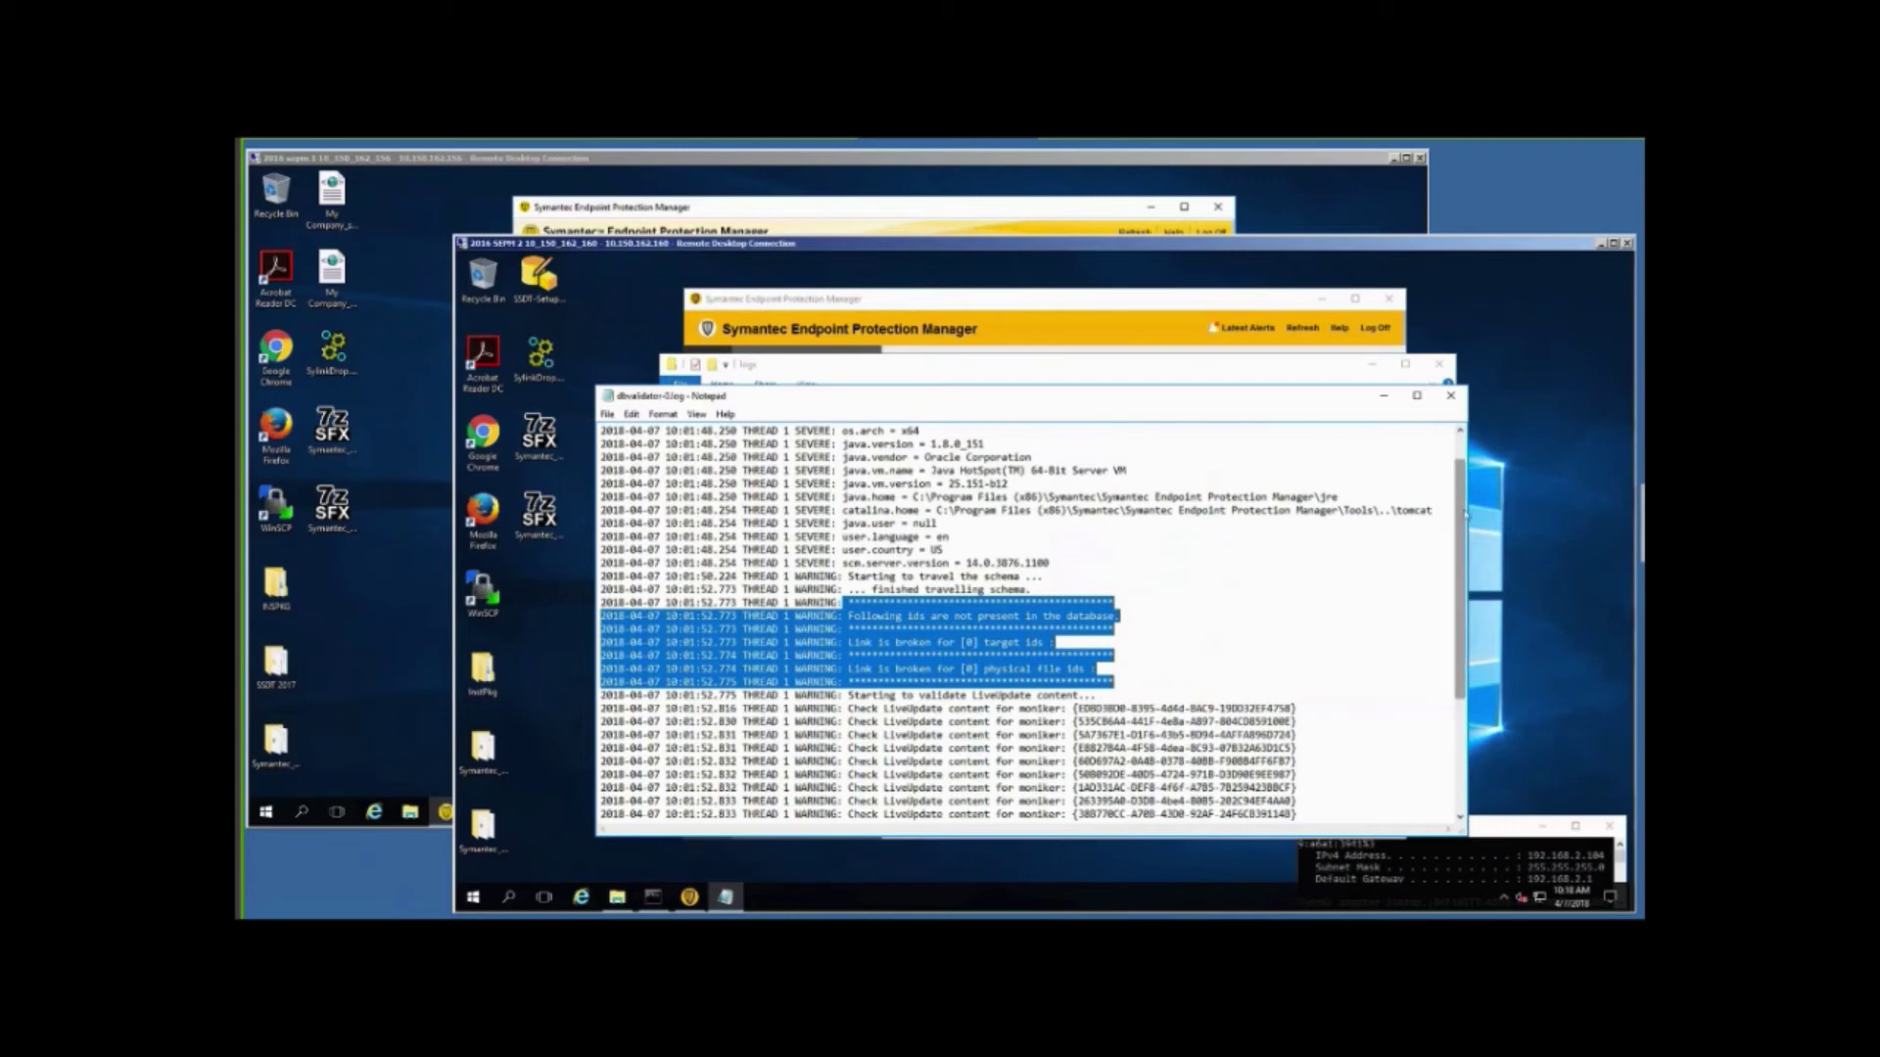
pyautogui.moveTo(1465, 514); pyautogui.dragTo(1466, 634)
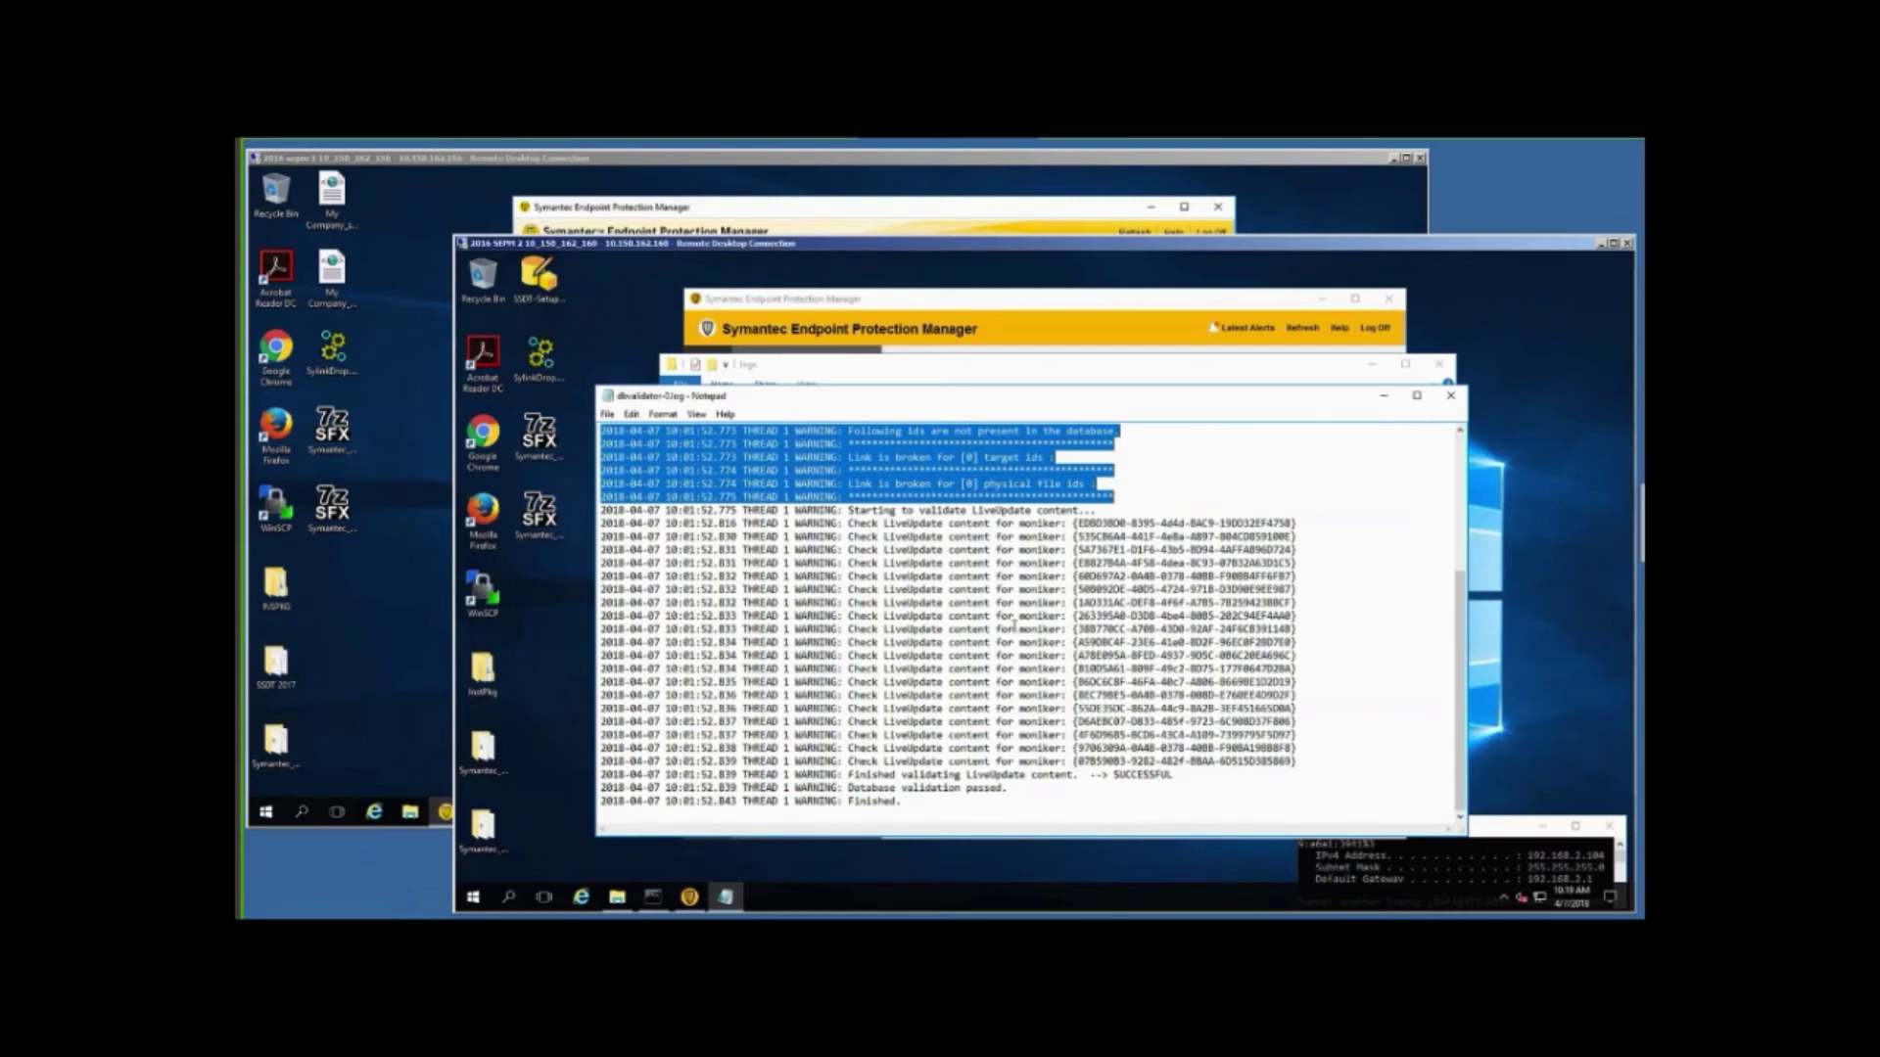
pyautogui.click(1179, 454)
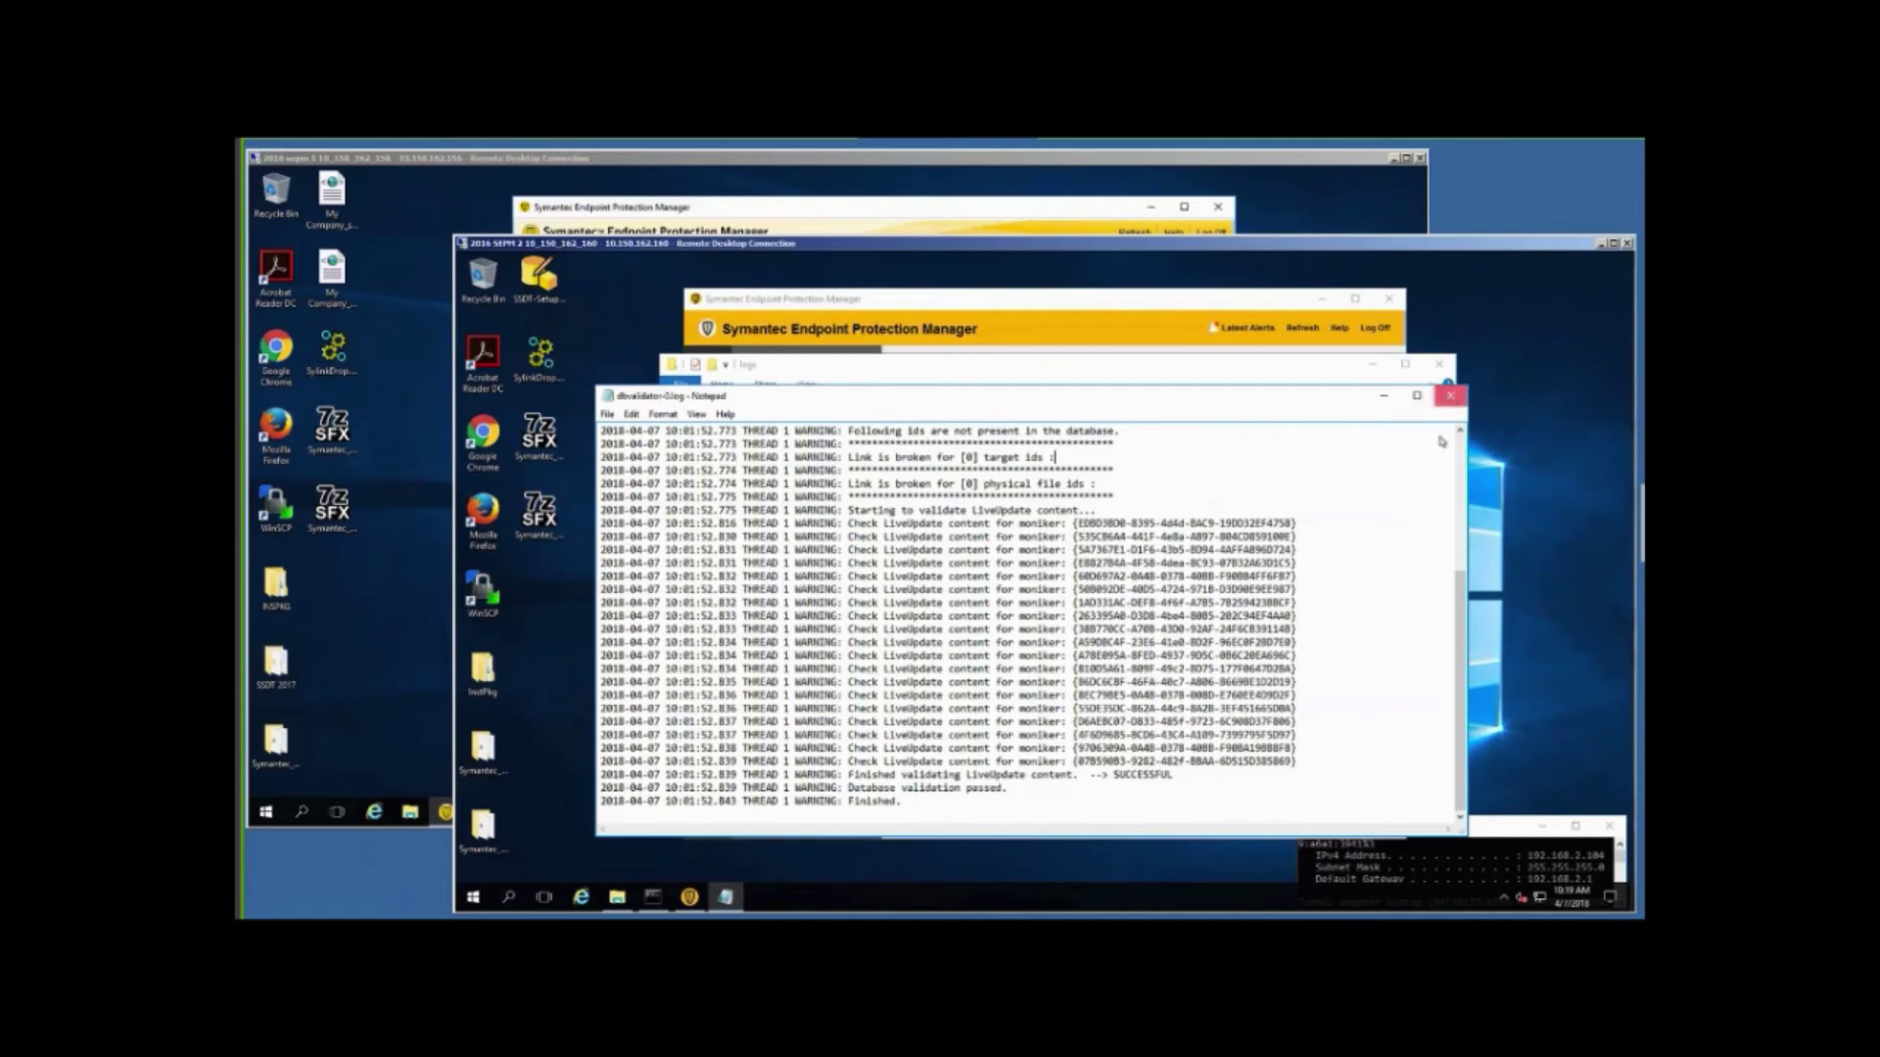
pyautogui.click(1451, 399)
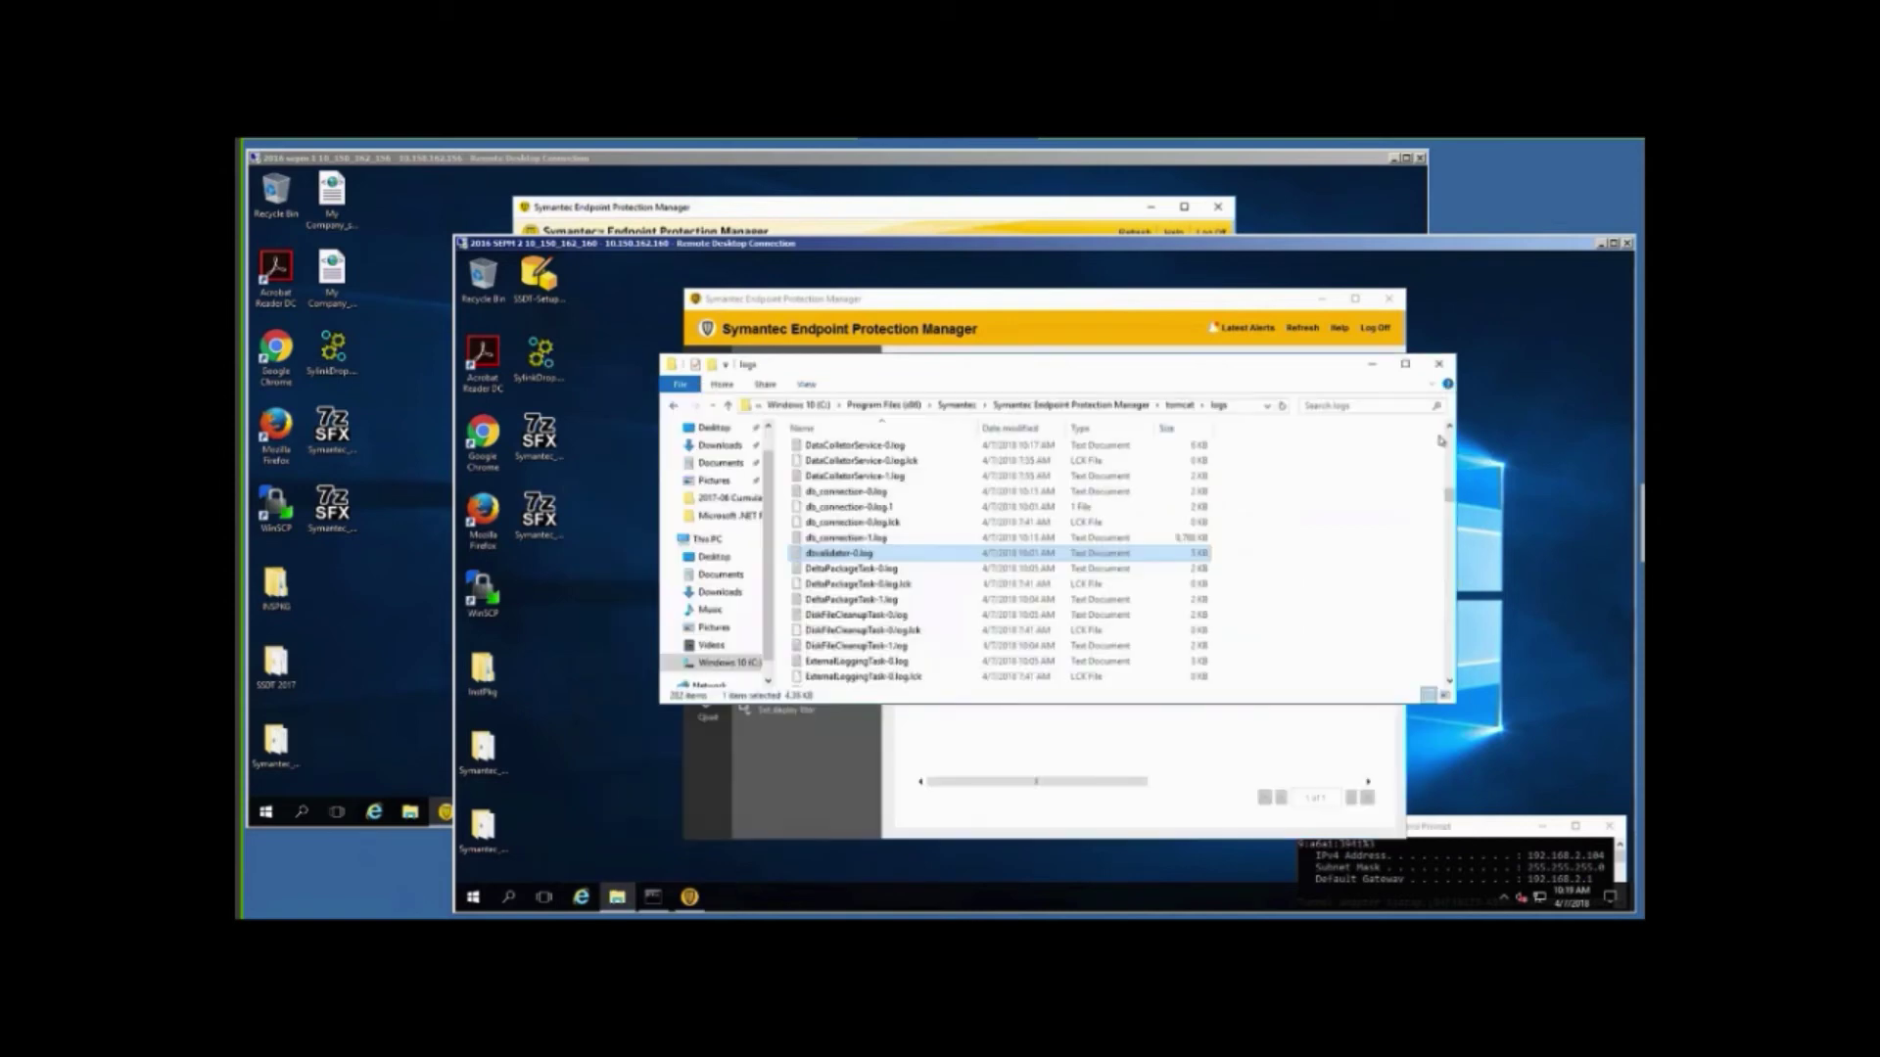
# Close the File Explorer logs folder window to return to the SEPM console.
pyautogui.click(1439, 365)
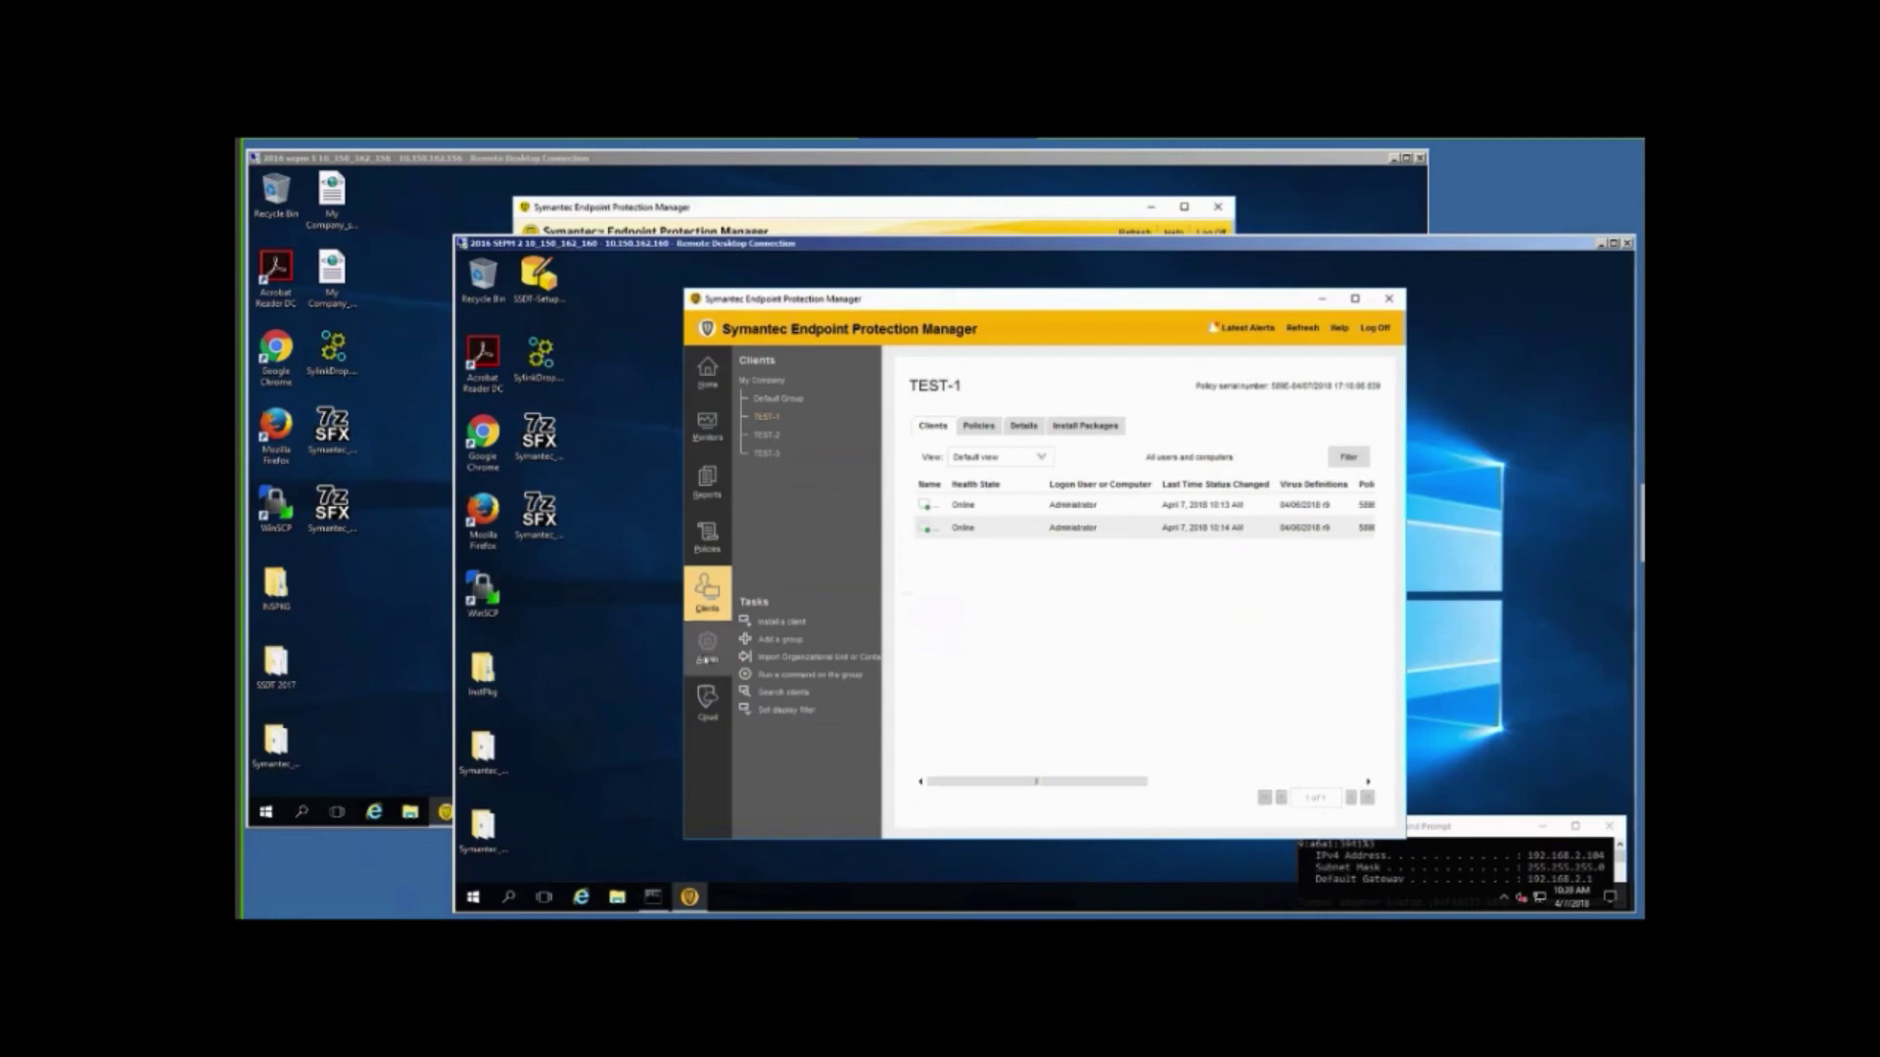
# Find the SEPM-1 remote site under Admin > Servers and request its deletion.
pyautogui.click(707, 651)
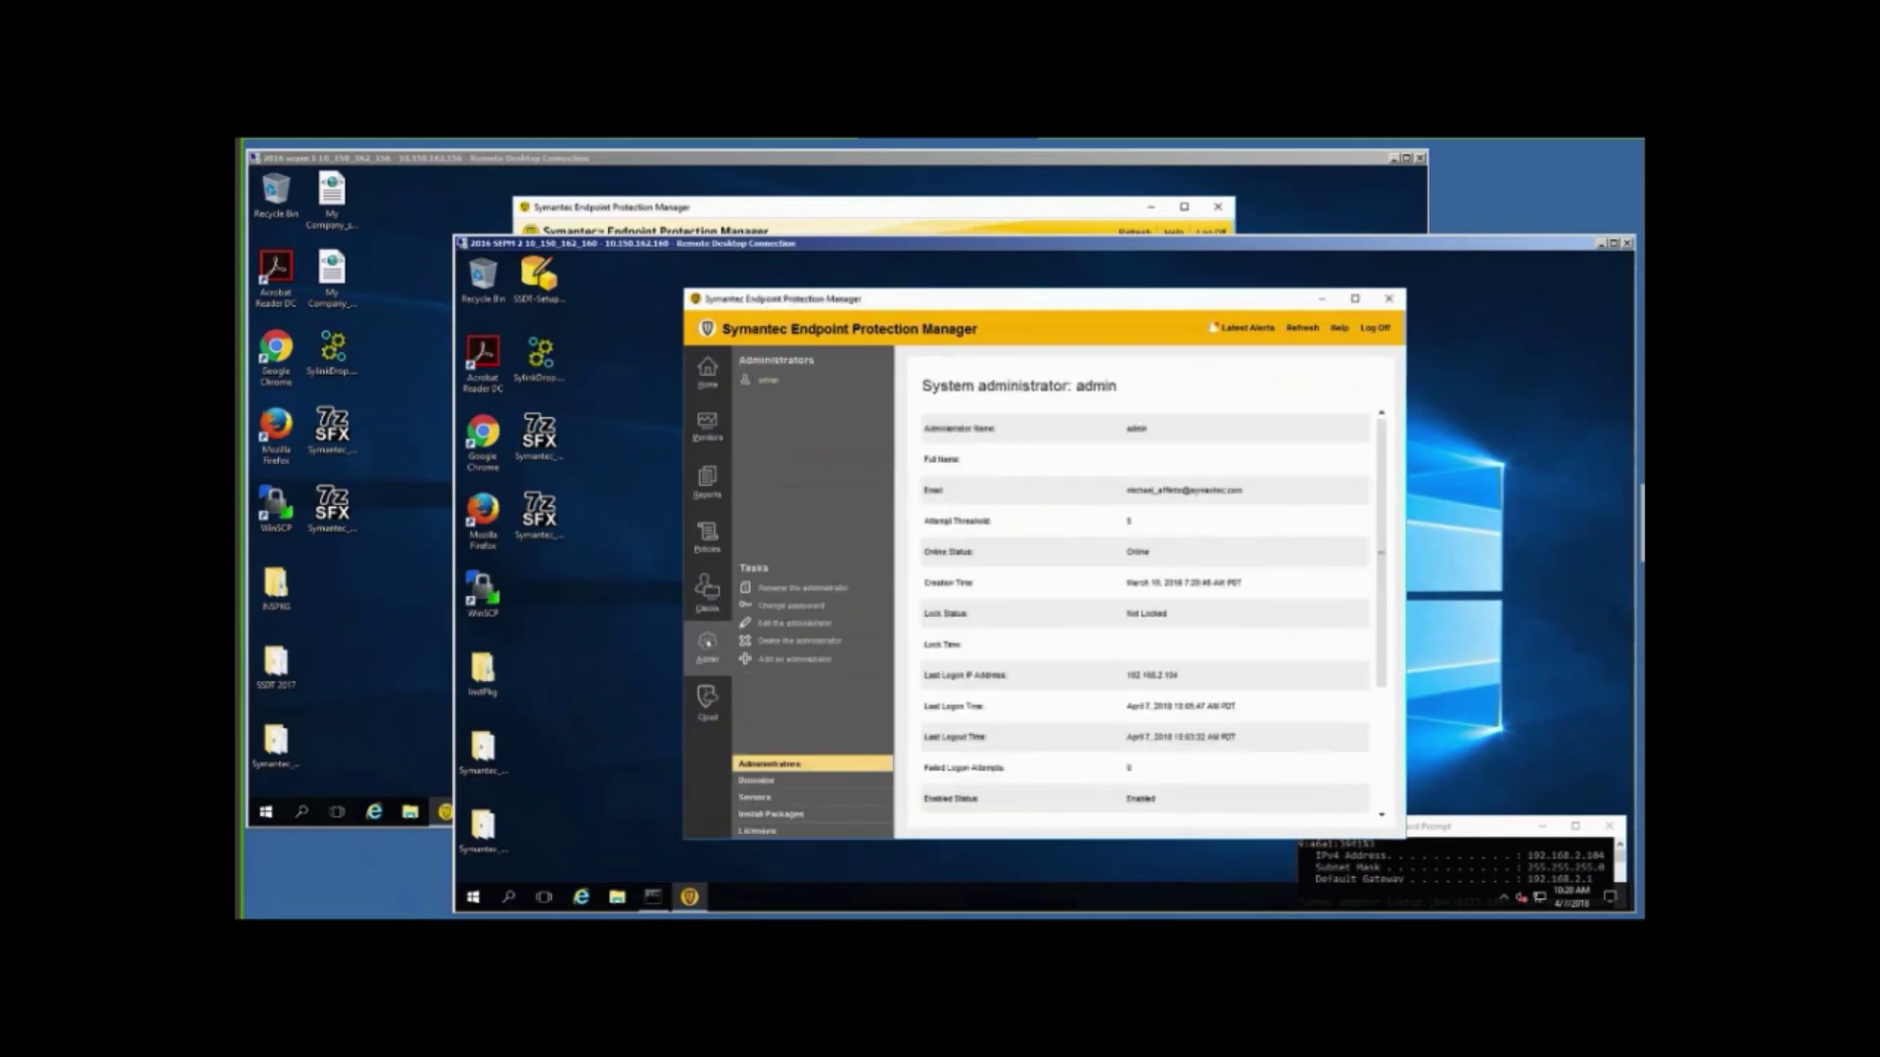
pyautogui.click(774, 805)
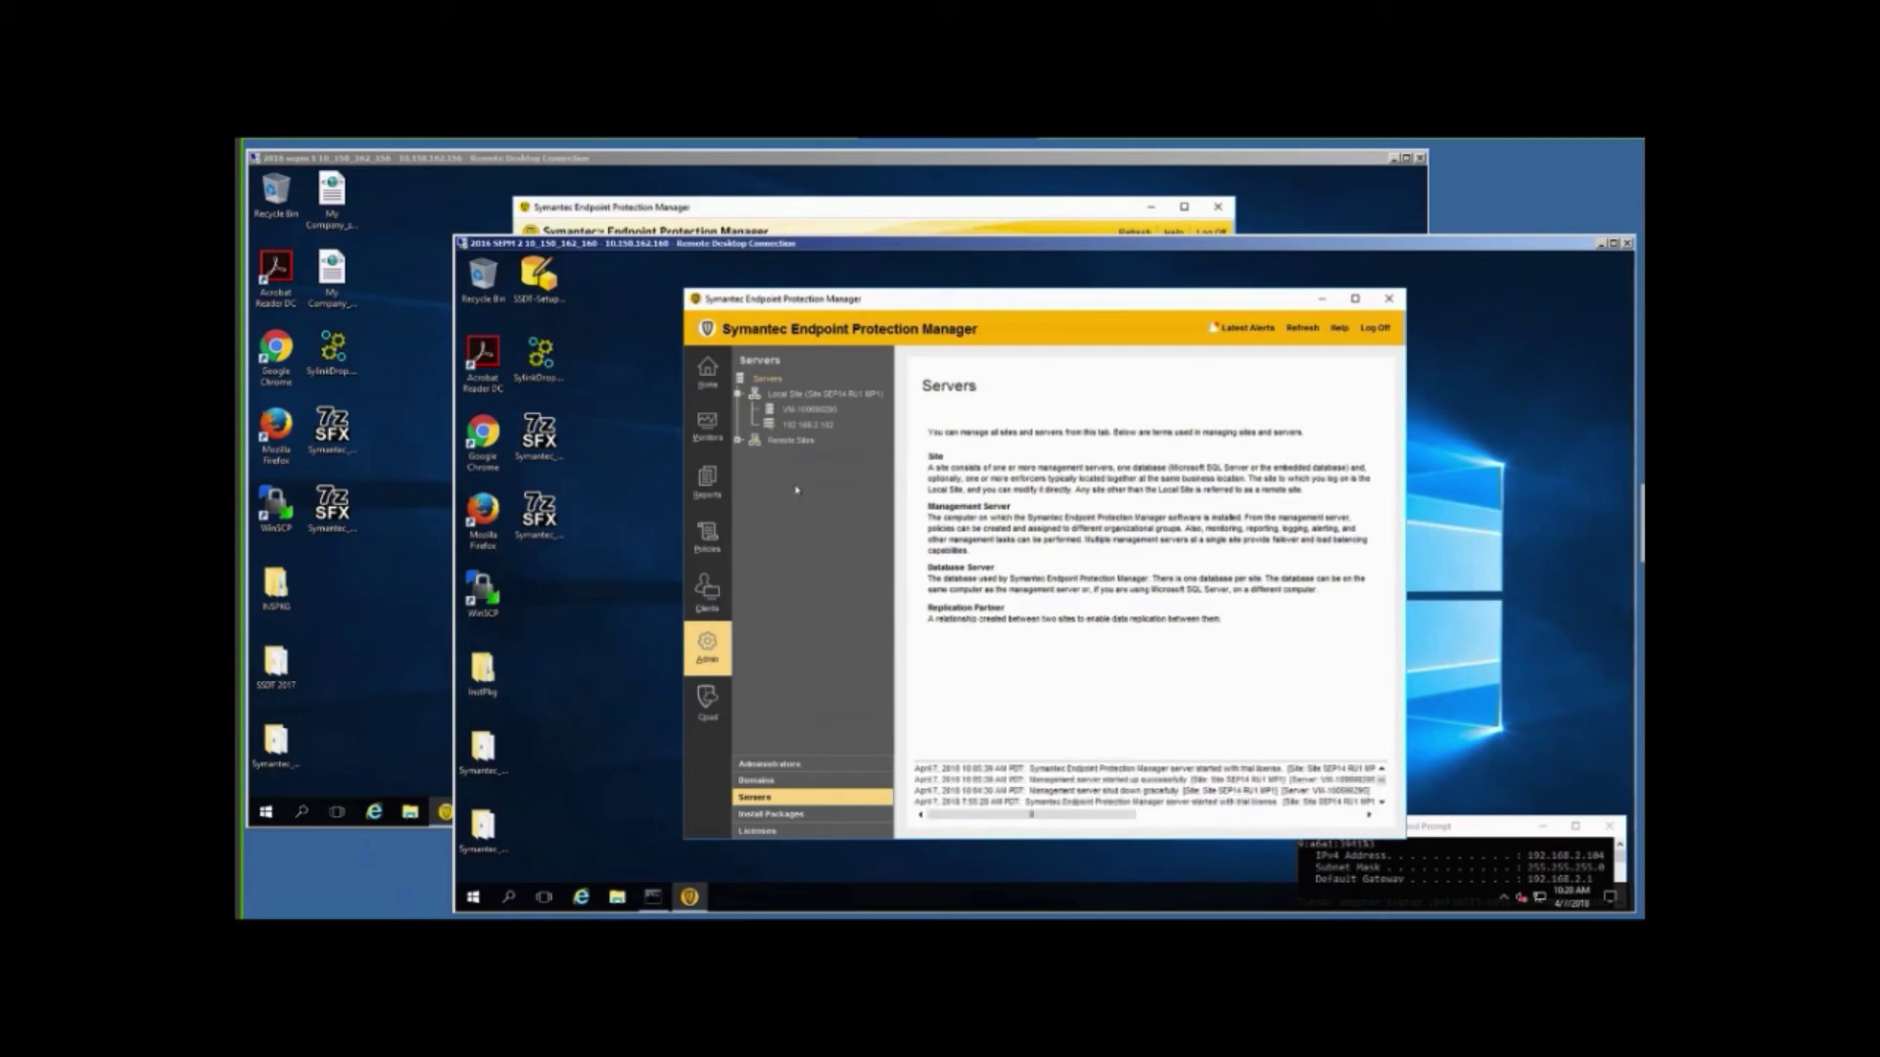
pyautogui.click(738, 440)
pyautogui.click(752, 457)
pyautogui.click(783, 442)
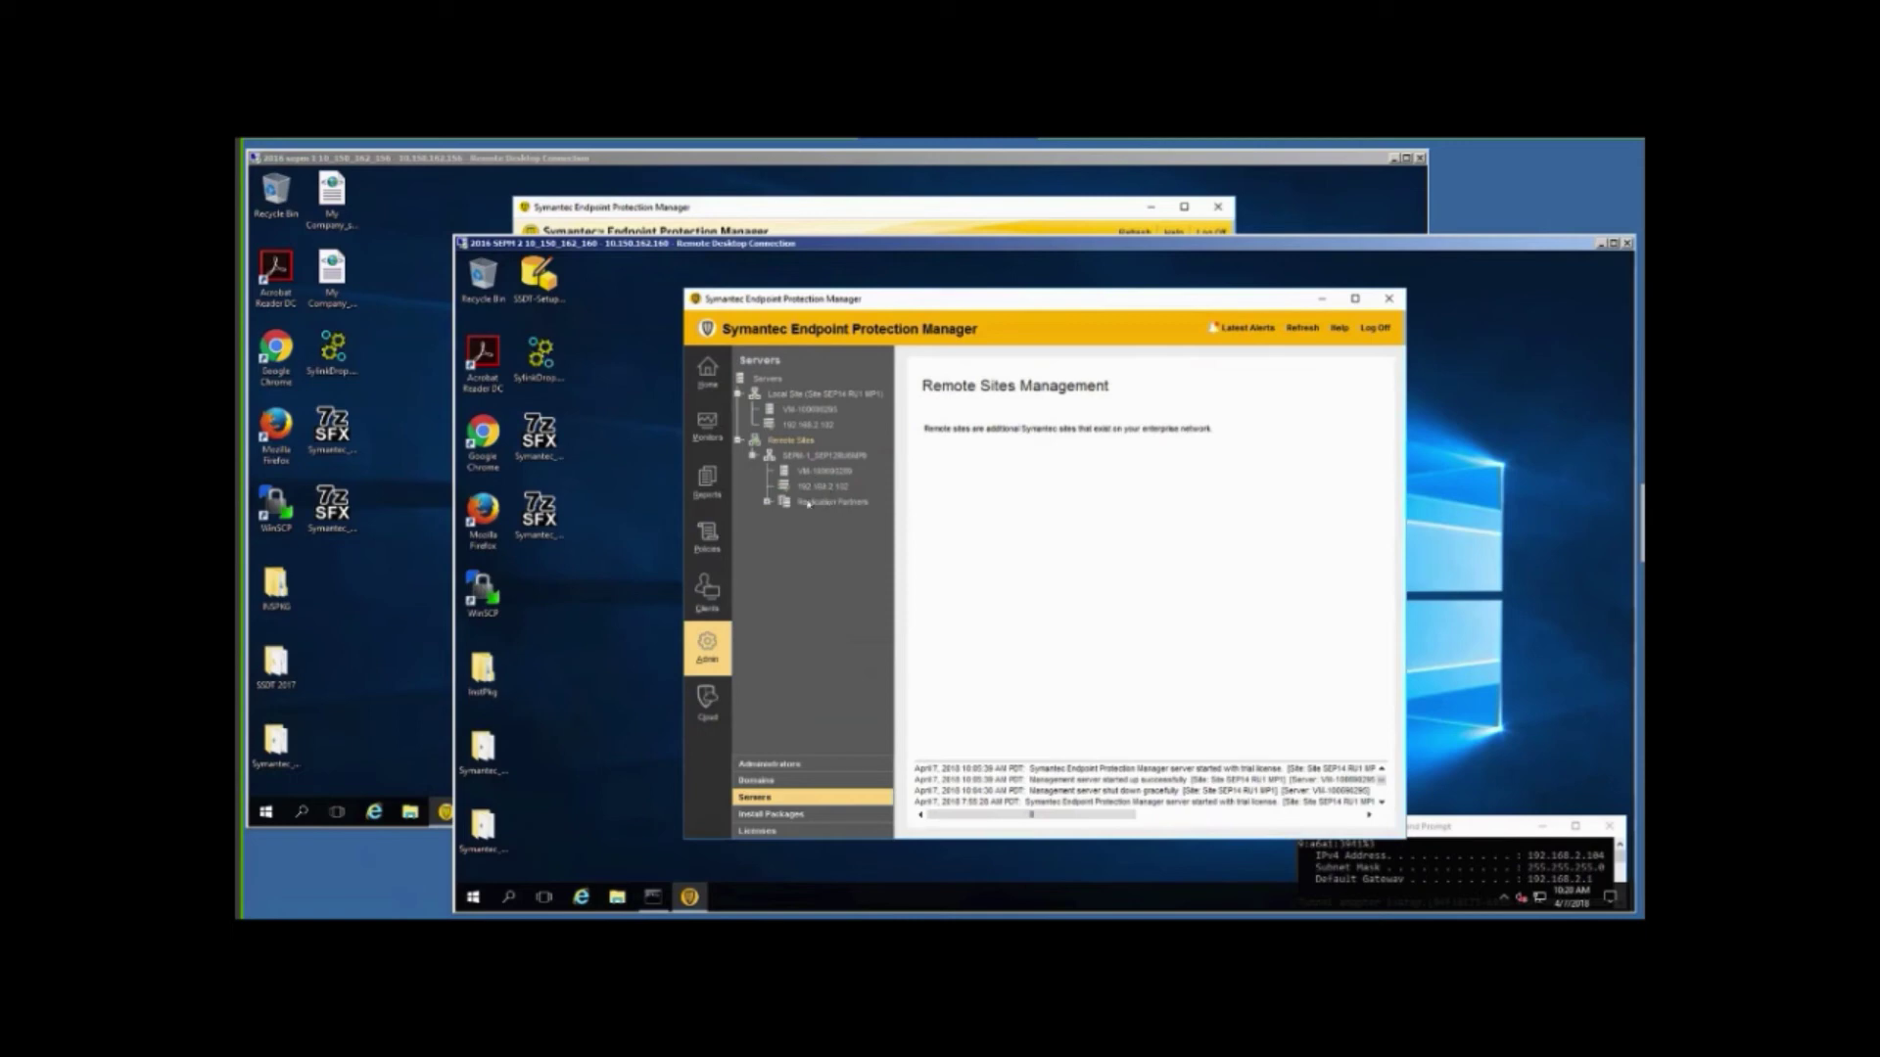
pyautogui.click(768, 502)
pyautogui.click(831, 519)
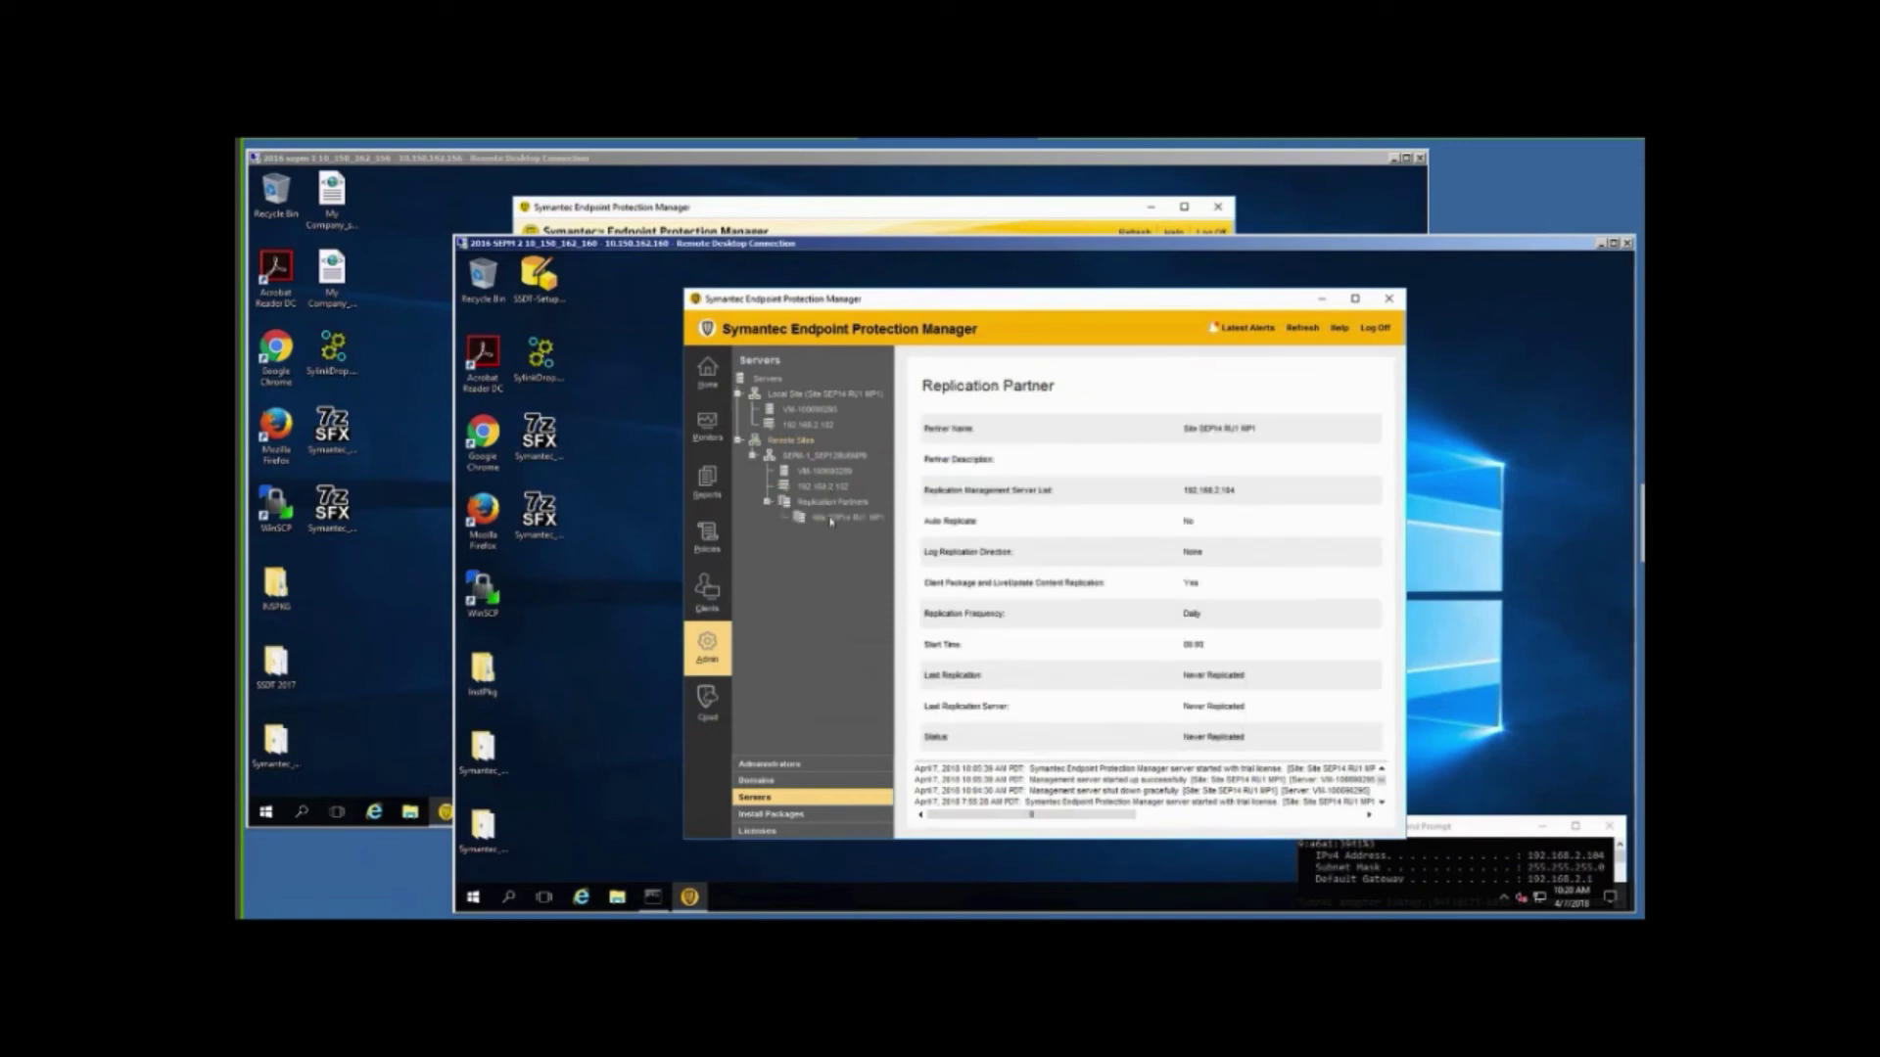
pyautogui.click(817, 457)
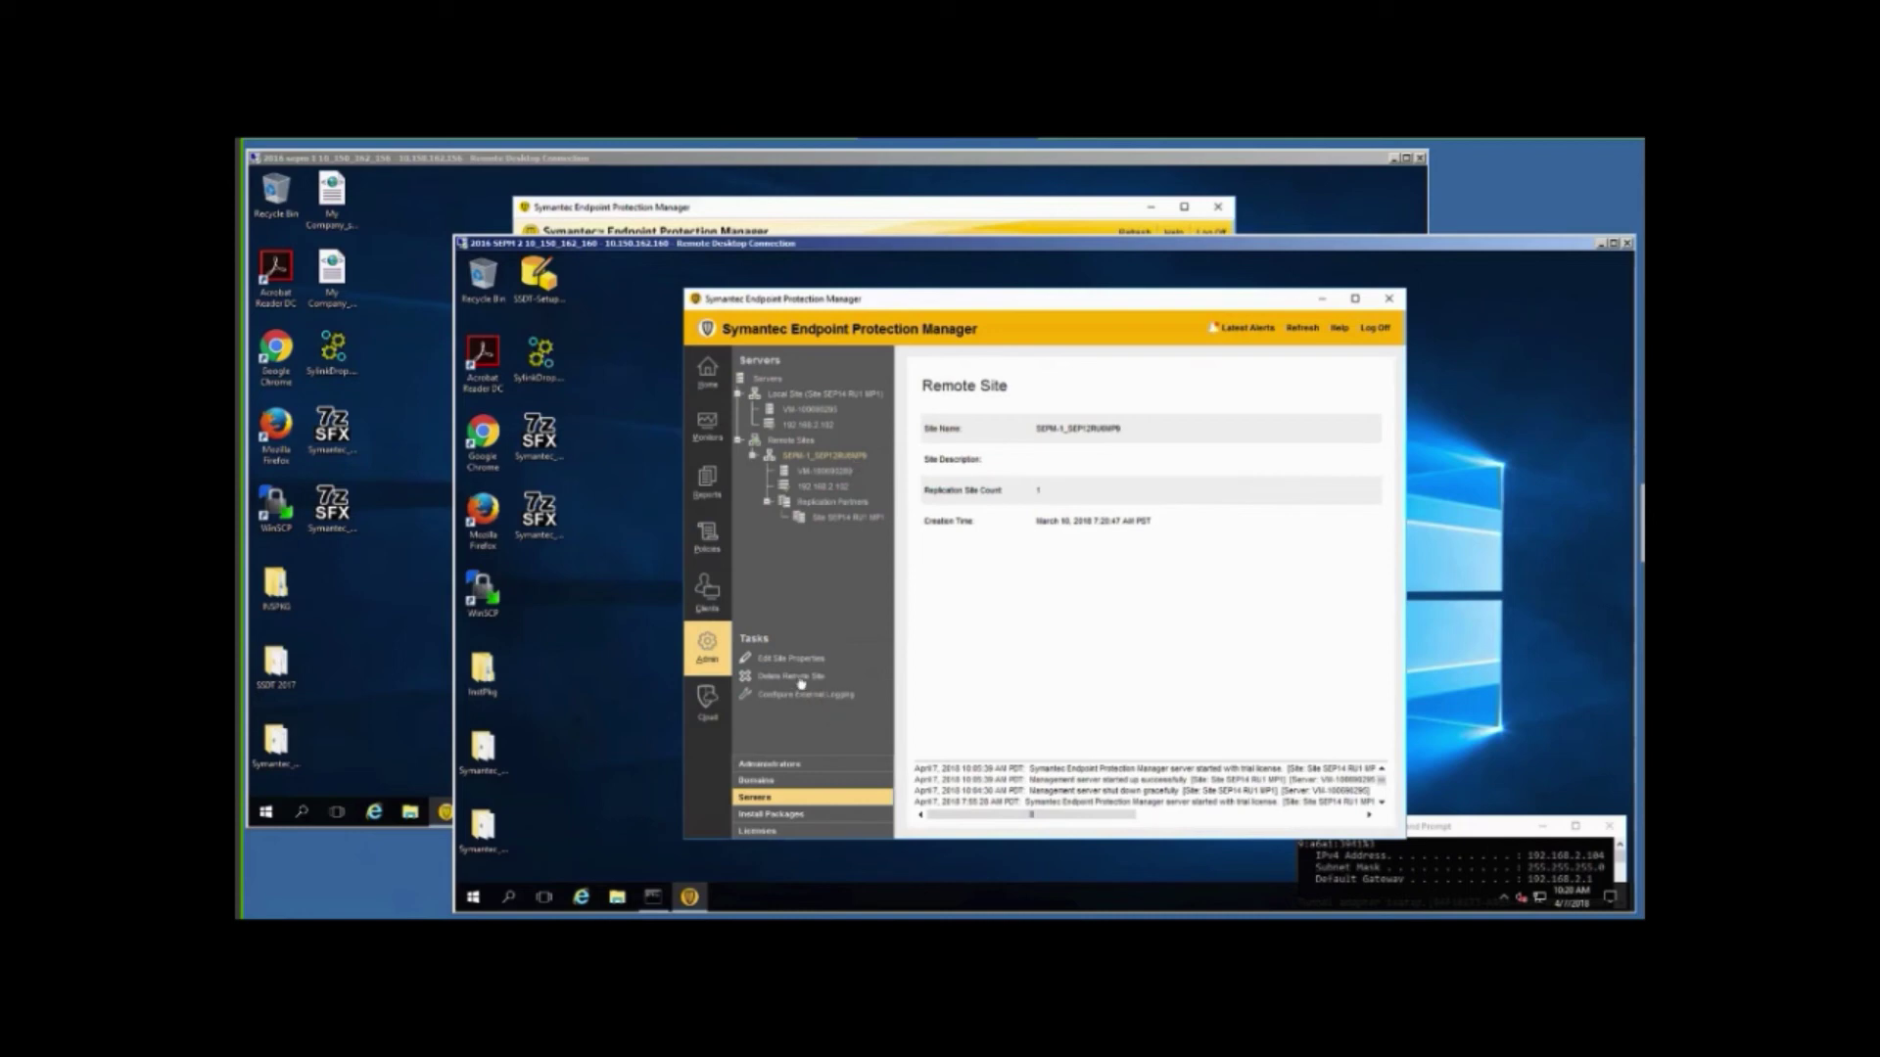
pyautogui.click(801, 678)
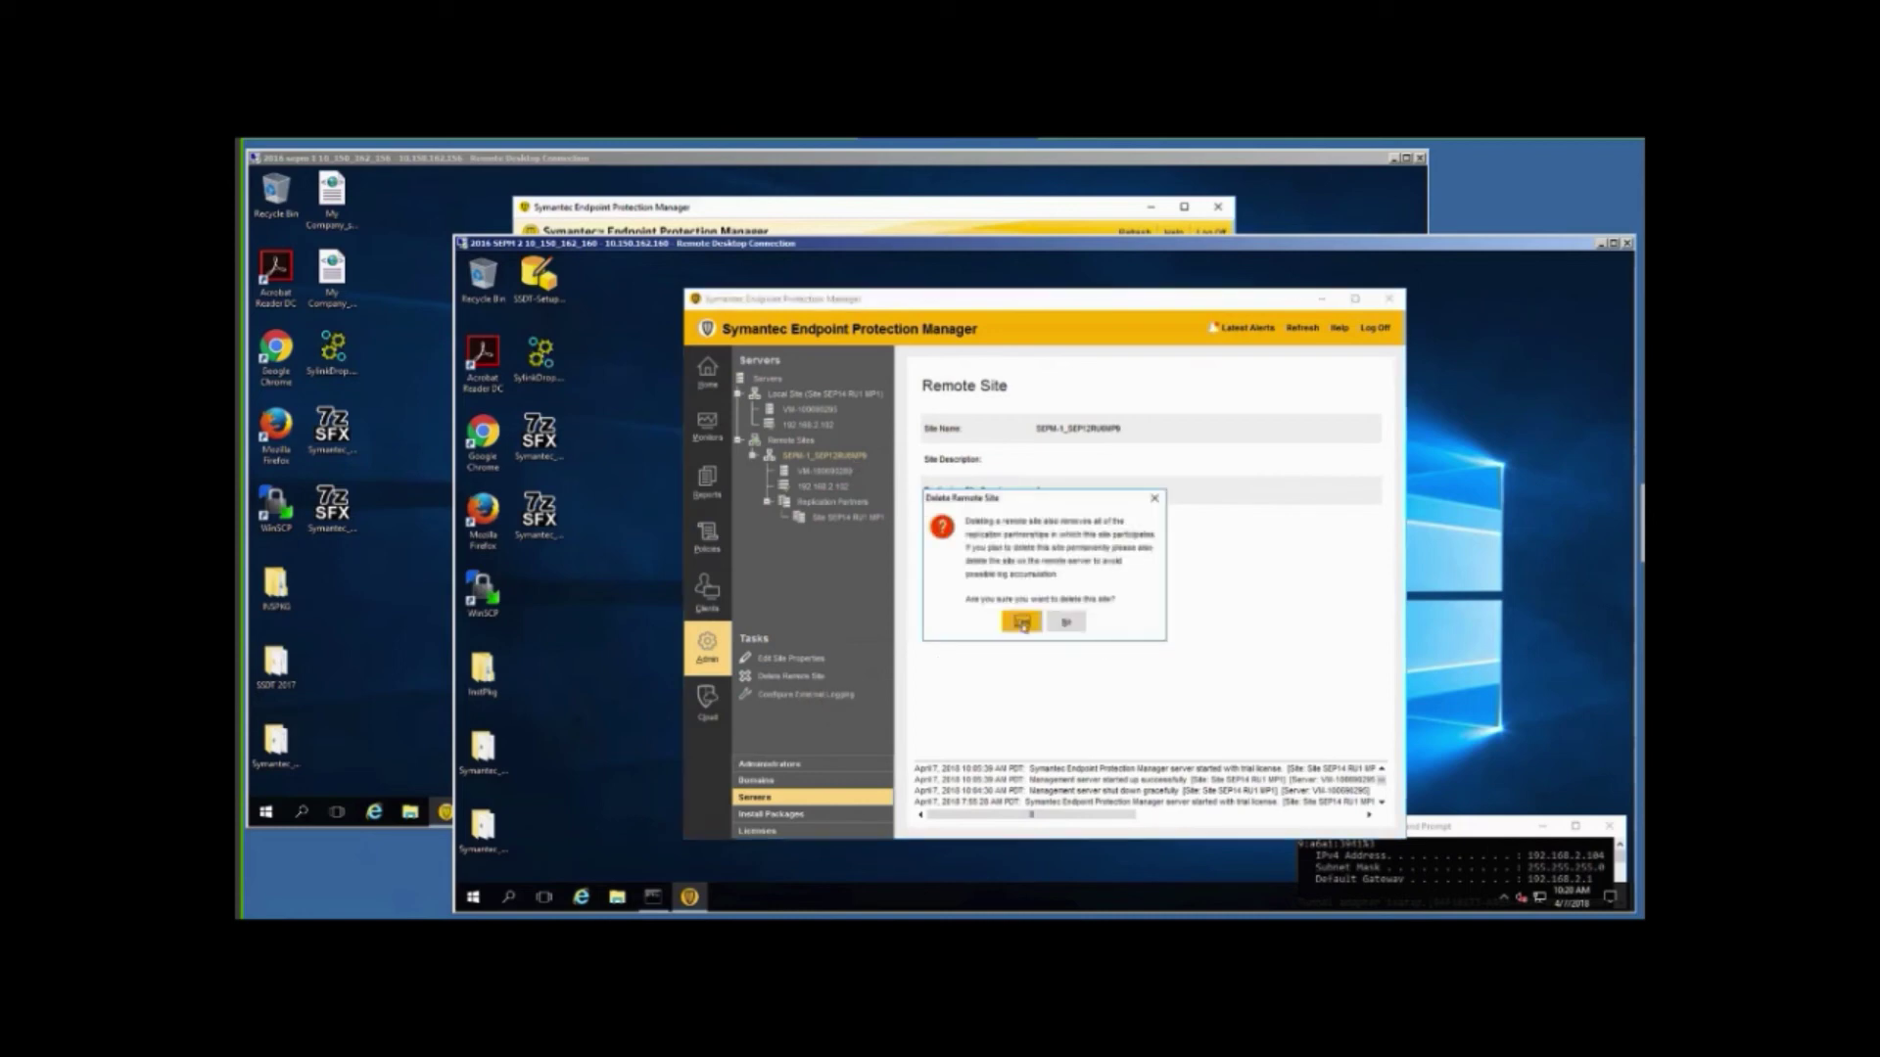
# Confirm removing SEPM-1, then delete remote site Site SEP14 RU1 MP1 on the second SEPM.
pyautogui.click(1022, 622)
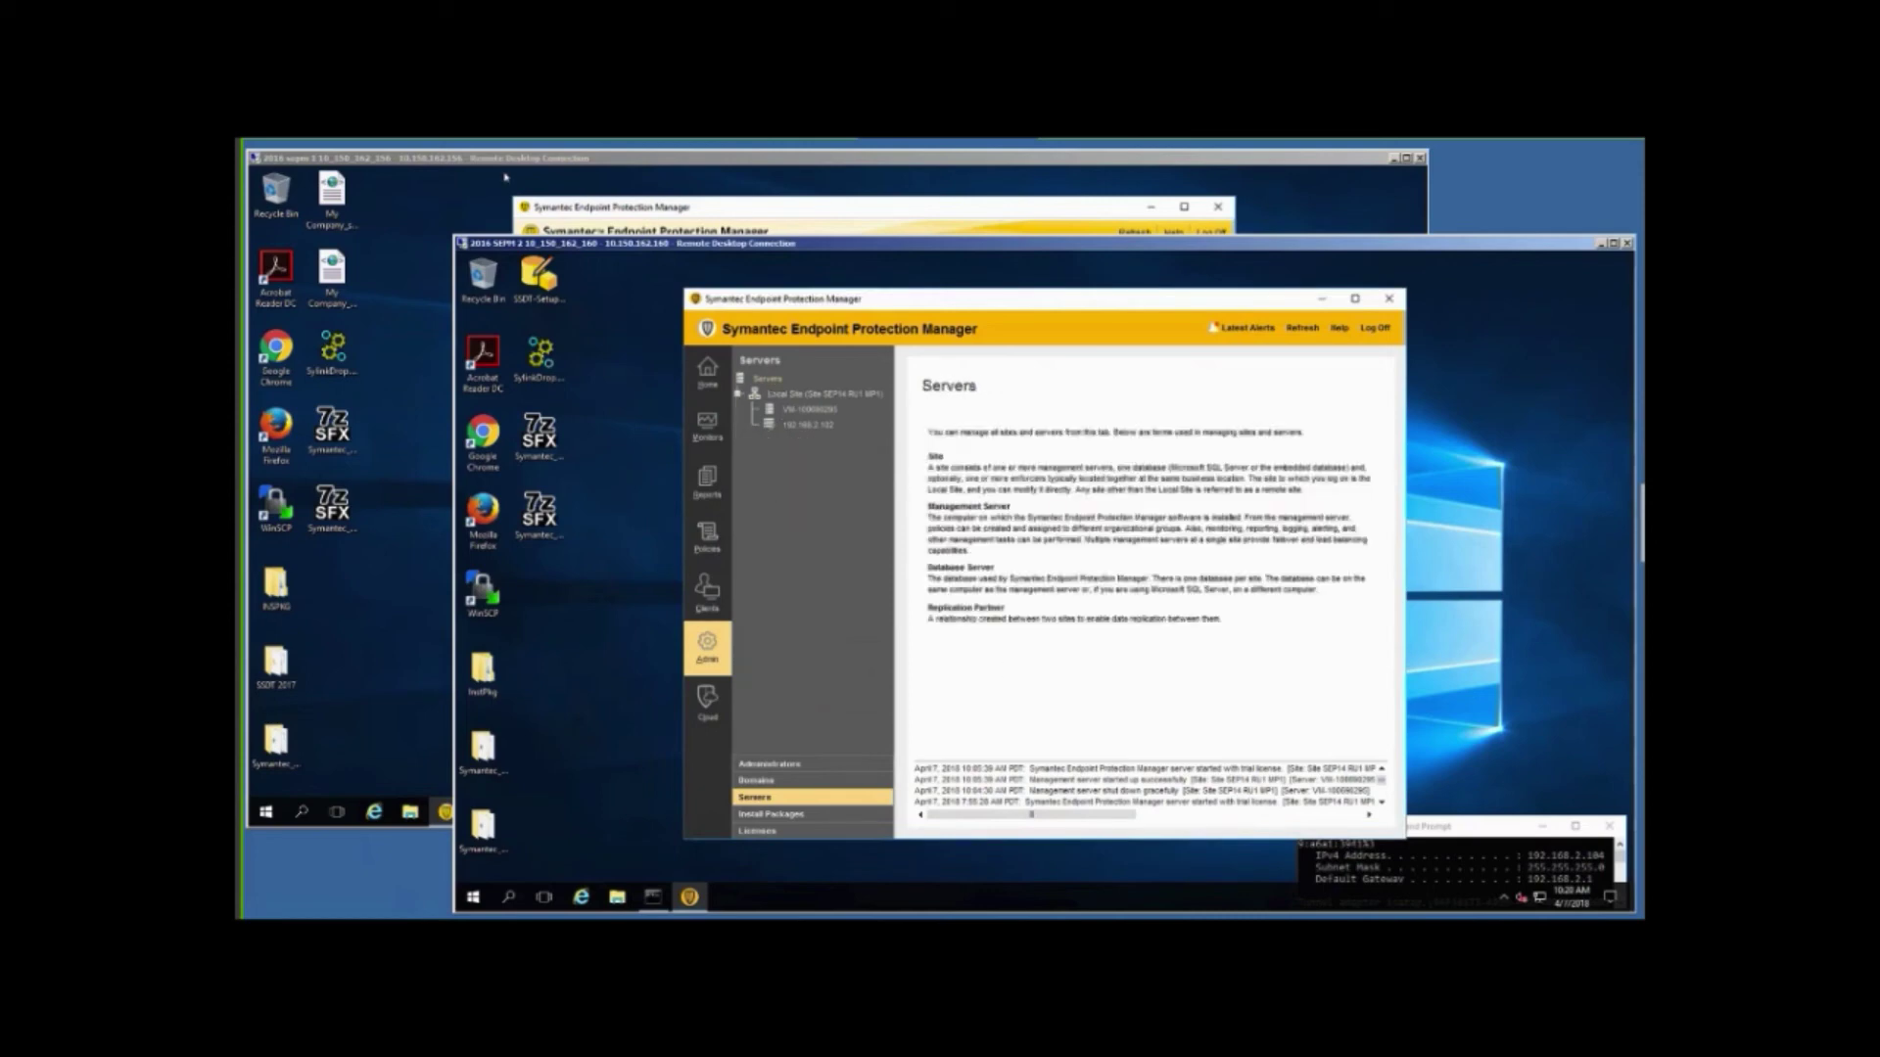
pyautogui.click(454, 188)
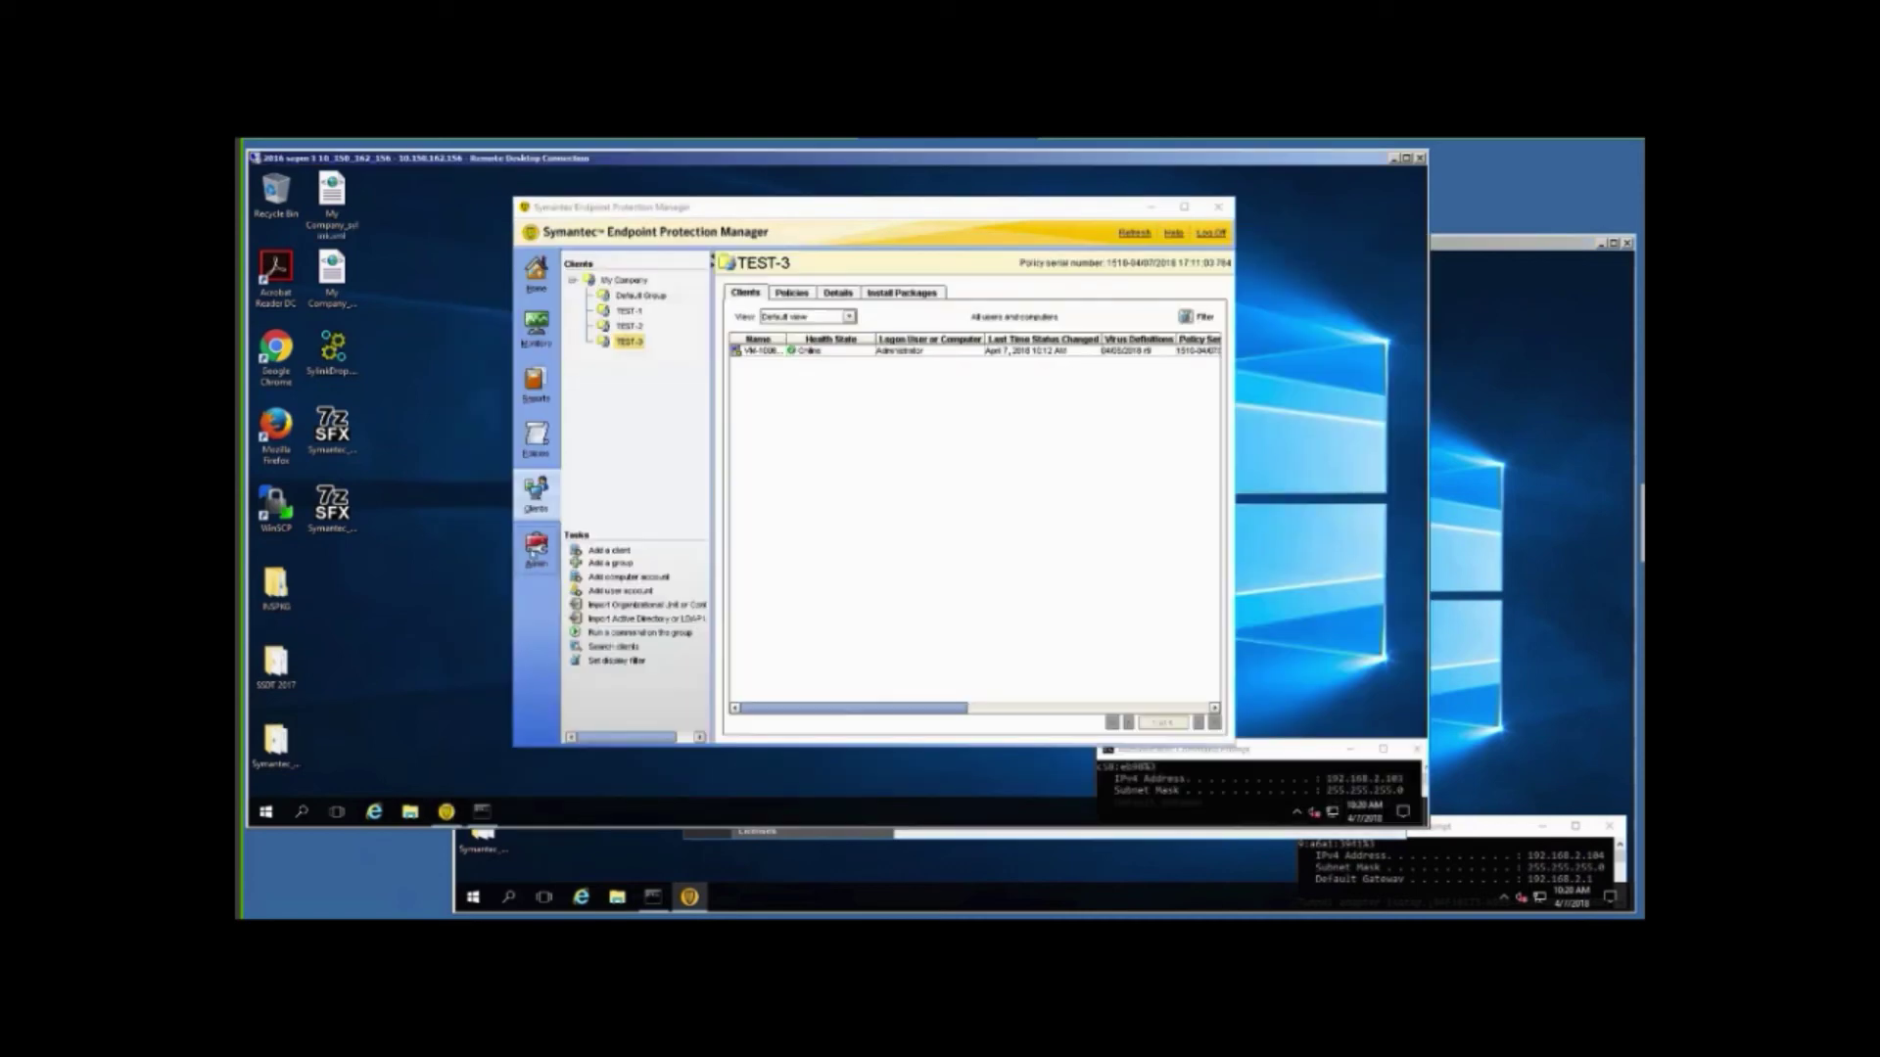
pyautogui.click(536, 548)
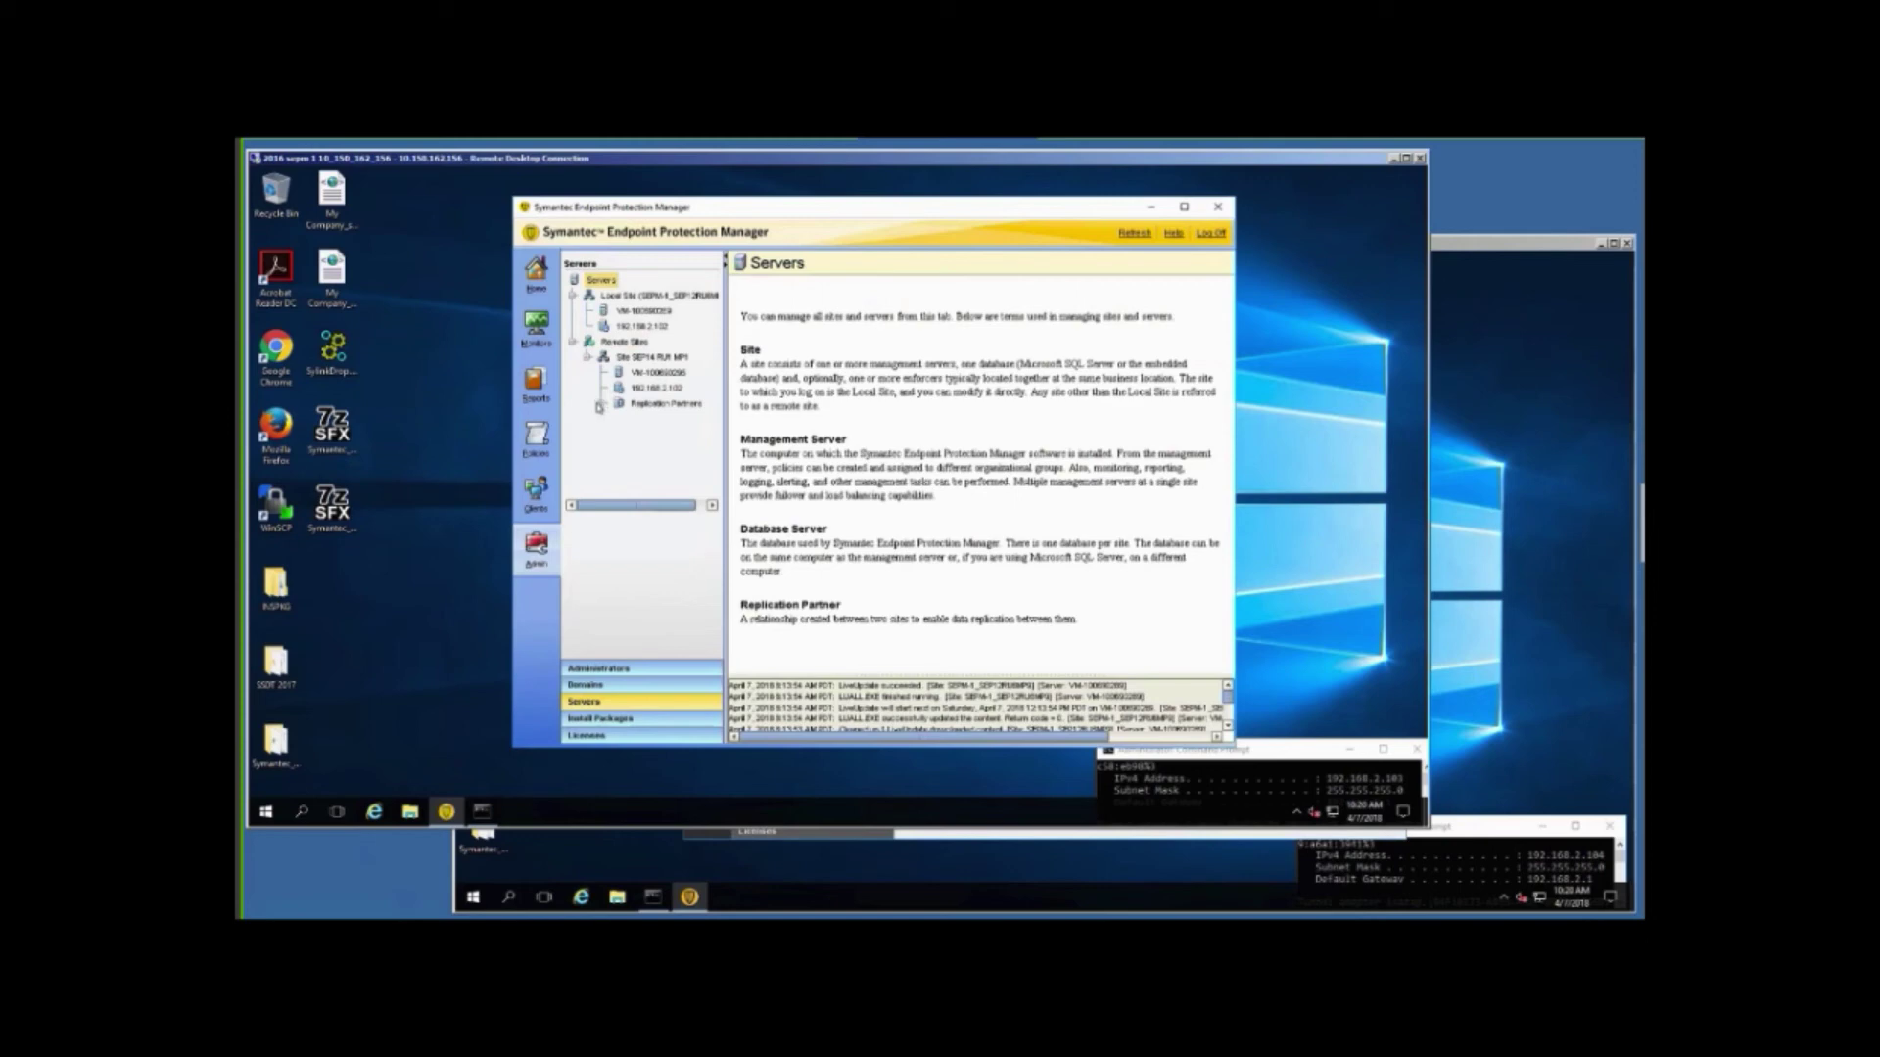
pyautogui.click(650, 359)
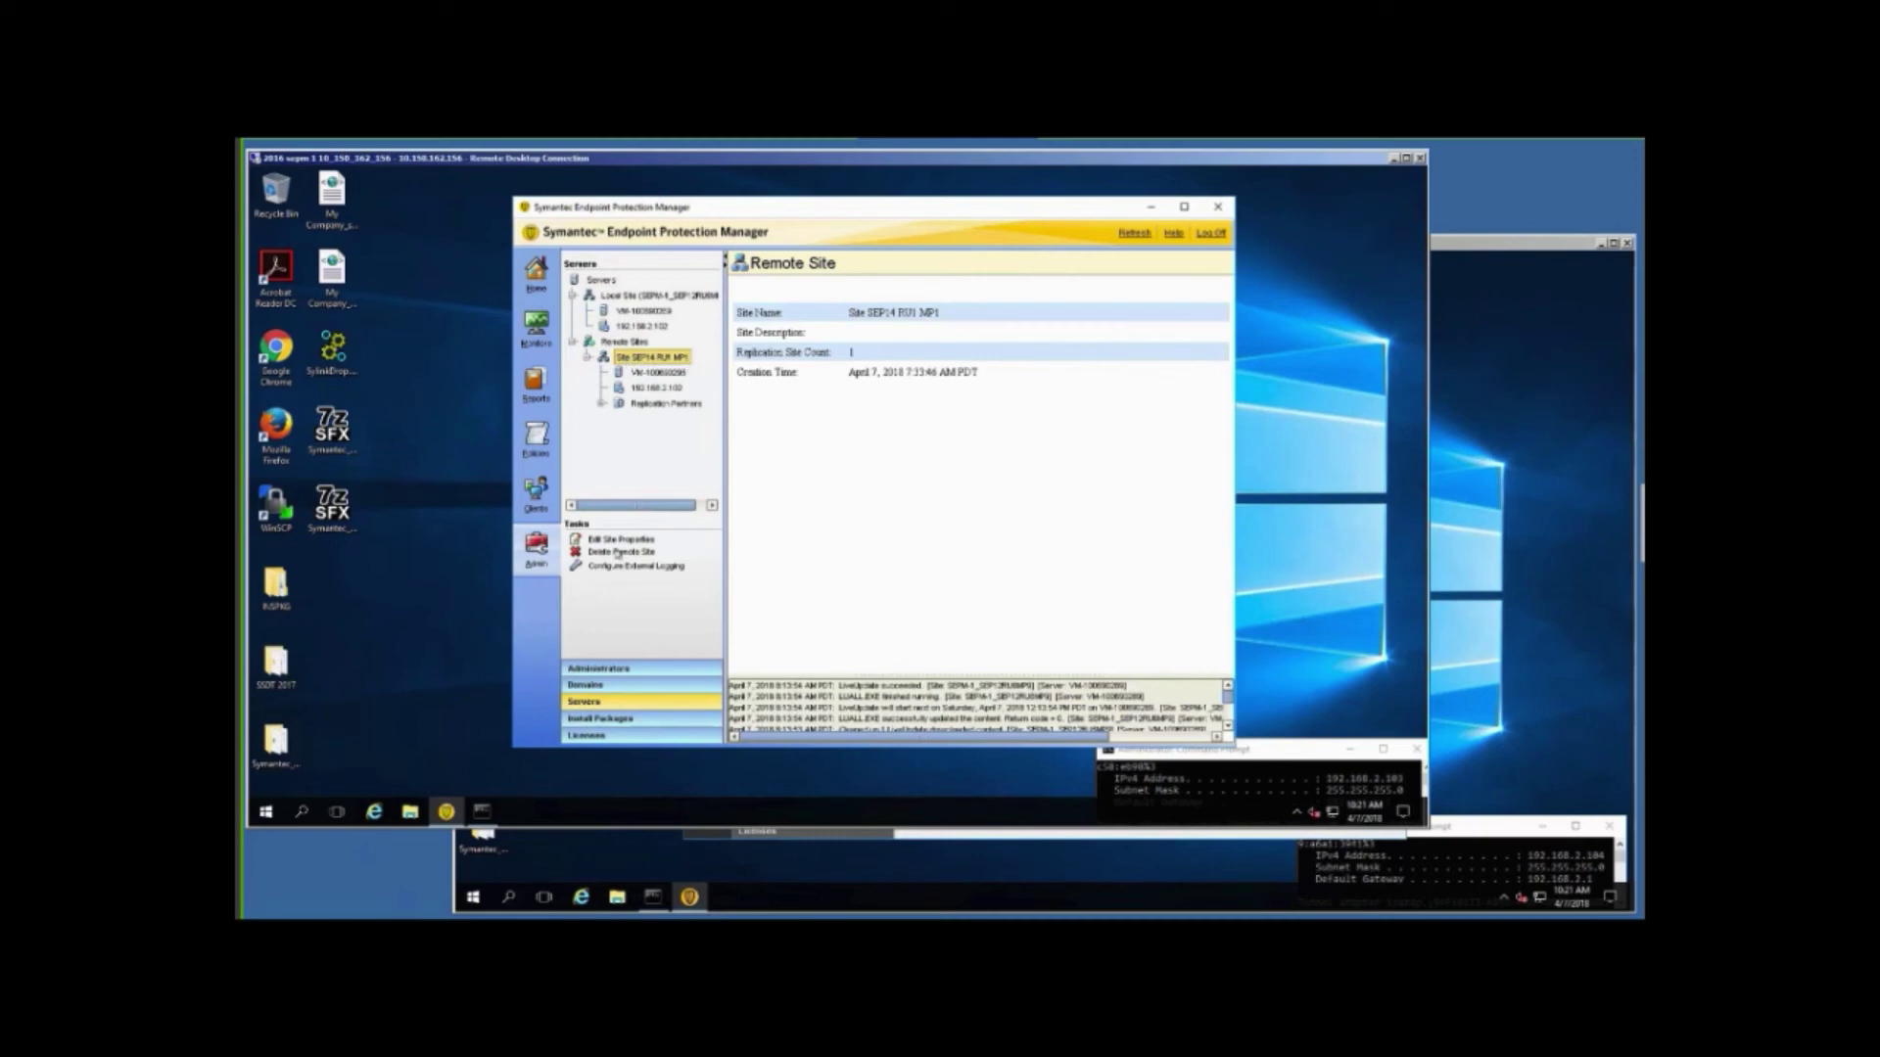
pyautogui.click(600, 553)
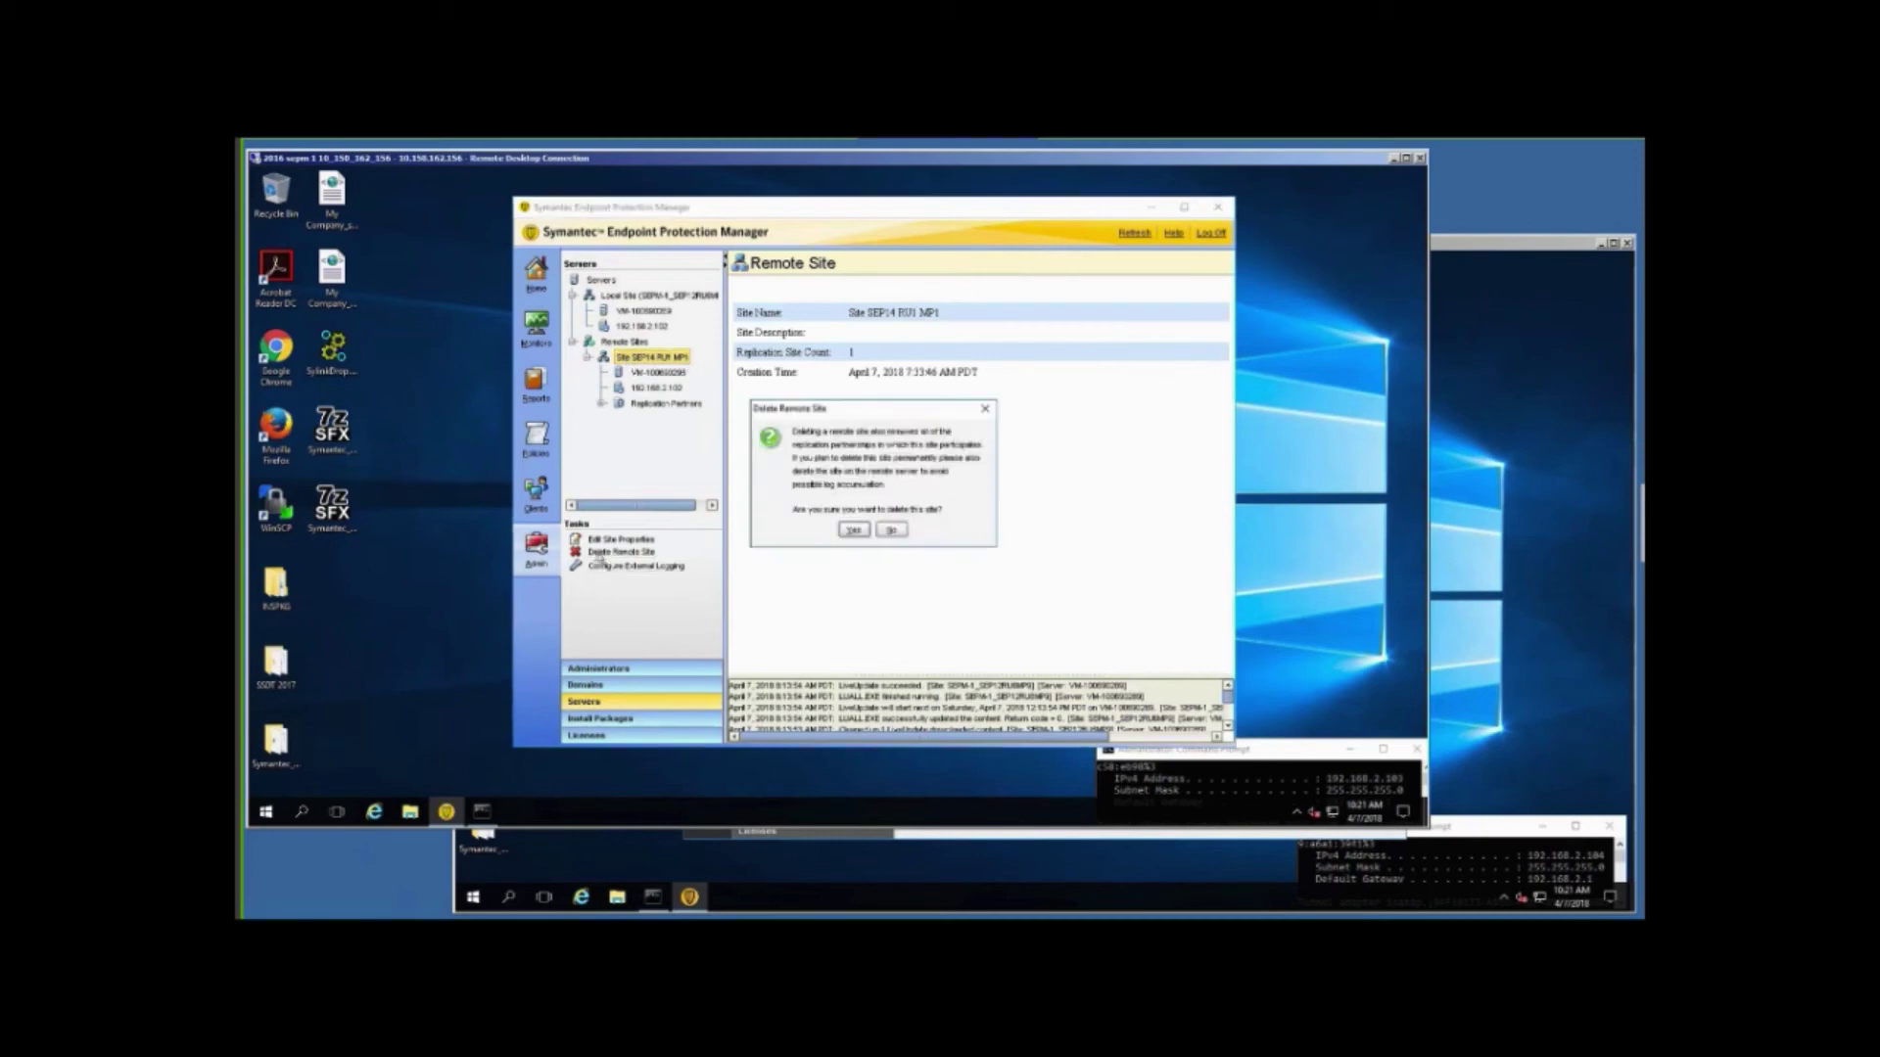
pyautogui.click(854, 530)
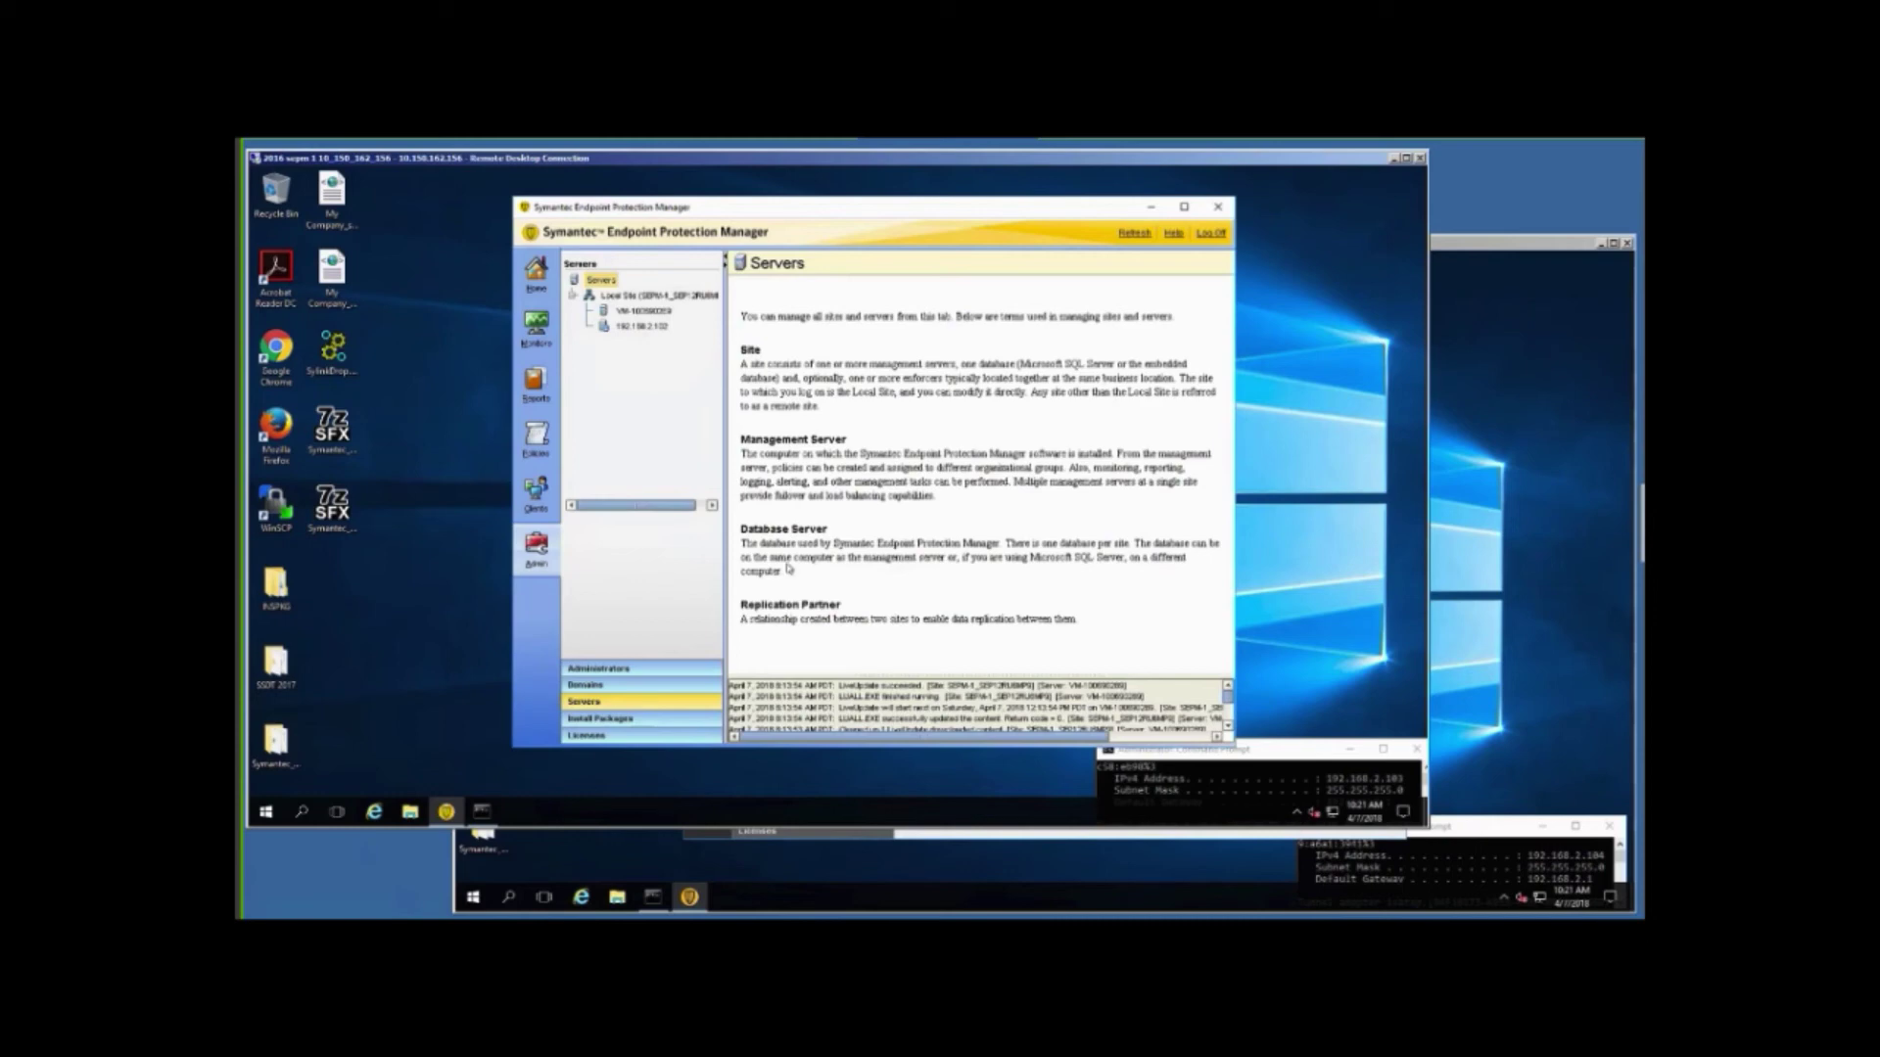
pyautogui.click(537, 443)
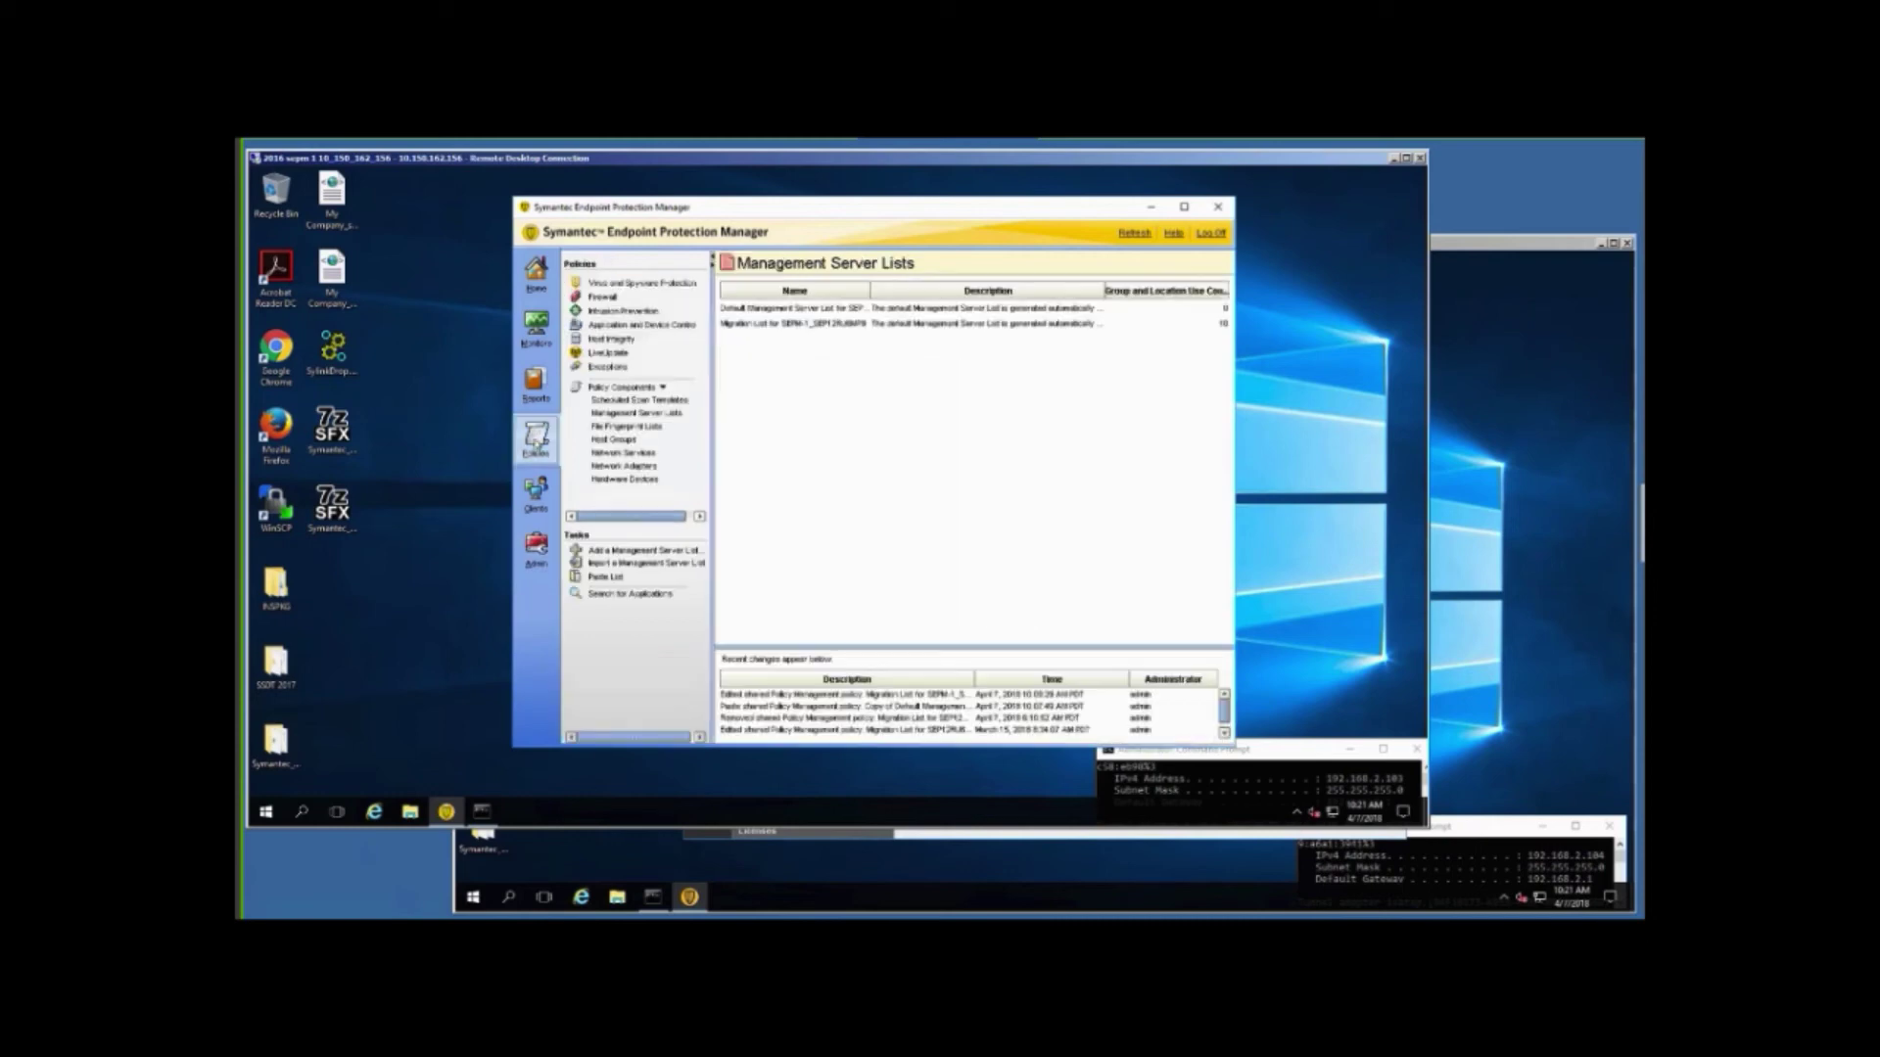
pyautogui.click(663, 416)
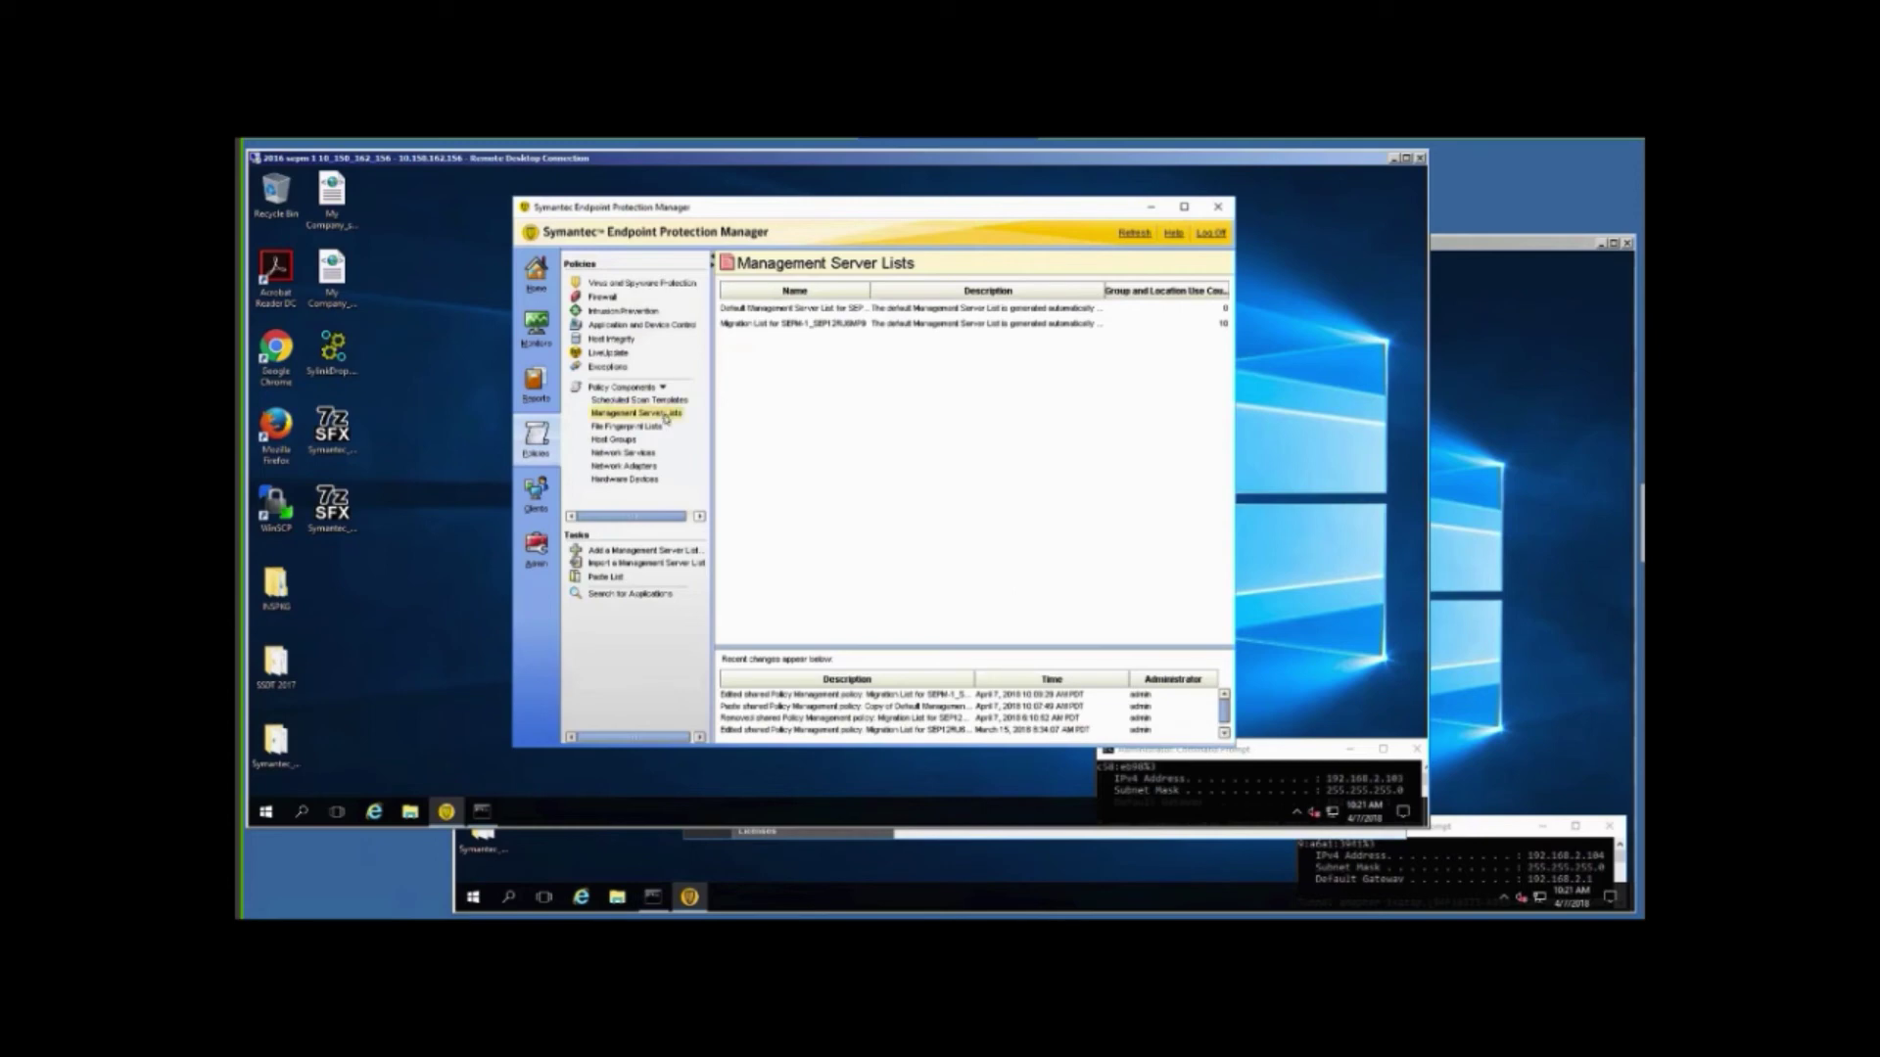
pyautogui.click(765, 327)
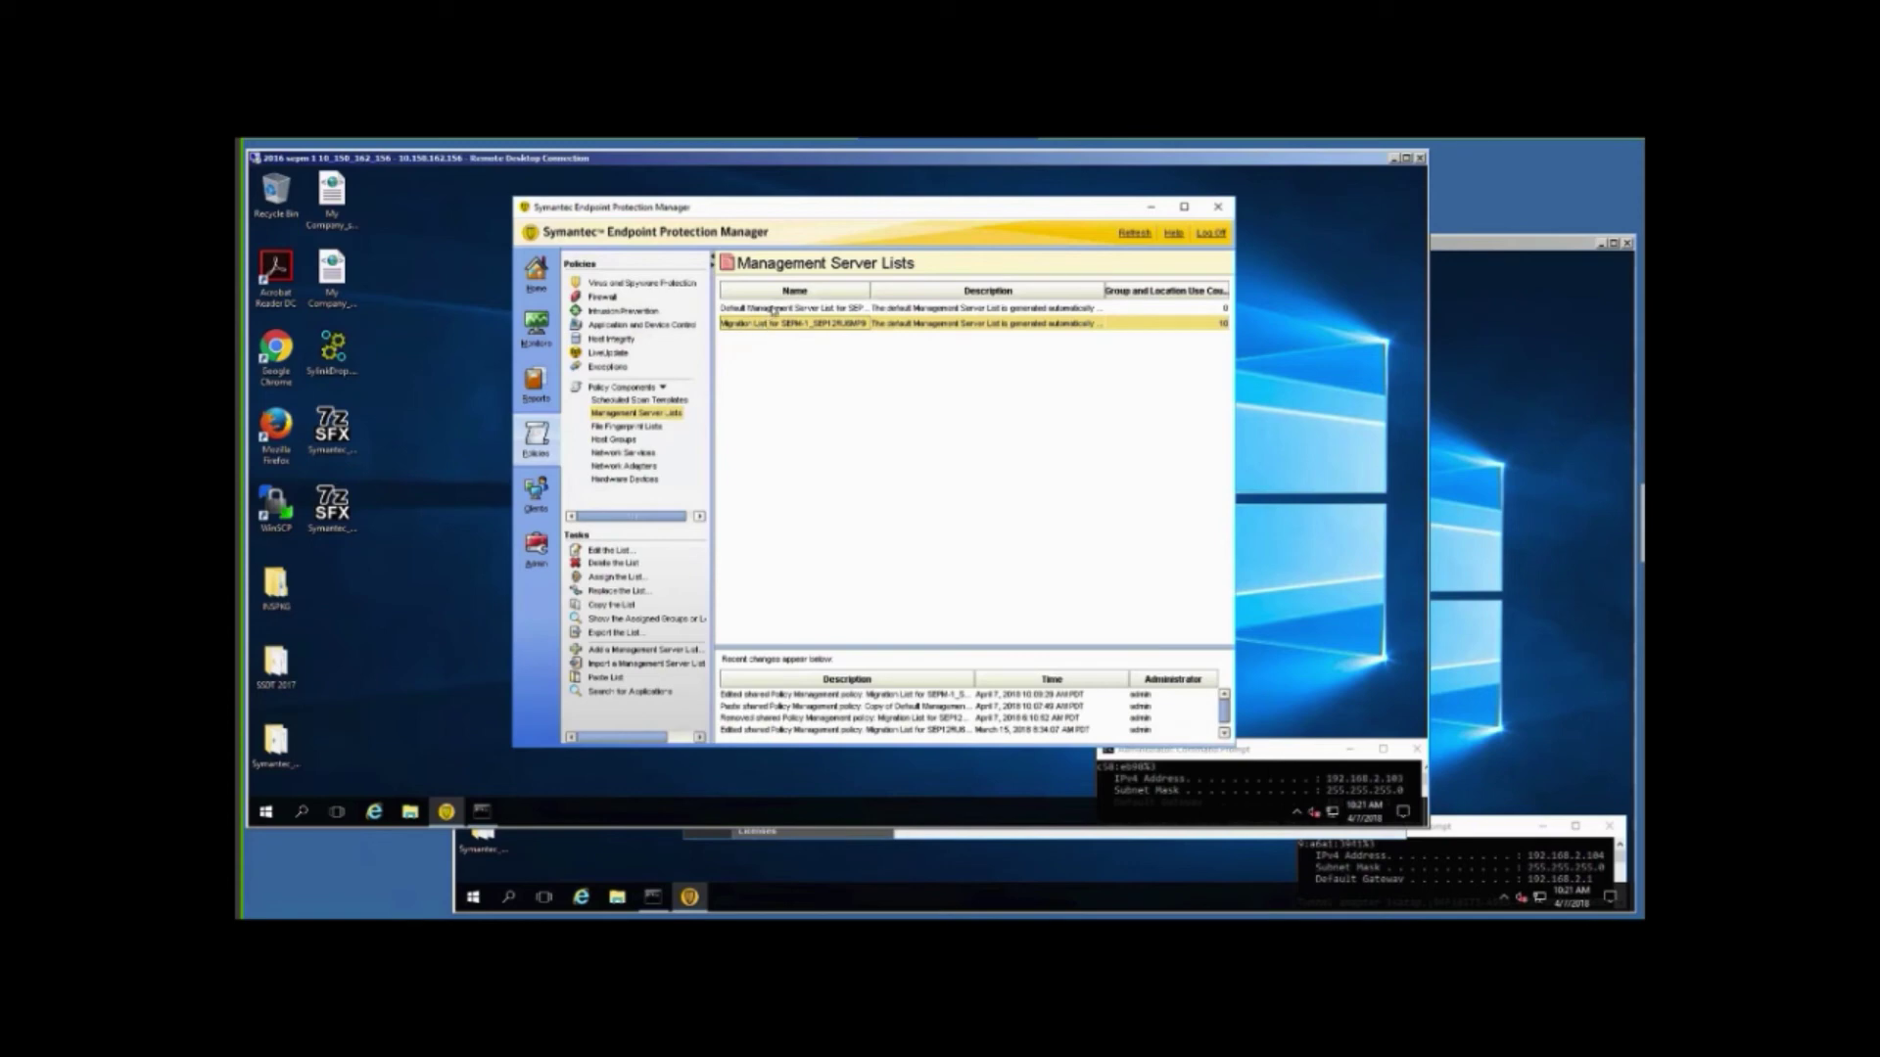
pyautogui.click(774, 311)
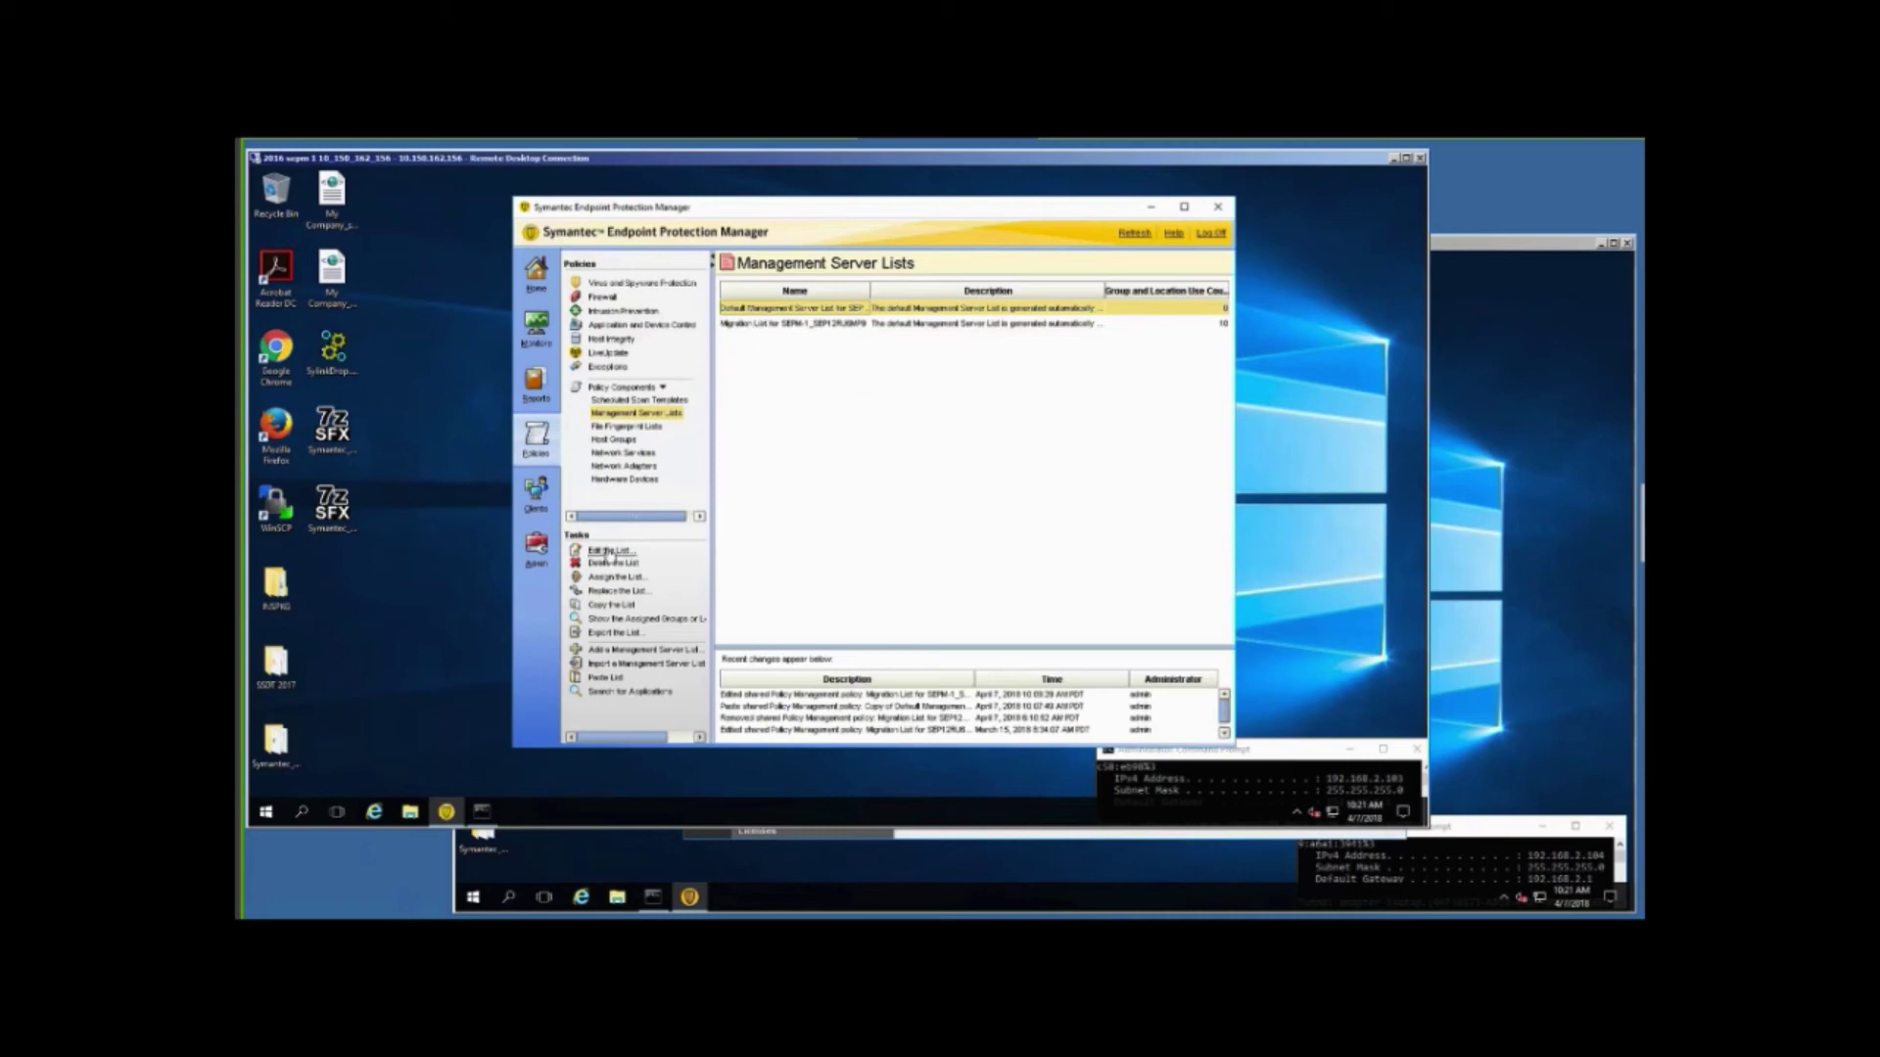
pyautogui.click(609, 553)
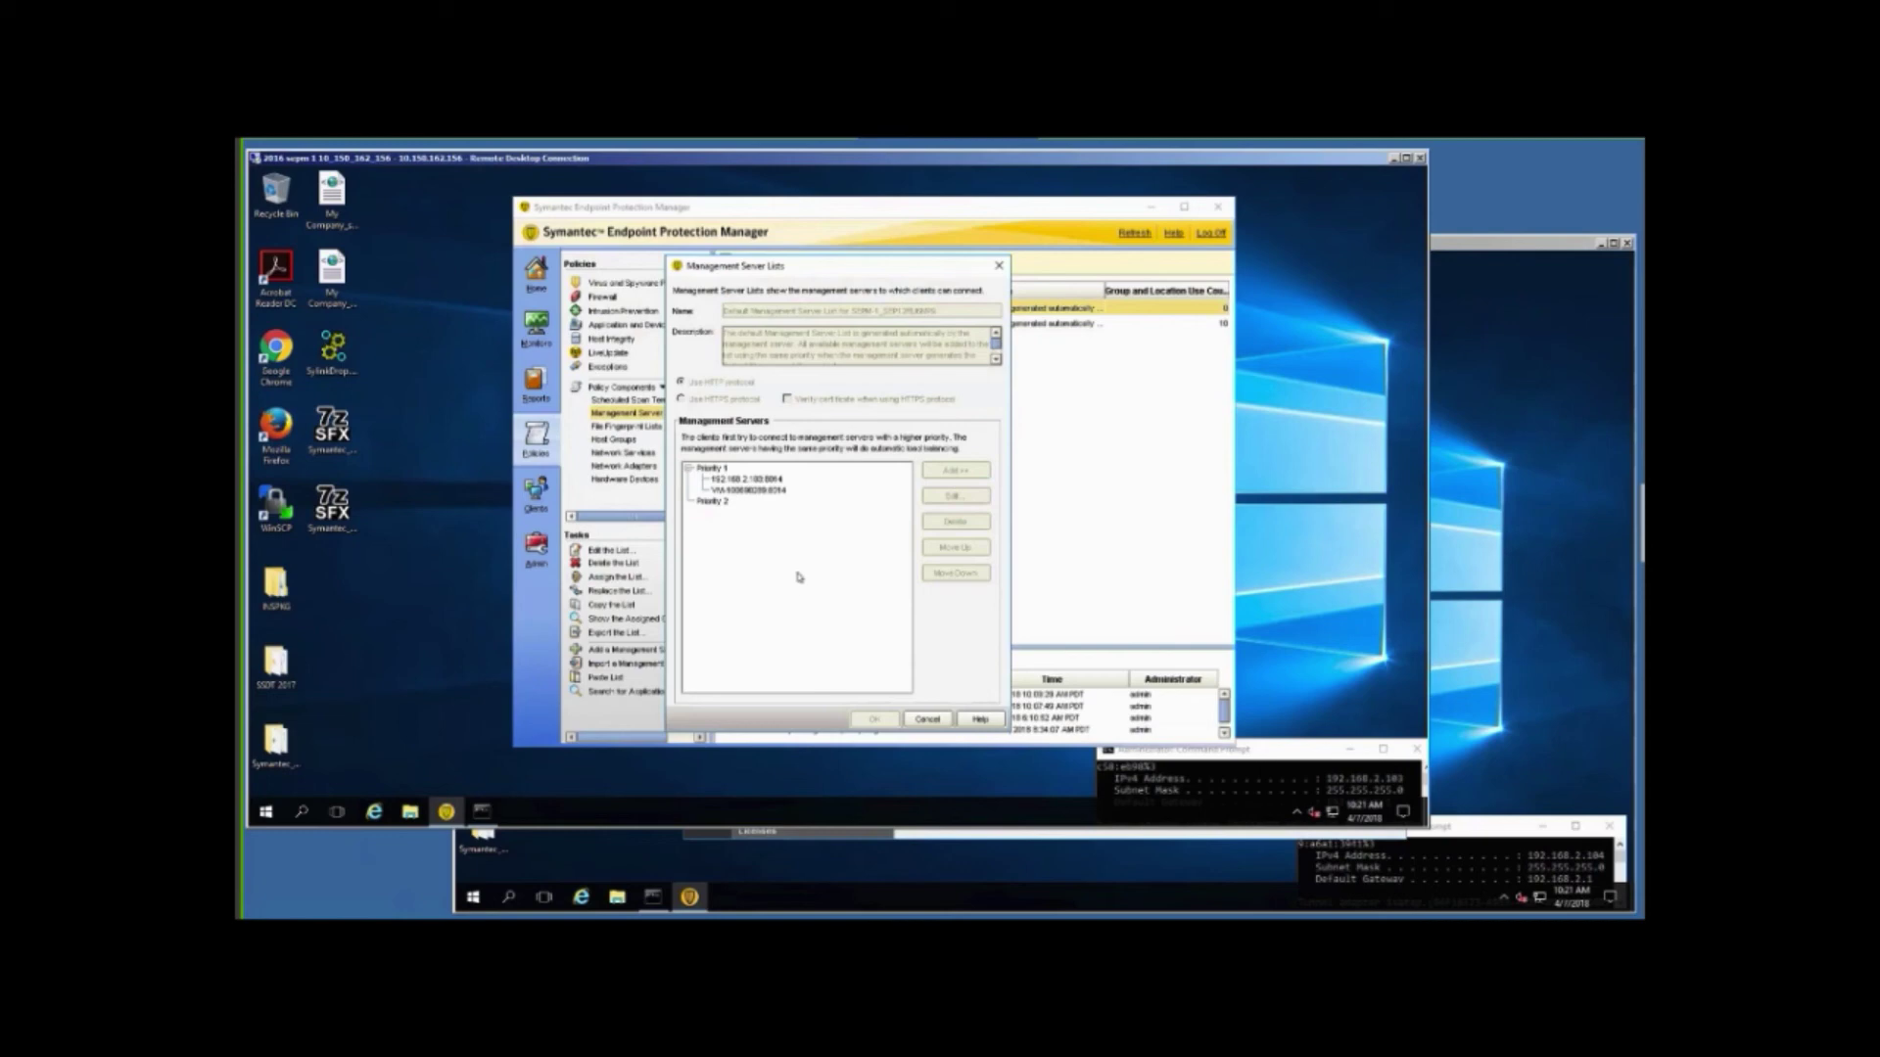
pyautogui.click(926, 722)
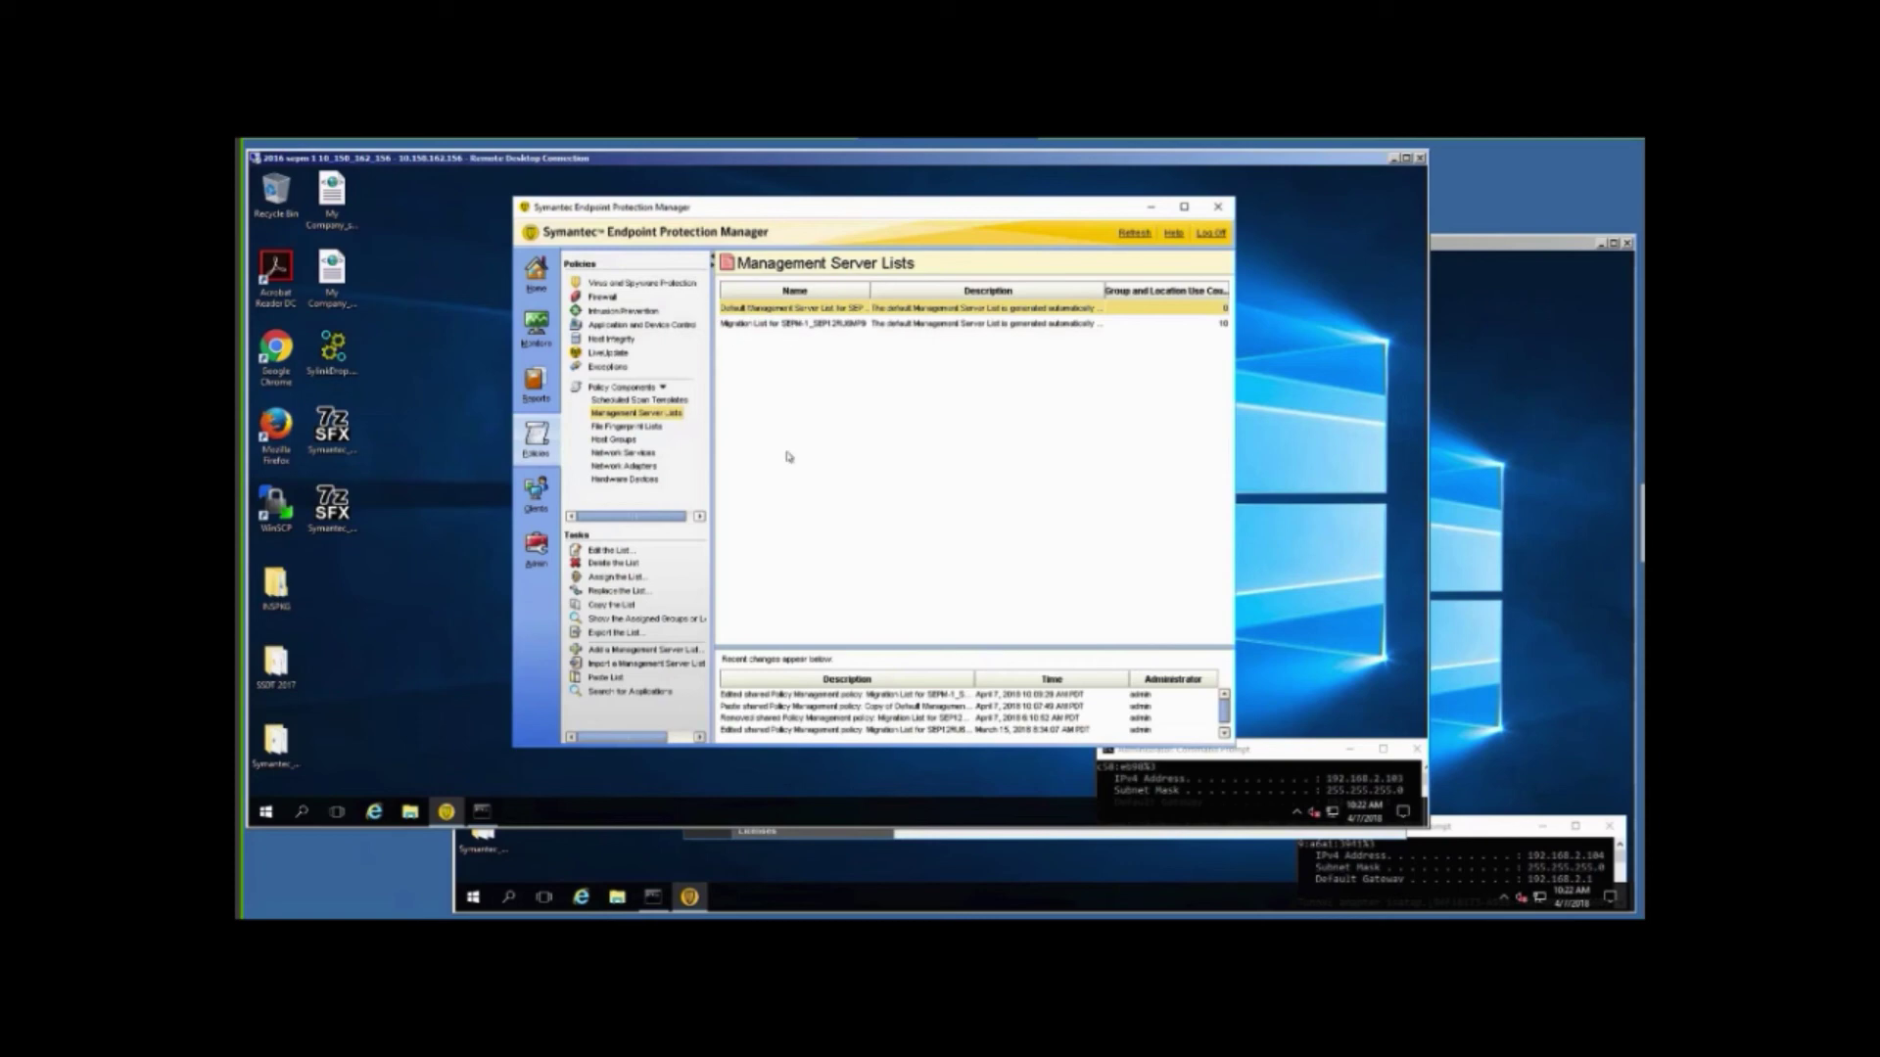
# Assign the Default Management Server List to My Company and all its subgroups.
pyautogui.rightClick(823, 310)
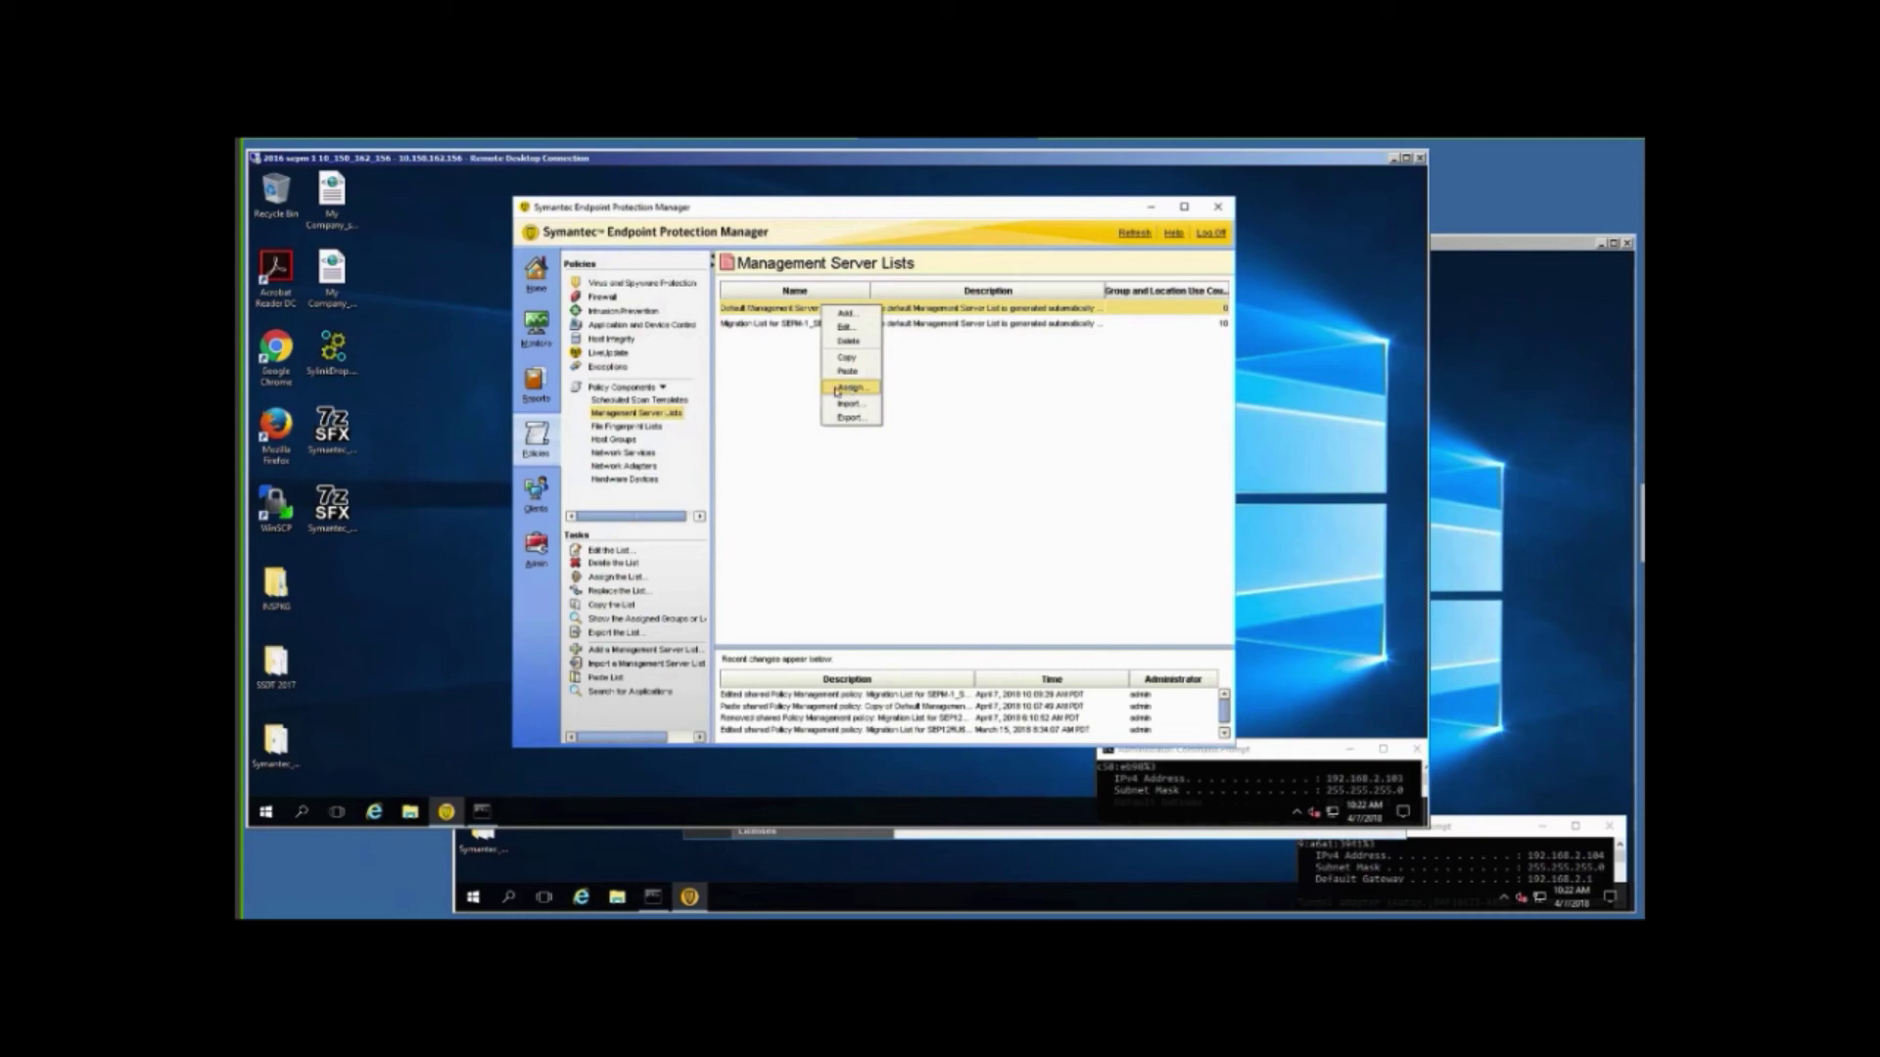
pyautogui.click(840, 388)
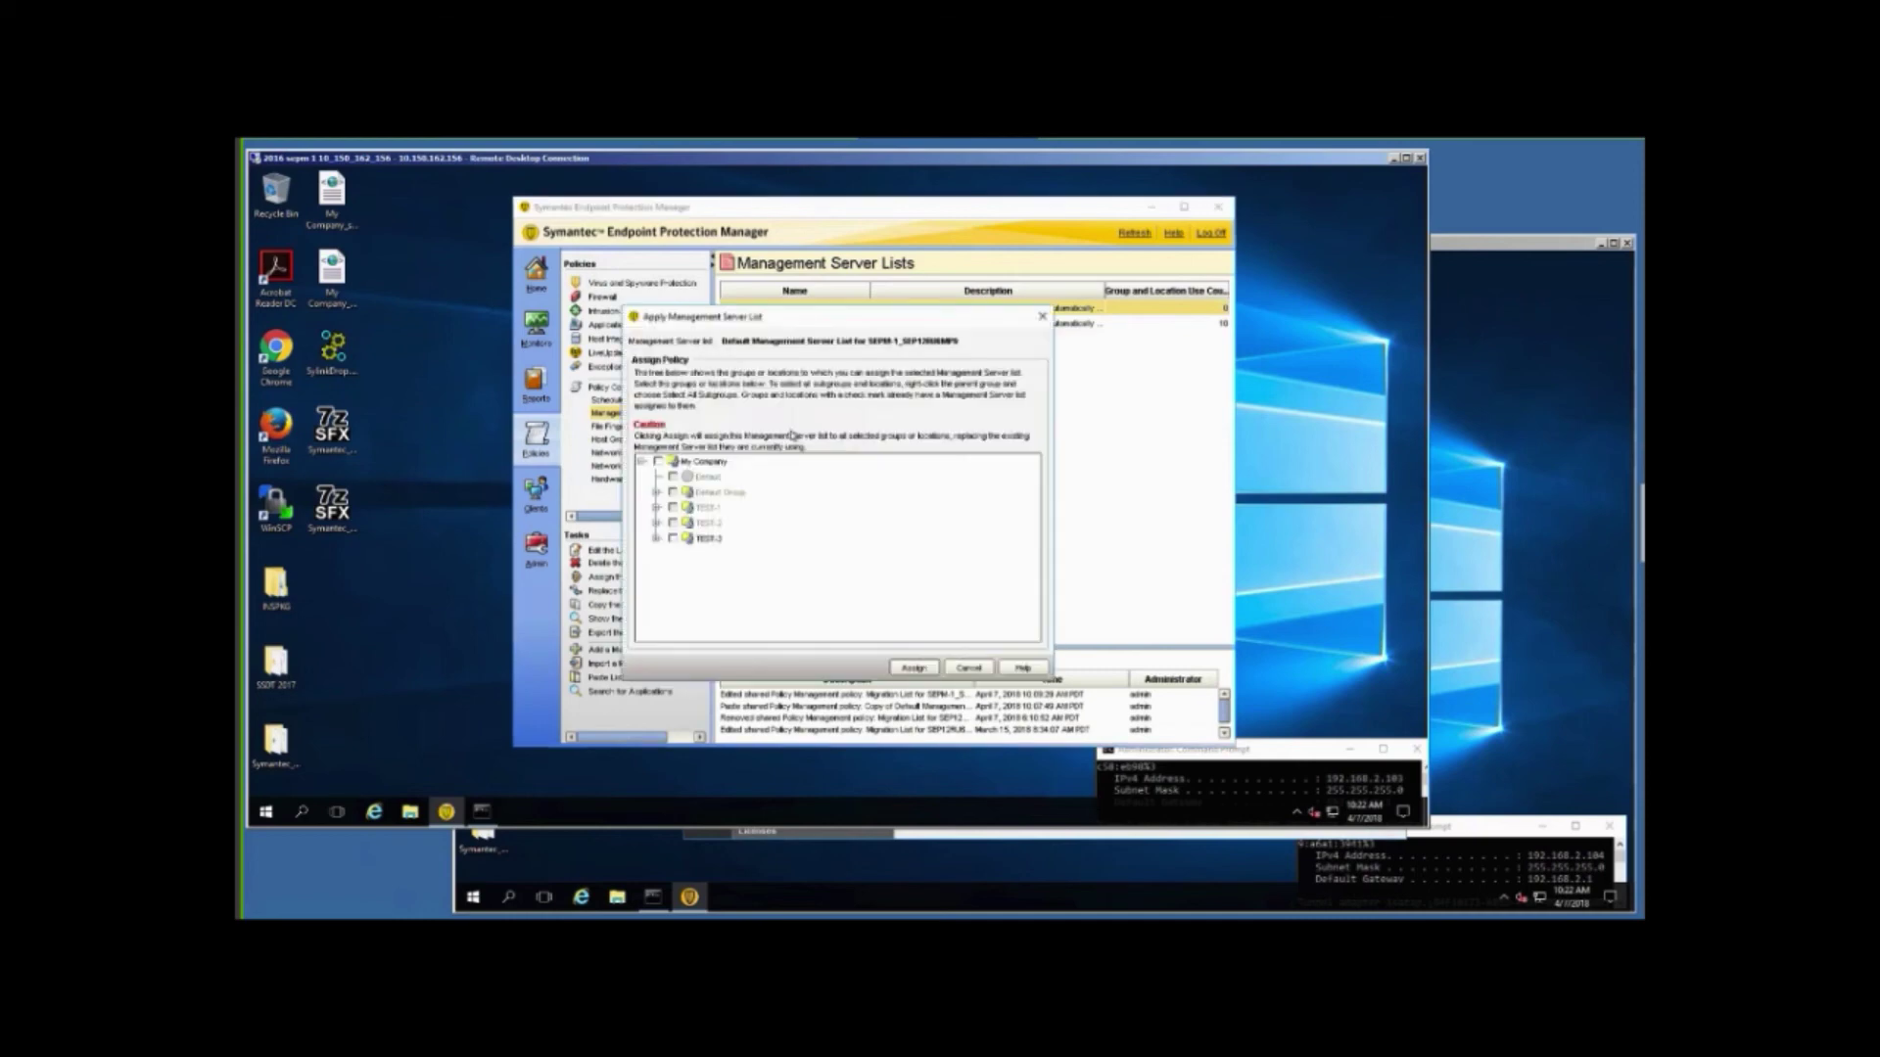
pyautogui.click(655, 466)
pyautogui.click(656, 464)
pyautogui.click(673, 539)
pyautogui.click(913, 669)
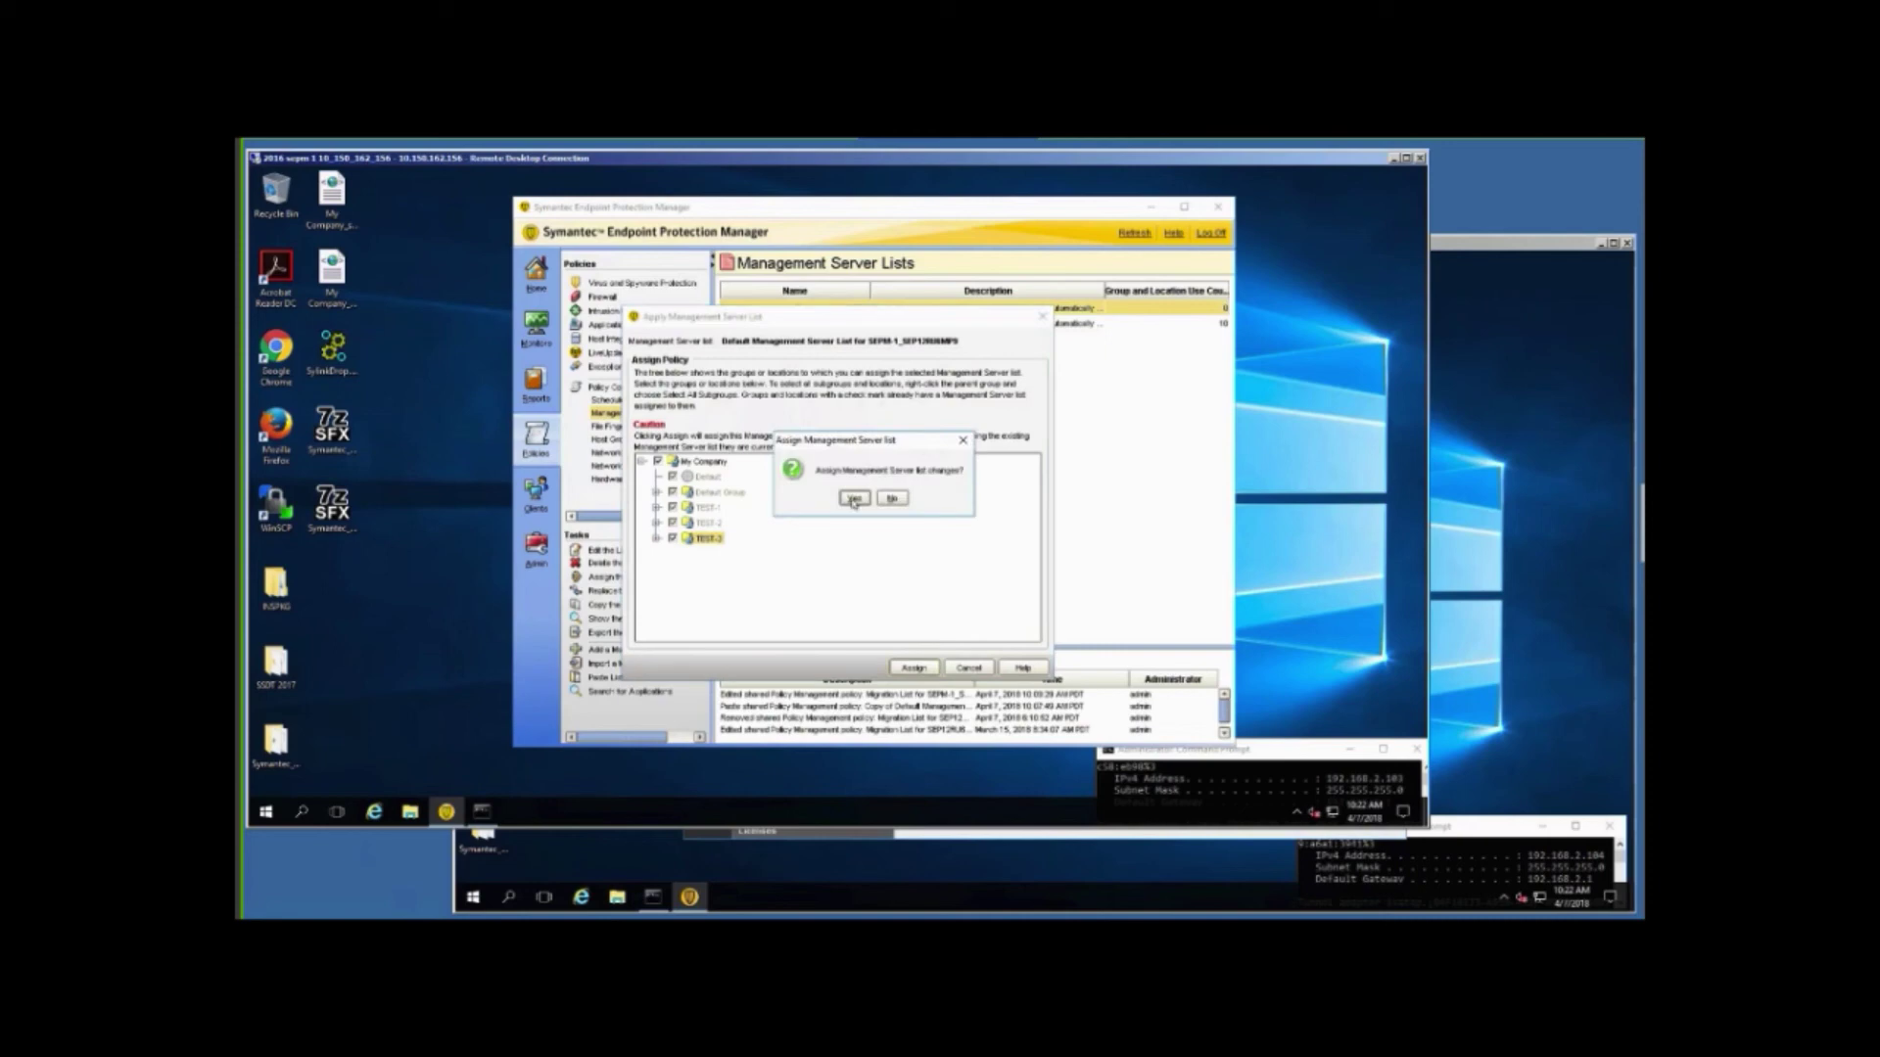
pyautogui.click(853, 499)
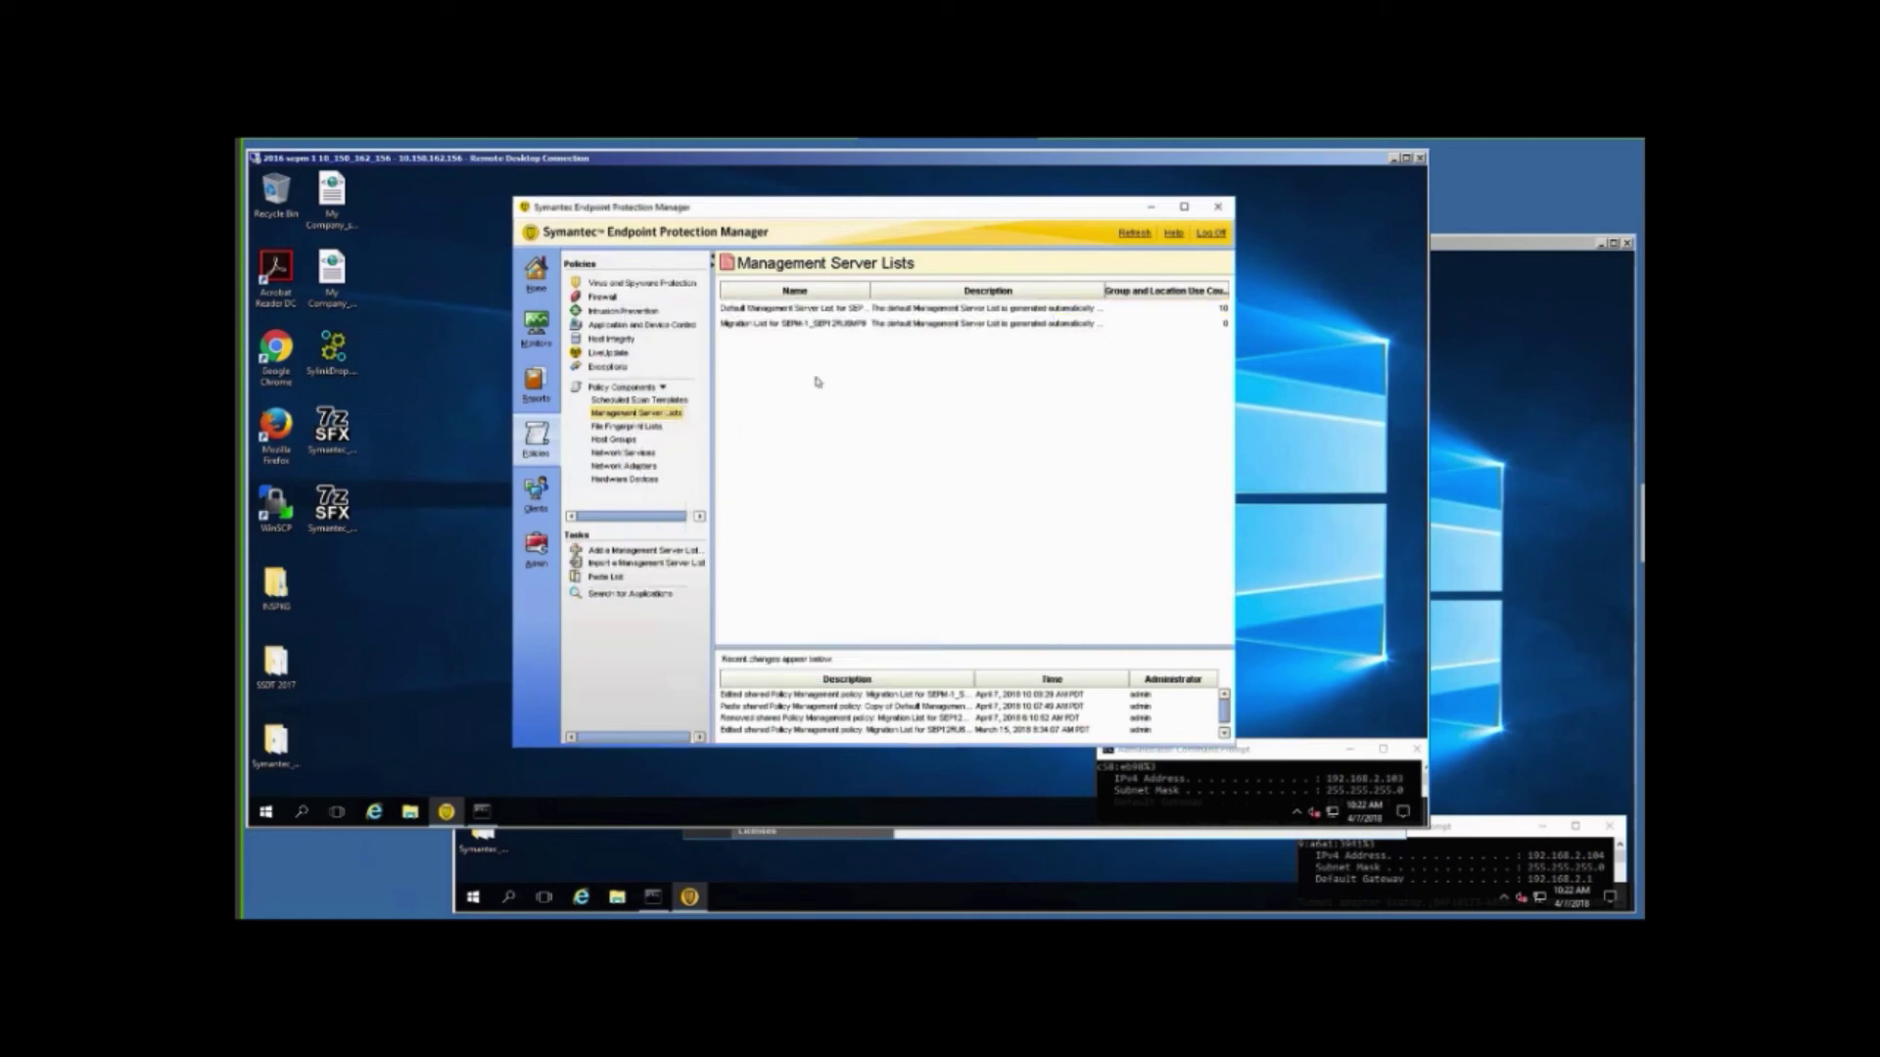
# Delete the SEPM-1 migration list and bring up the second server's console.
pyautogui.click(764, 324)
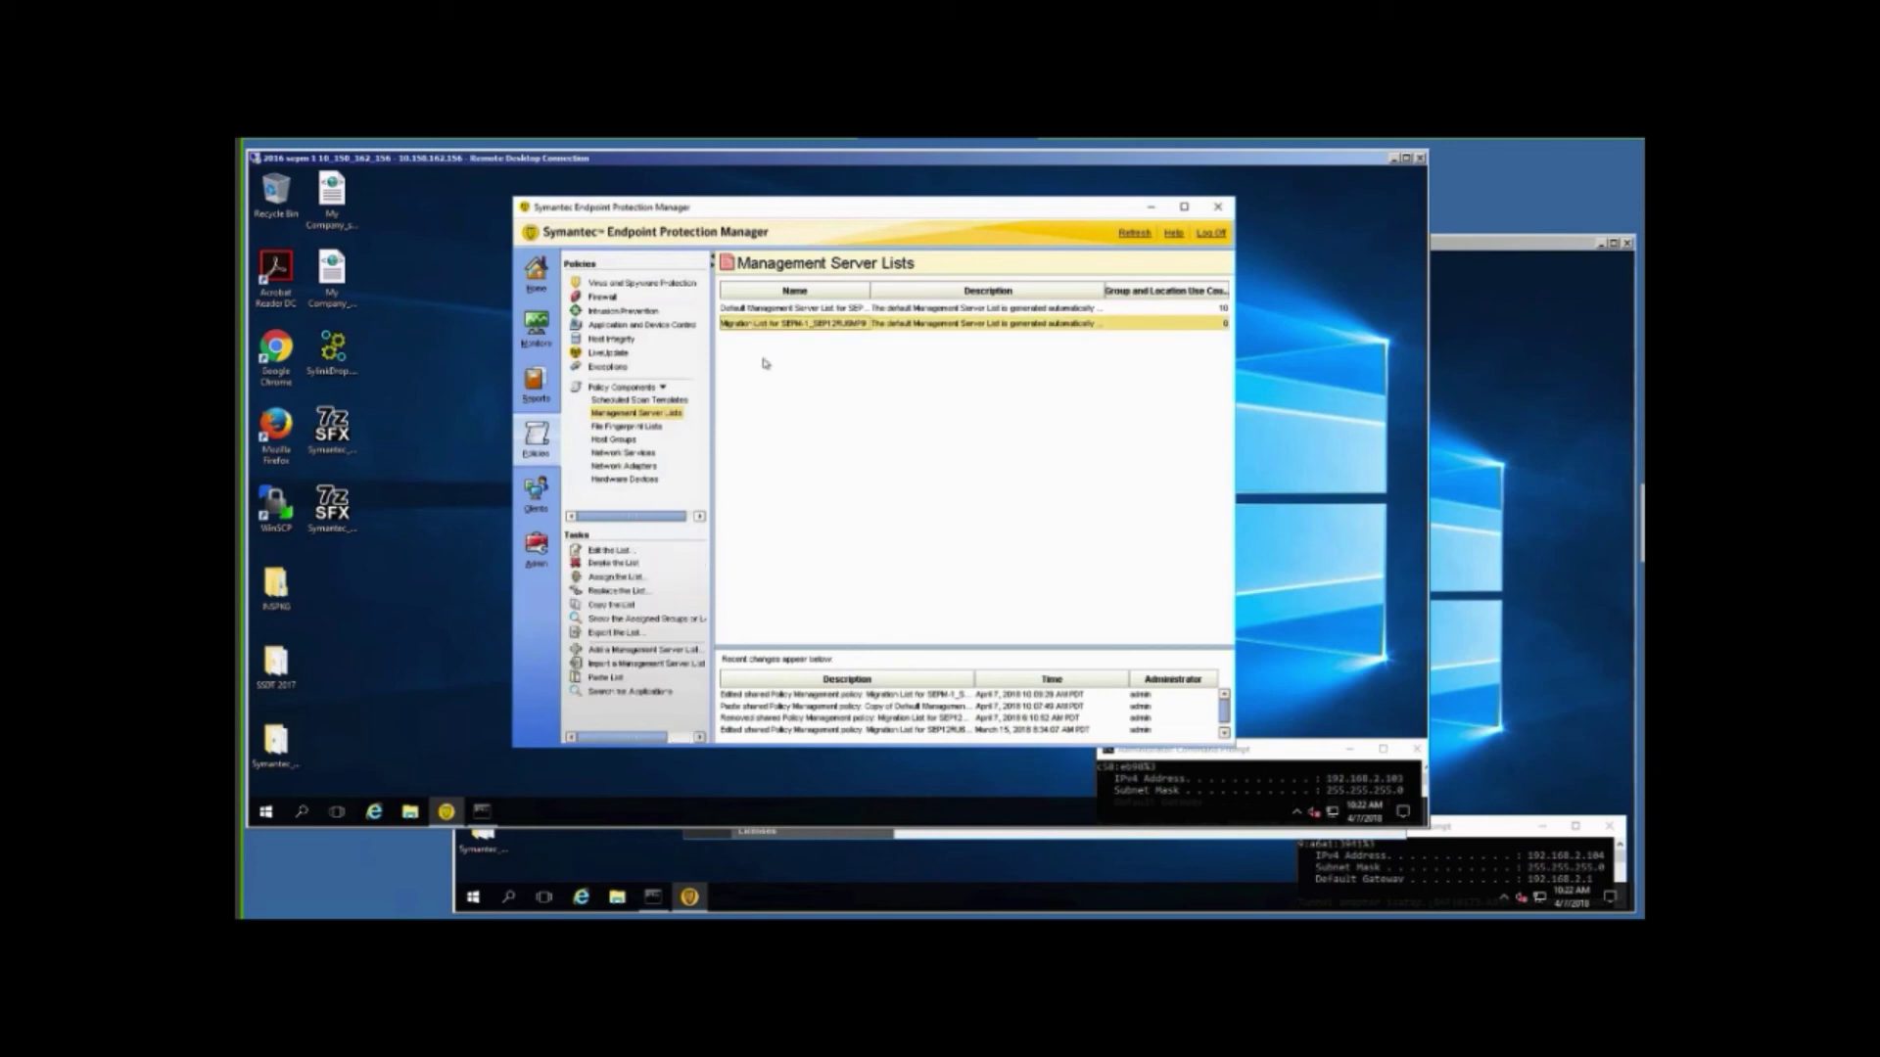
pyautogui.click(607, 564)
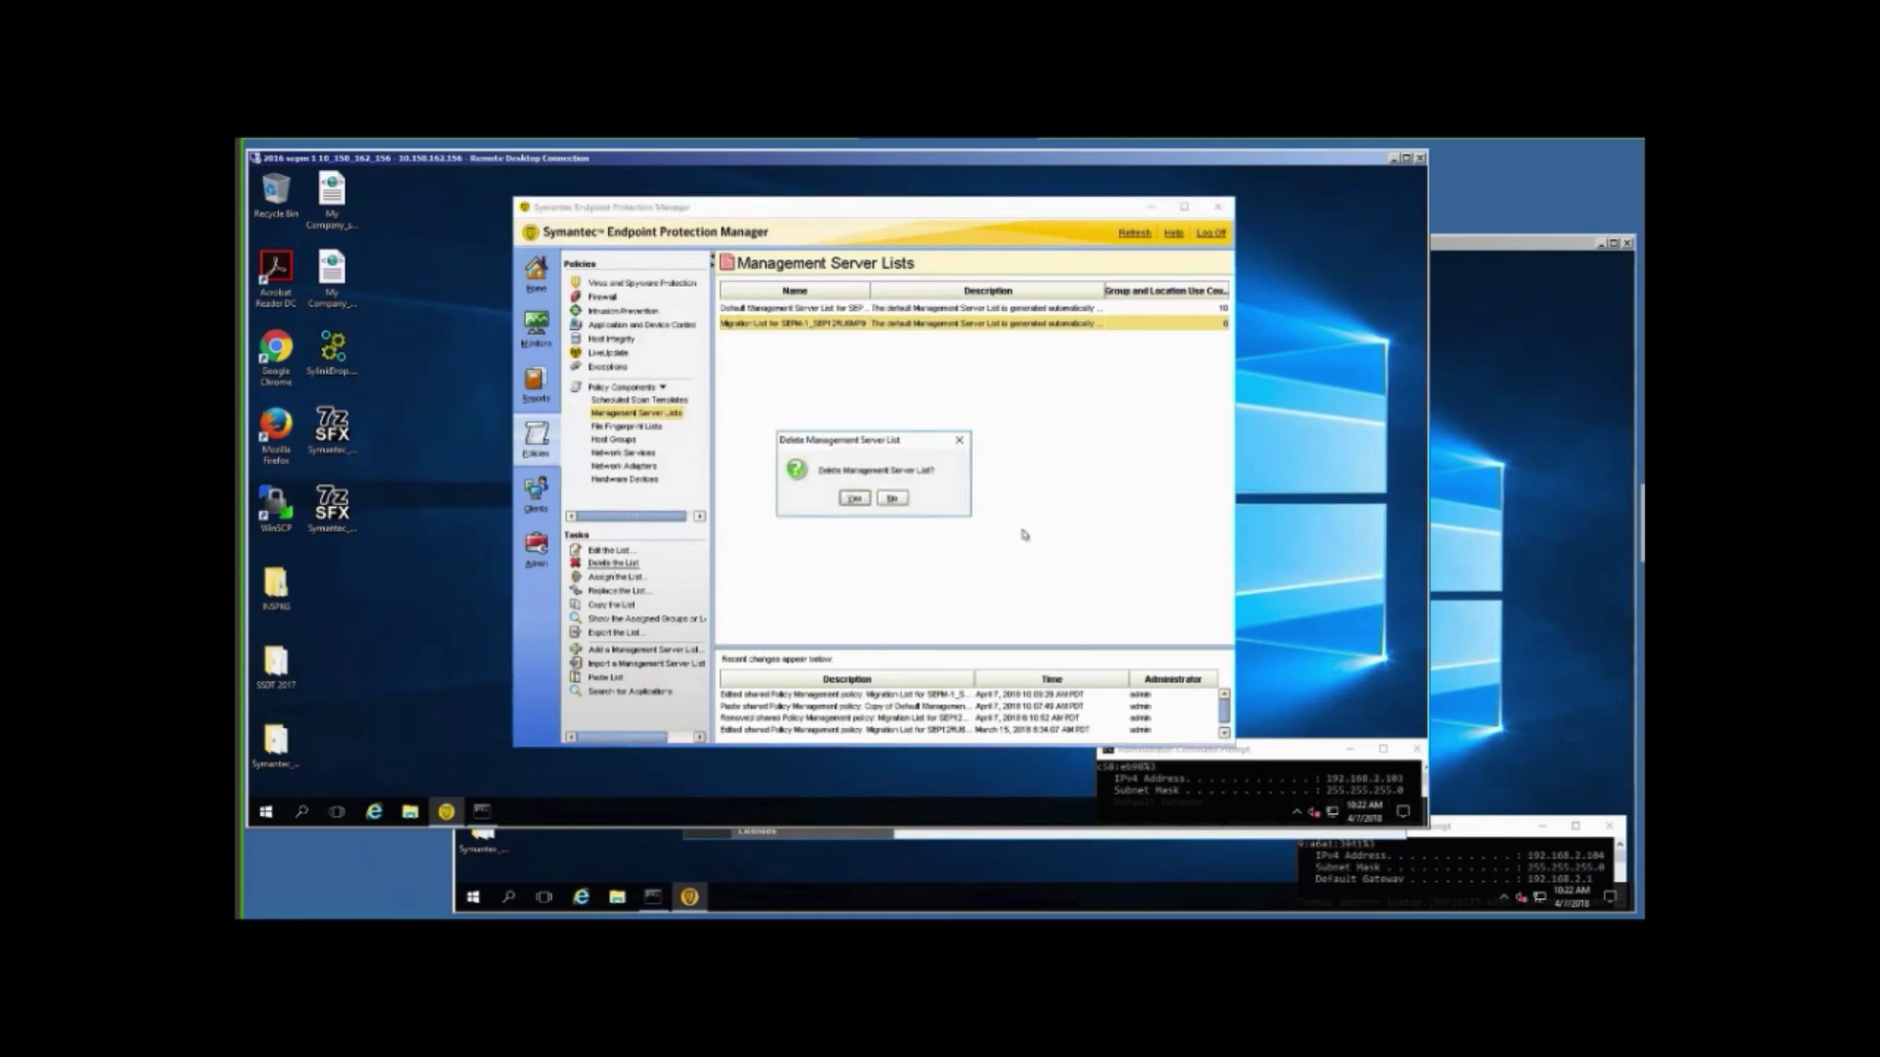
pyautogui.click(855, 498)
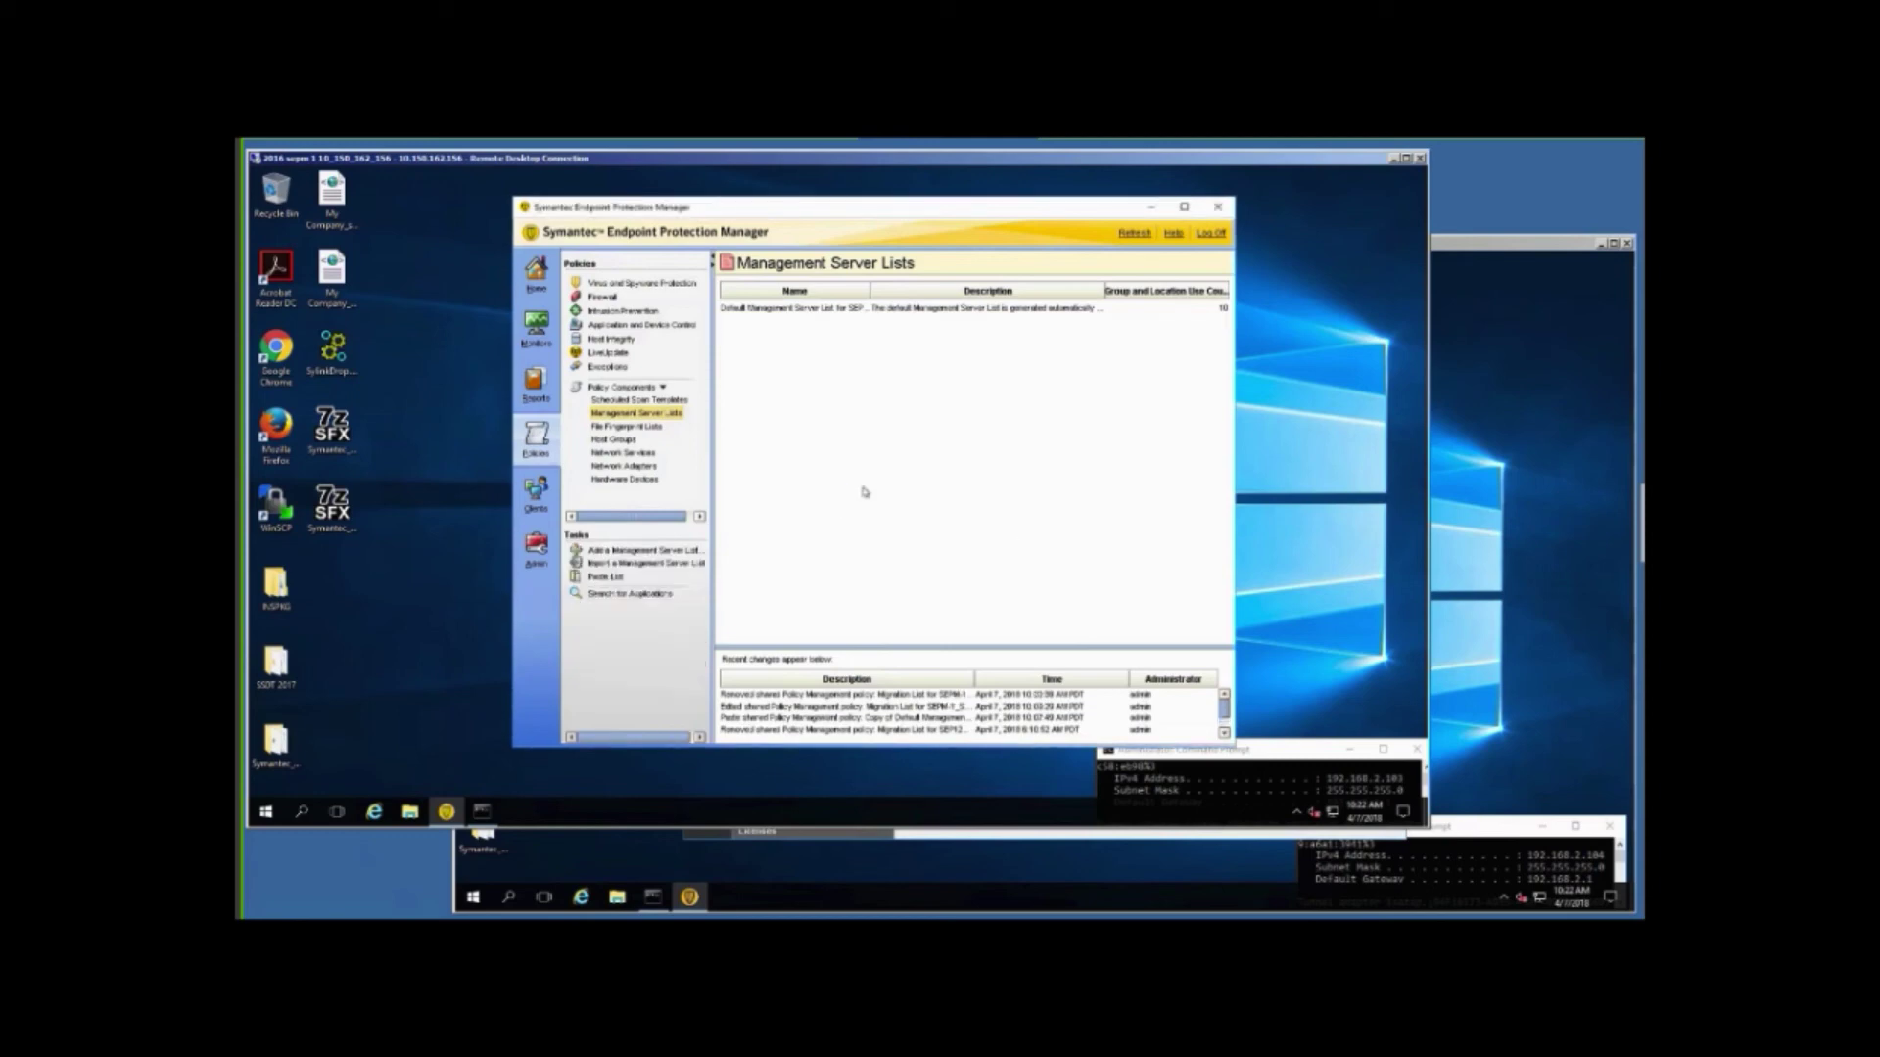
pyautogui.click(1538, 650)
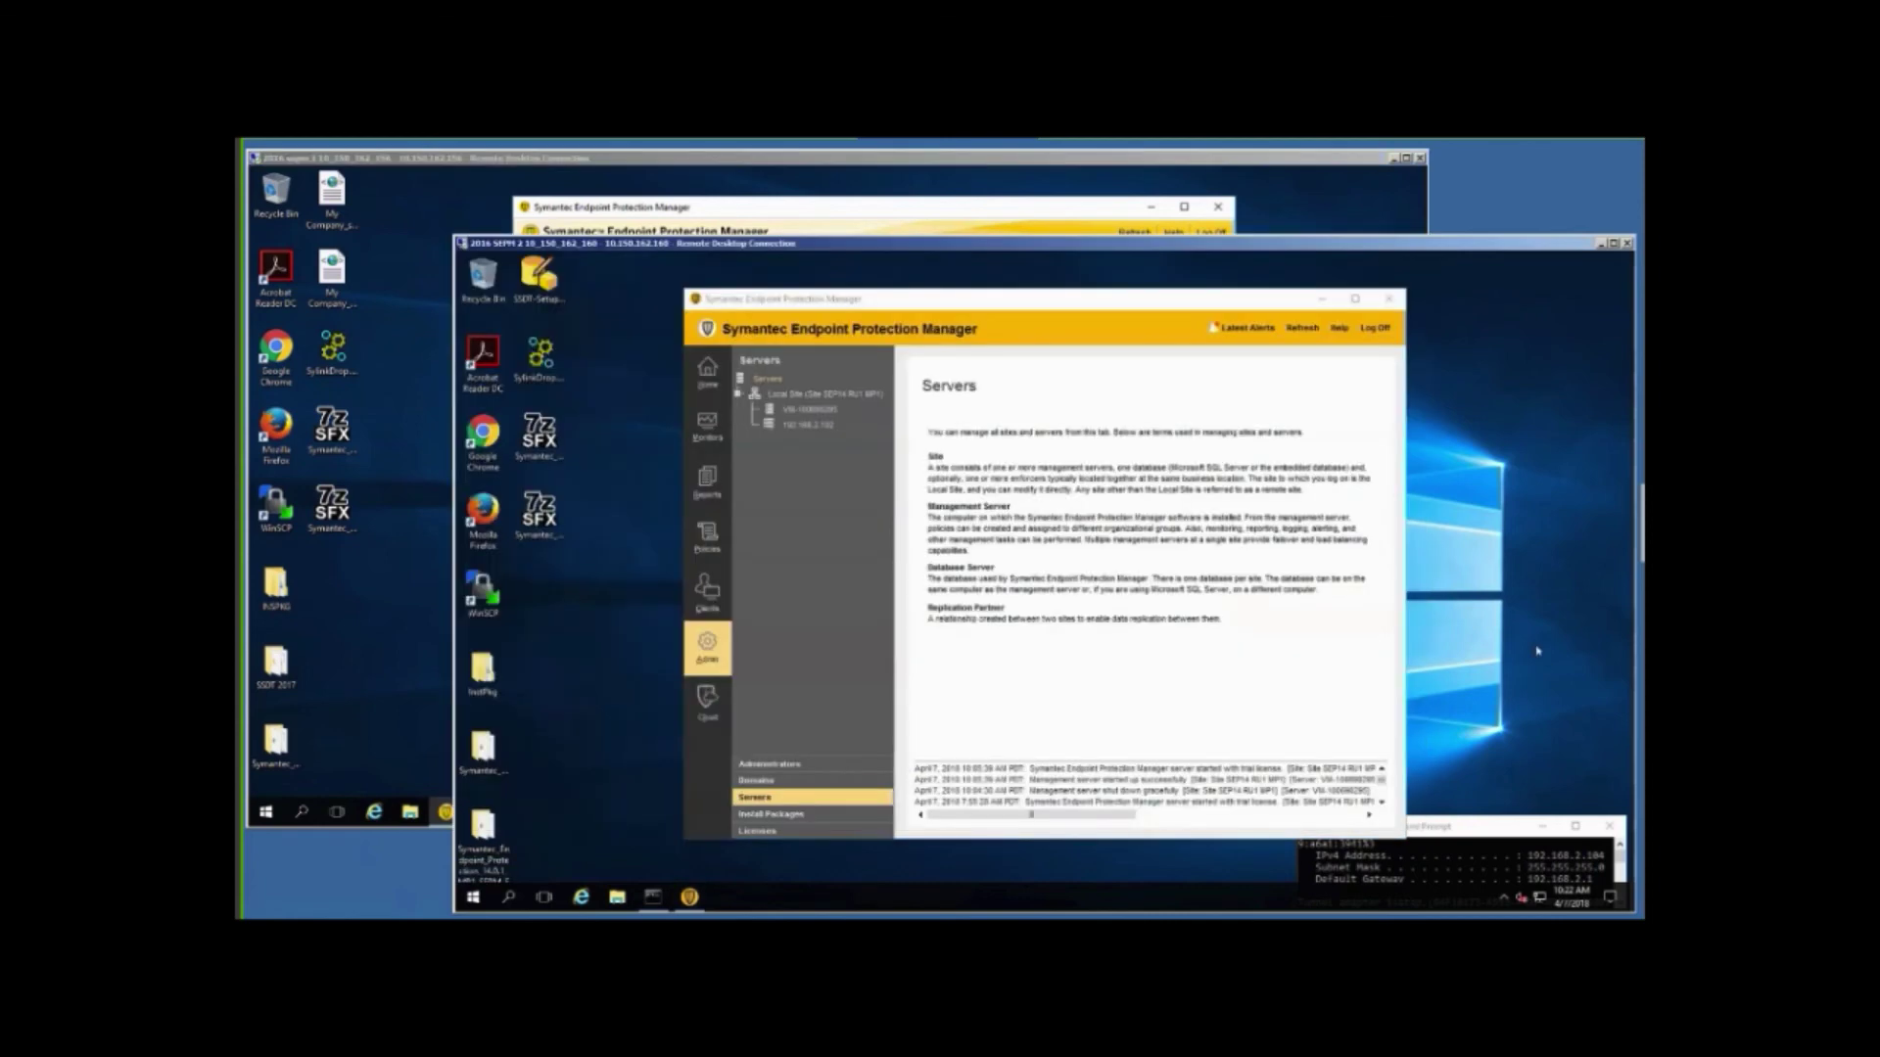
# On the second server, assign the Default Management Server List to My Company and all subgroups.
pyautogui.click(710, 540)
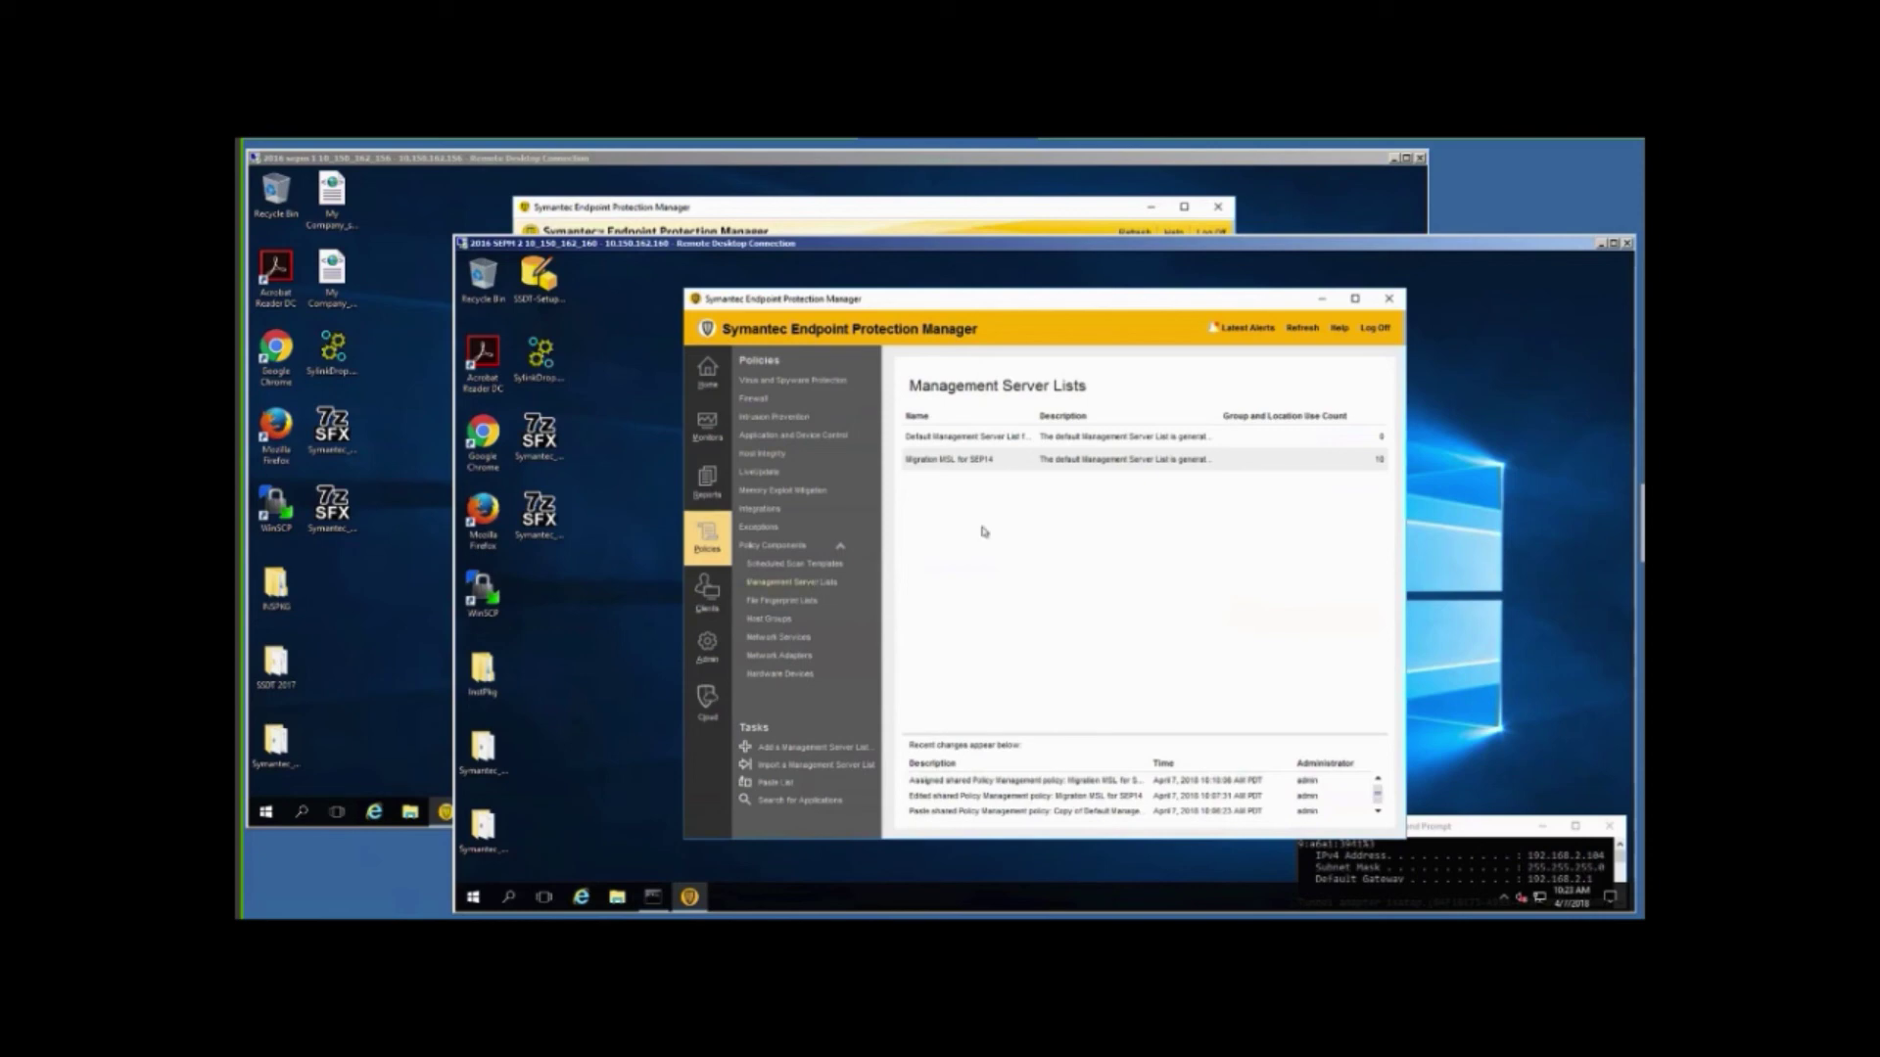
pyautogui.click(946, 441)
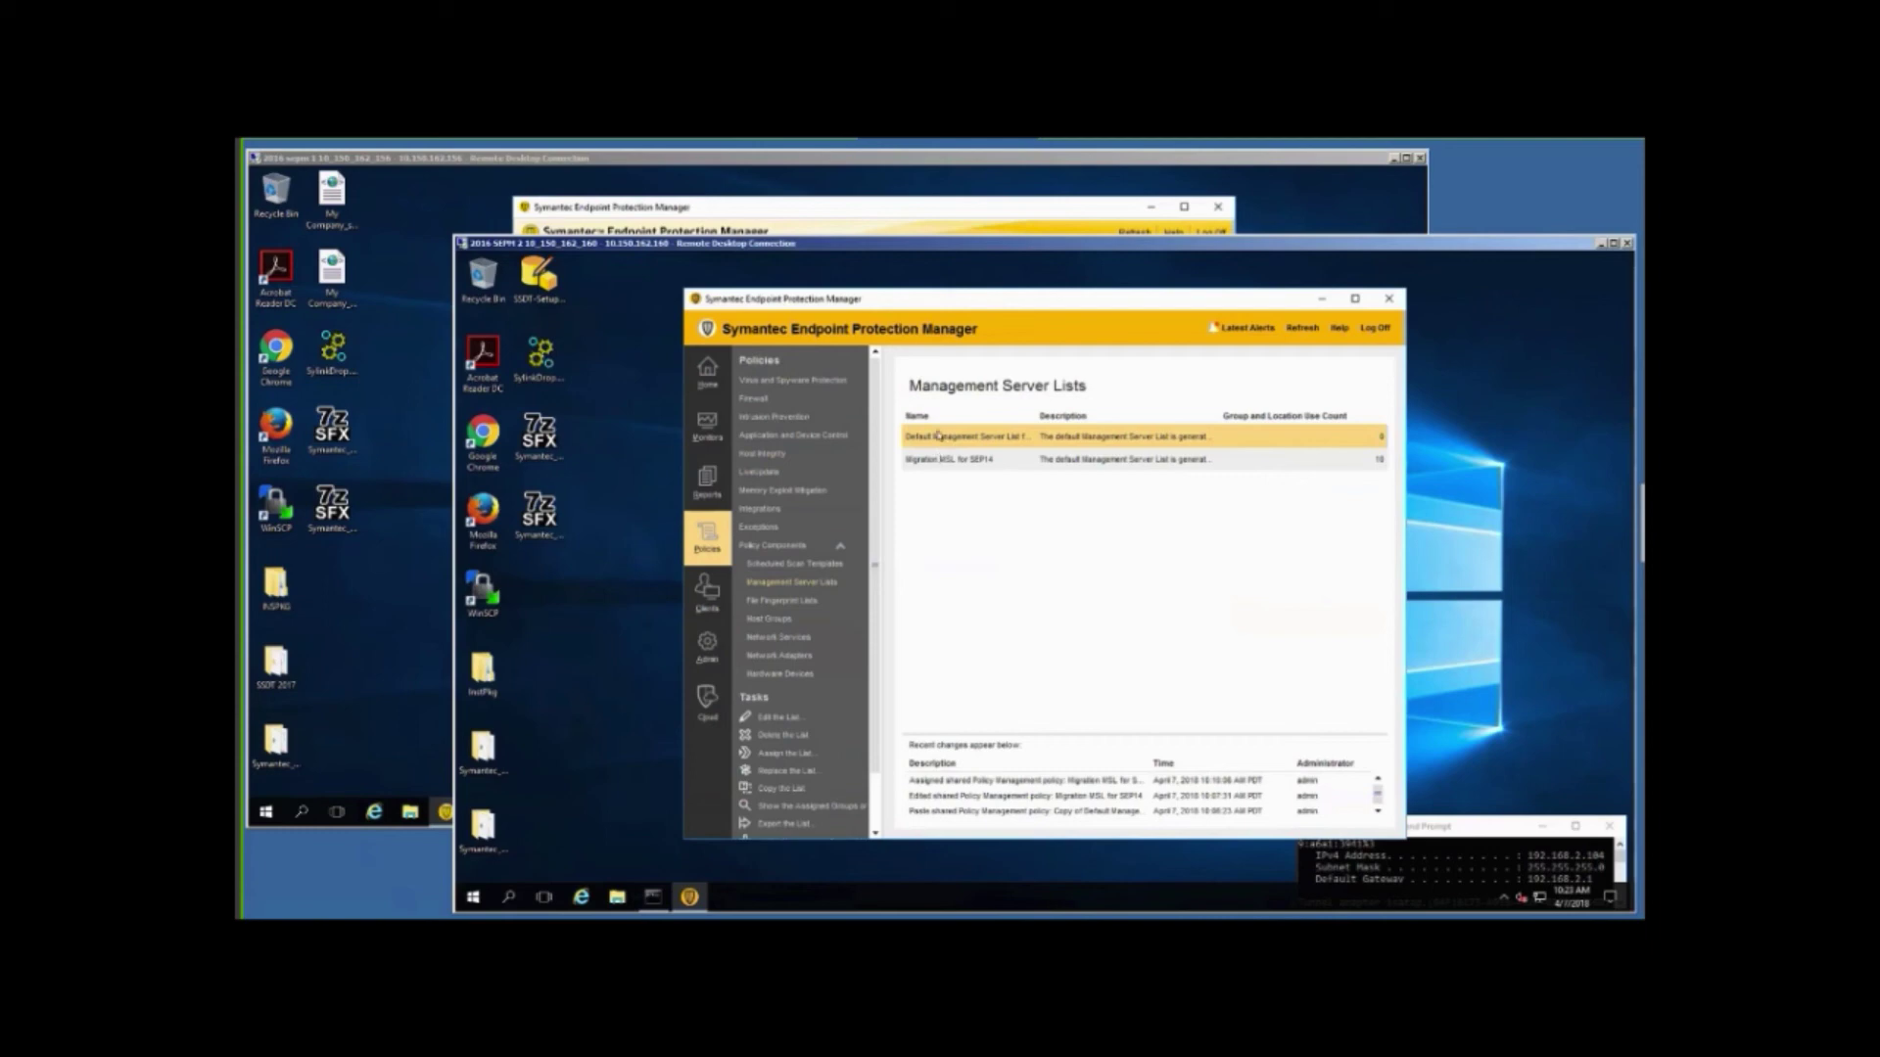
pyautogui.rightClick(937, 436)
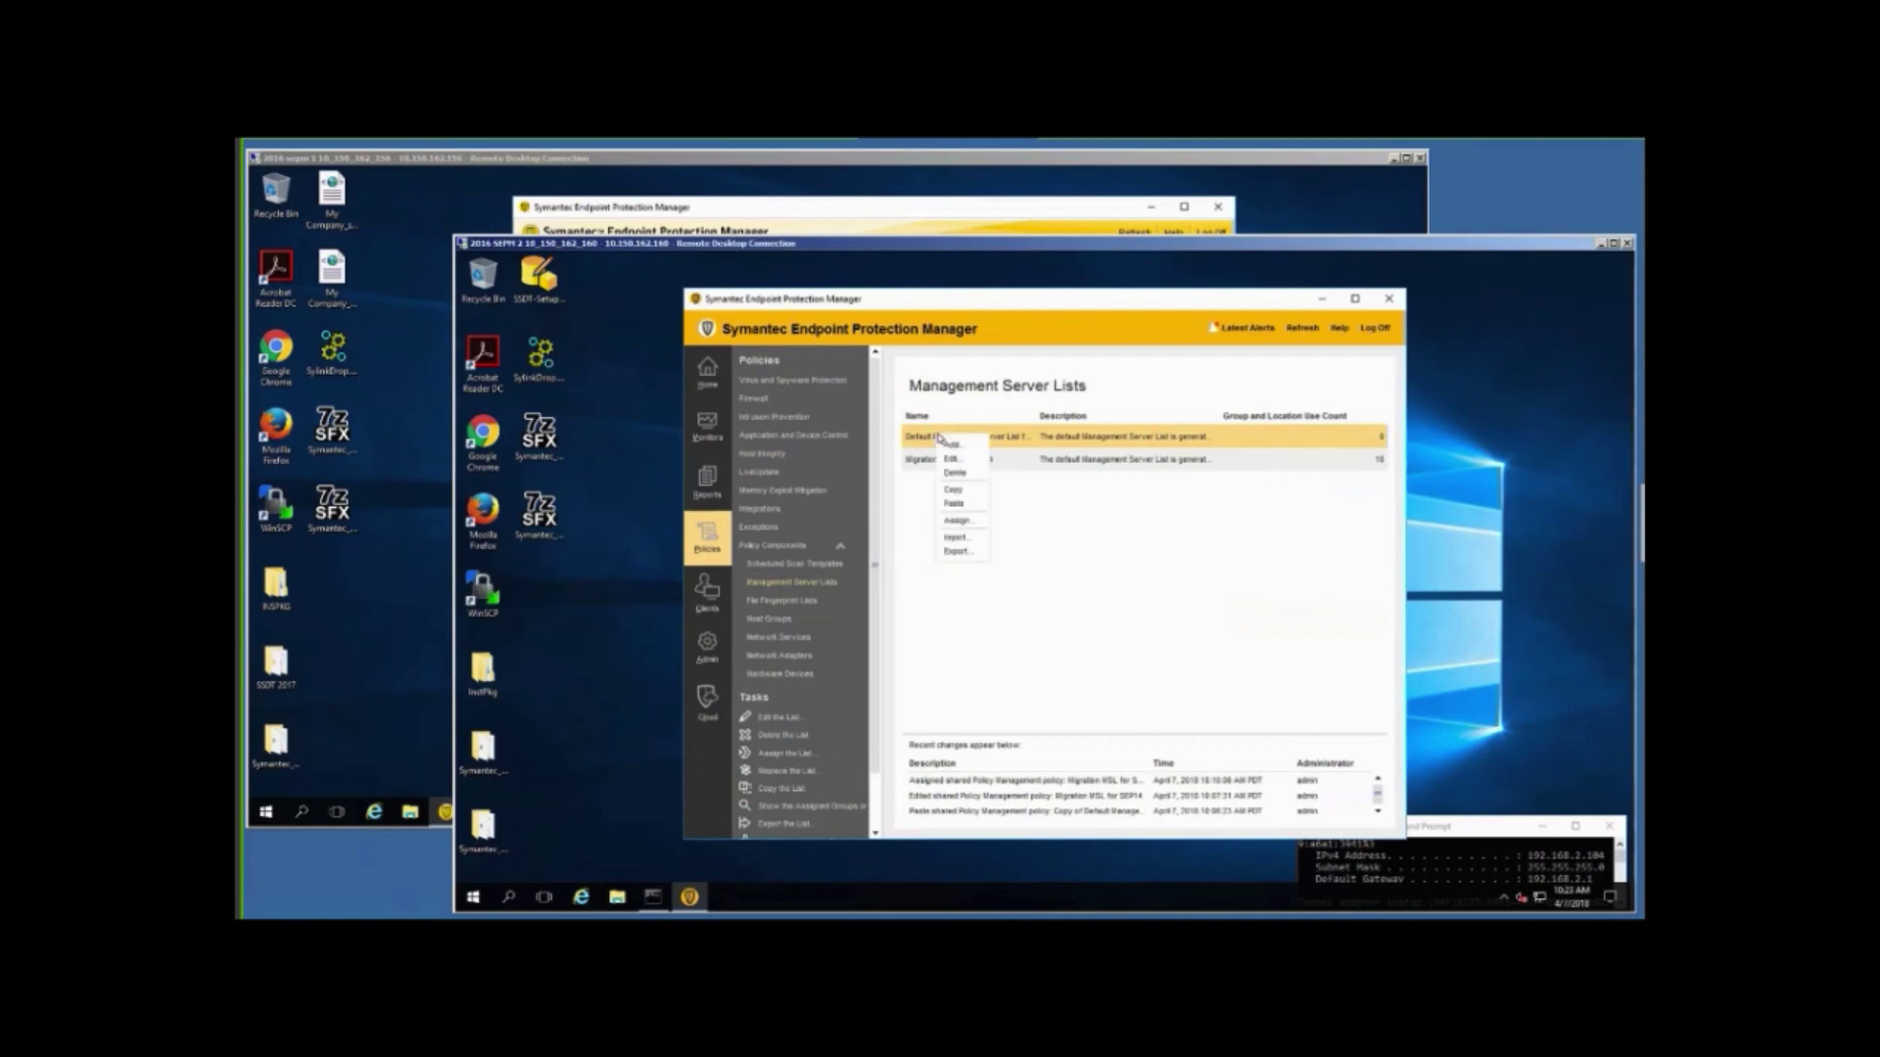
pyautogui.click(958, 521)
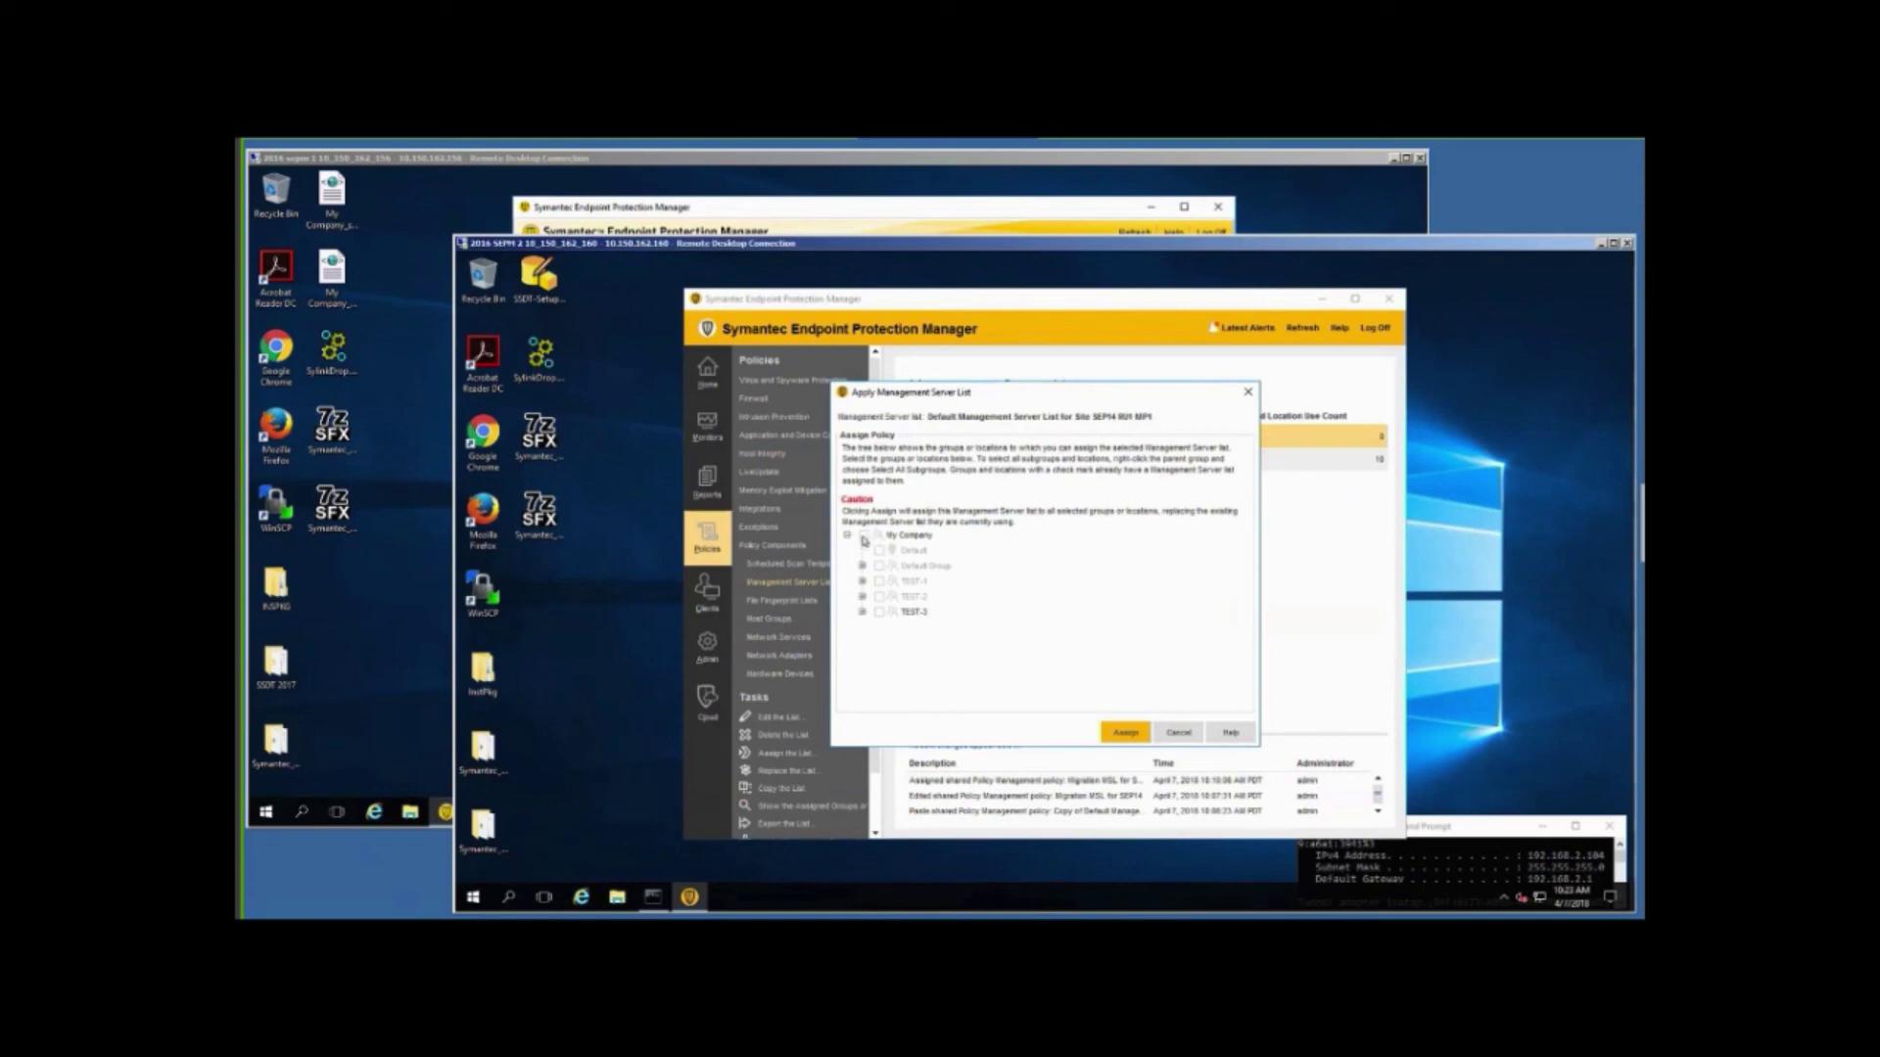
pyautogui.click(864, 537)
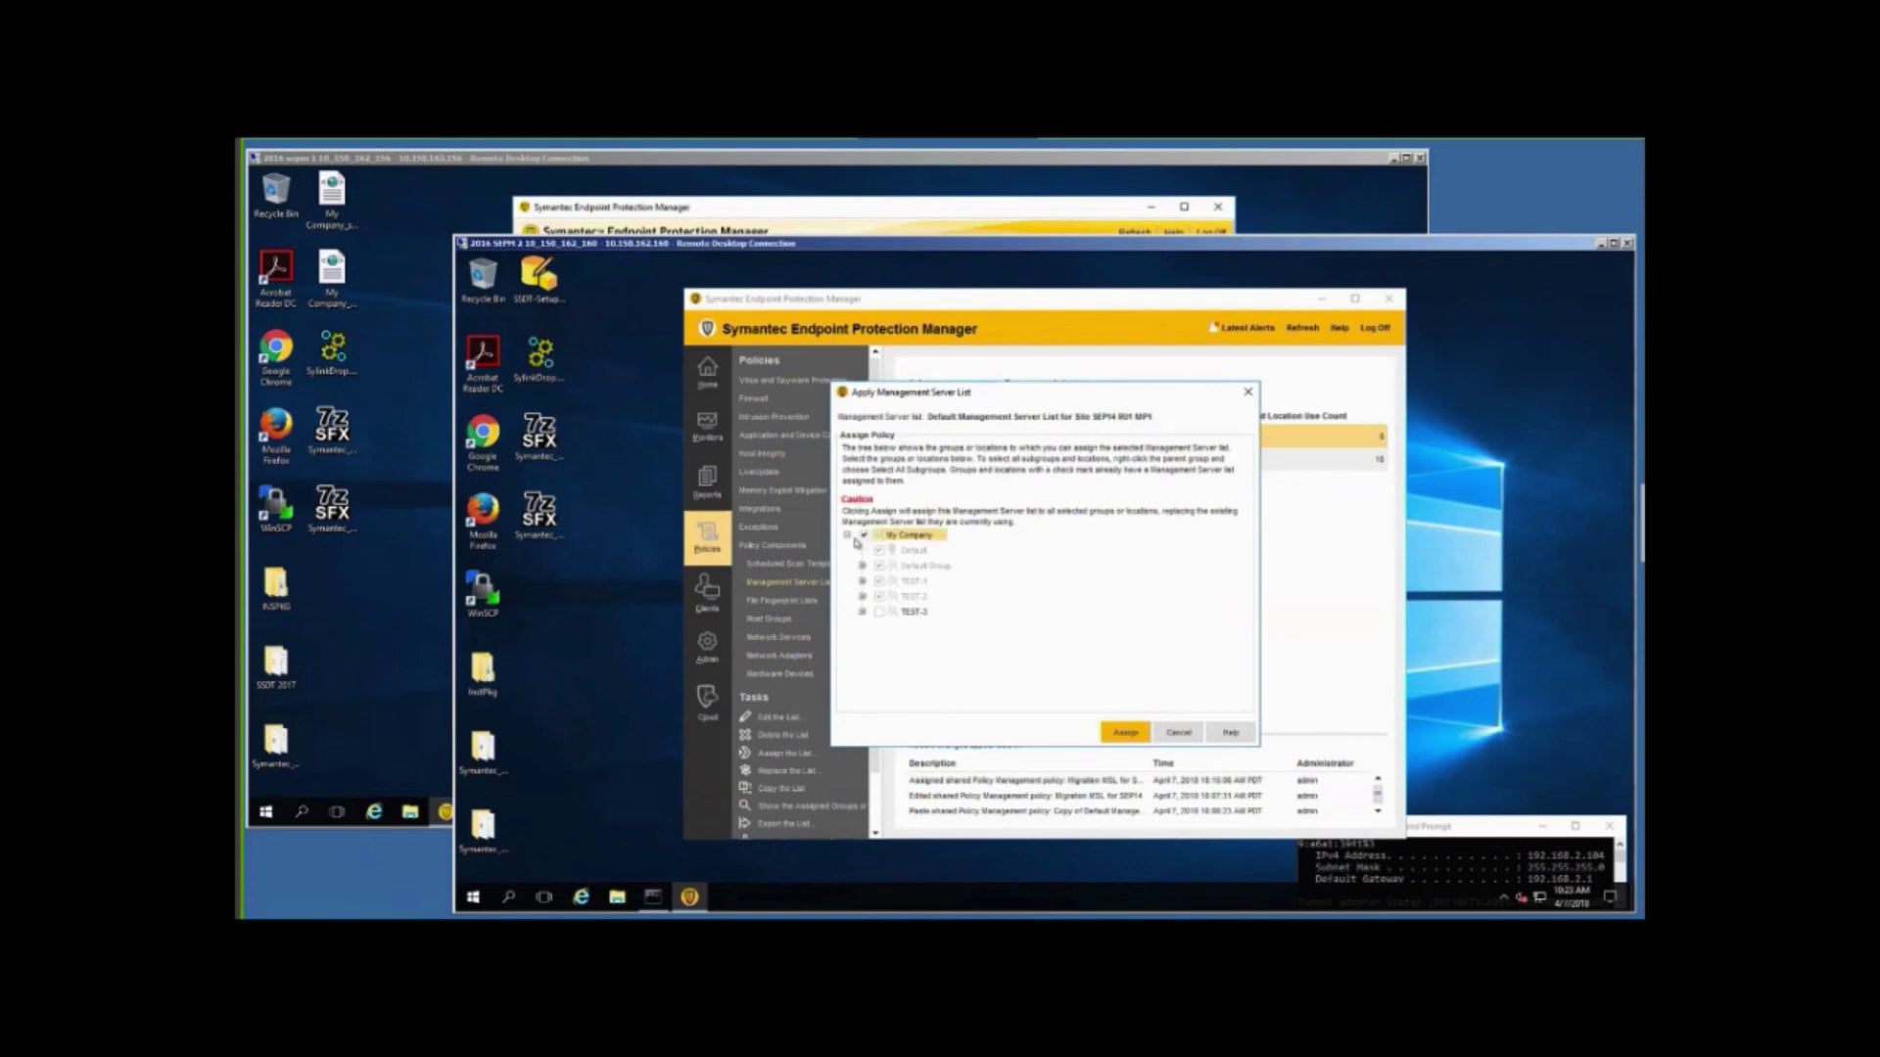
pyautogui.click(879, 613)
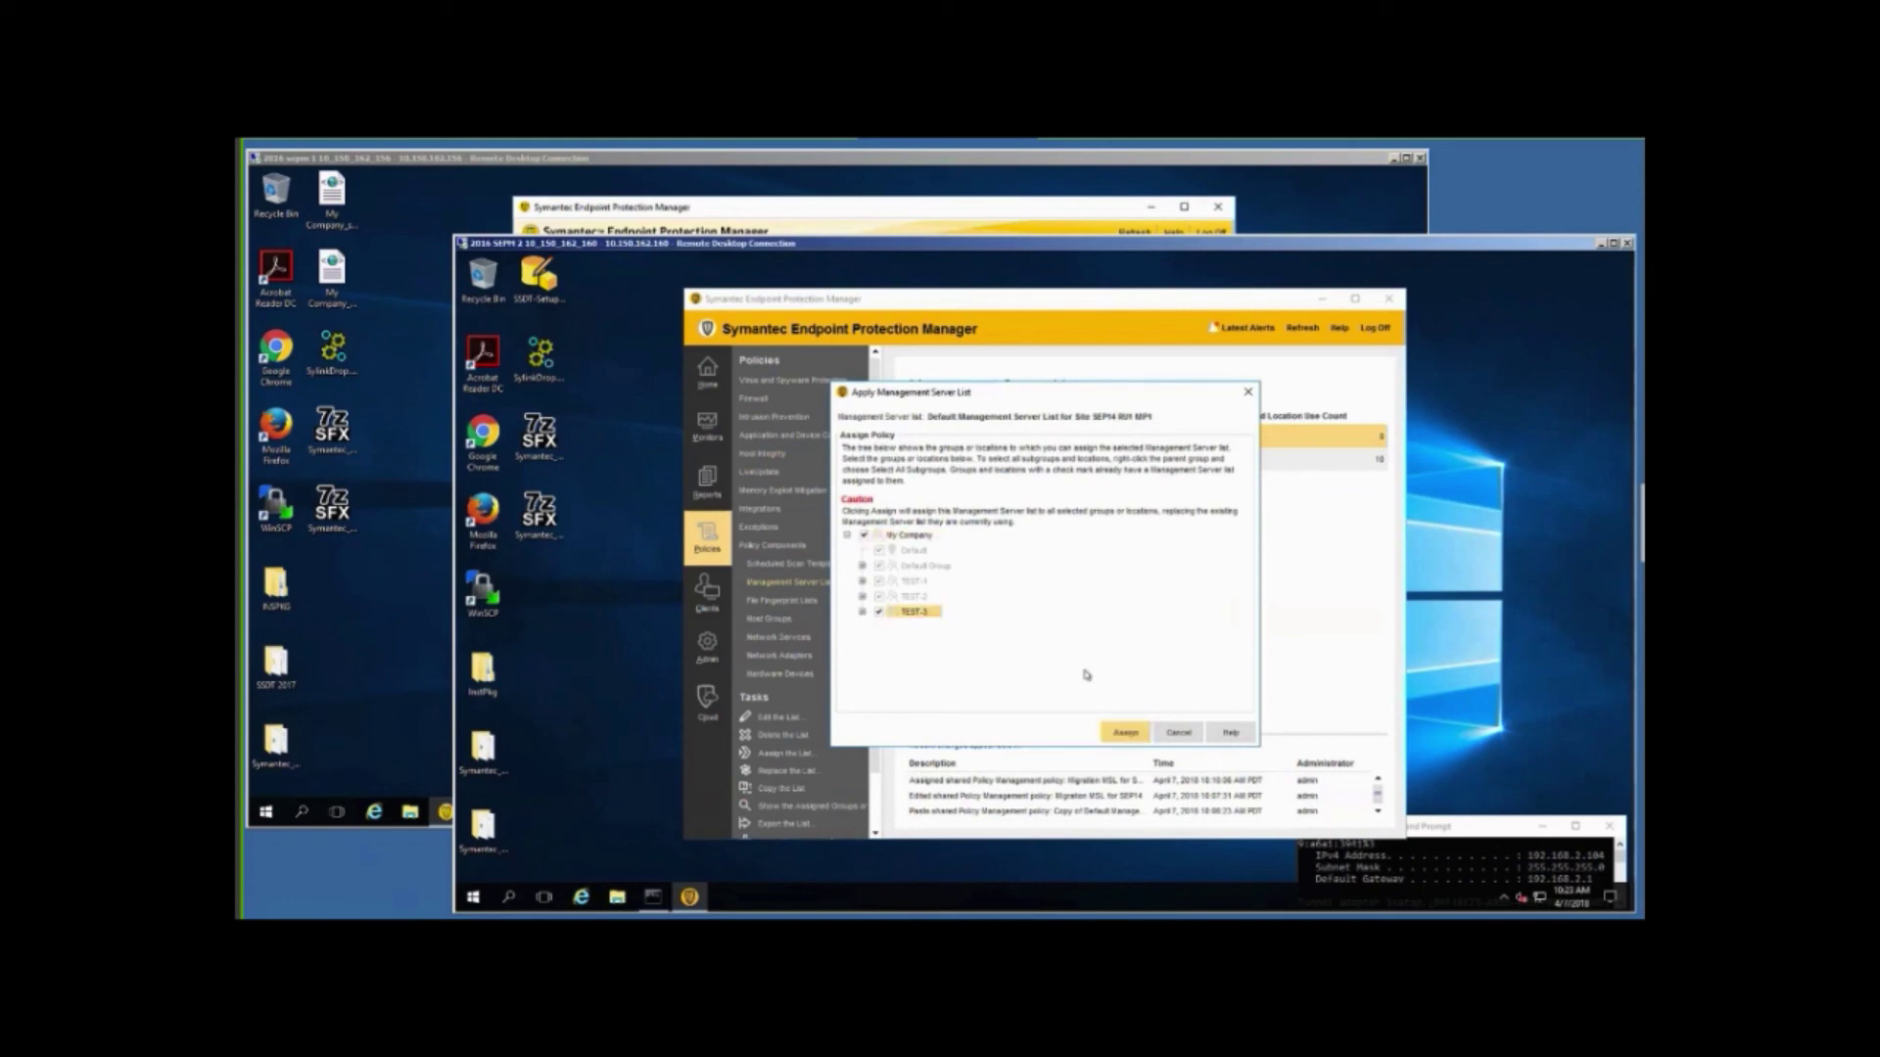
pyautogui.click(1018, 586)
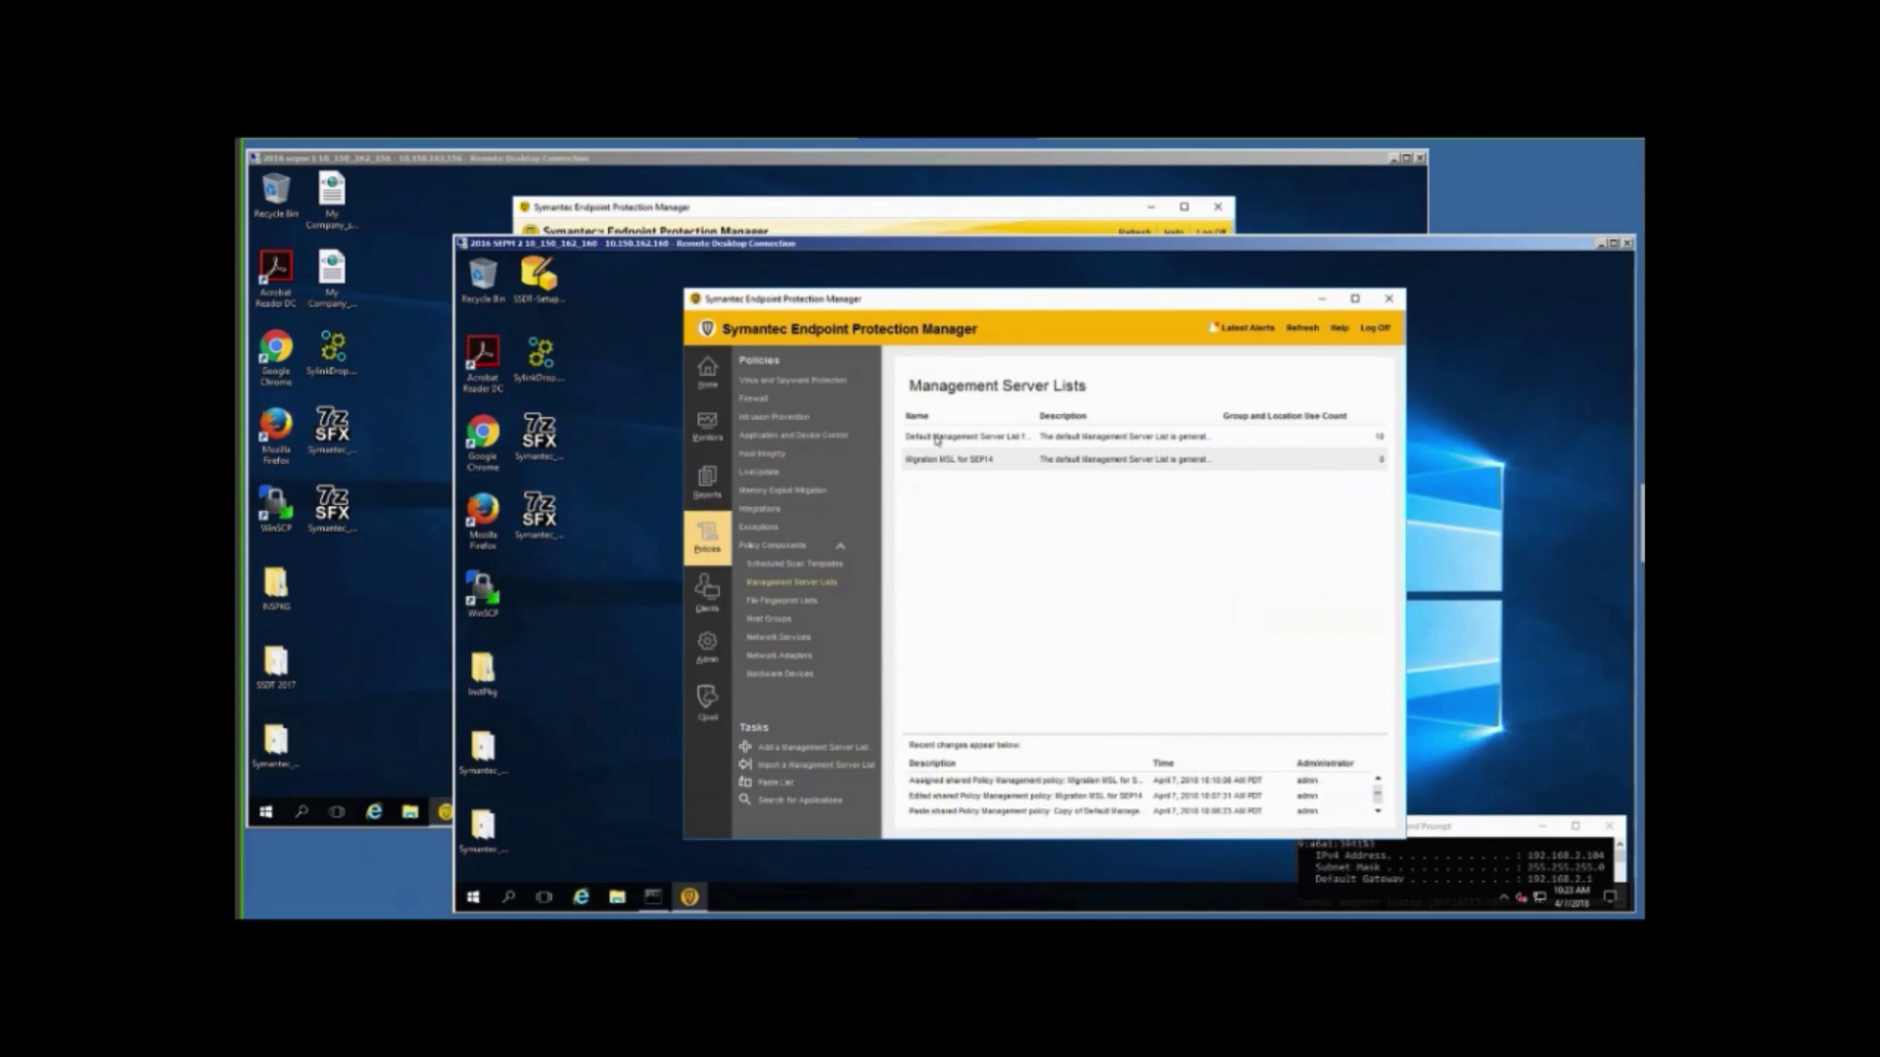
pyautogui.click(937, 440)
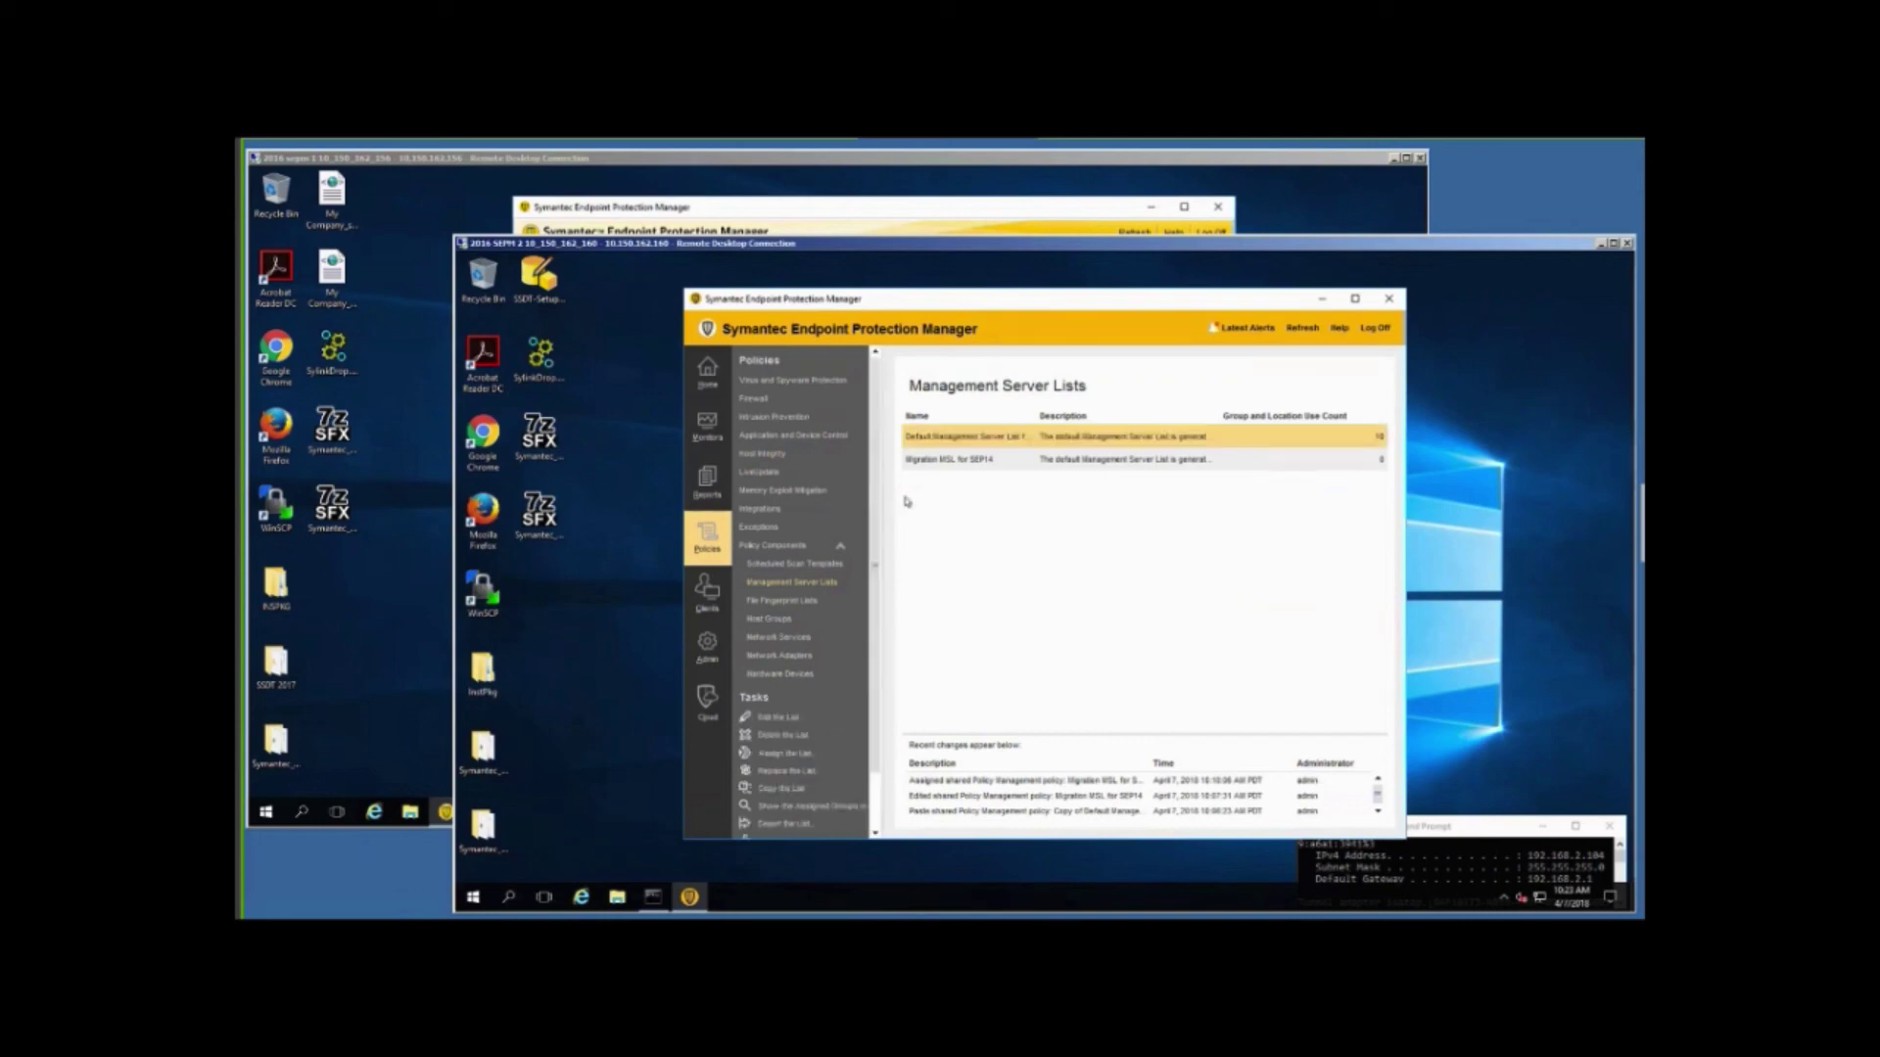
# Check the default list's servers without changes, then delete the Migration MSL for SEP14 list.
pyautogui.click(781, 721)
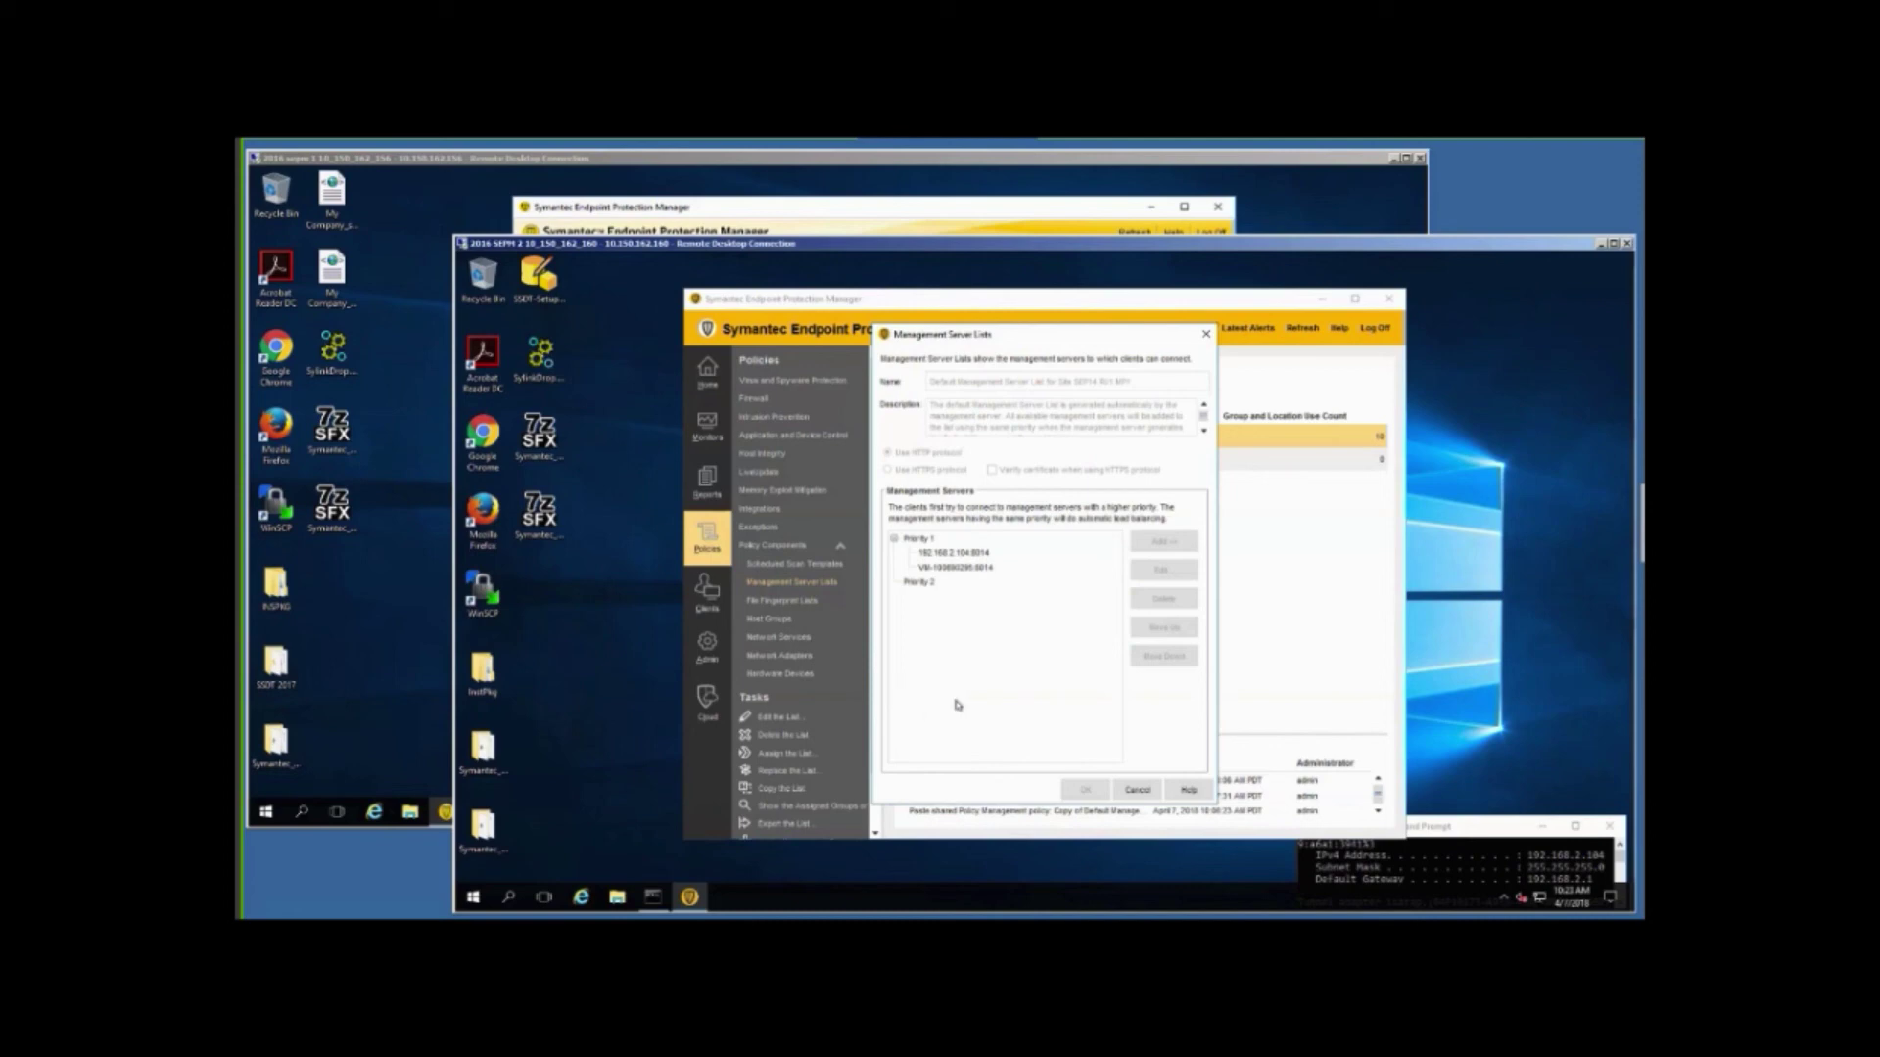
pyautogui.click(1137, 790)
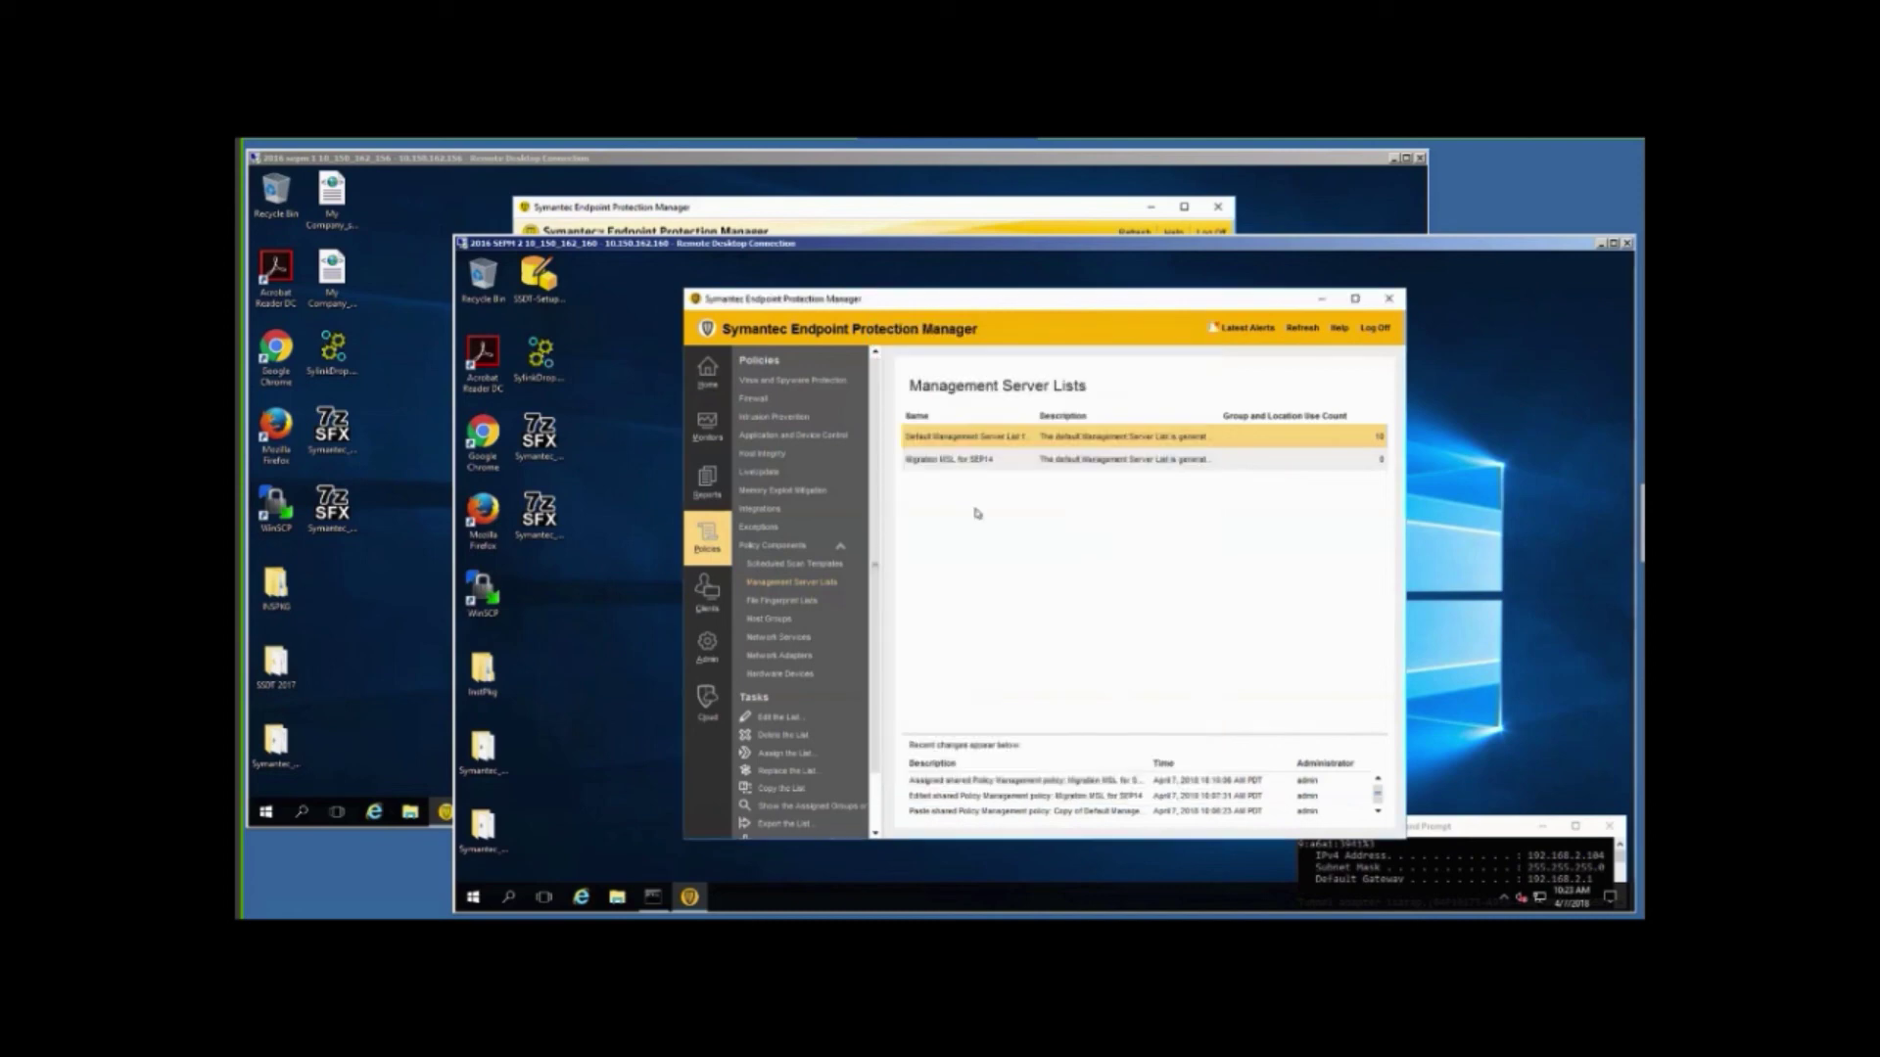
pyautogui.click(920, 462)
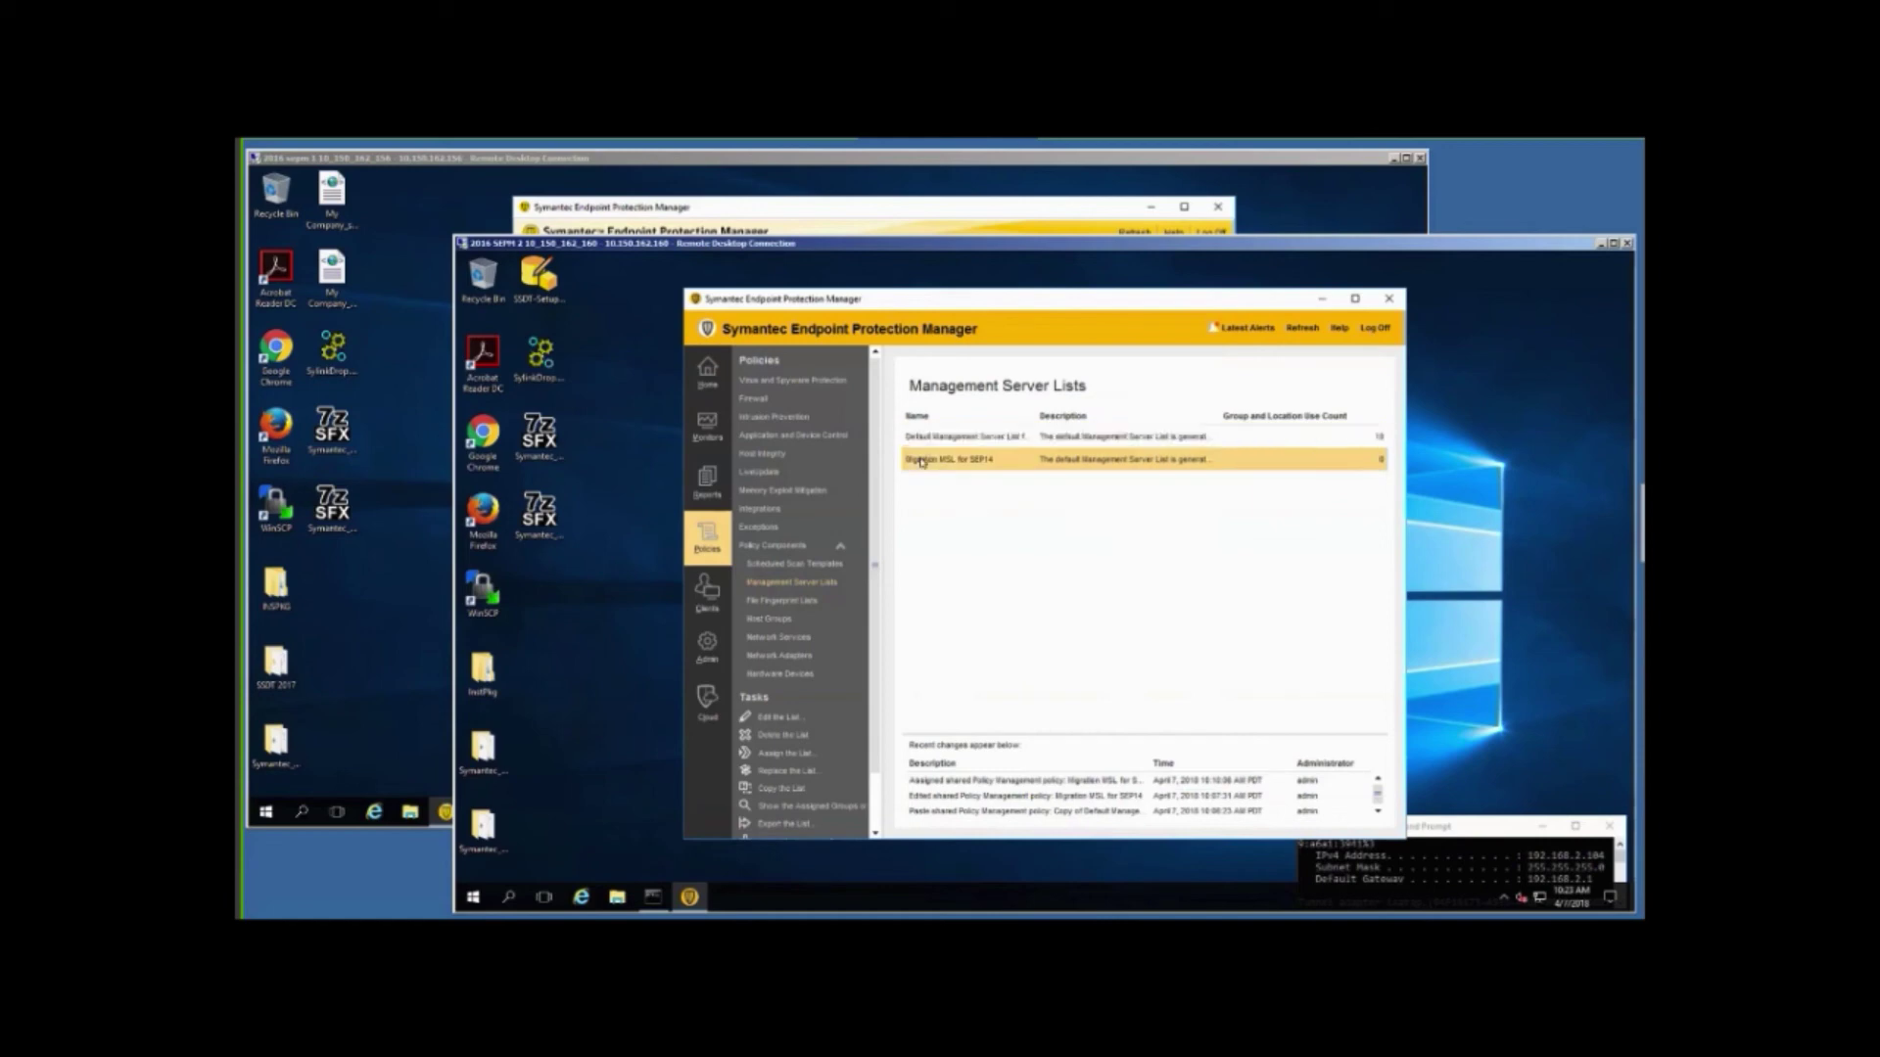
pyautogui.click(782, 742)
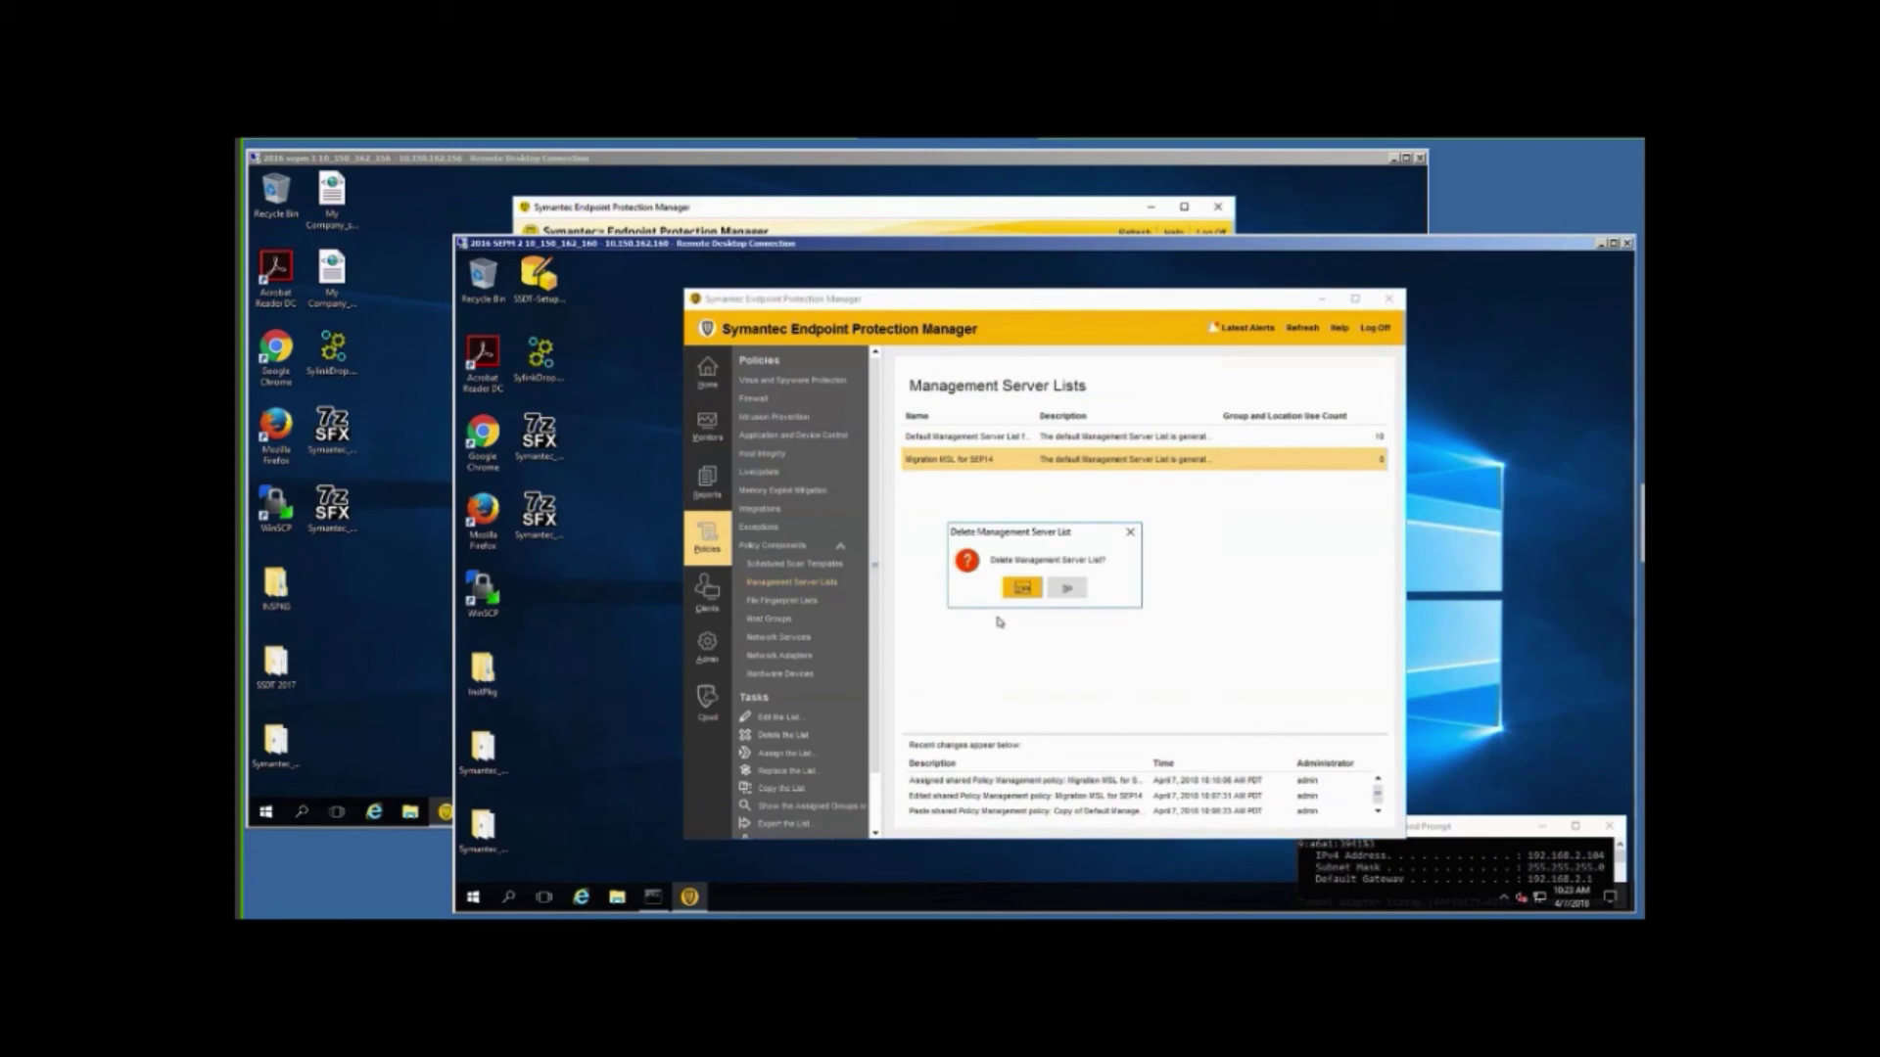
pyautogui.click(1020, 587)
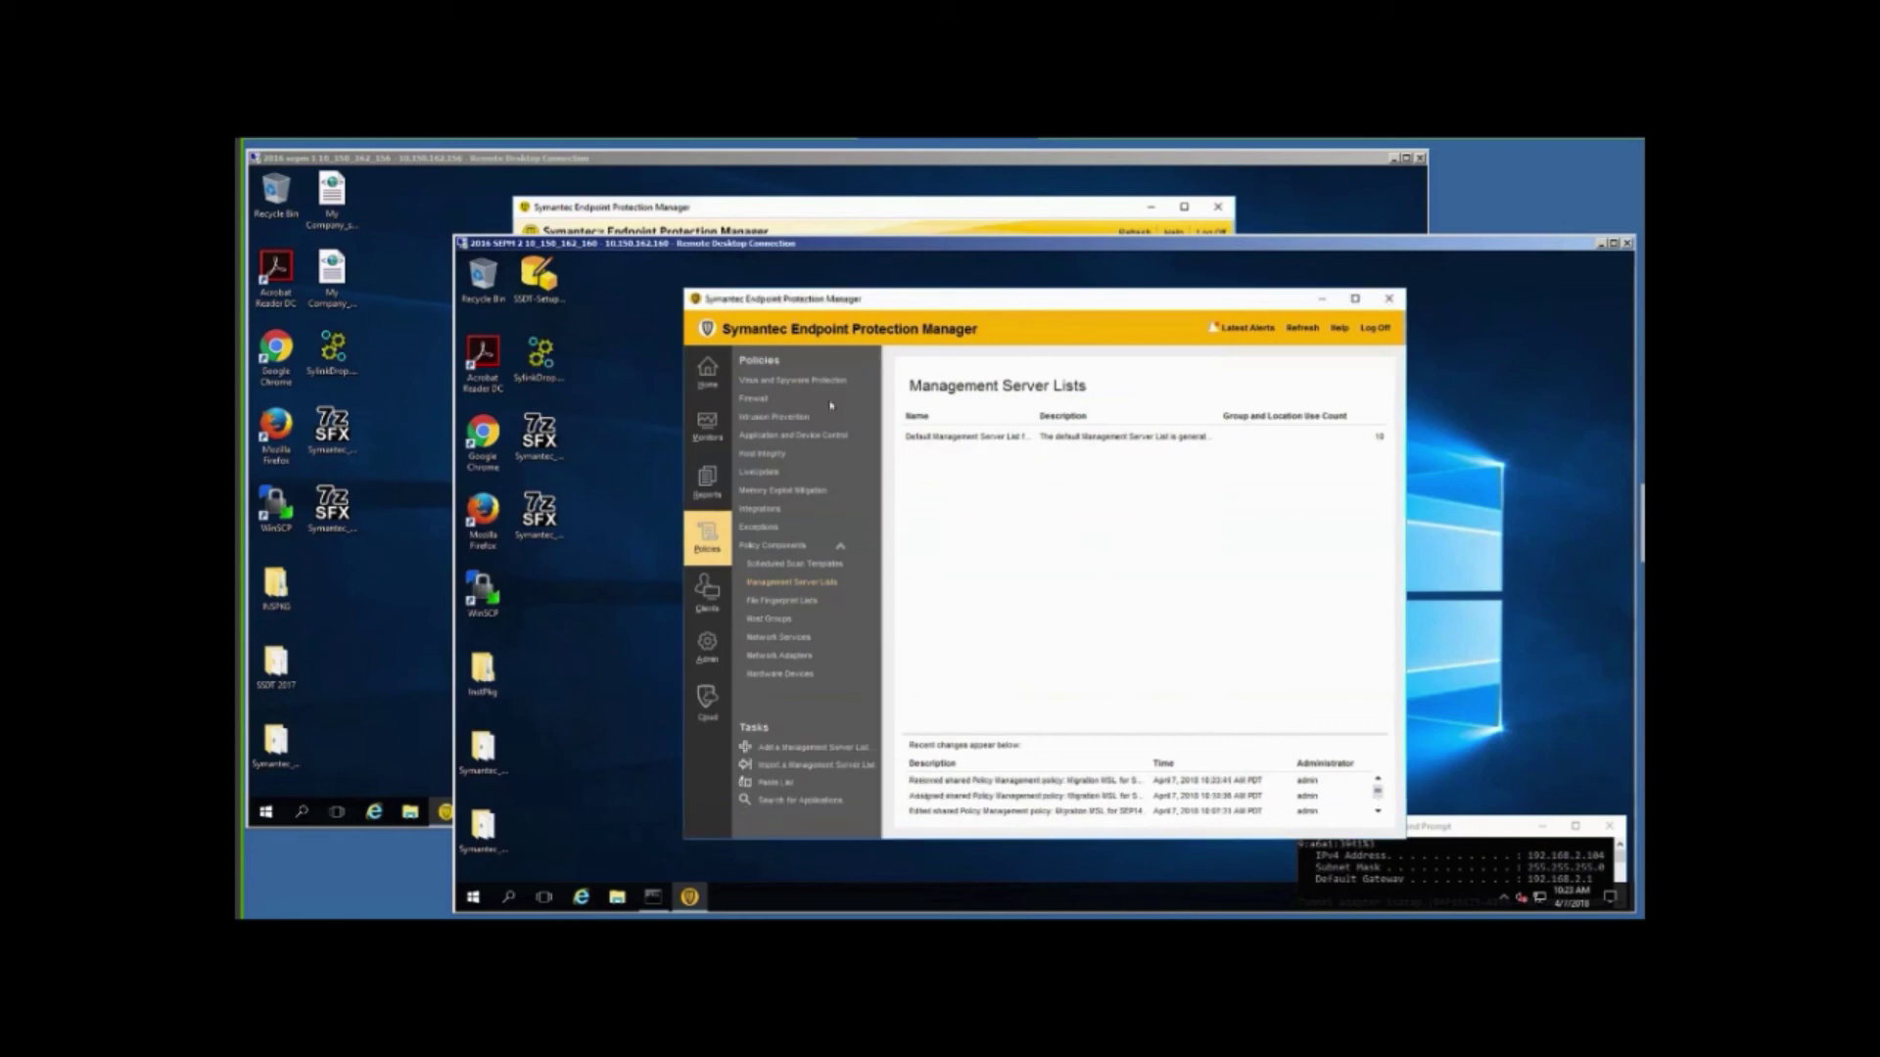
pyautogui.click(698, 372)
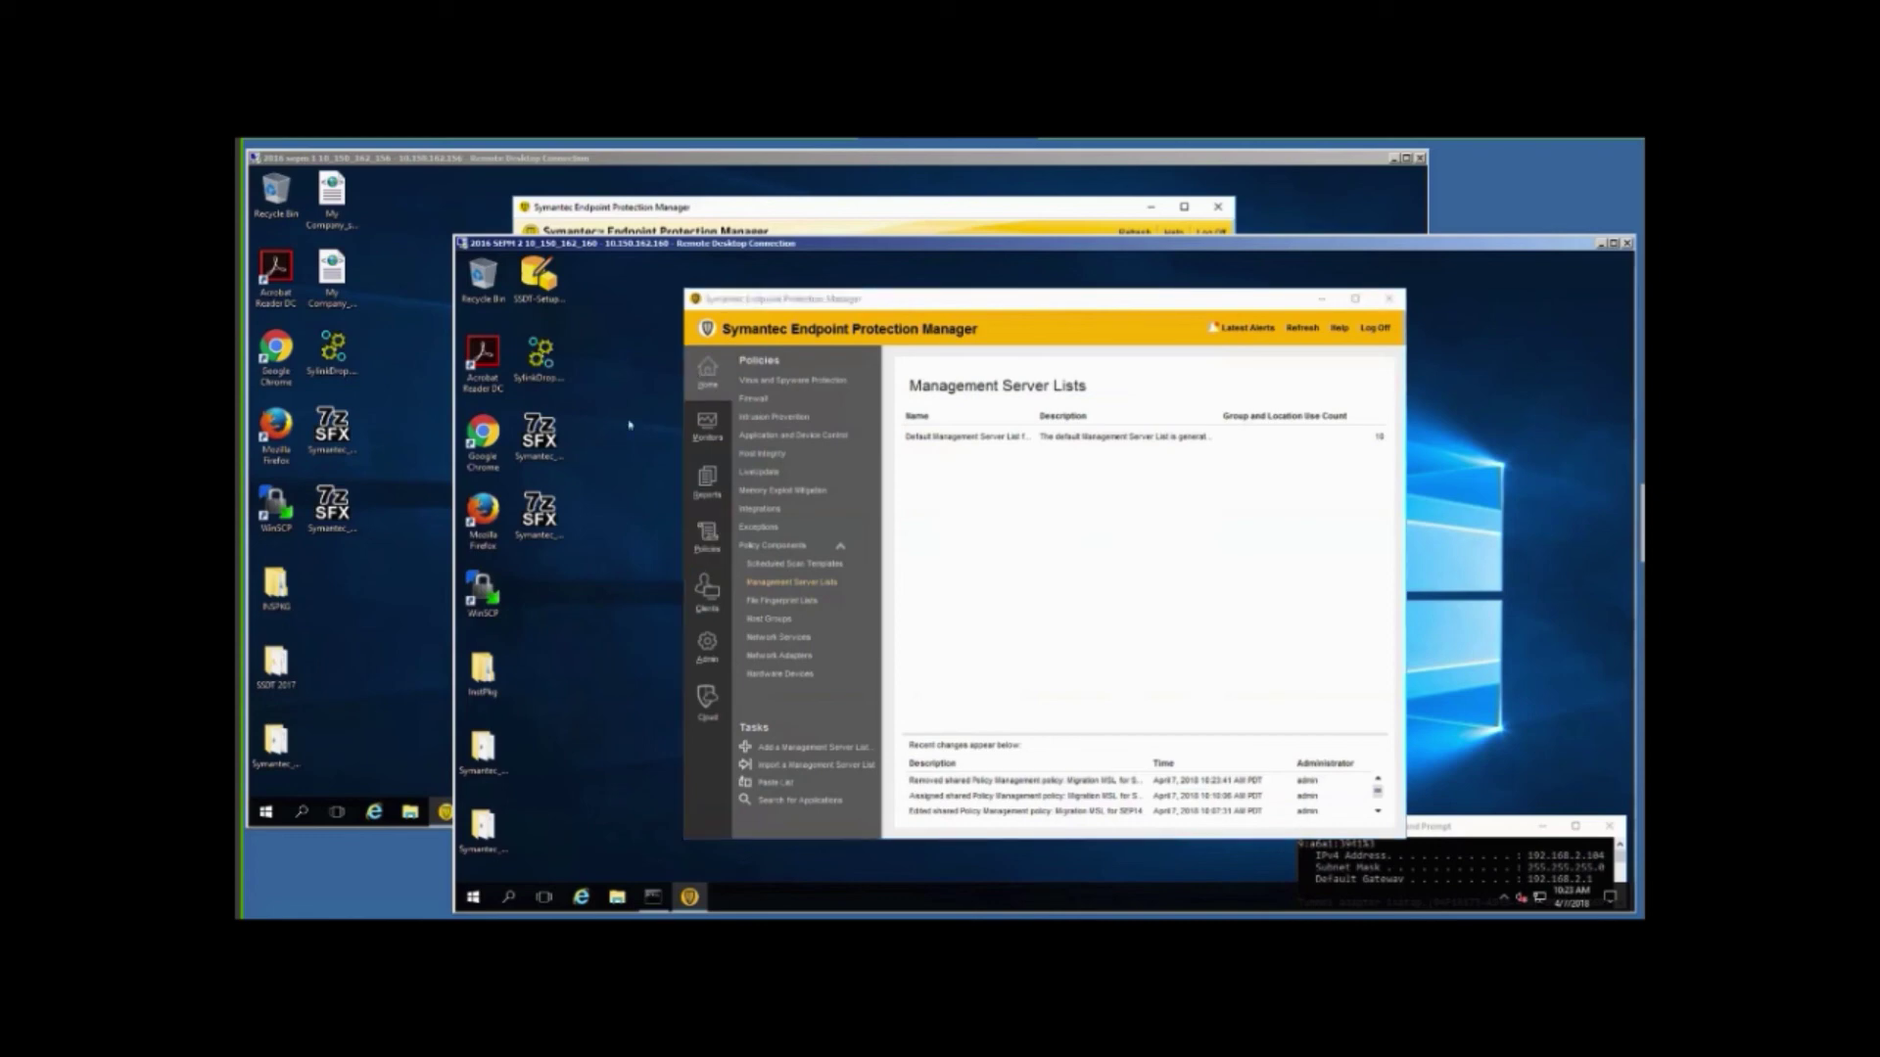